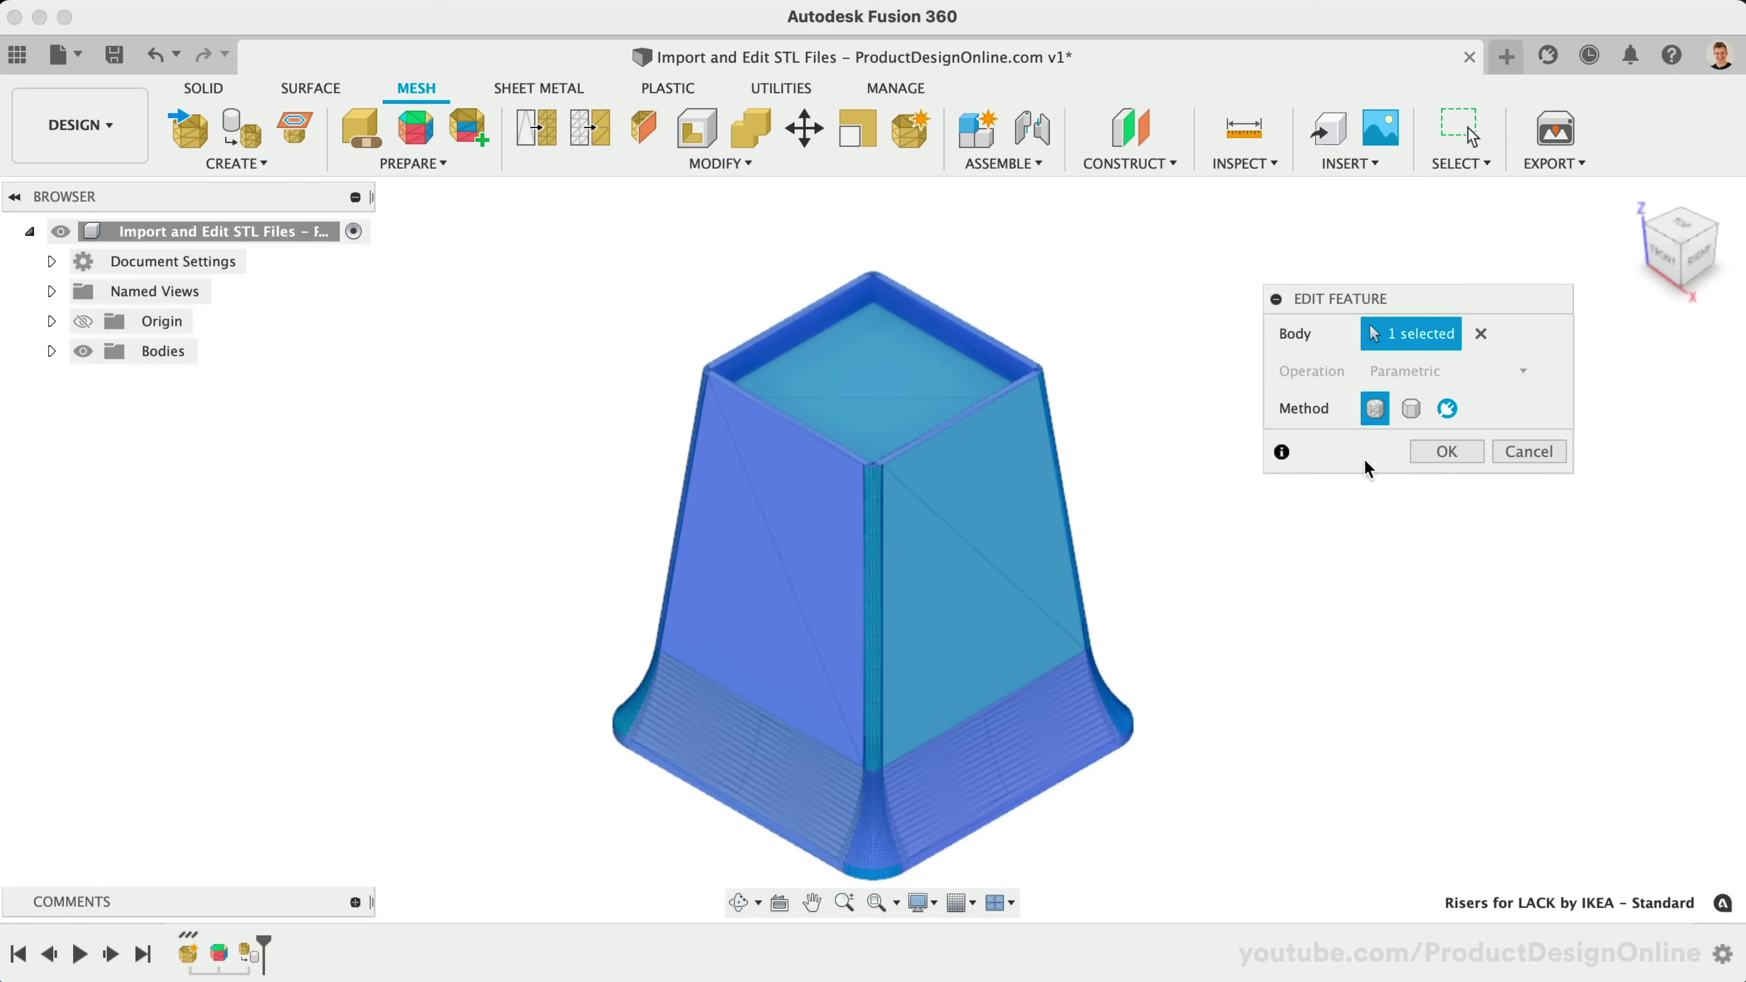
click(1436, 453)
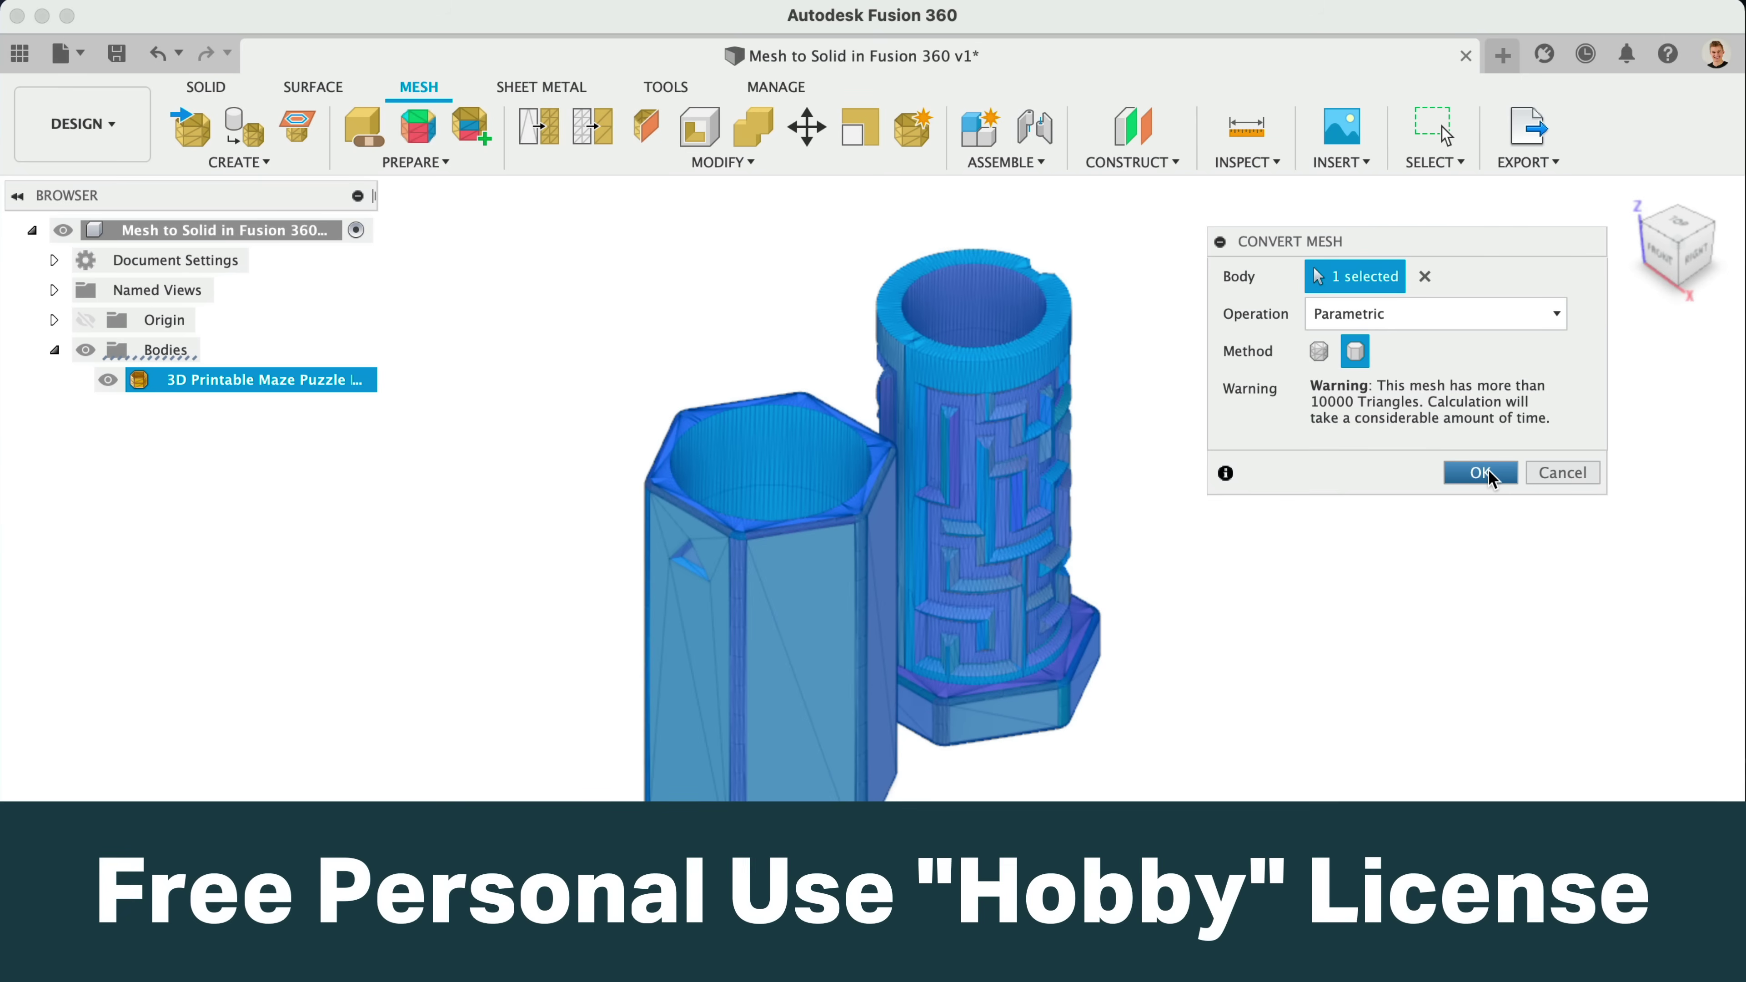
click(1482, 474)
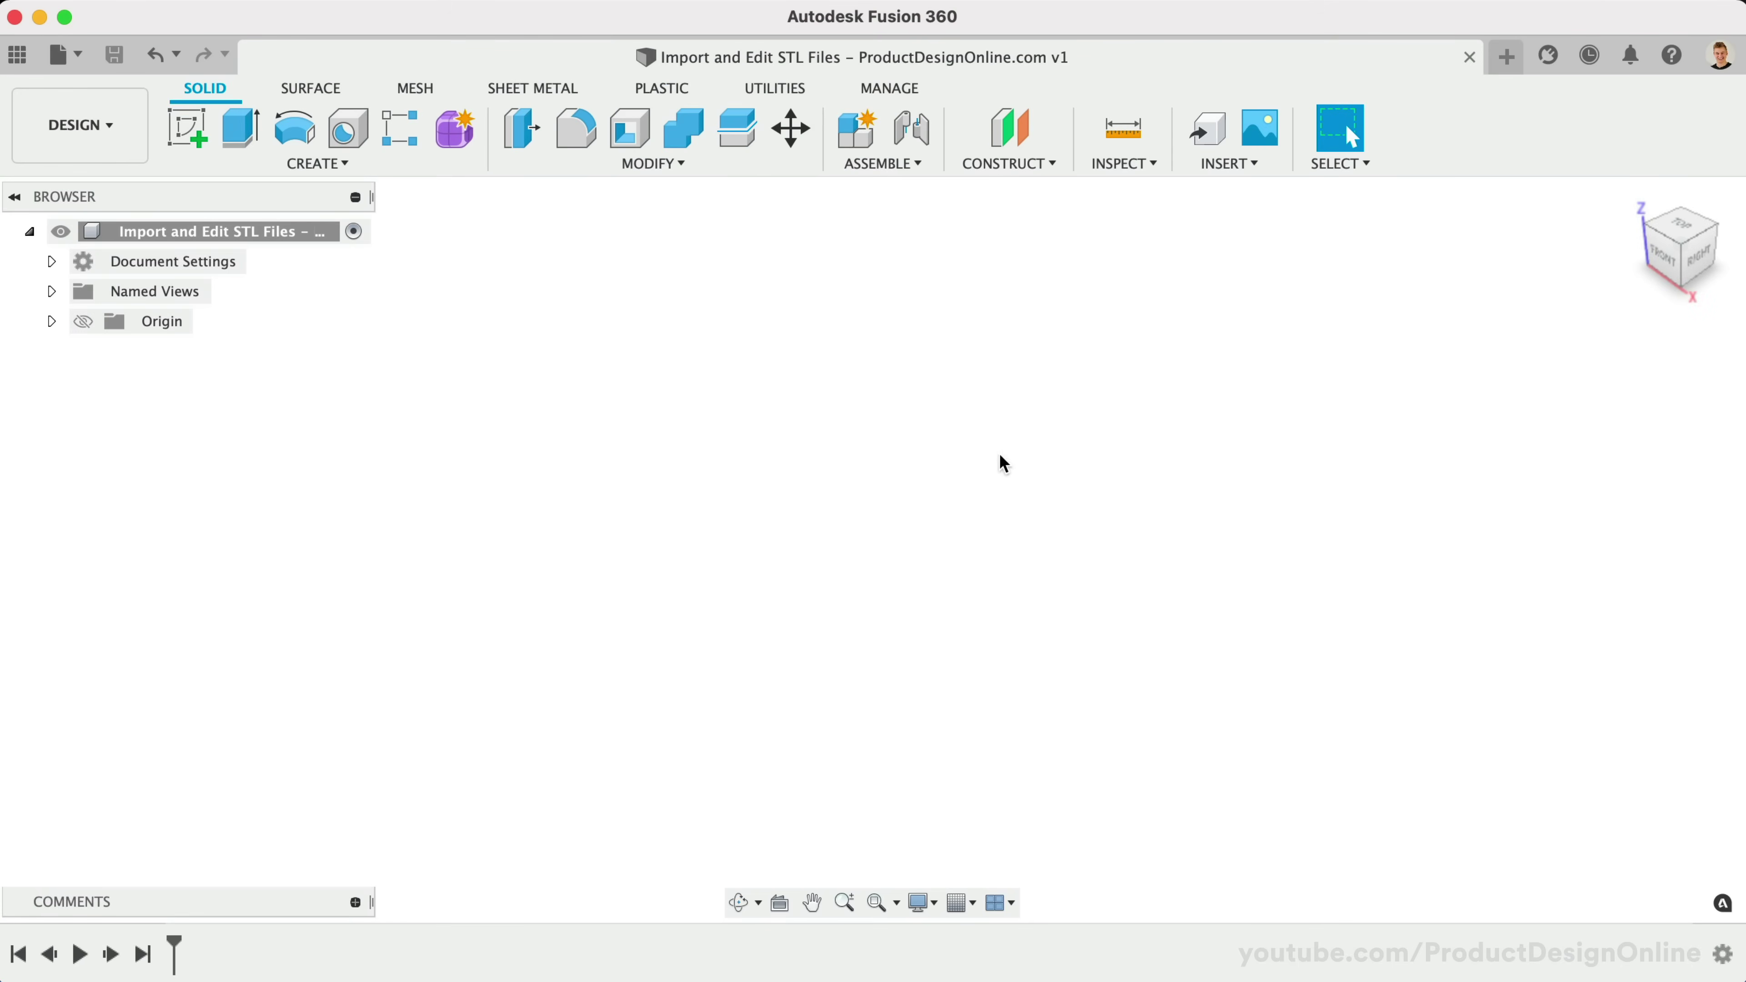
Insert the mesh file "Risers for LACK by IKEA - Standard.stl" from the Downloads folder.
click(1209, 172)
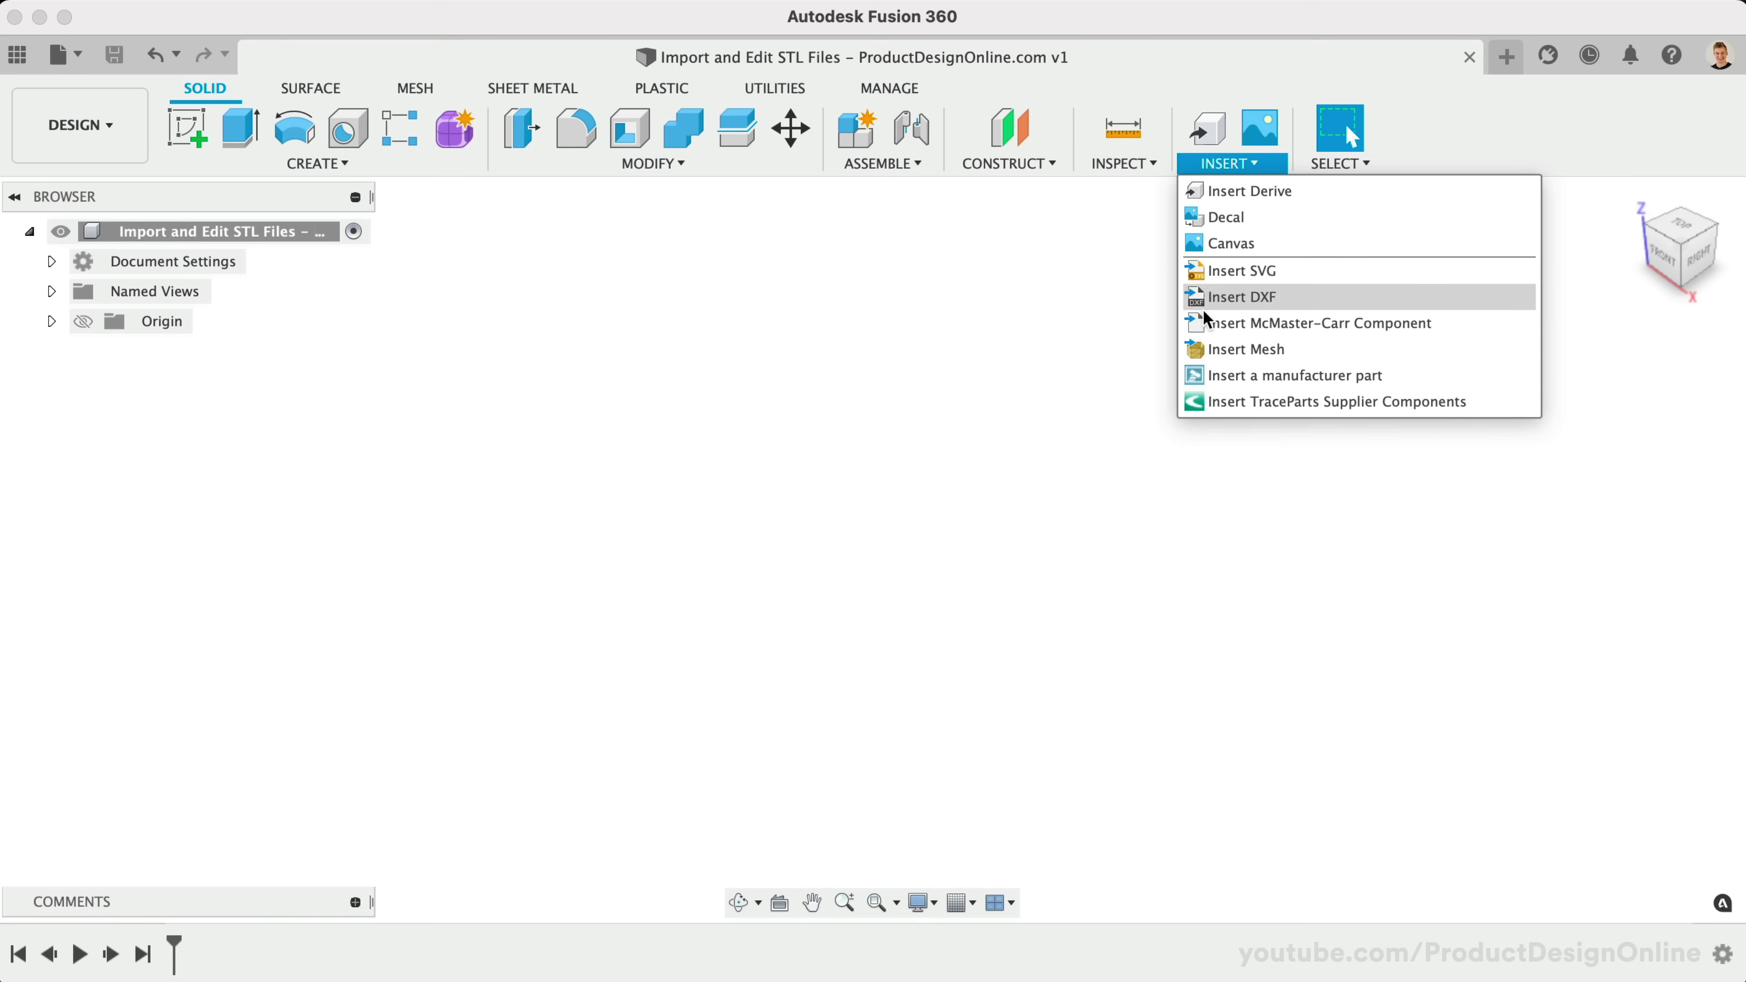
click(1314, 350)
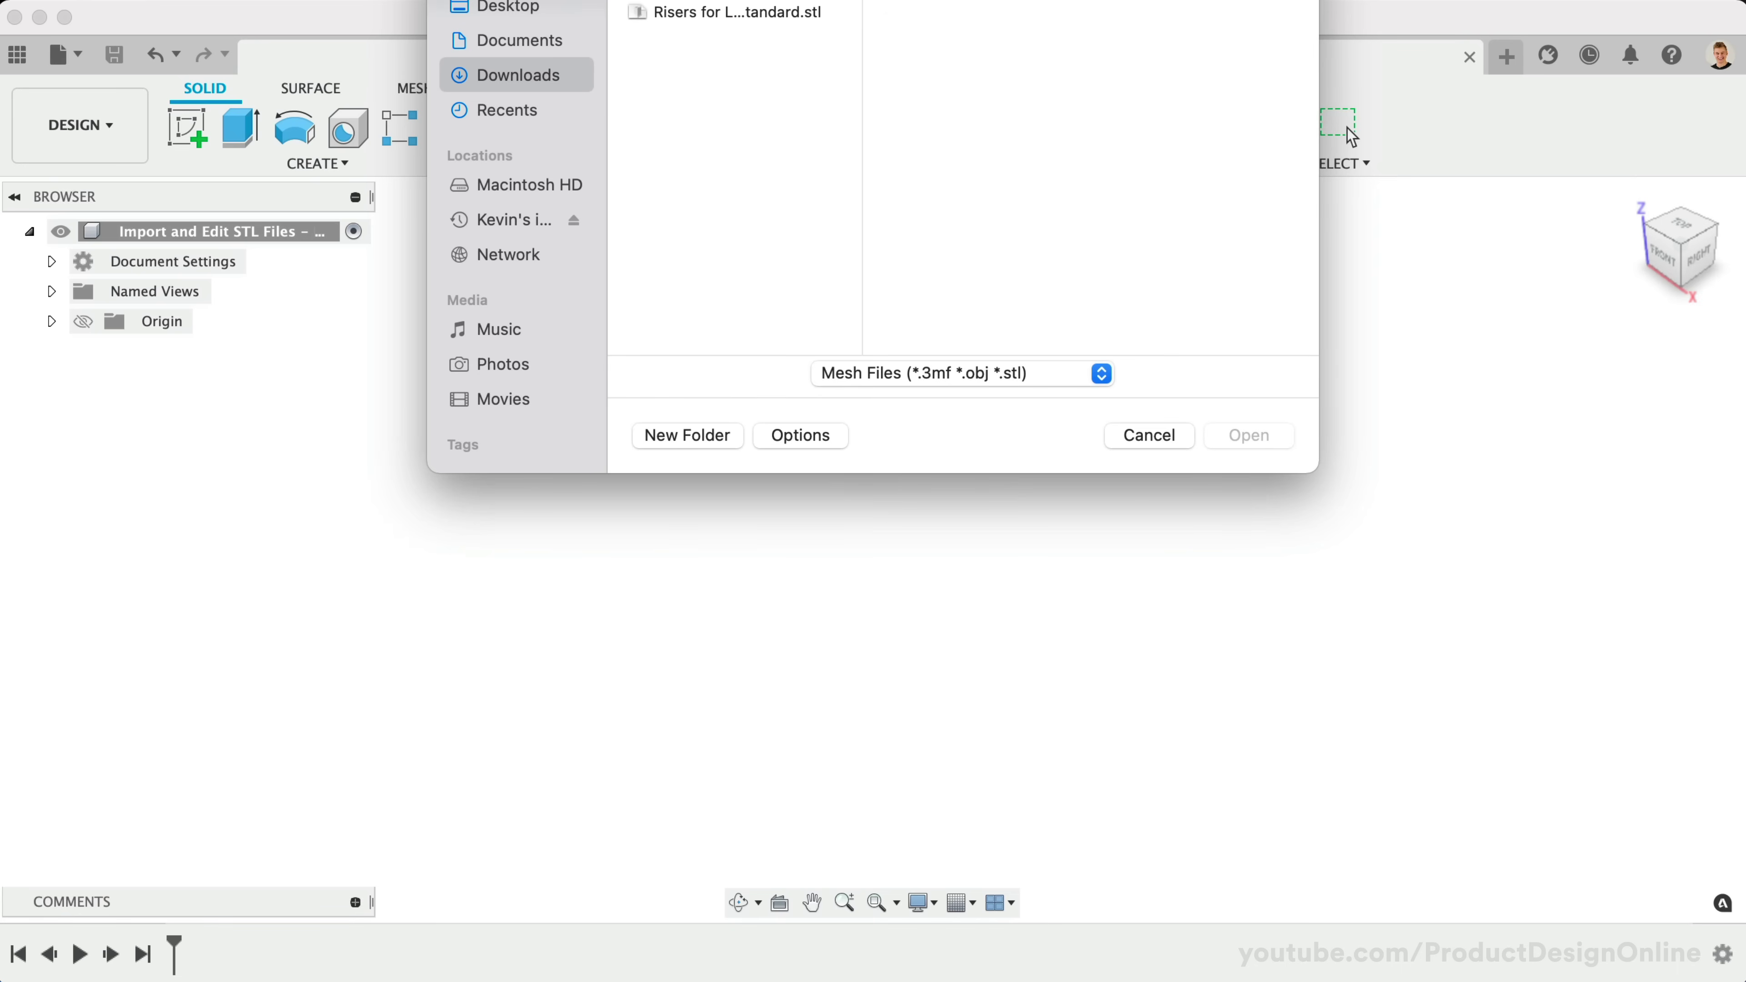
click(801, 263)
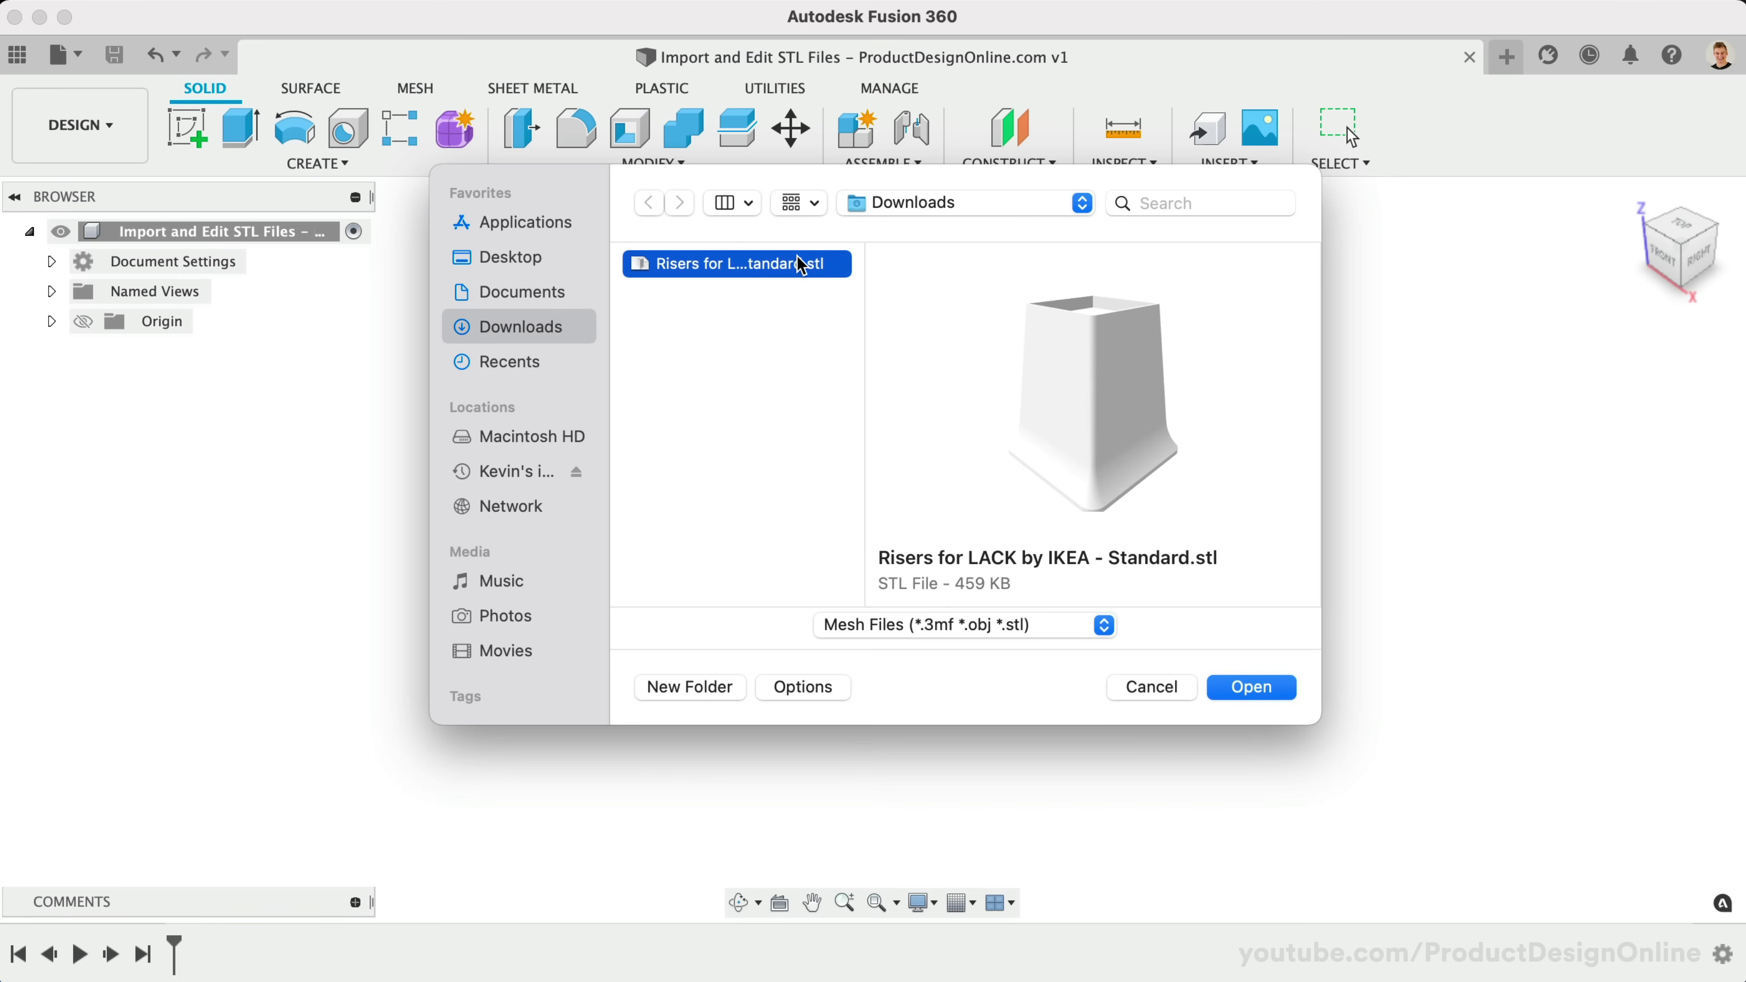
click(1254, 690)
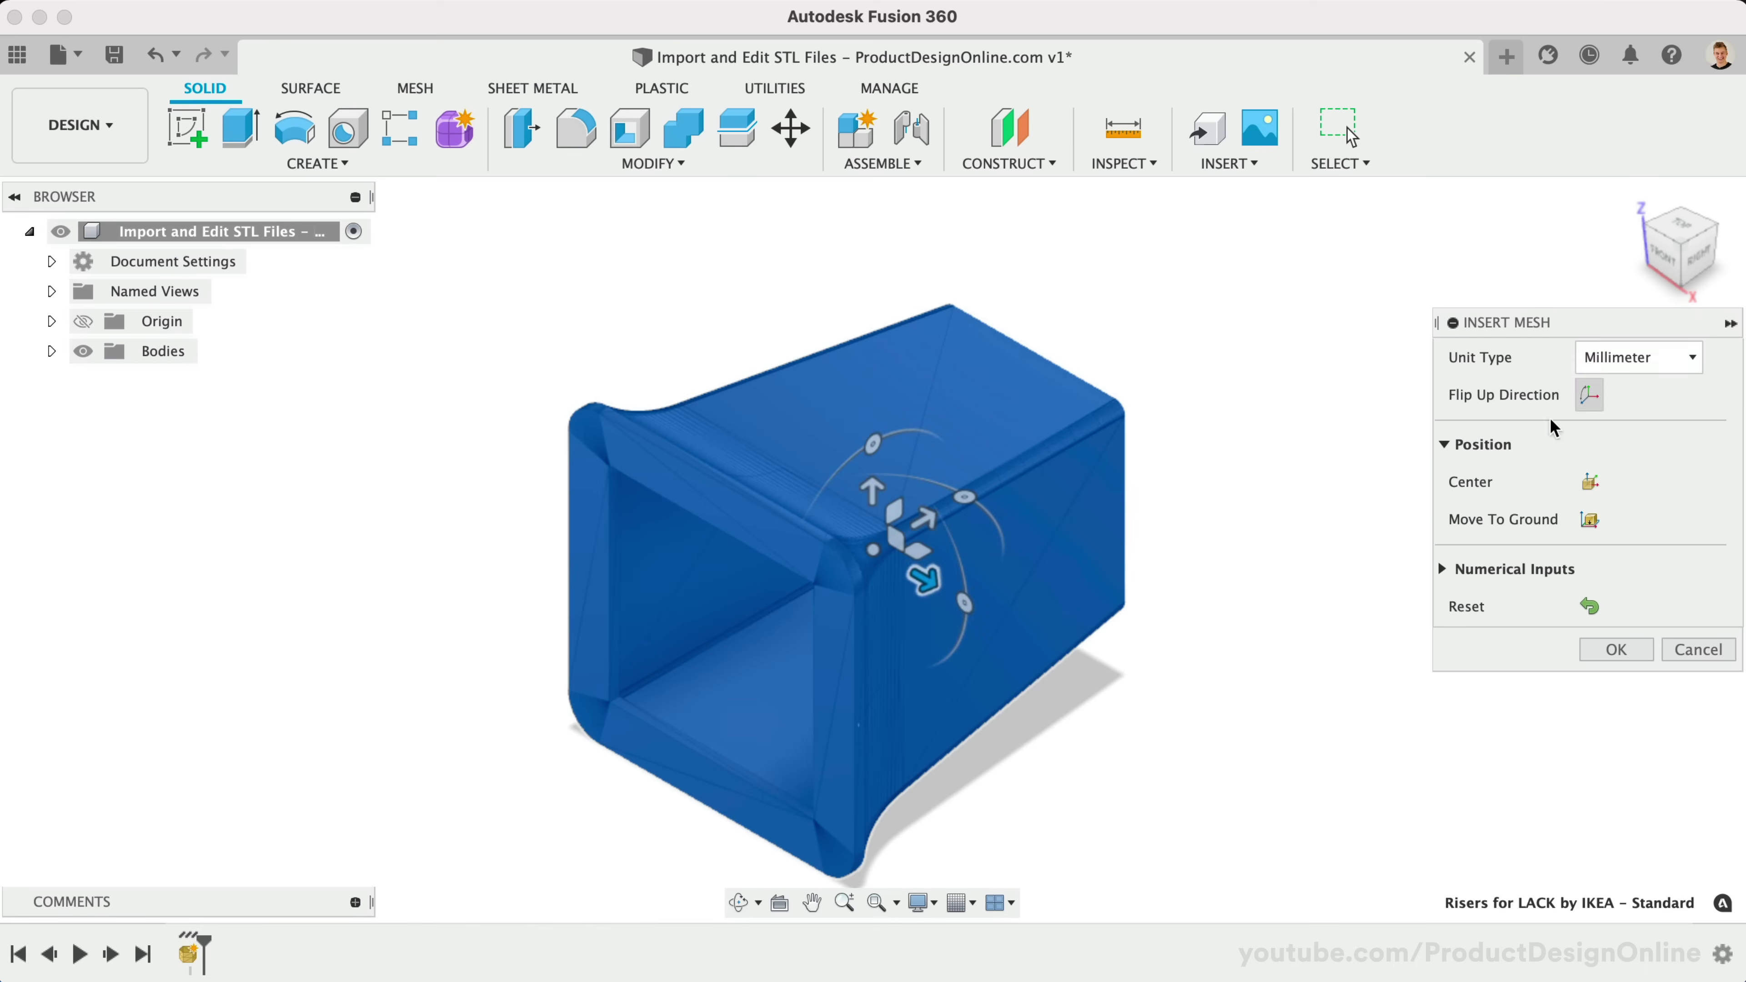
Rotate the inserted riser mesh upright, centered on the displayed origin and resting on the ground plane.
drag(873, 443, 733, 633)
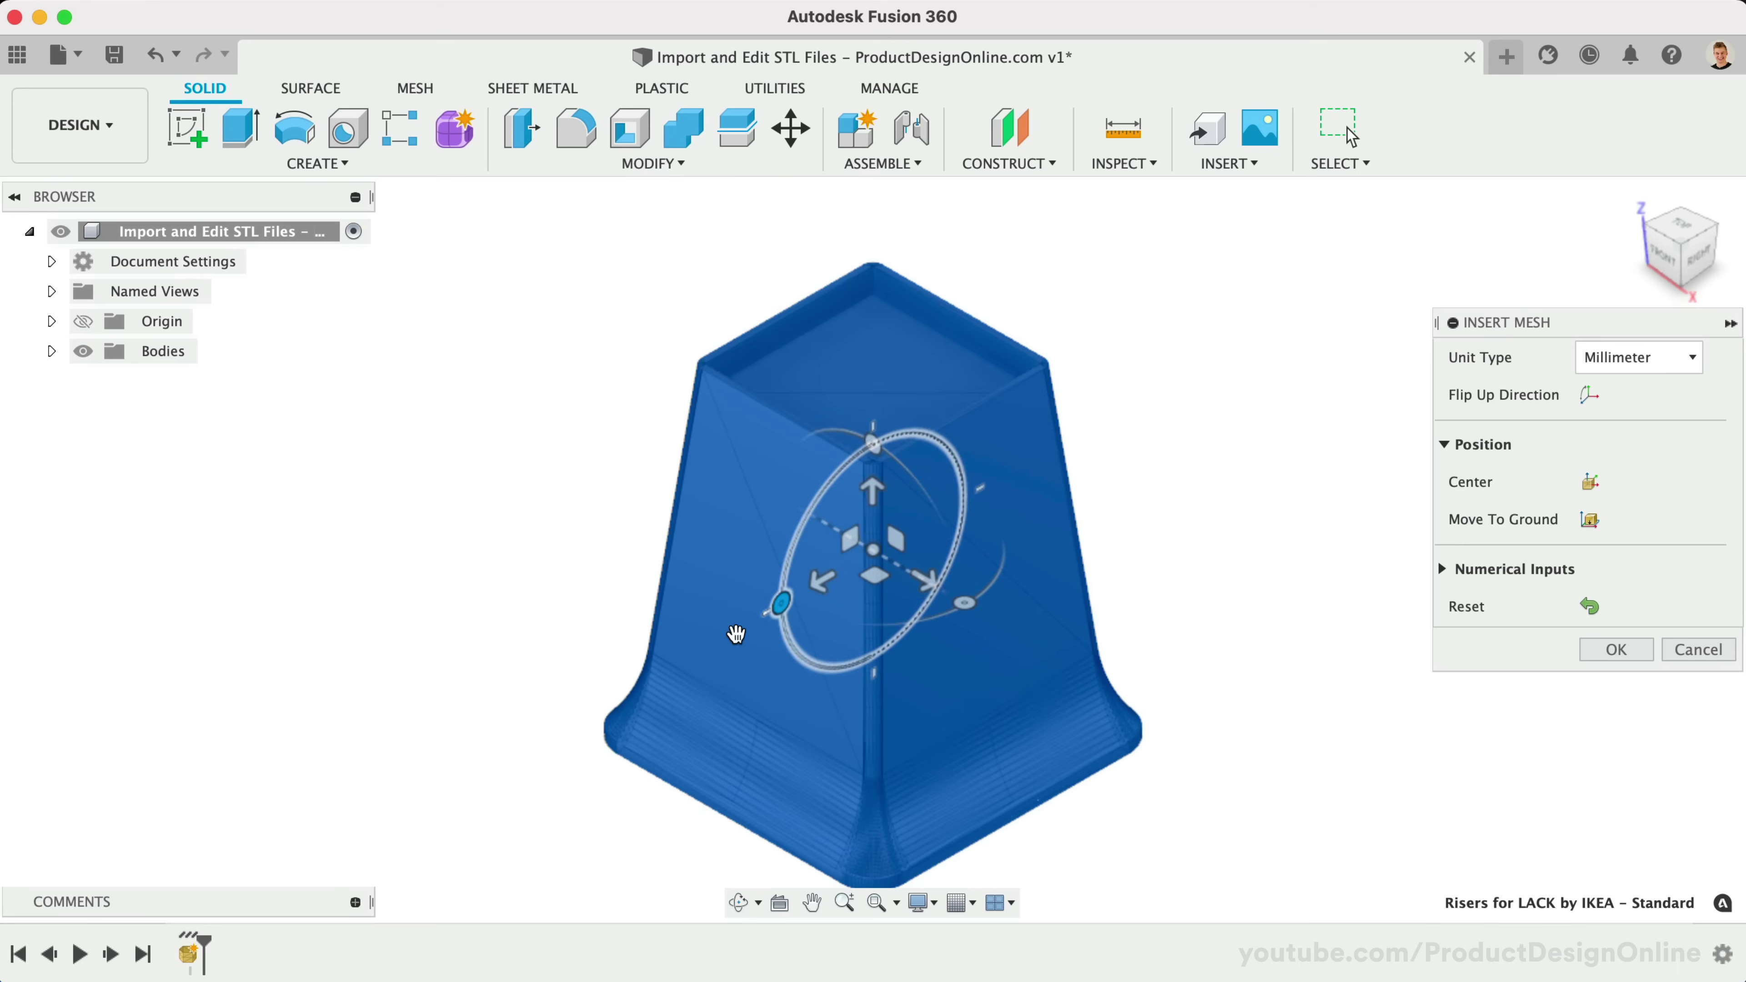
click(1590, 484)
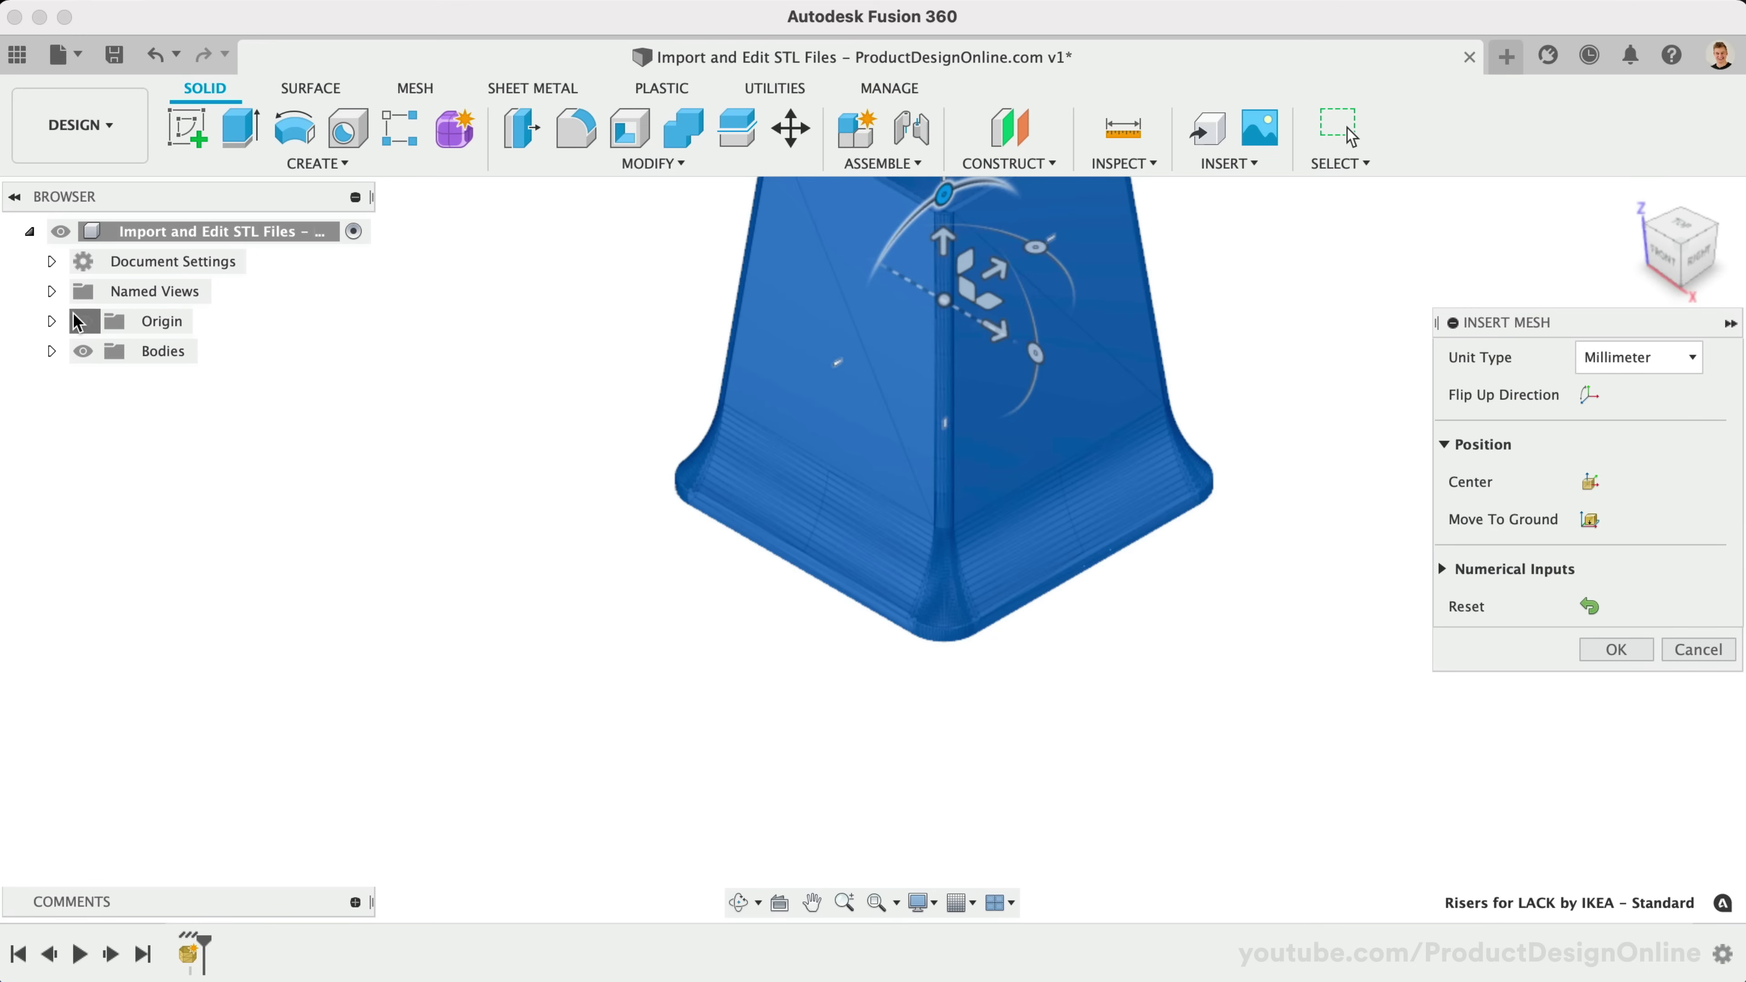
click(81, 321)
click(1588, 522)
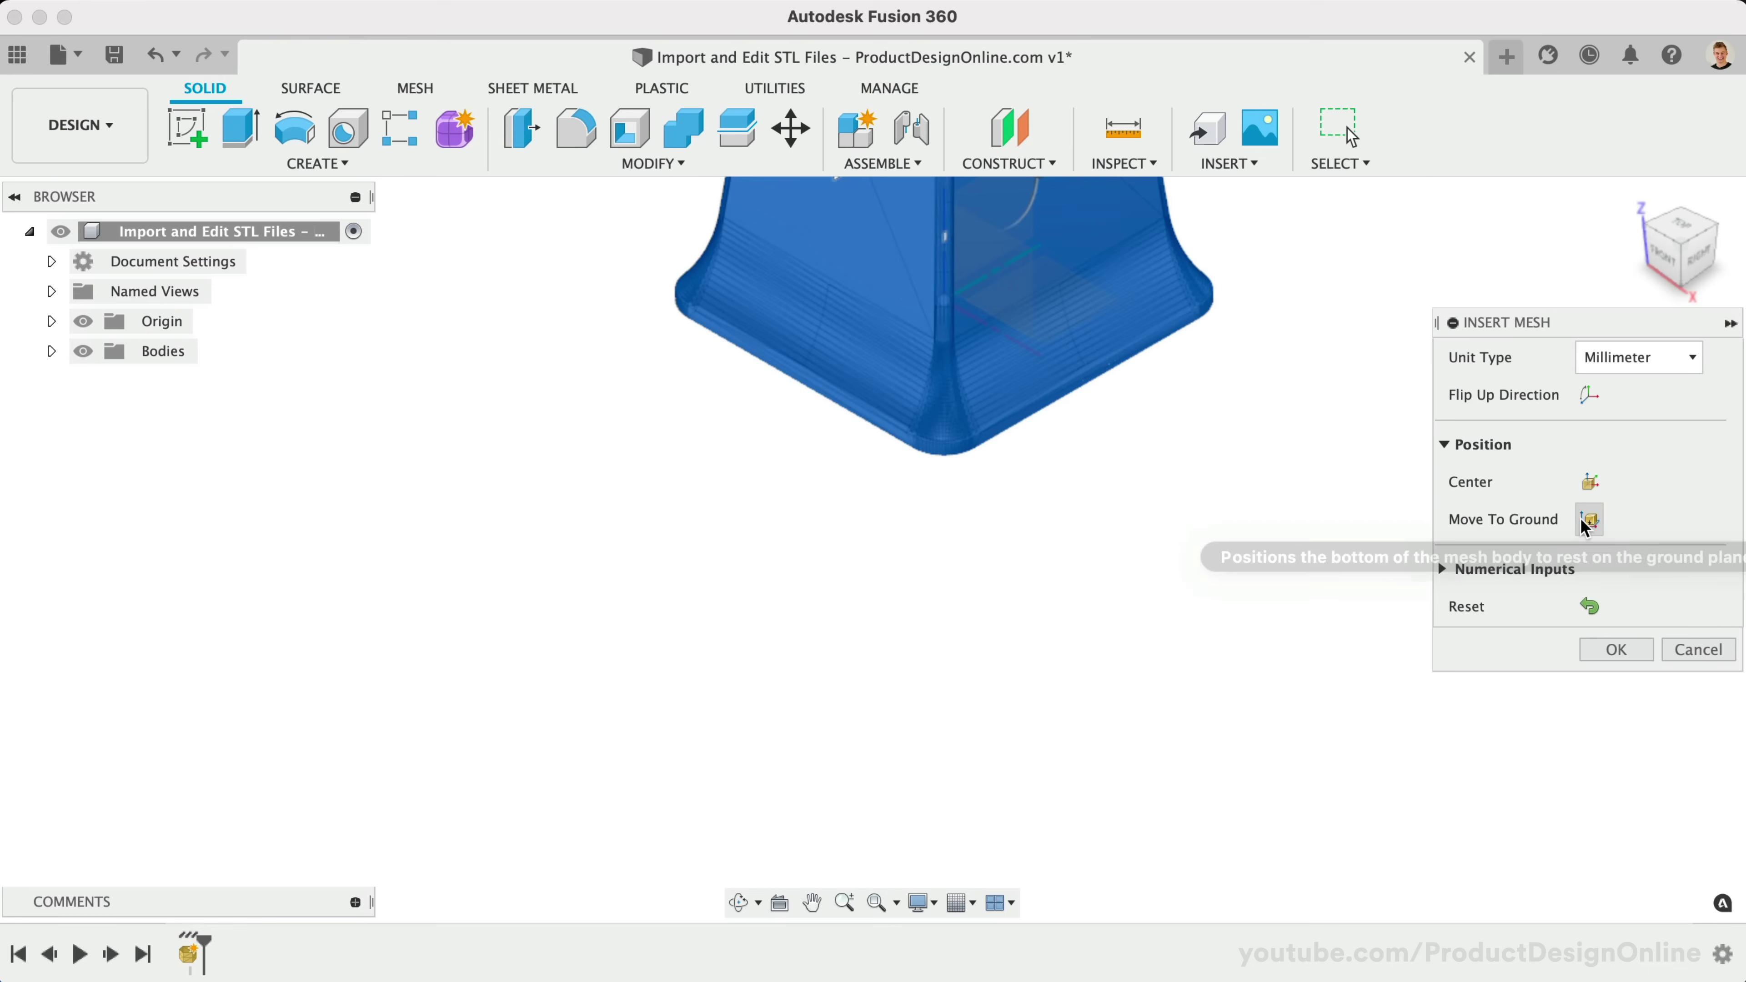
click(1613, 649)
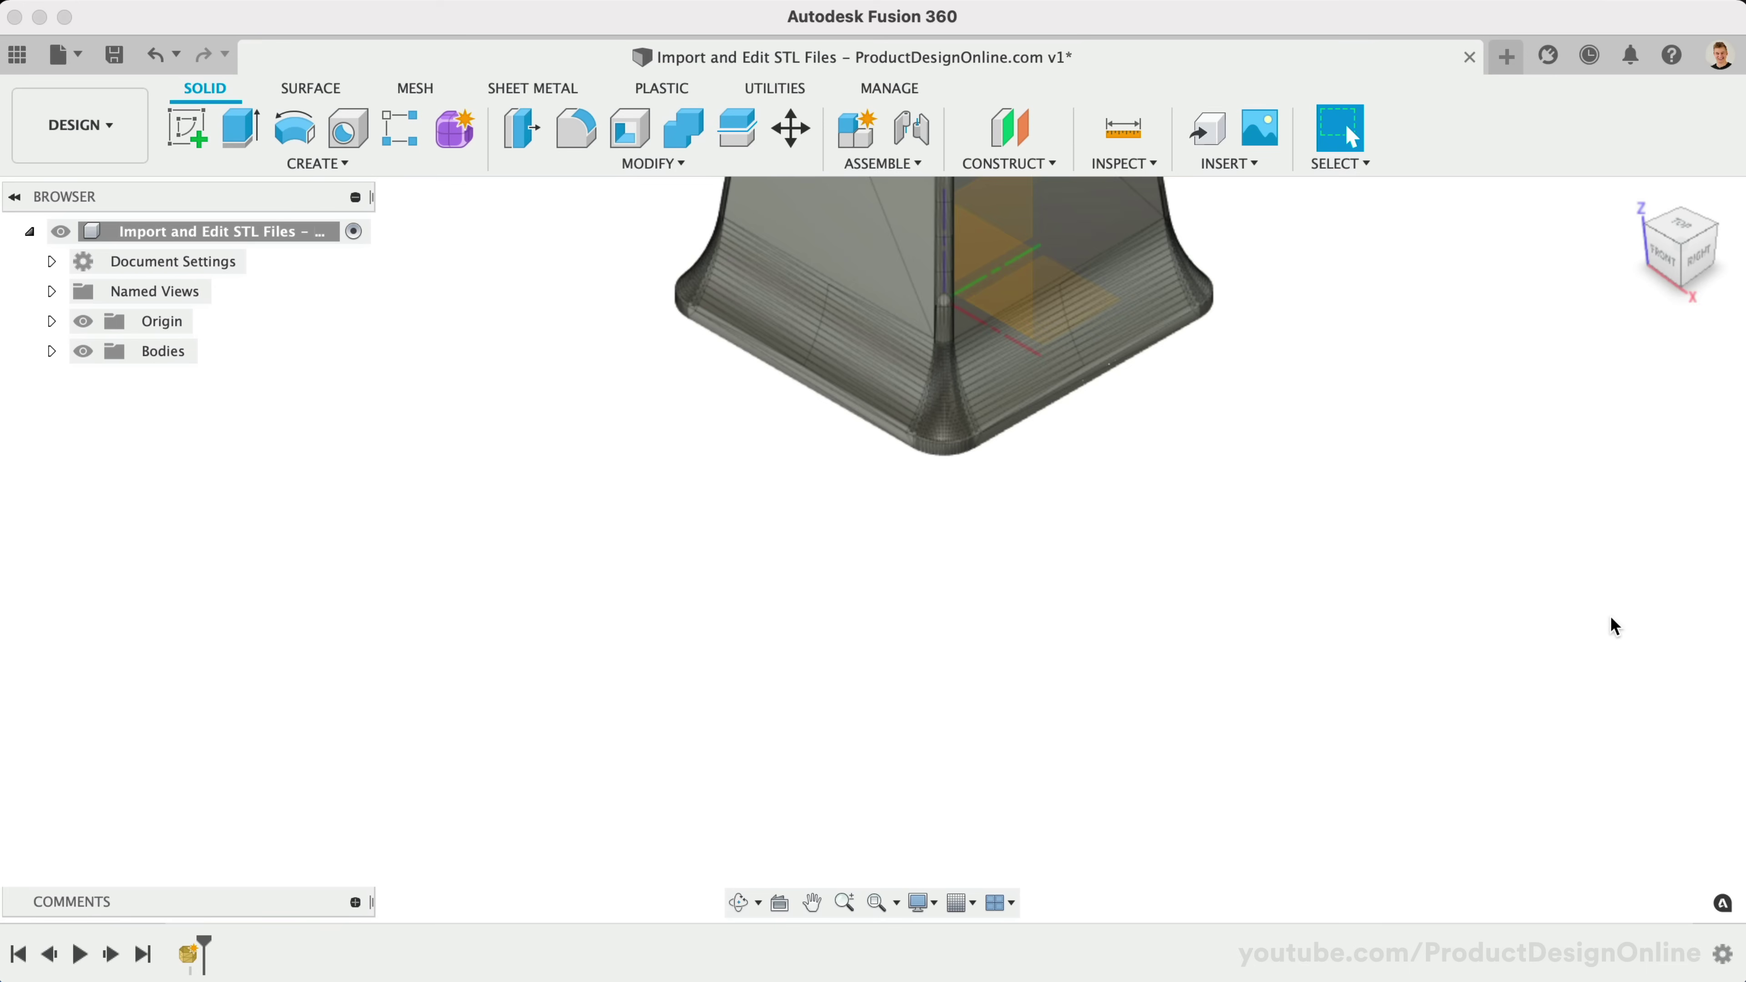
Return to the home view and hide the origin planes and axes.
click(1635, 197)
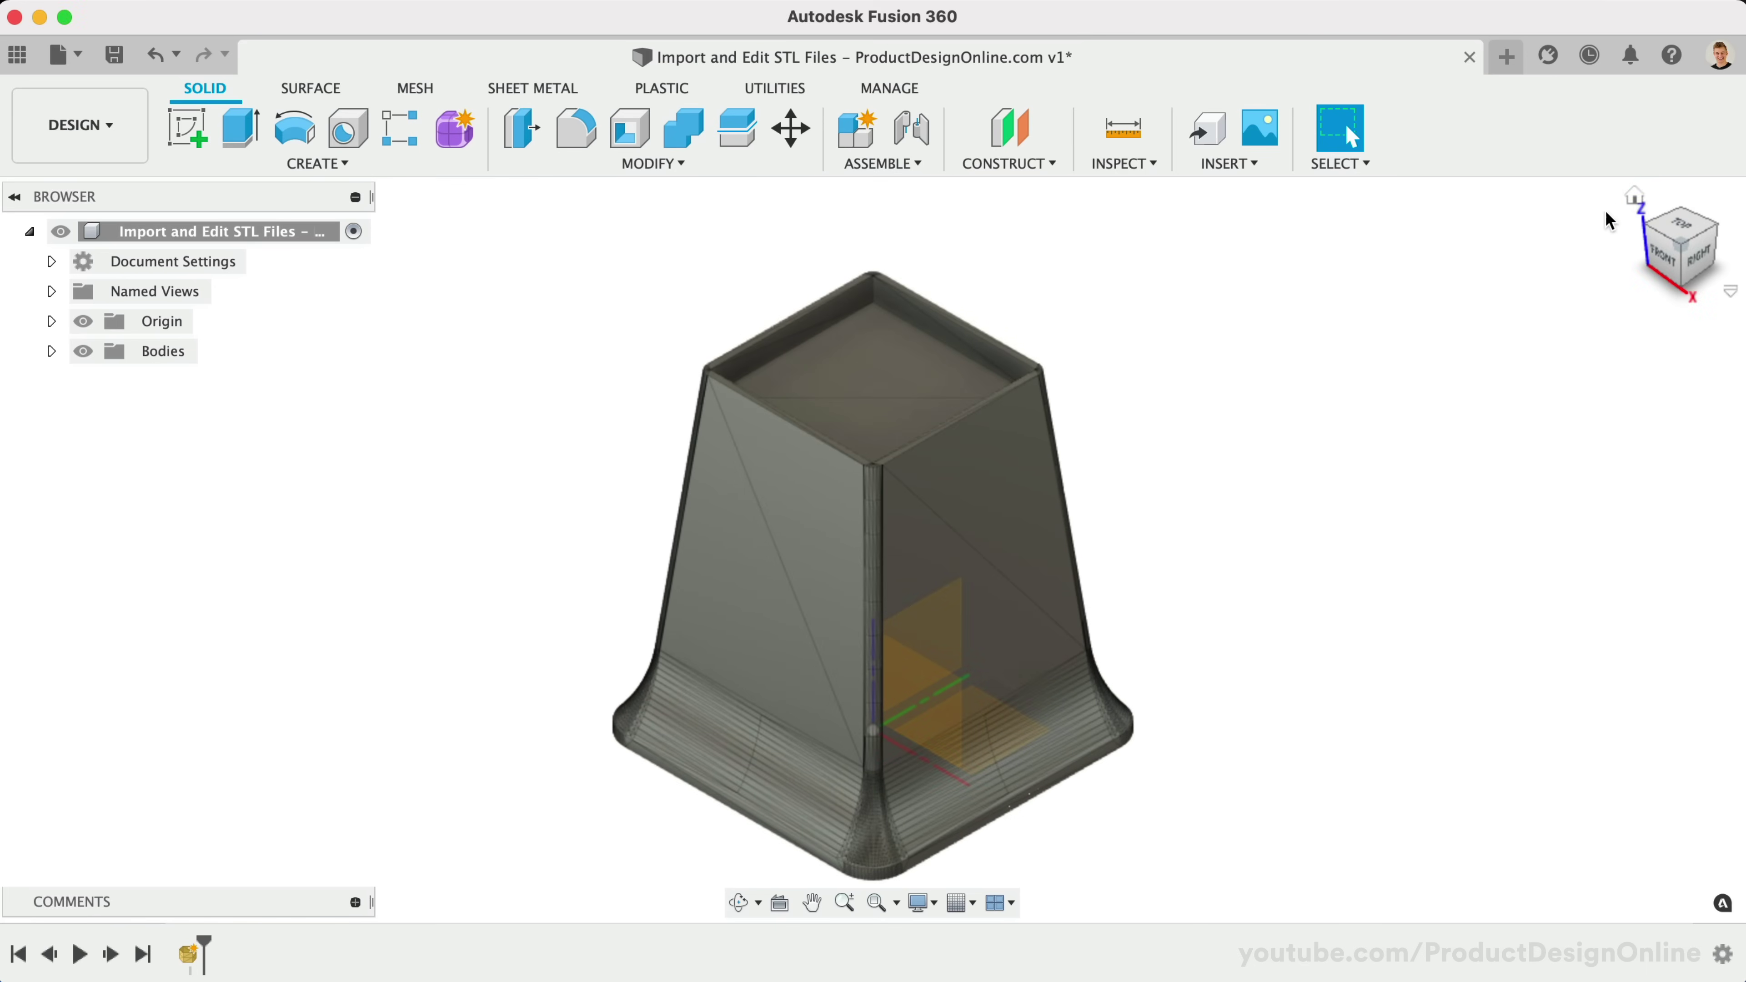
click(418, 89)
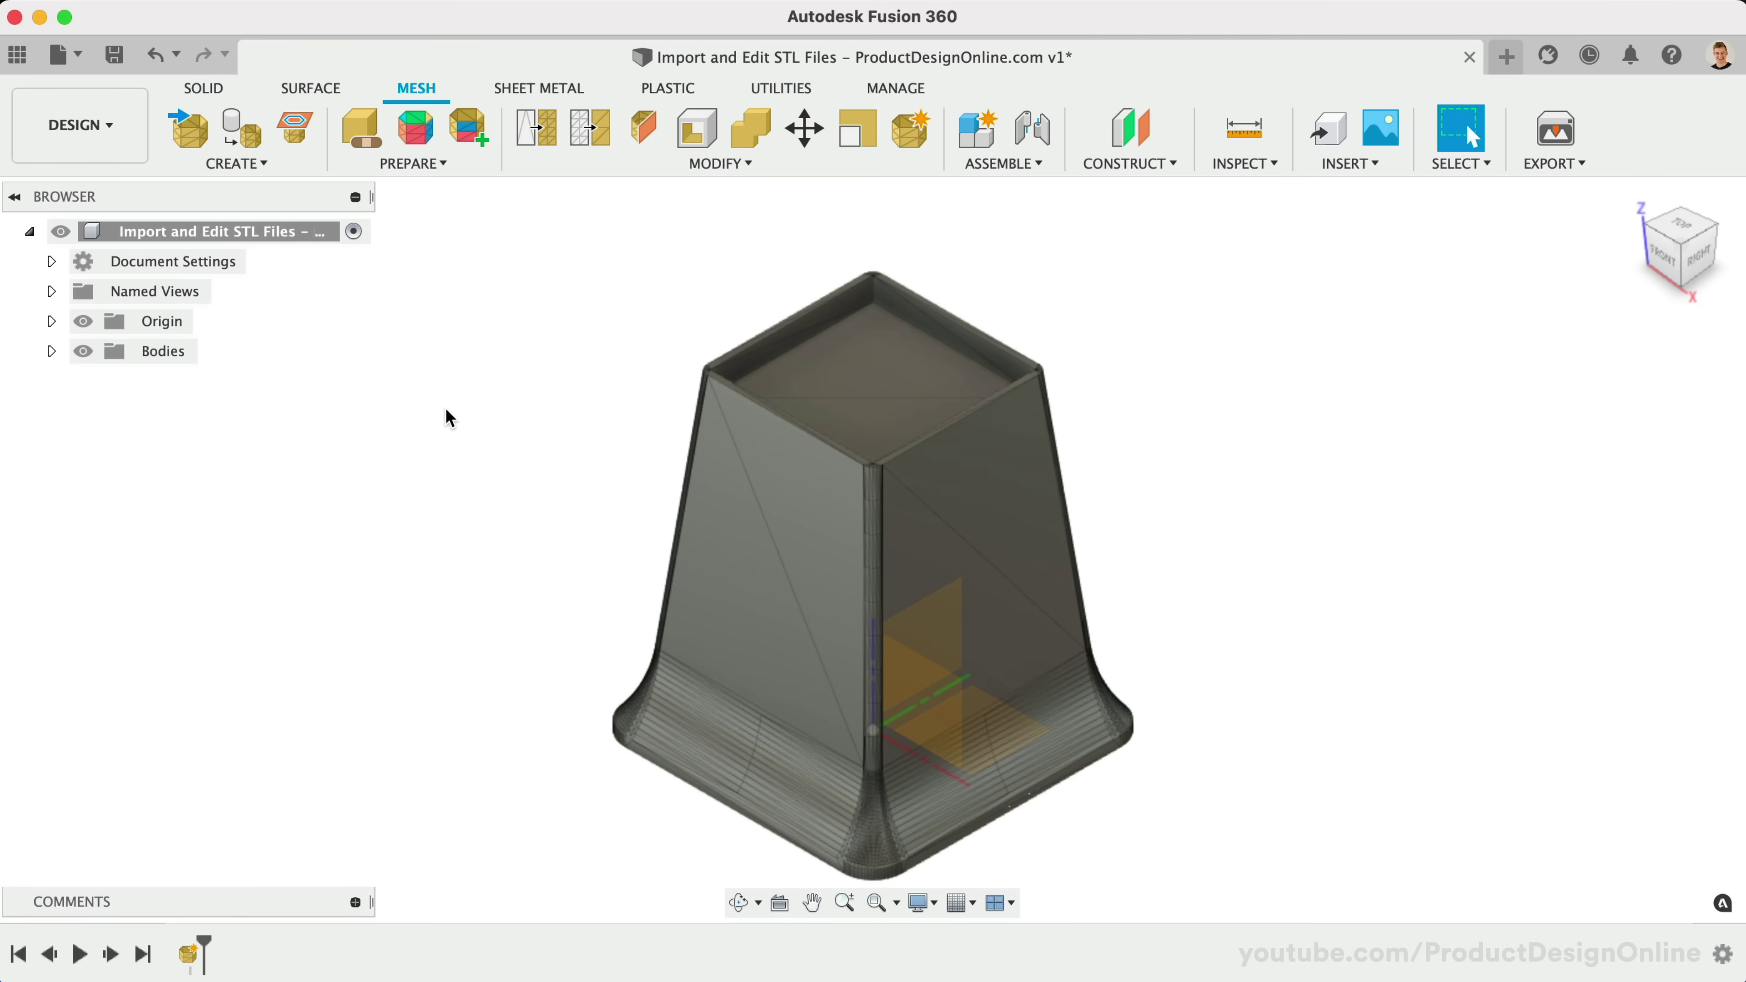
click(82, 322)
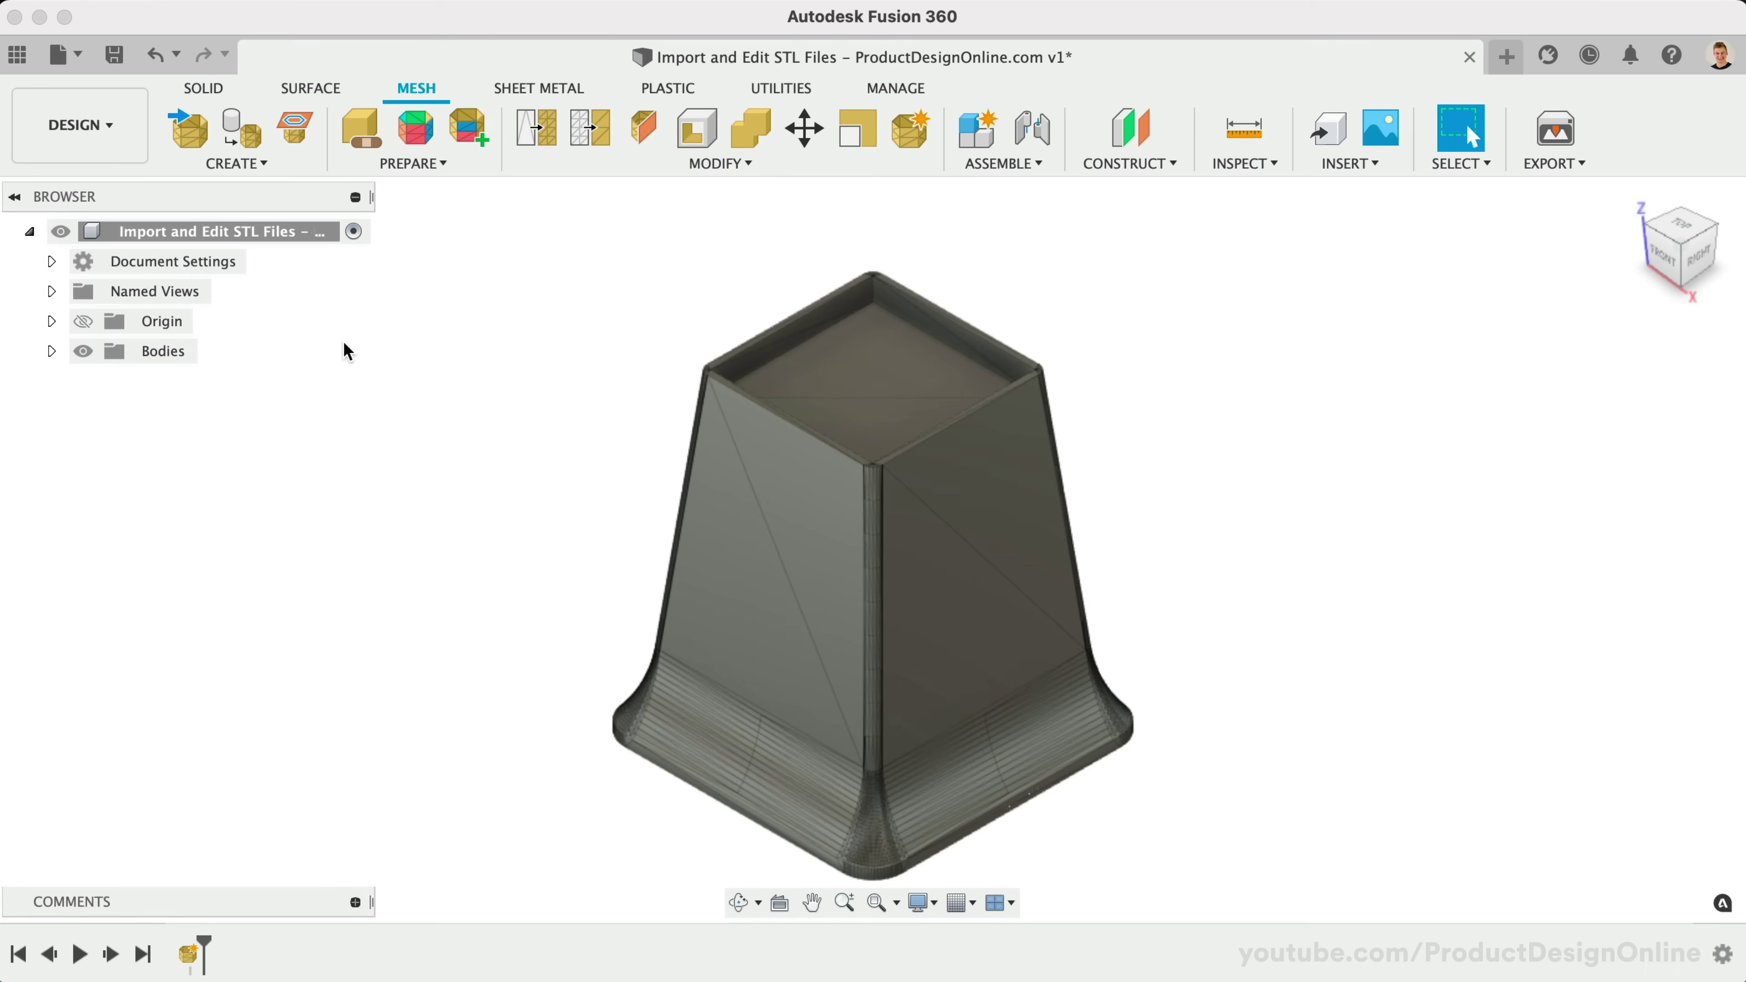
Generate face groups on the riser mesh using the Accurate type.
click(415, 131)
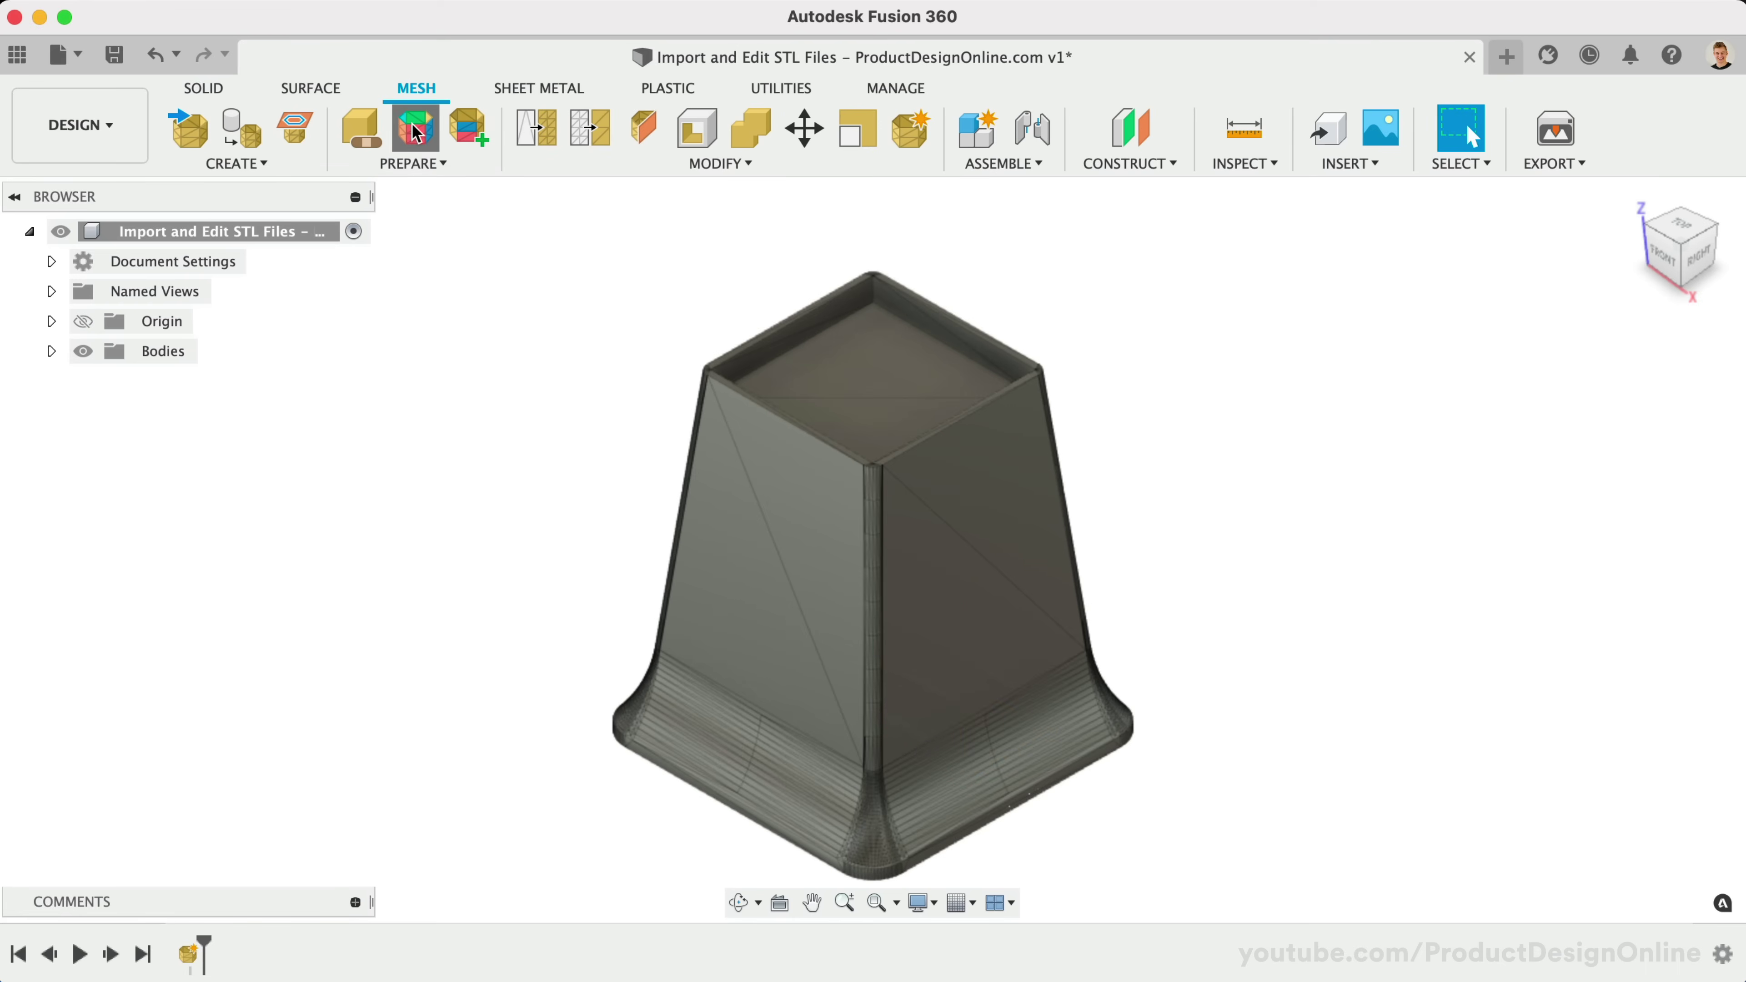
click(795, 483)
drag(1512, 323, 1343, 299)
click(1491, 373)
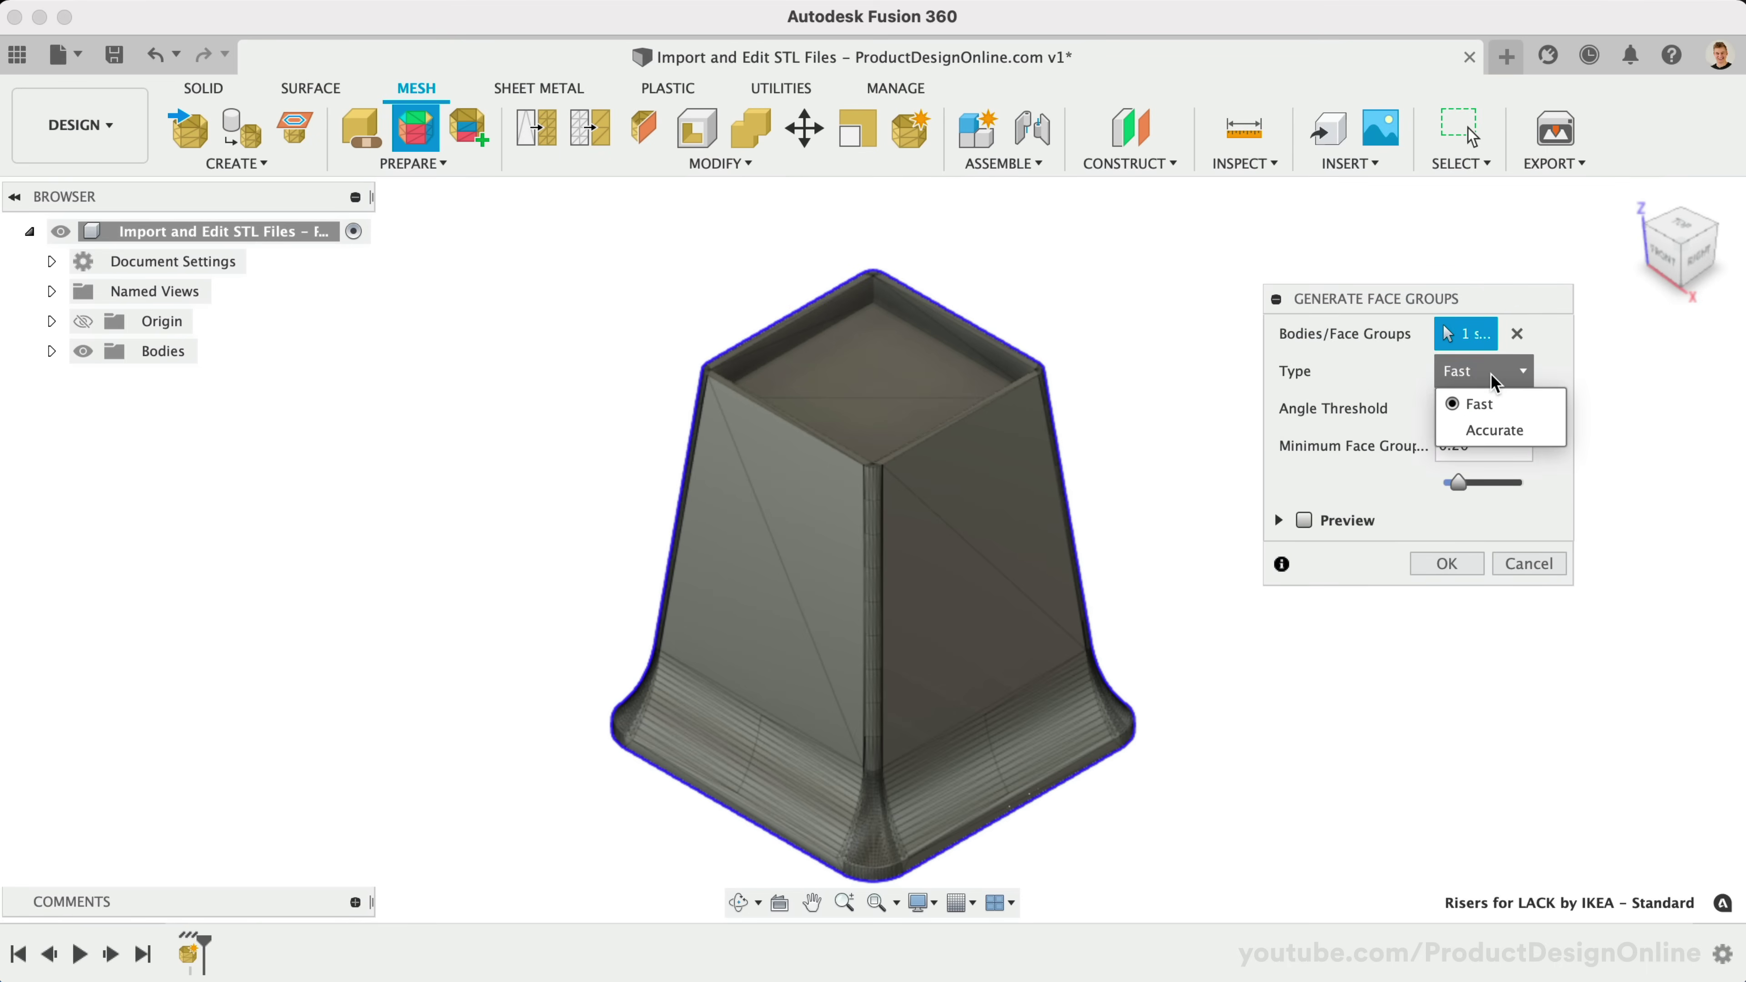
click(1493, 429)
click(1447, 644)
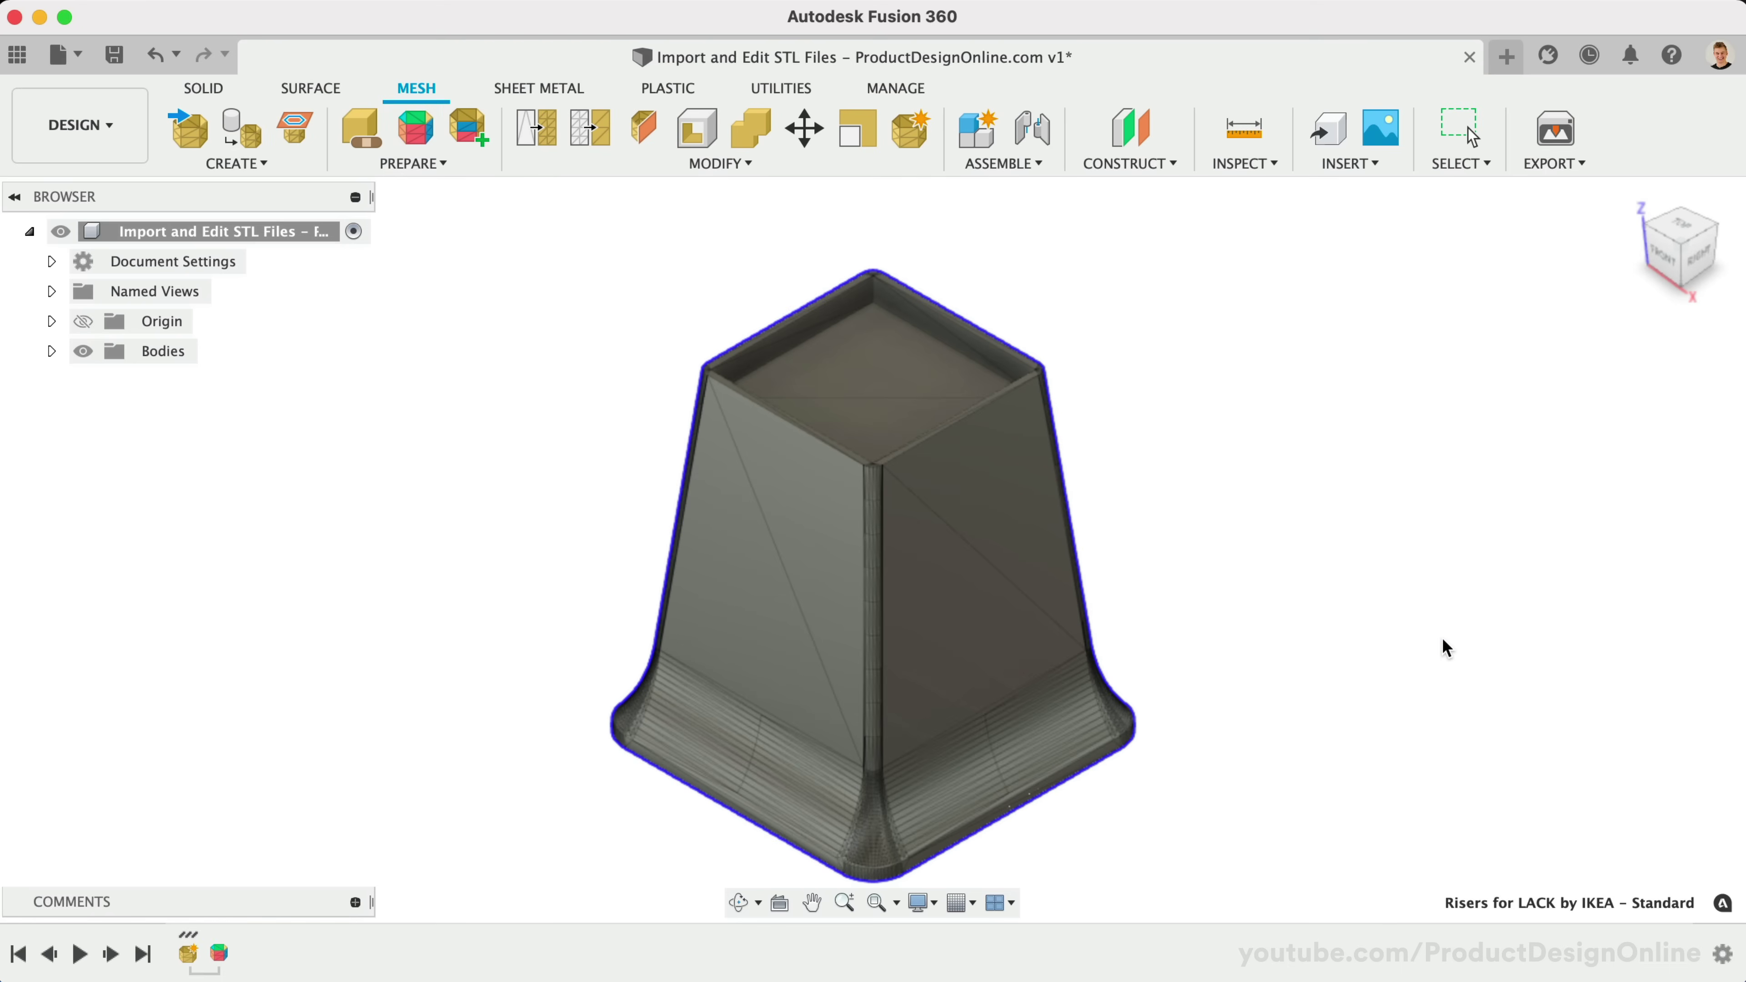
Turn on the display of face groups on the mesh.
click(922, 908)
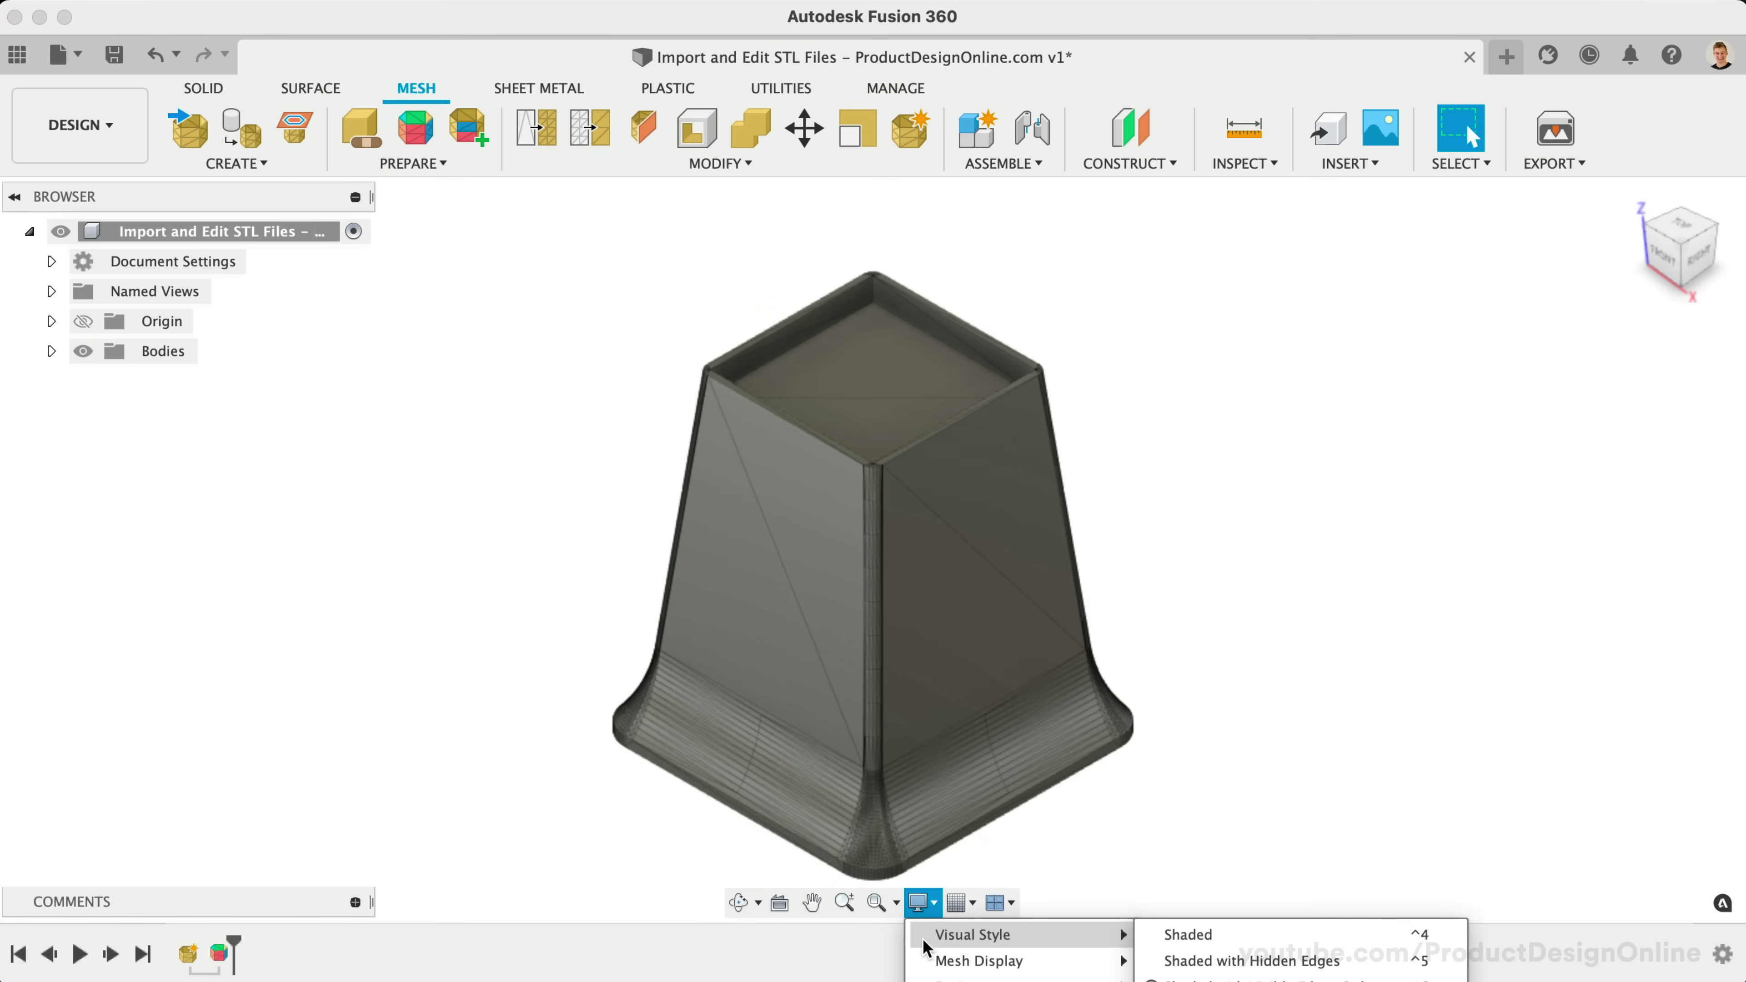
mouse_move(1003, 960)
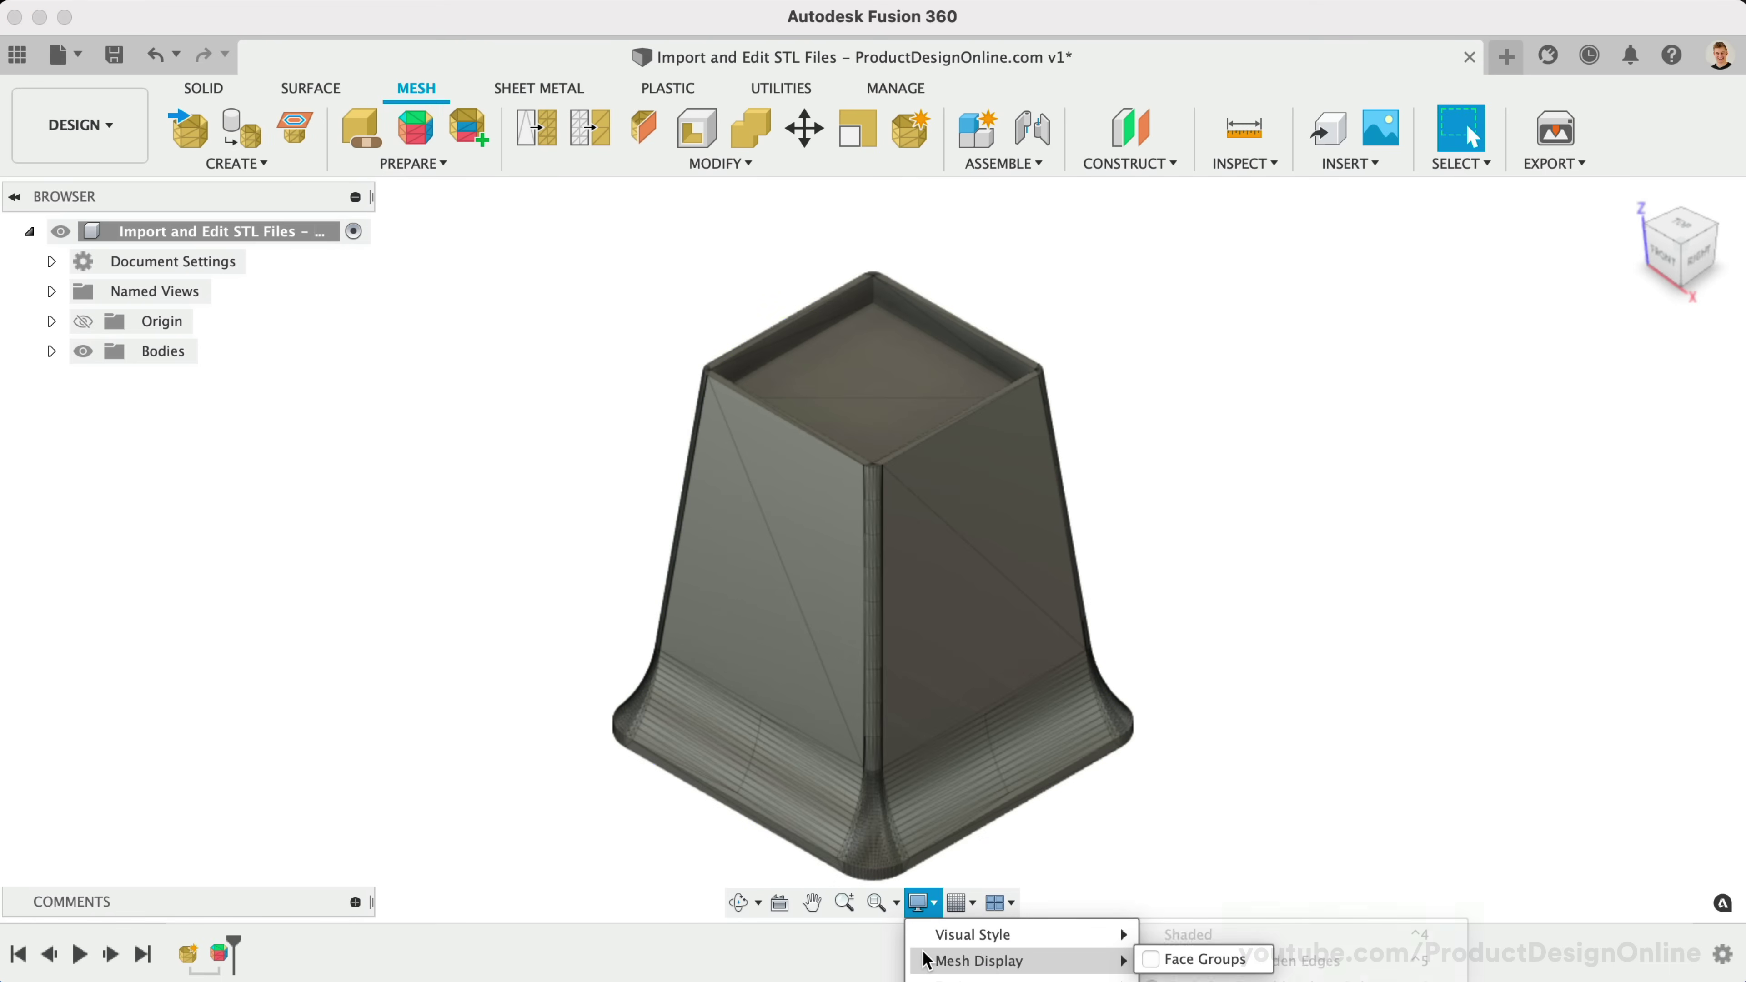
click(1150, 960)
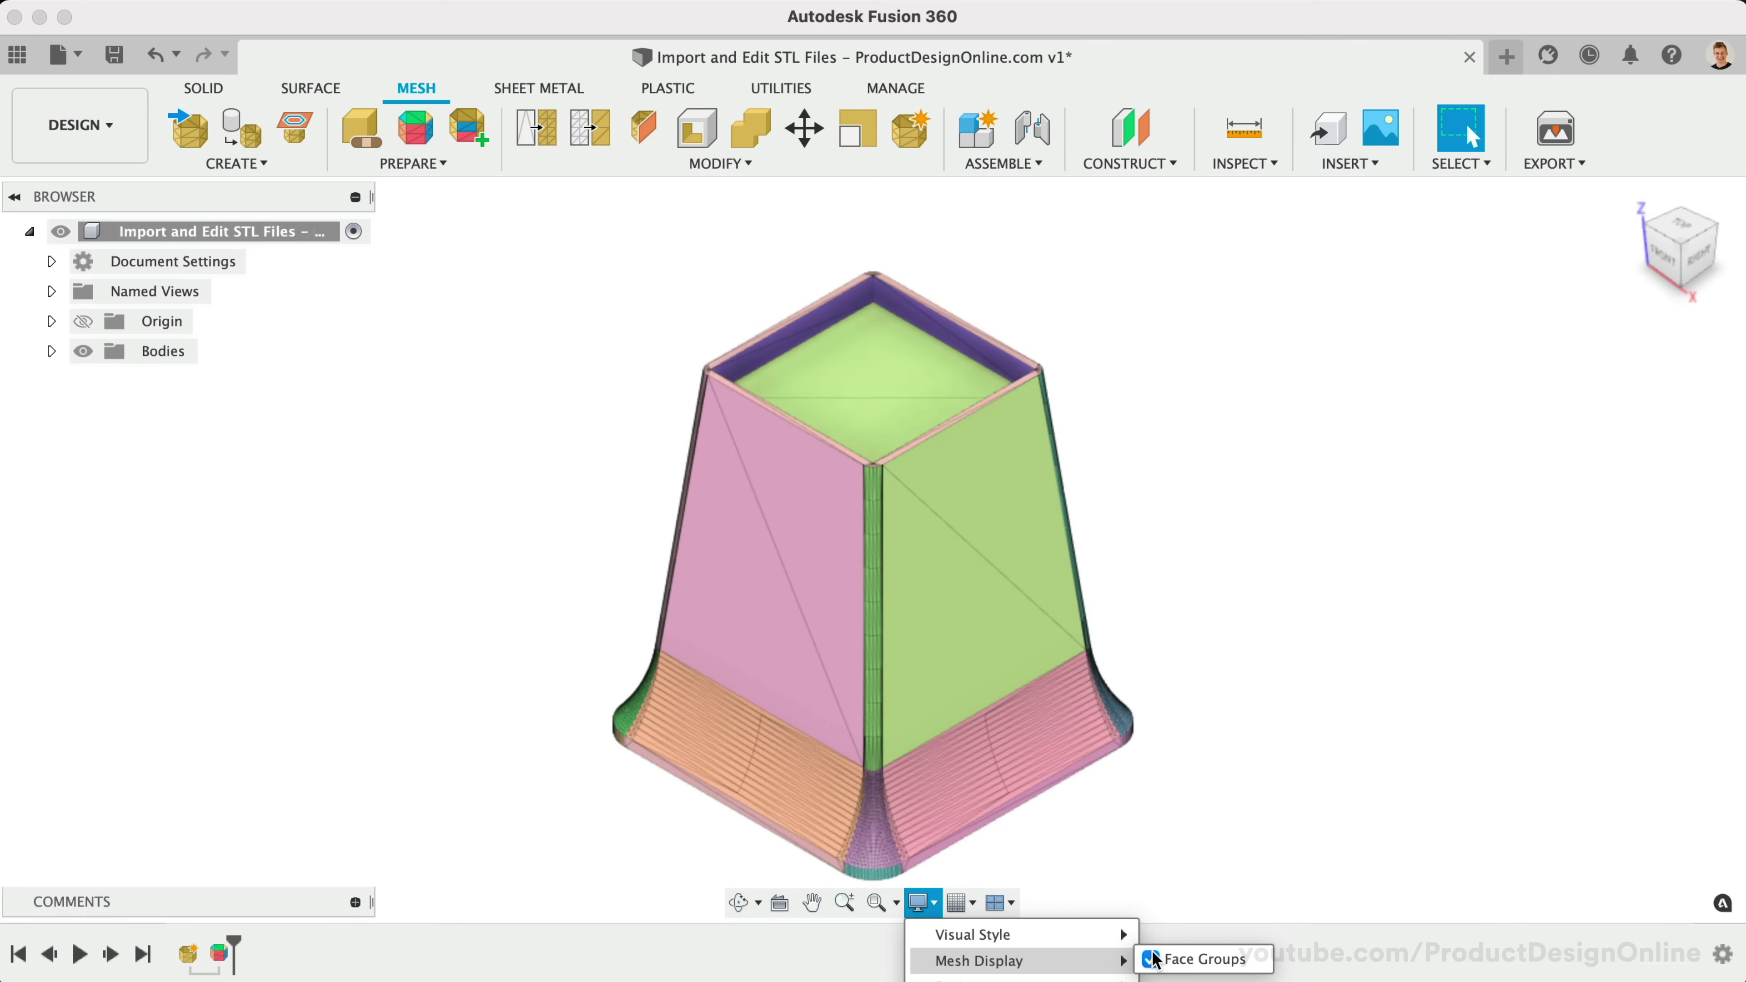
click(1319, 668)
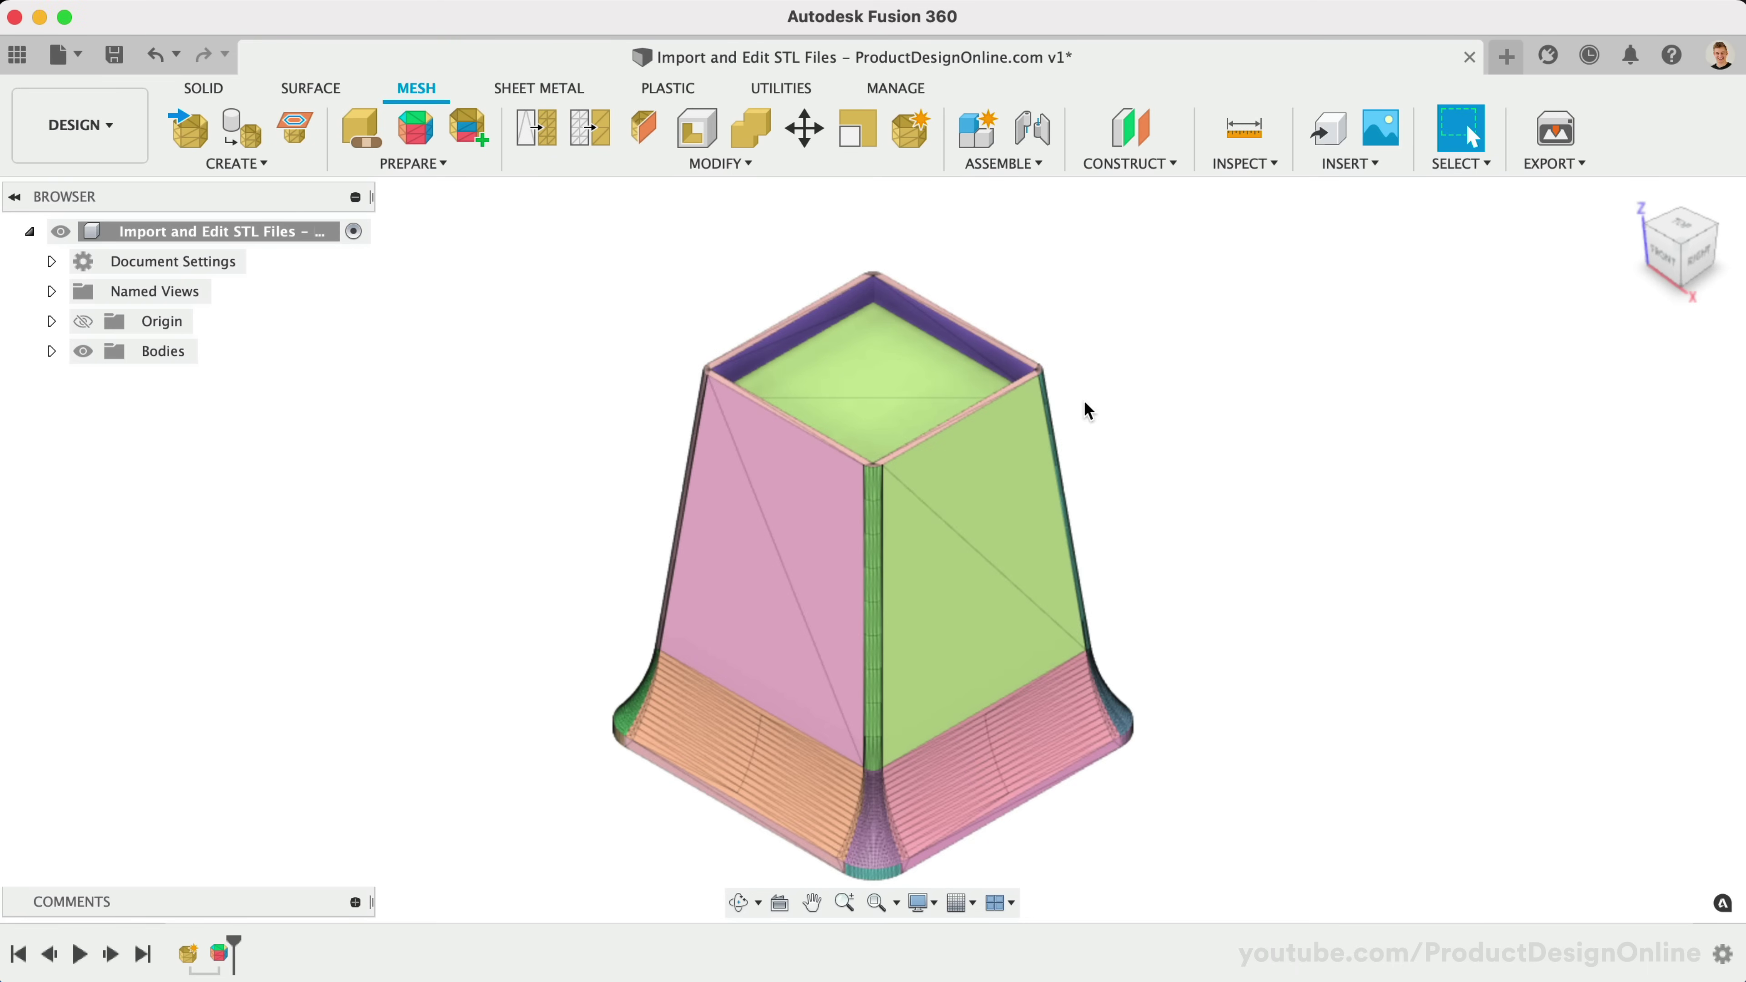
Convert the riser mesh to a solid body with the Parametric operation and the Prismatic method.
click(690, 170)
text(s)
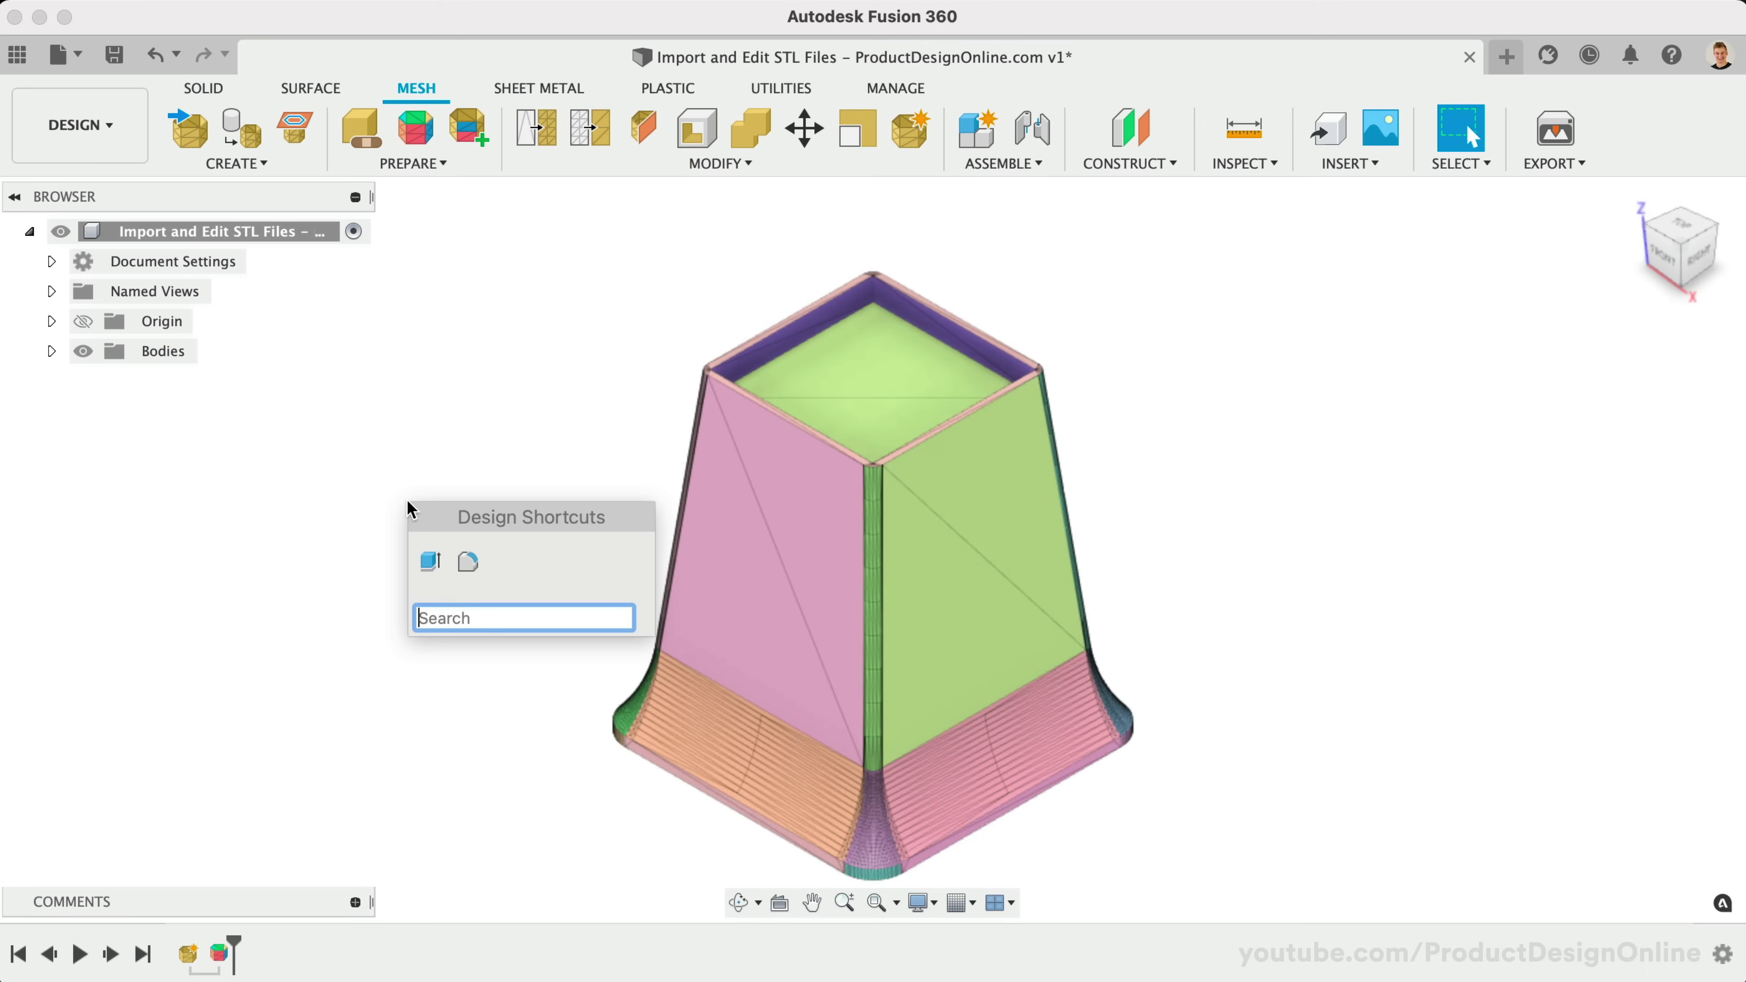
text(conver)
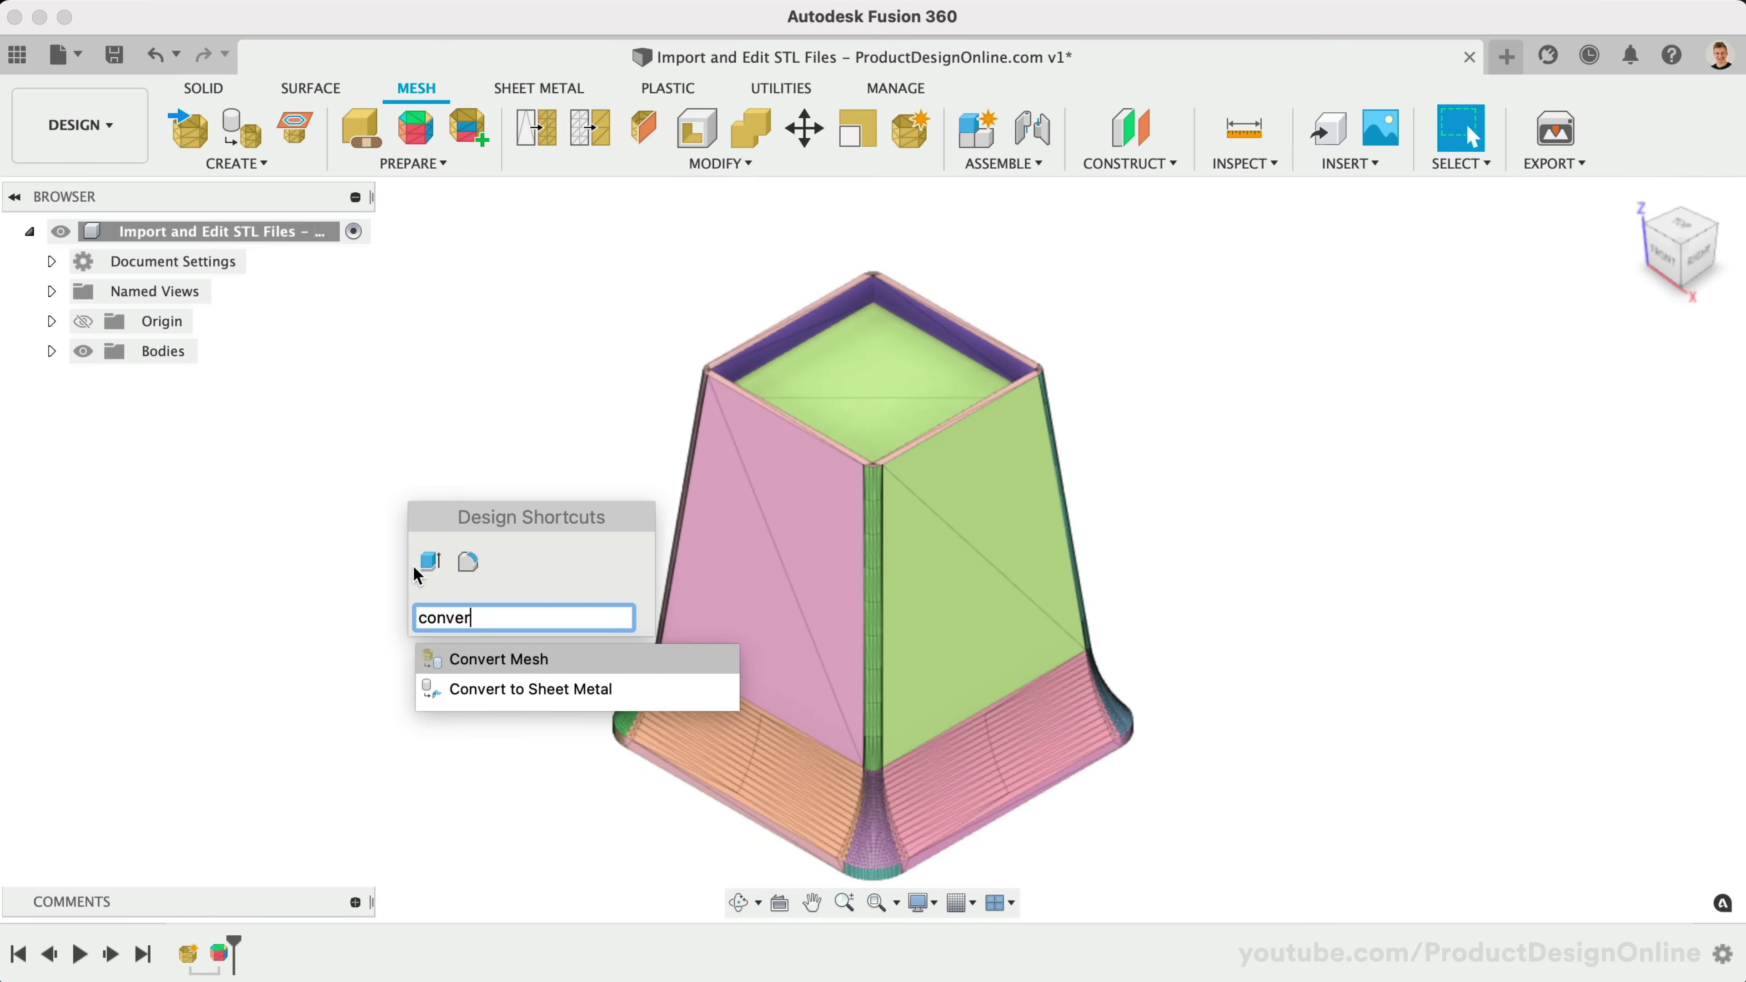
click(562, 660)
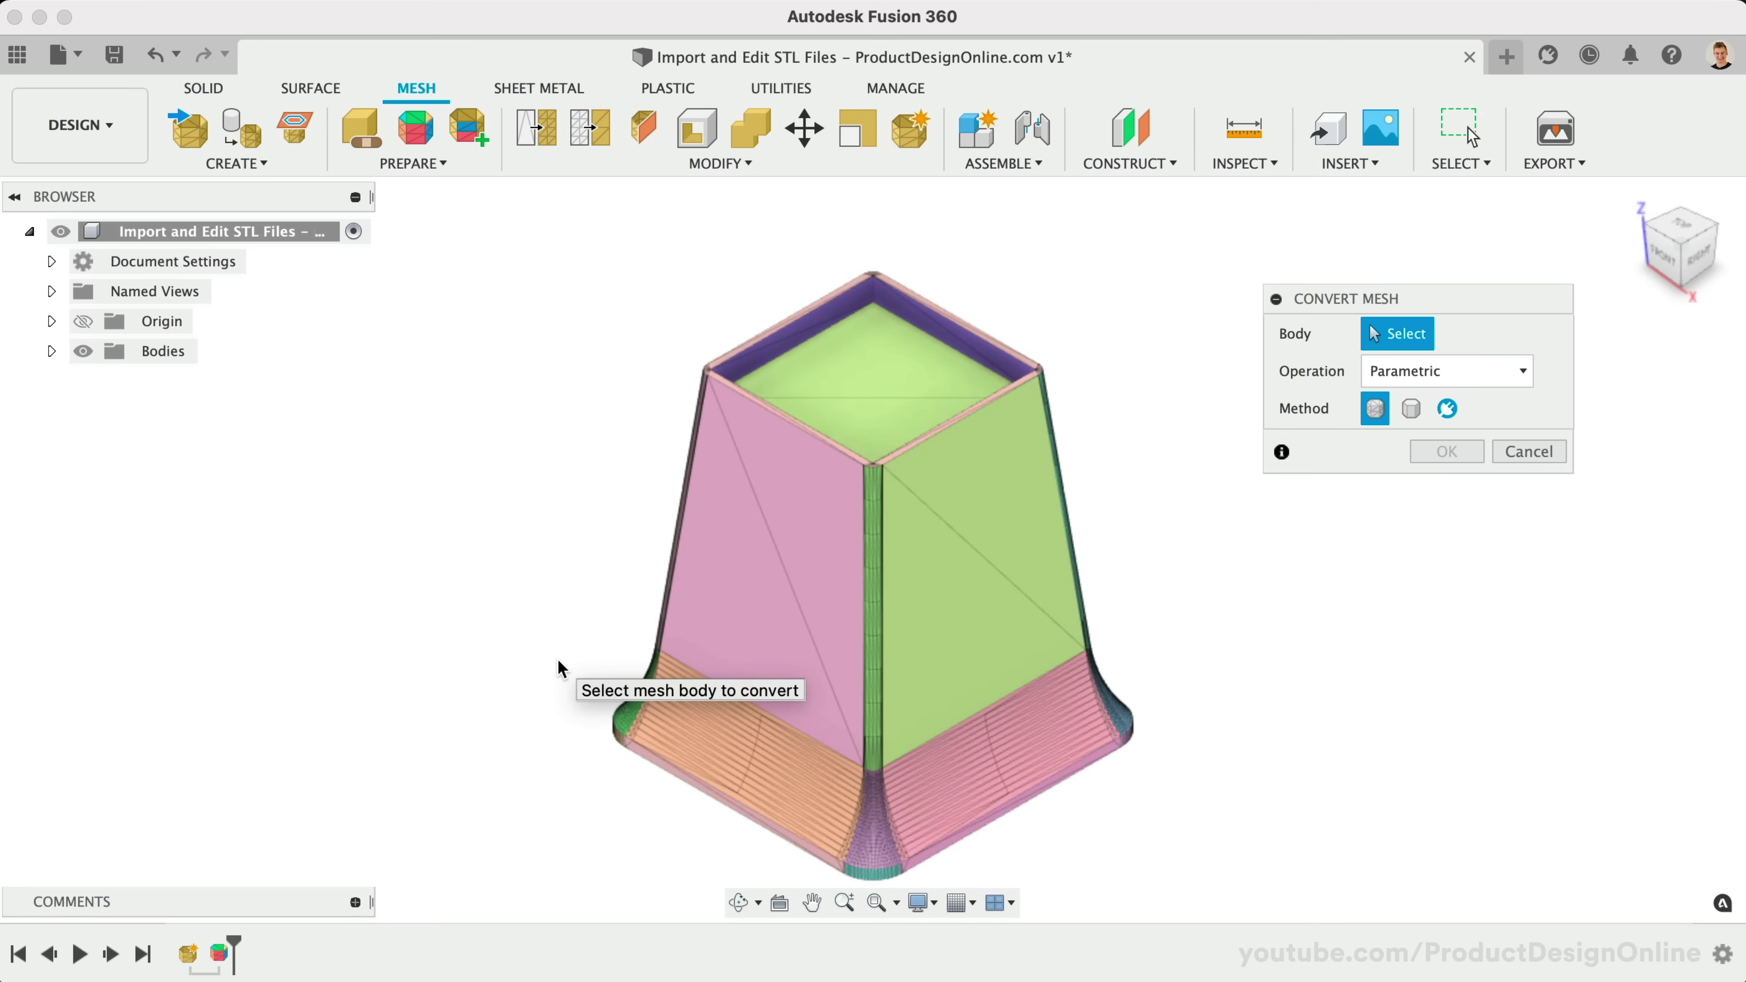
click(713, 577)
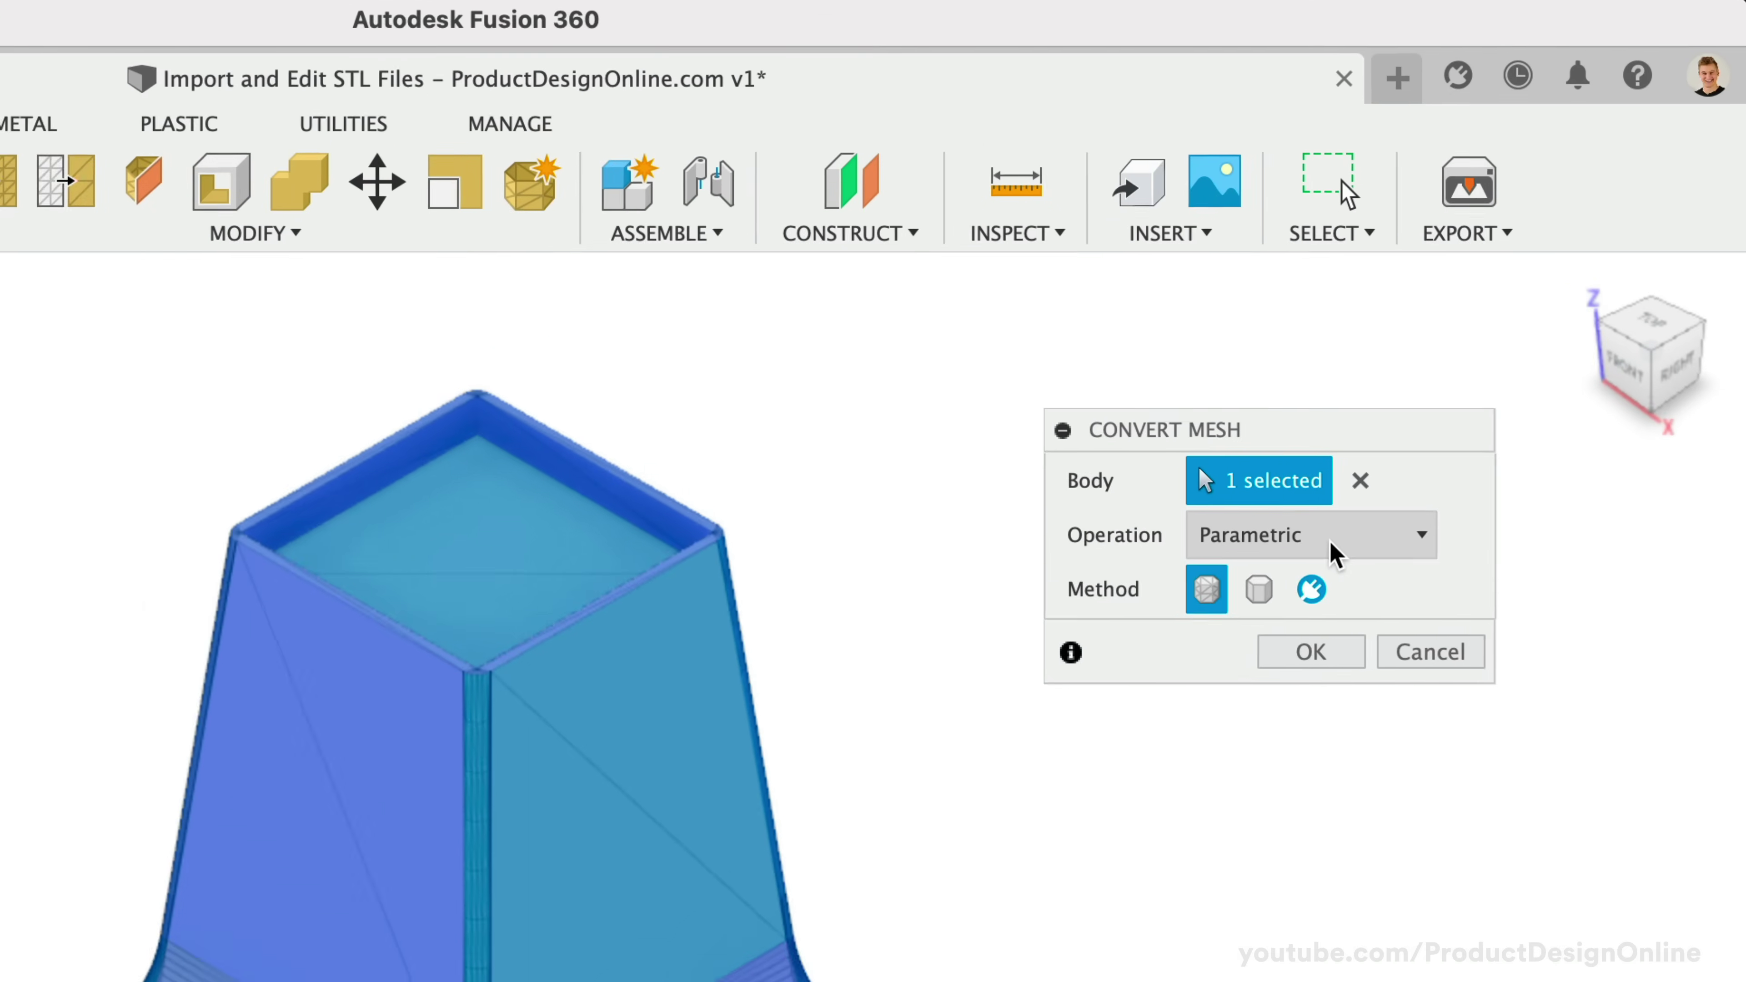
click(1468, 377)
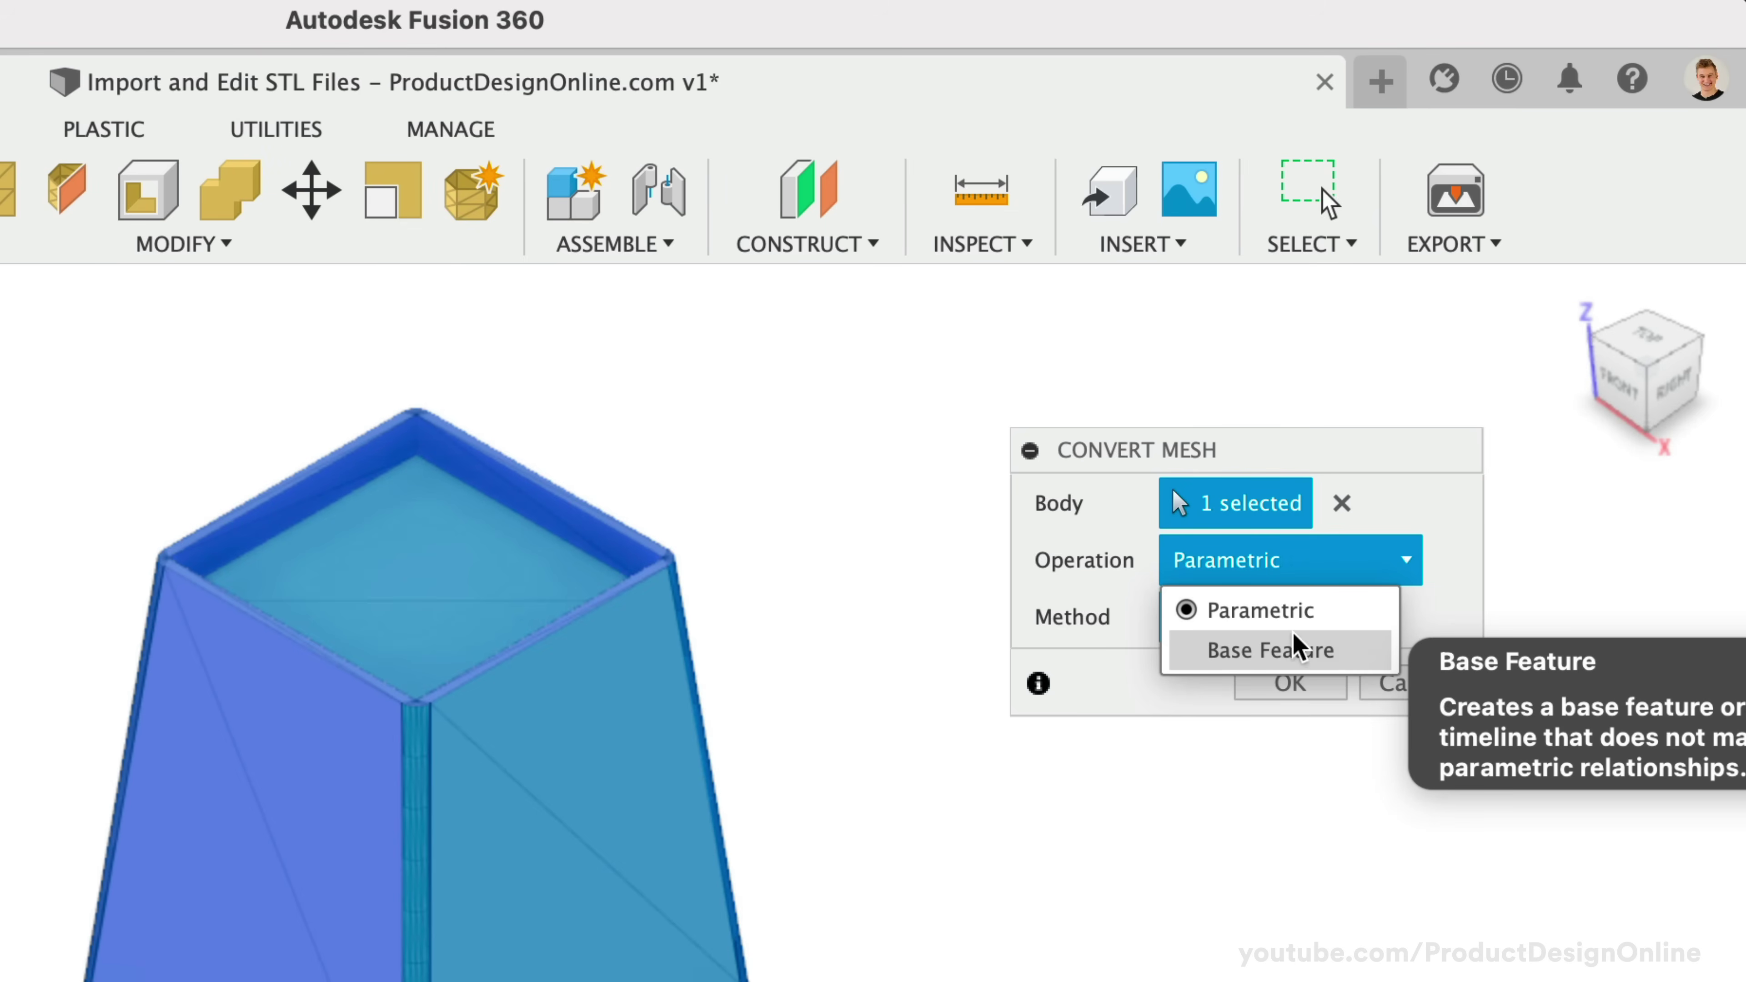
click(1249, 612)
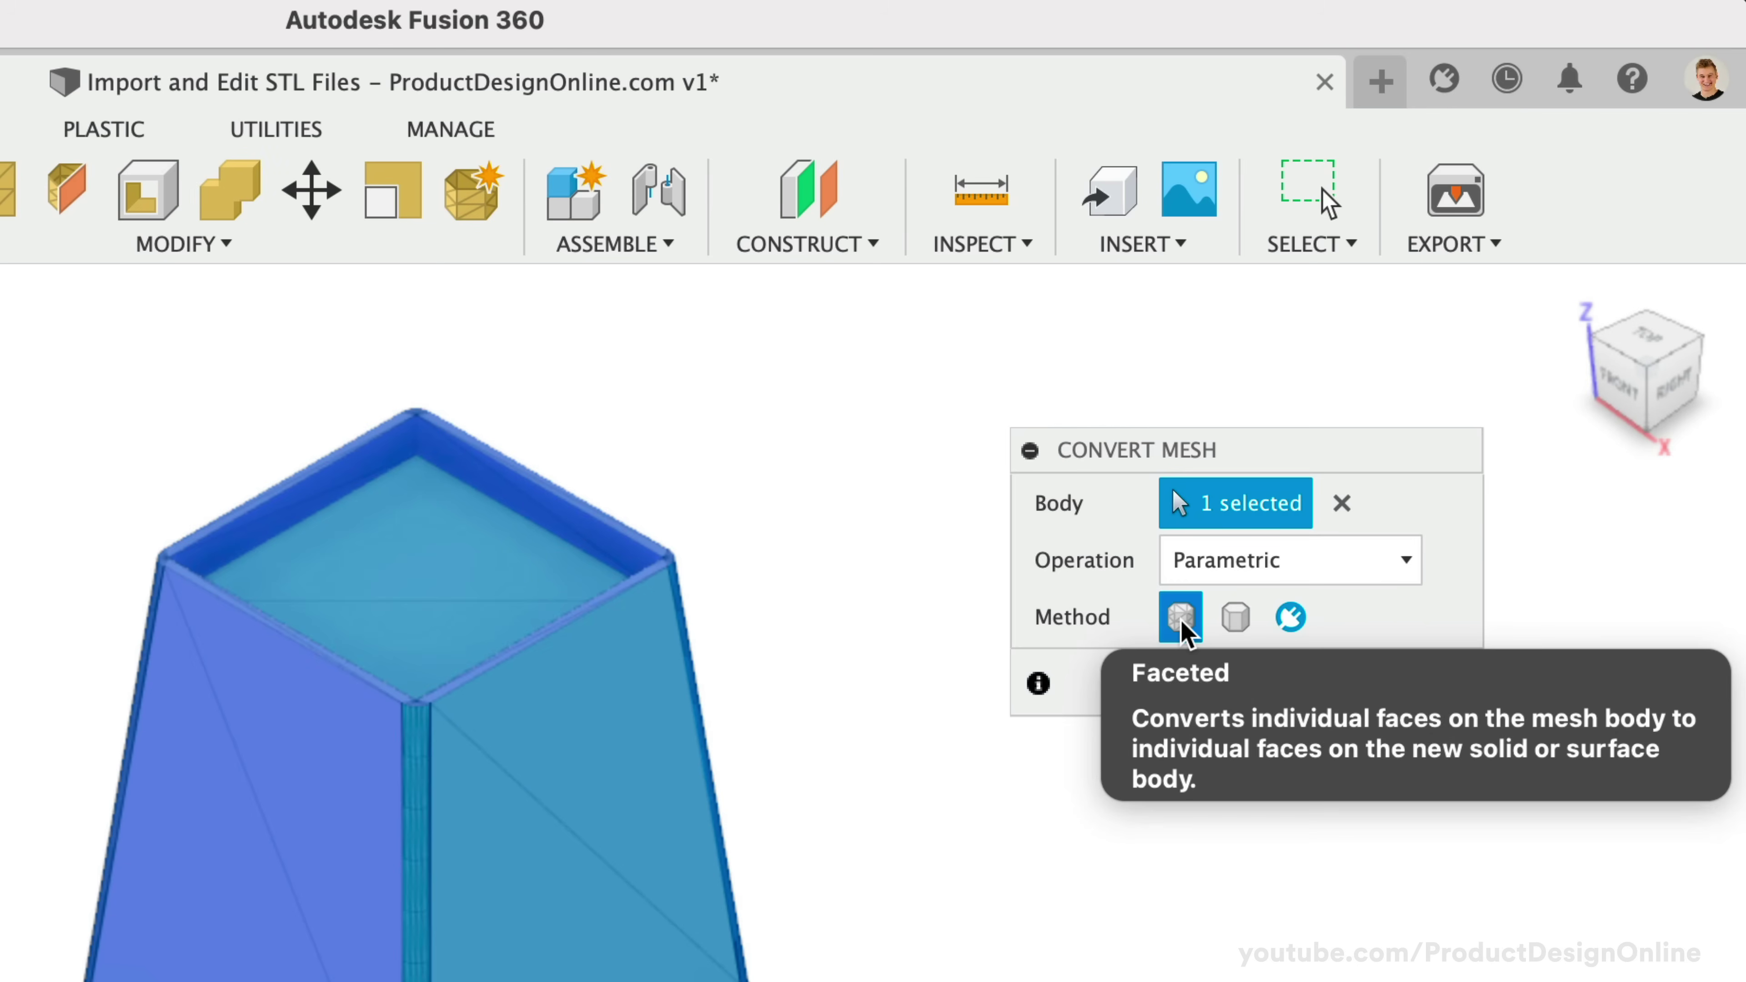
click(1240, 623)
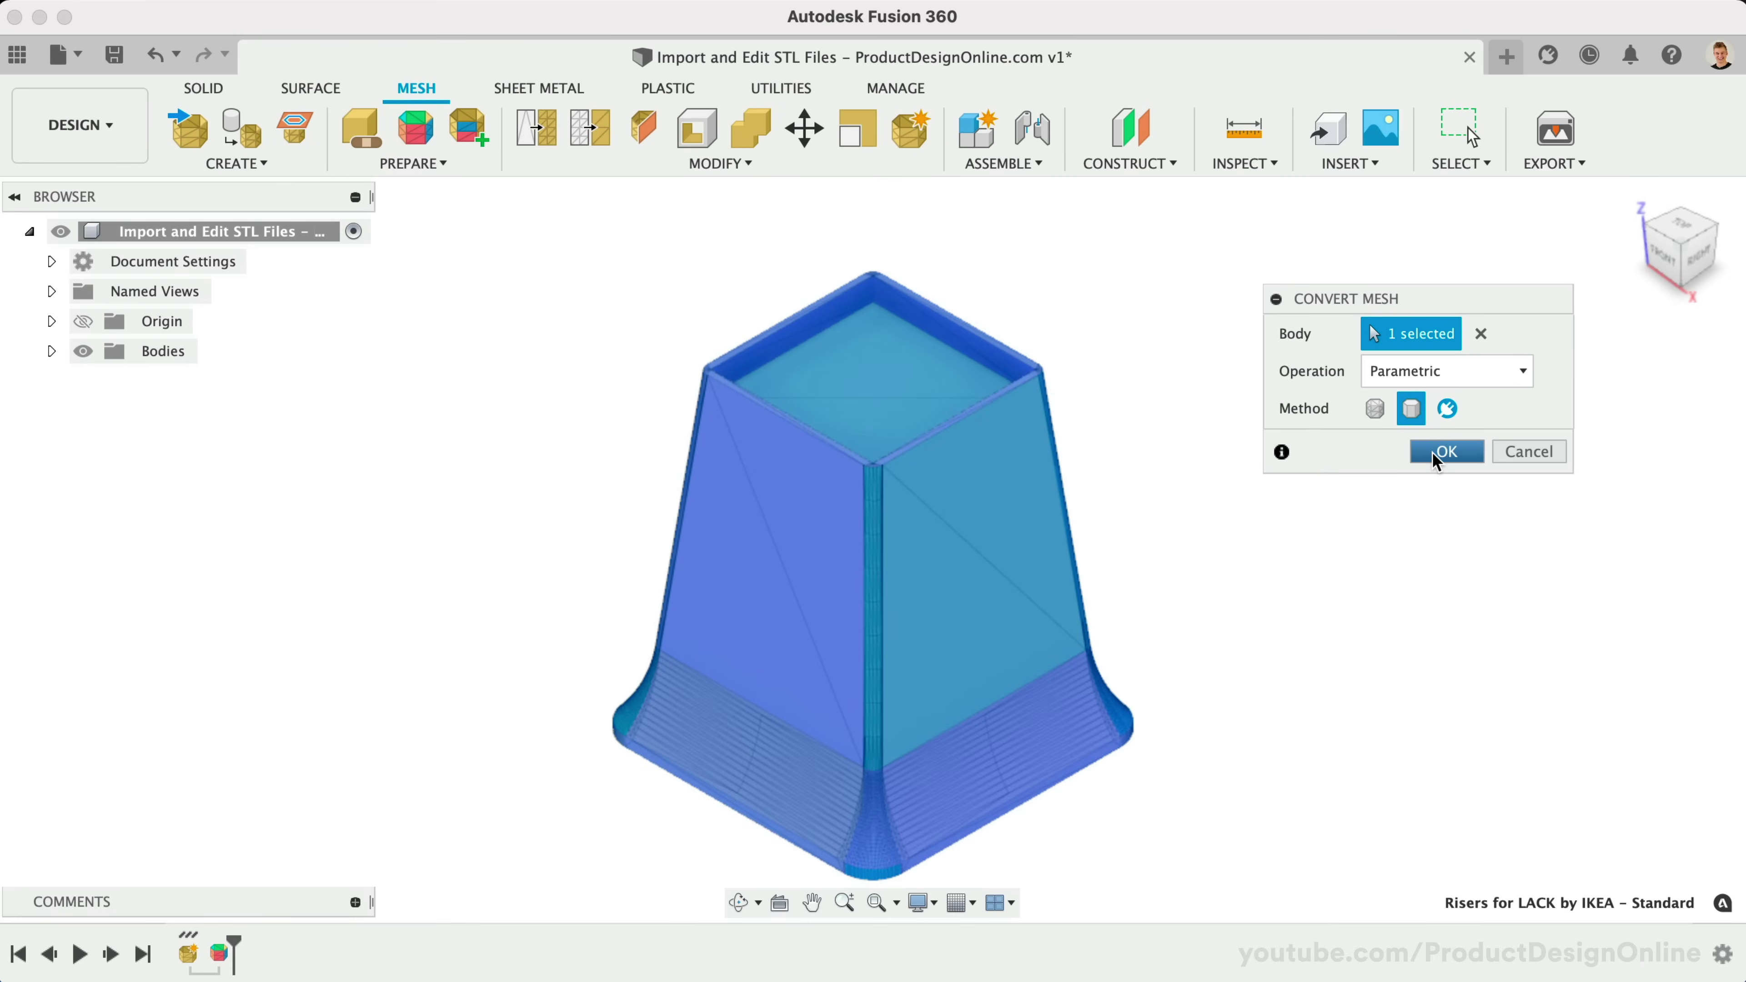
click(1444, 452)
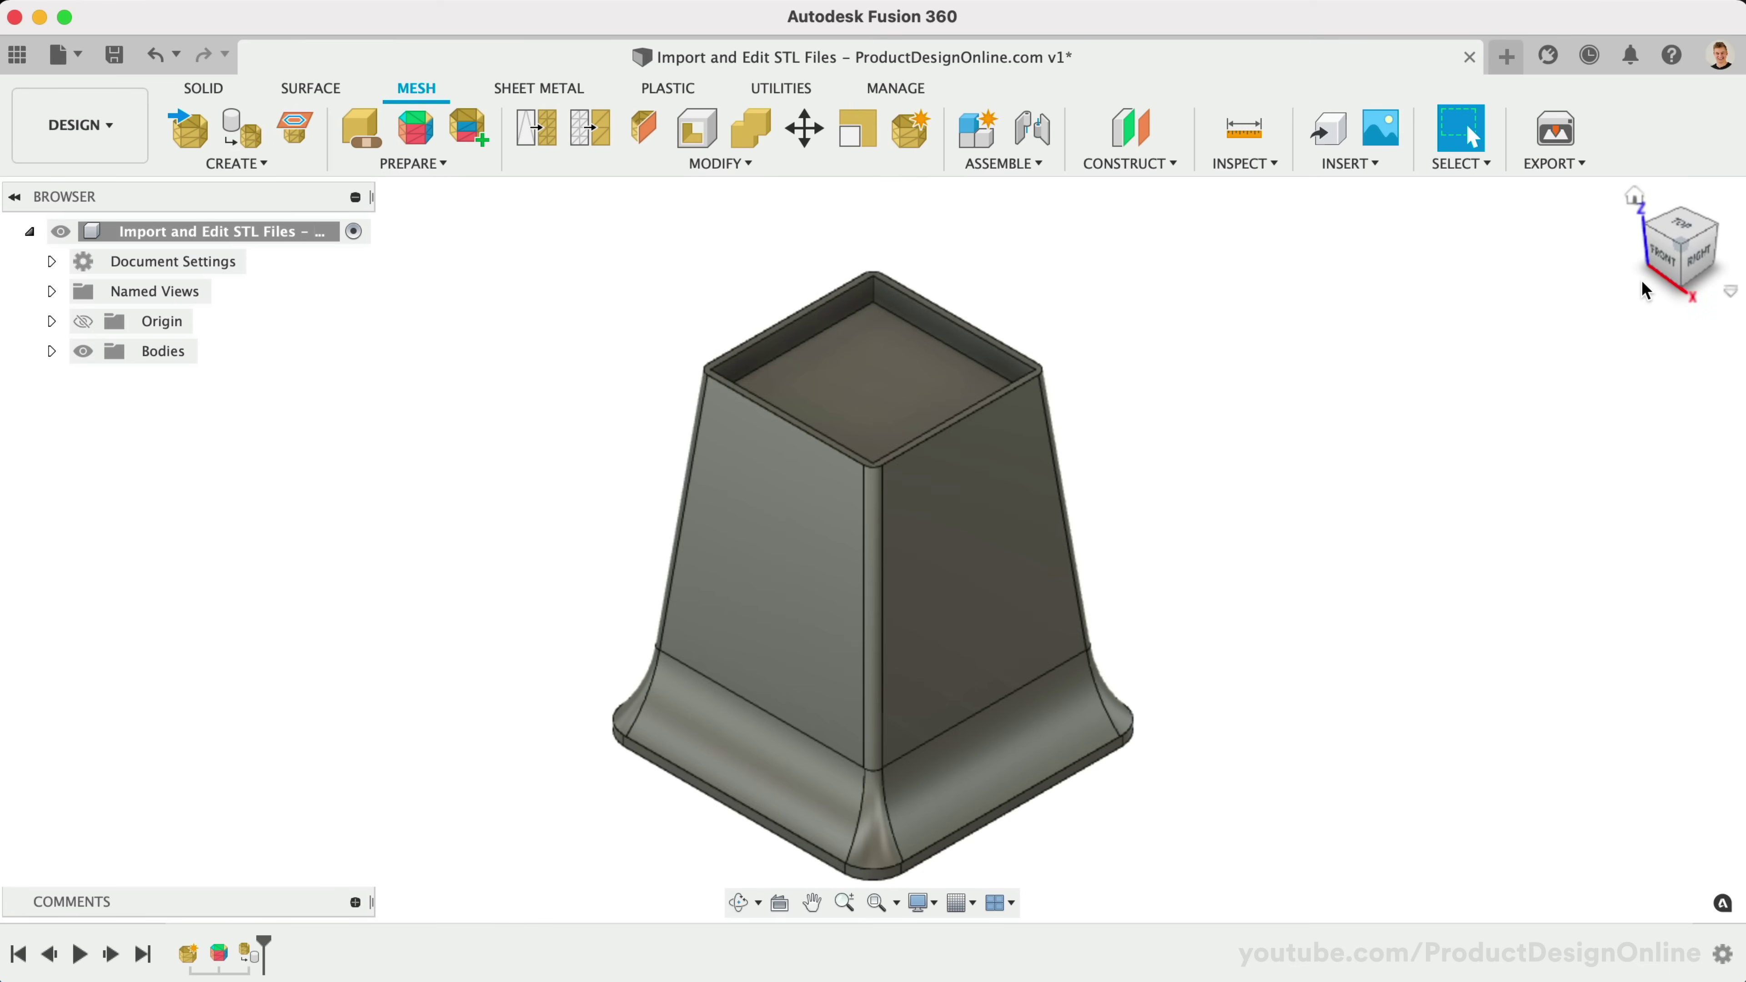
Edit the mesh conversion feature to use the Faceted method.
double_click(244, 956)
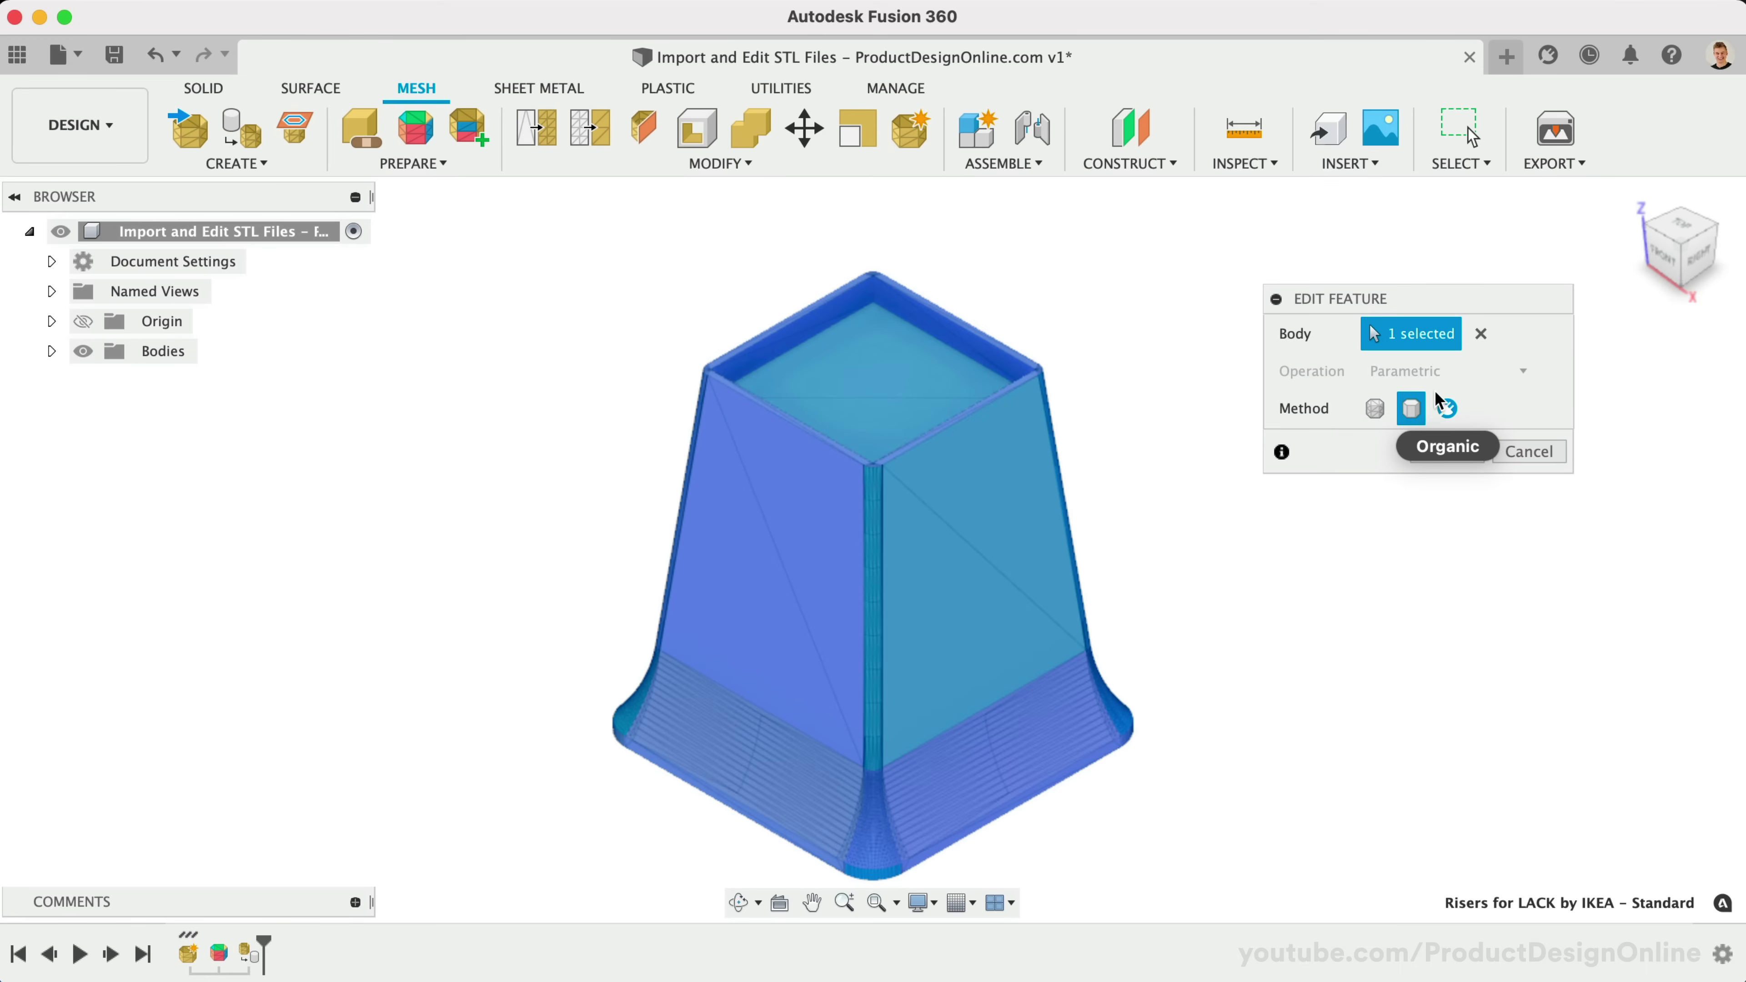
mouse_move(1450, 411)
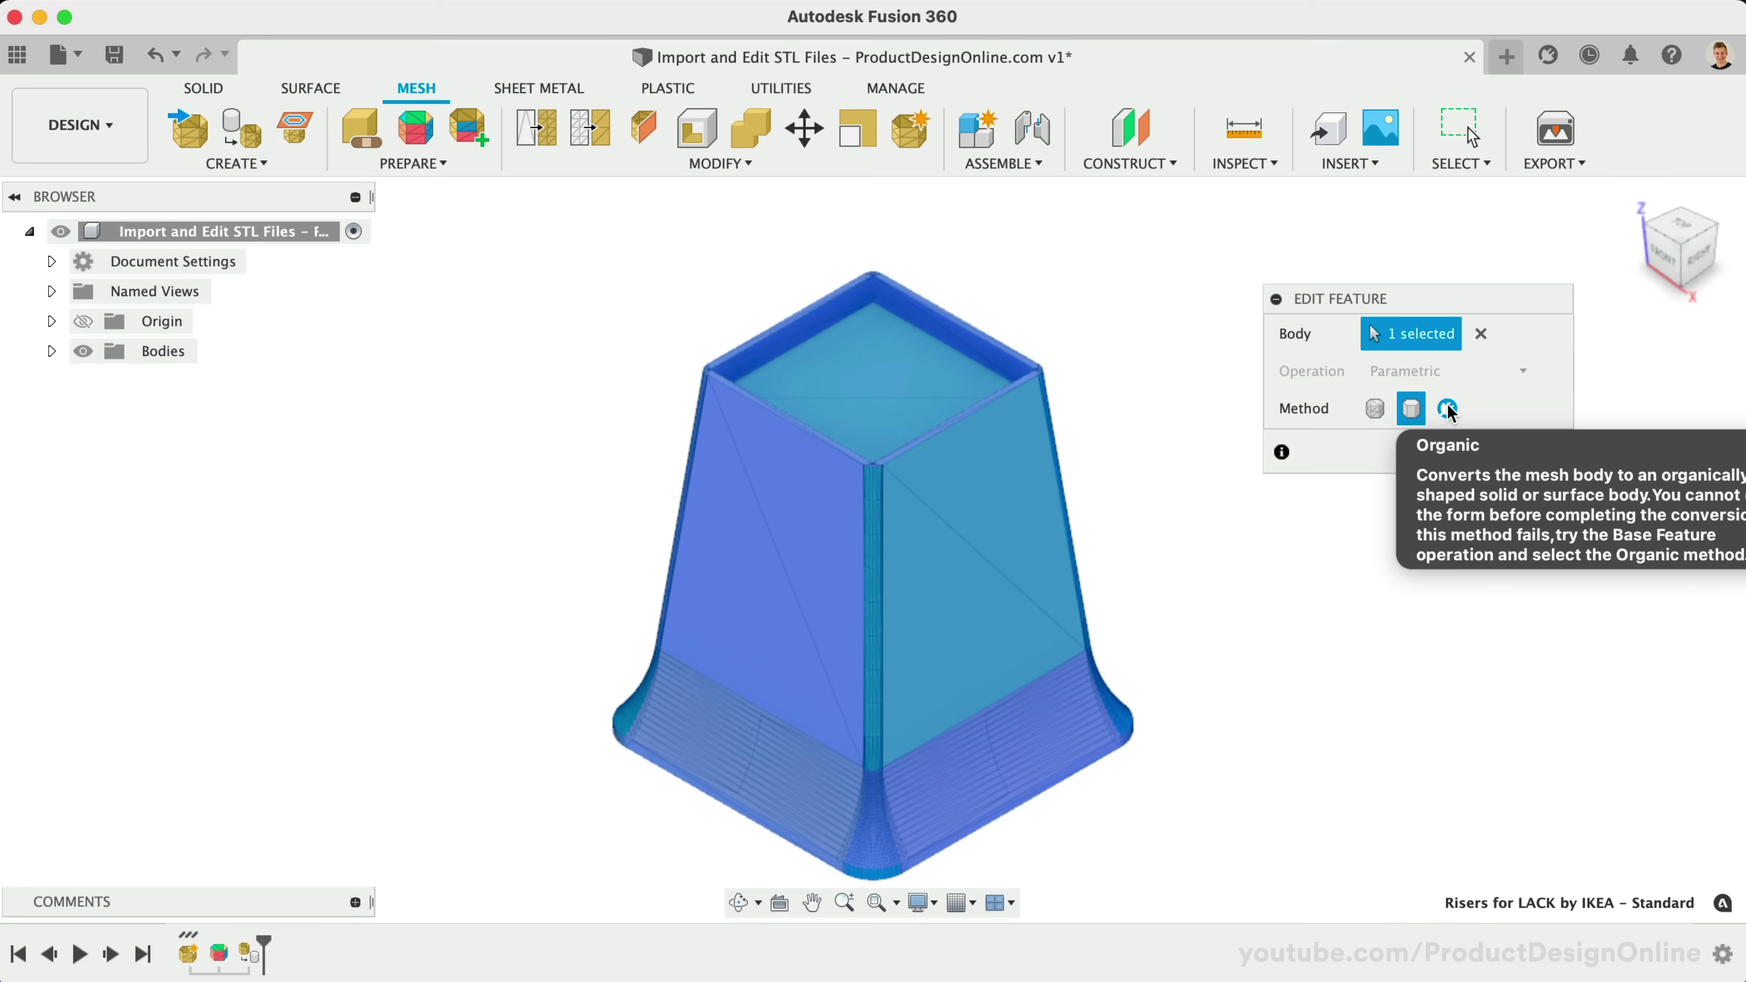
click(1377, 408)
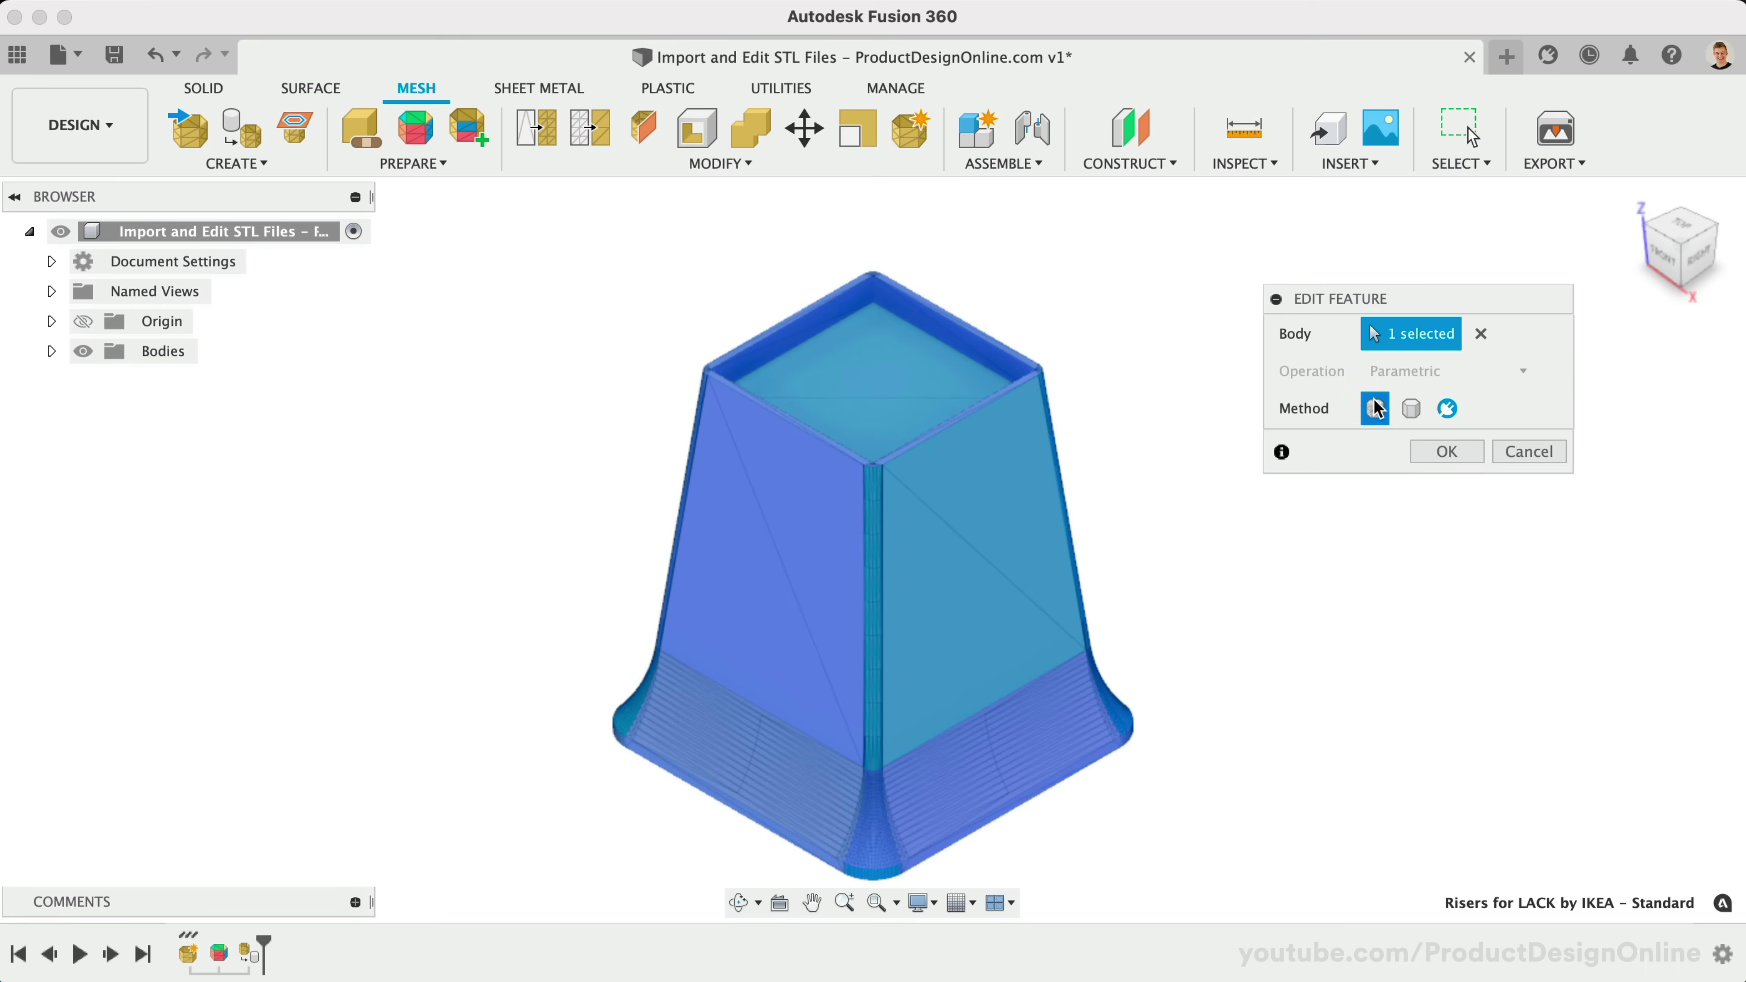
click(1440, 452)
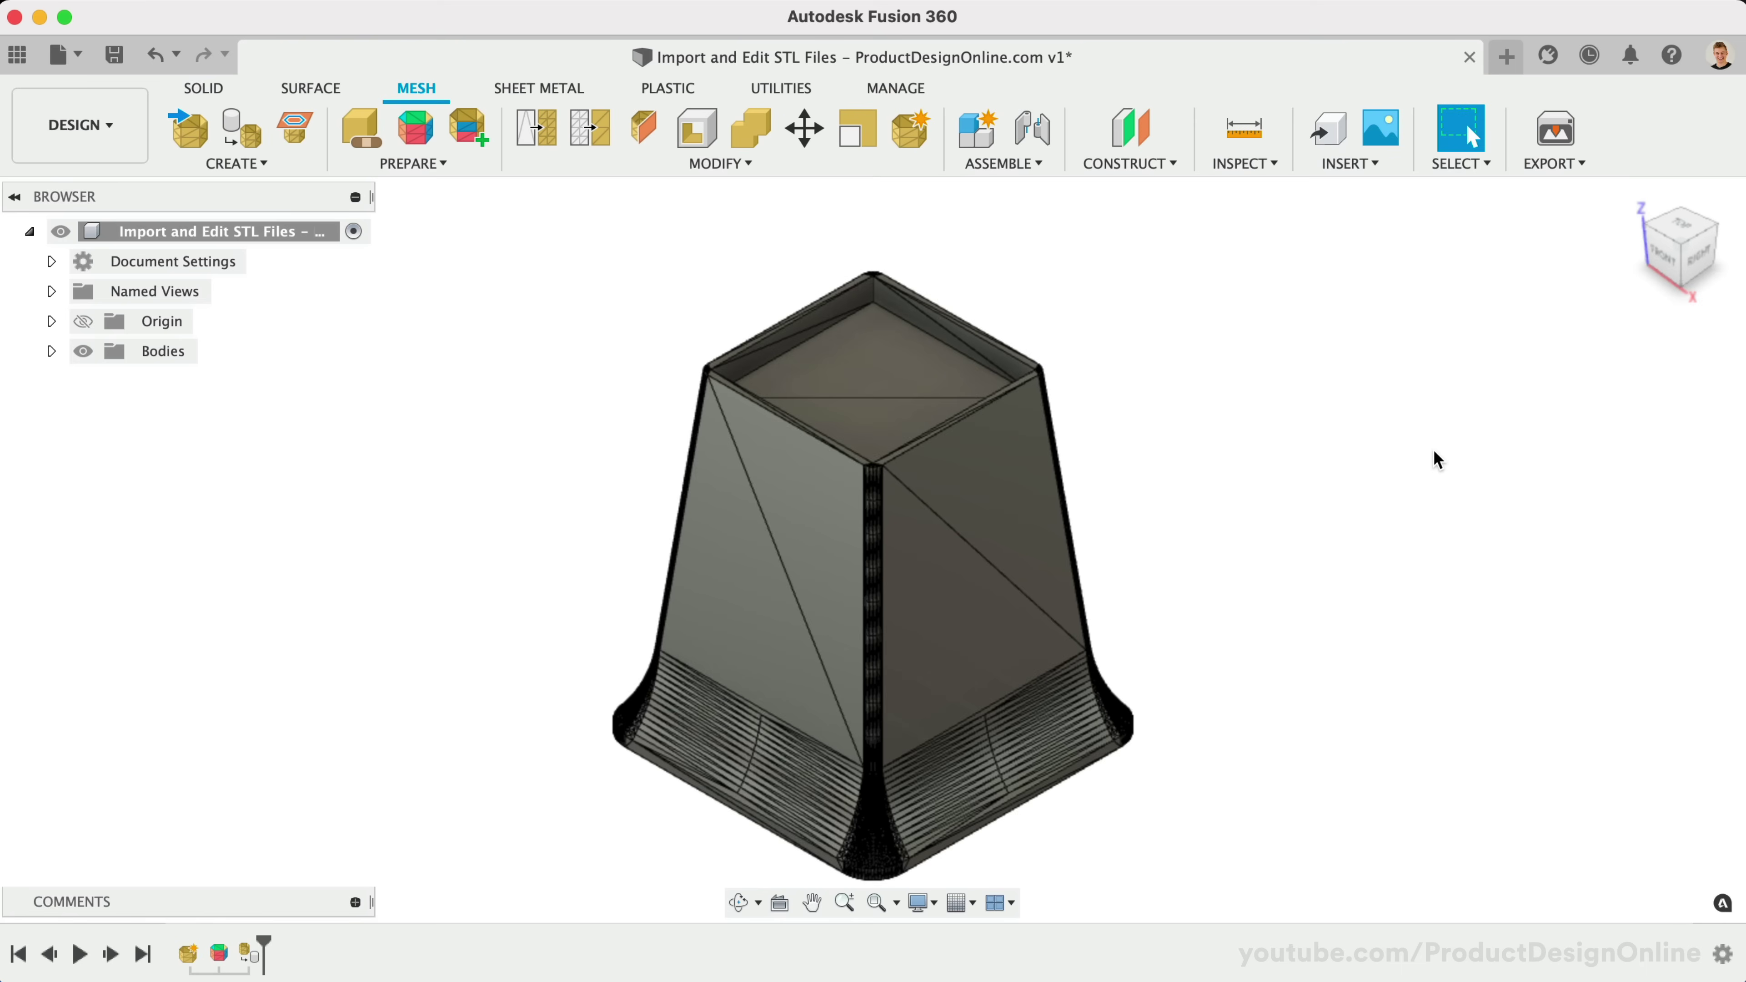
Delete the triangular faces splitting the riser's front and right outer walls so each wall repairs into one planar face.
click(51, 351)
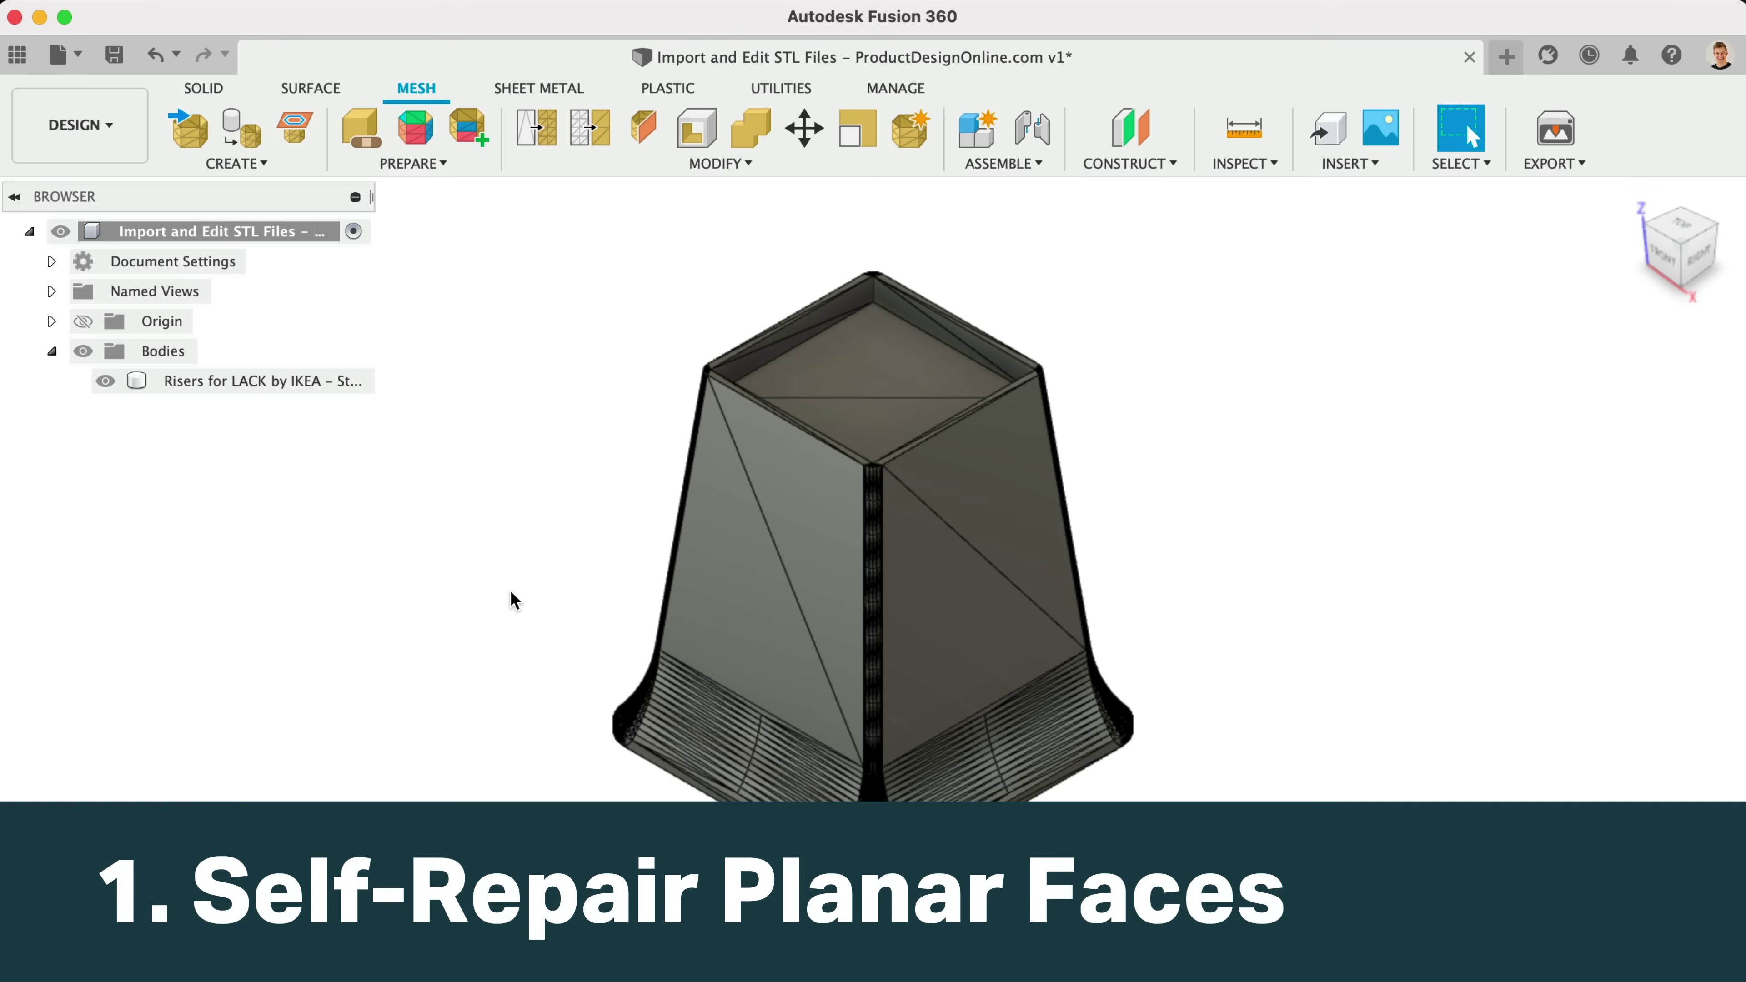
click(696, 556)
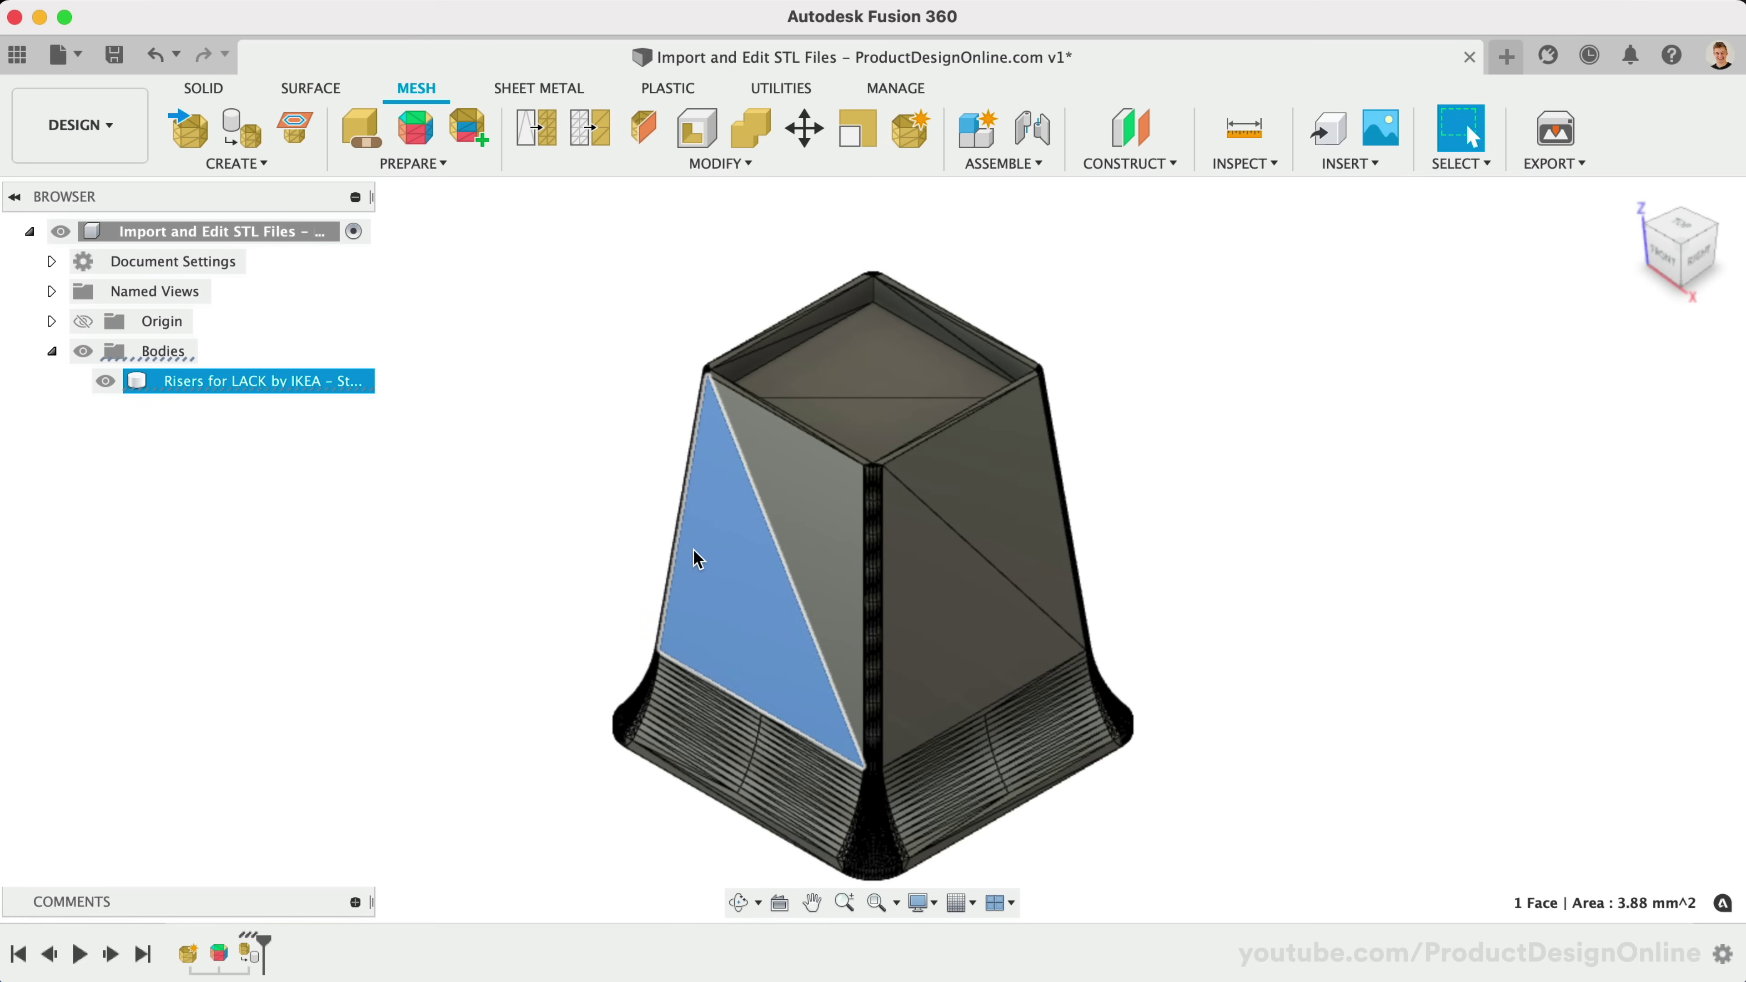
click(460, 542)
click(922, 618)
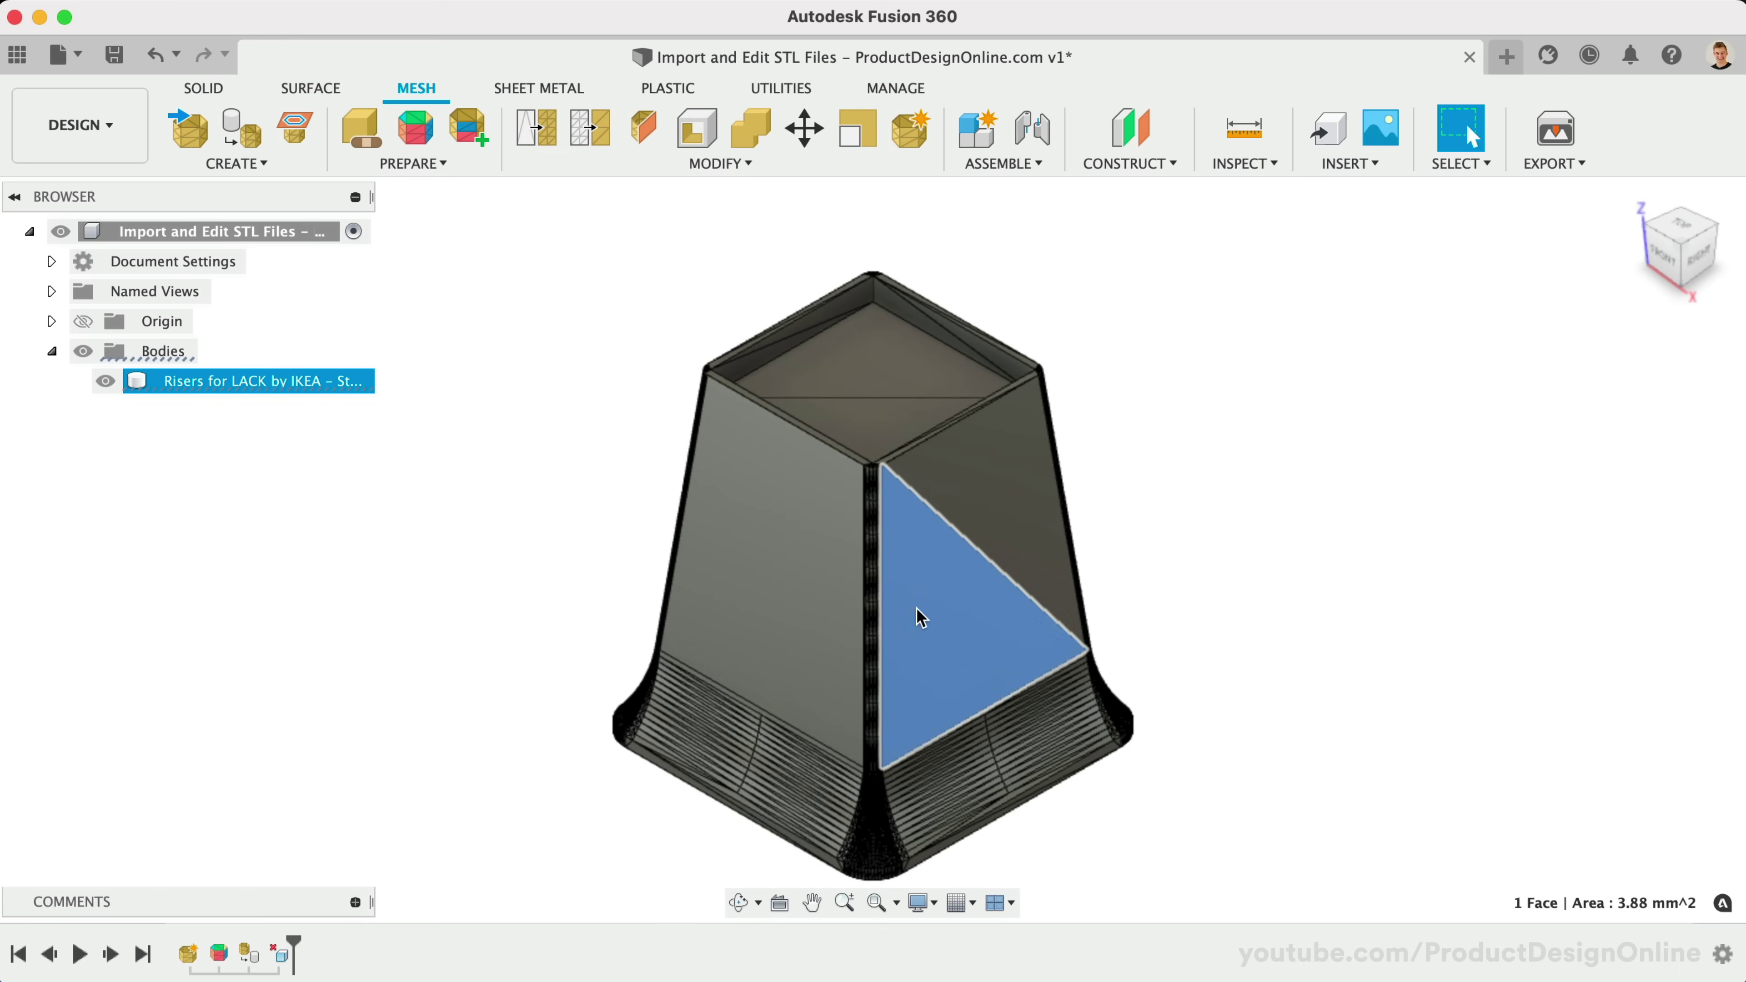
key(Delete)
Delete the triangular faces on the floor and inner wall of the riser's top recess.
click(861, 432)
key(Delete)
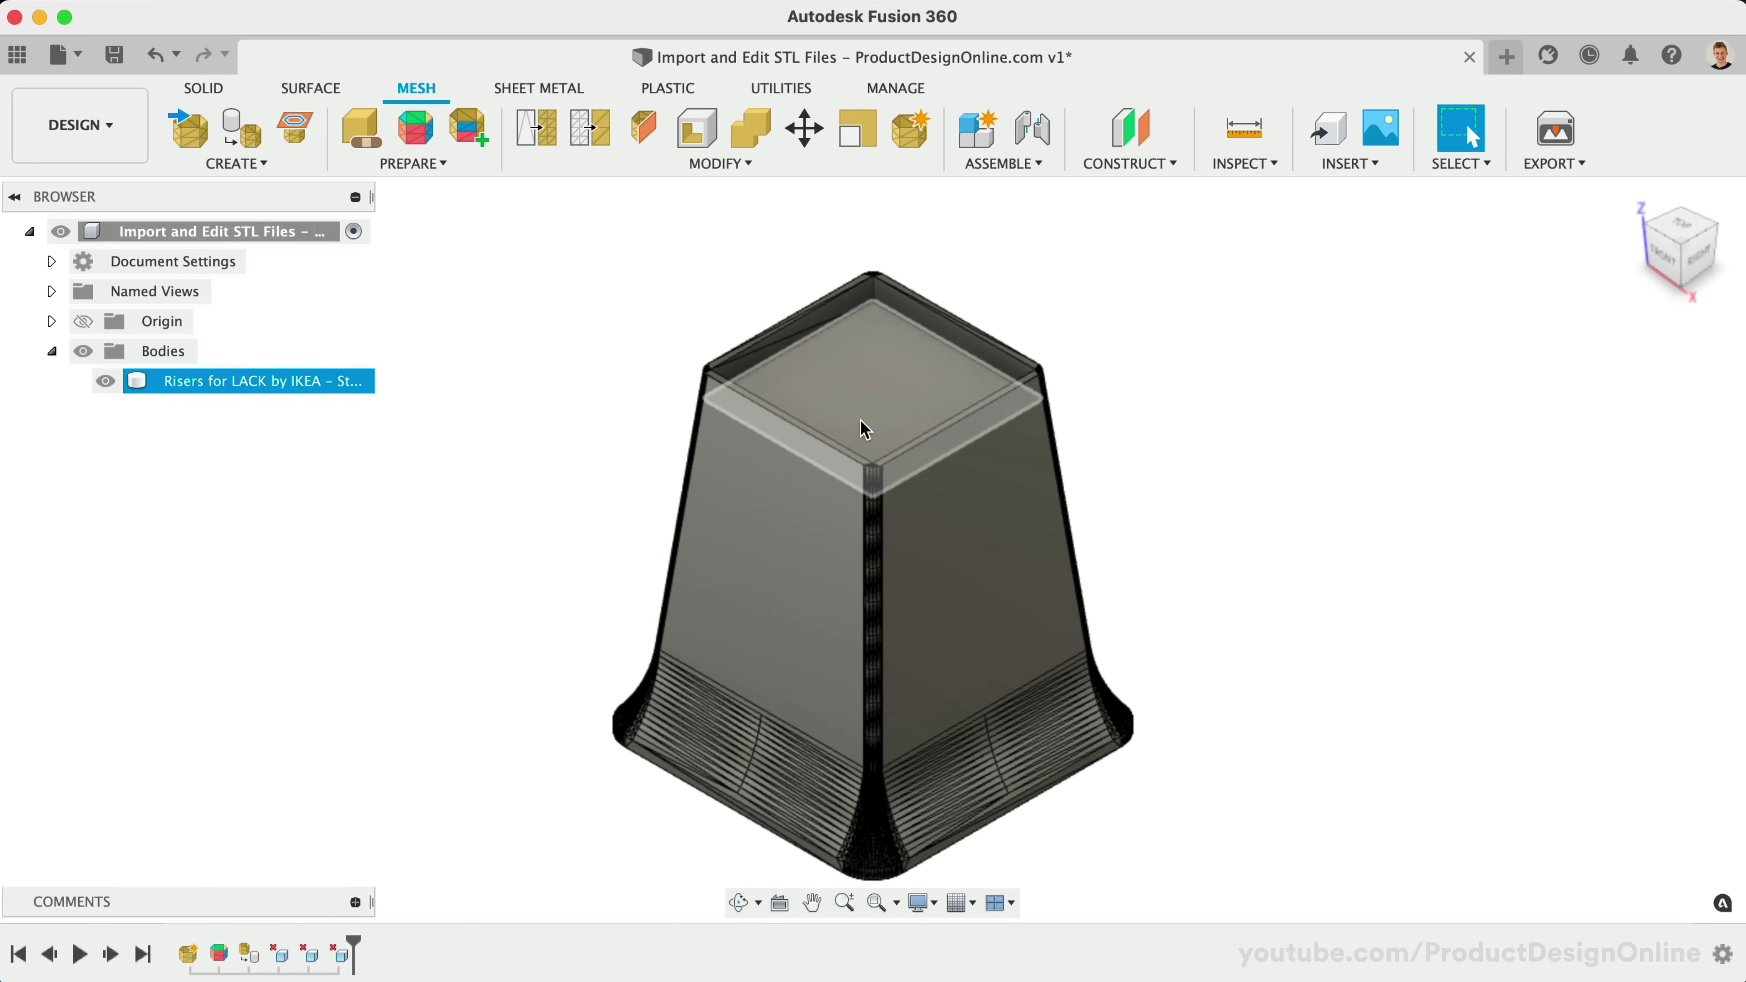
click(859, 297)
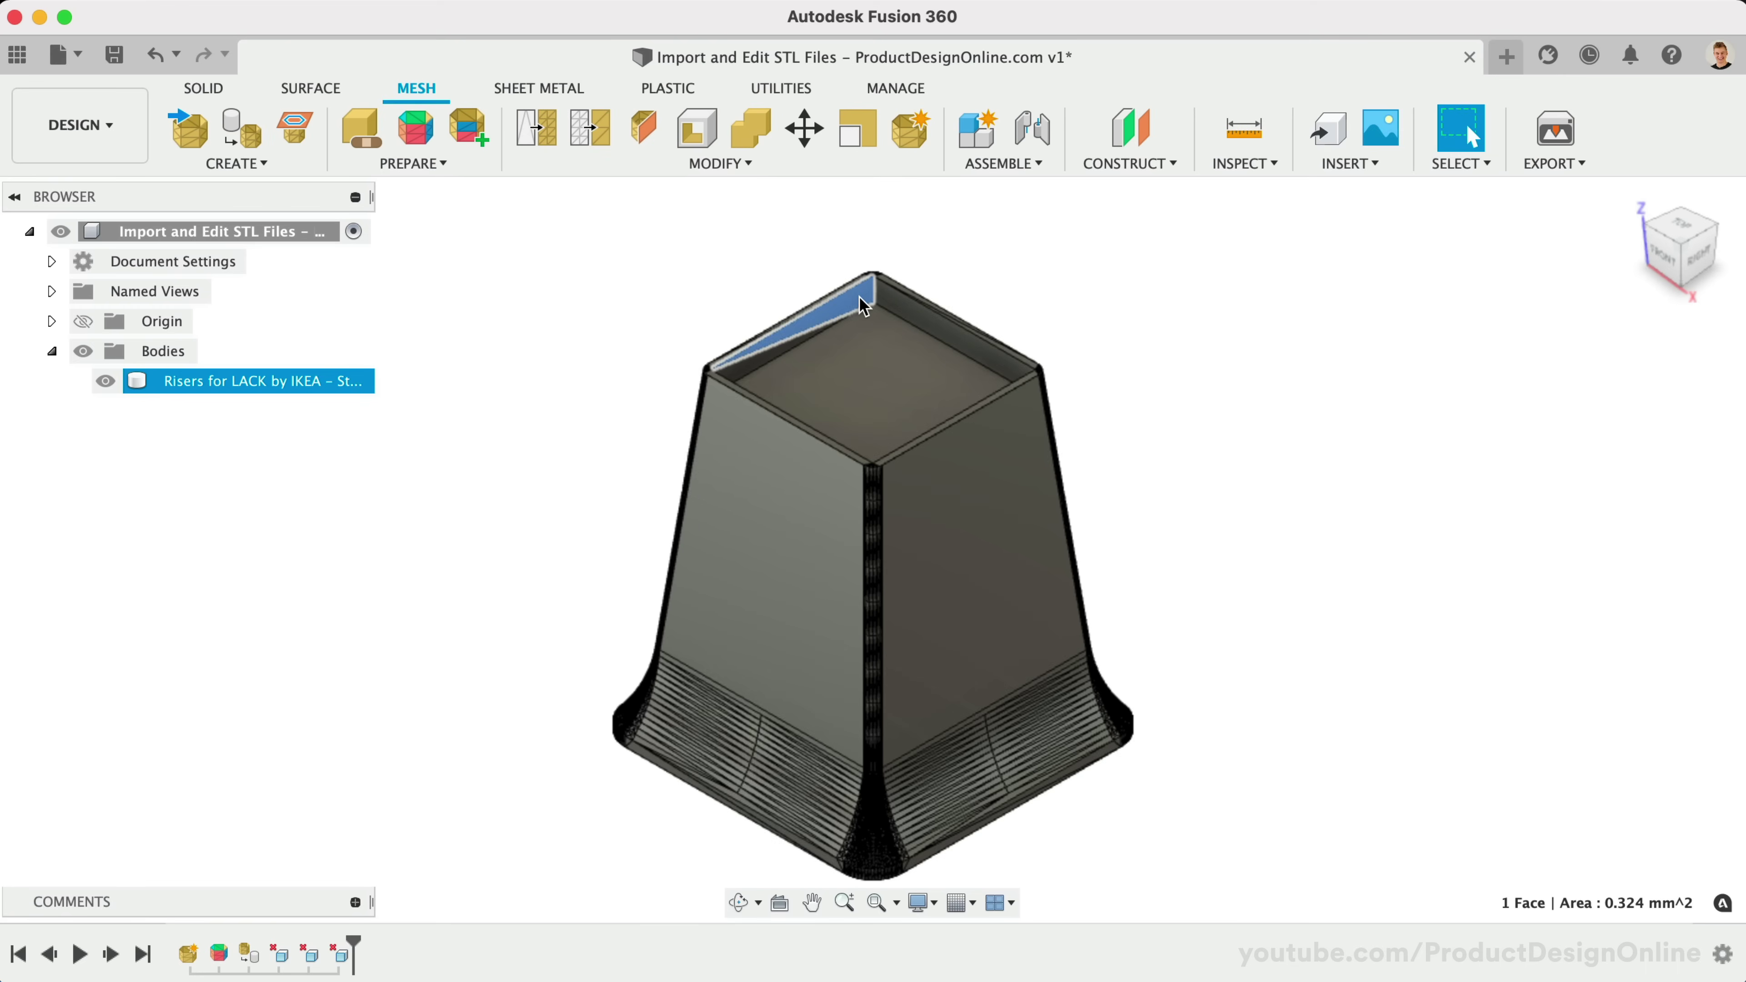
key(Delete)
Delete the triangular faces splitting the riser's back and left outer walls.
click(1716, 230)
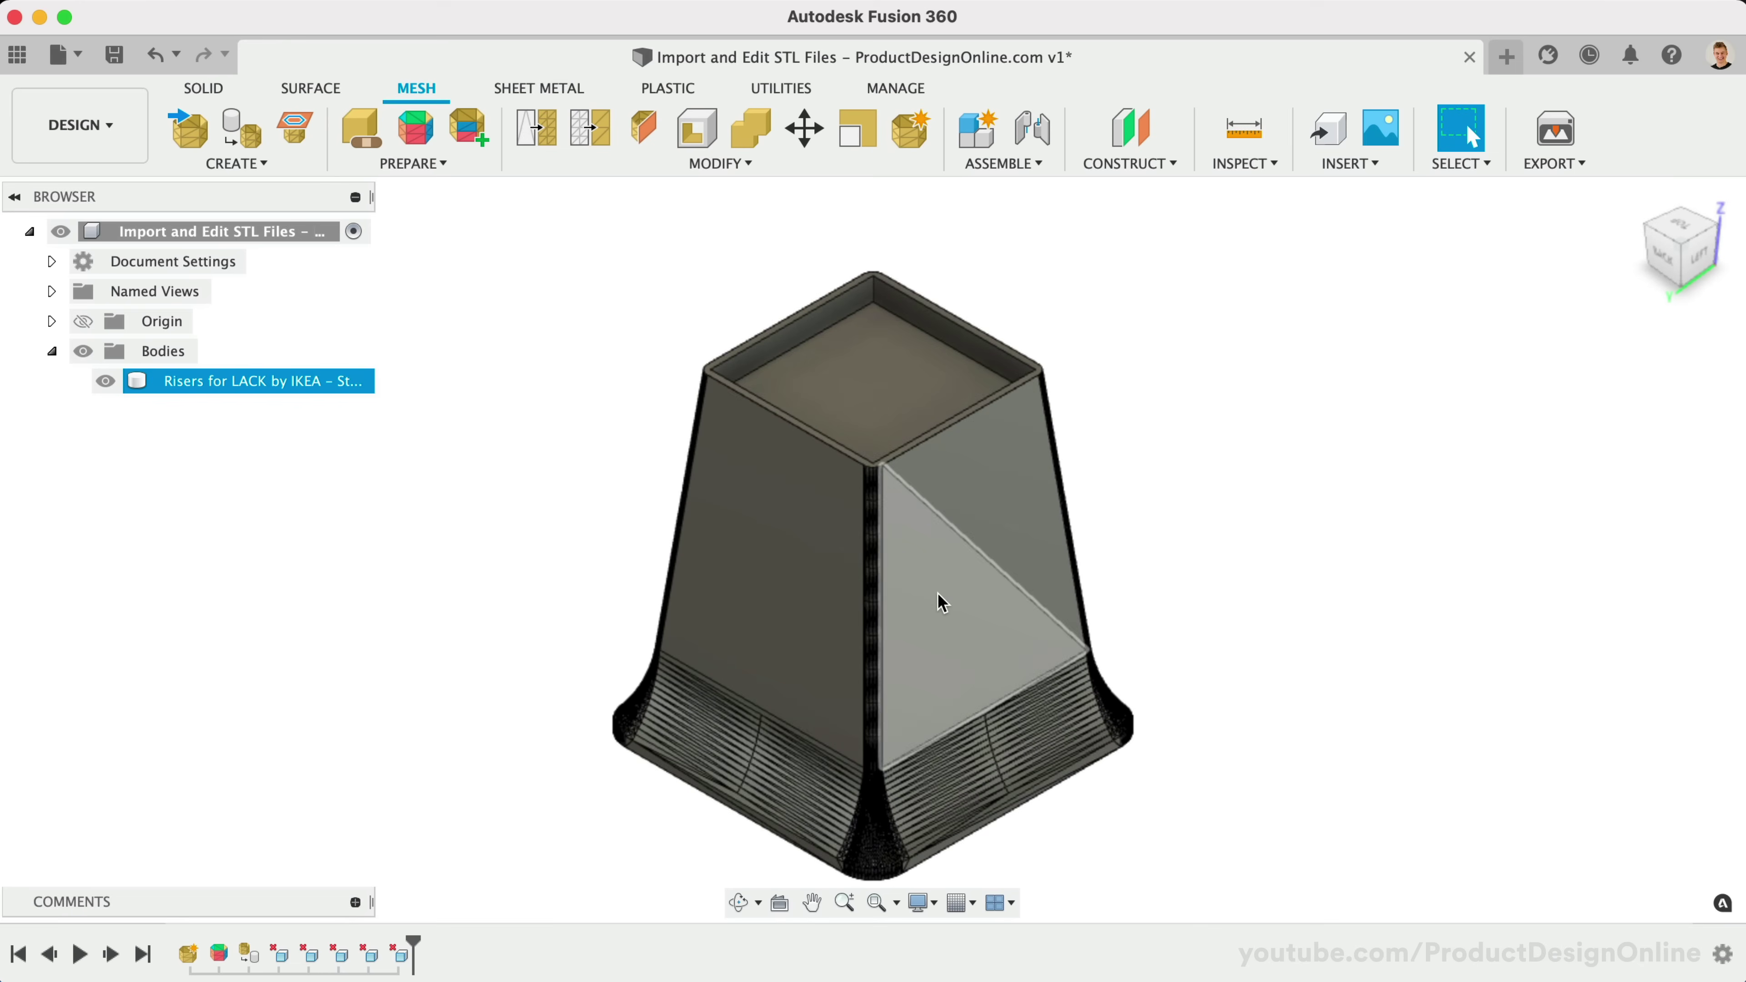
click(942, 603)
key(Delete)
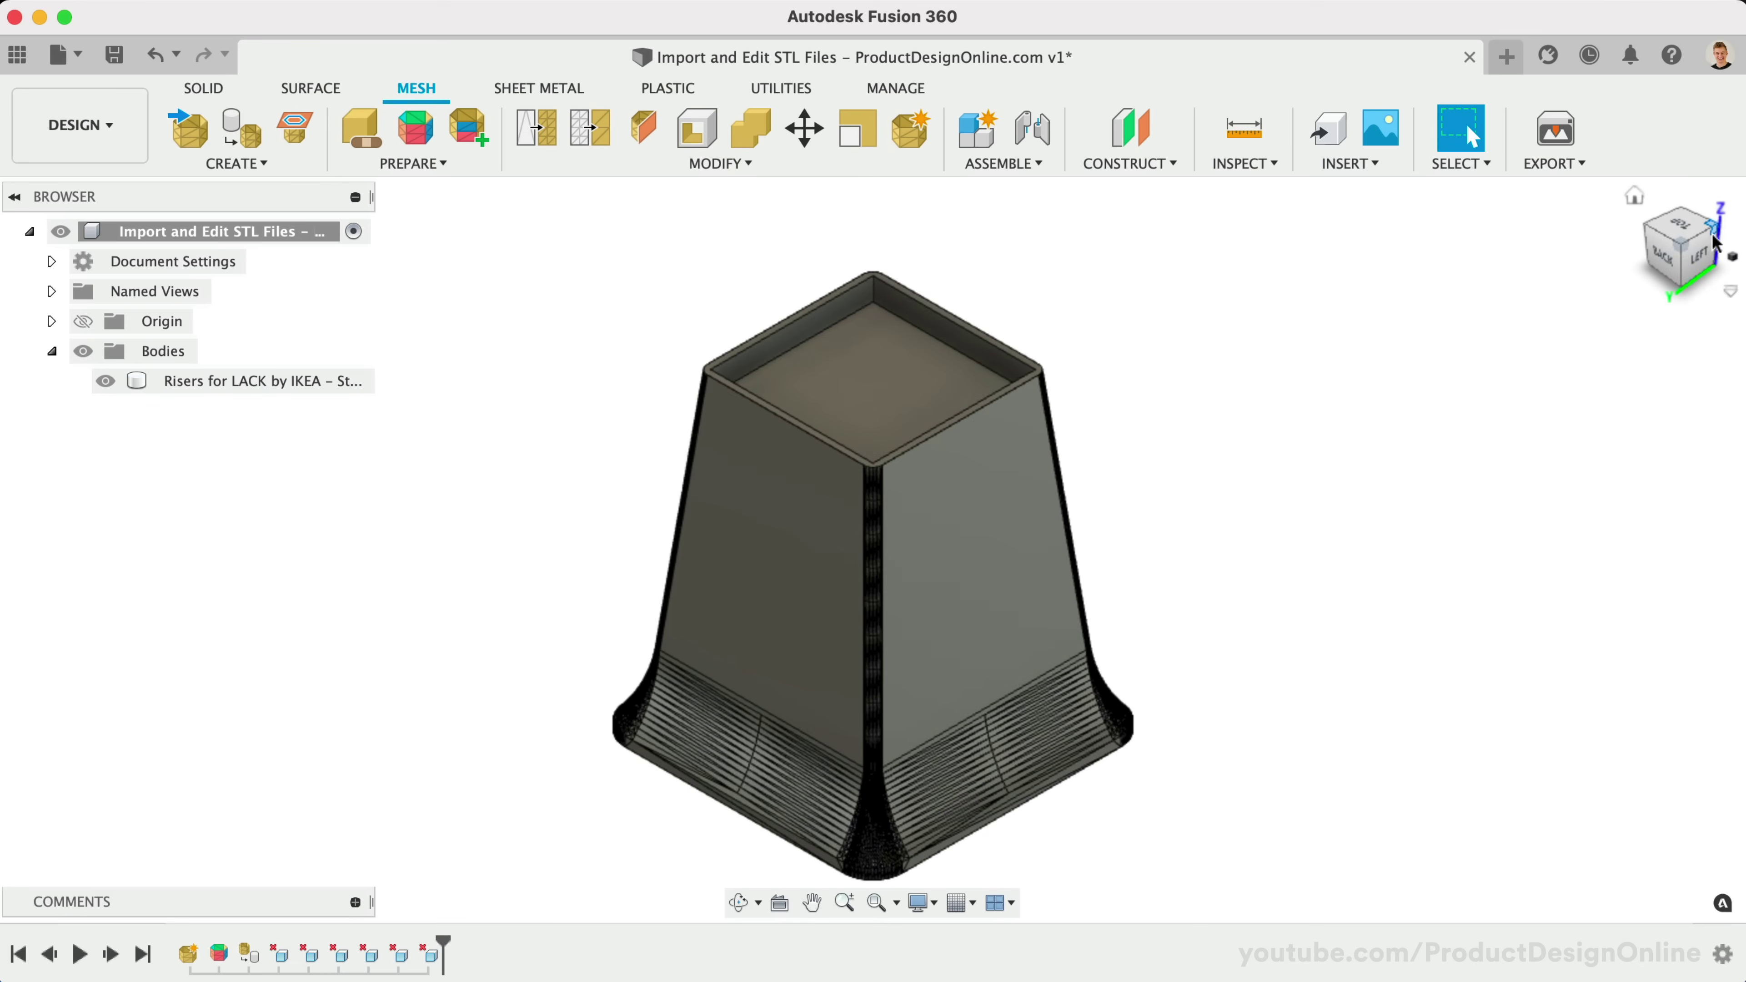
Delete the triangular faces on the riser's underside rim and the walls of its hollow interior.
click(1717, 243)
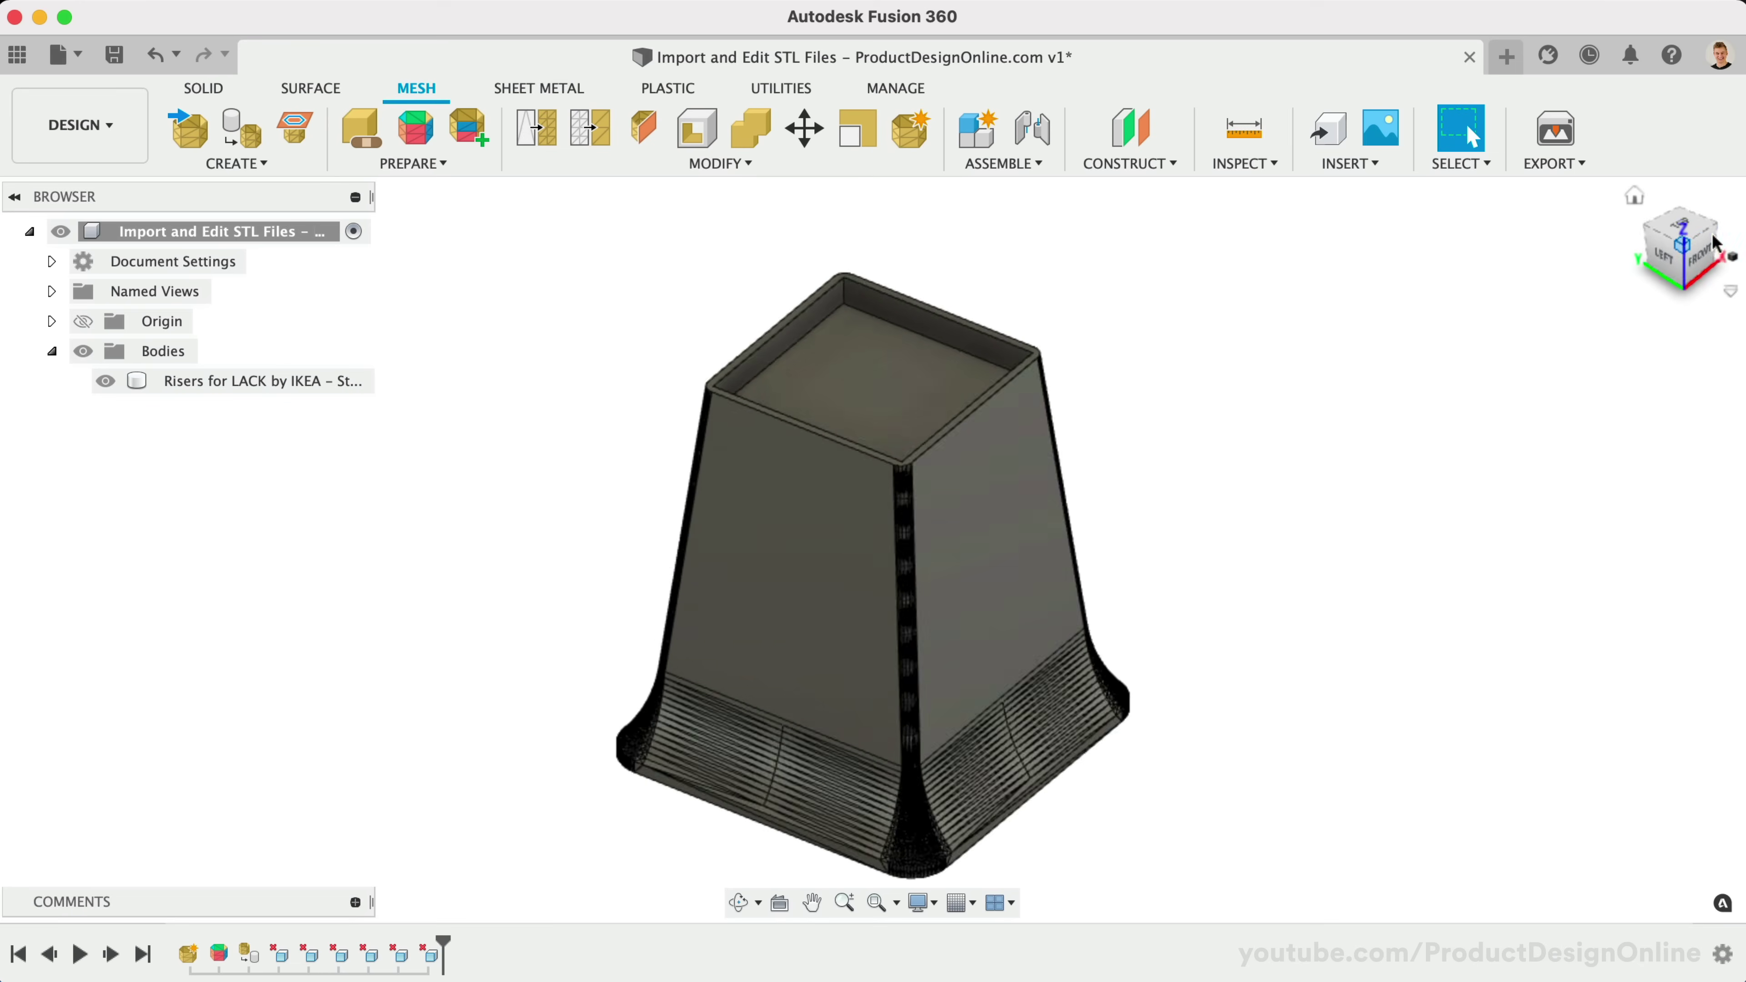
click(1652, 241)
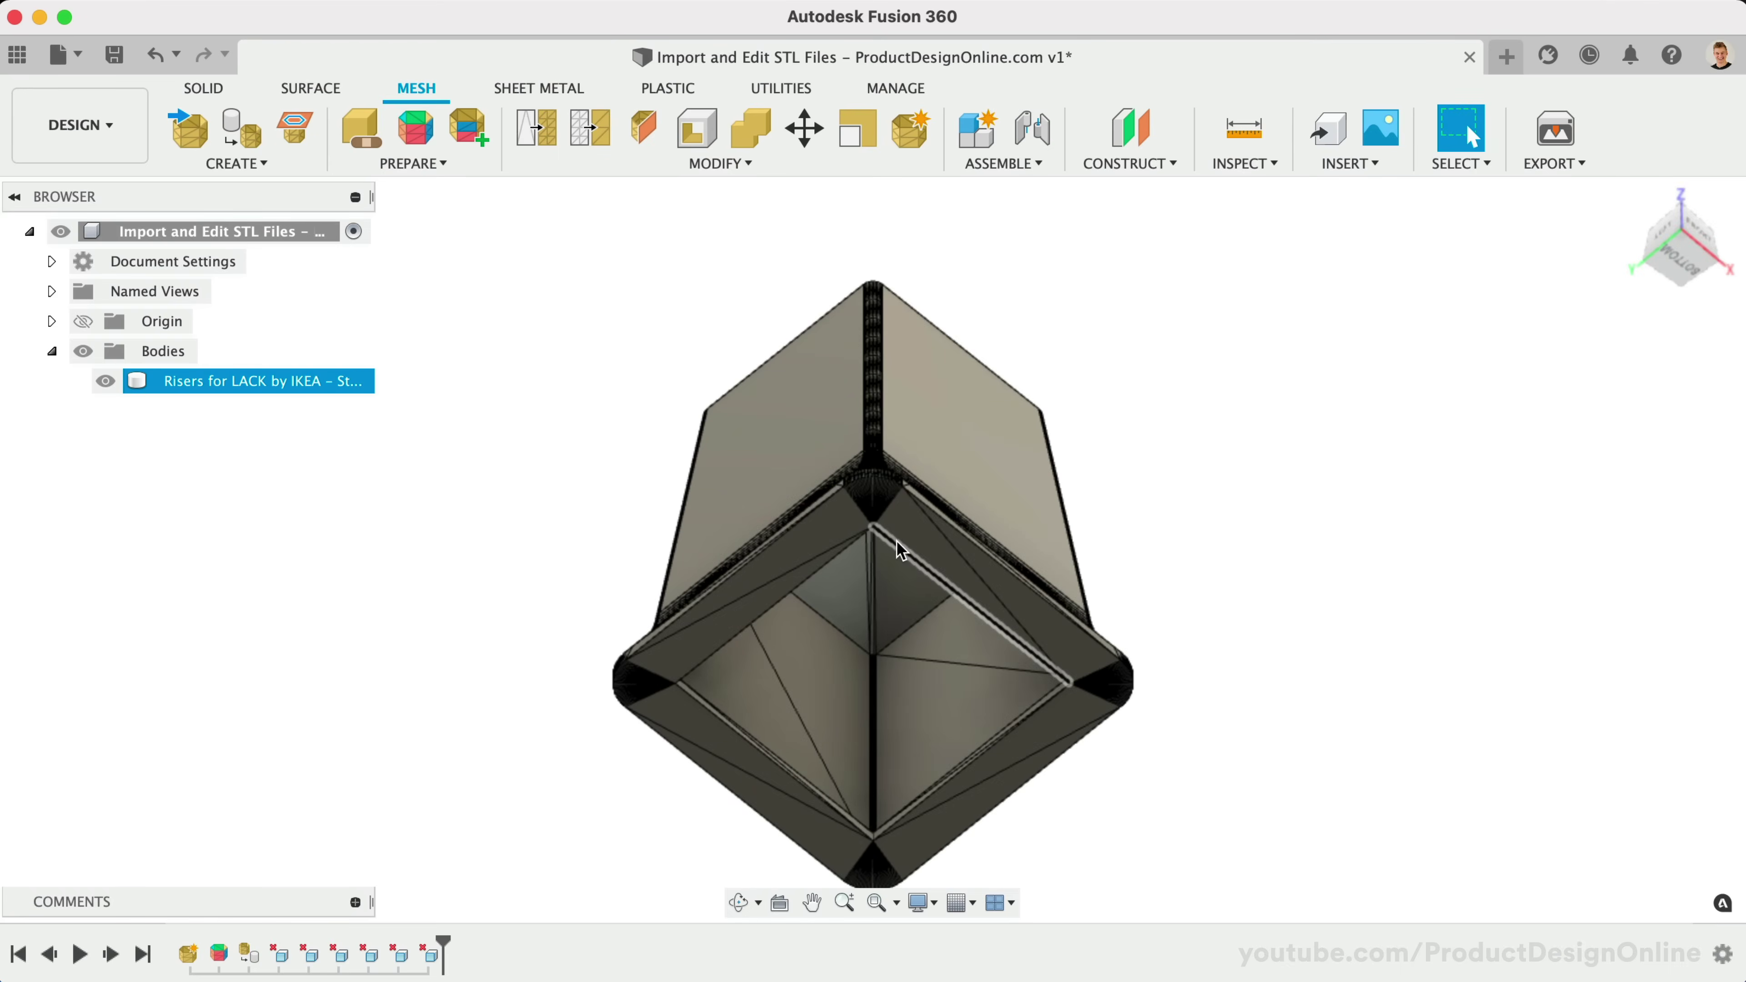
click(904, 543)
key(Delete)
click(818, 680)
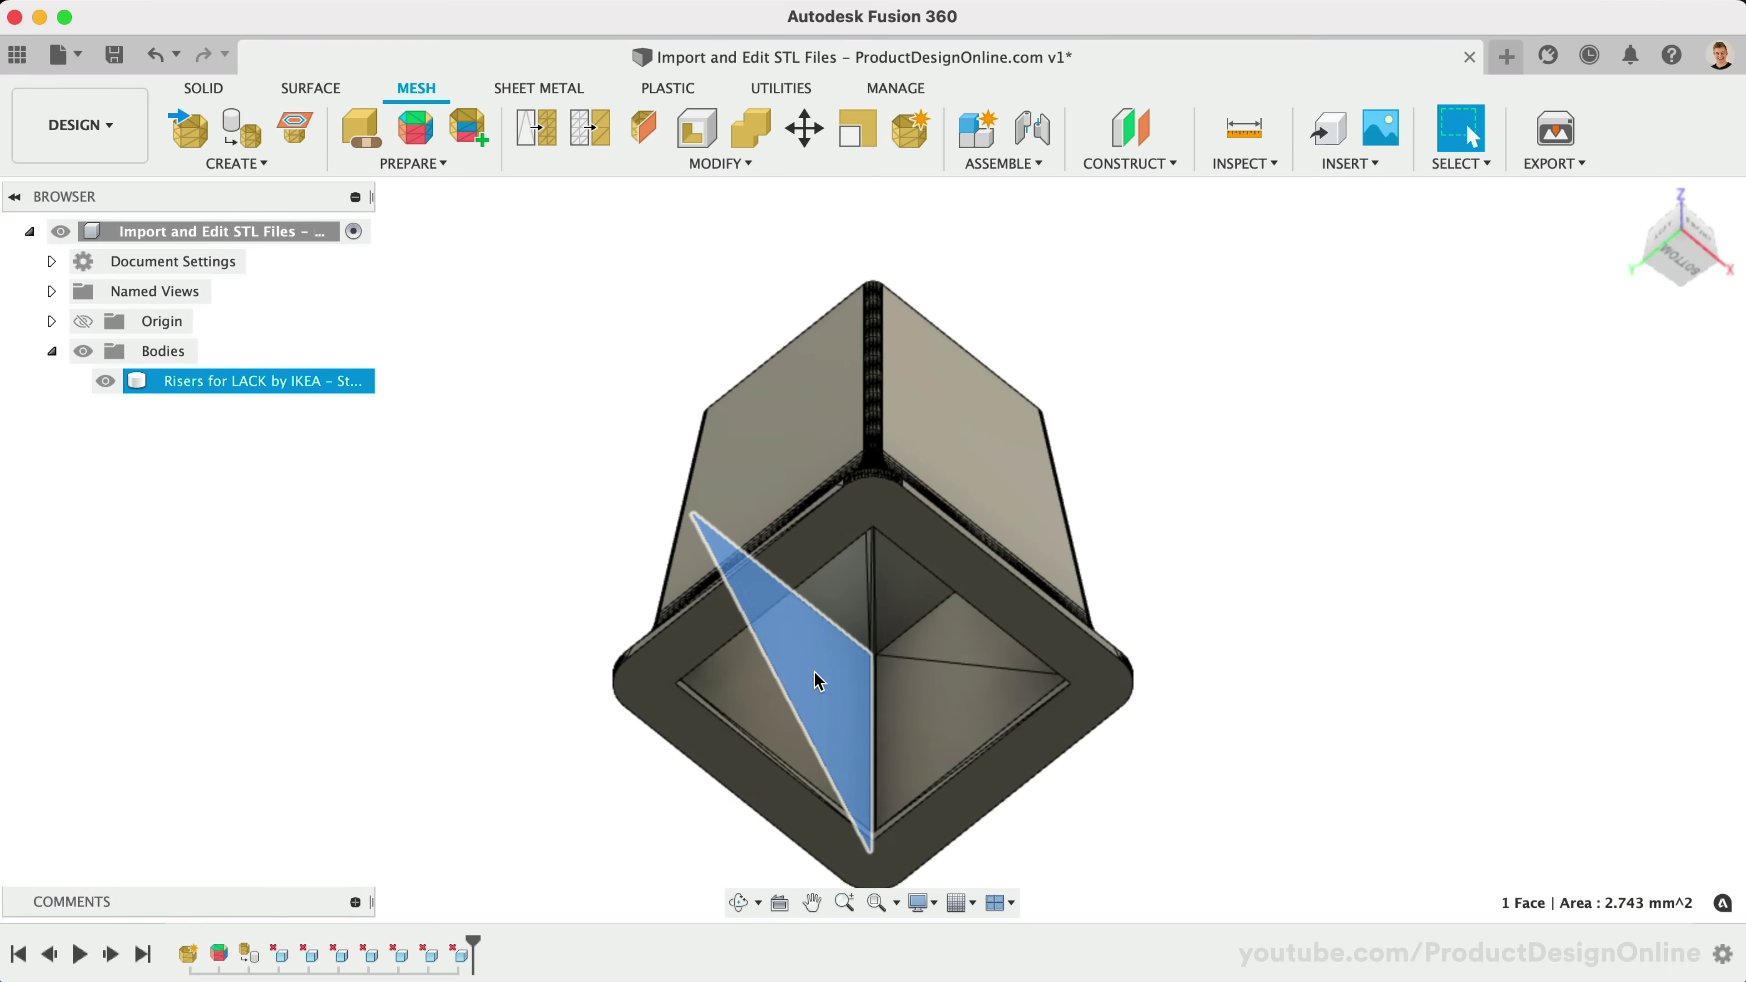
key(Delete)
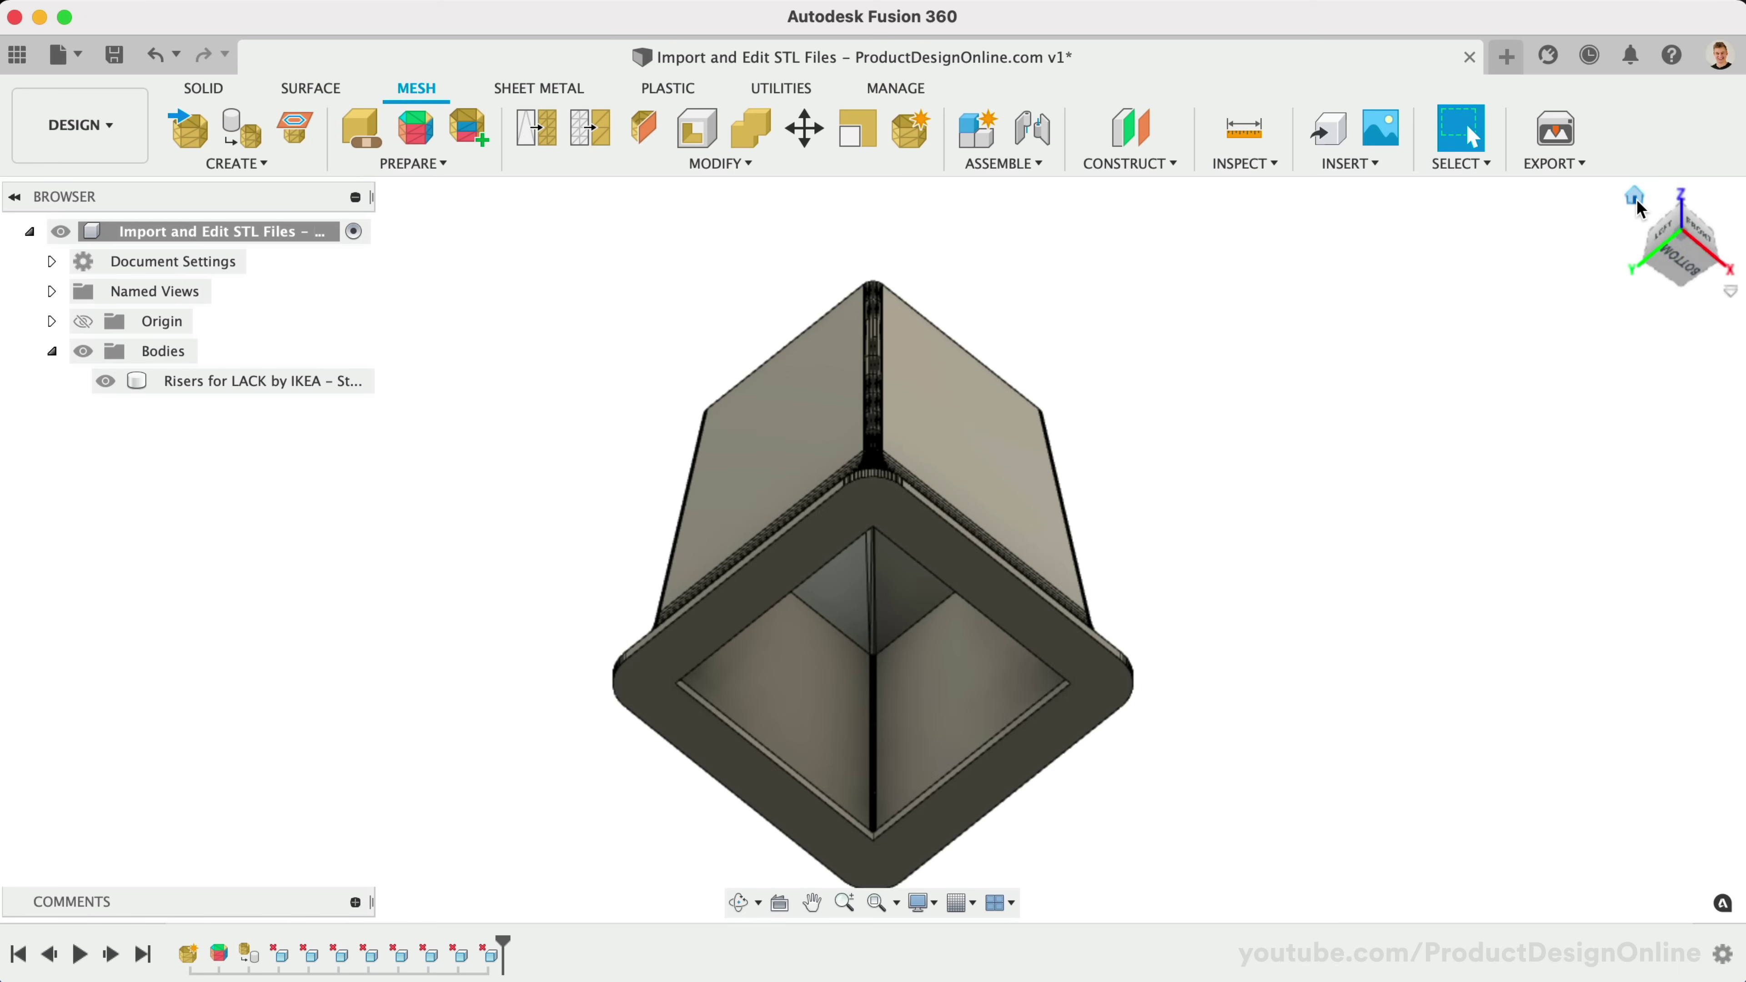
click(1635, 197)
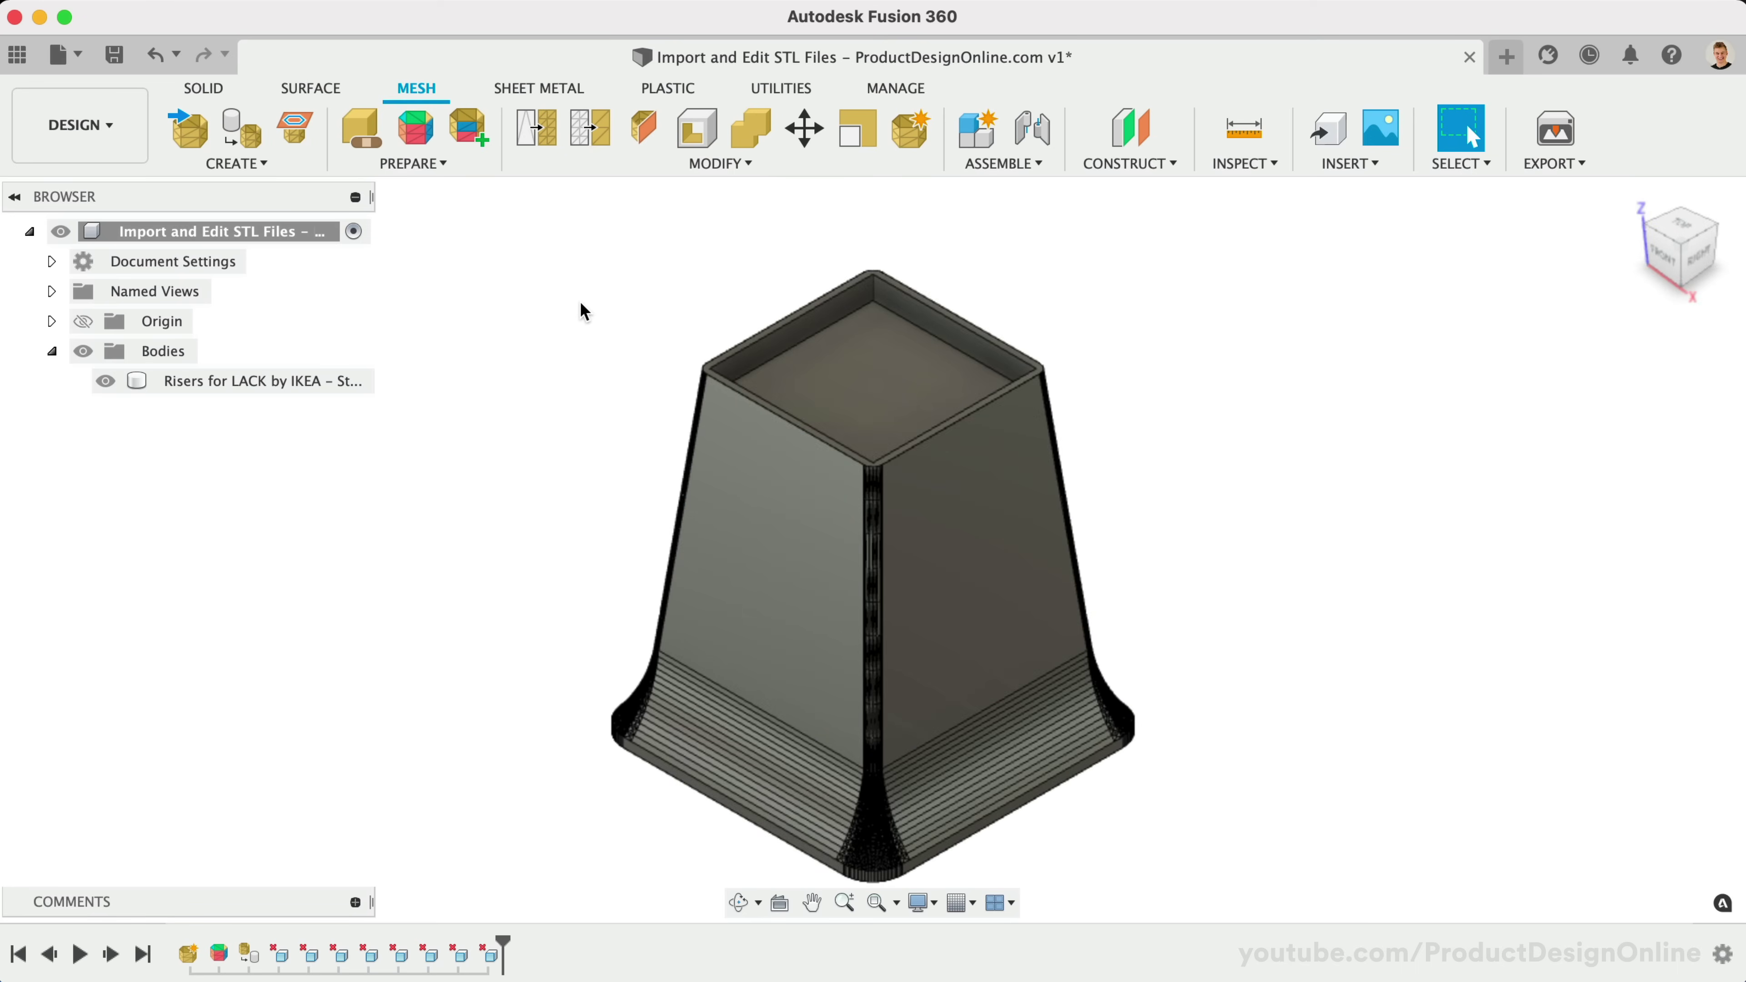
Try removing the design history with Do not capture Design History, and undo the change.
right_click(294, 237)
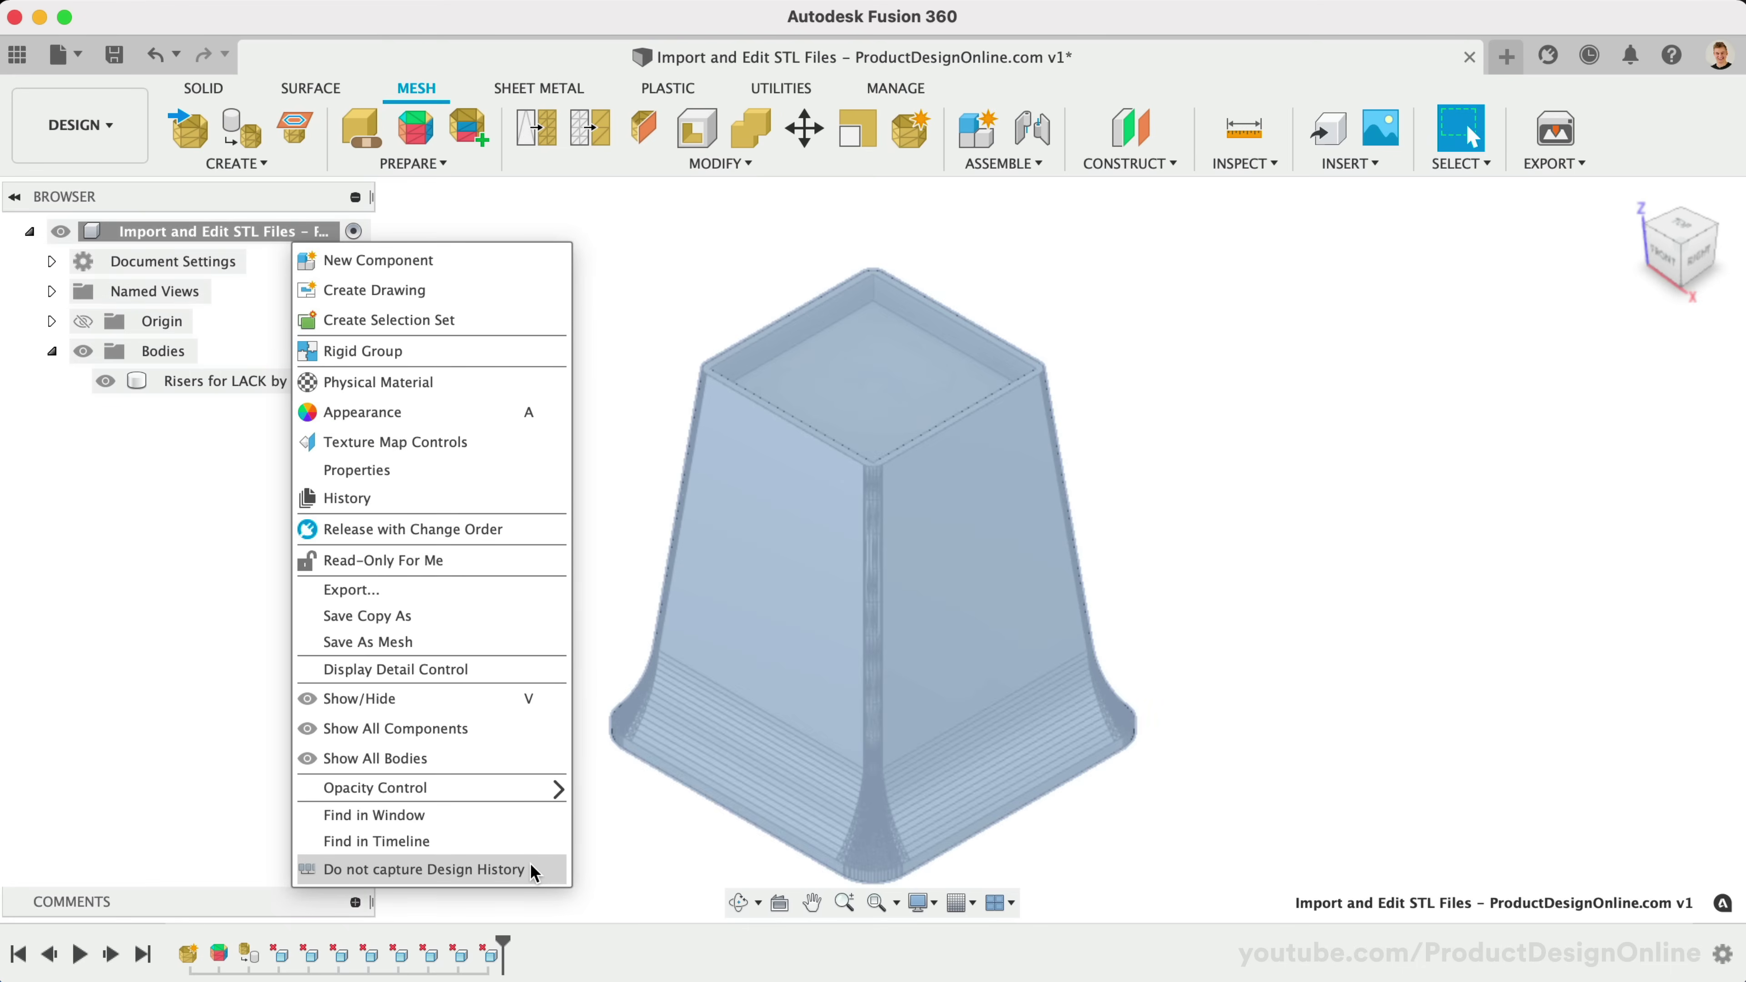
click(426, 869)
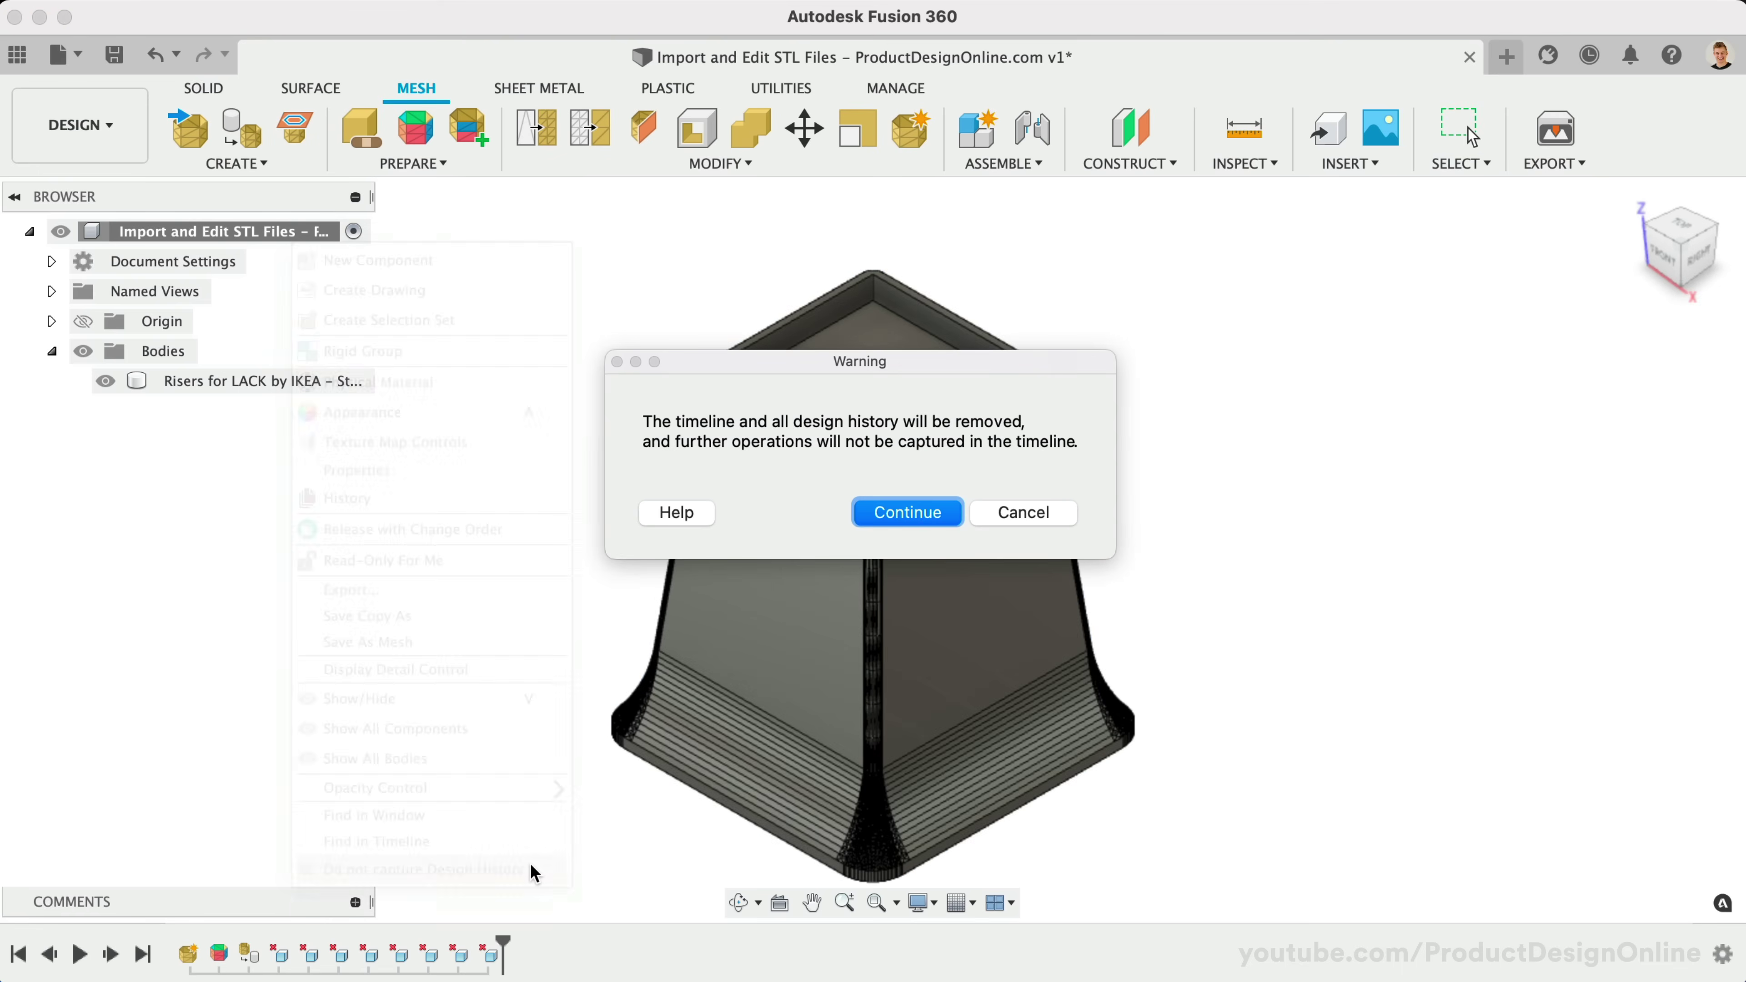
click(905, 513)
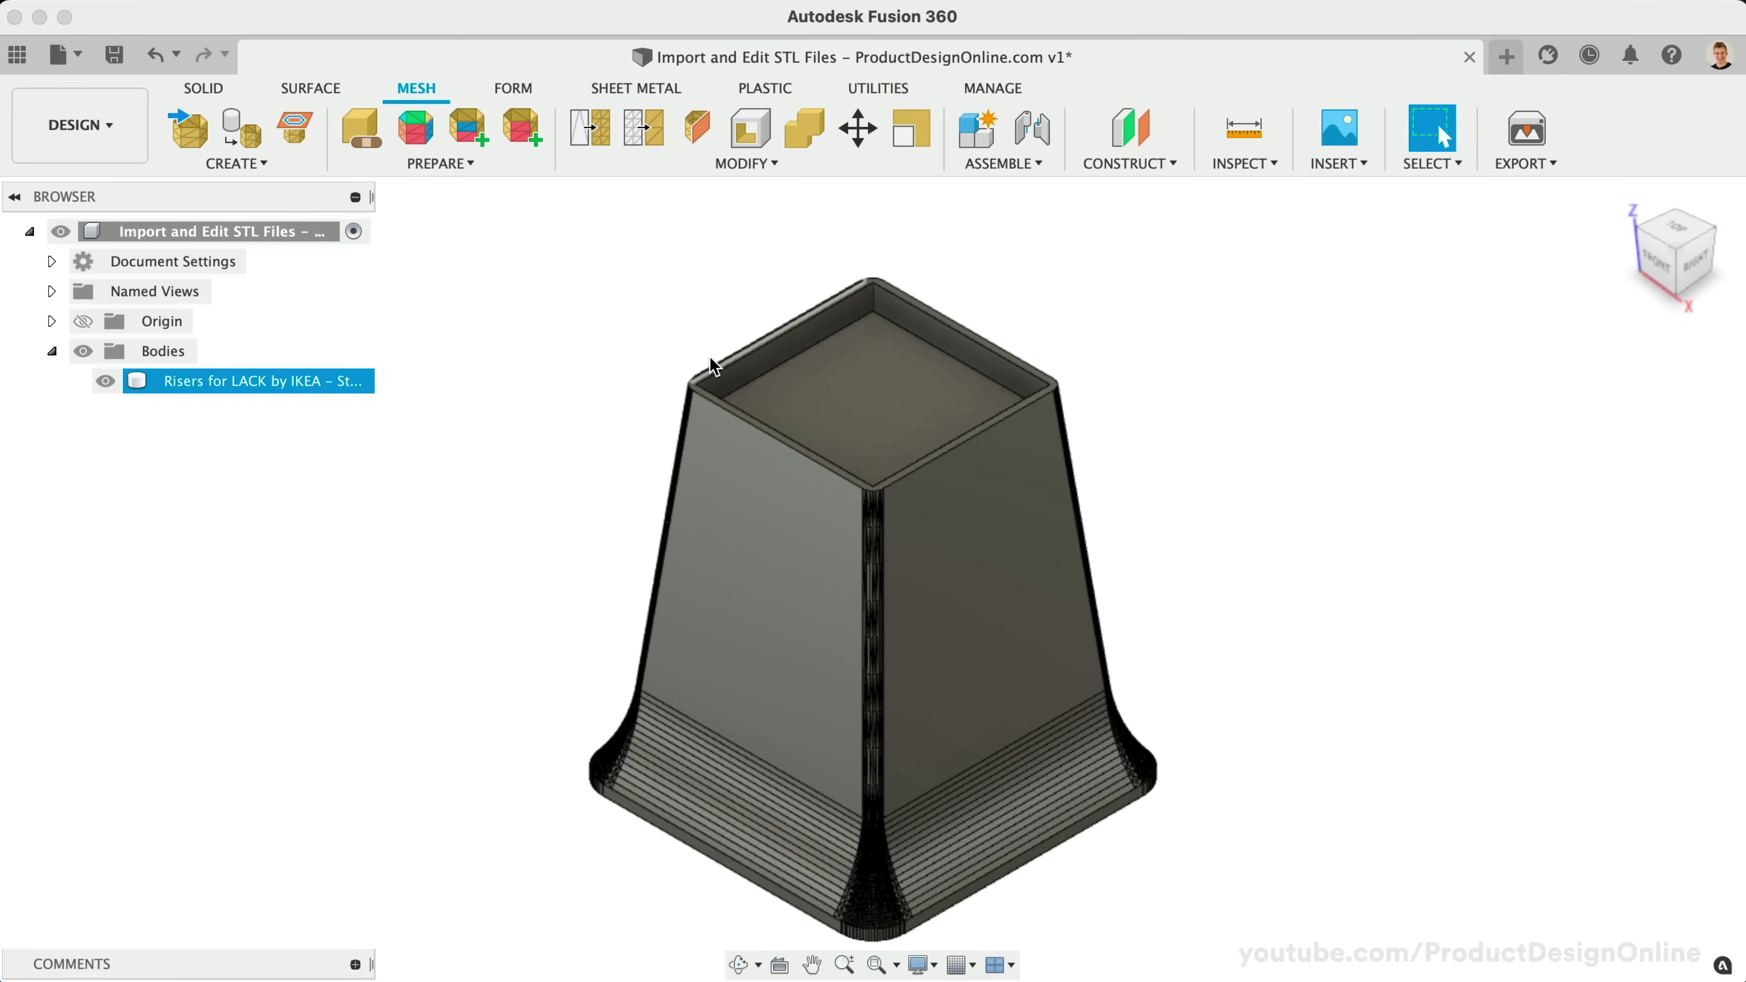
click(153, 57)
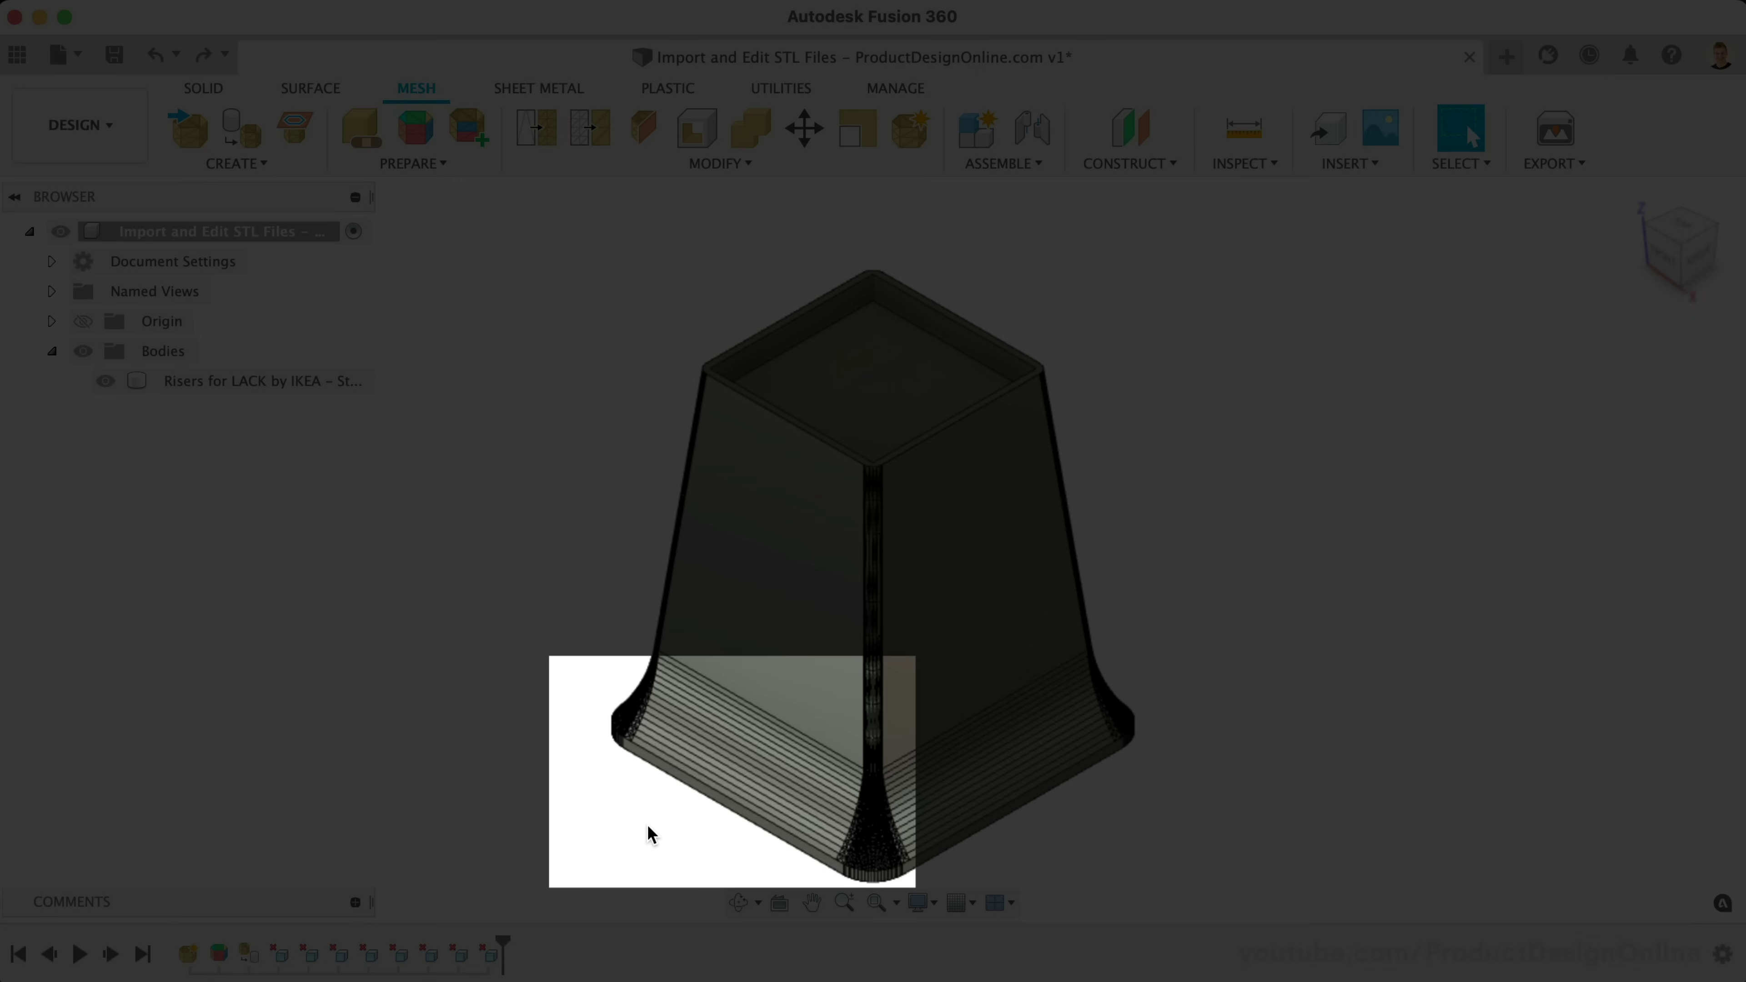
Turn off the Select Through selection filter and activate Paint Selection for picking the facets of the riser's flared base.
click(722, 763)
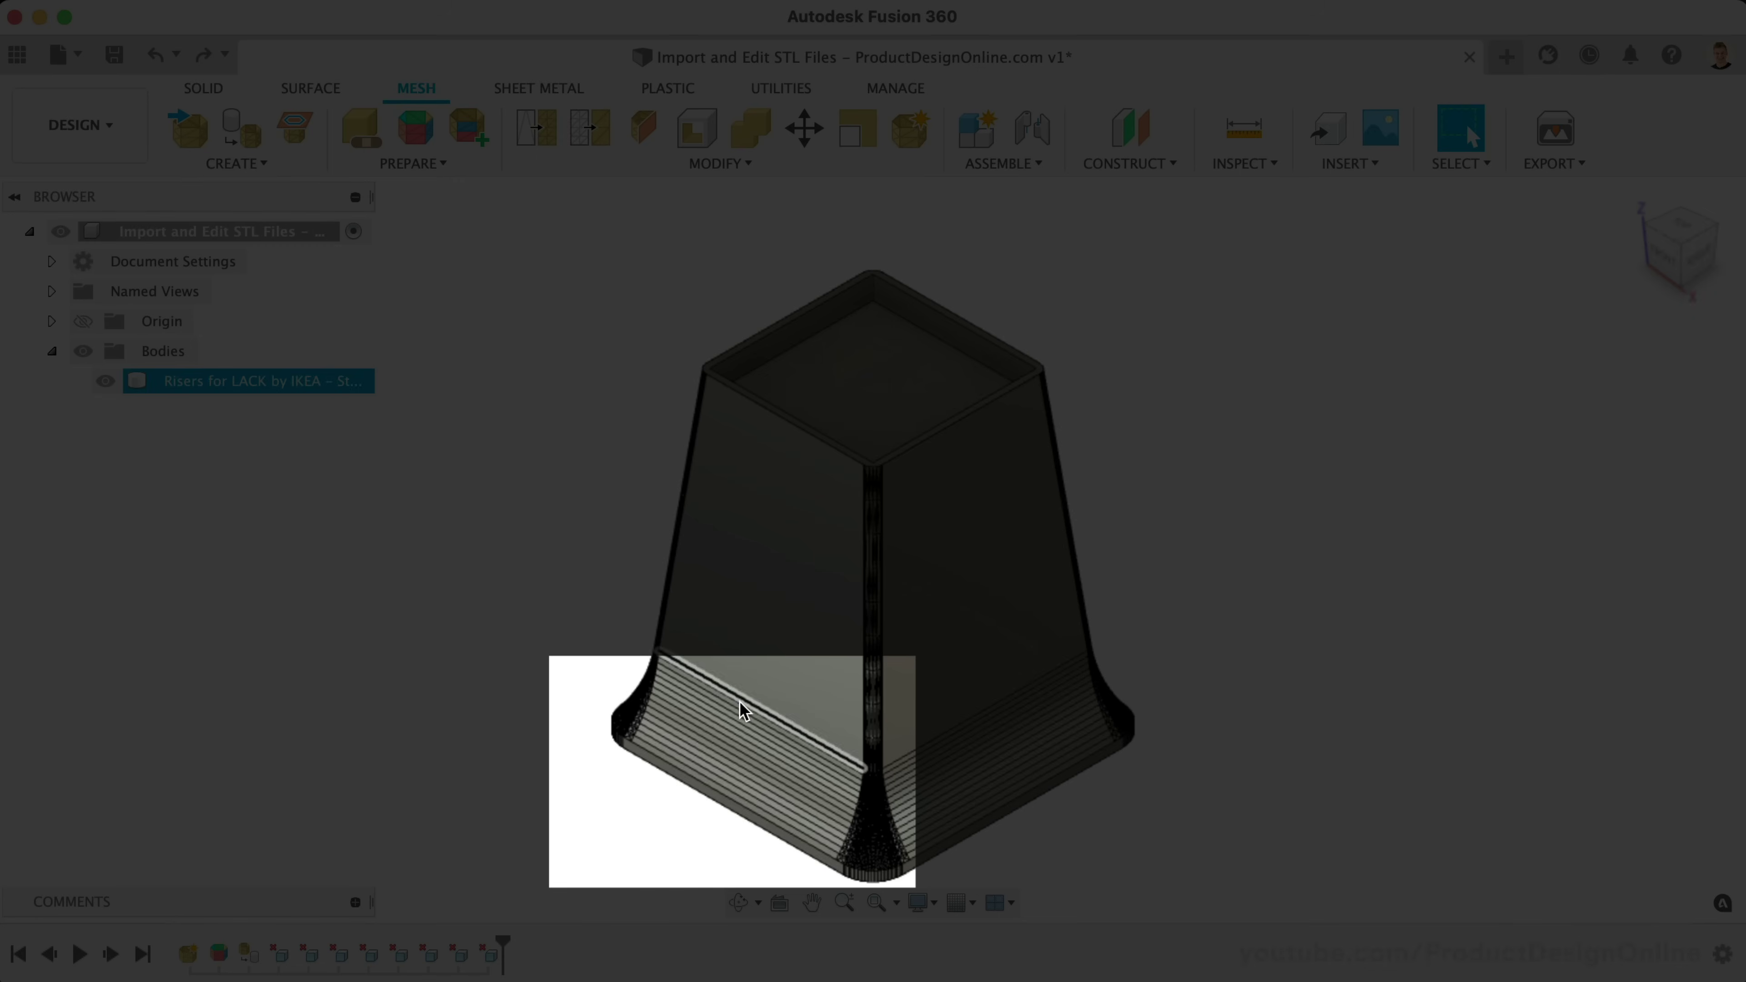
scroll(706, 785, up, 3)
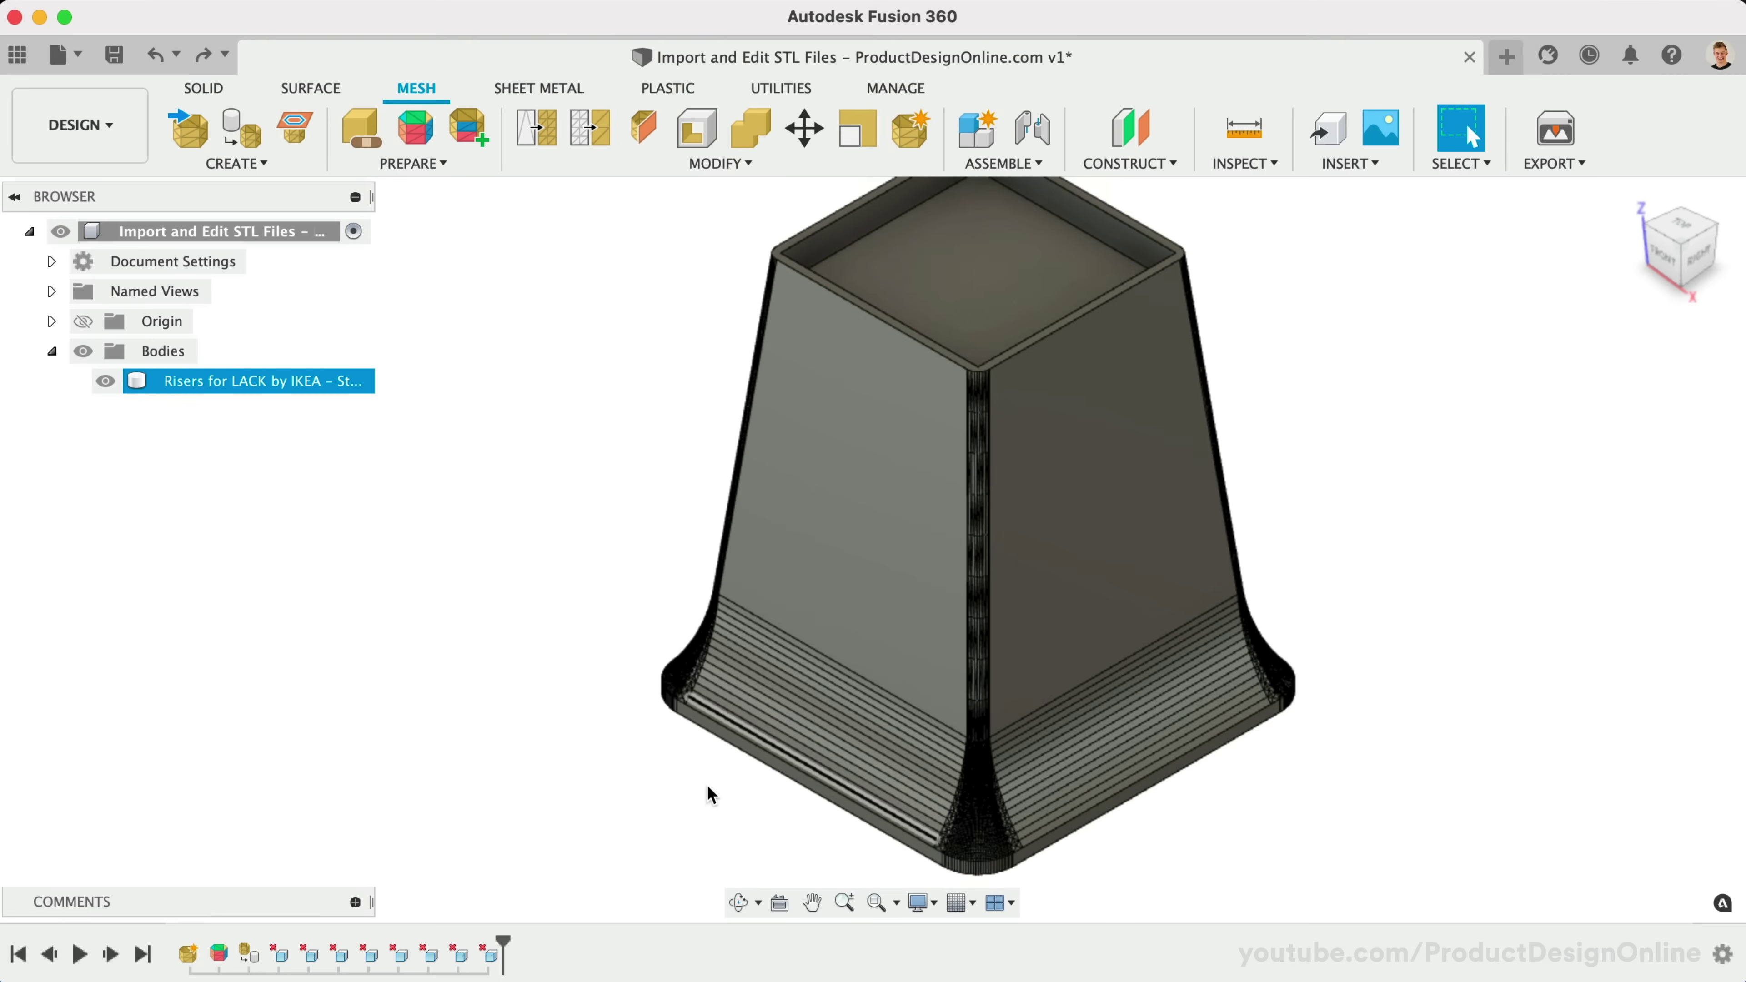
key(Escape)
scroll(709, 780, down, 5)
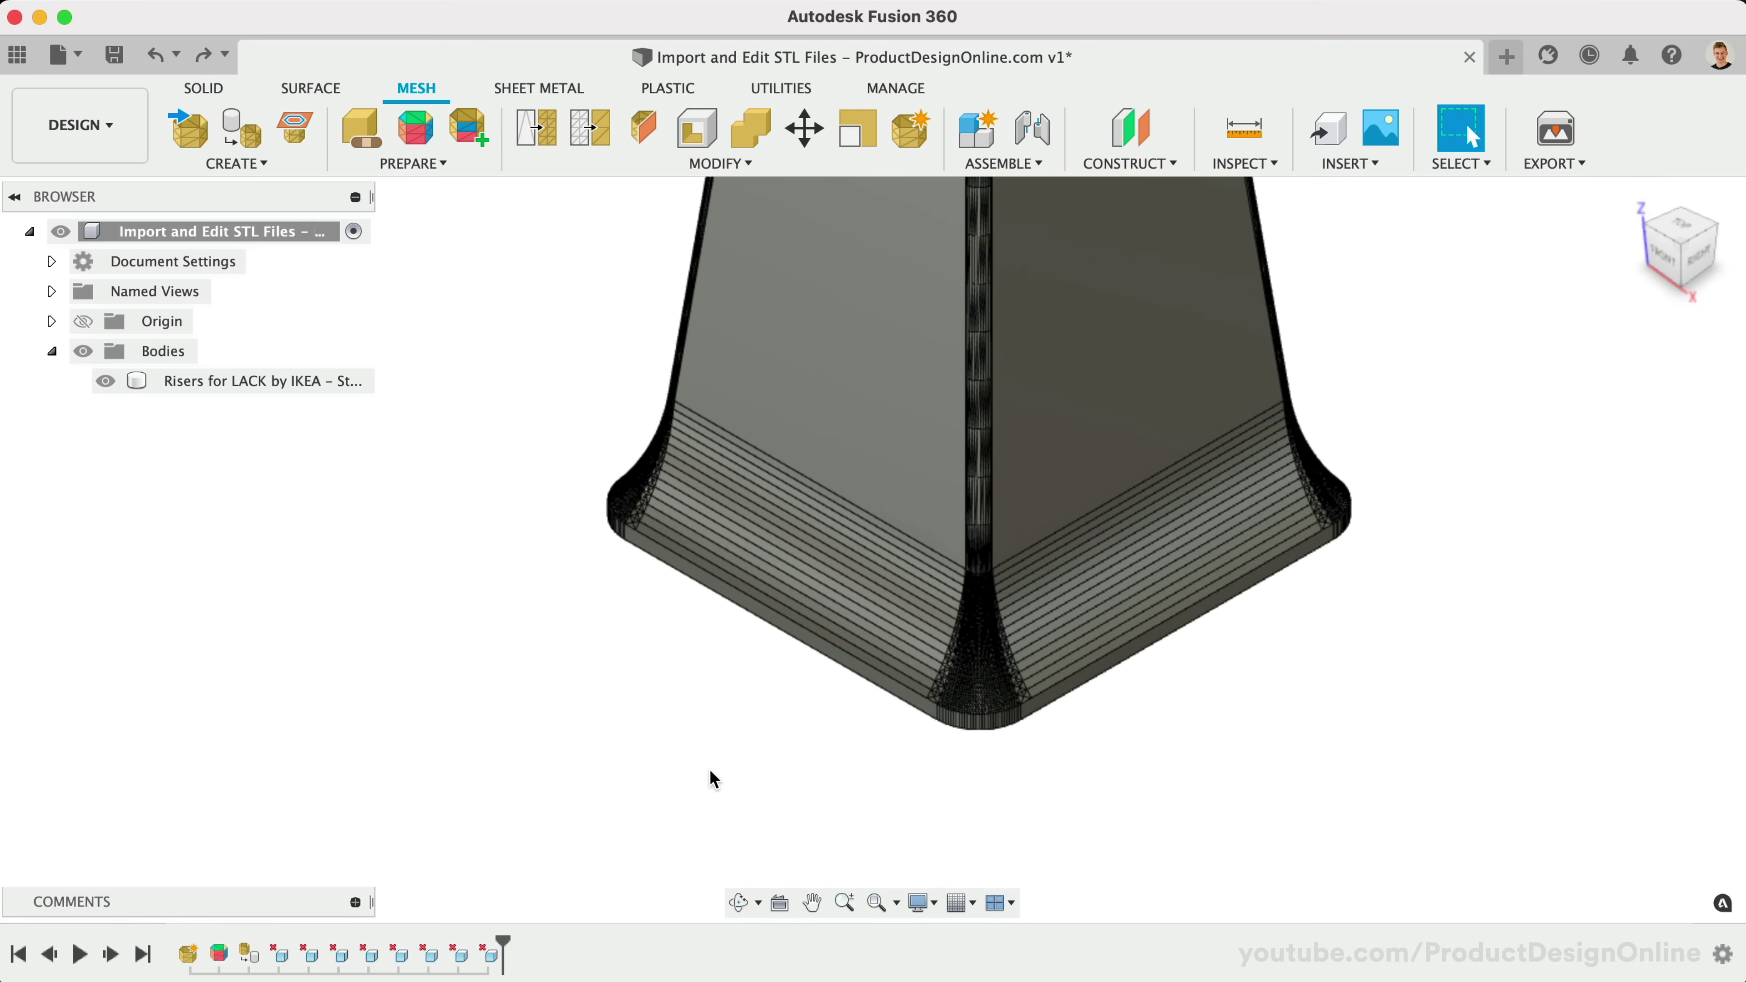
scroll(709, 769, up, 3)
click(1461, 163)
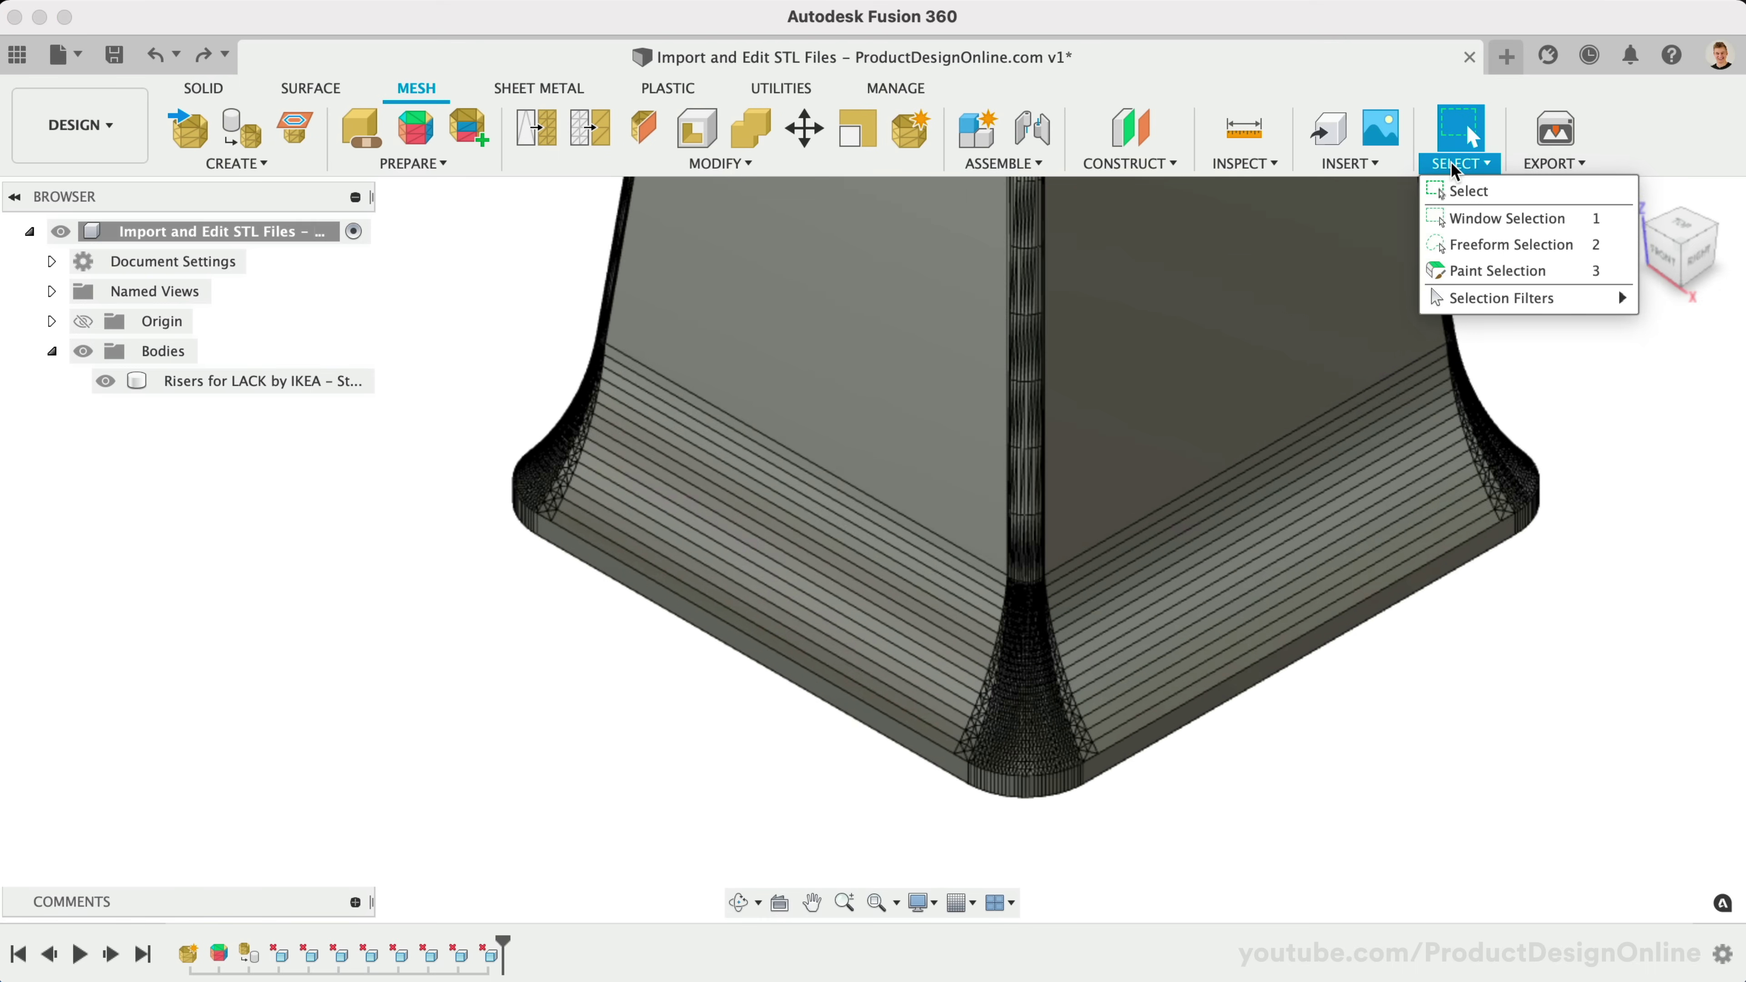
mouse_move(1454, 308)
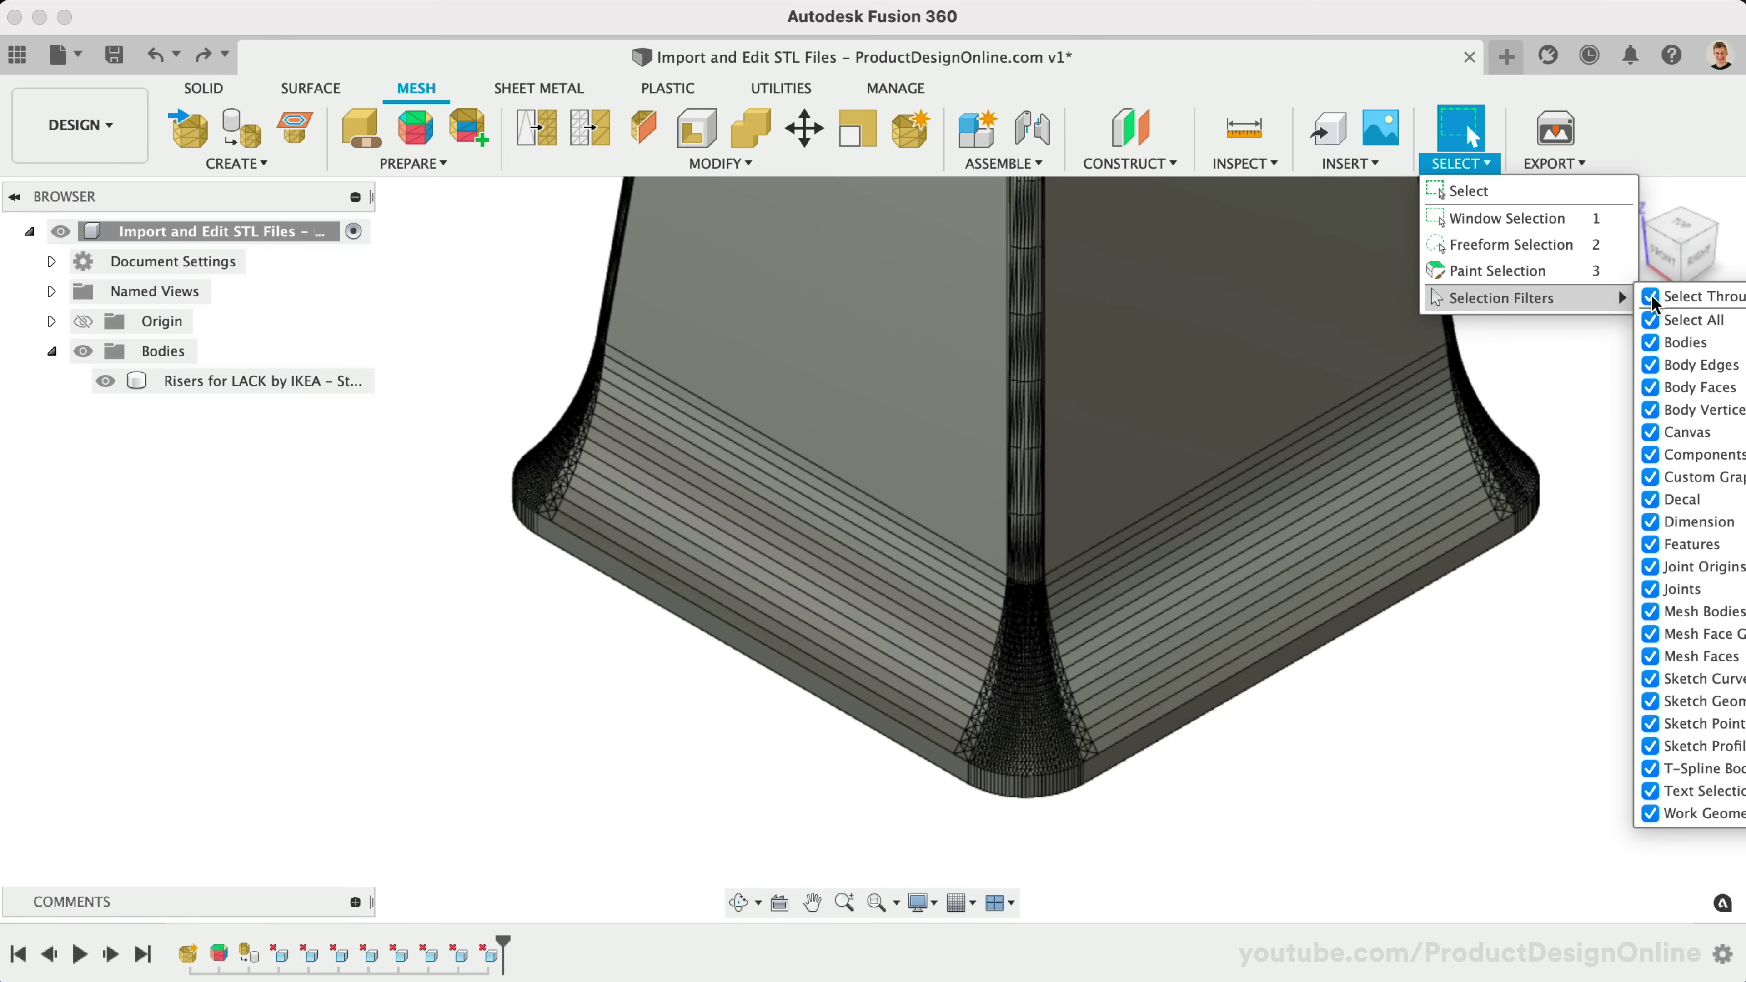
click(1652, 320)
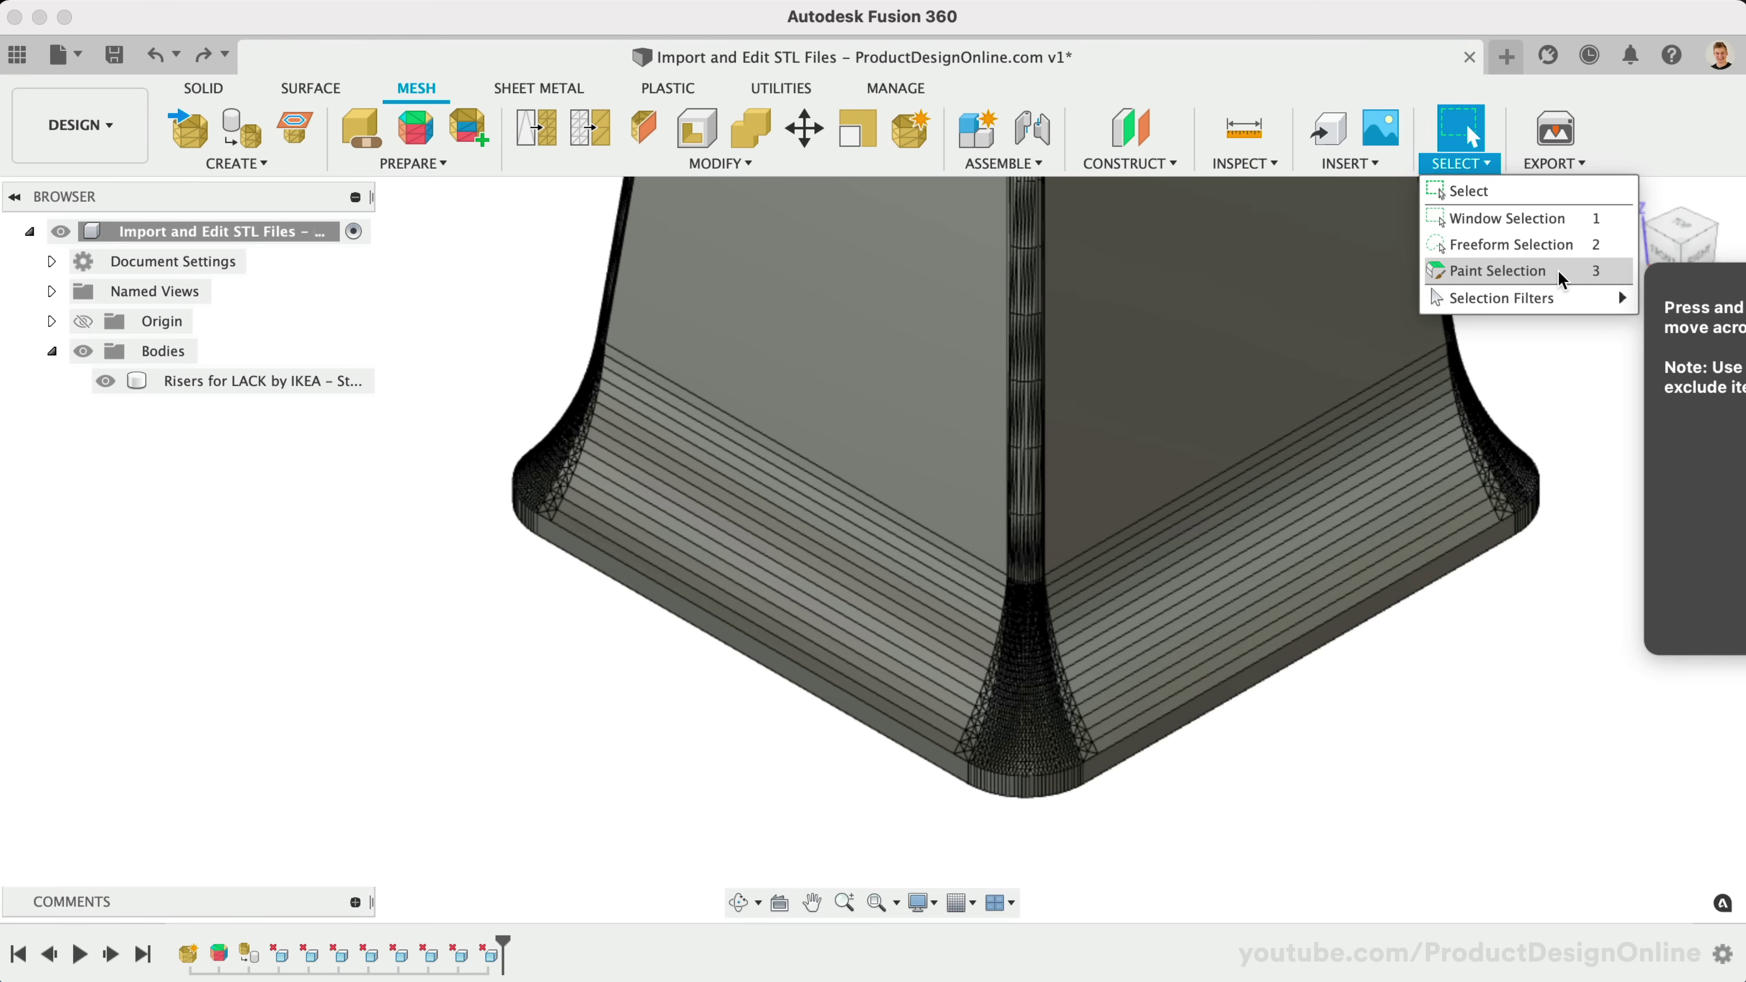
click(1499, 270)
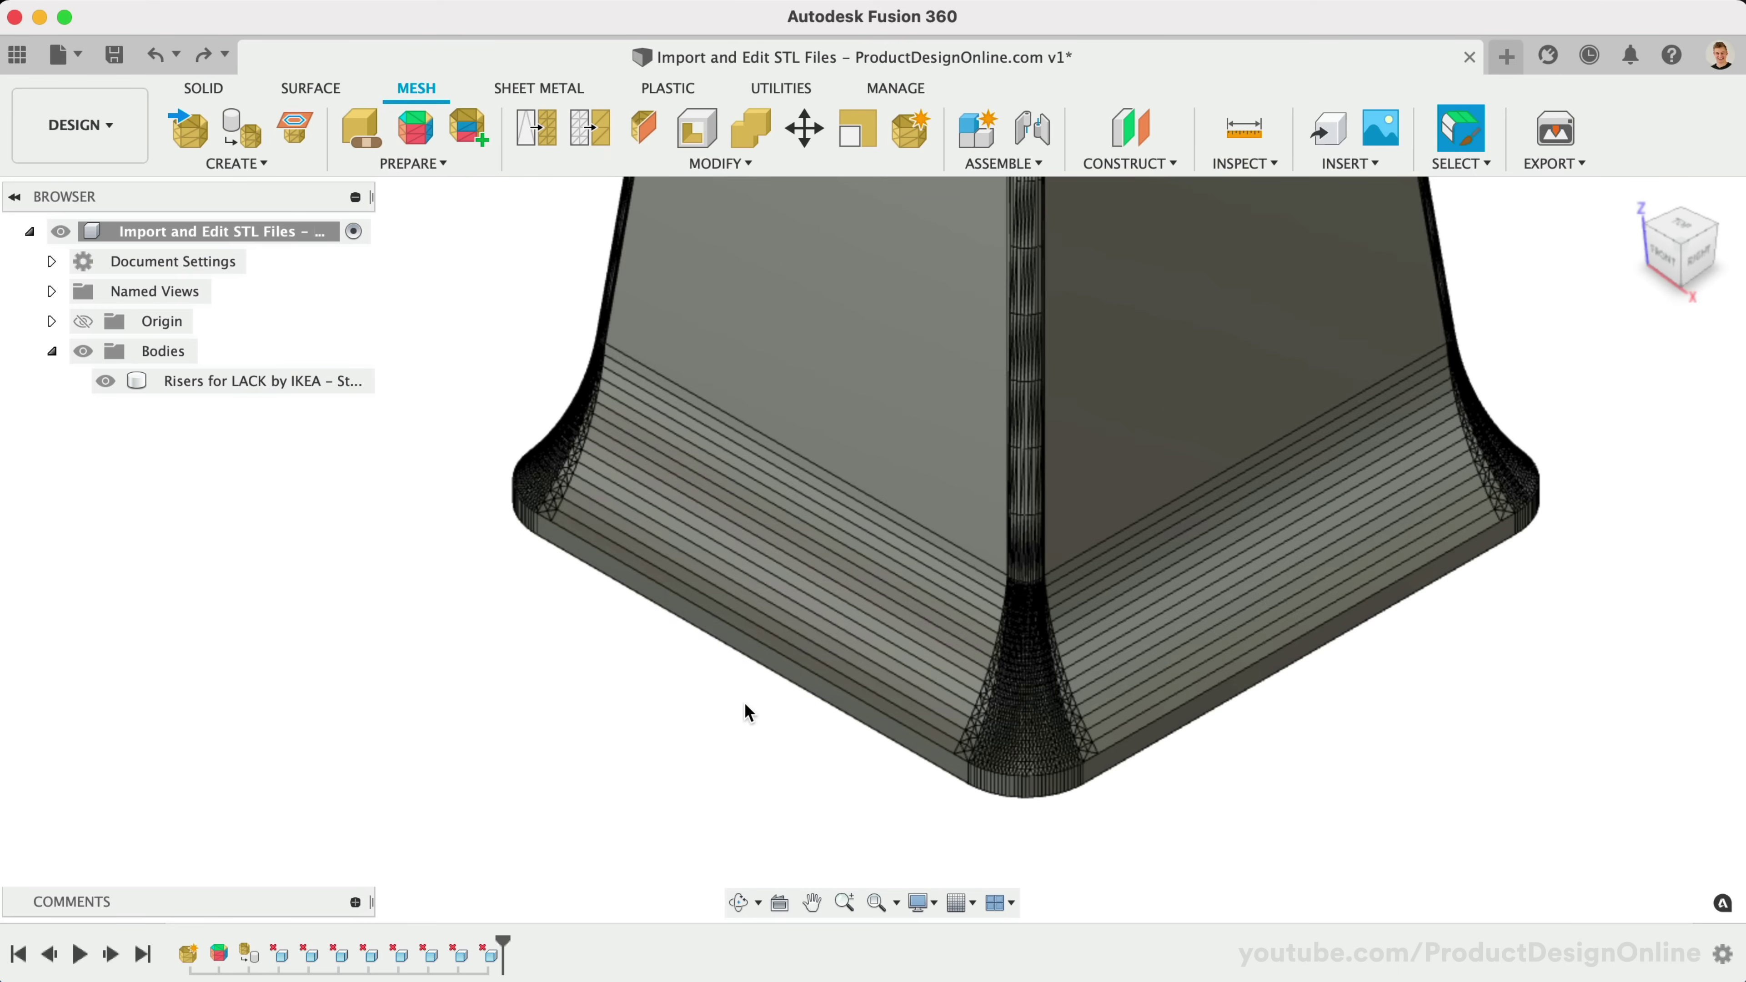
Paint-select only the curved strip faces on the front side of the flared base and delete them as surfaces.
drag(770, 649, 873, 507)
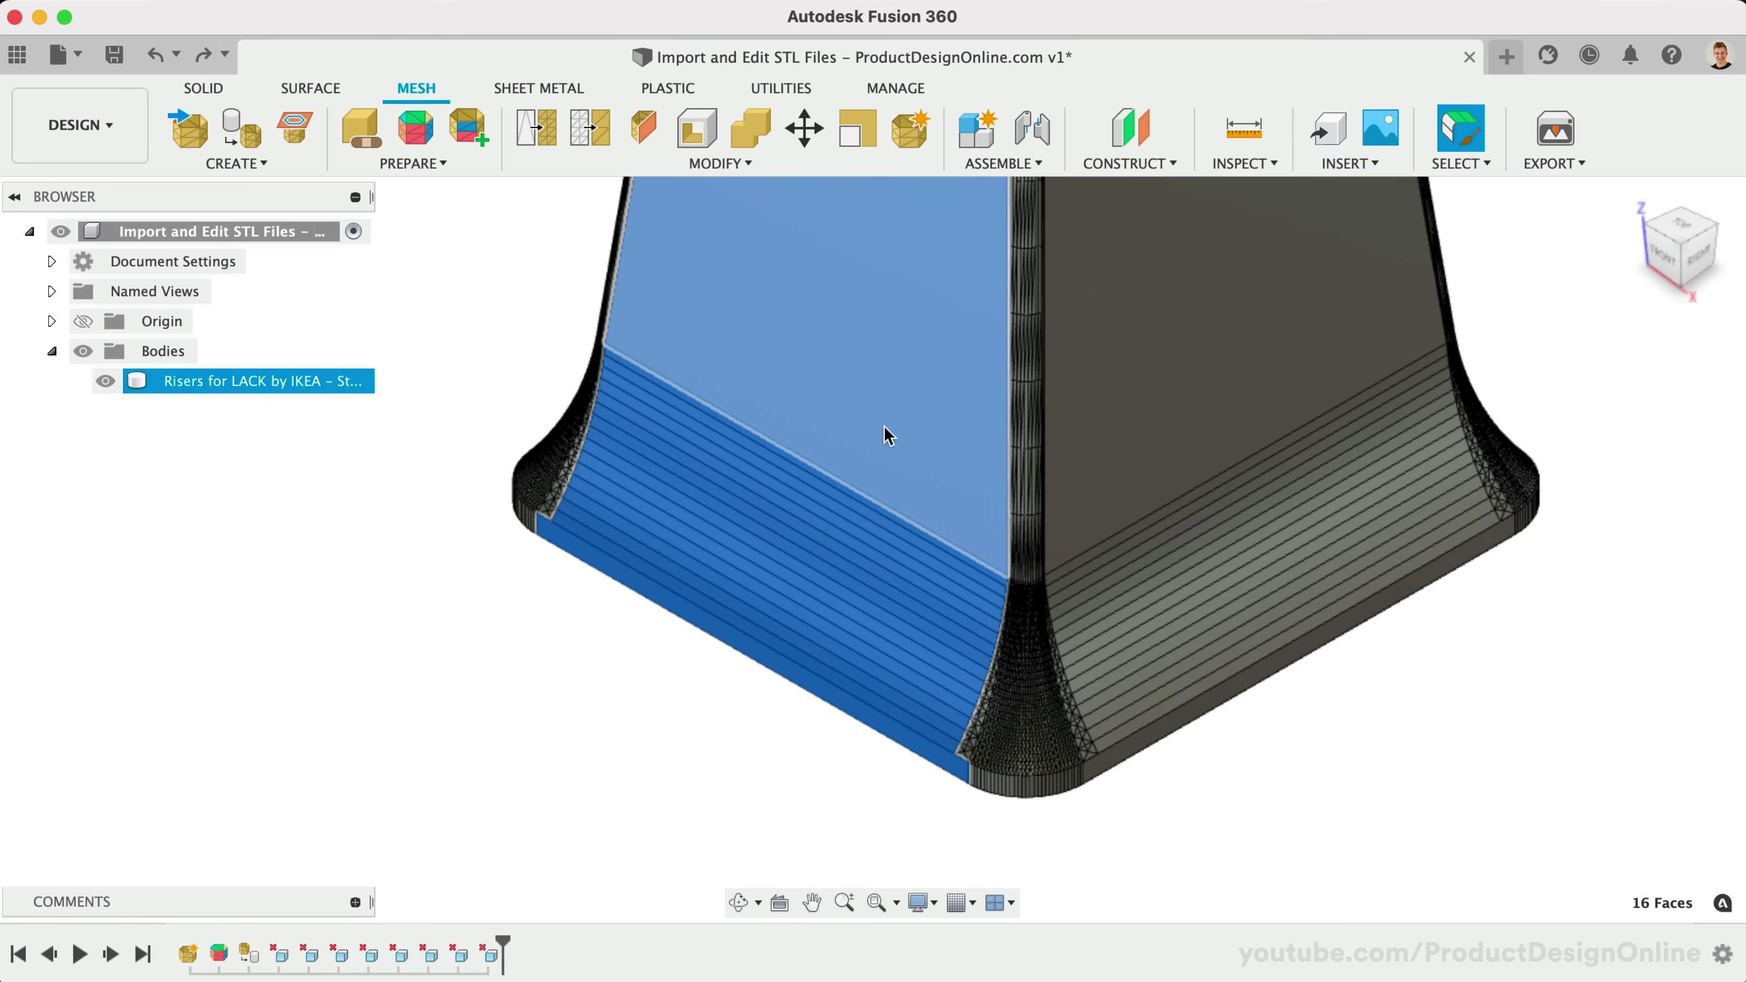
click(708, 634)
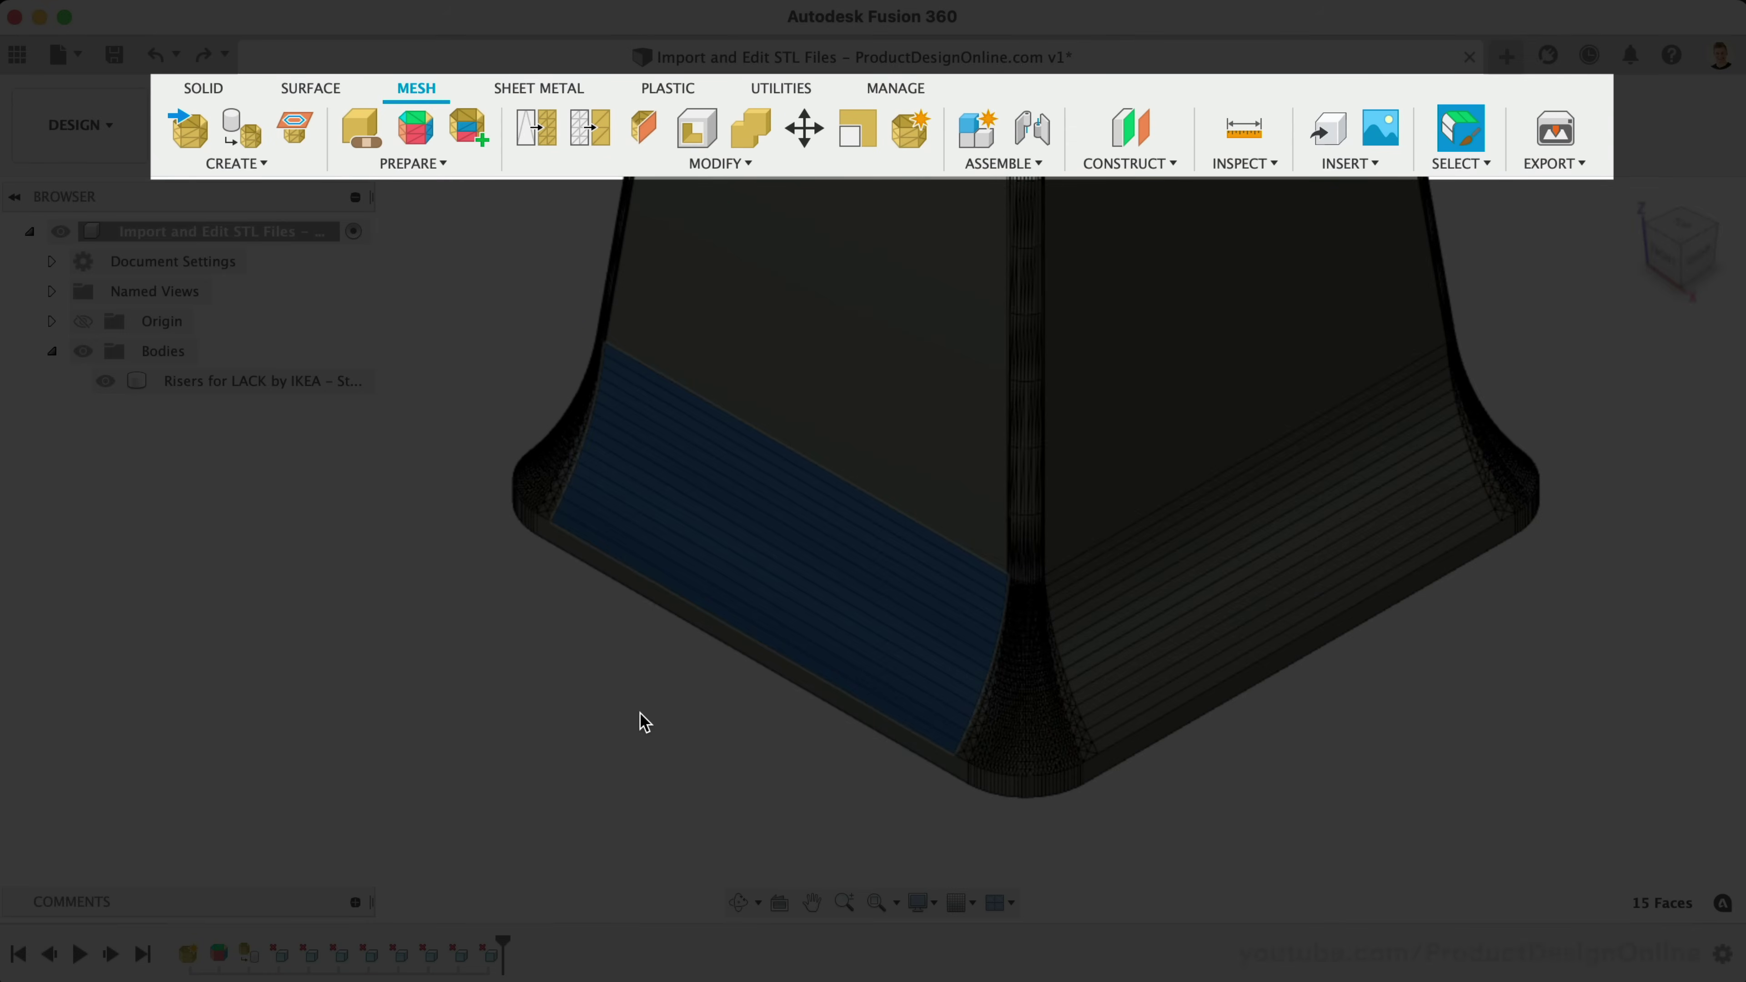
click(322, 88)
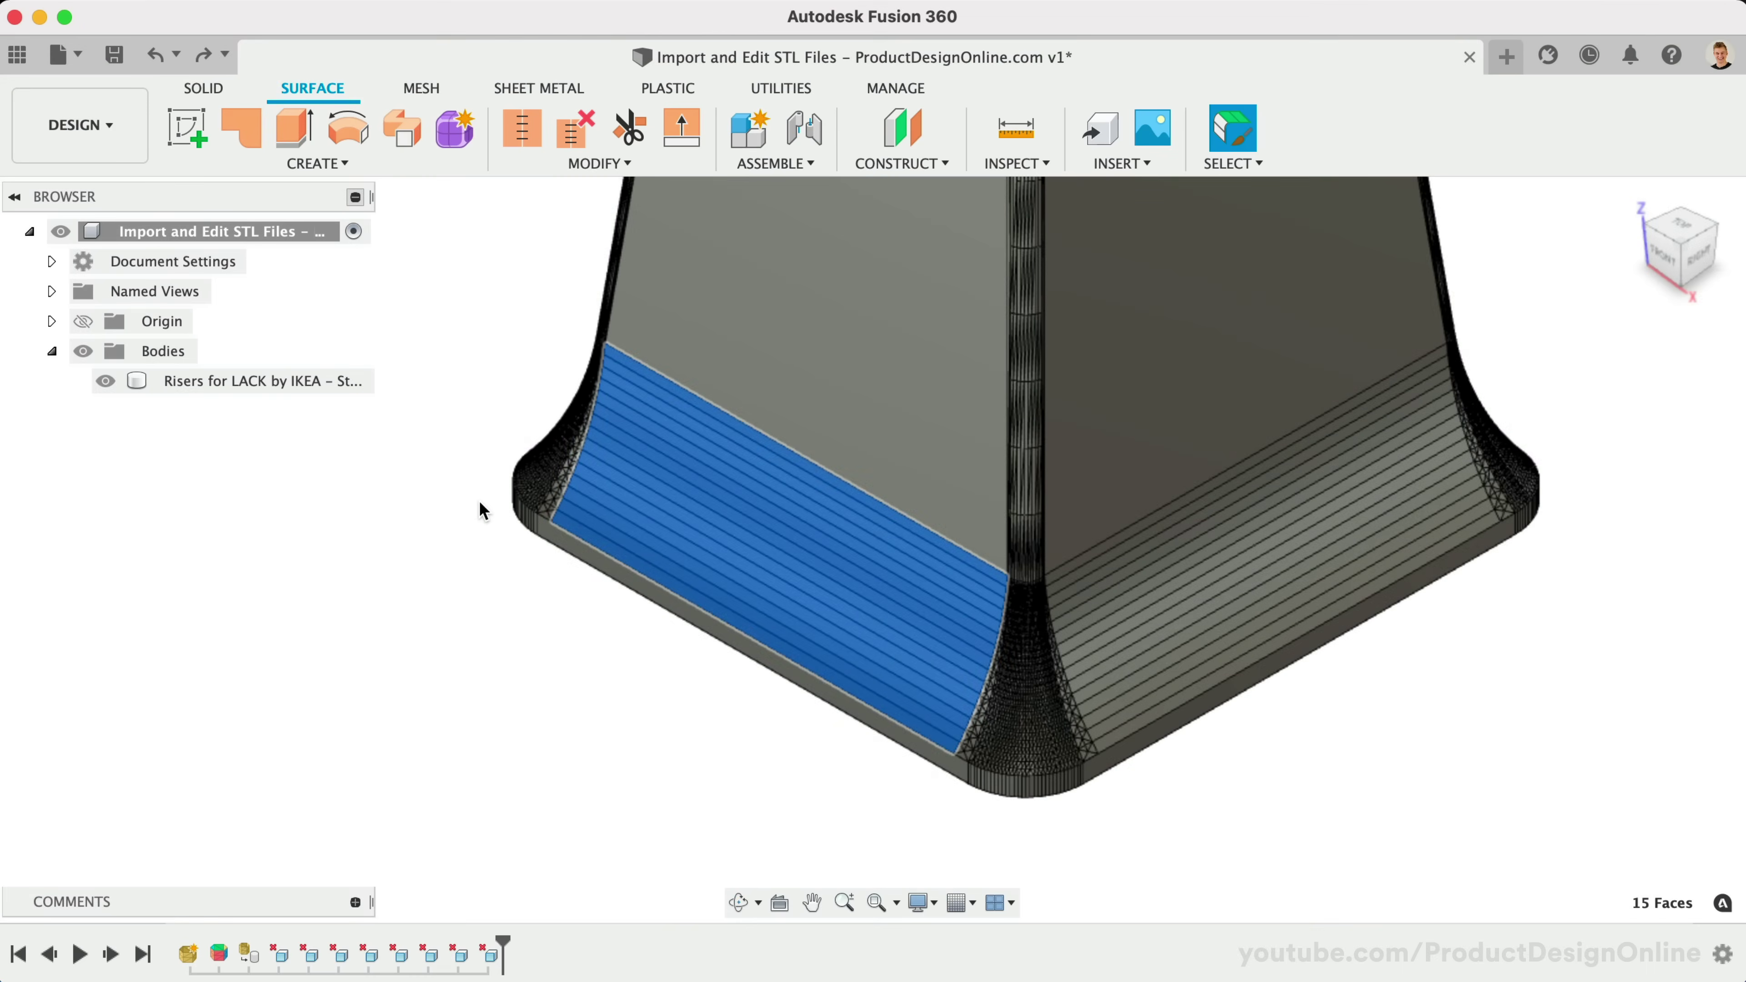
key(Delete)
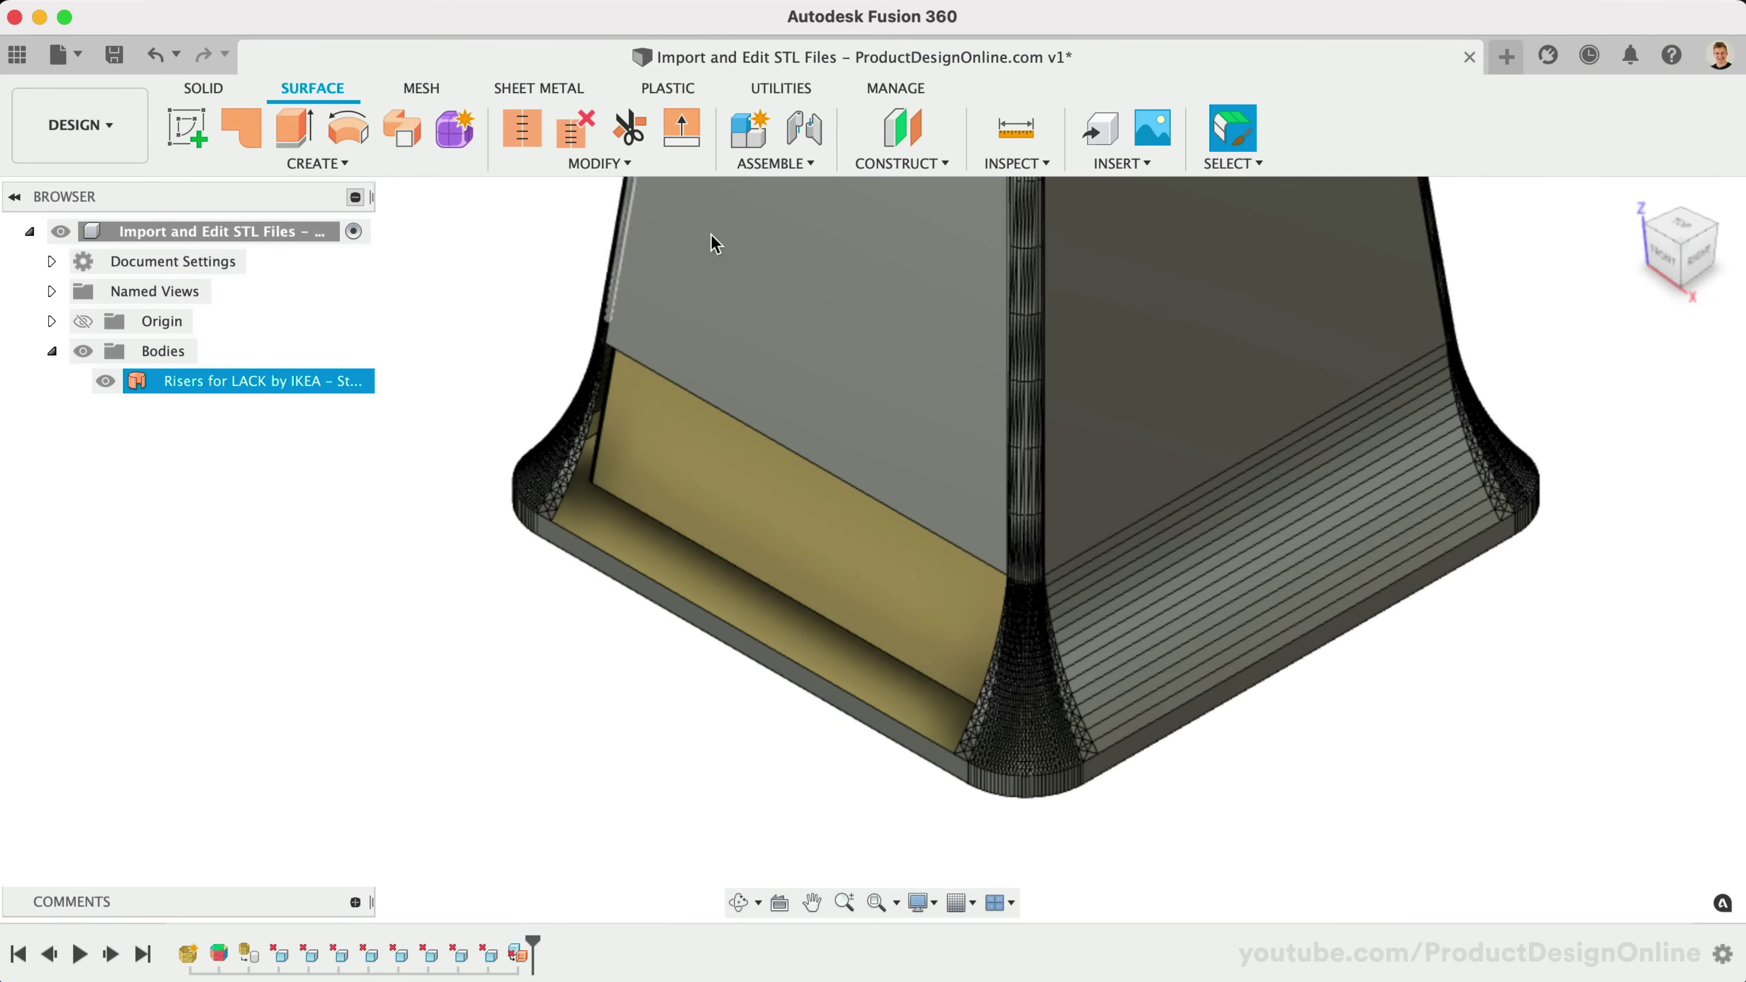
click(786, 585)
click(508, 657)
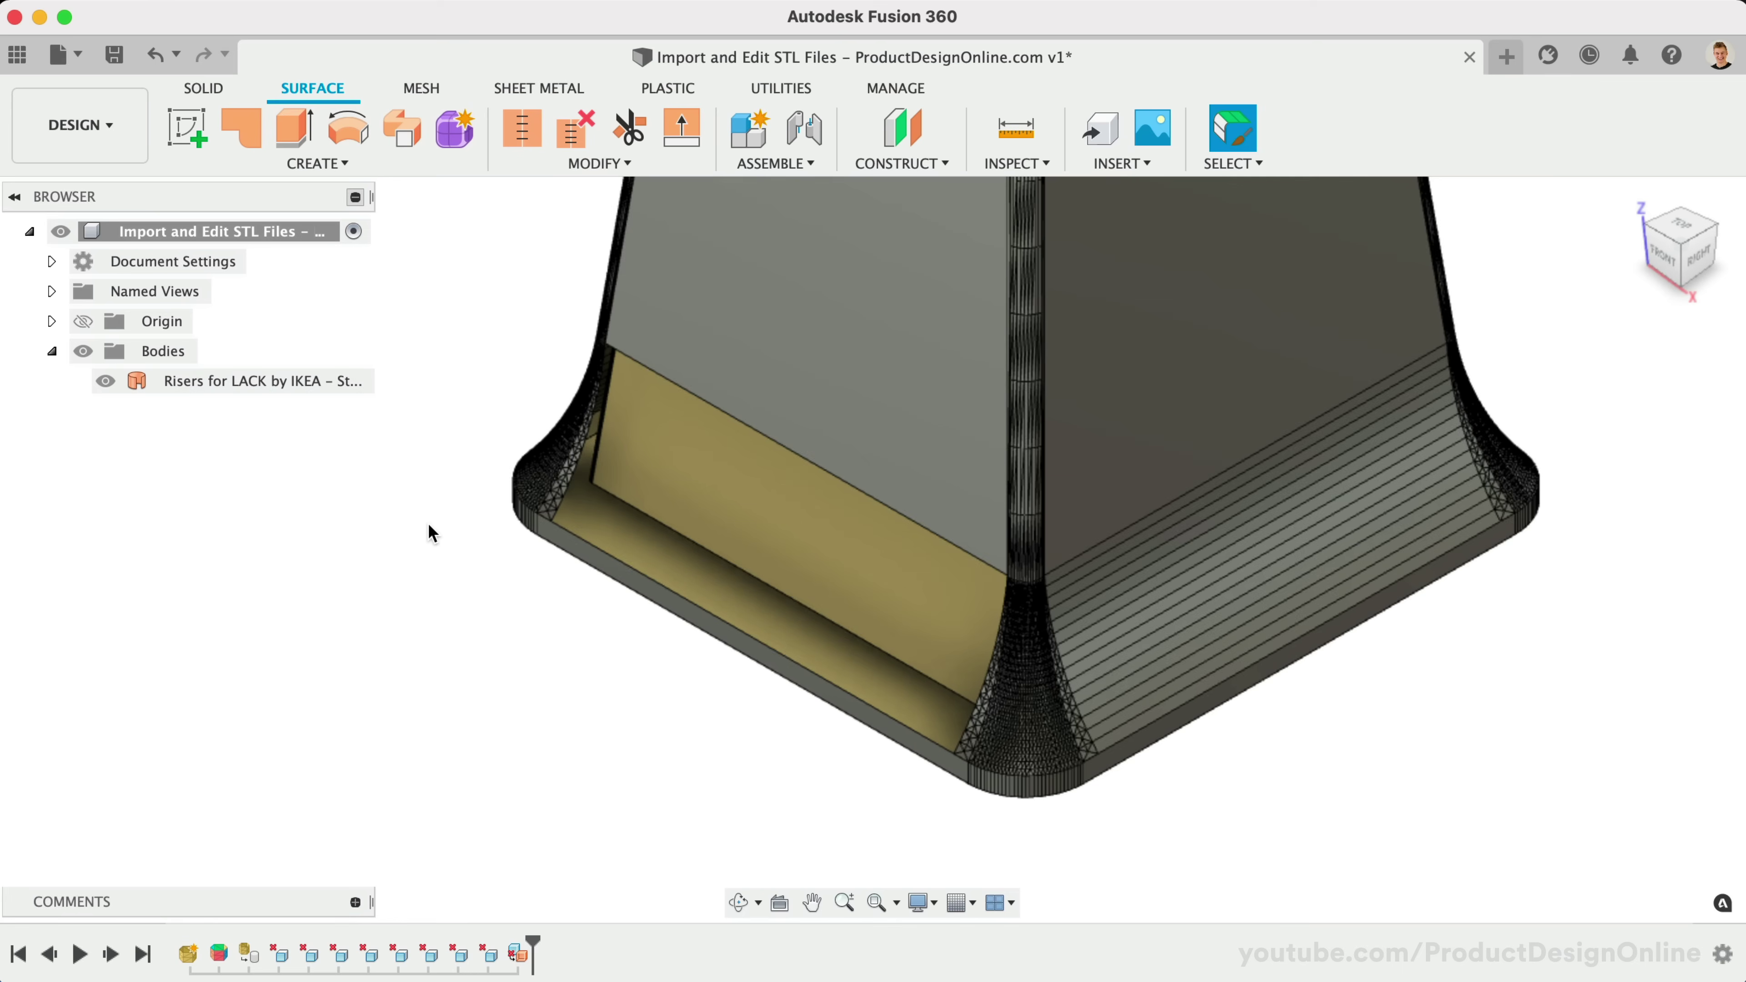
scroll(429, 526, up, 2)
scroll(429, 522, up, 4)
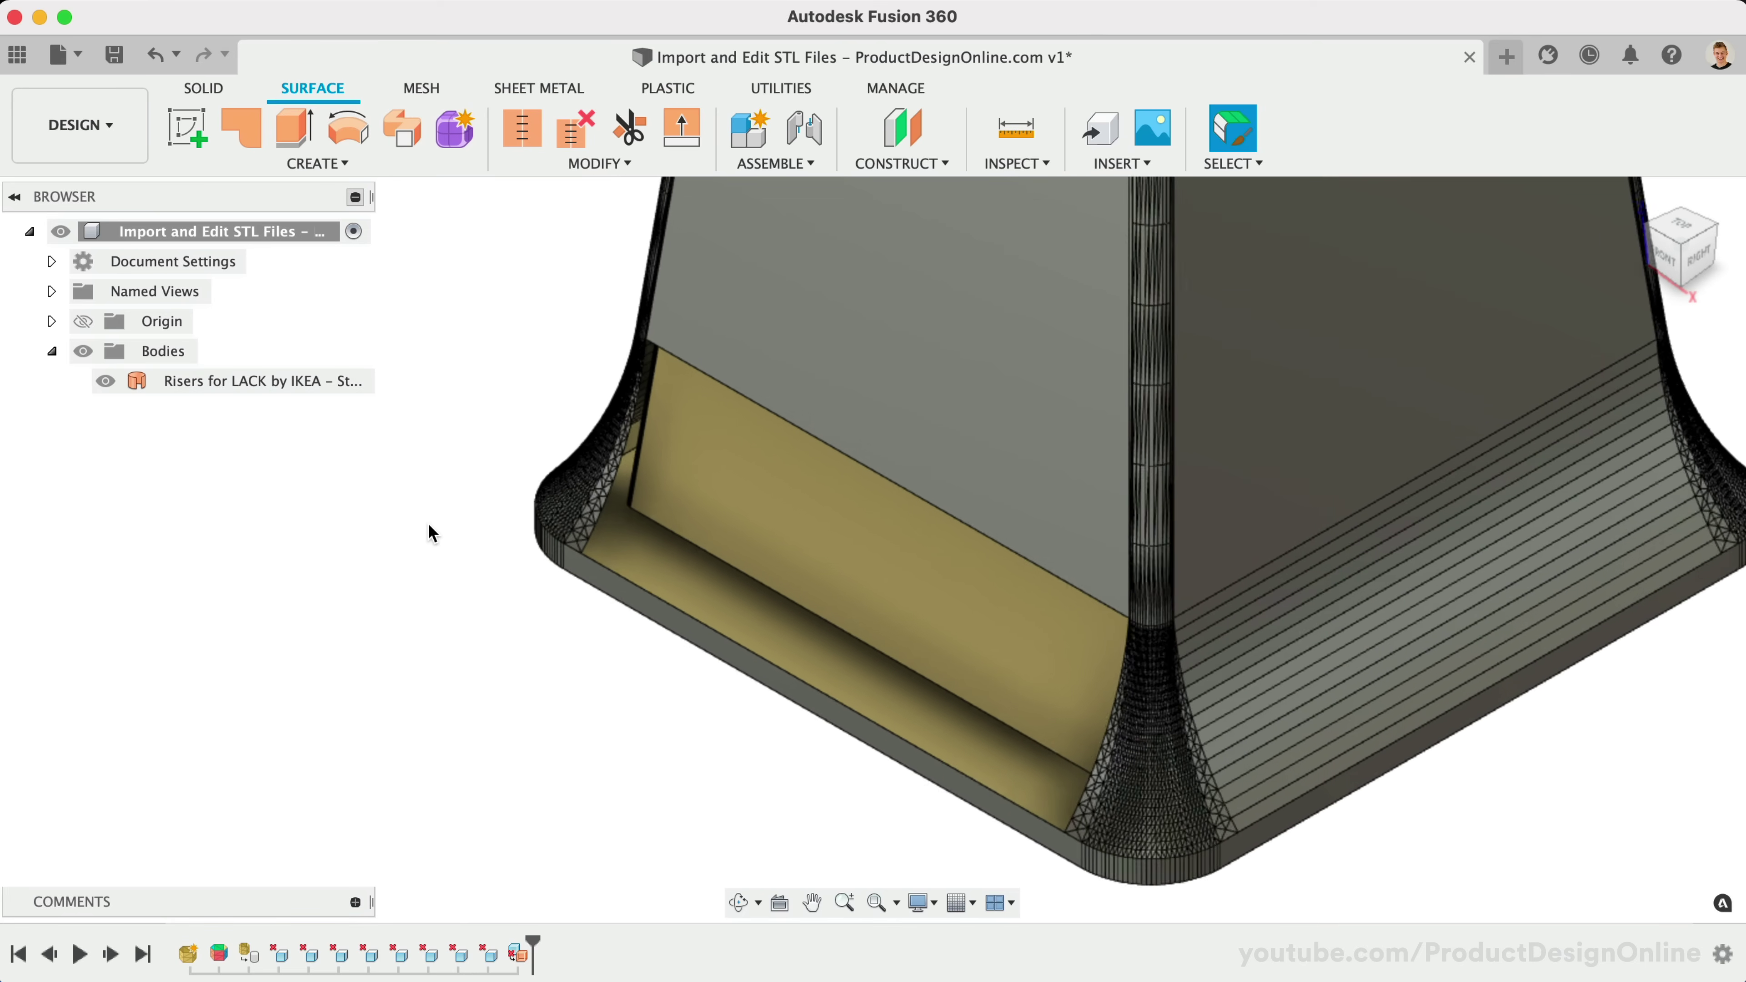
click(647, 412)
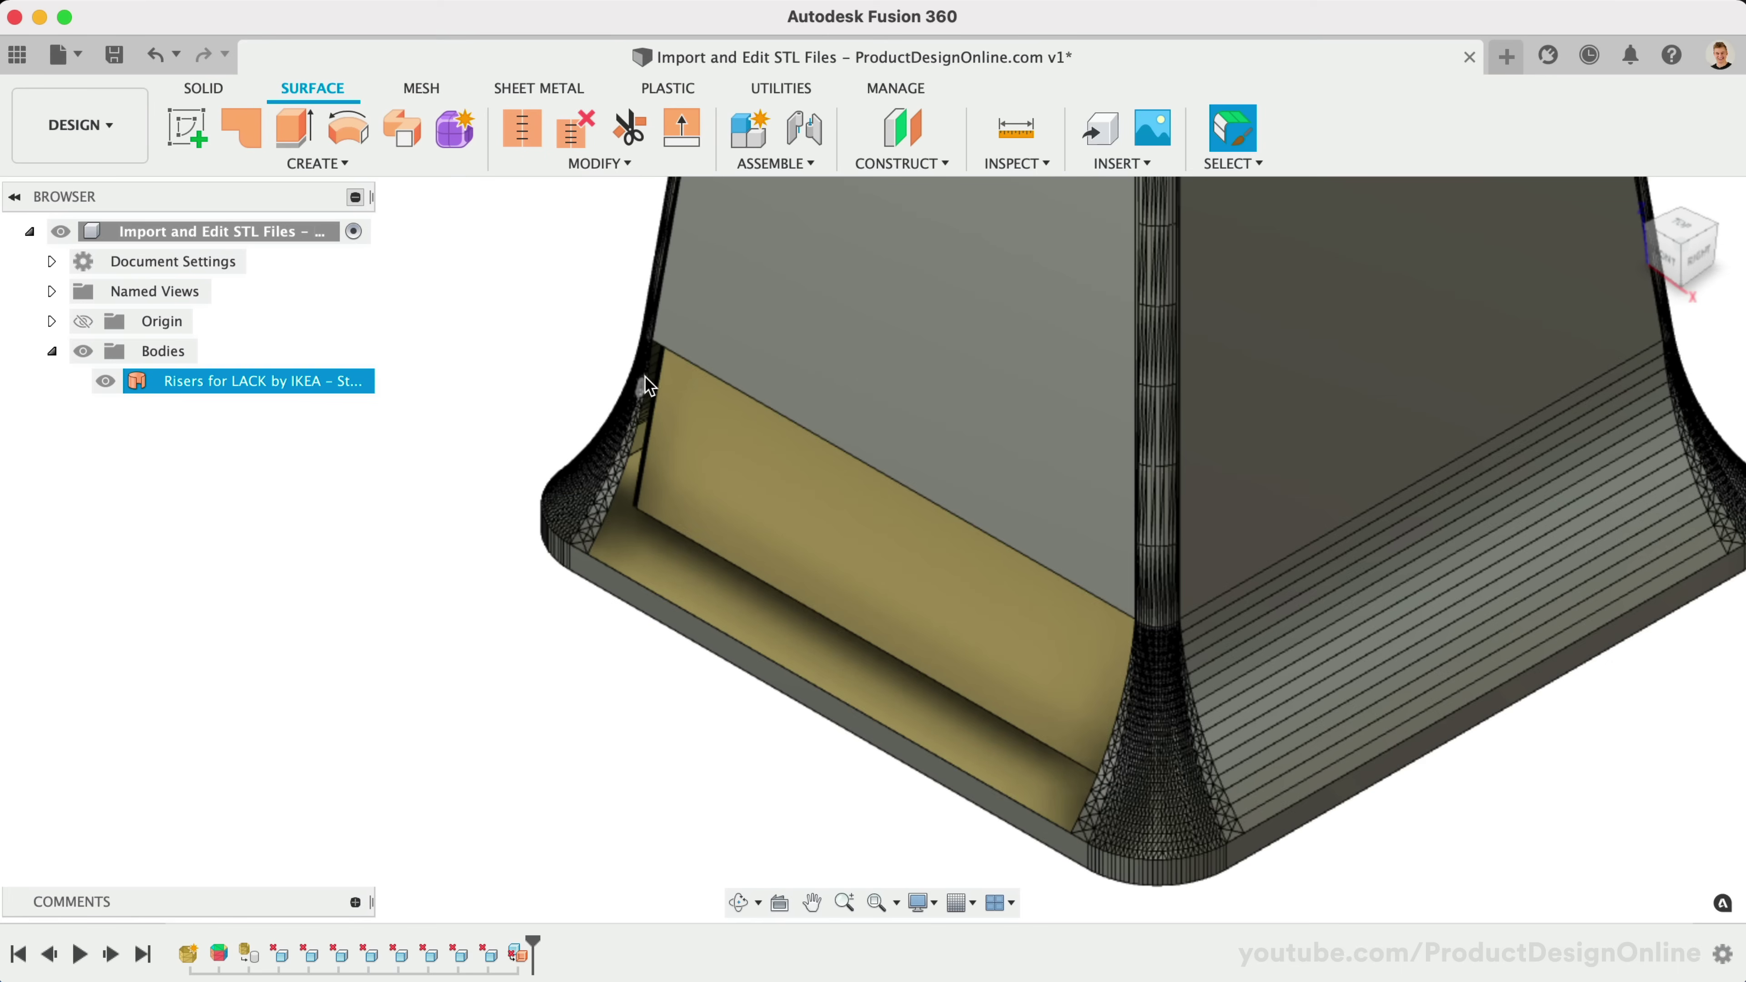
click(488, 484)
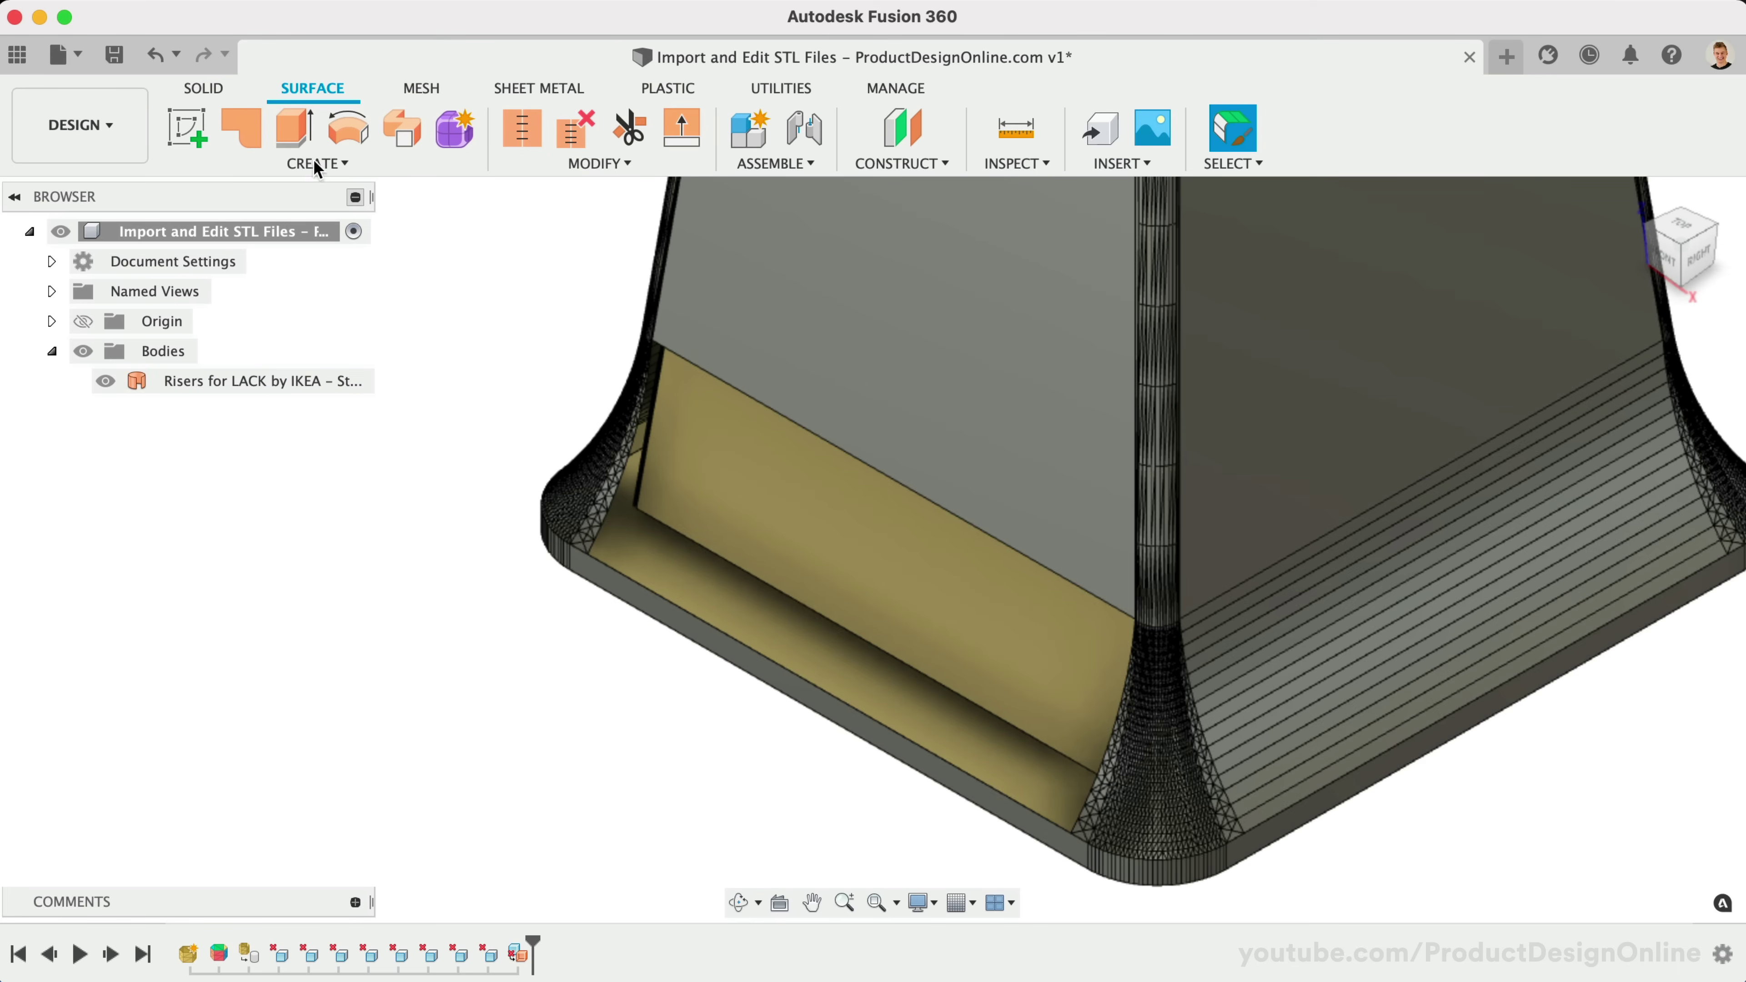
click(294, 129)
click(647, 372)
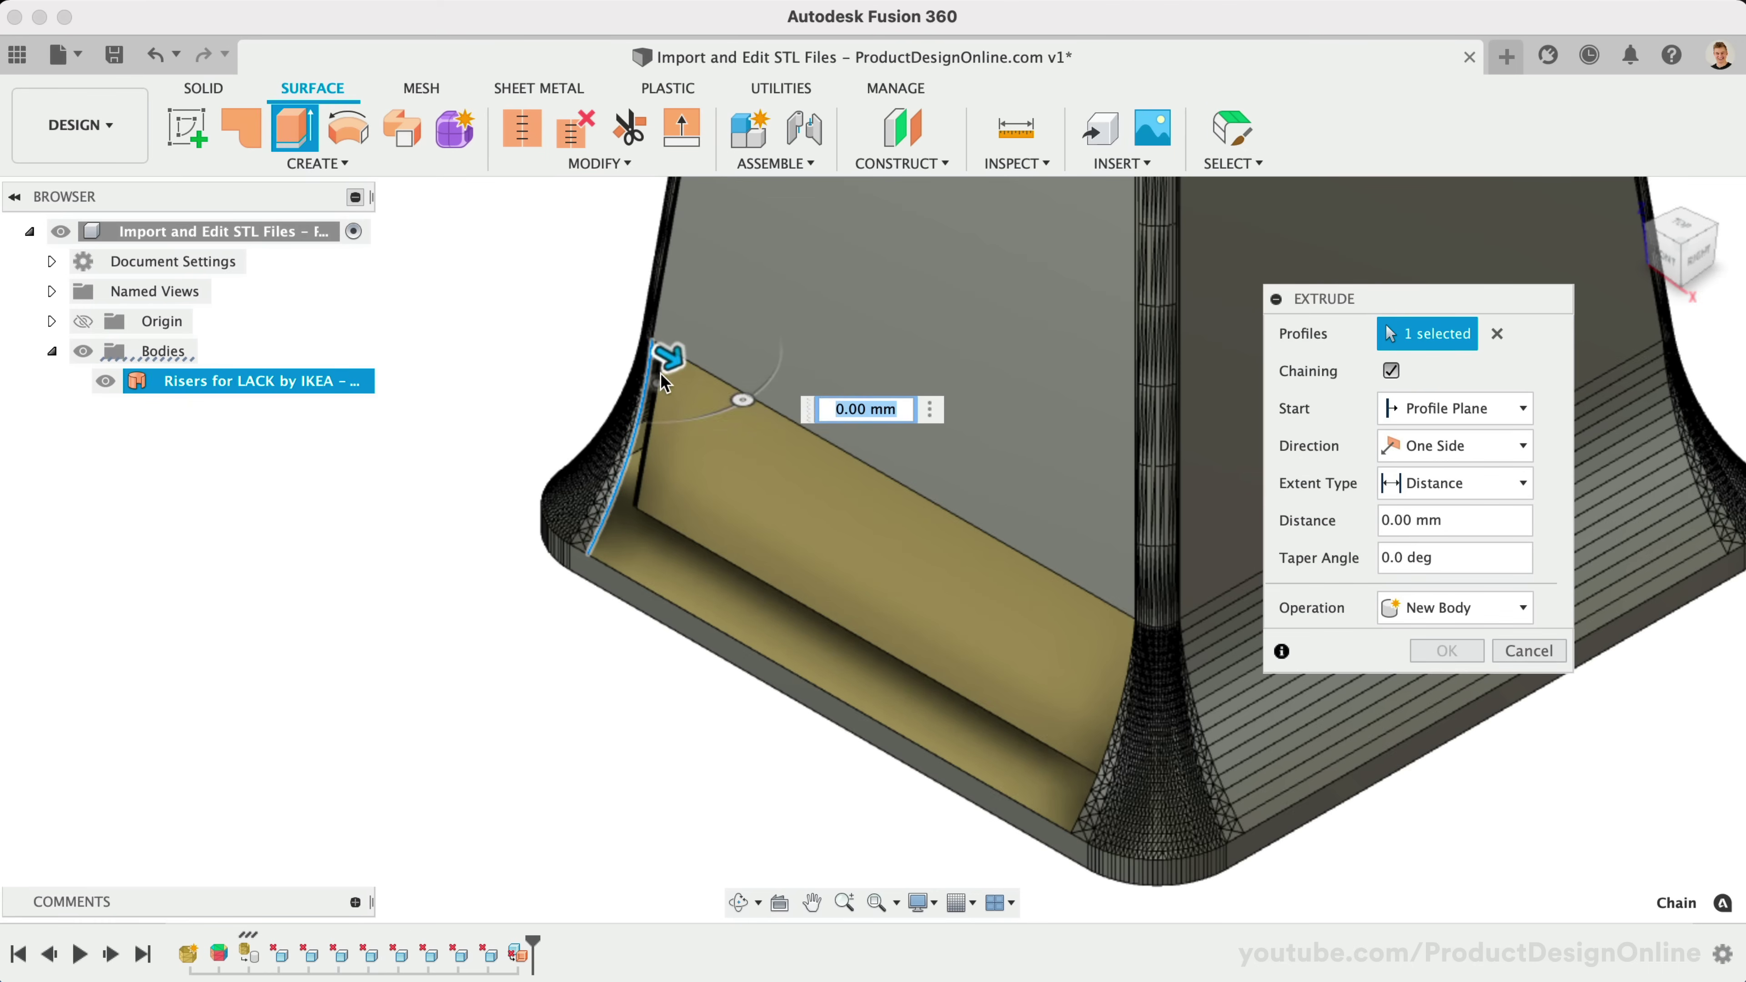
drag(687, 370, 852, 482)
click(1529, 651)
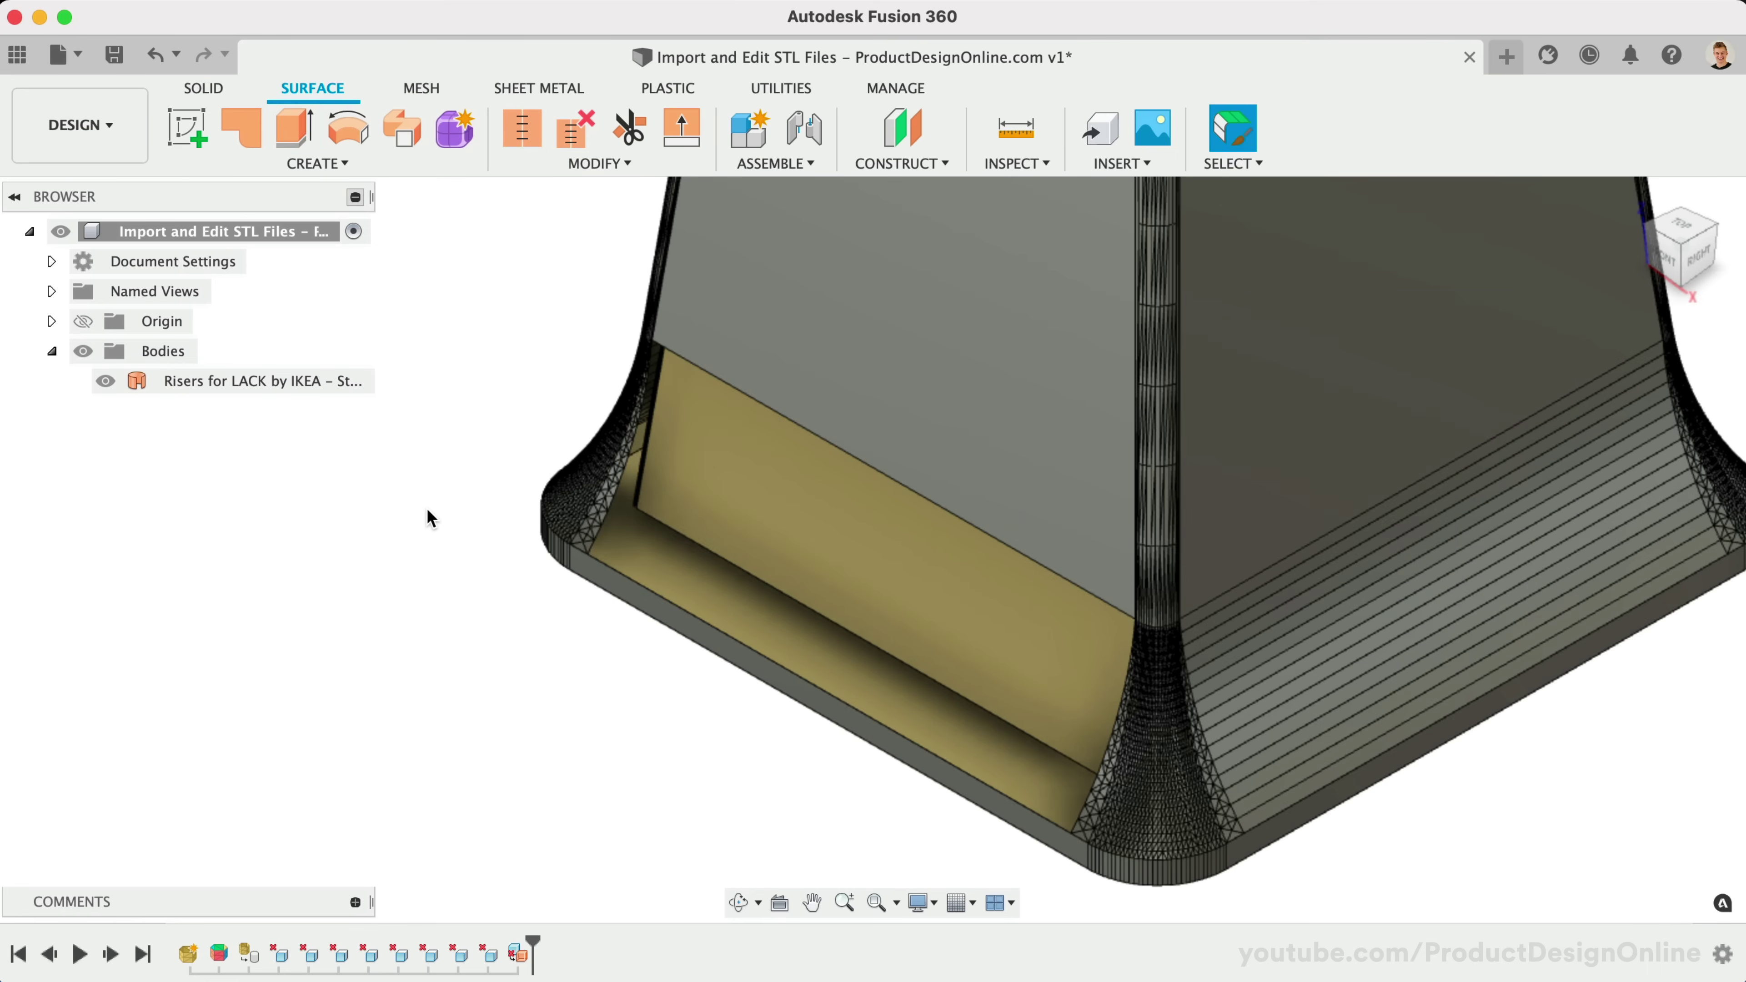
Create a new sketch on the YZ origin plane.
click(51, 321)
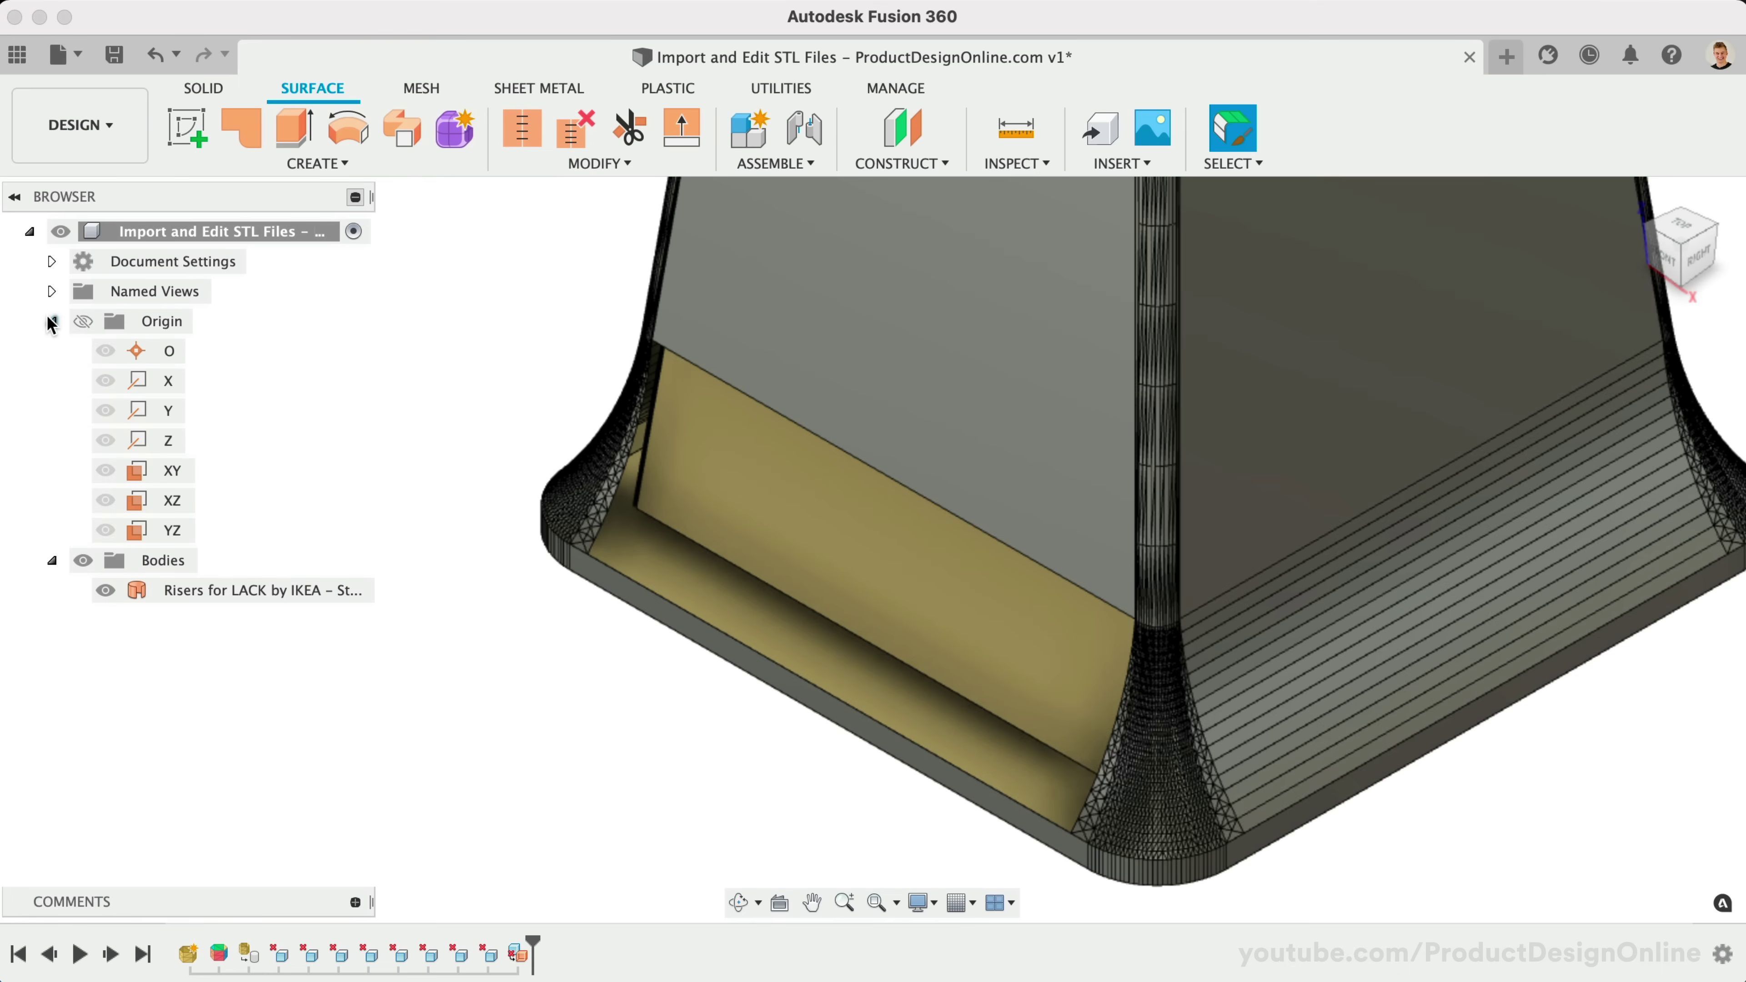
right_click(170, 531)
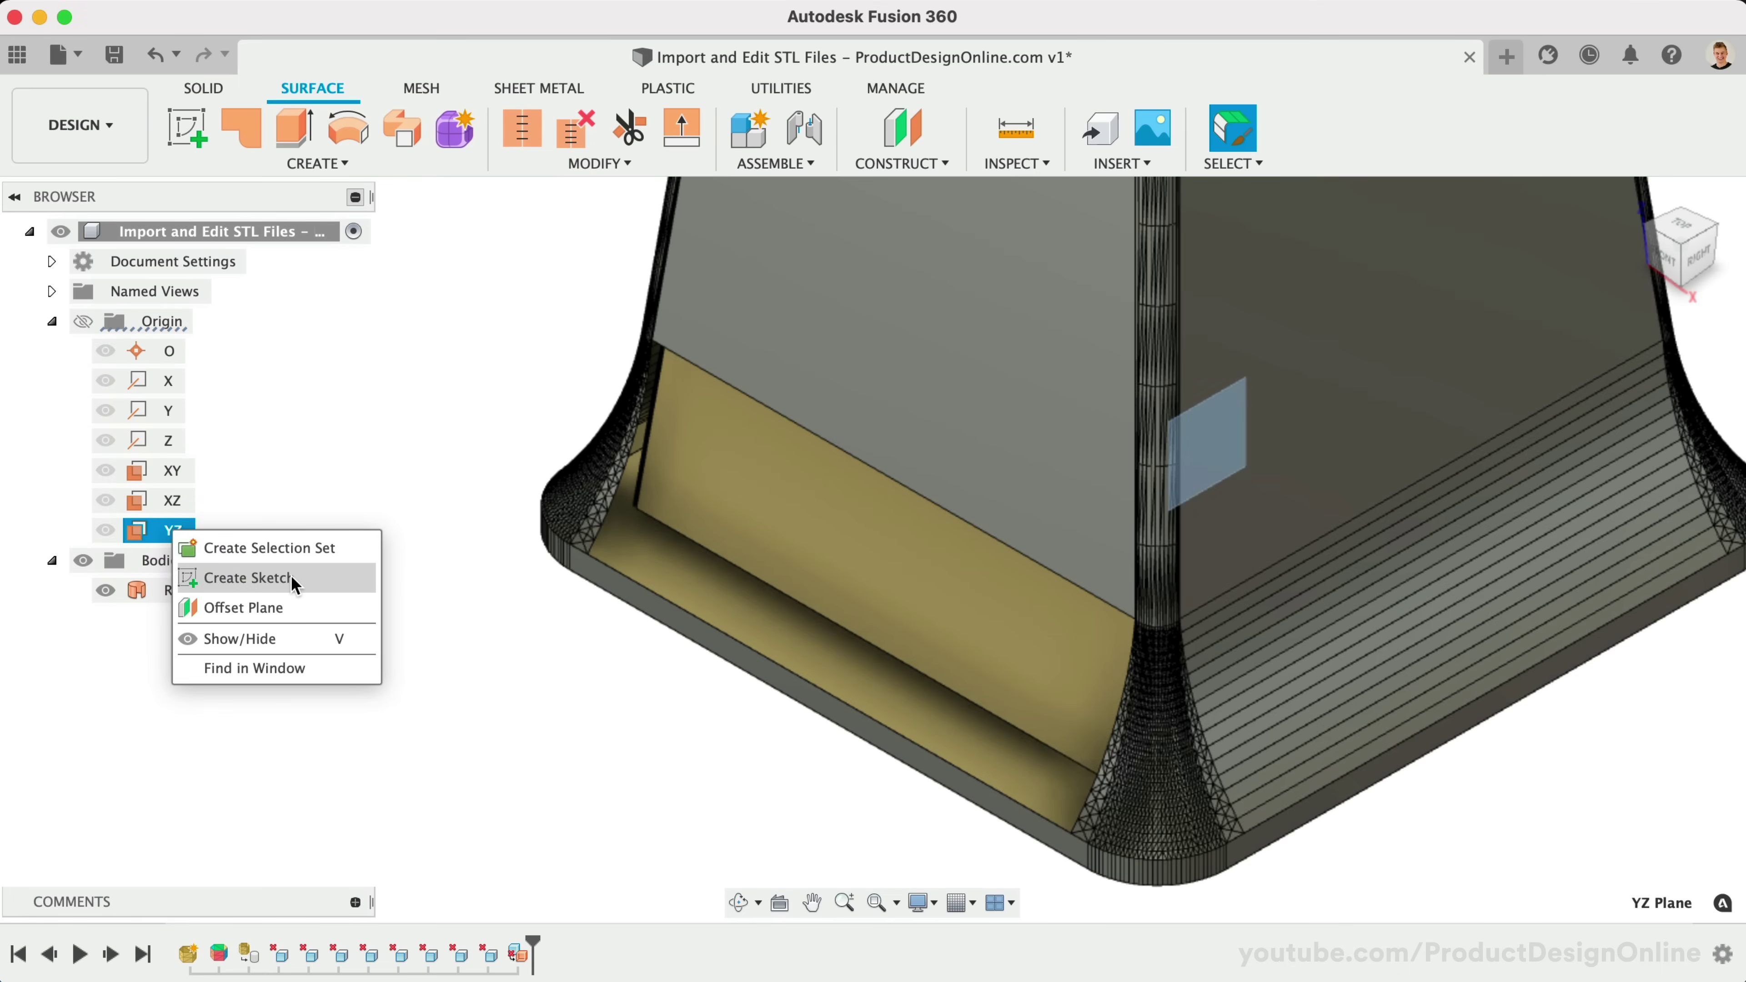
click(316, 579)
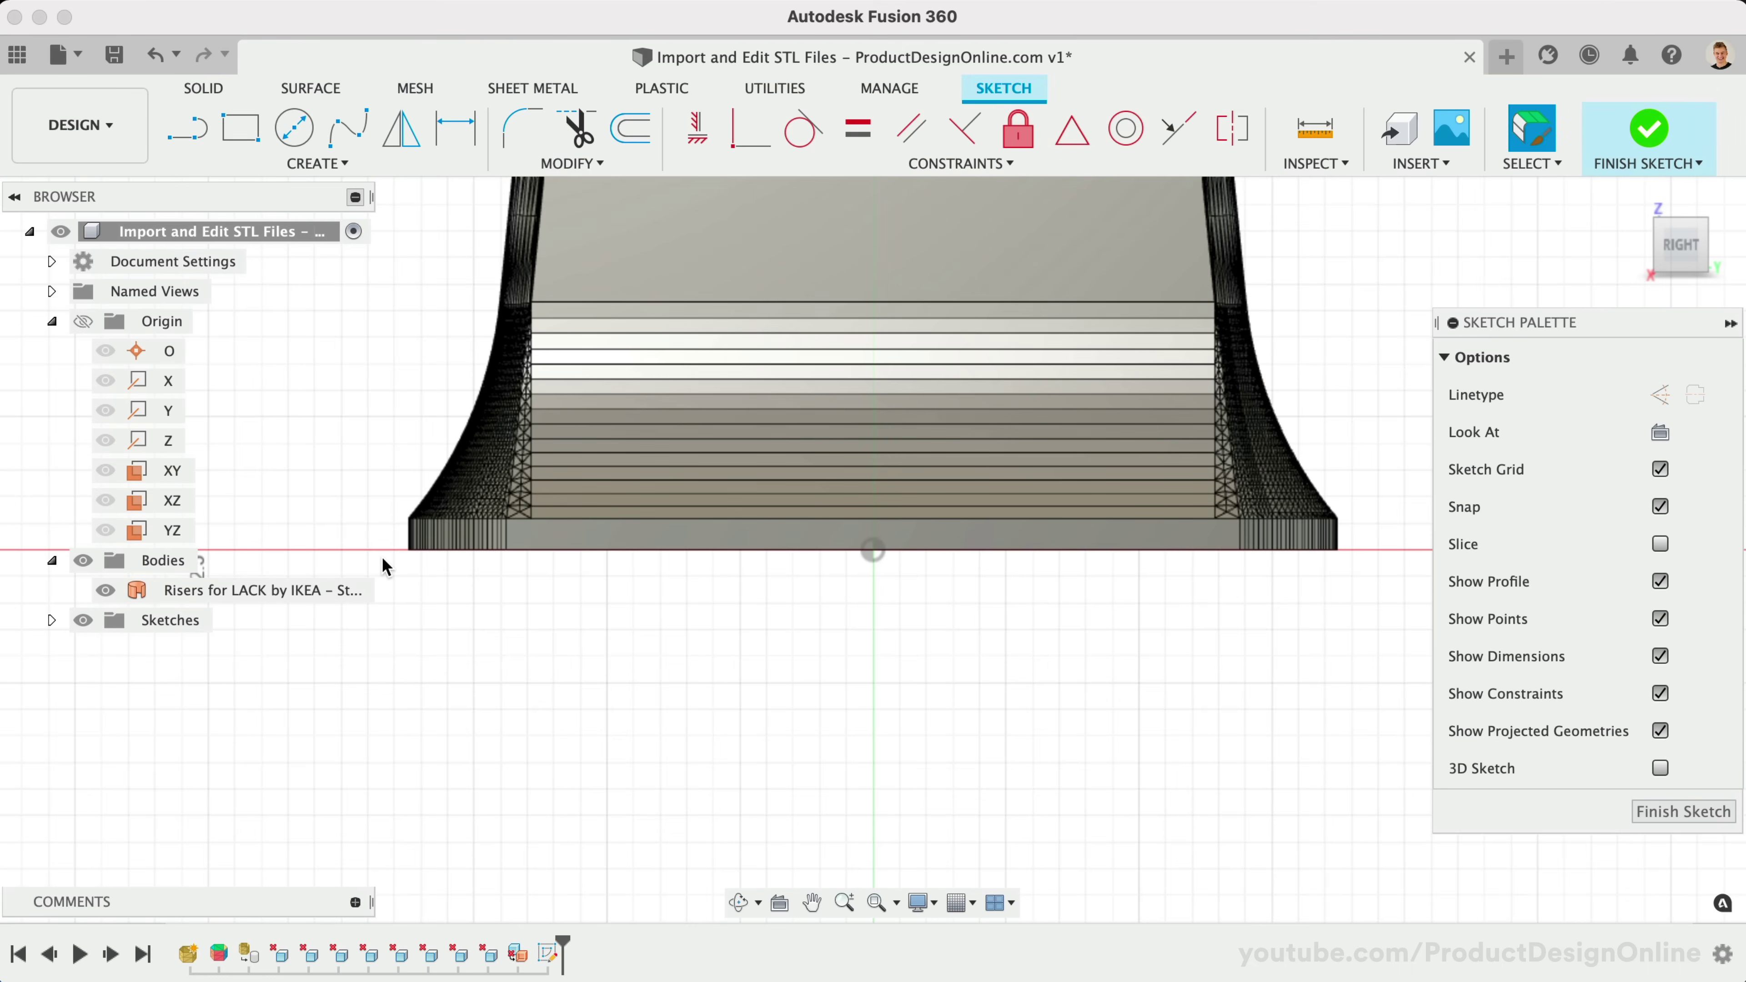
Project three vertices along the front opening's curved side edge into the sketch: its upper end, its lower end and one between.
click(317, 163)
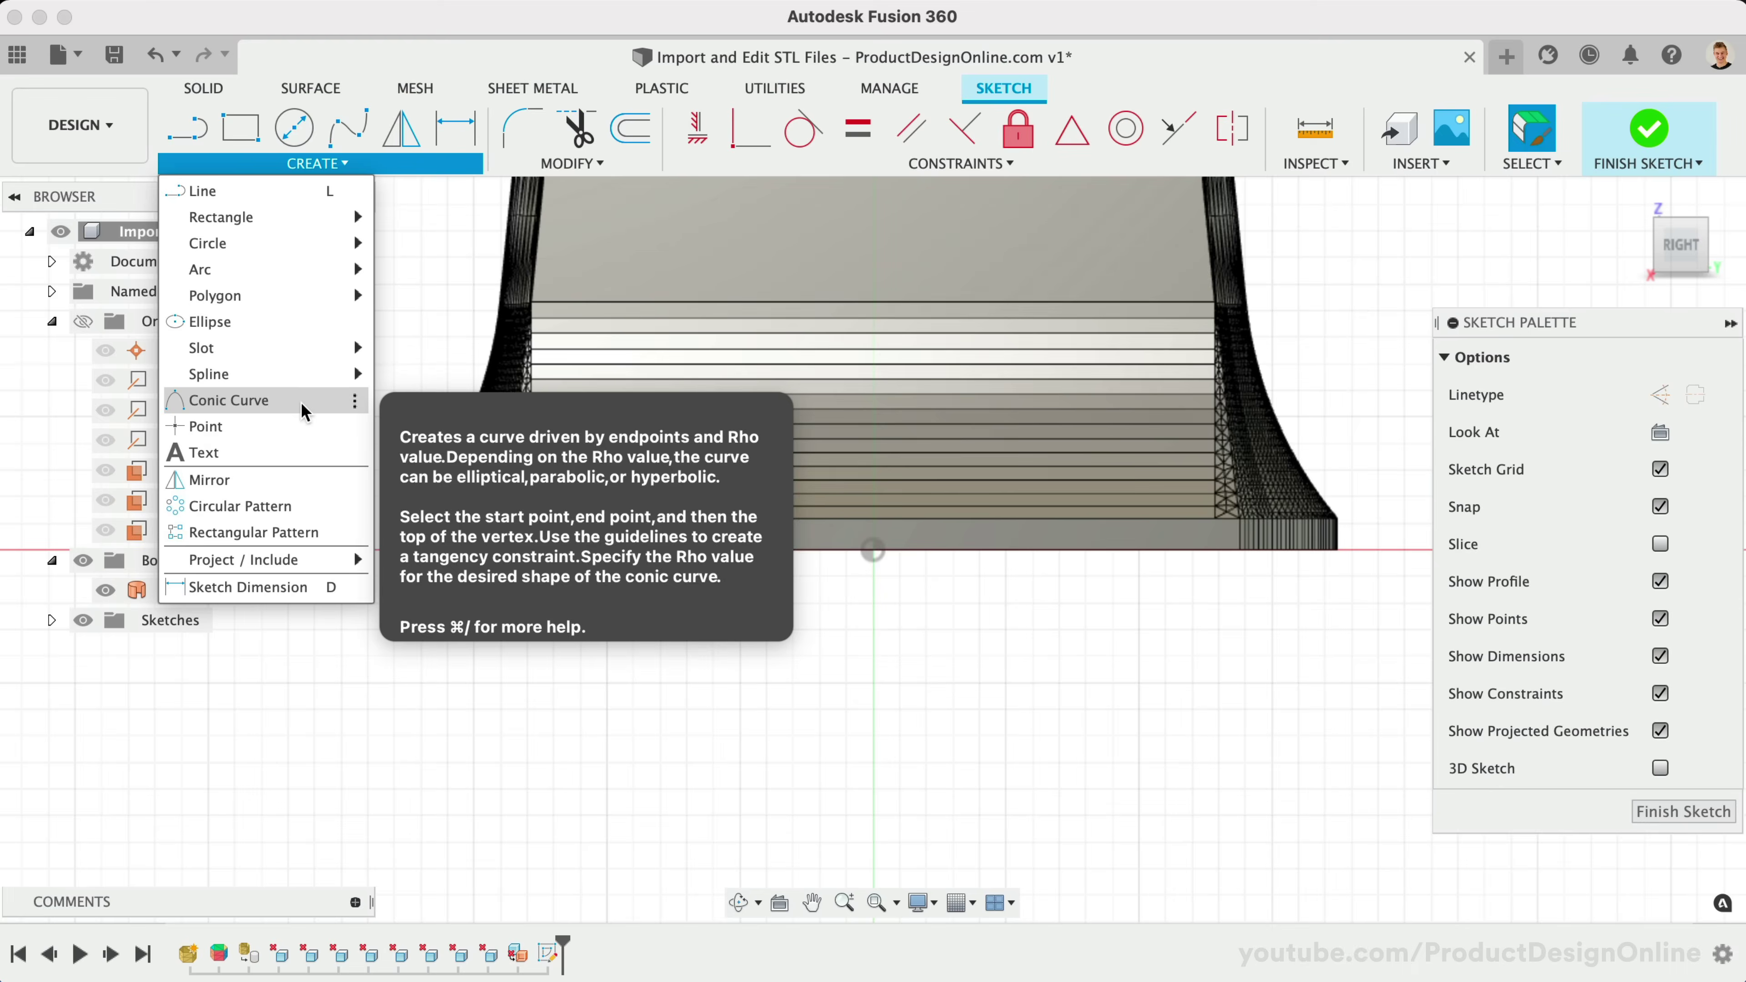
mouse_move(330, 559)
click(405, 565)
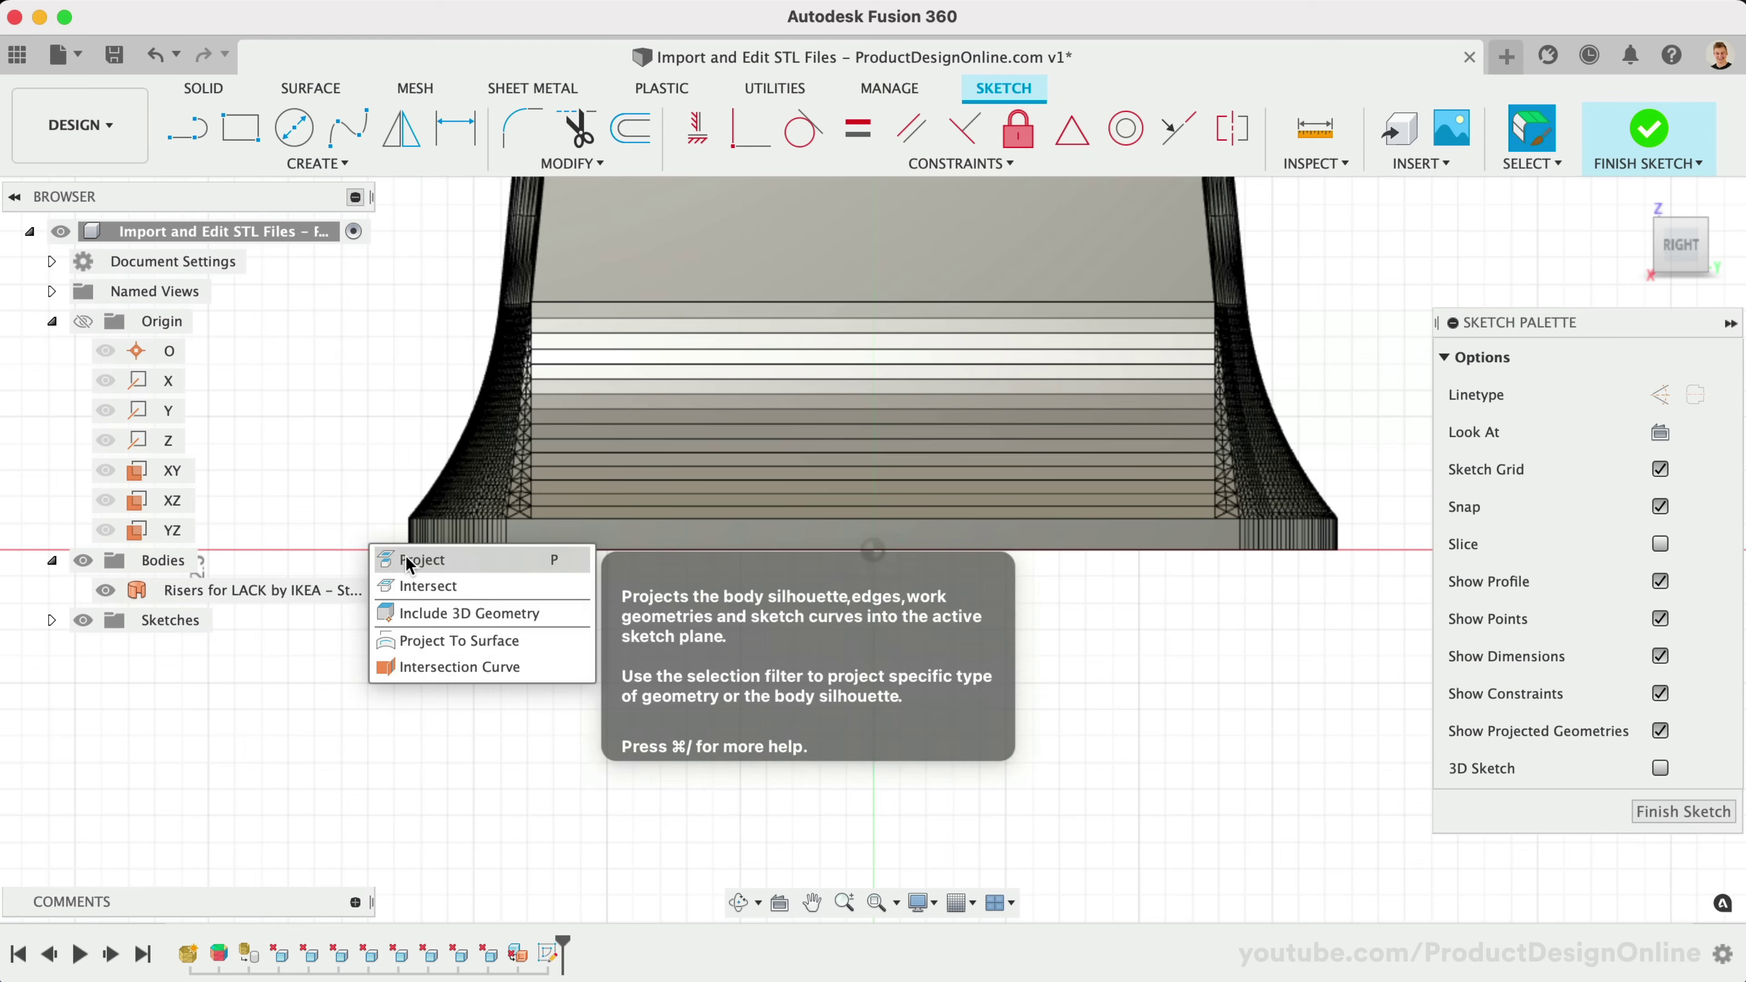
click(1655, 227)
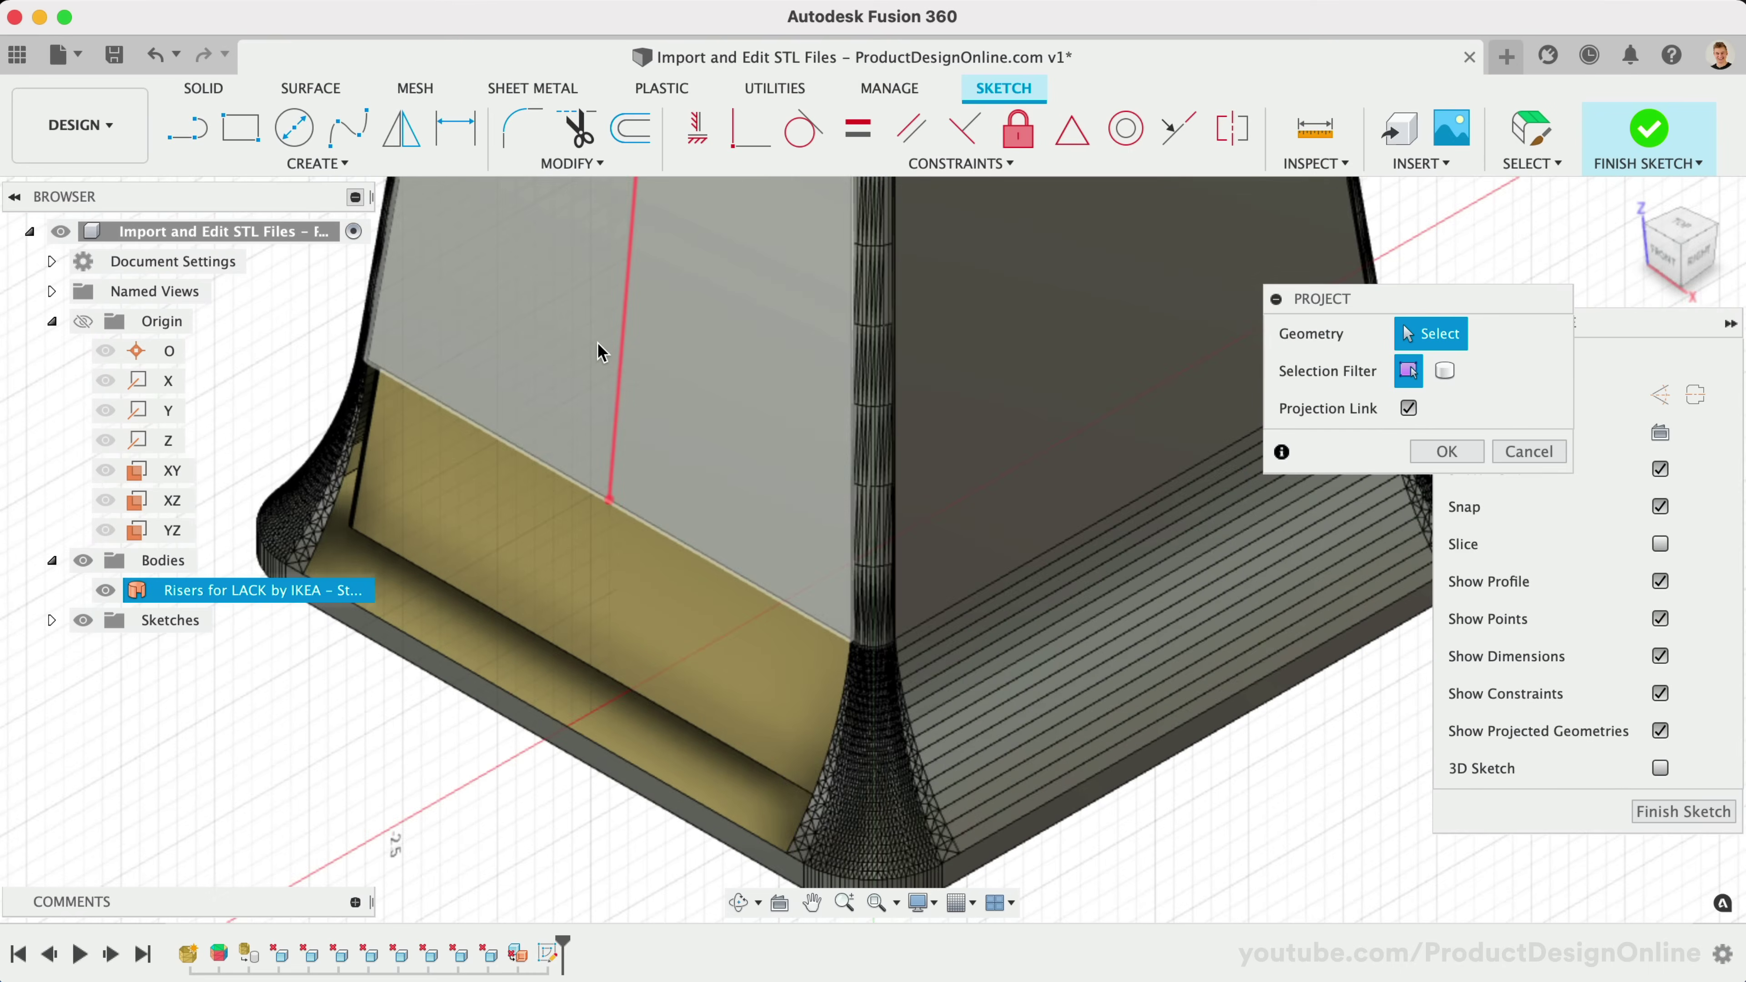
click(368, 361)
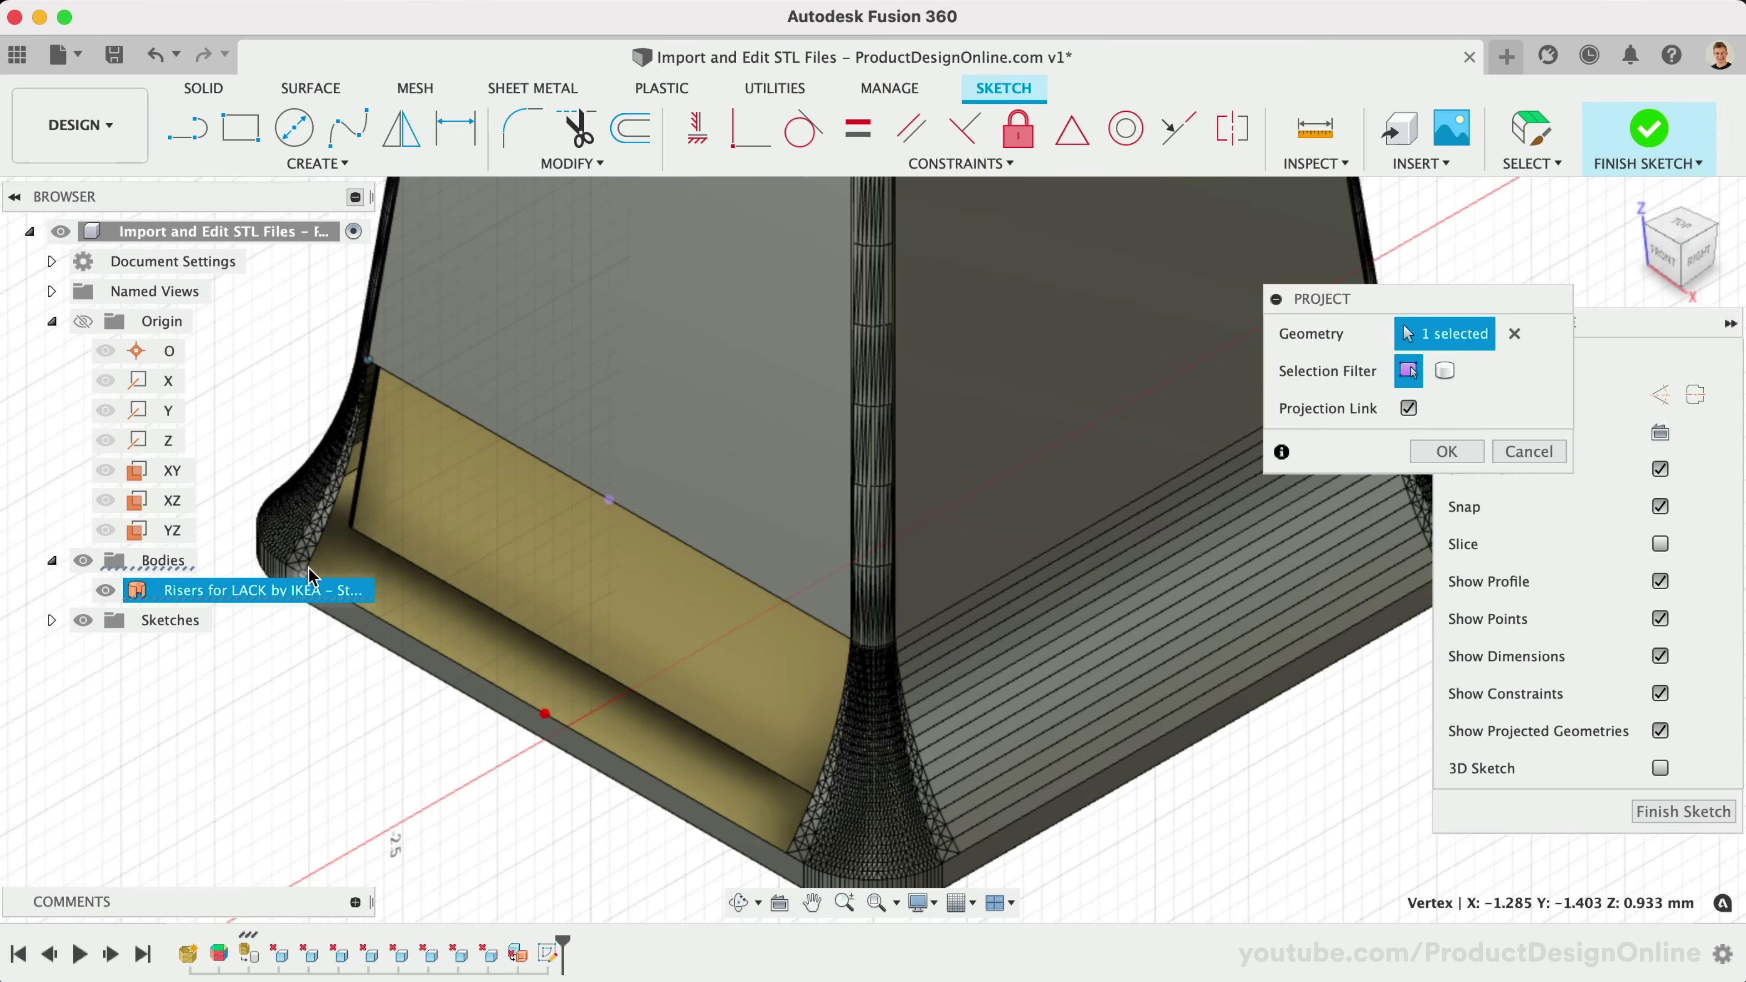
click(305, 576)
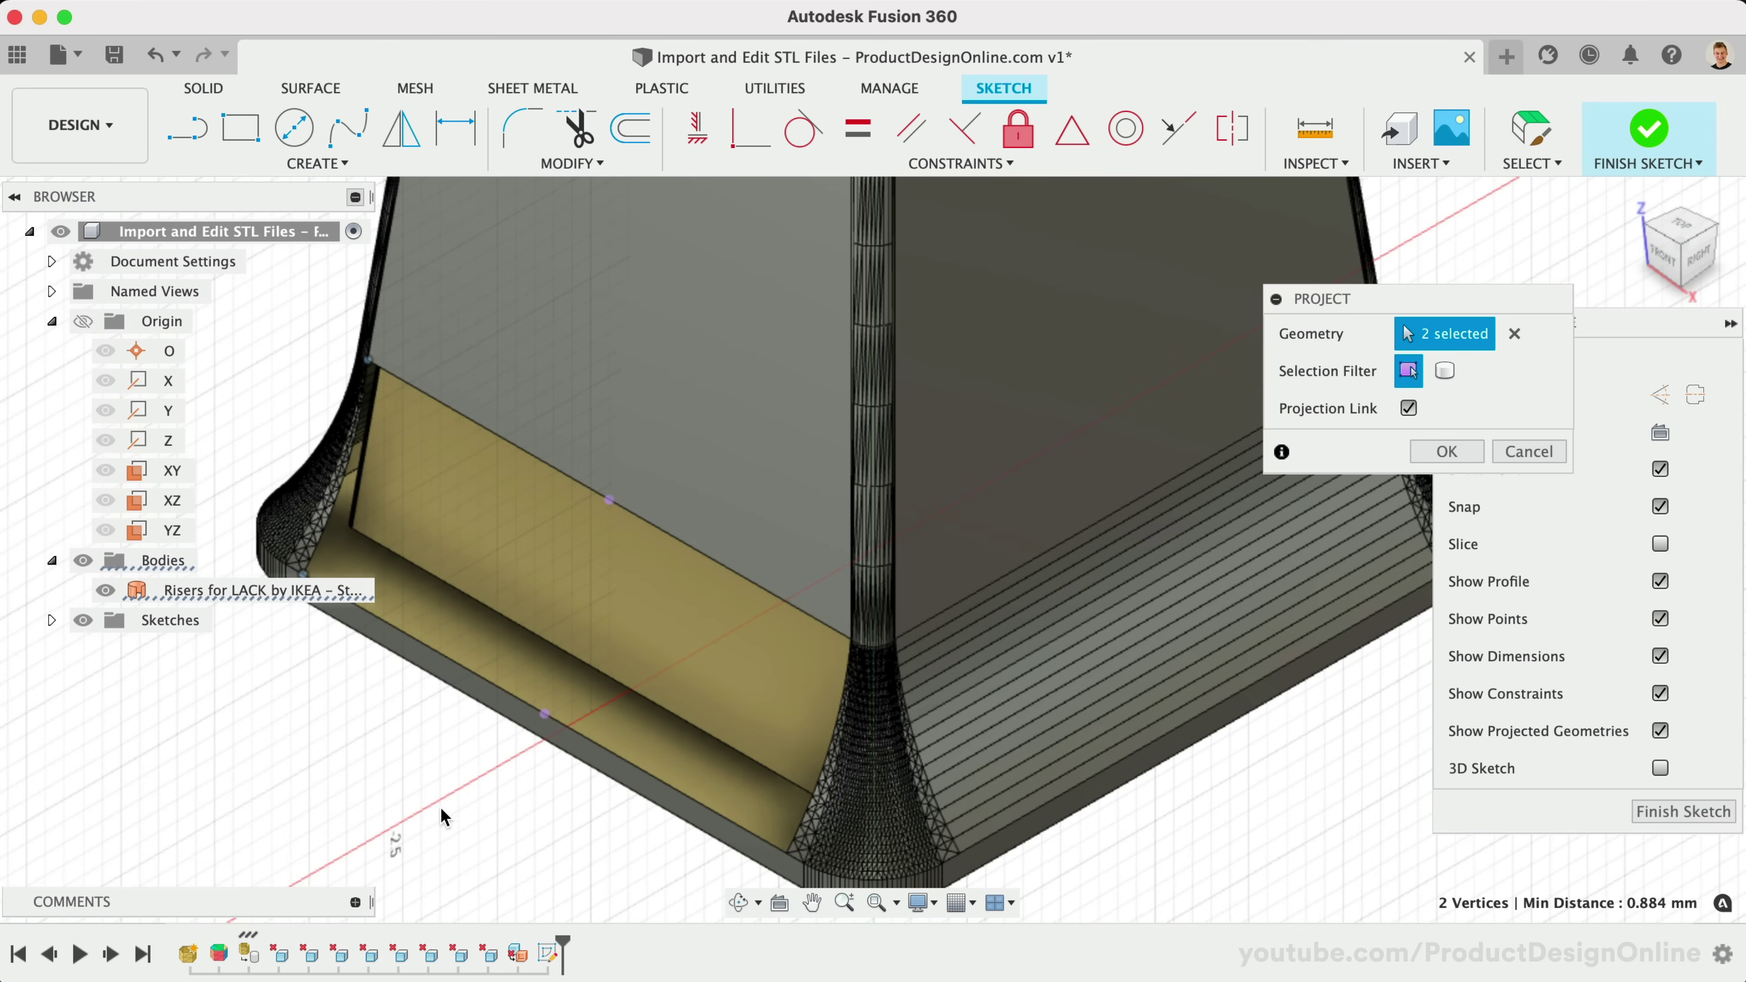
scroll(440, 810, left, 5)
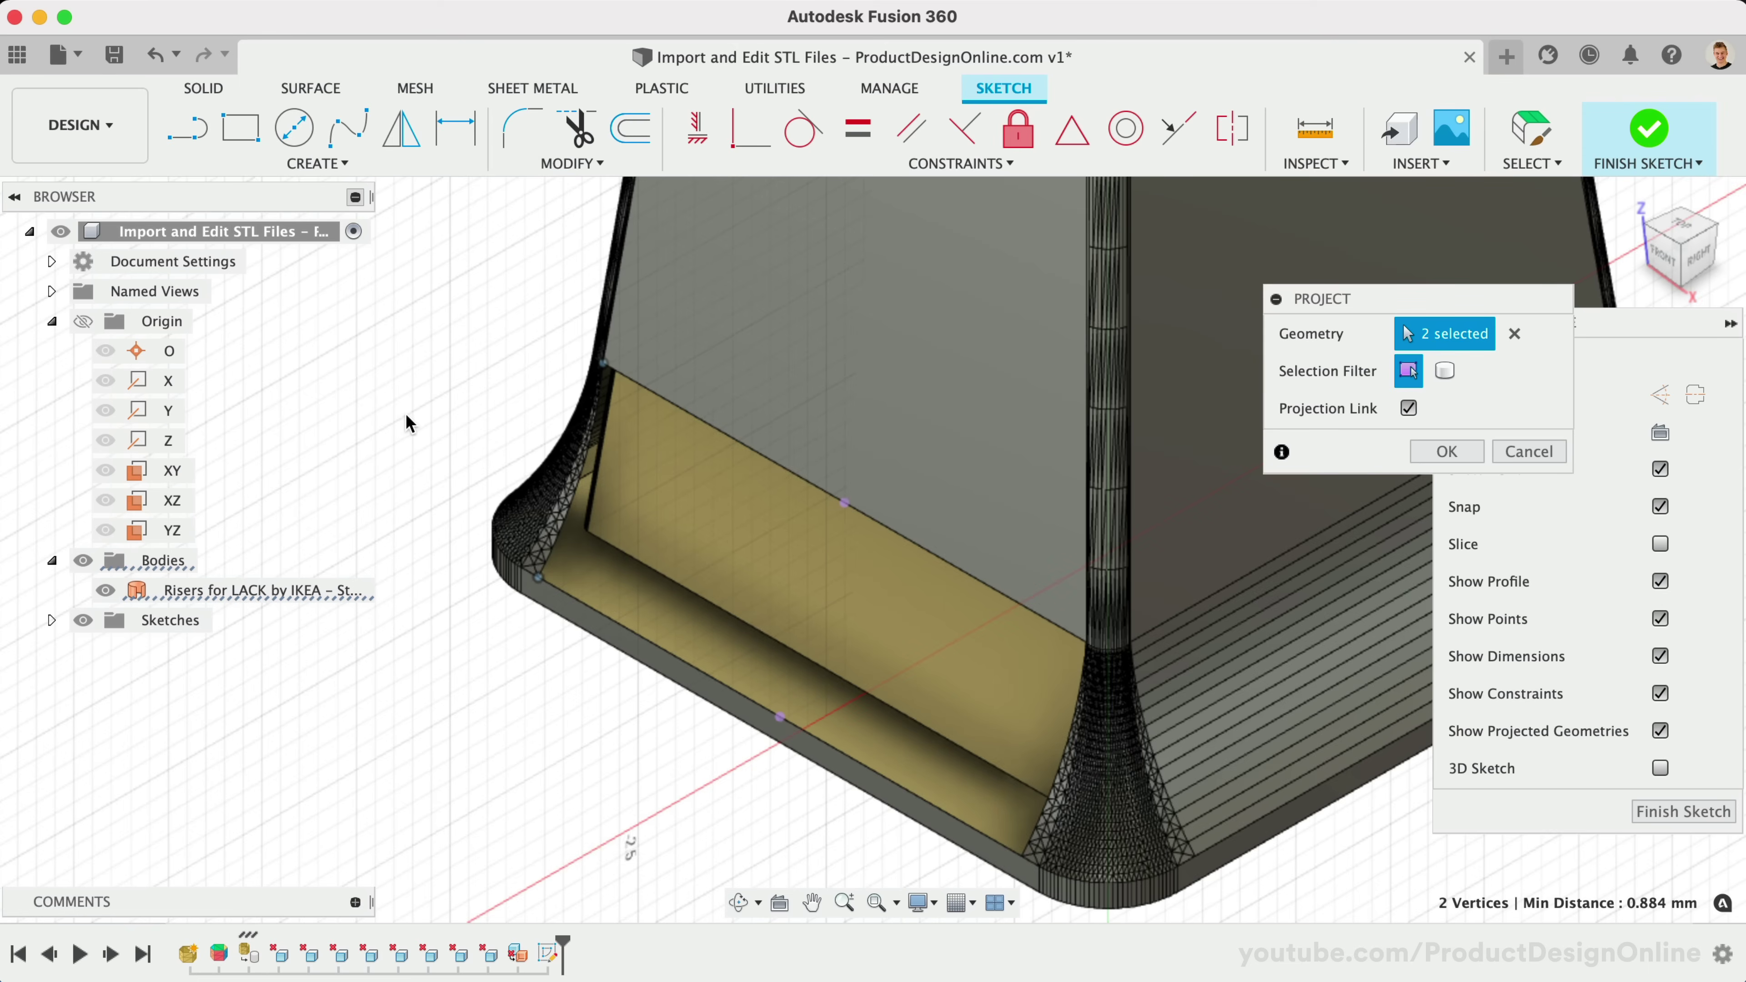
click(582, 476)
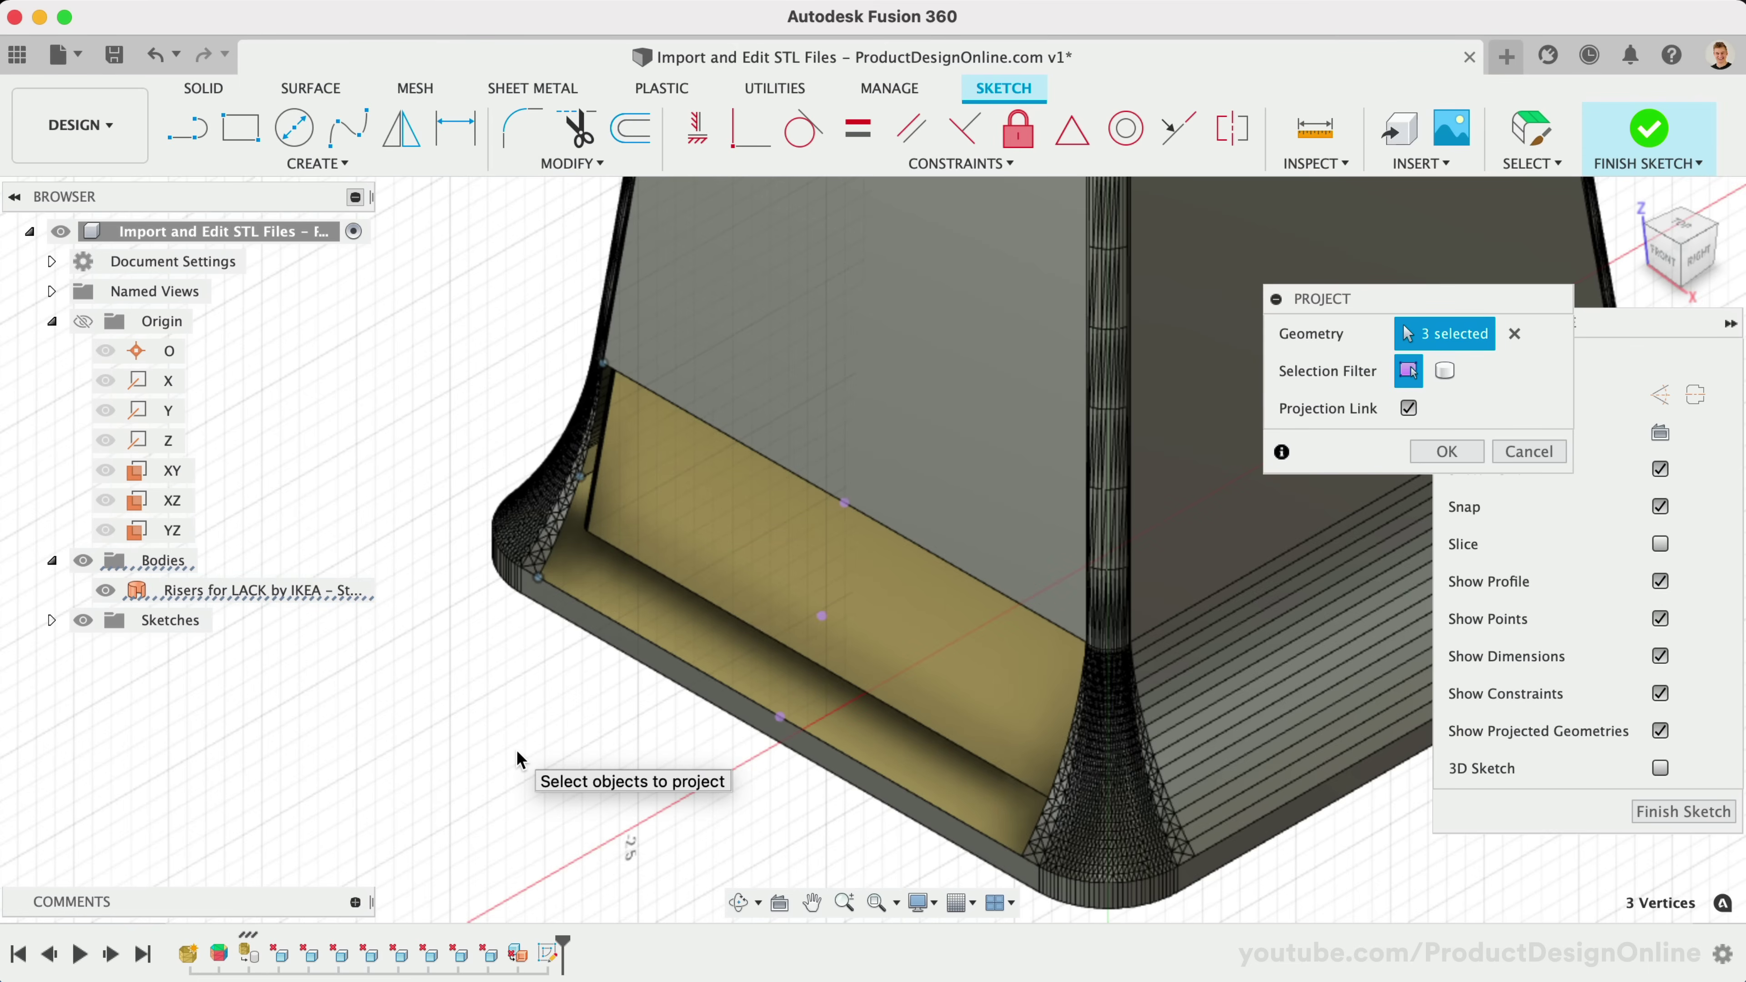
click(1456, 451)
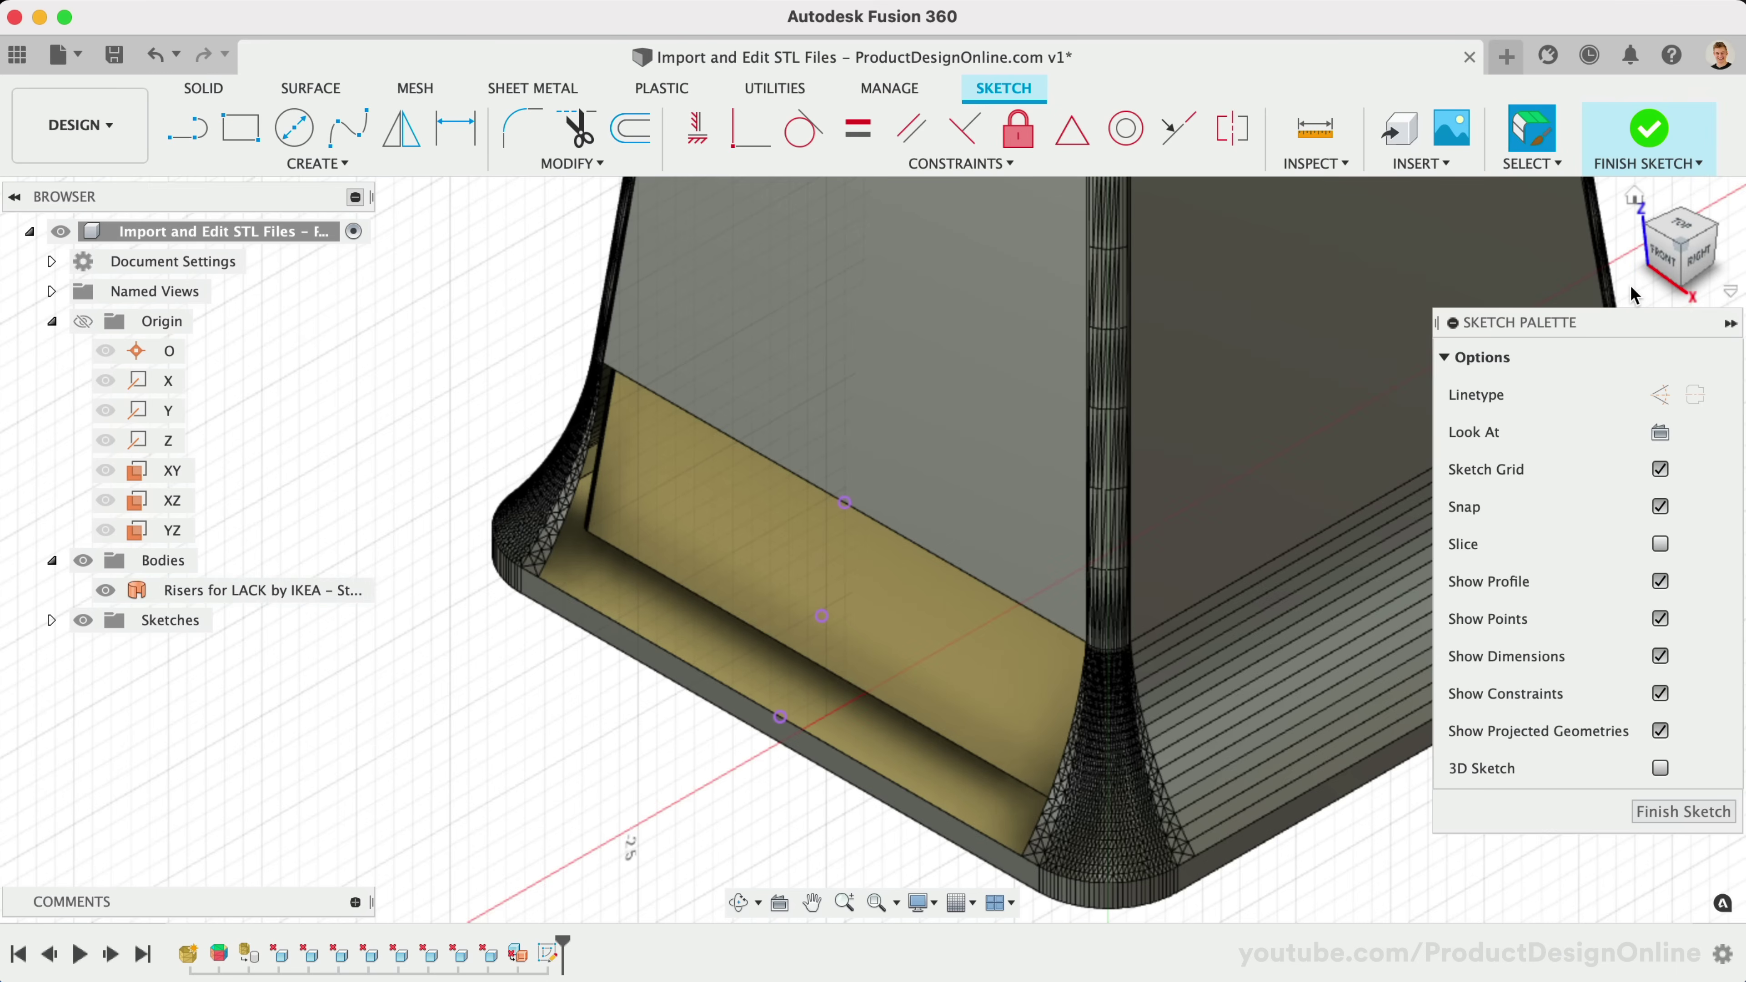
Sketch a 3-point arc from the upper projected point to the lower one, passing through the middle projected point.
middle_drag(841, 839, 807, 705)
scroll(810, 703, up, 3)
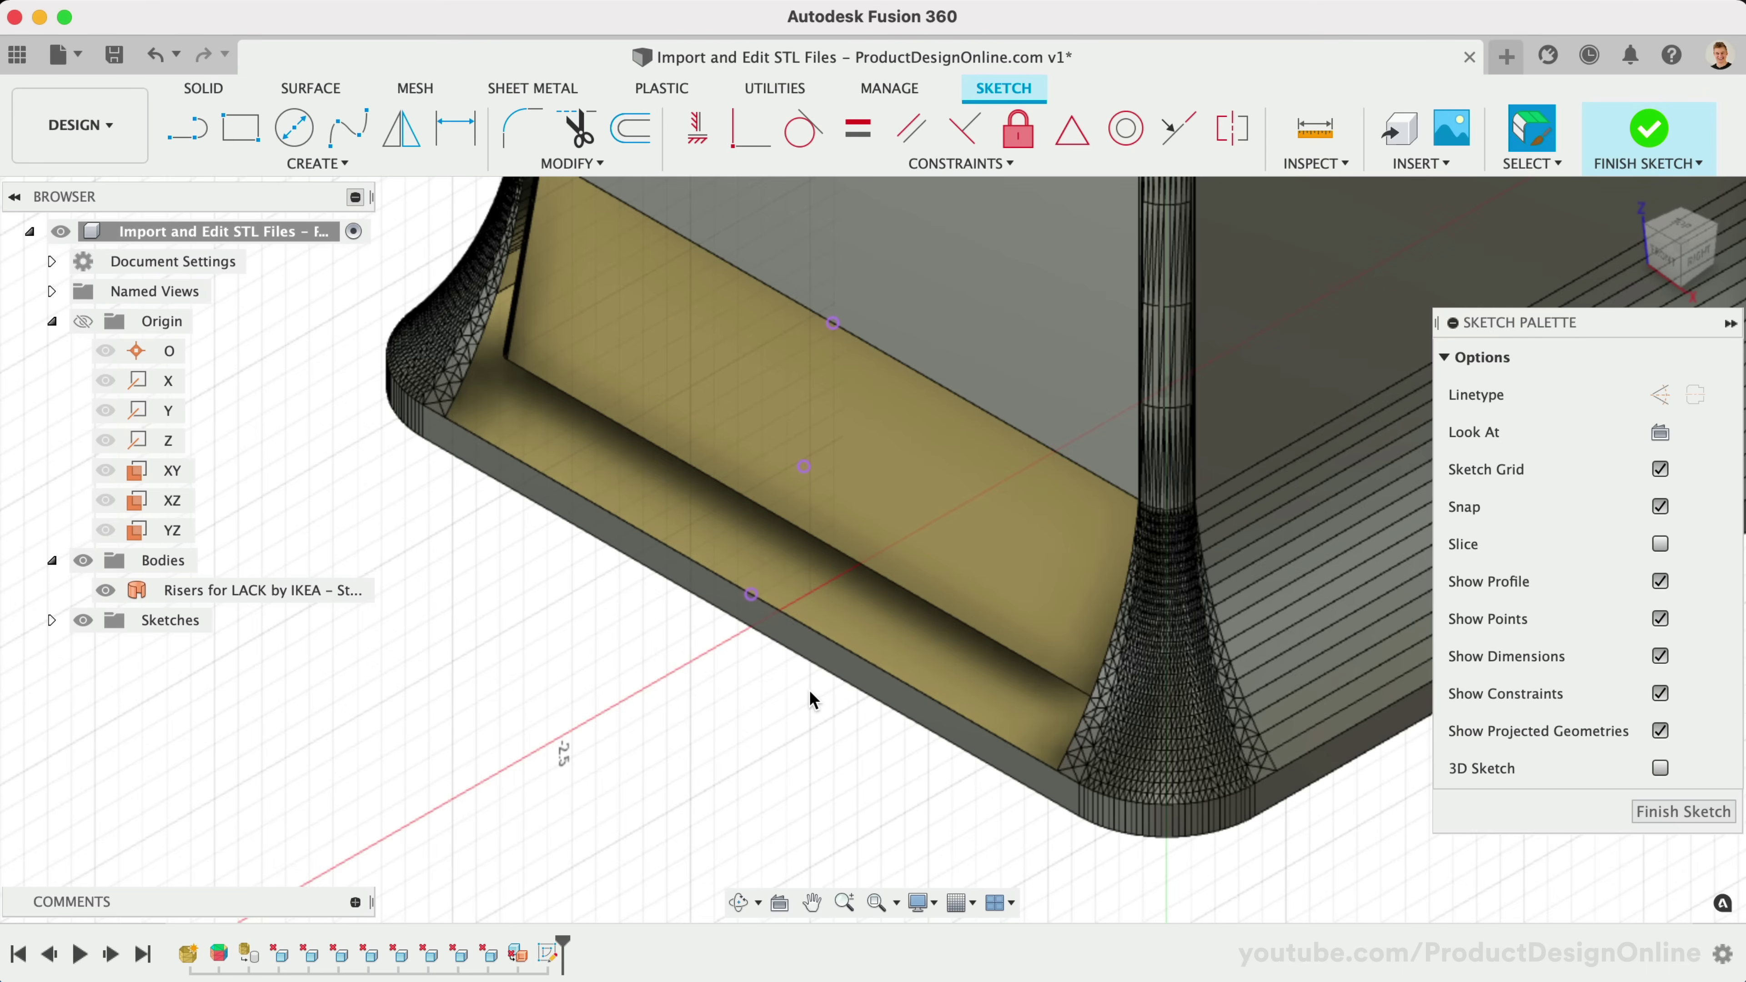
click(358, 180)
mouse_move(330, 269)
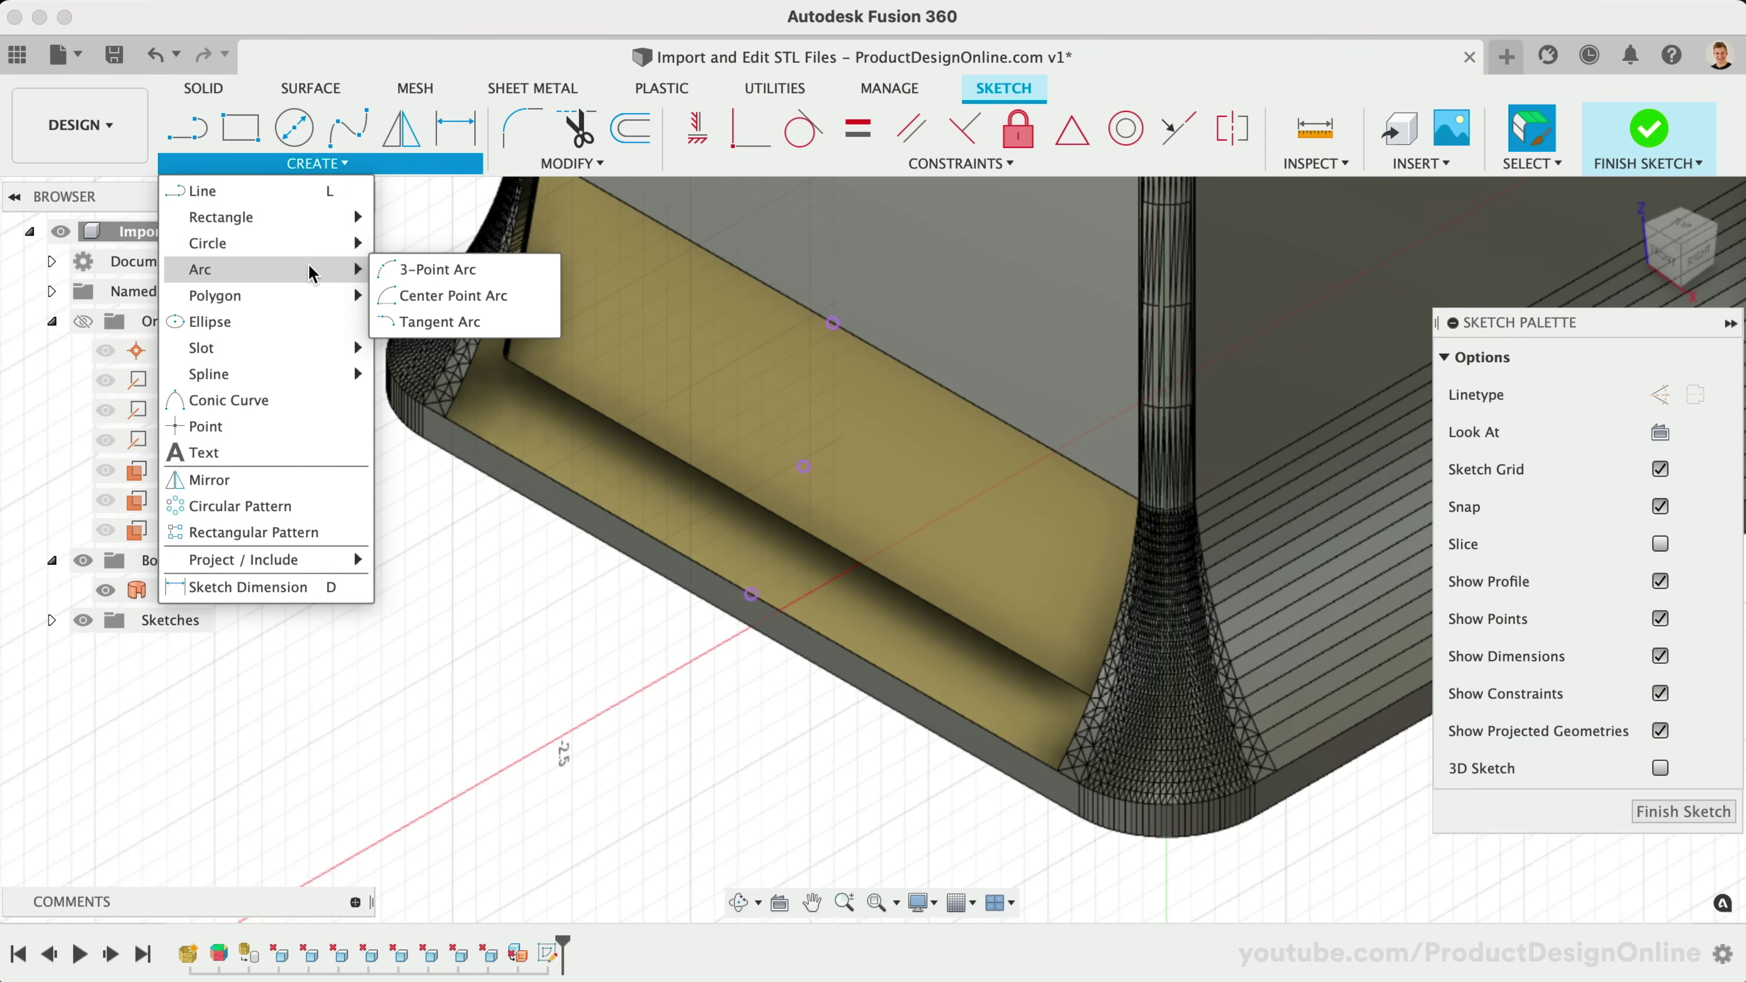
click(402, 270)
click(833, 322)
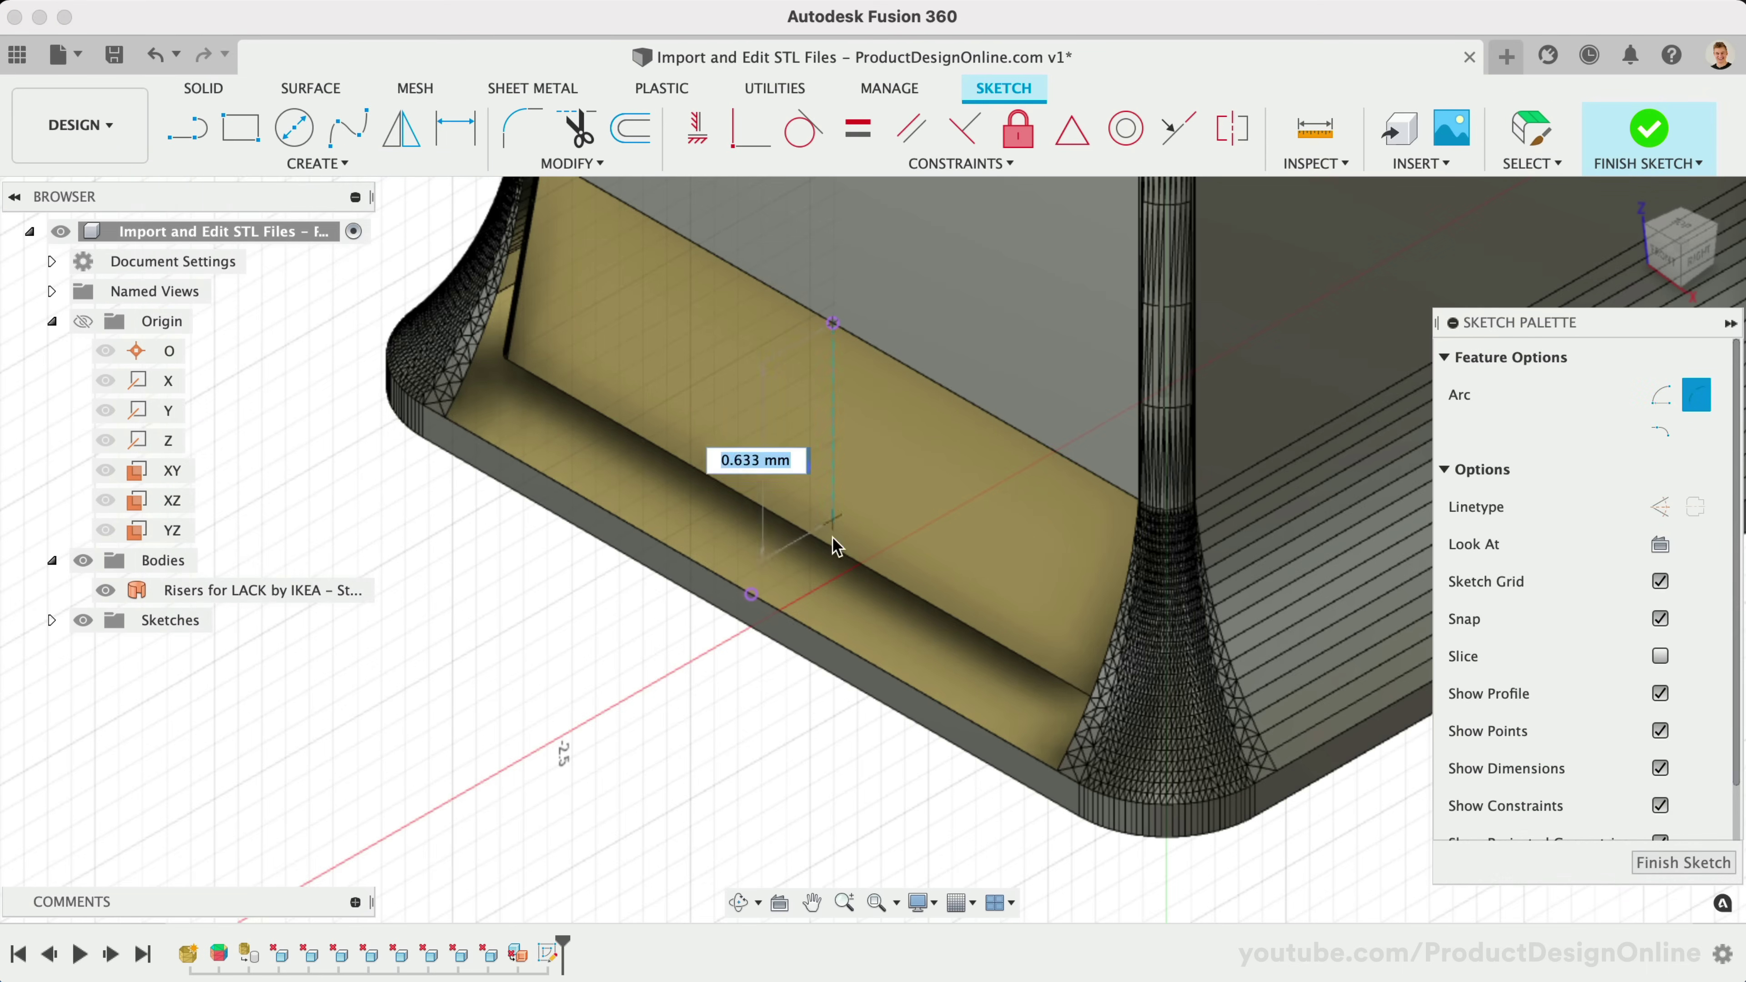
click(750, 593)
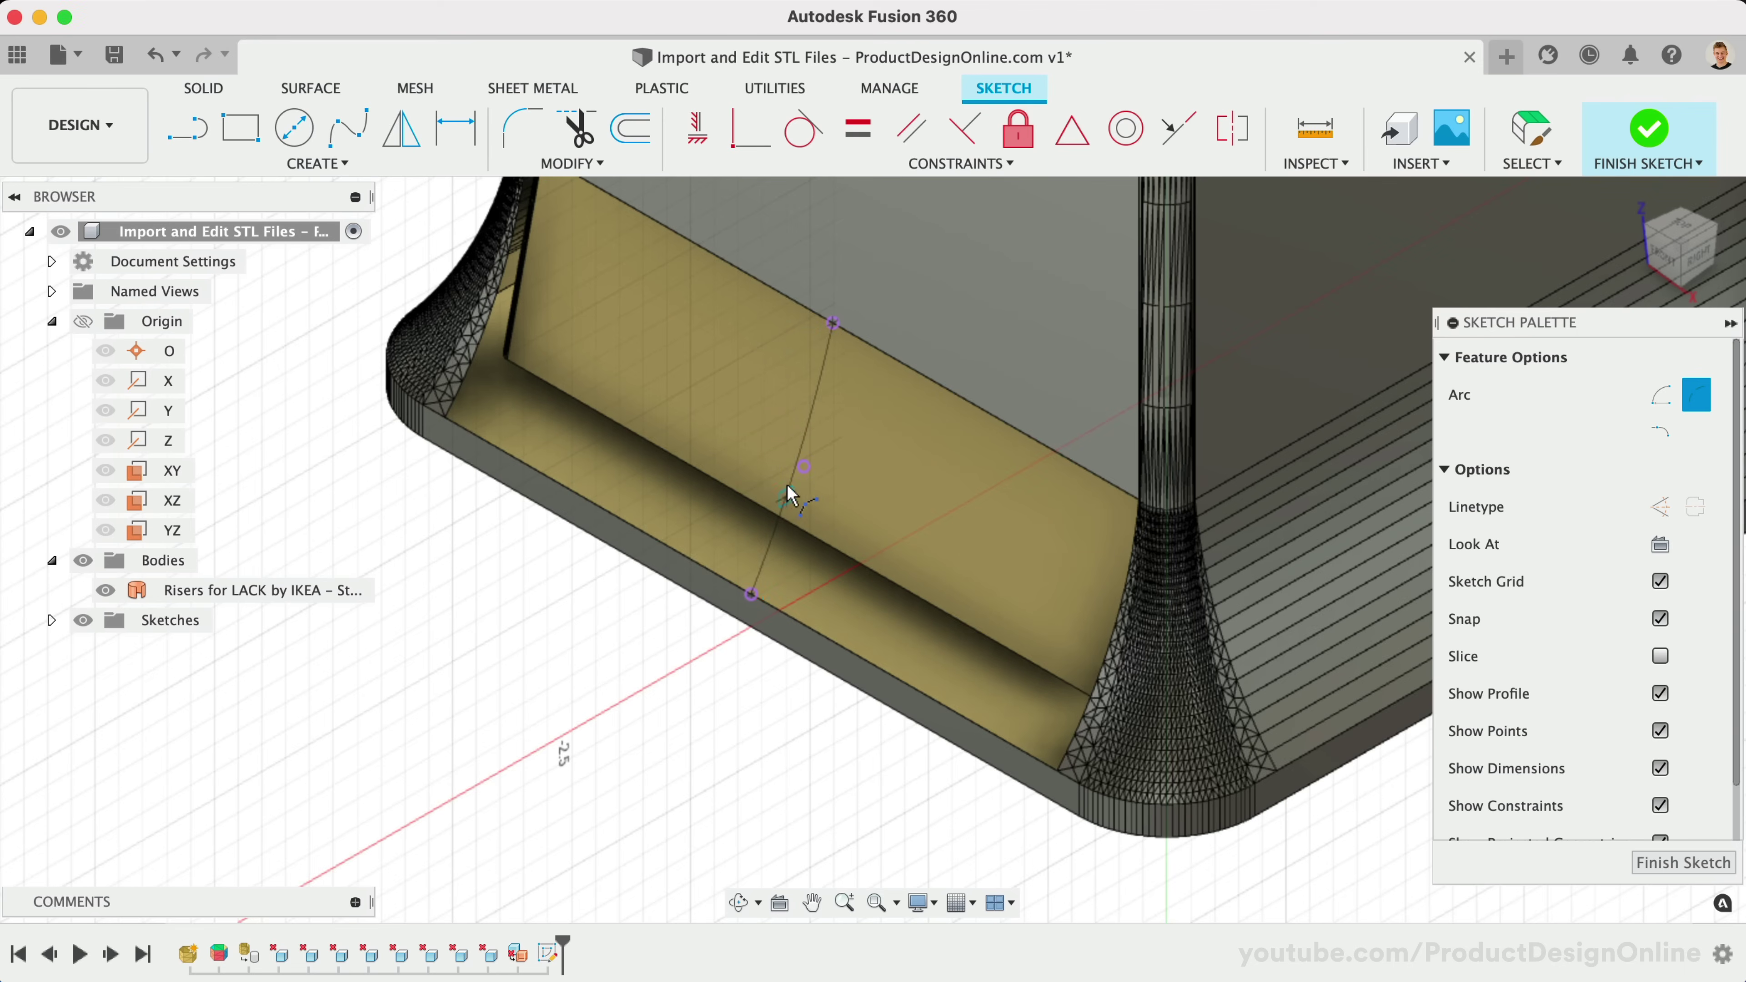
click(804, 468)
click(478, 487)
click(343, 123)
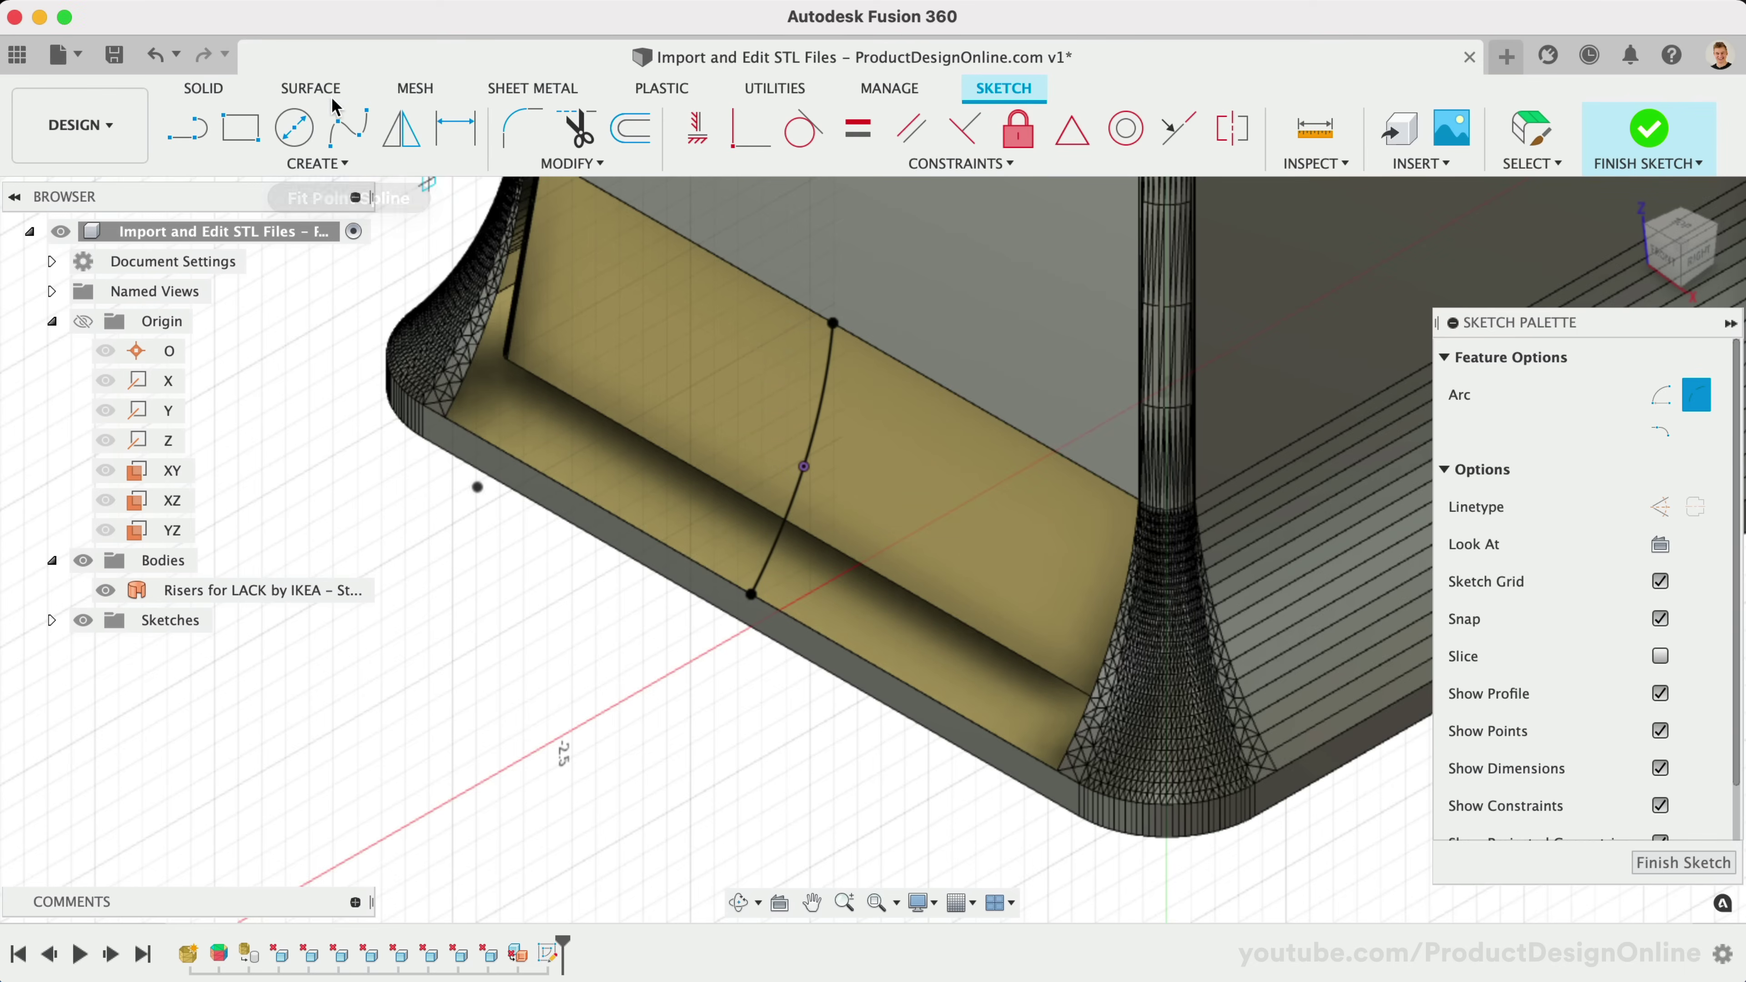
Extrude the arc symmetrically as a new surface body, 1.285 mm per side, up to the corner vertex of the front opening.
click(311, 88)
click(294, 129)
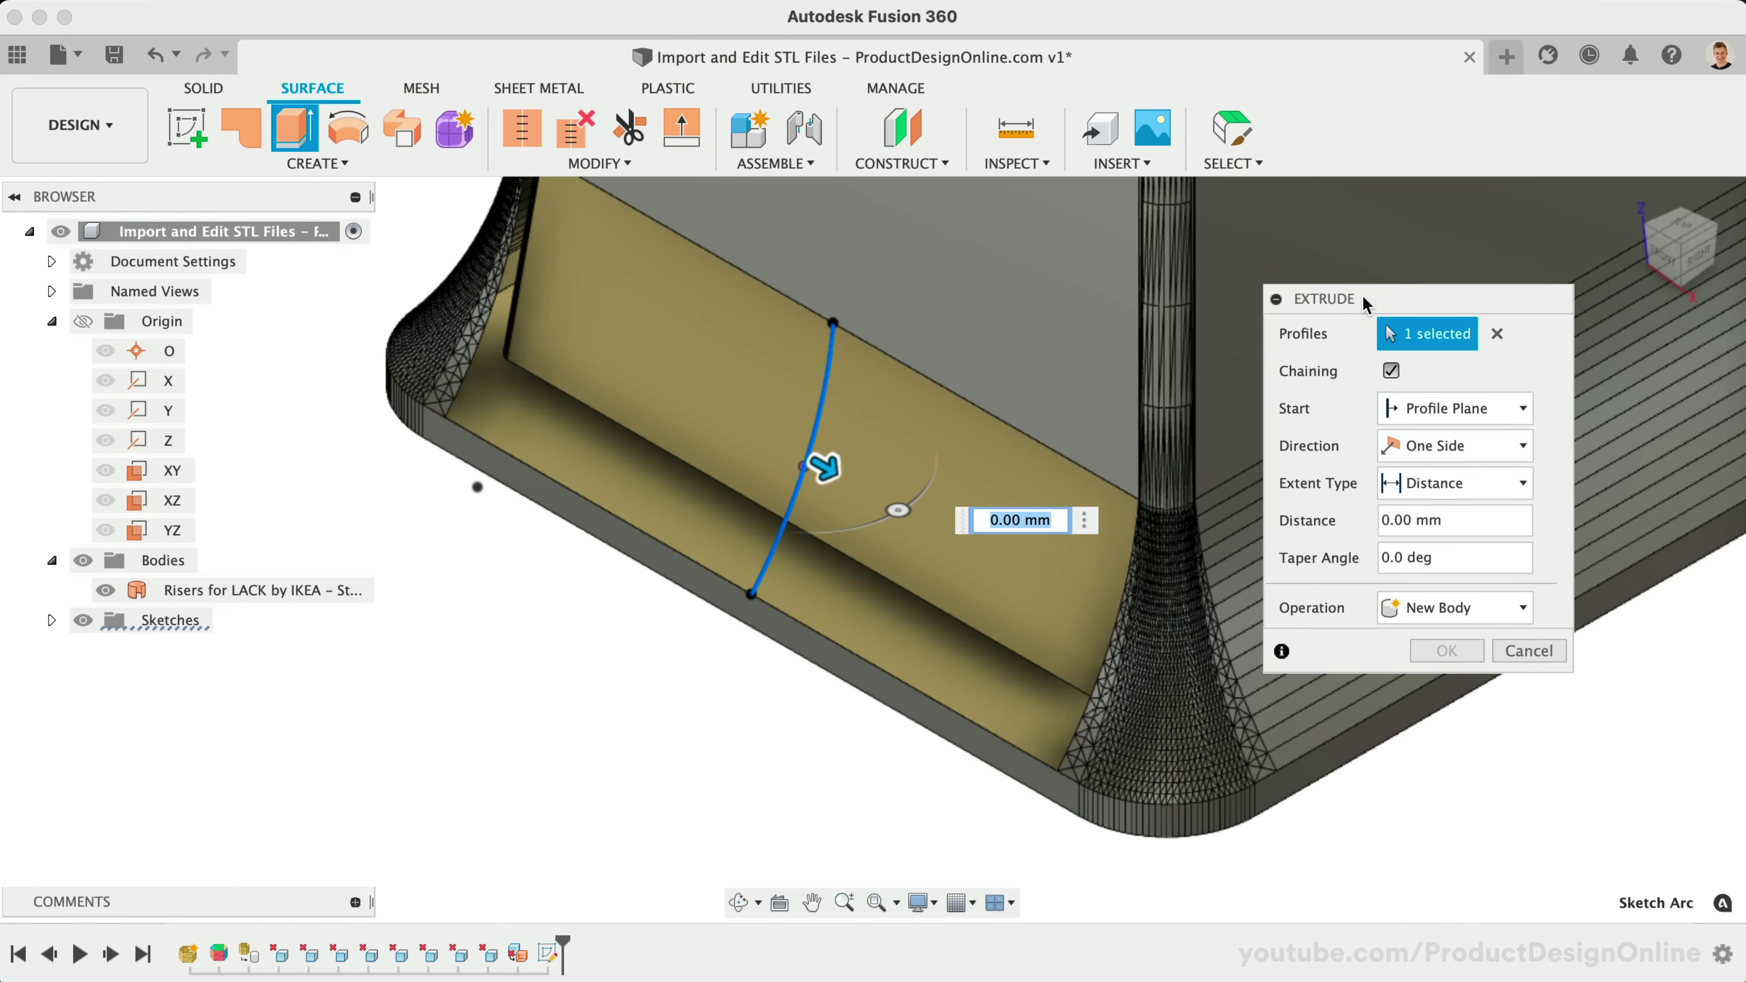
click(1441, 461)
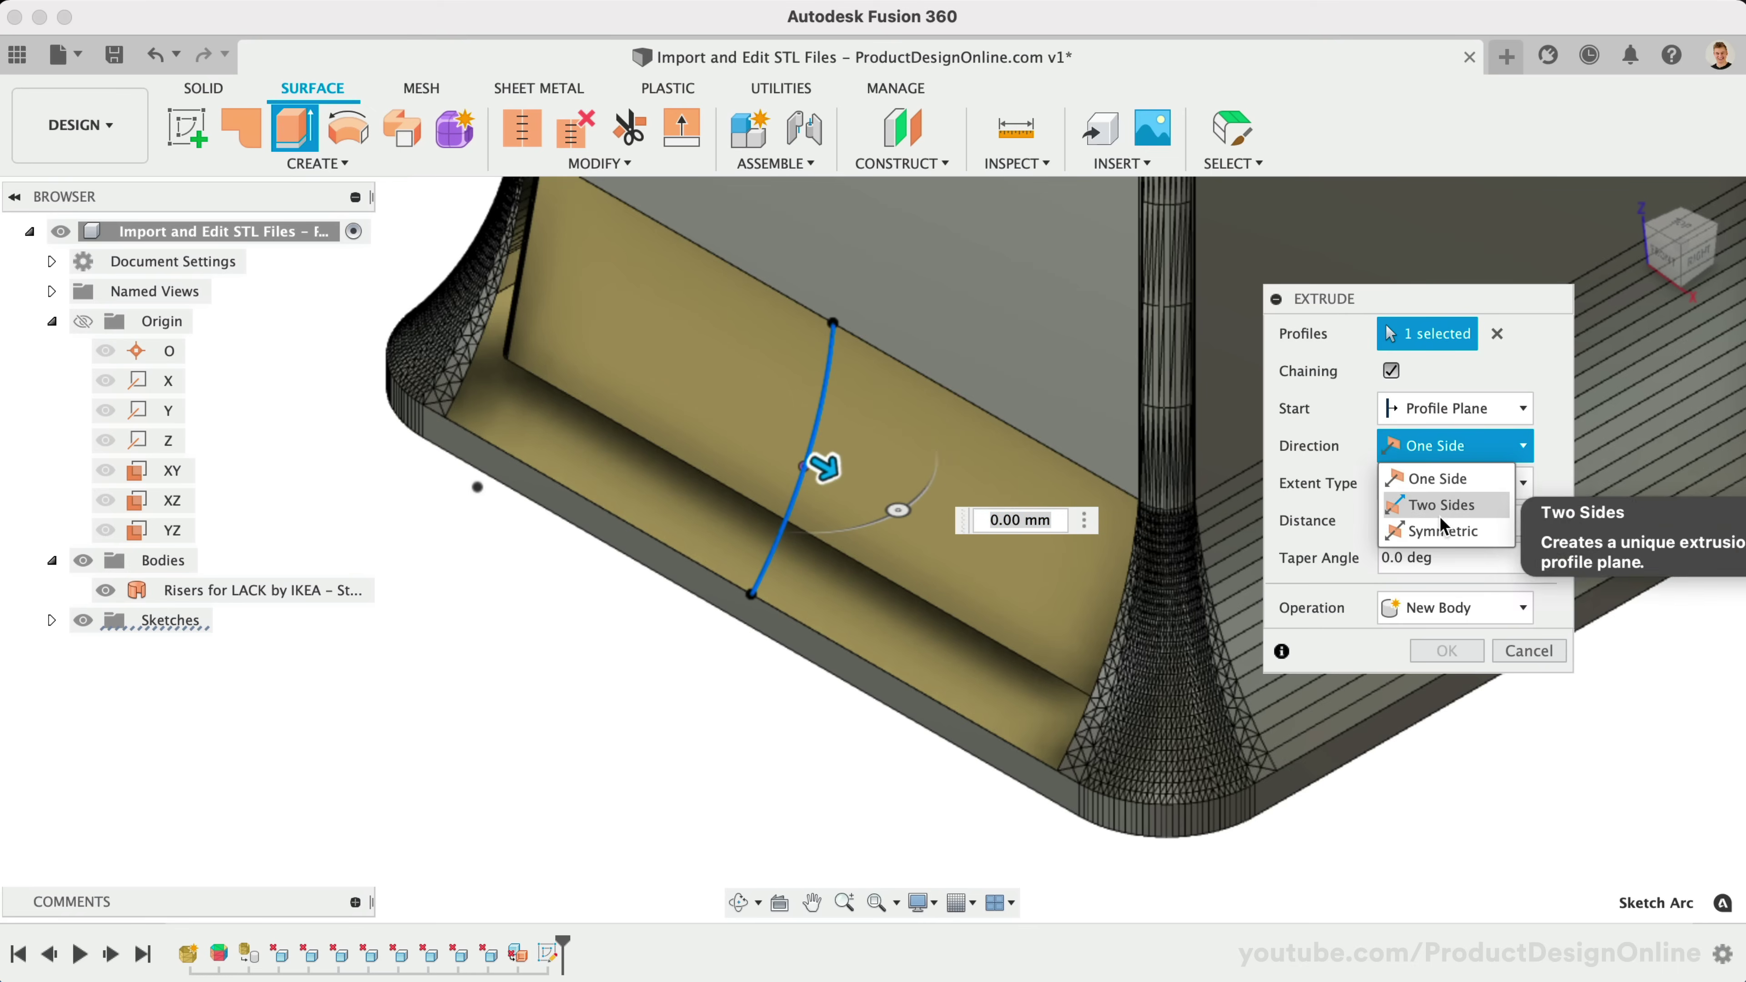
click(1350, 526)
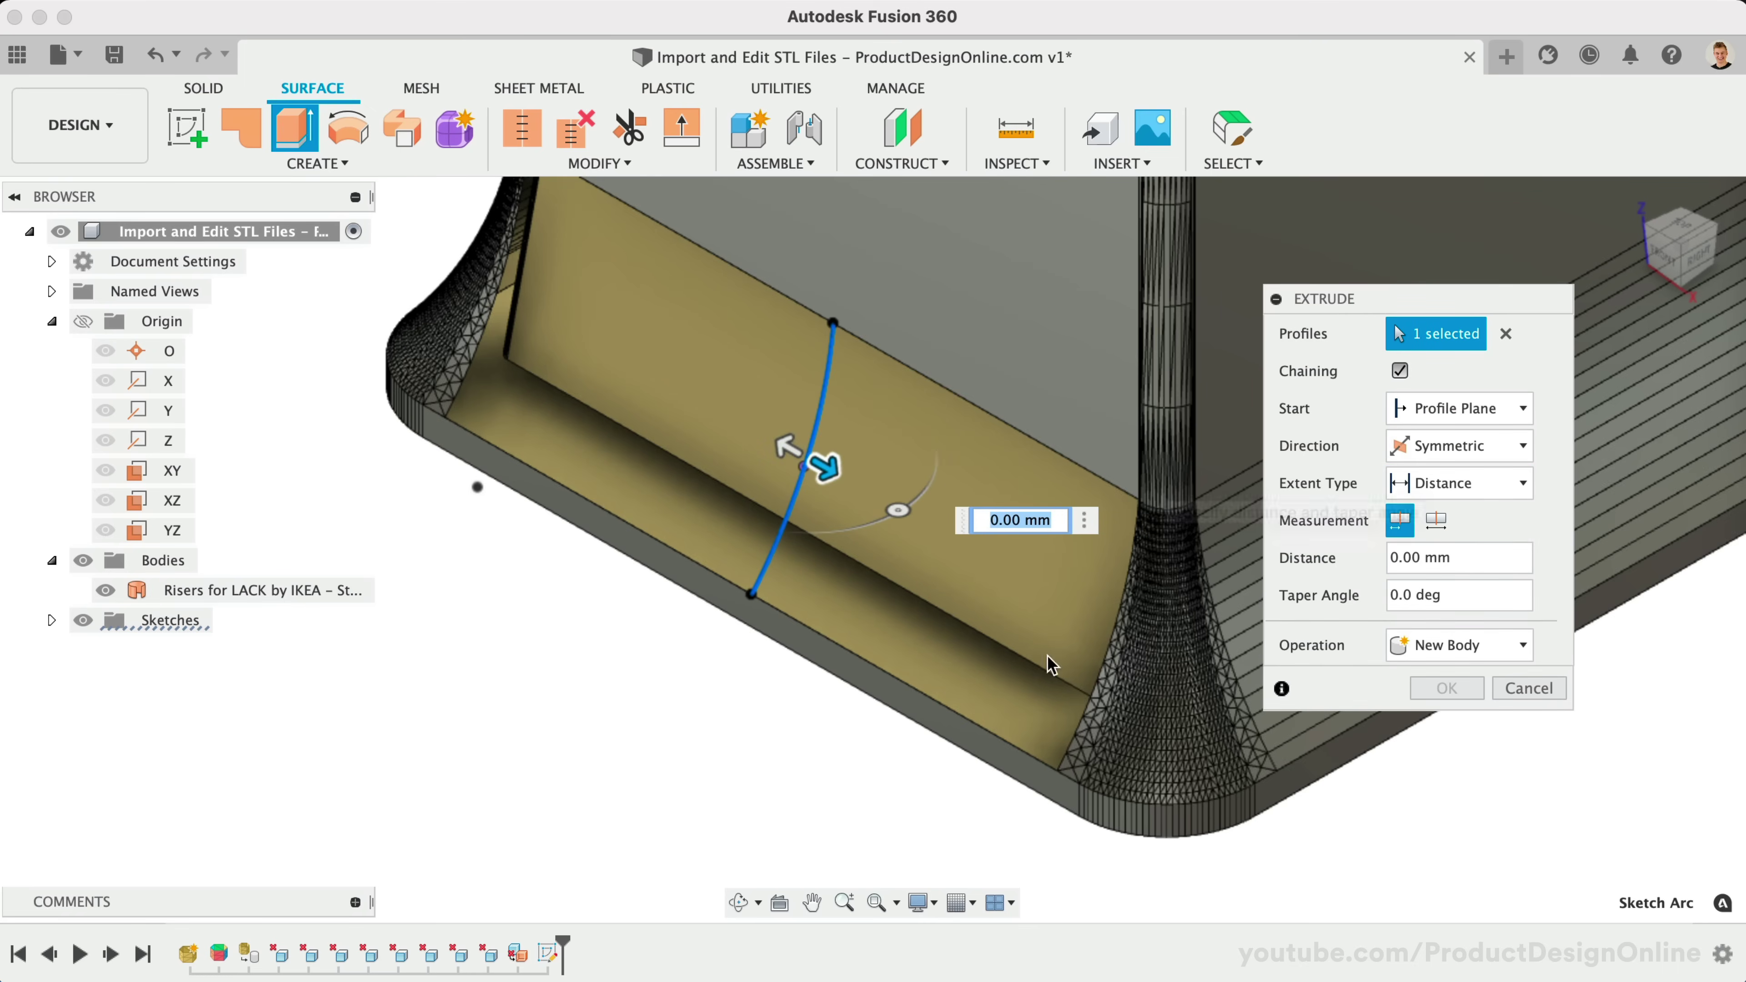
click(1056, 776)
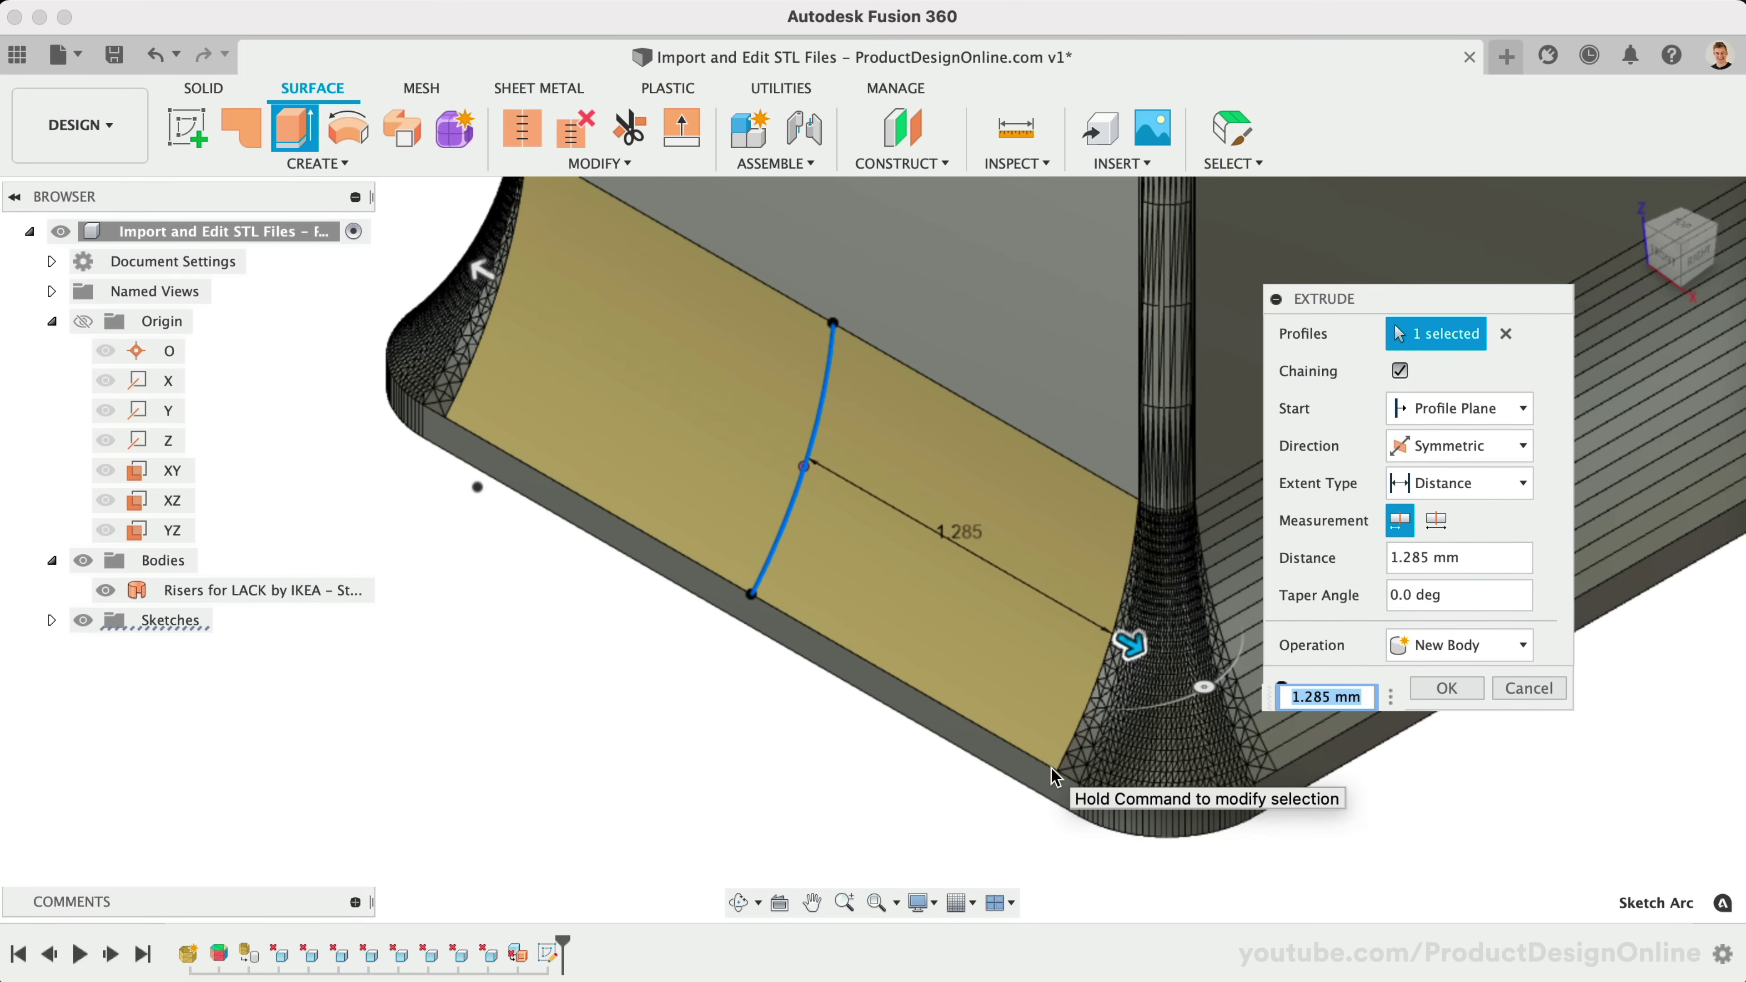
click(1458, 692)
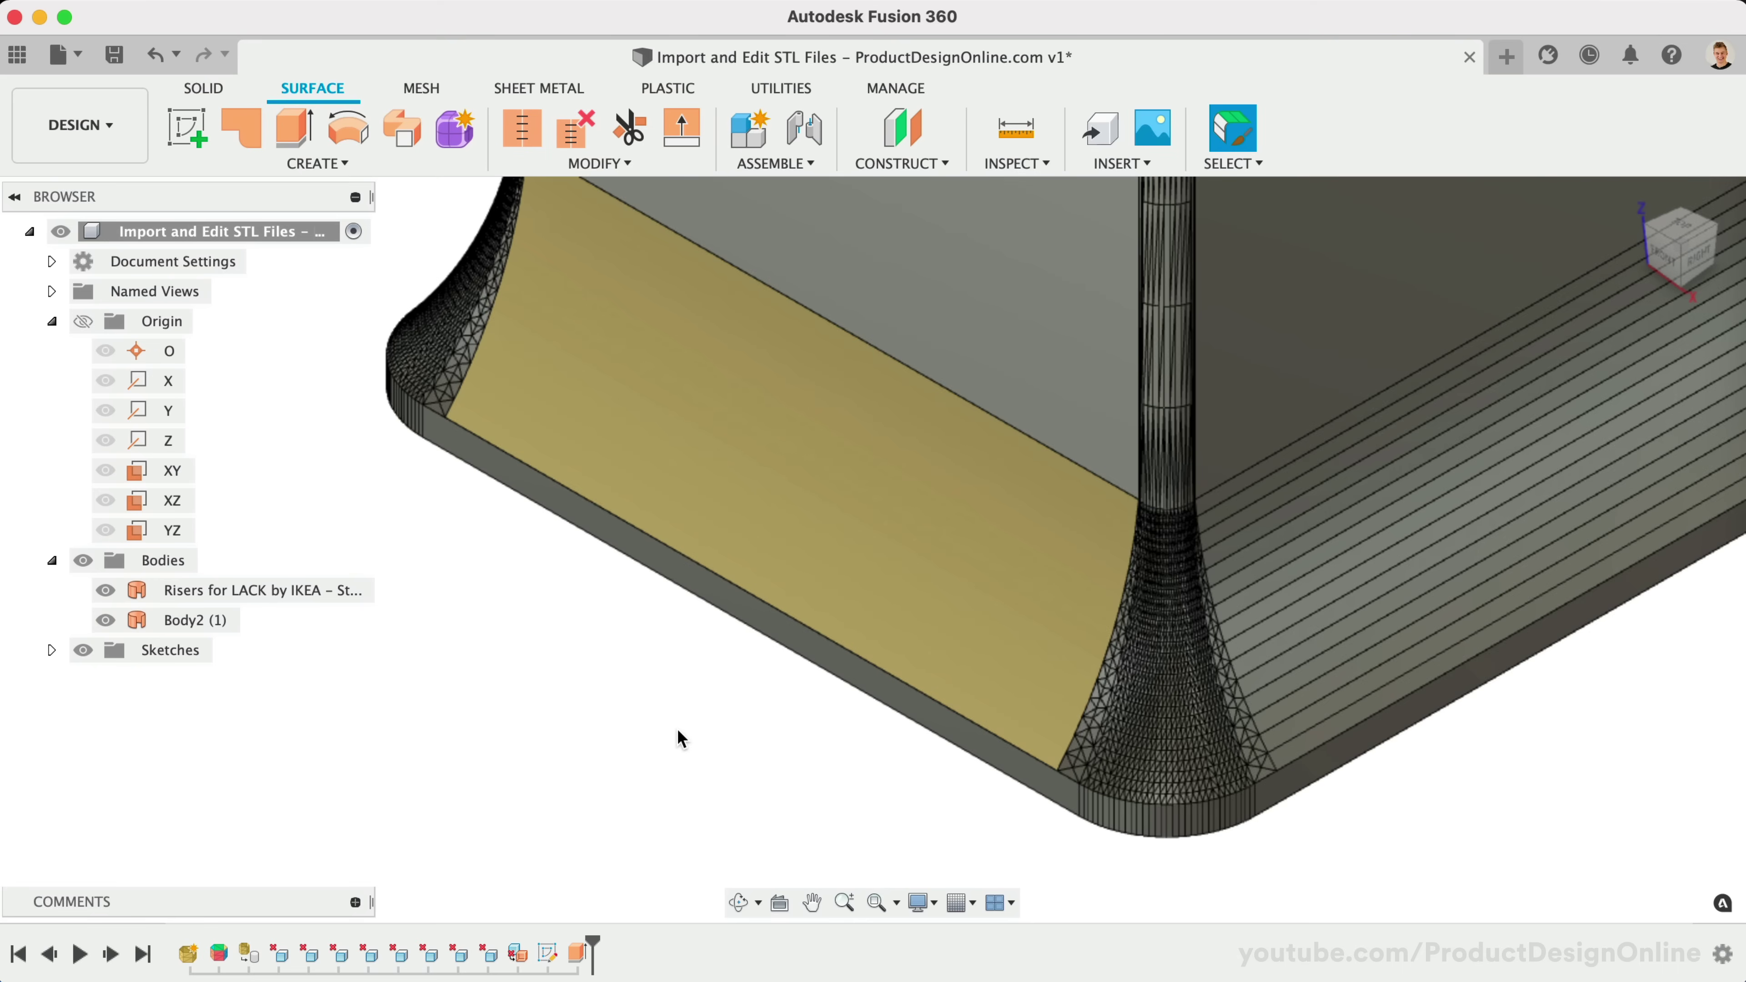
Reverse the normal of the new curved surface on the front of the base.
click(595, 399)
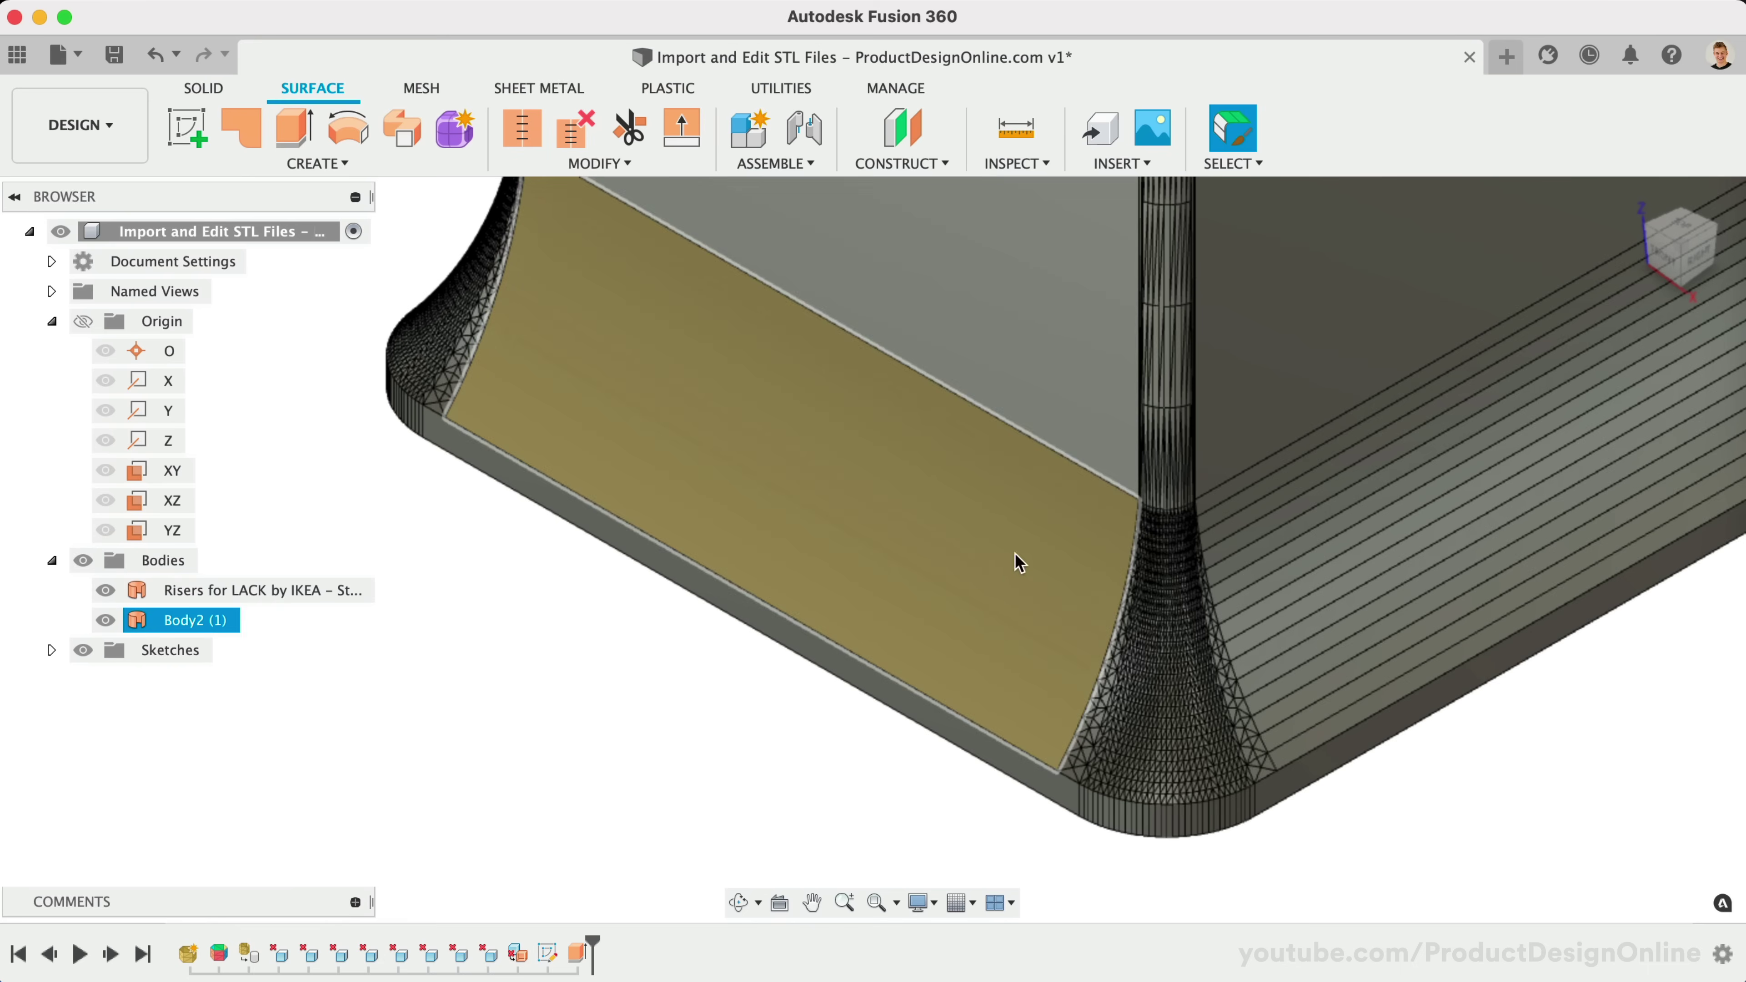
click(608, 793)
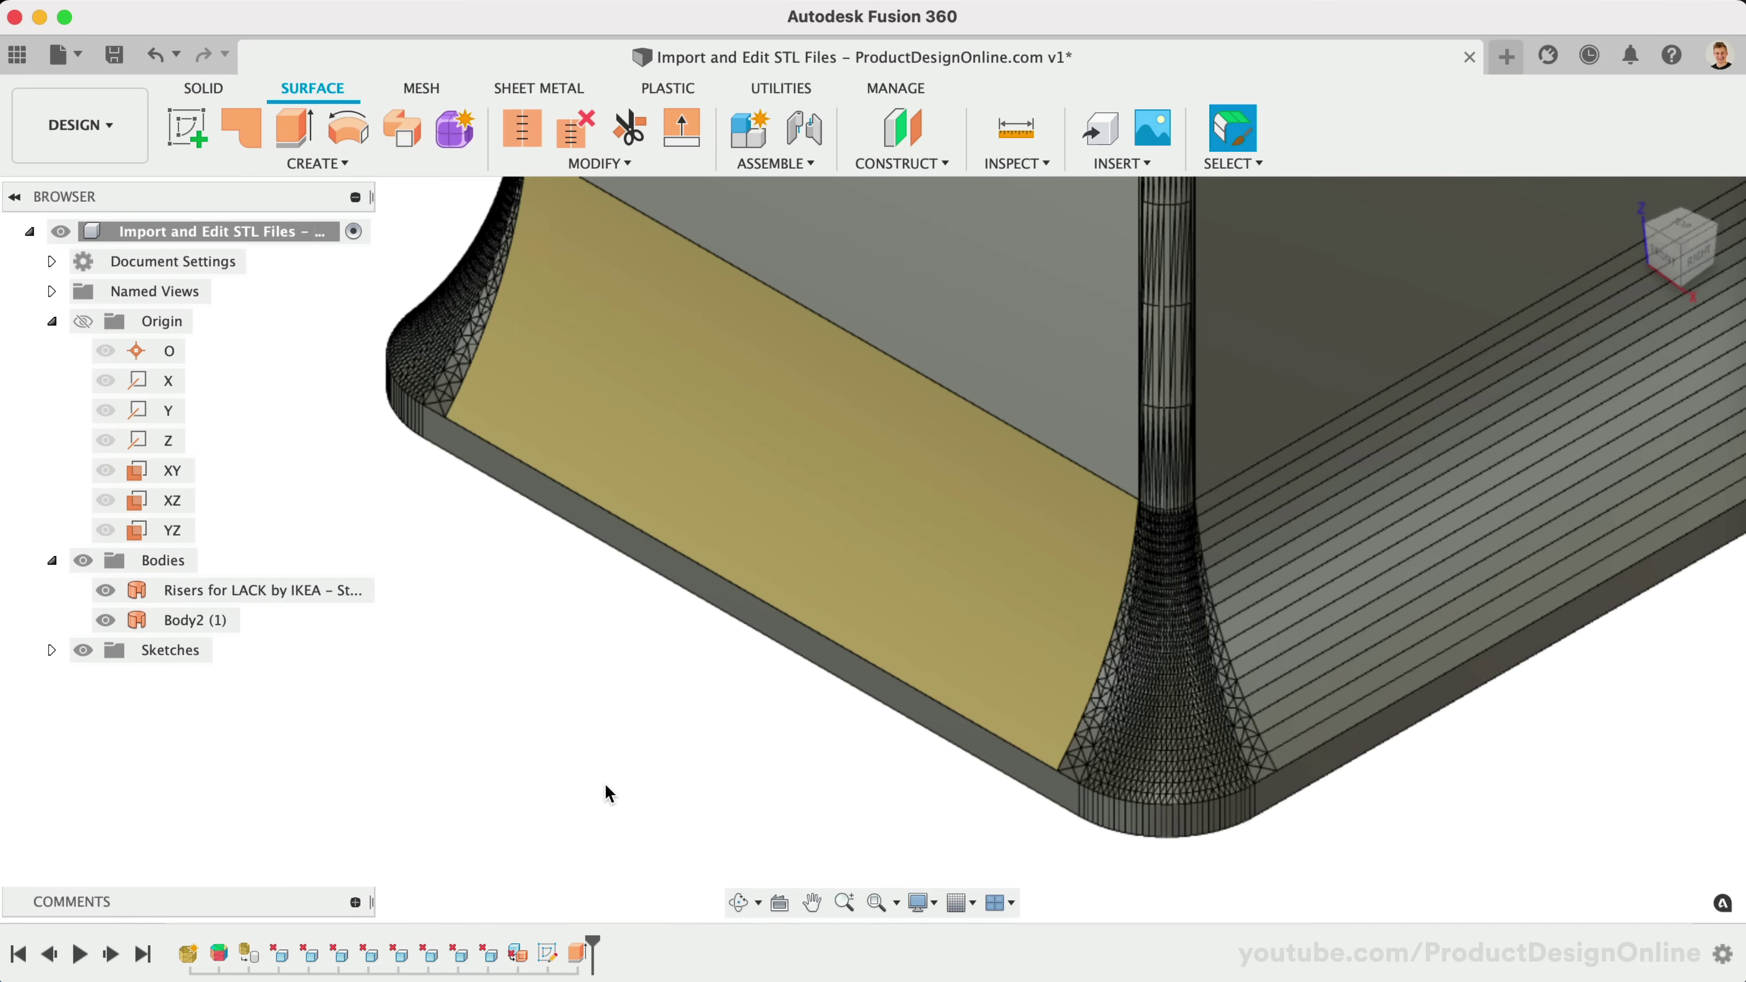
click(565, 165)
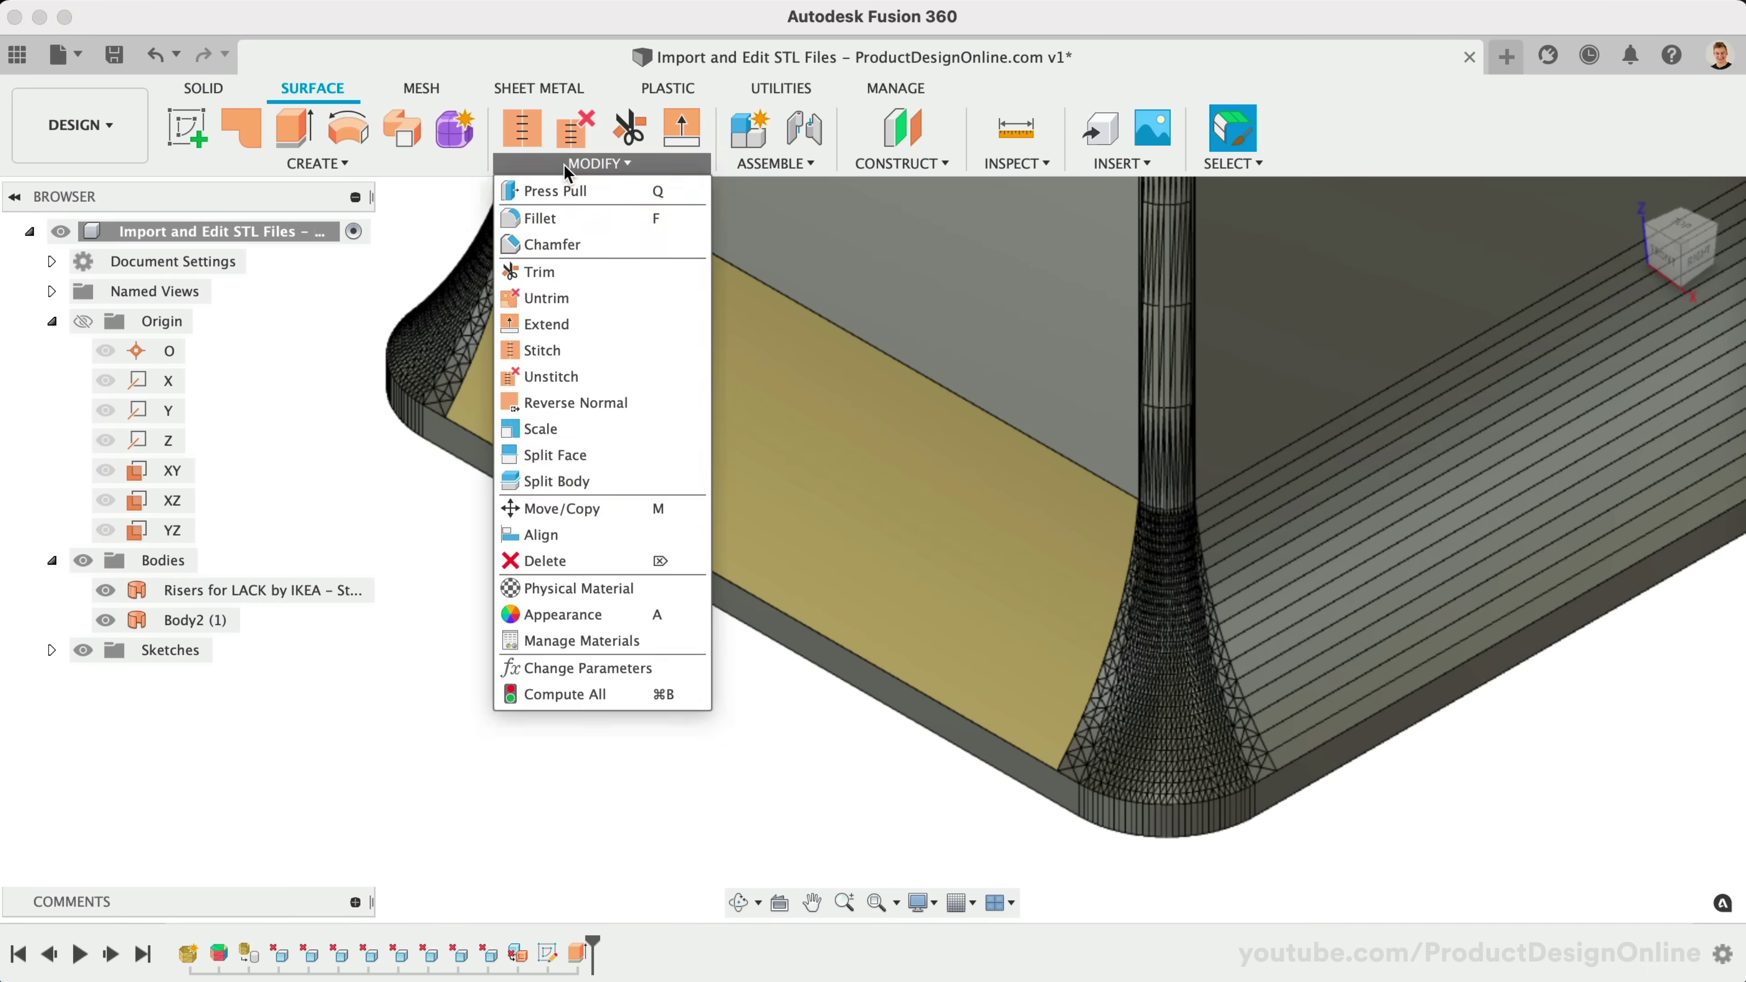
click(565, 399)
click(666, 411)
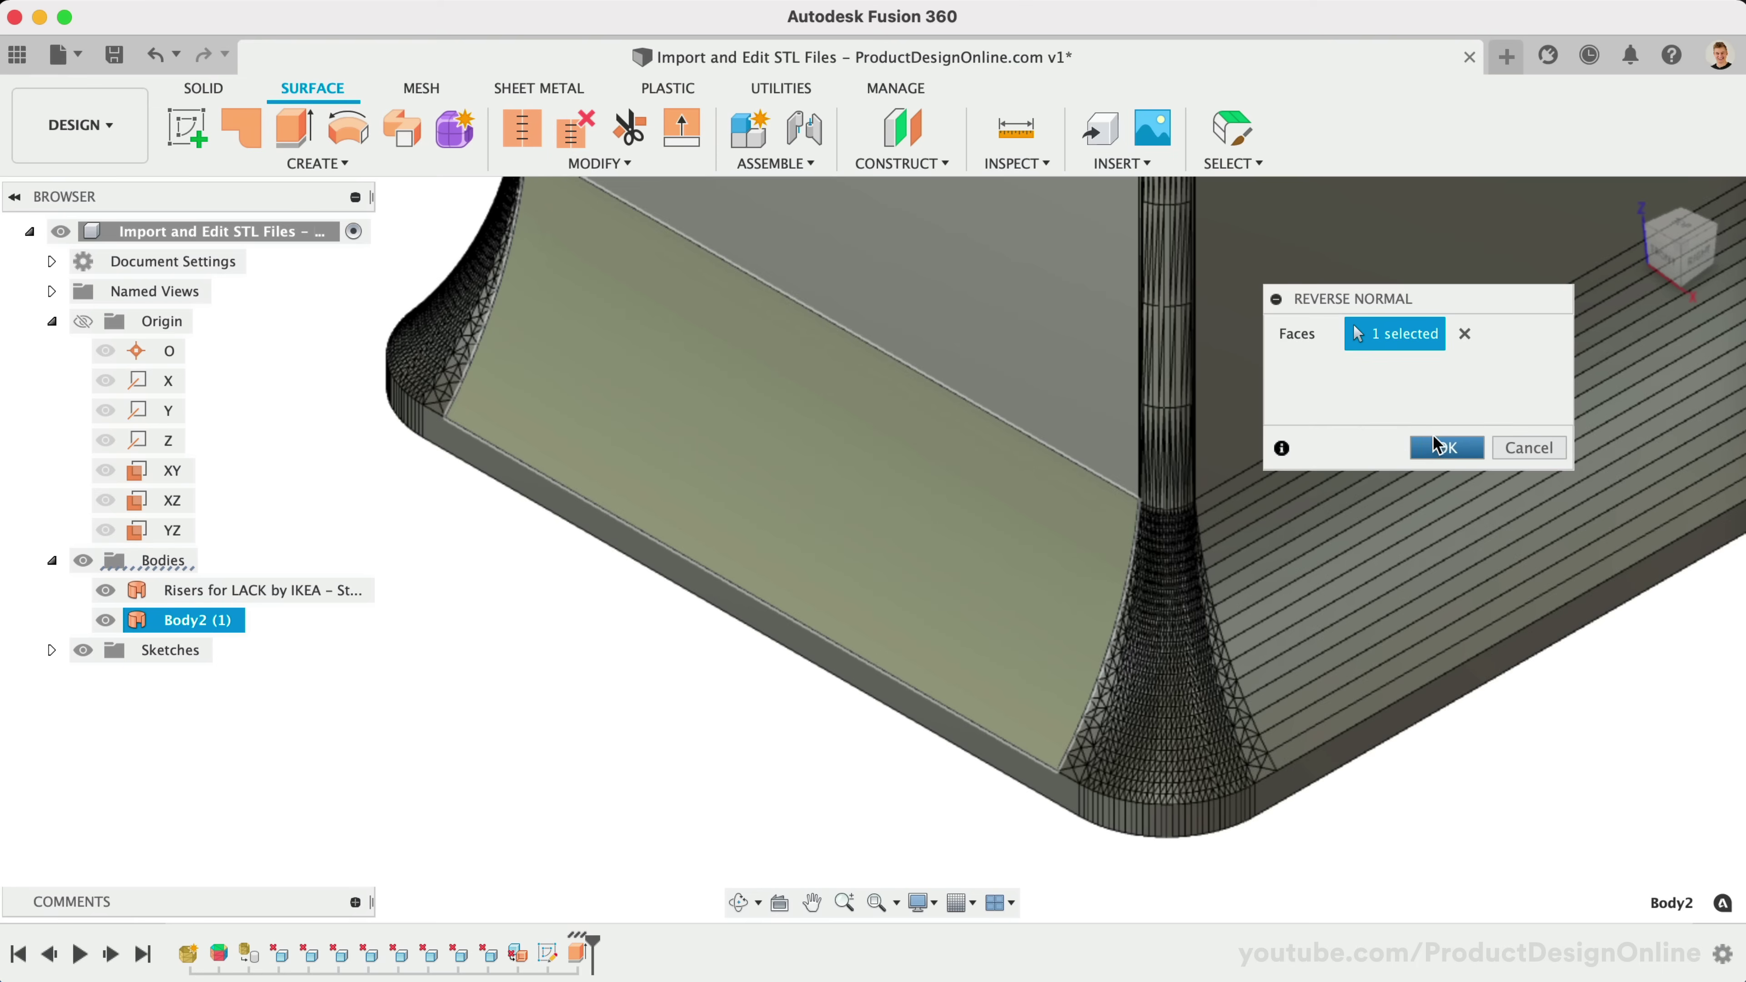
click(1447, 447)
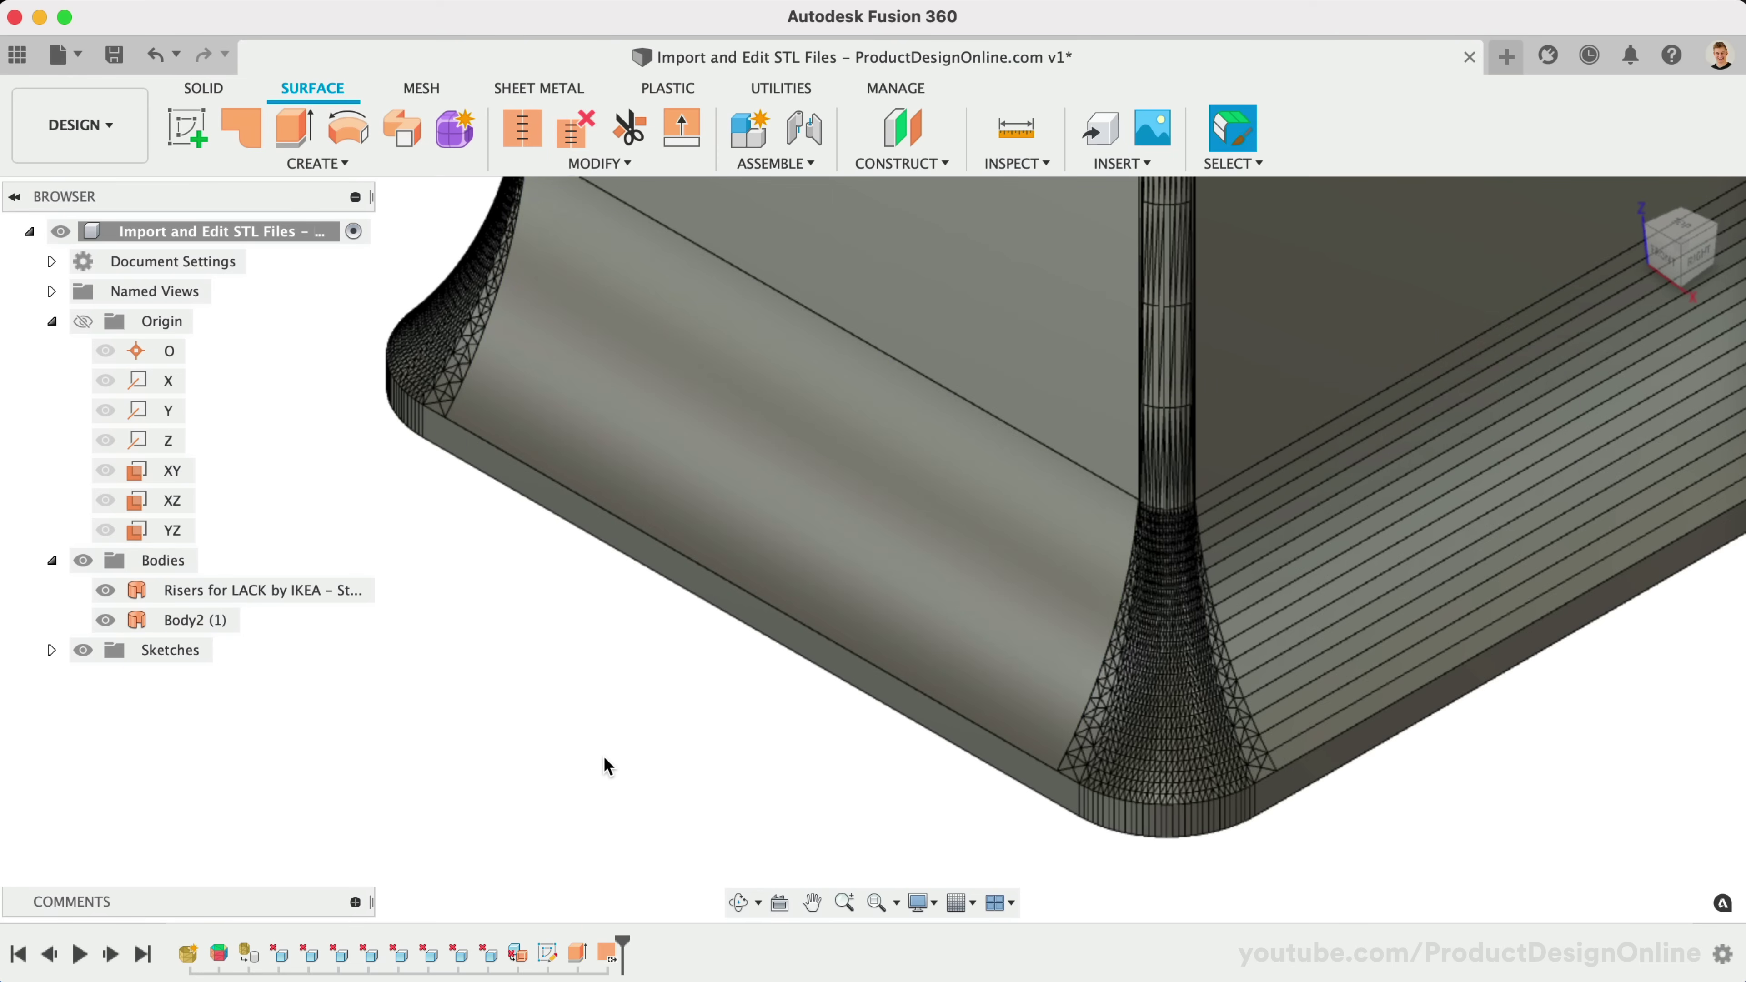
Paint-select the curved strip faces on the right side of the flared base and delete them.
scroll(602, 757, down, 3)
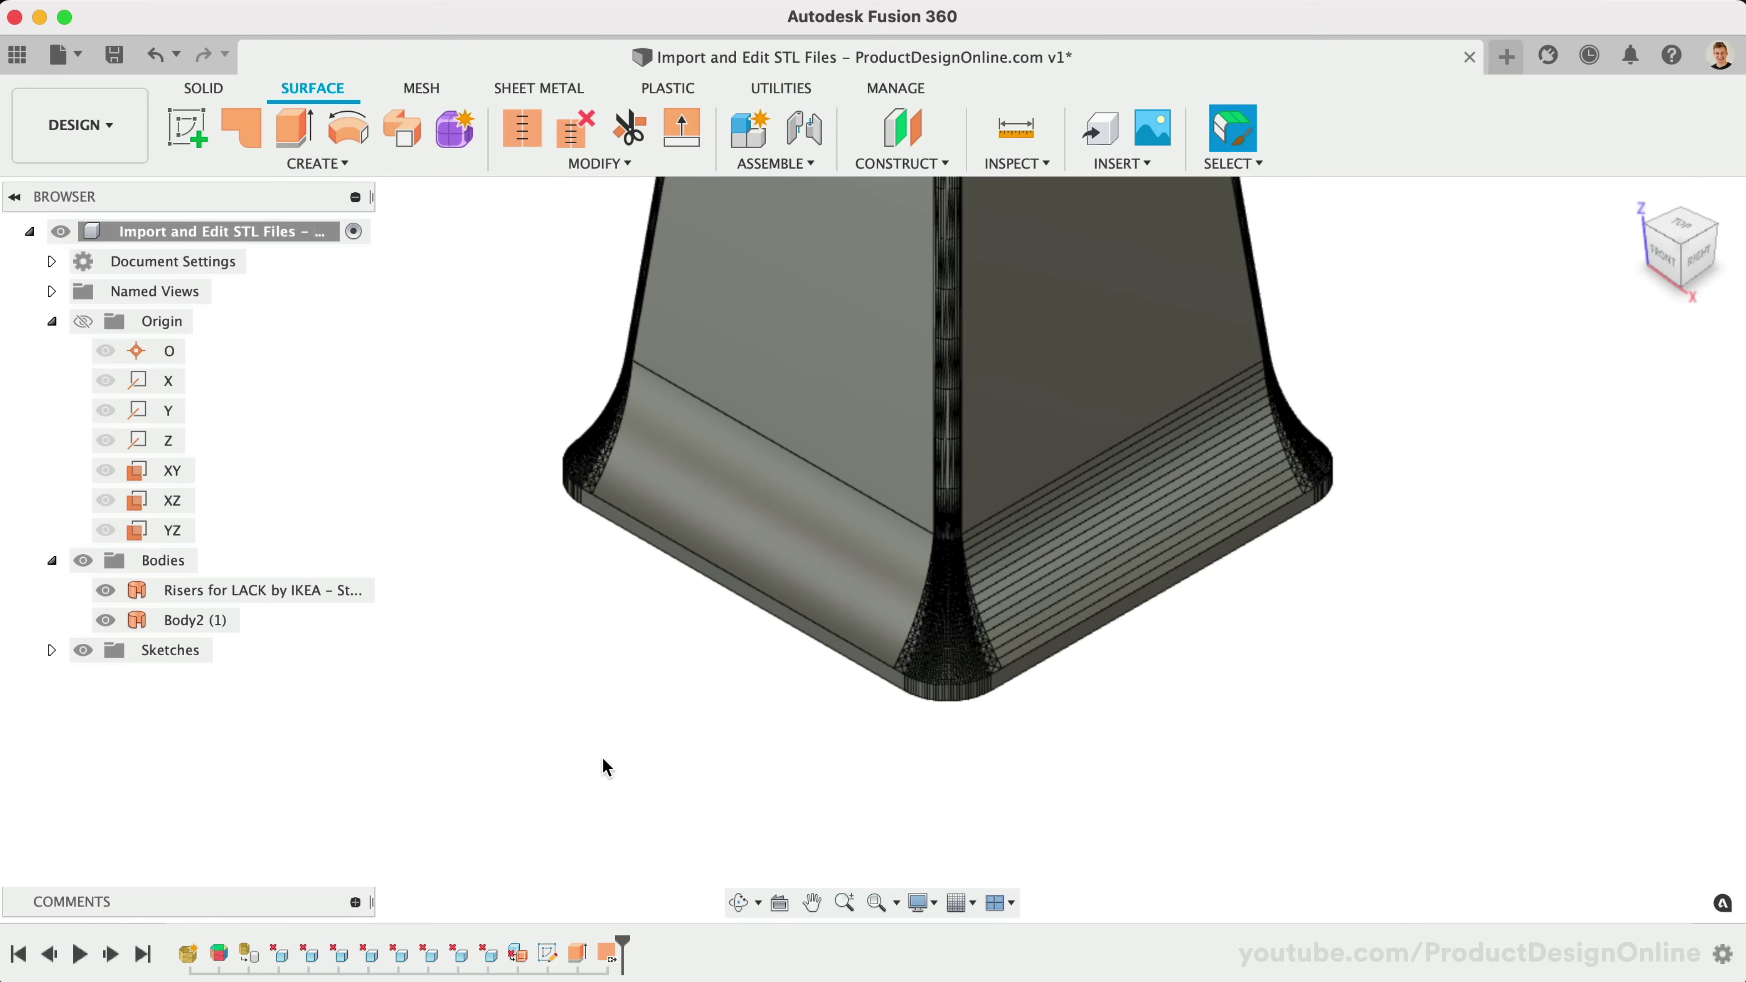
scroll(672, 726, down, 2)
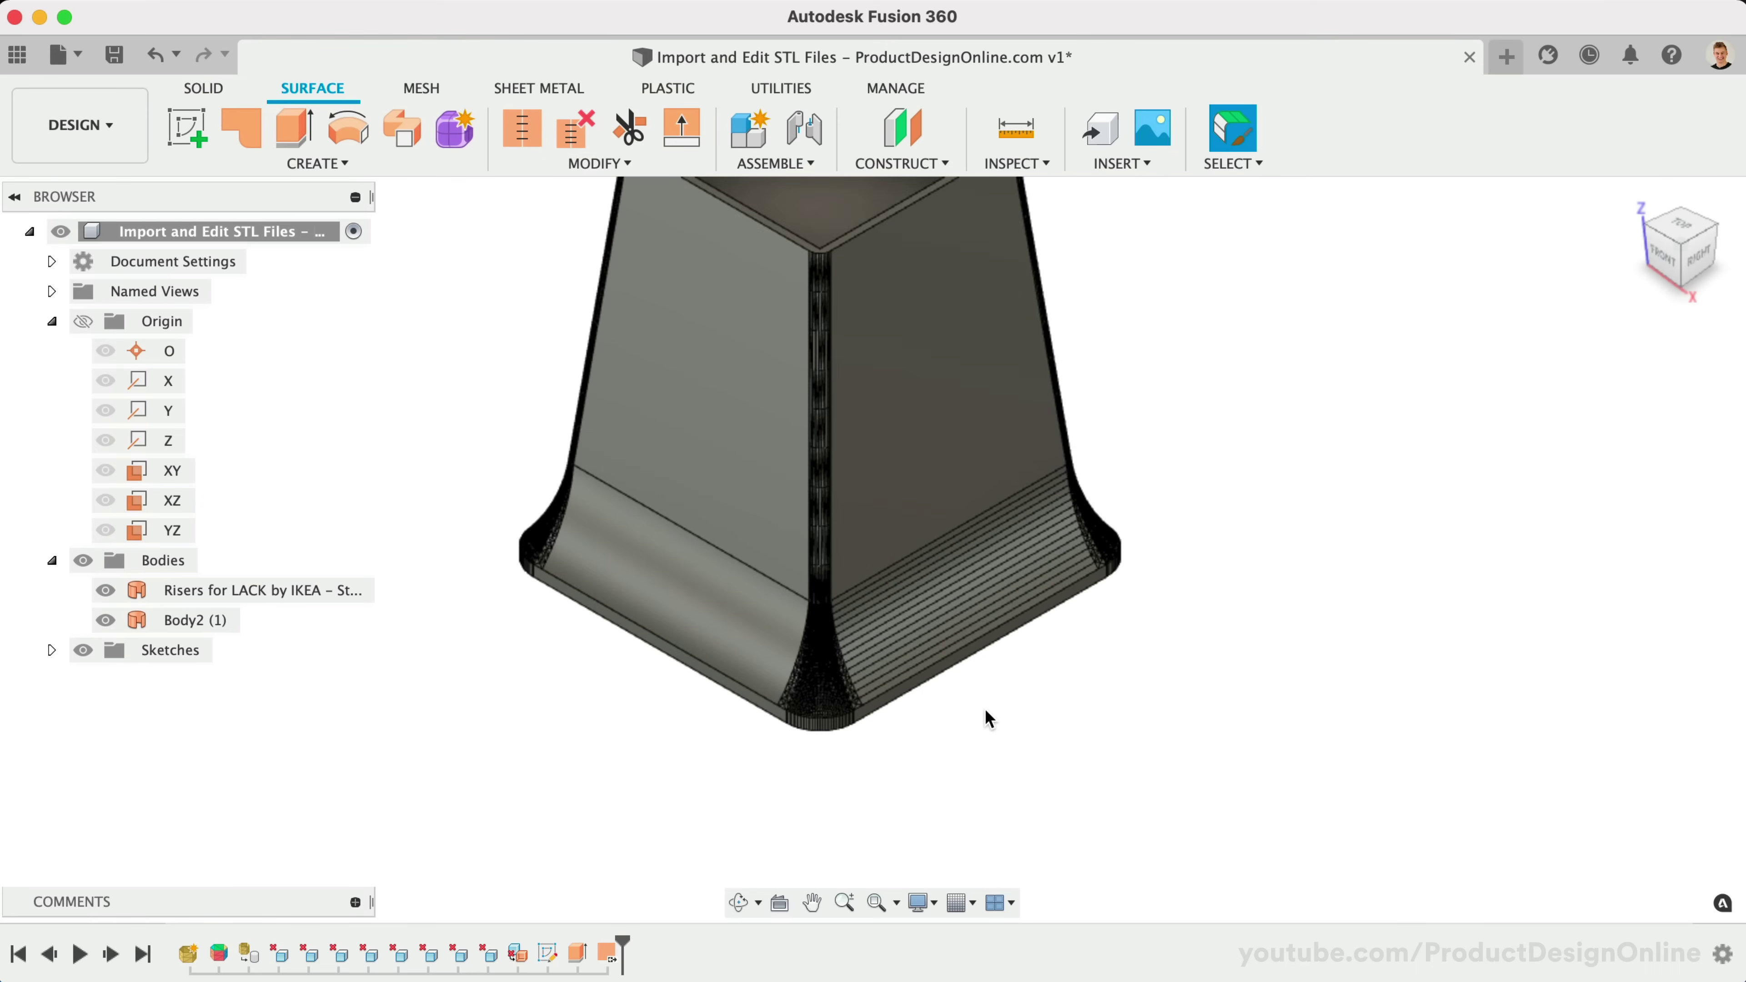
scroll(990, 715, up, 3)
scroll(990, 716, up, 1)
click(1130, 631)
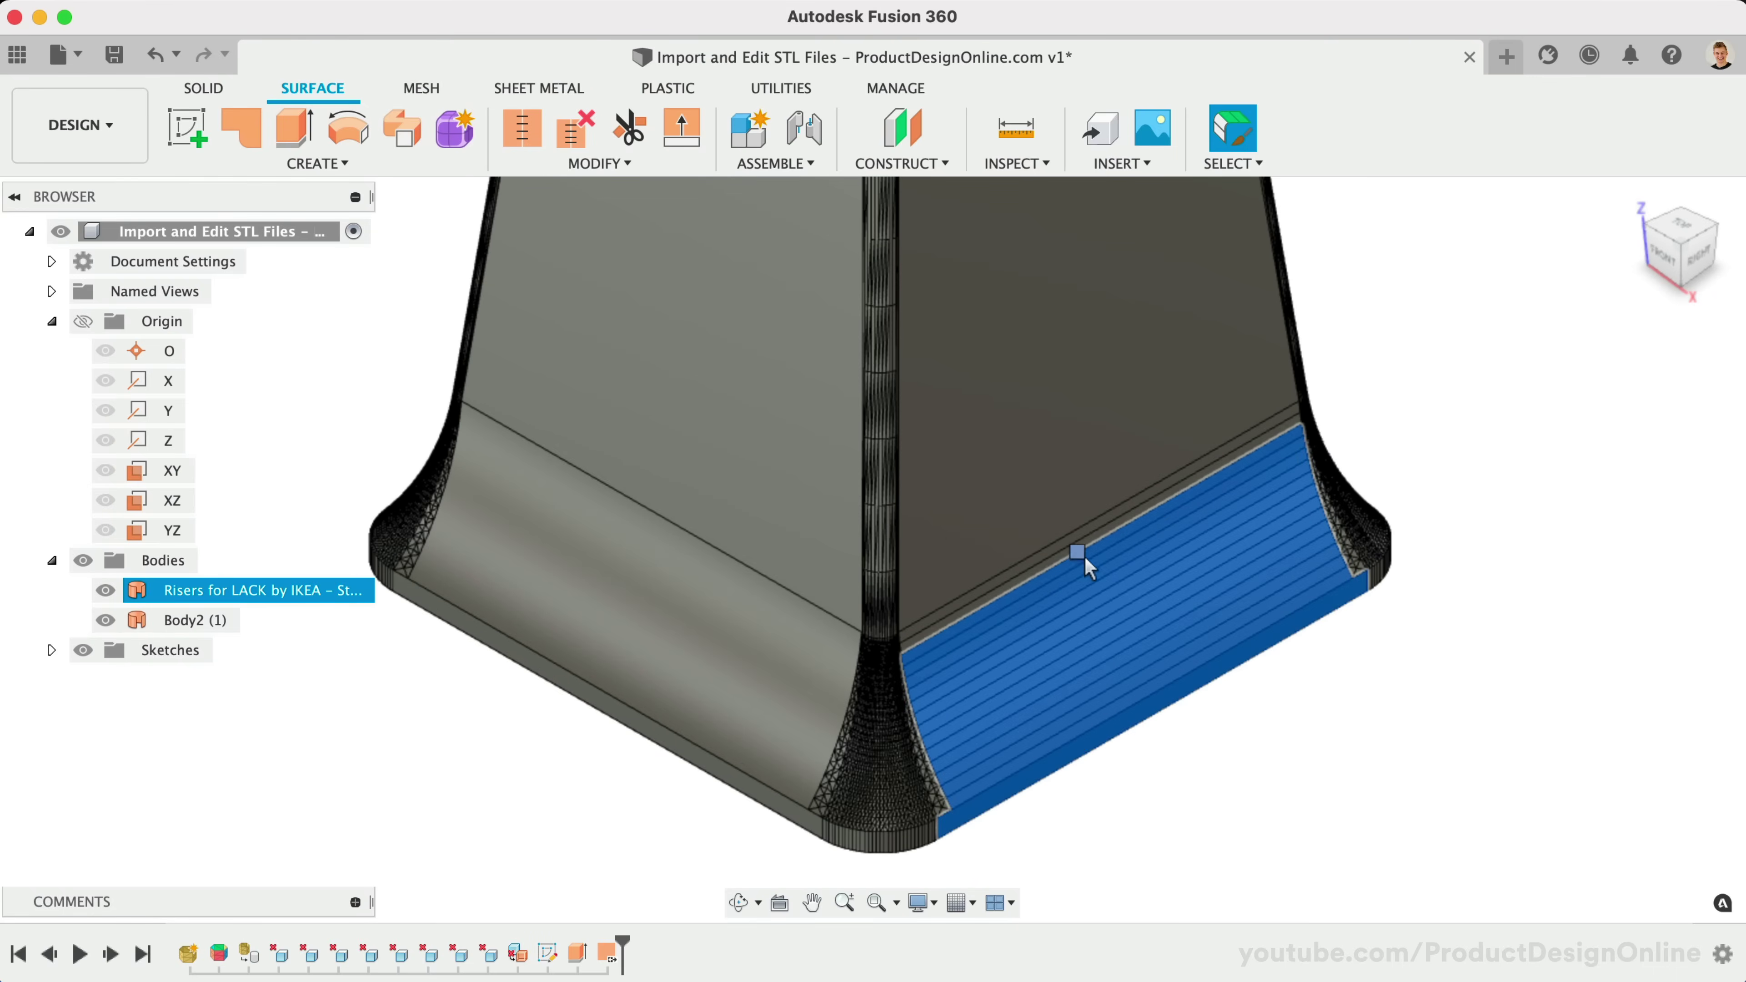
drag(1080, 545, 1084, 557)
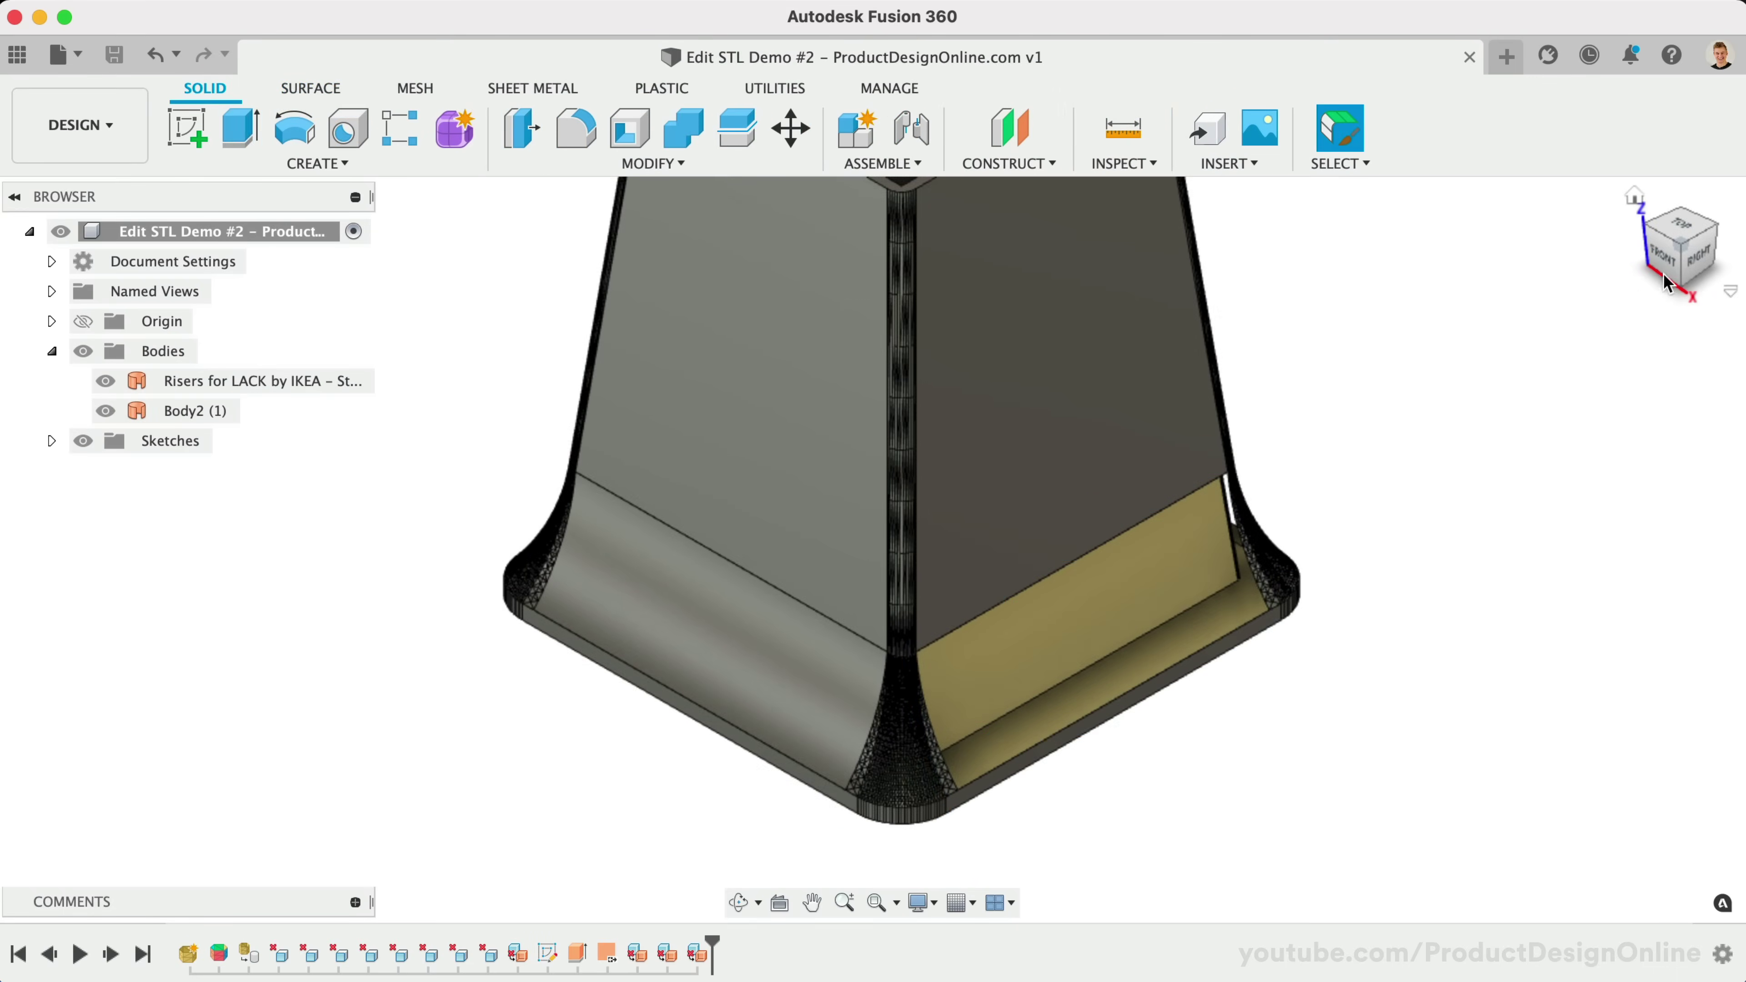
Duplicate the curved front surface body (Body2) and rotate the copy 90 degrees about the Z axis.
mouse_move(872, 550)
shift+middle_down()
mouse_move(825, 447)
mouse_move(855, 343)
shift+middle_up()
click(1637, 198)
click(888, 727)
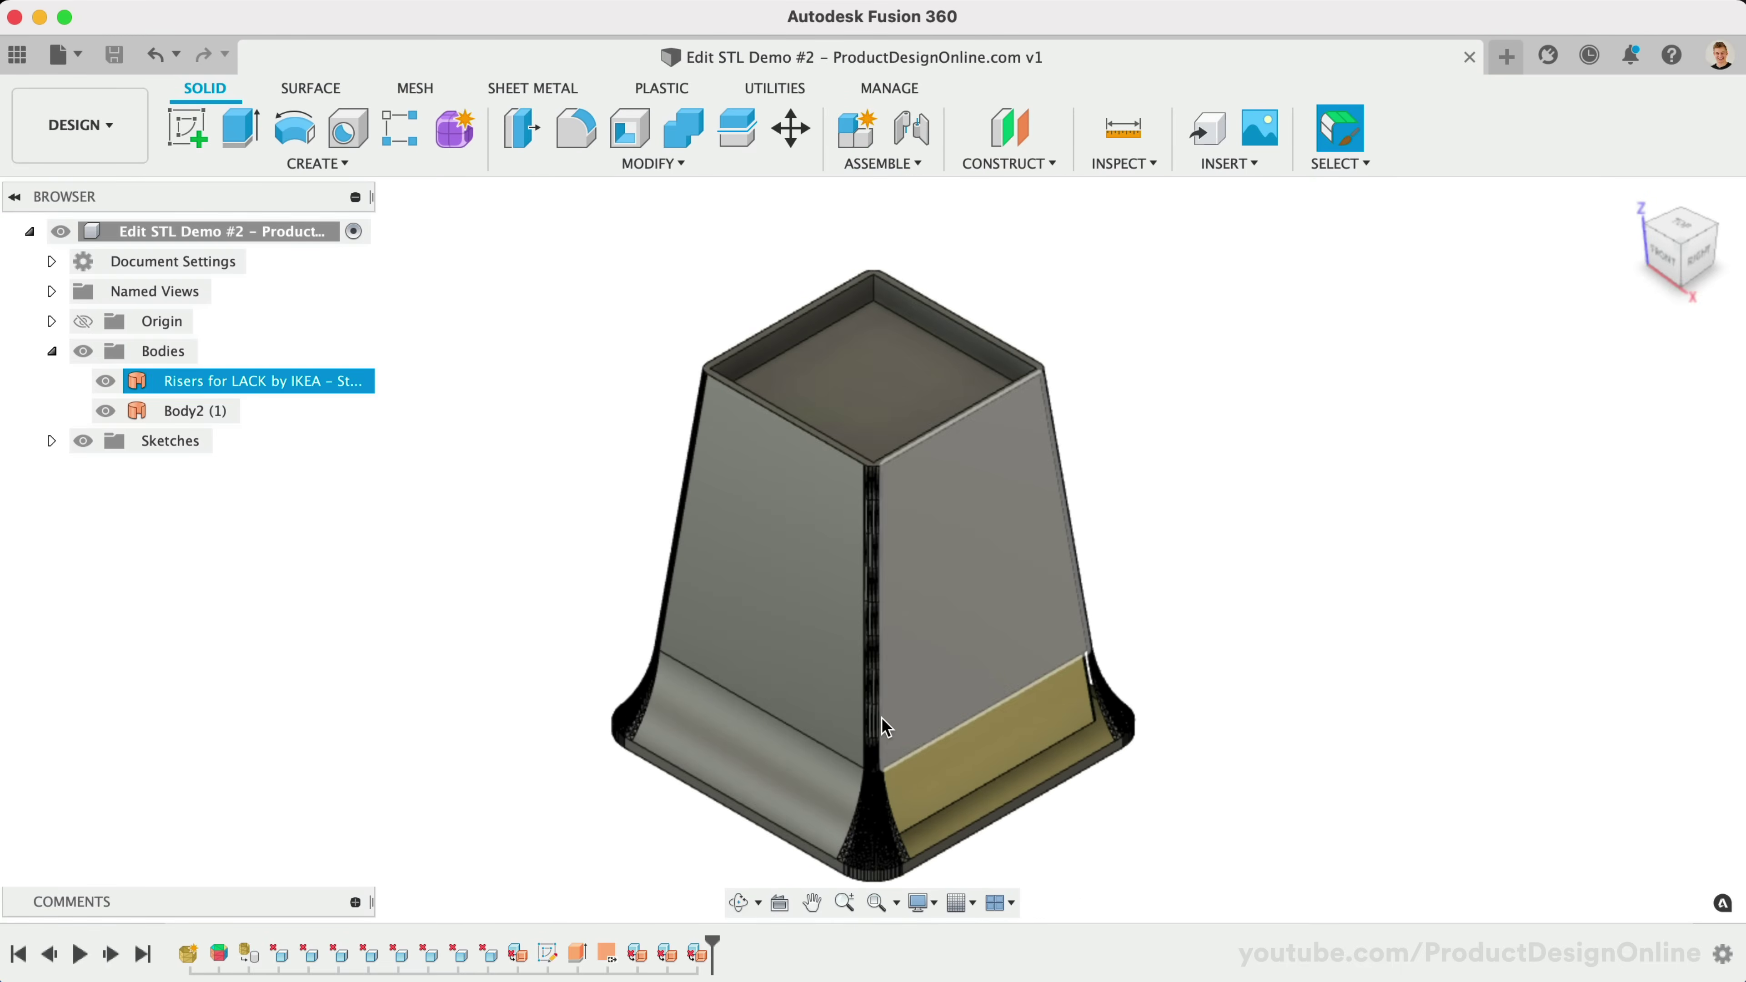
shift+middle_drag(888, 726, 887, 730)
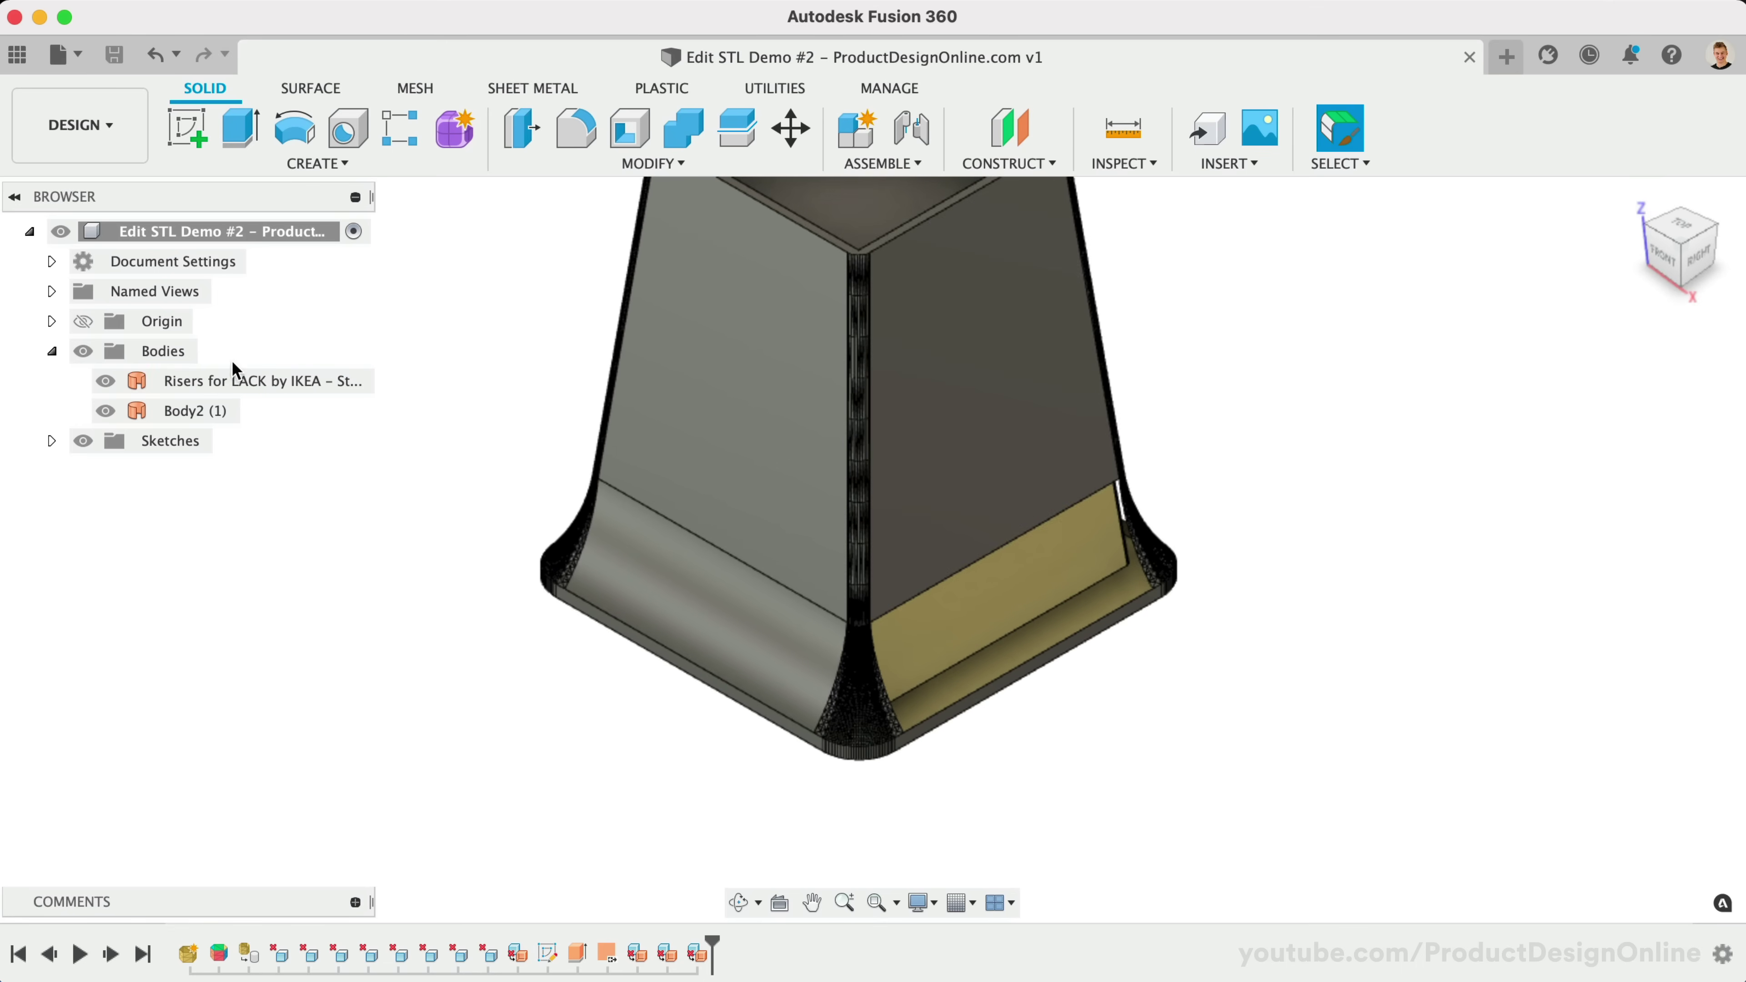
click(195, 411)
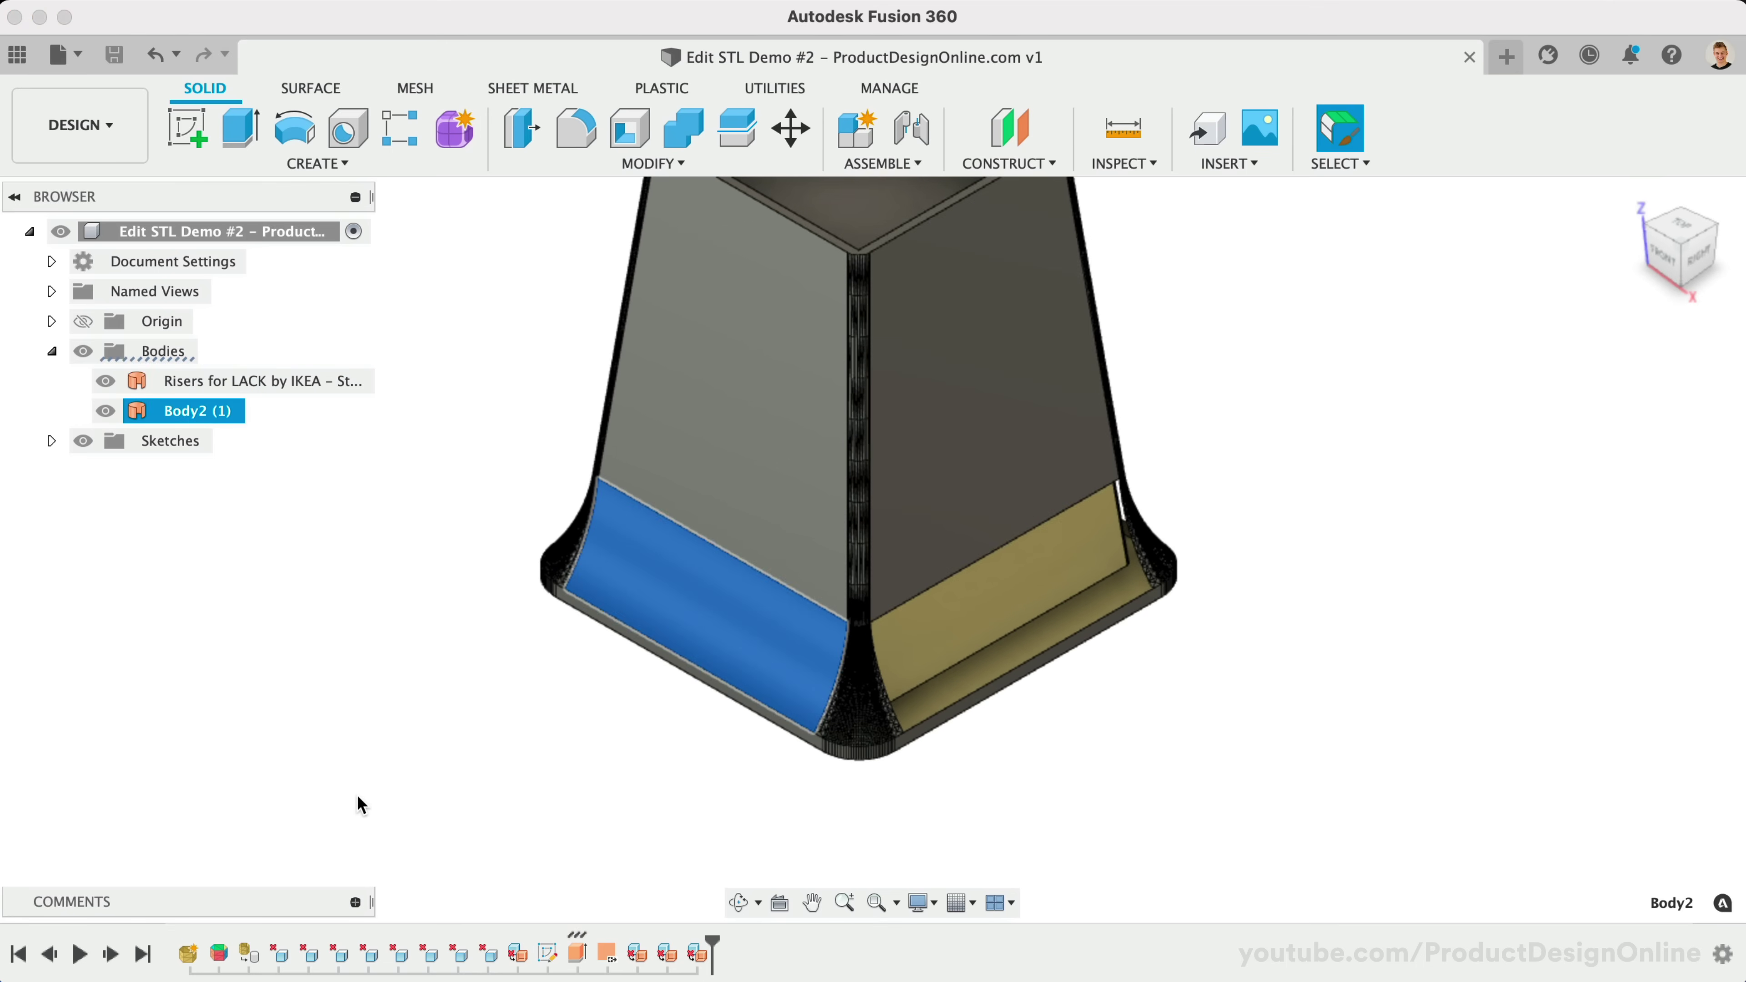
key(super+c)
key(super+v)
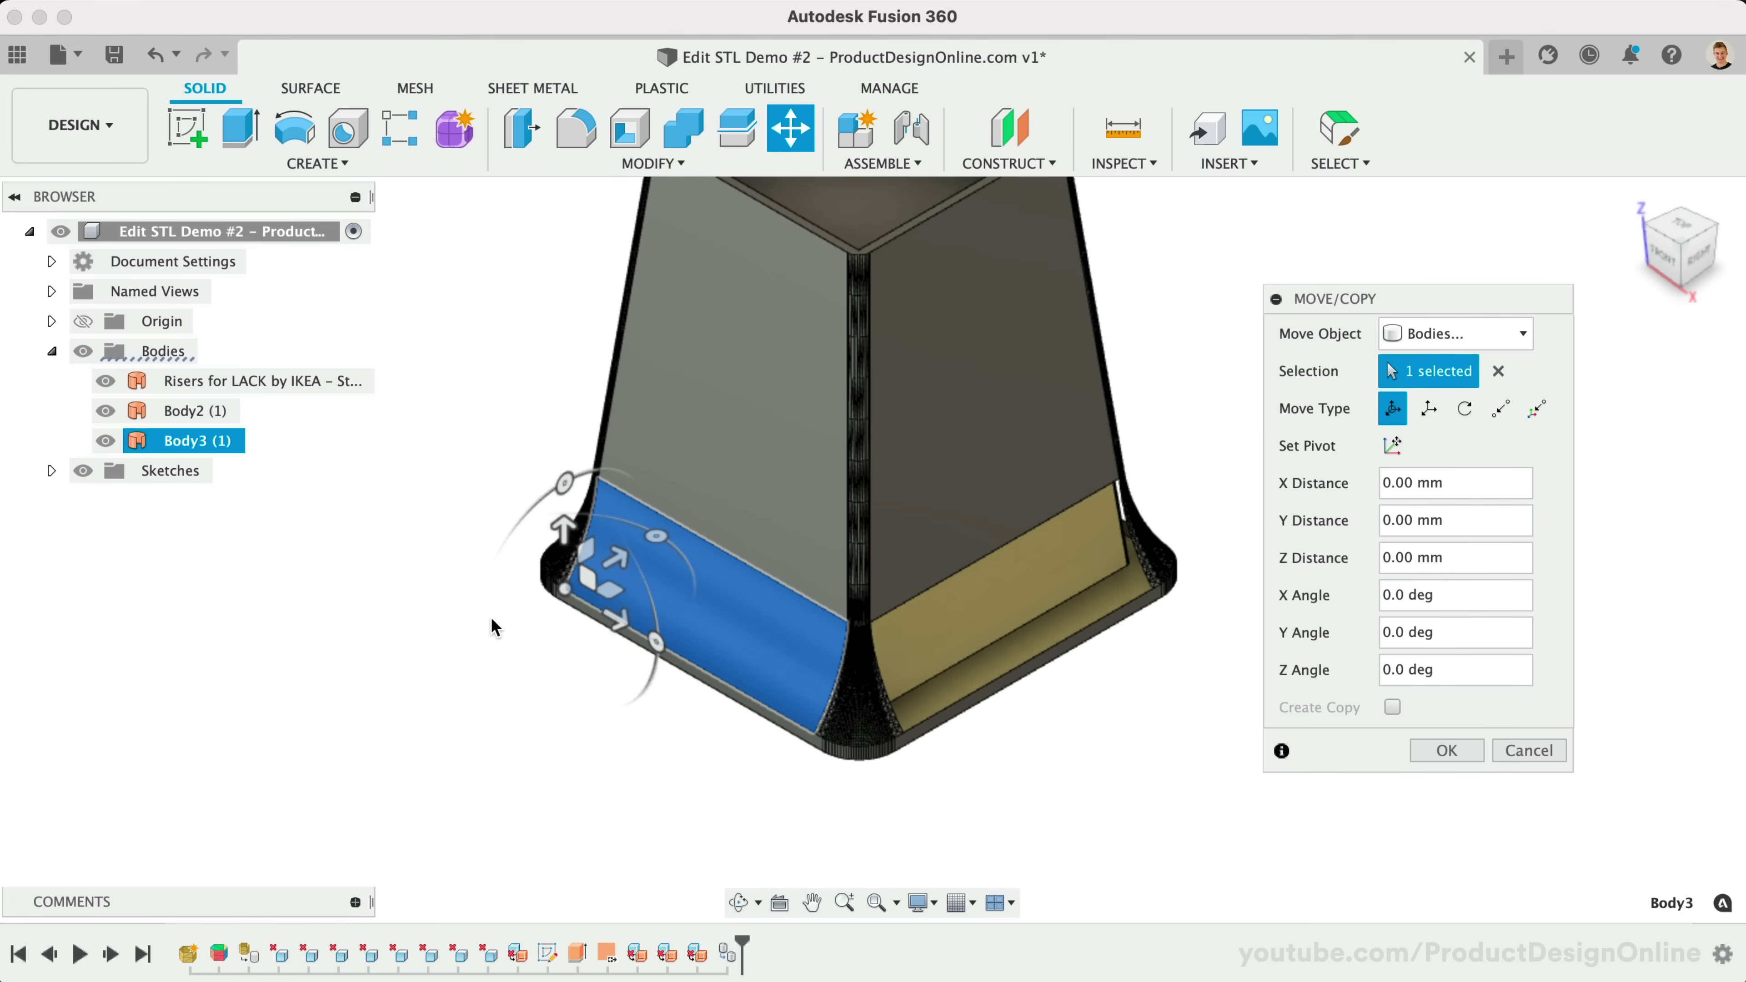
drag(656, 535, 378, 479)
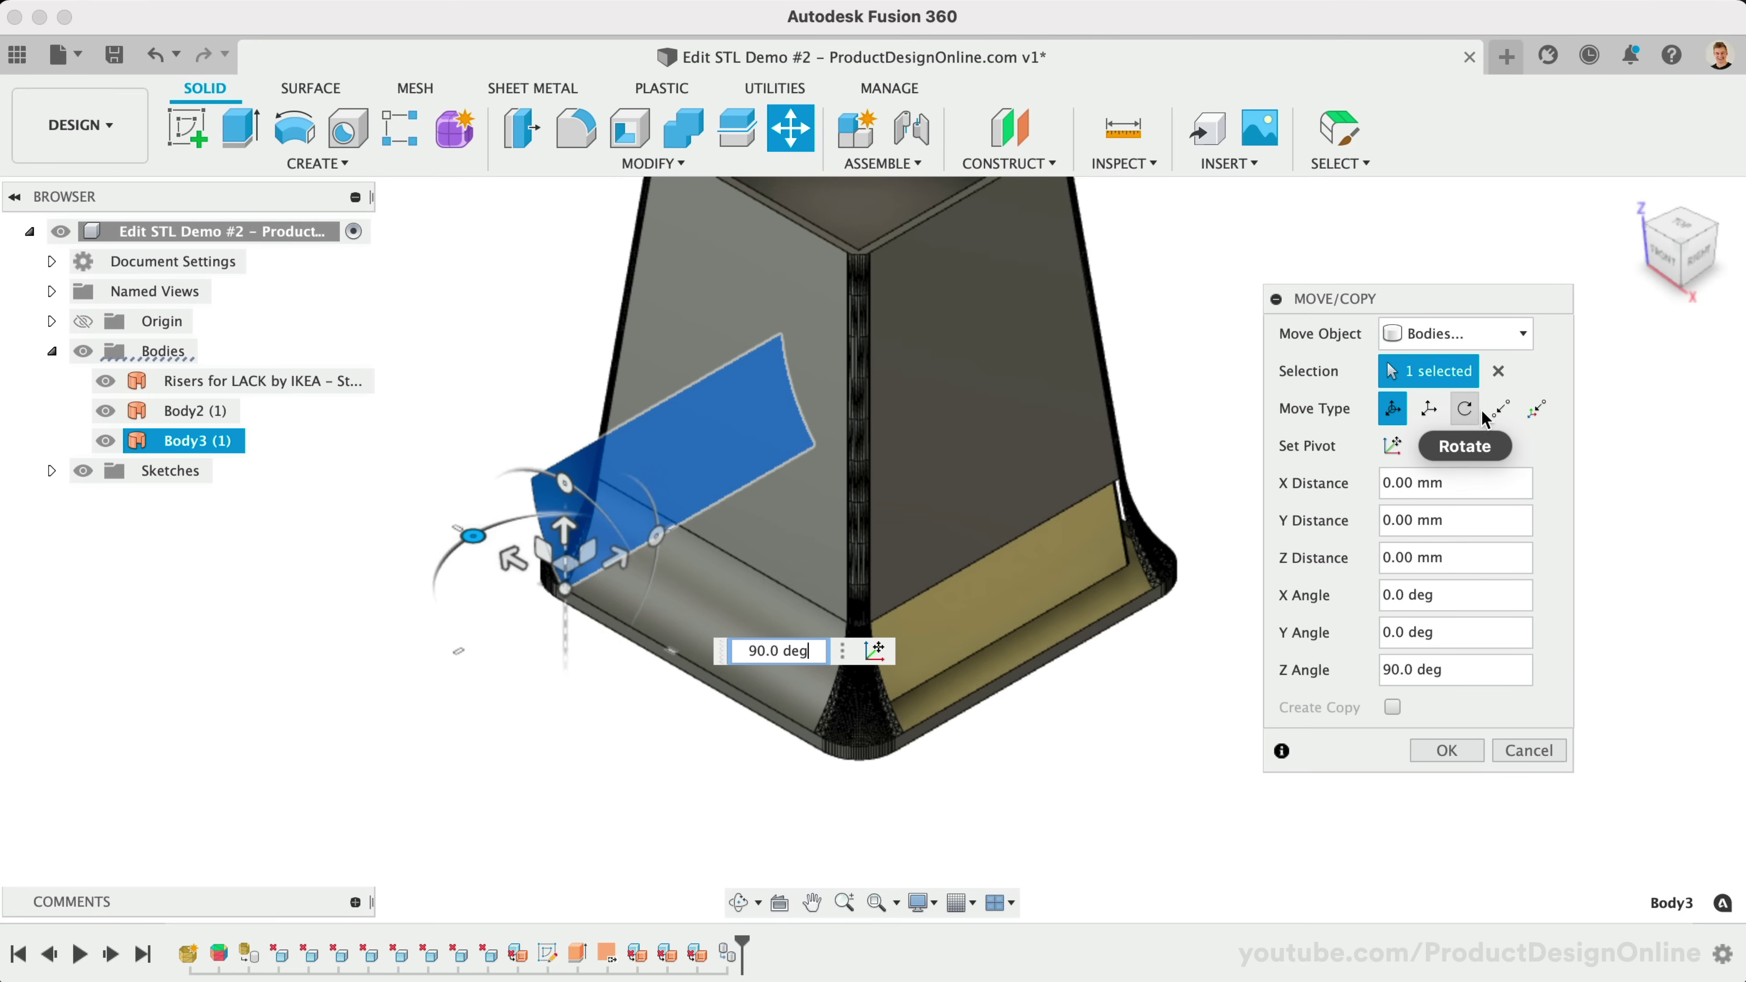
Move the rotated copy point to point, from its upper corner to the matching upper corner of the opening on the right side.
click(1501, 408)
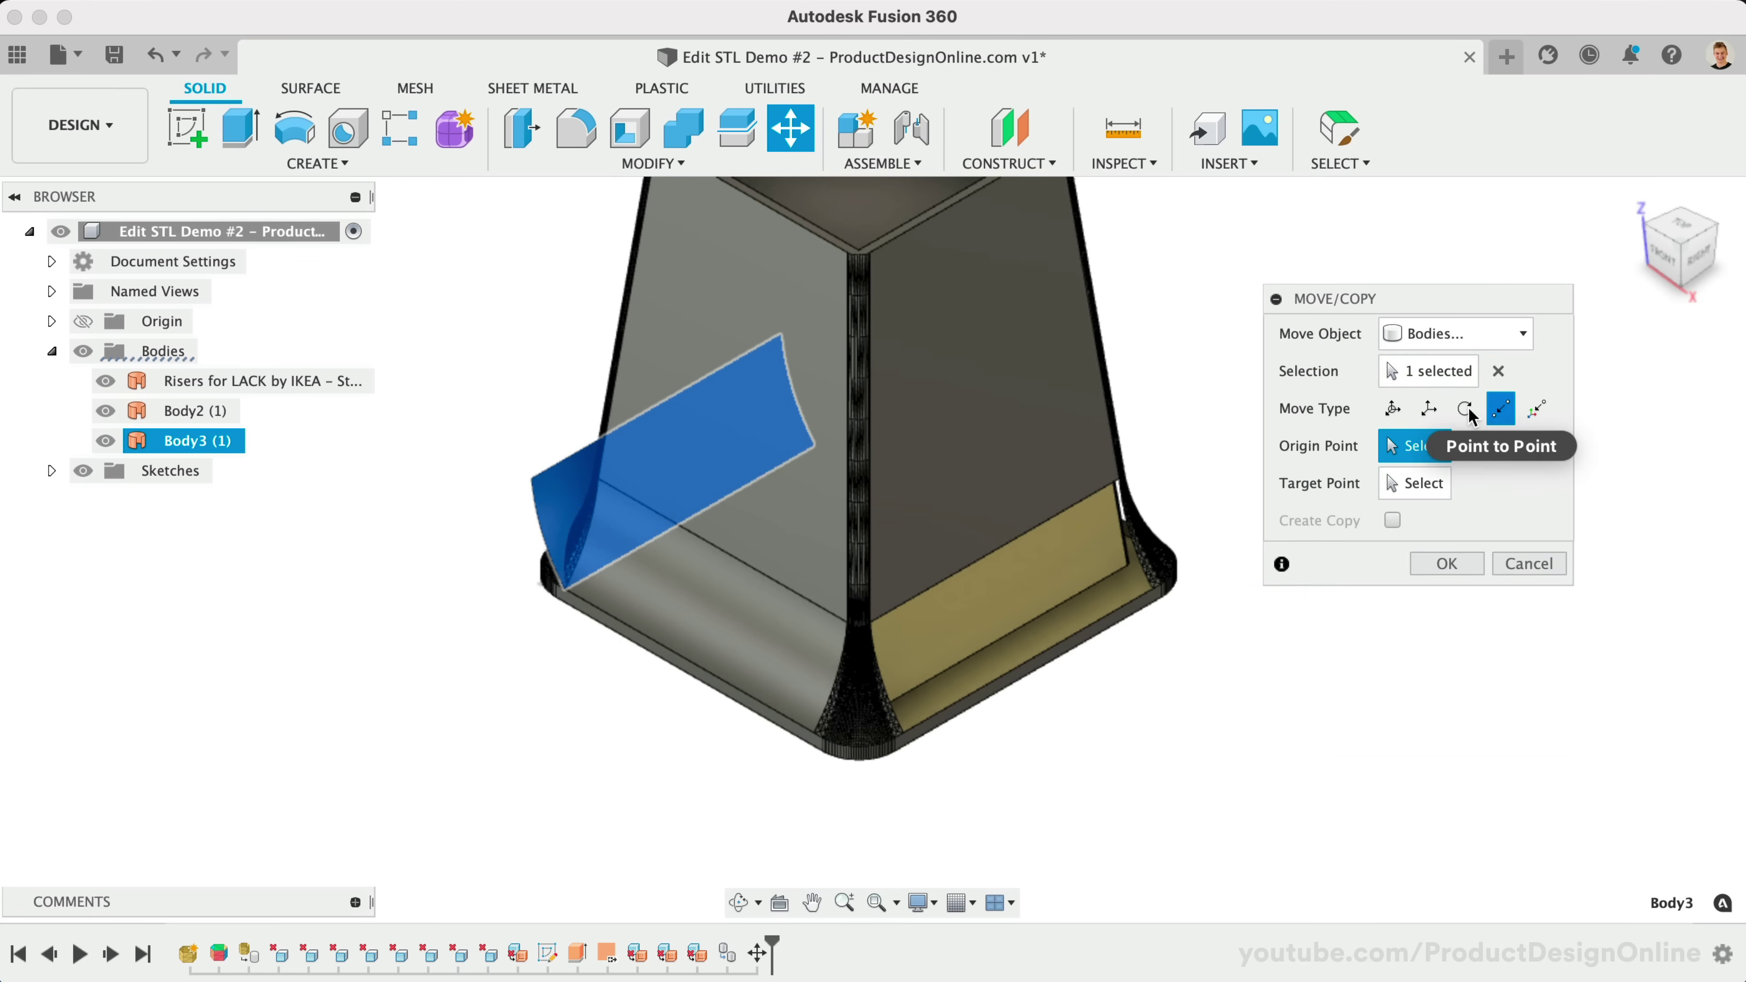
click(530, 482)
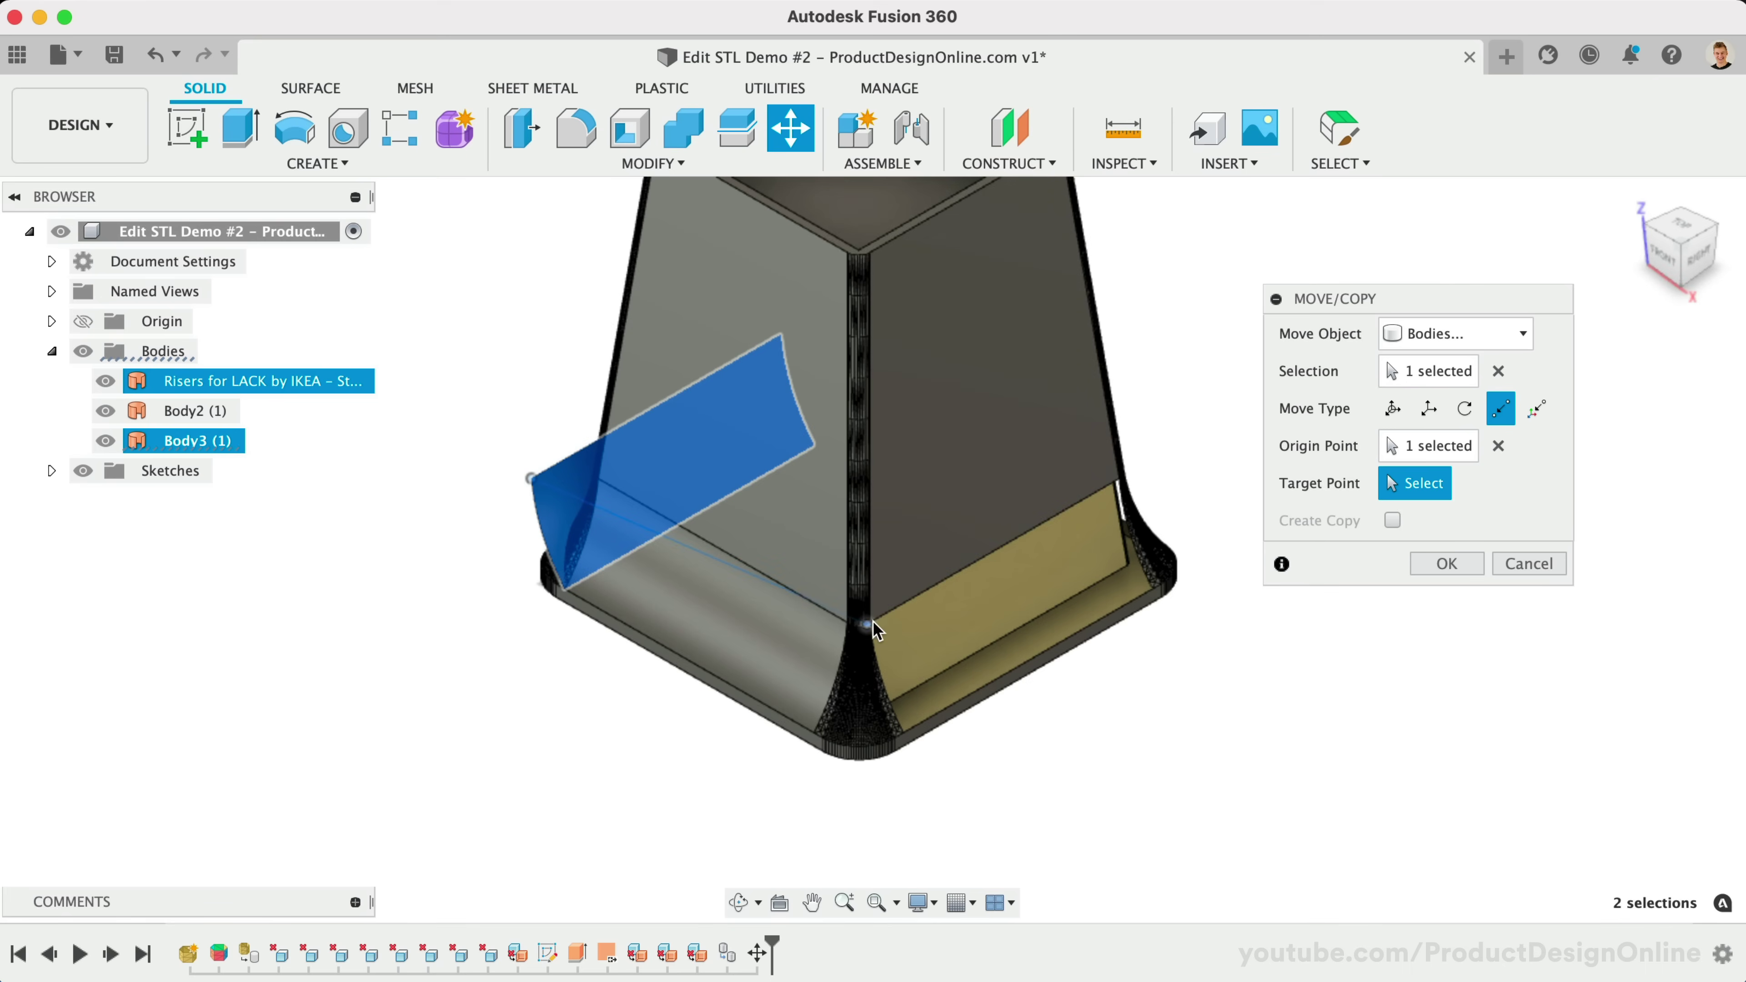
click(1687, 293)
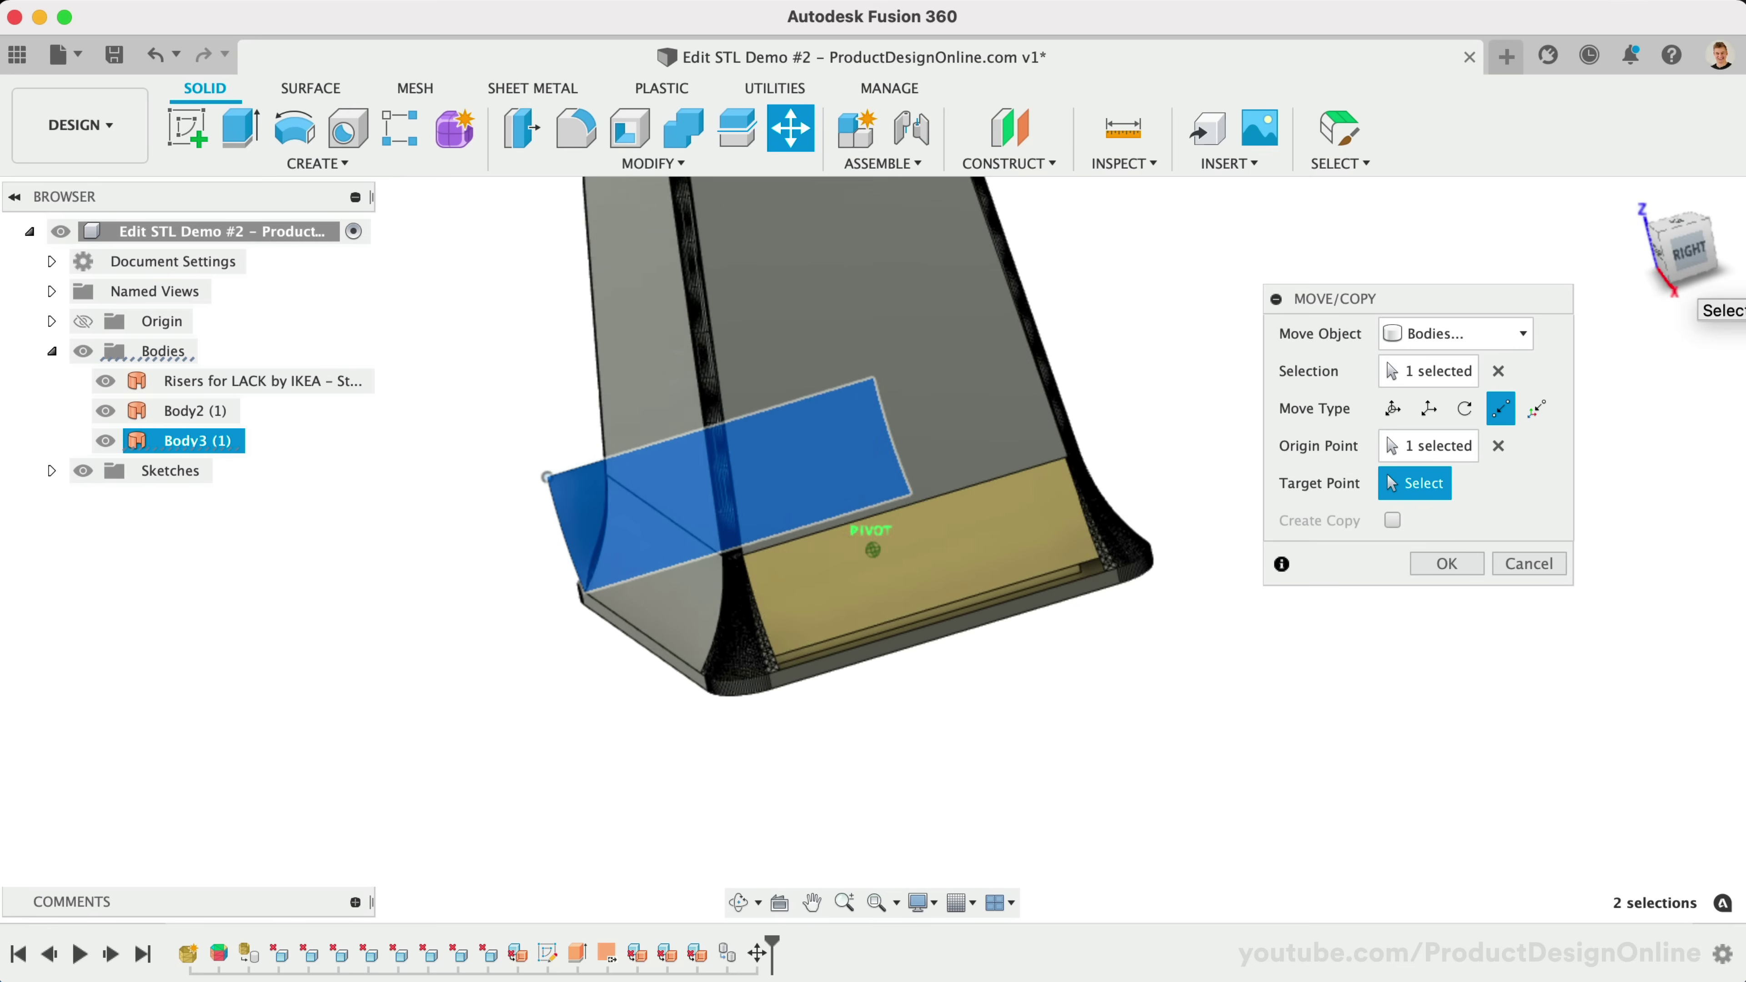
scroll(909, 539, up, 5)
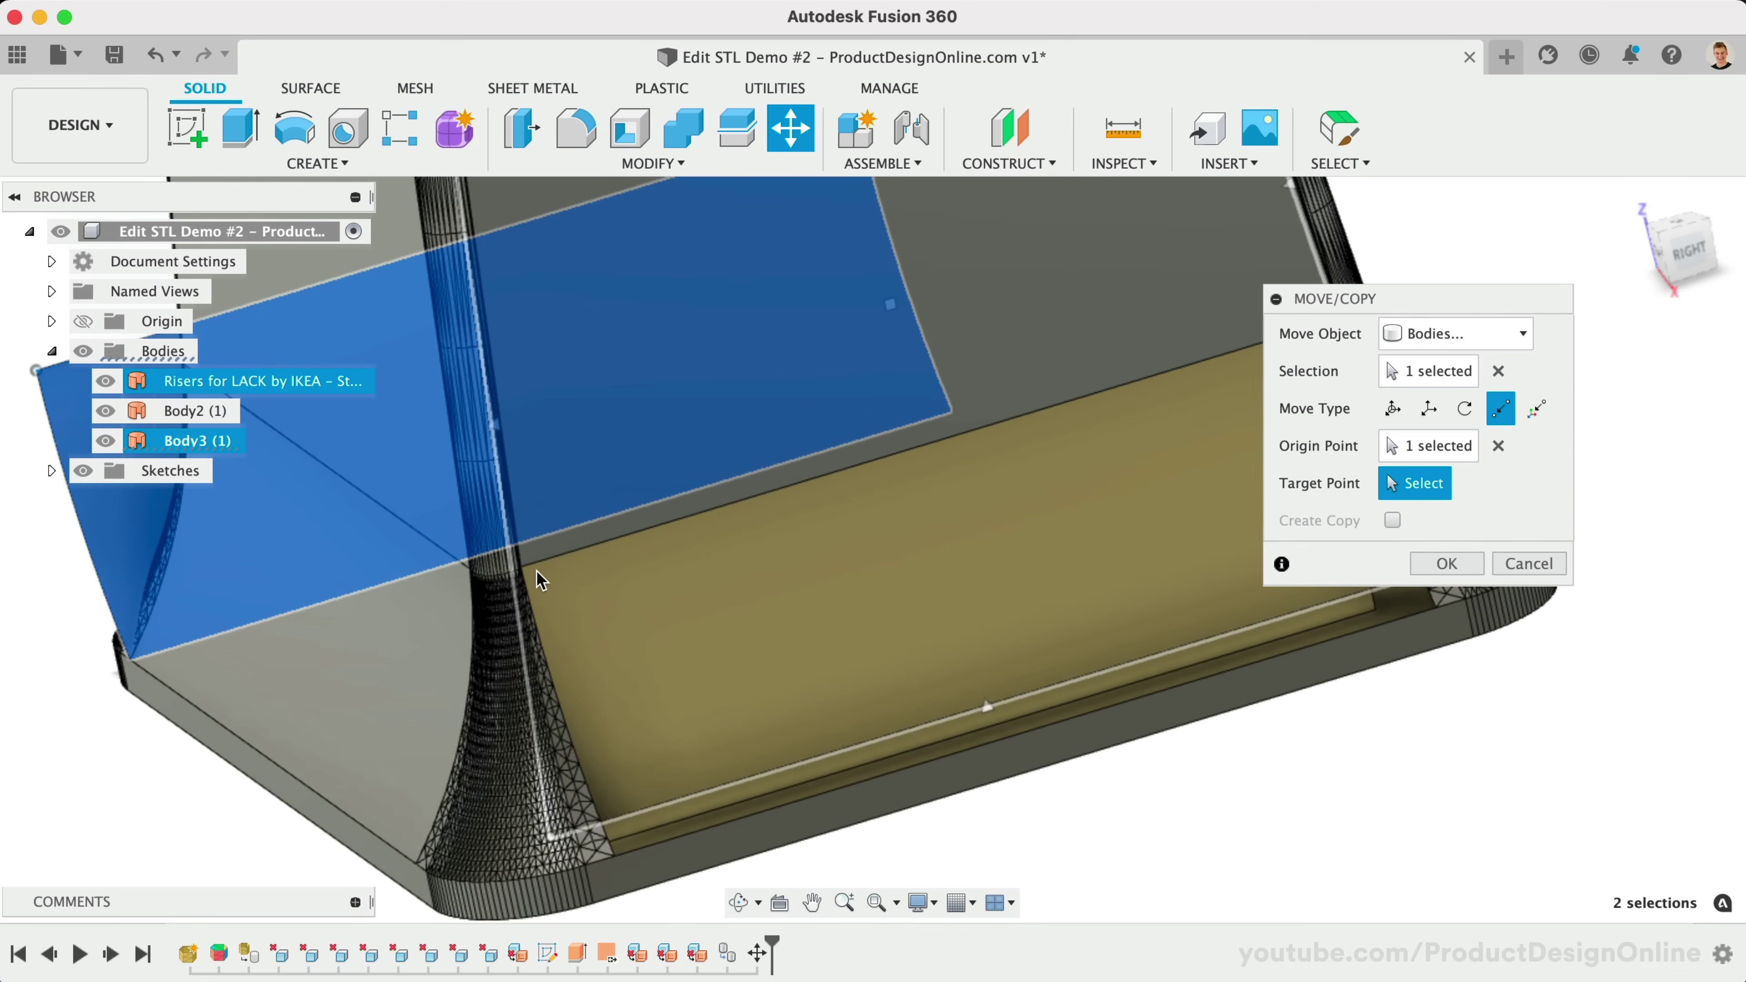
click(529, 568)
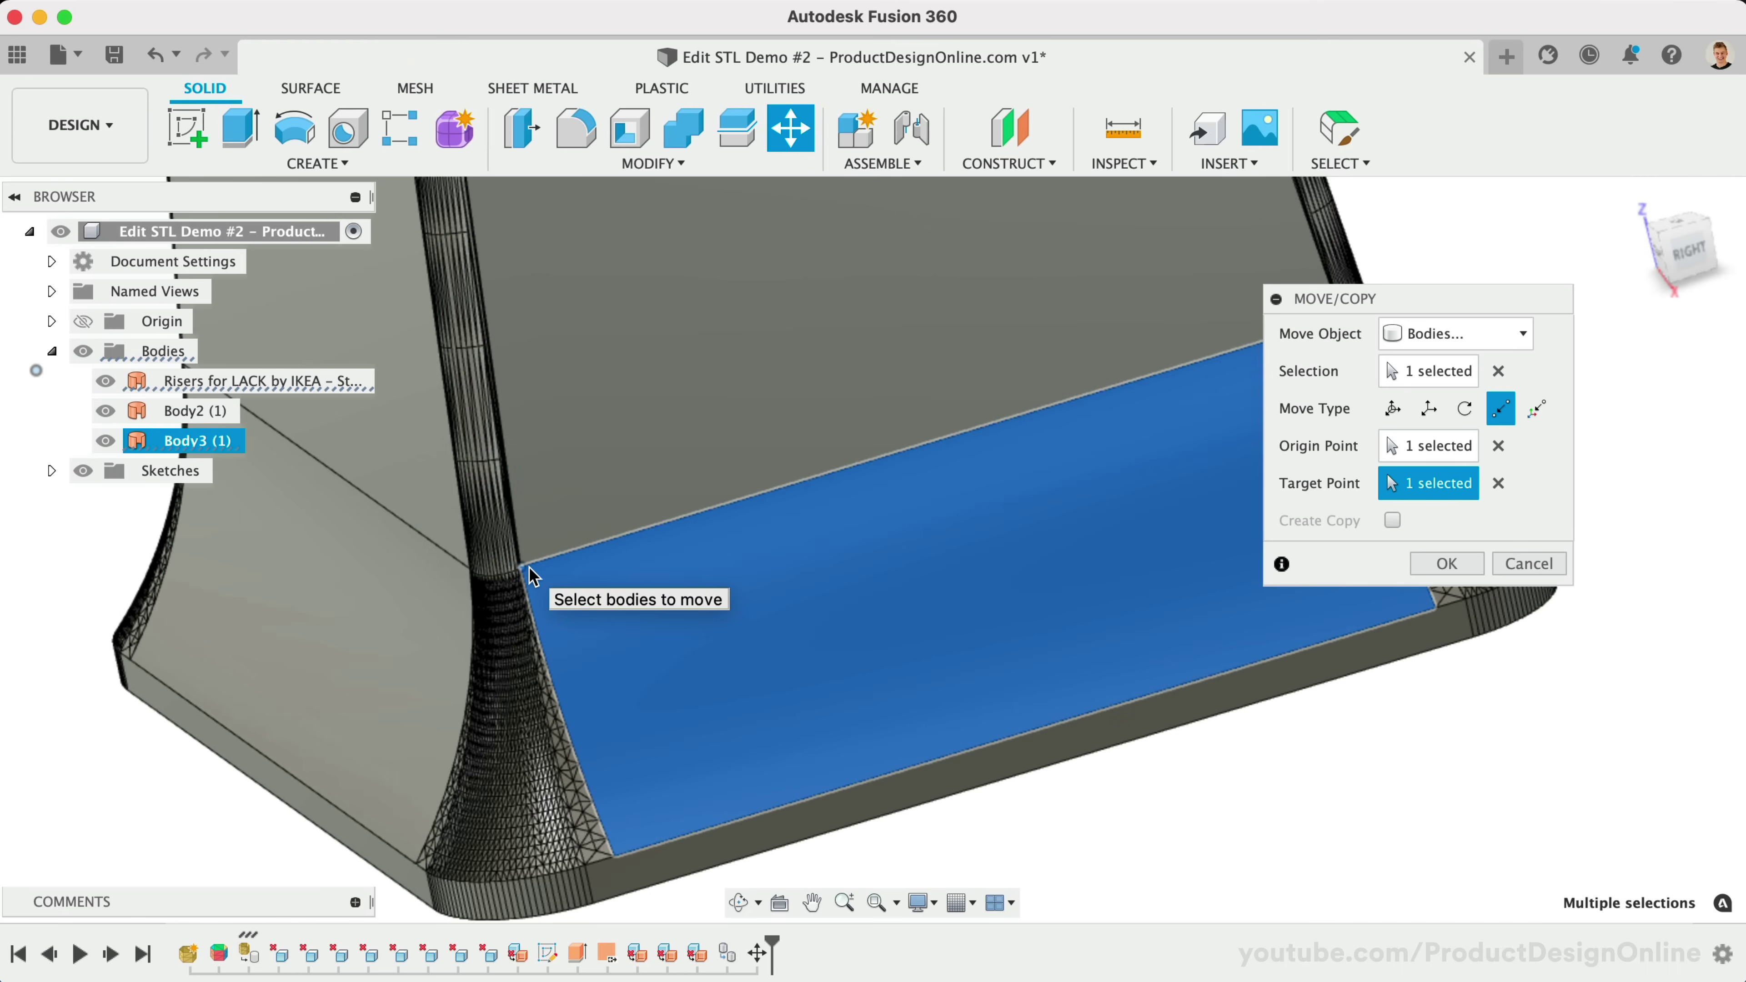
click(1445, 563)
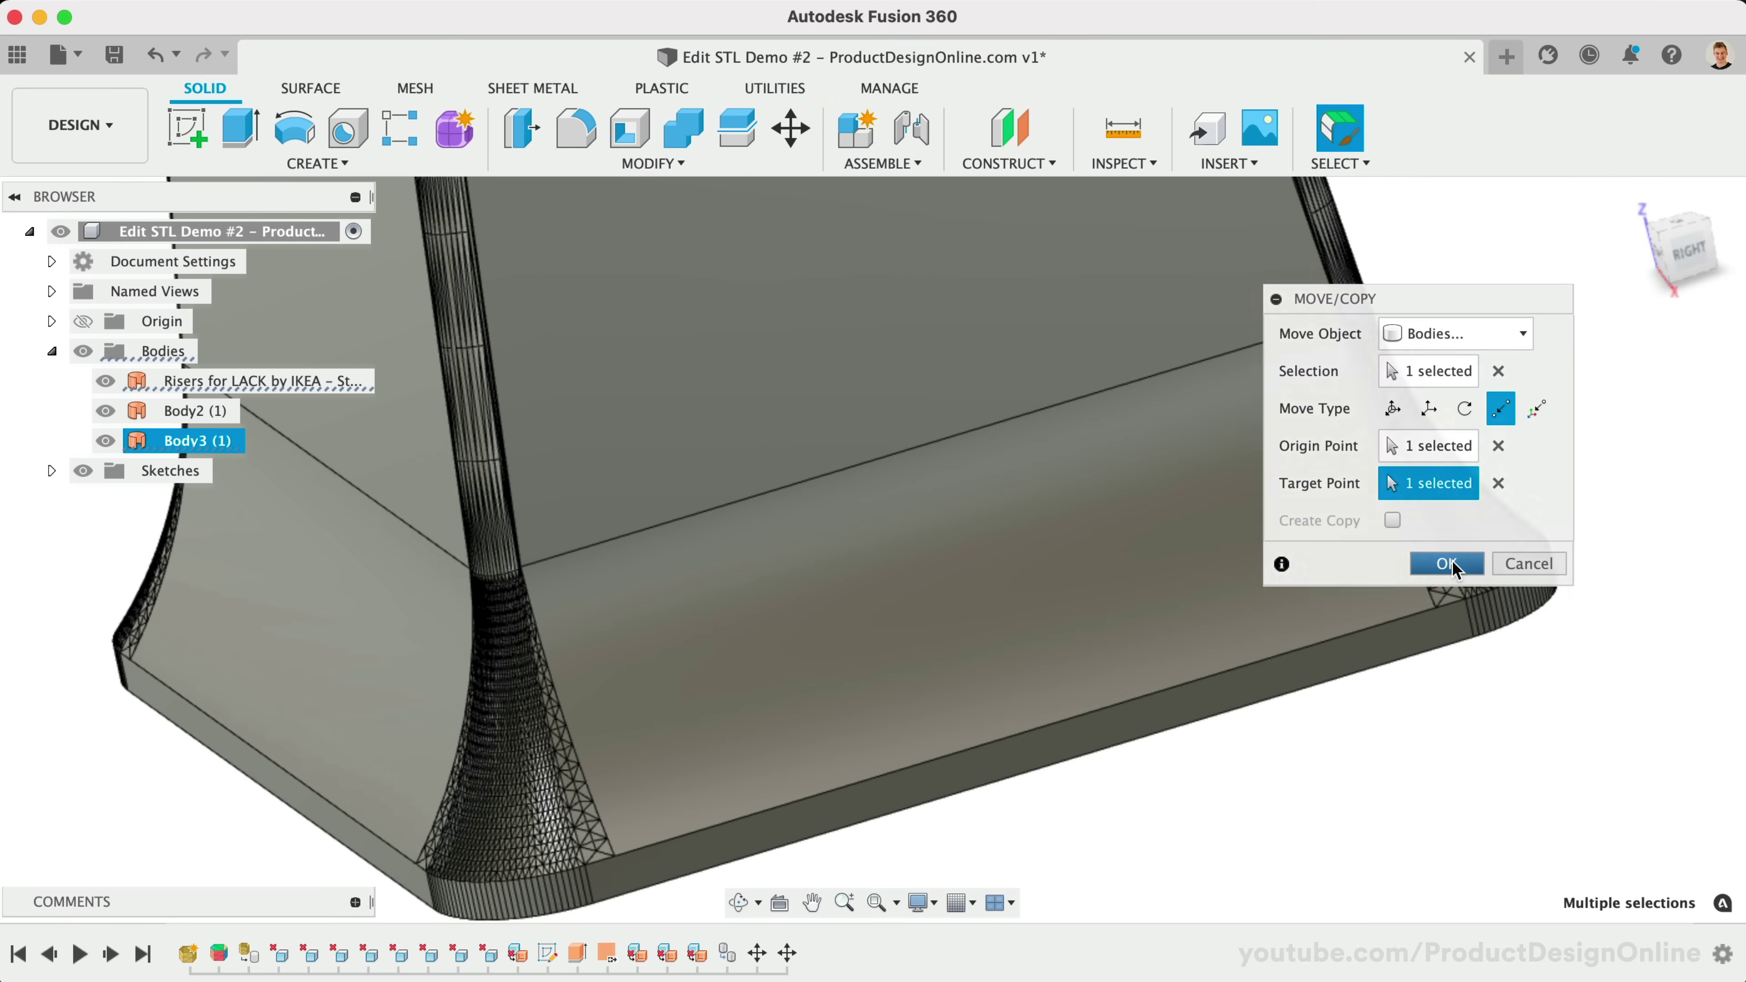
scroll(1368, 797, down, 5)
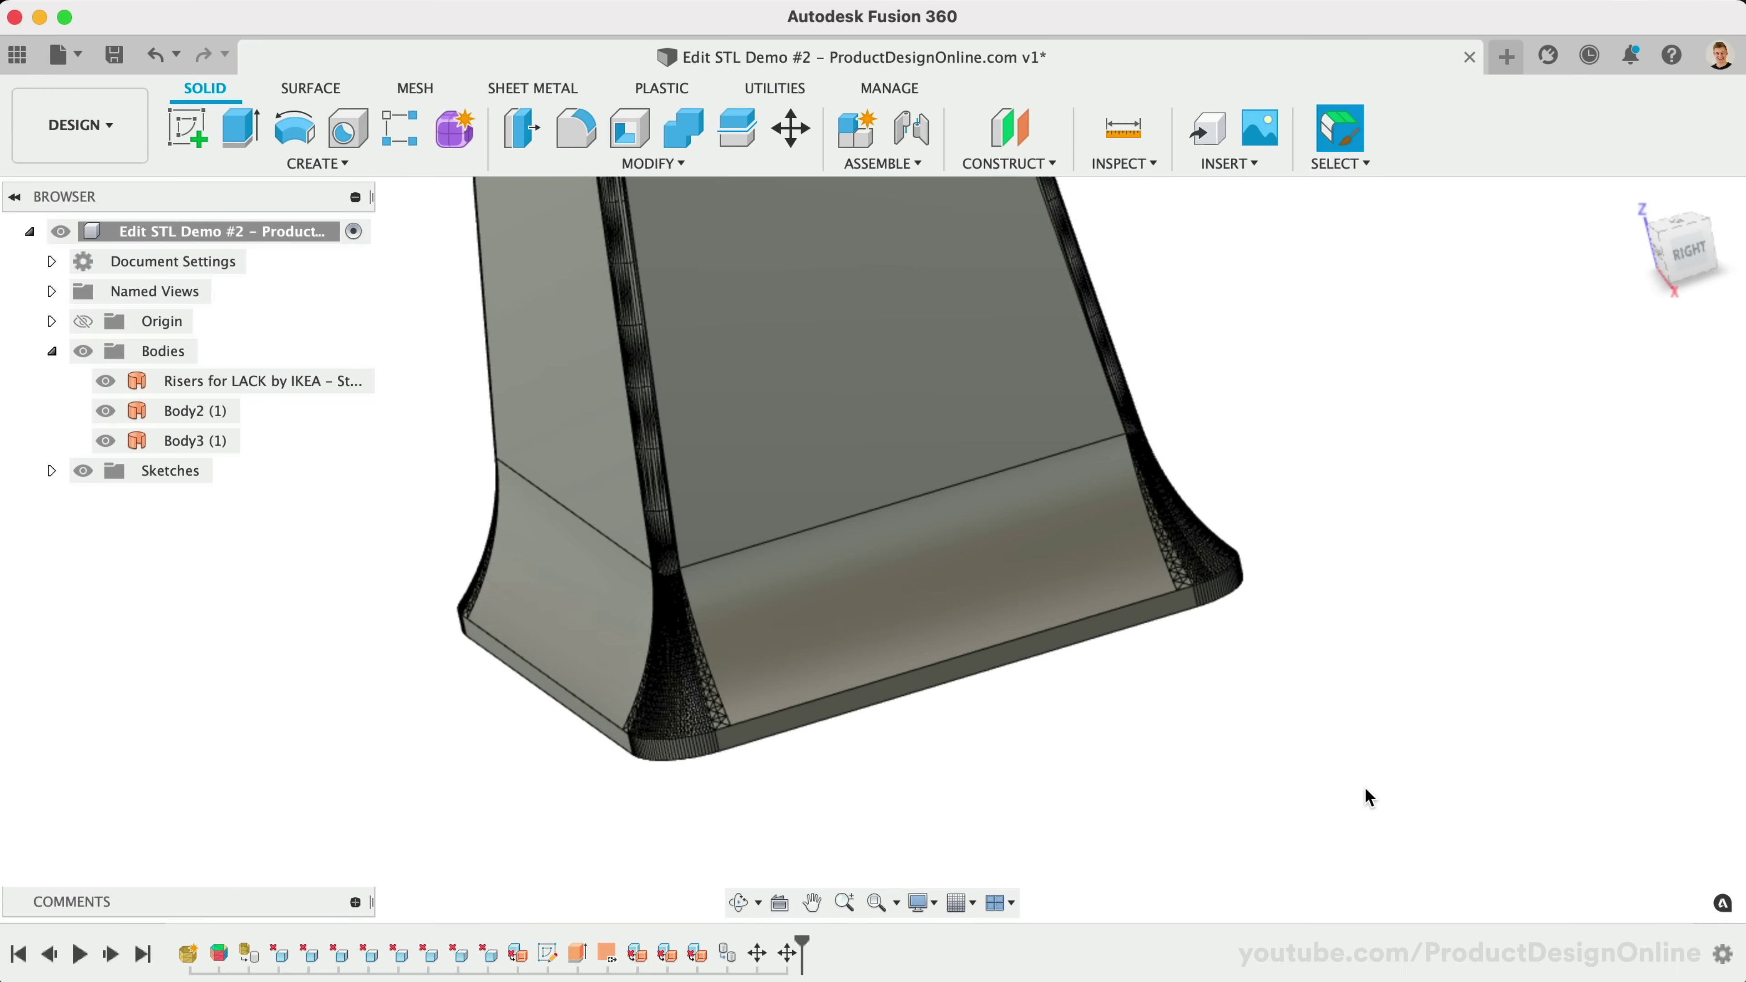
Copy the right side's curved surface body (Body3) and position copies to fill the remaining openings around the base.
click(199, 450)
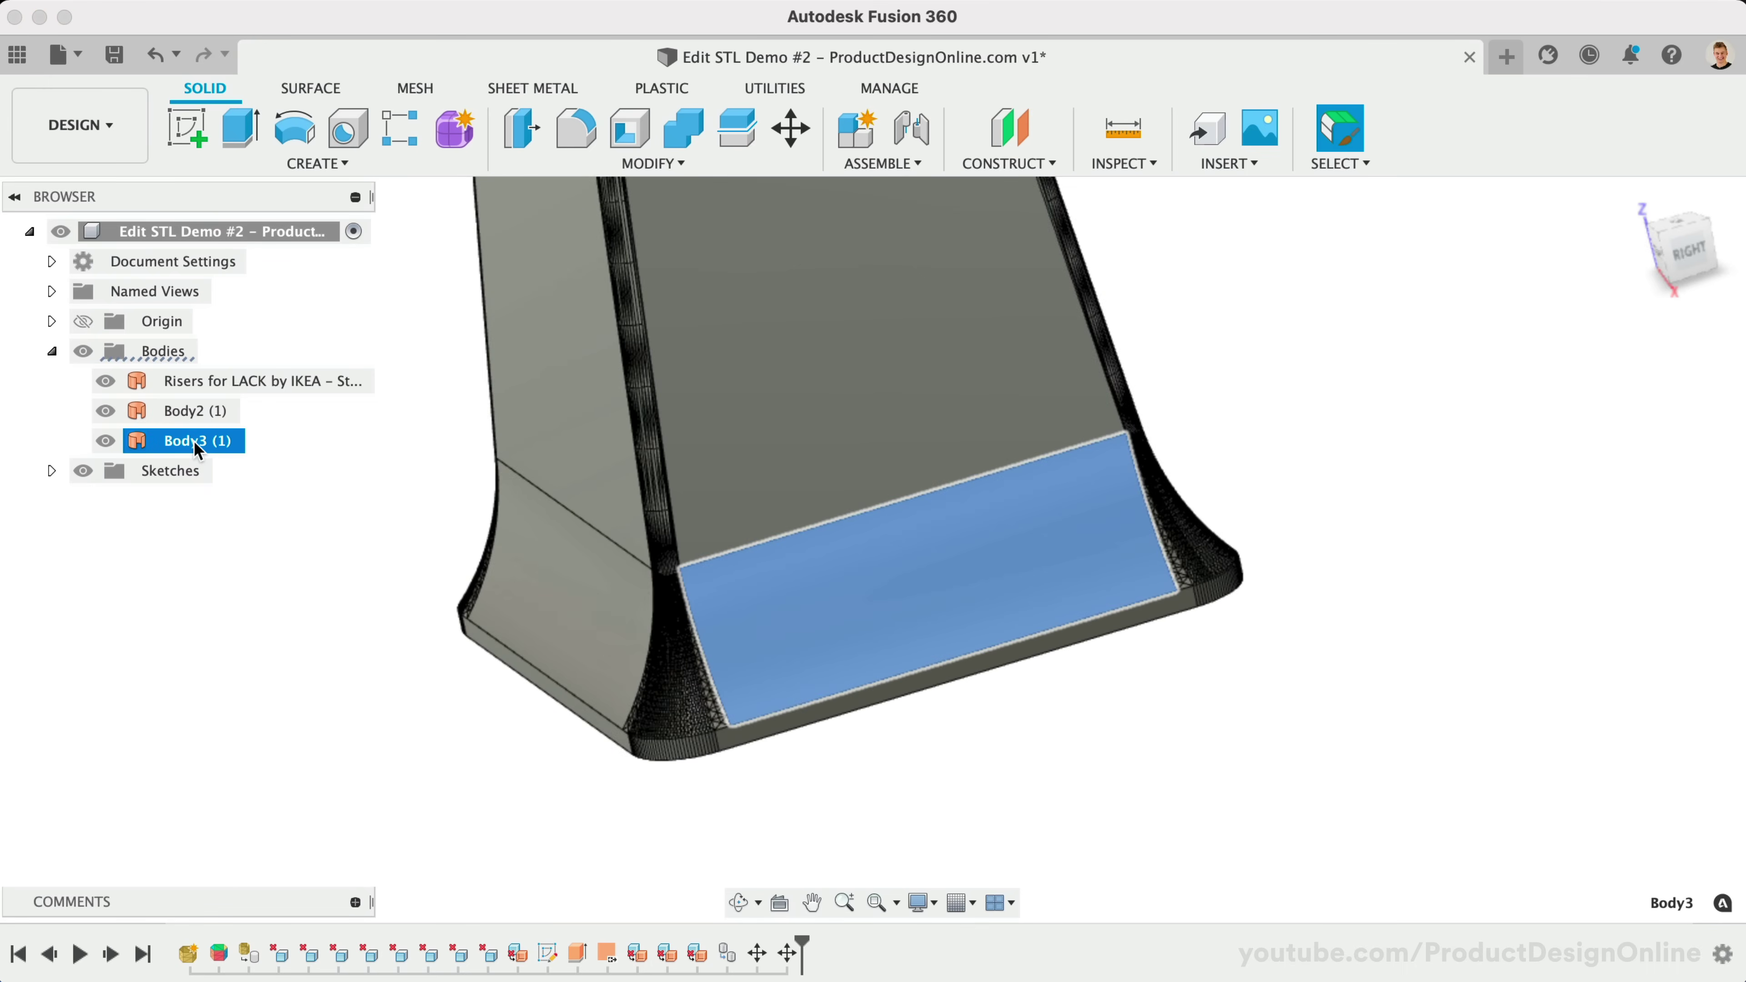
key(m)
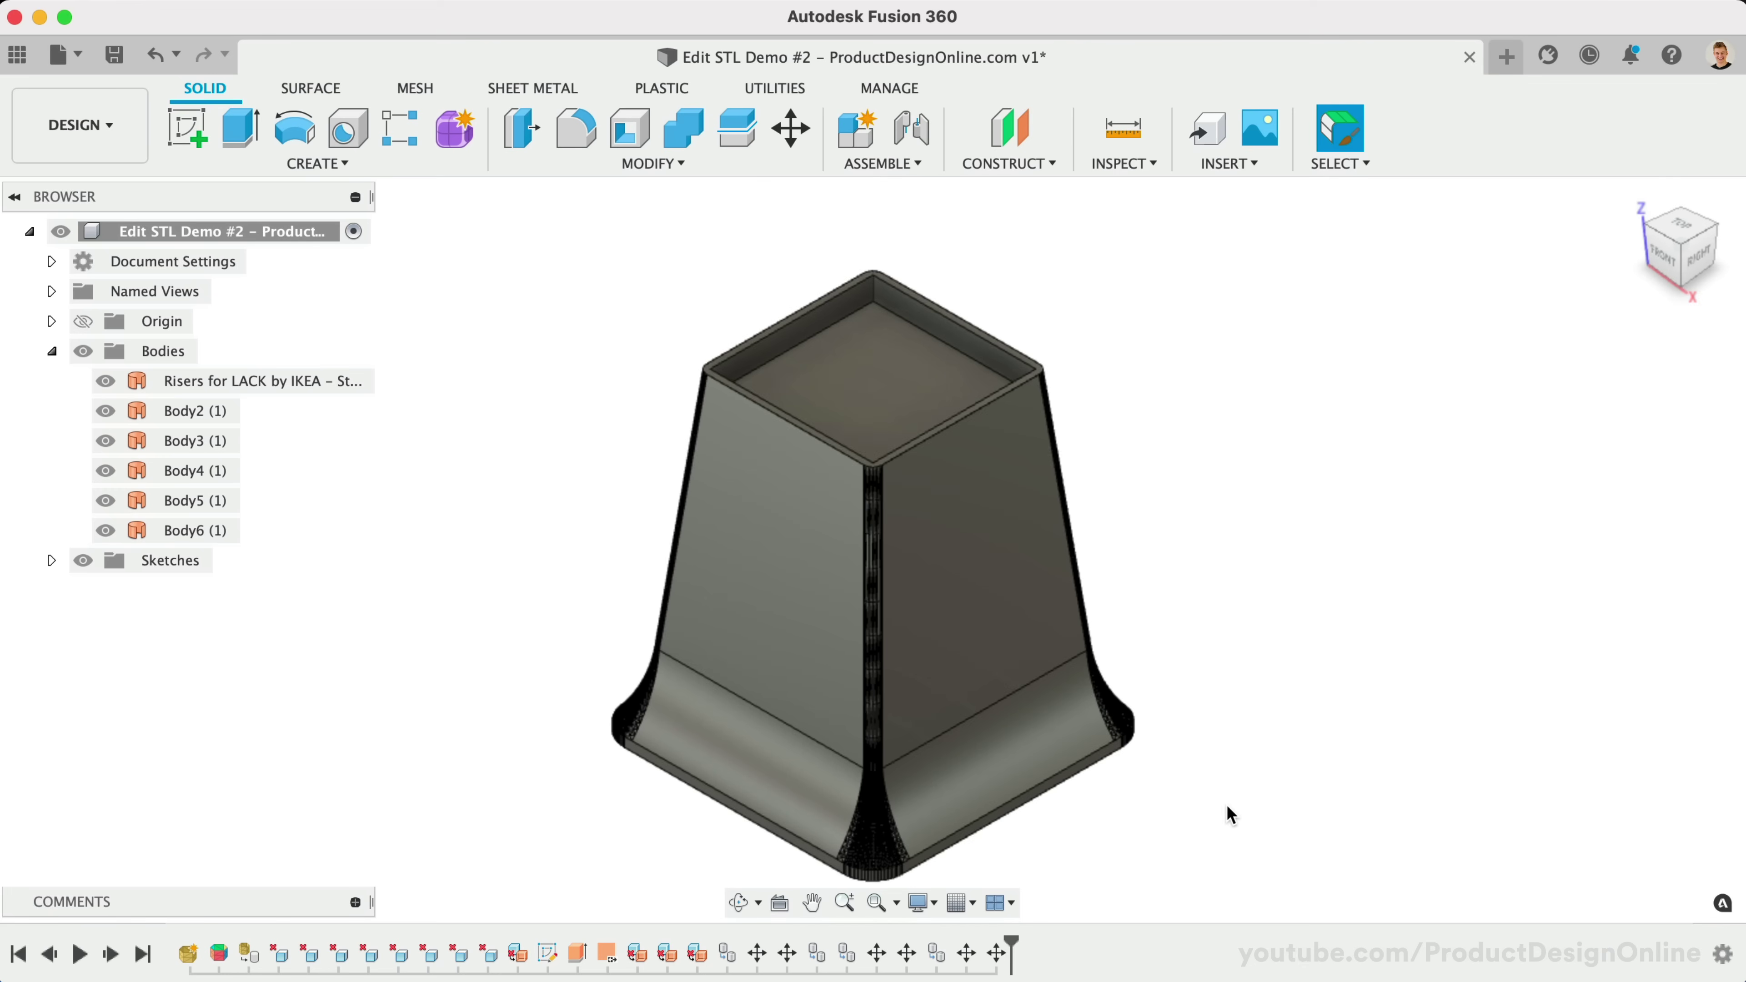
Examine the flat side faces, the top rim and the faceted corner strip between the front and right sides.
scroll(1224, 805, down, 3)
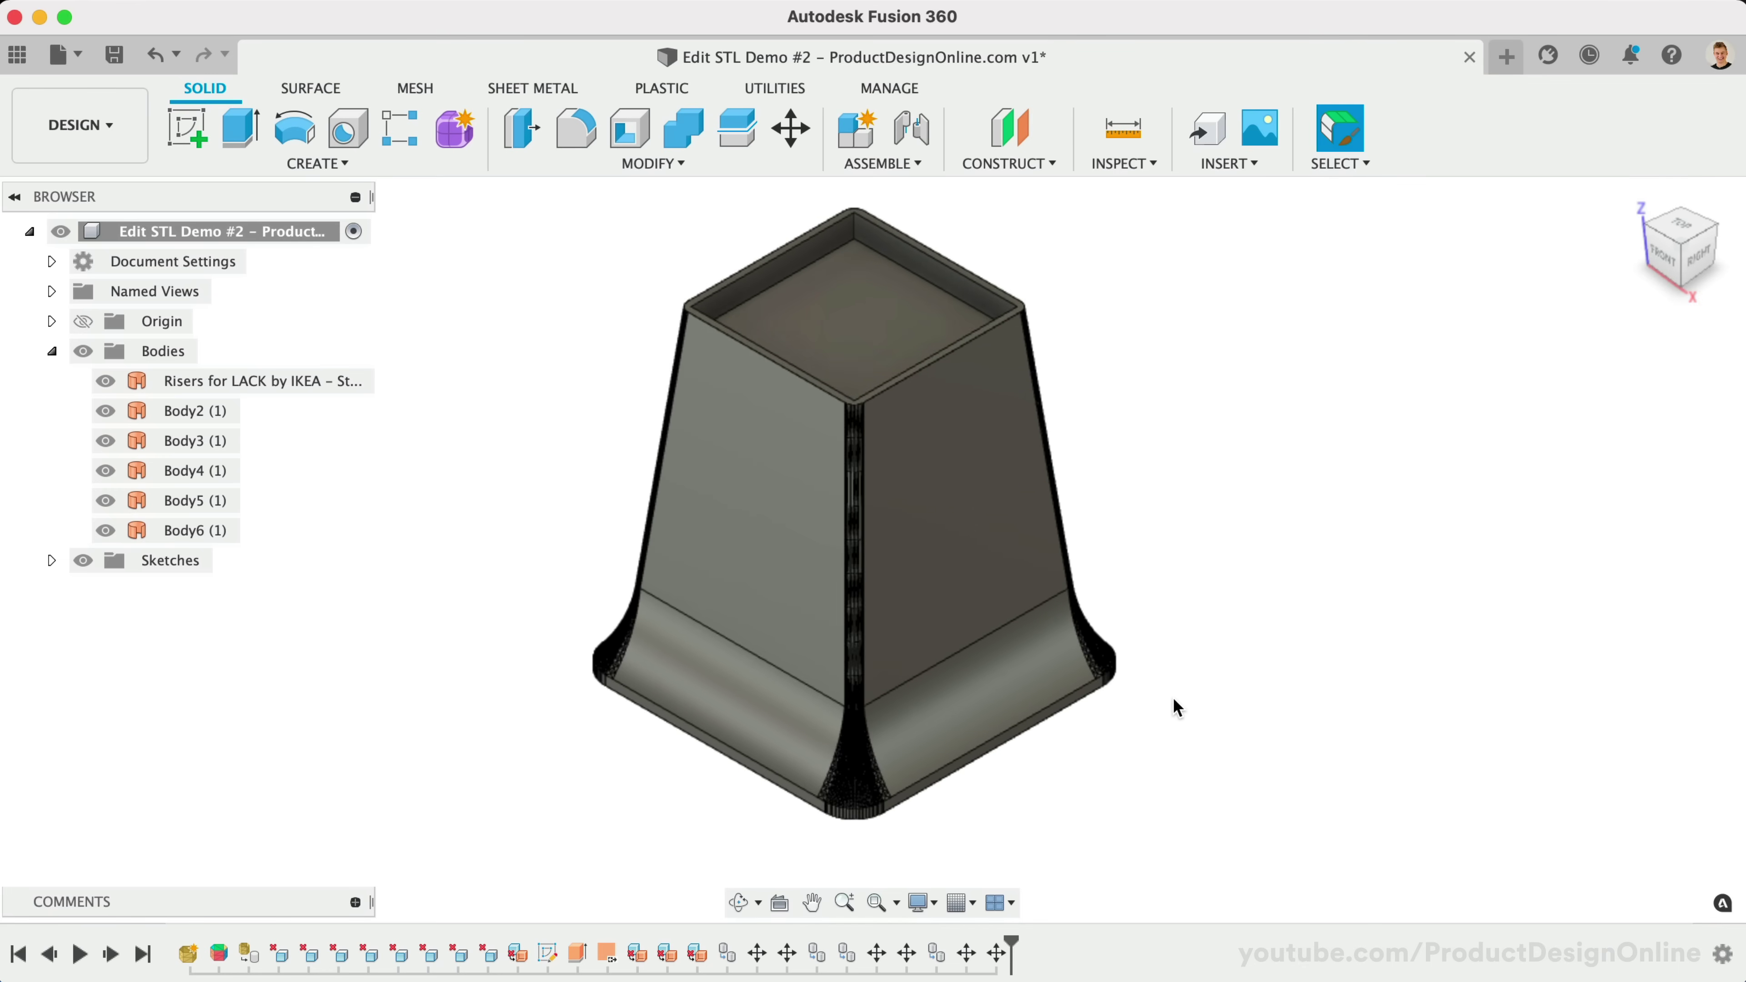
scroll(1174, 698, up, 5)
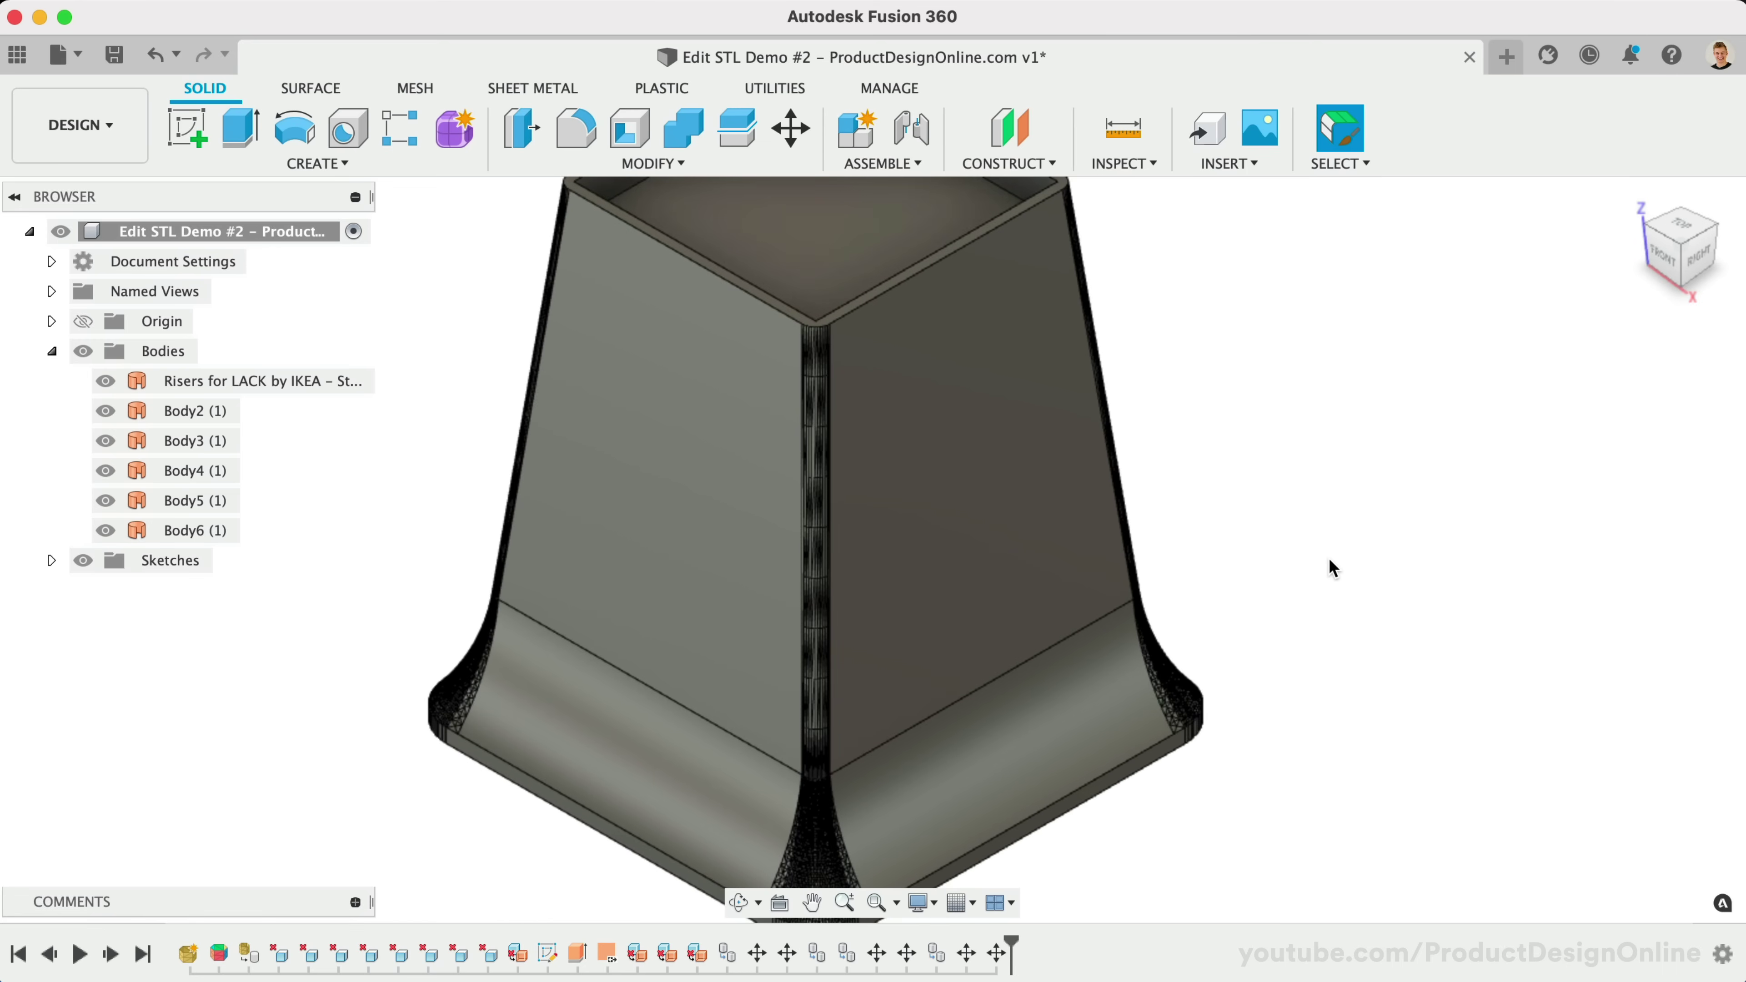
click(1027, 385)
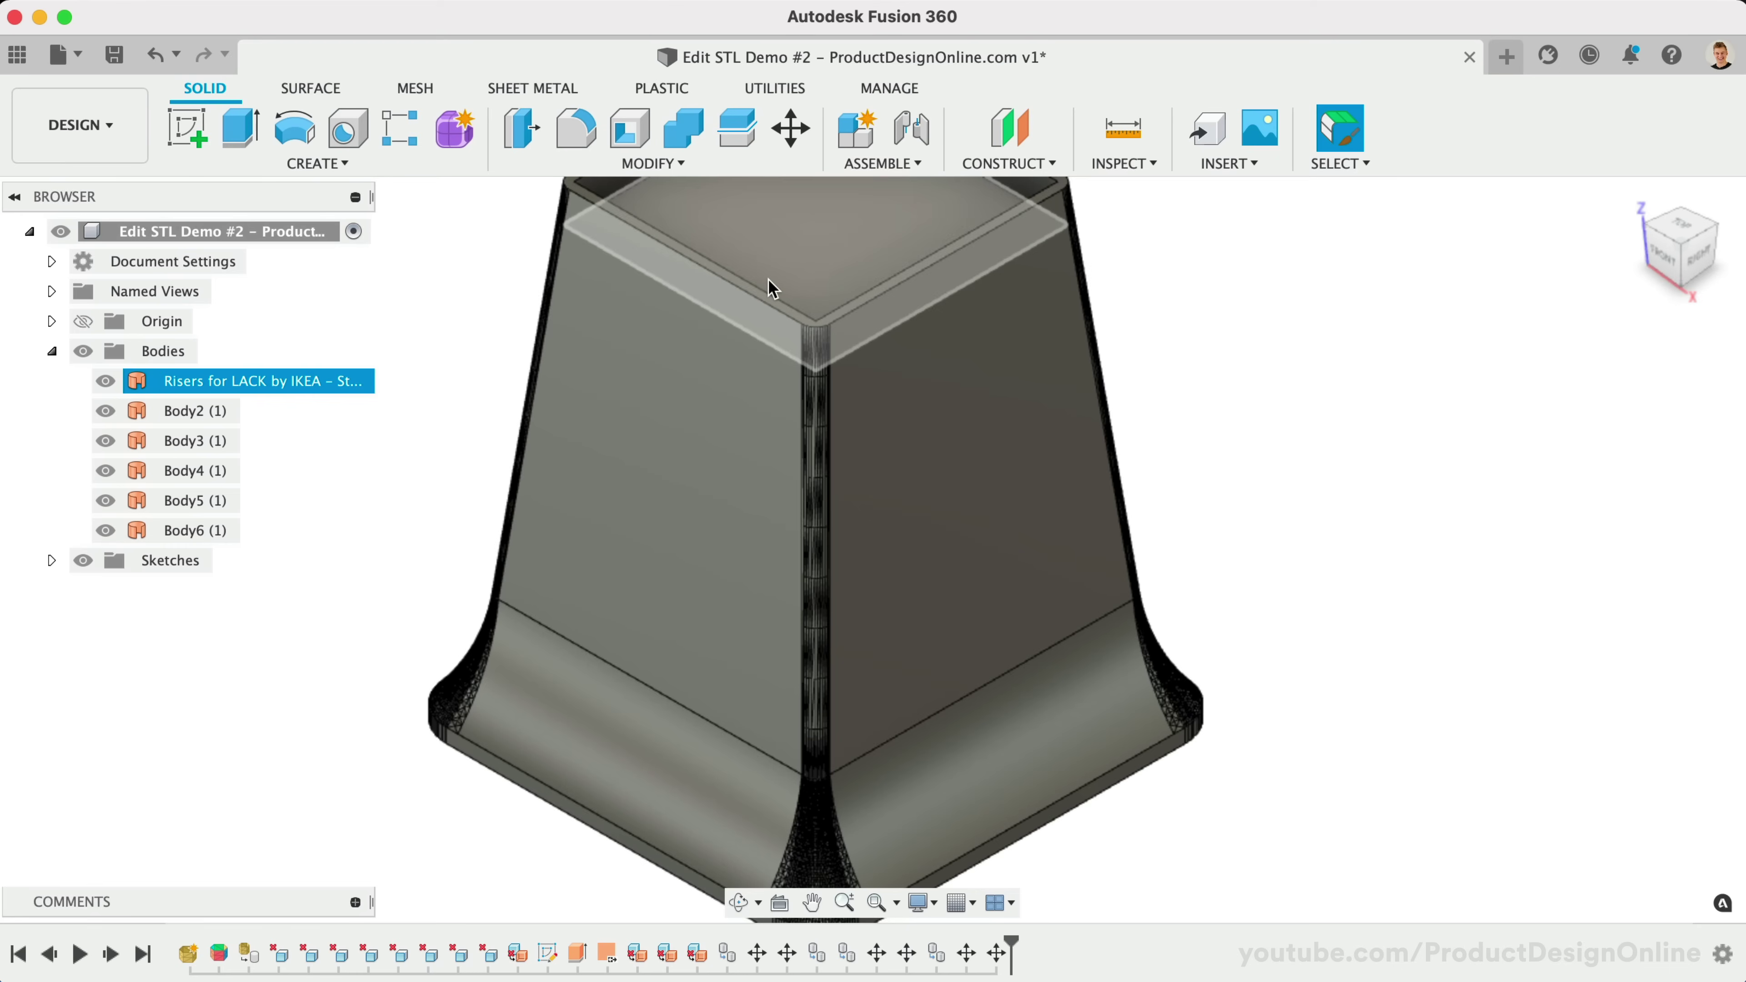
click(491, 458)
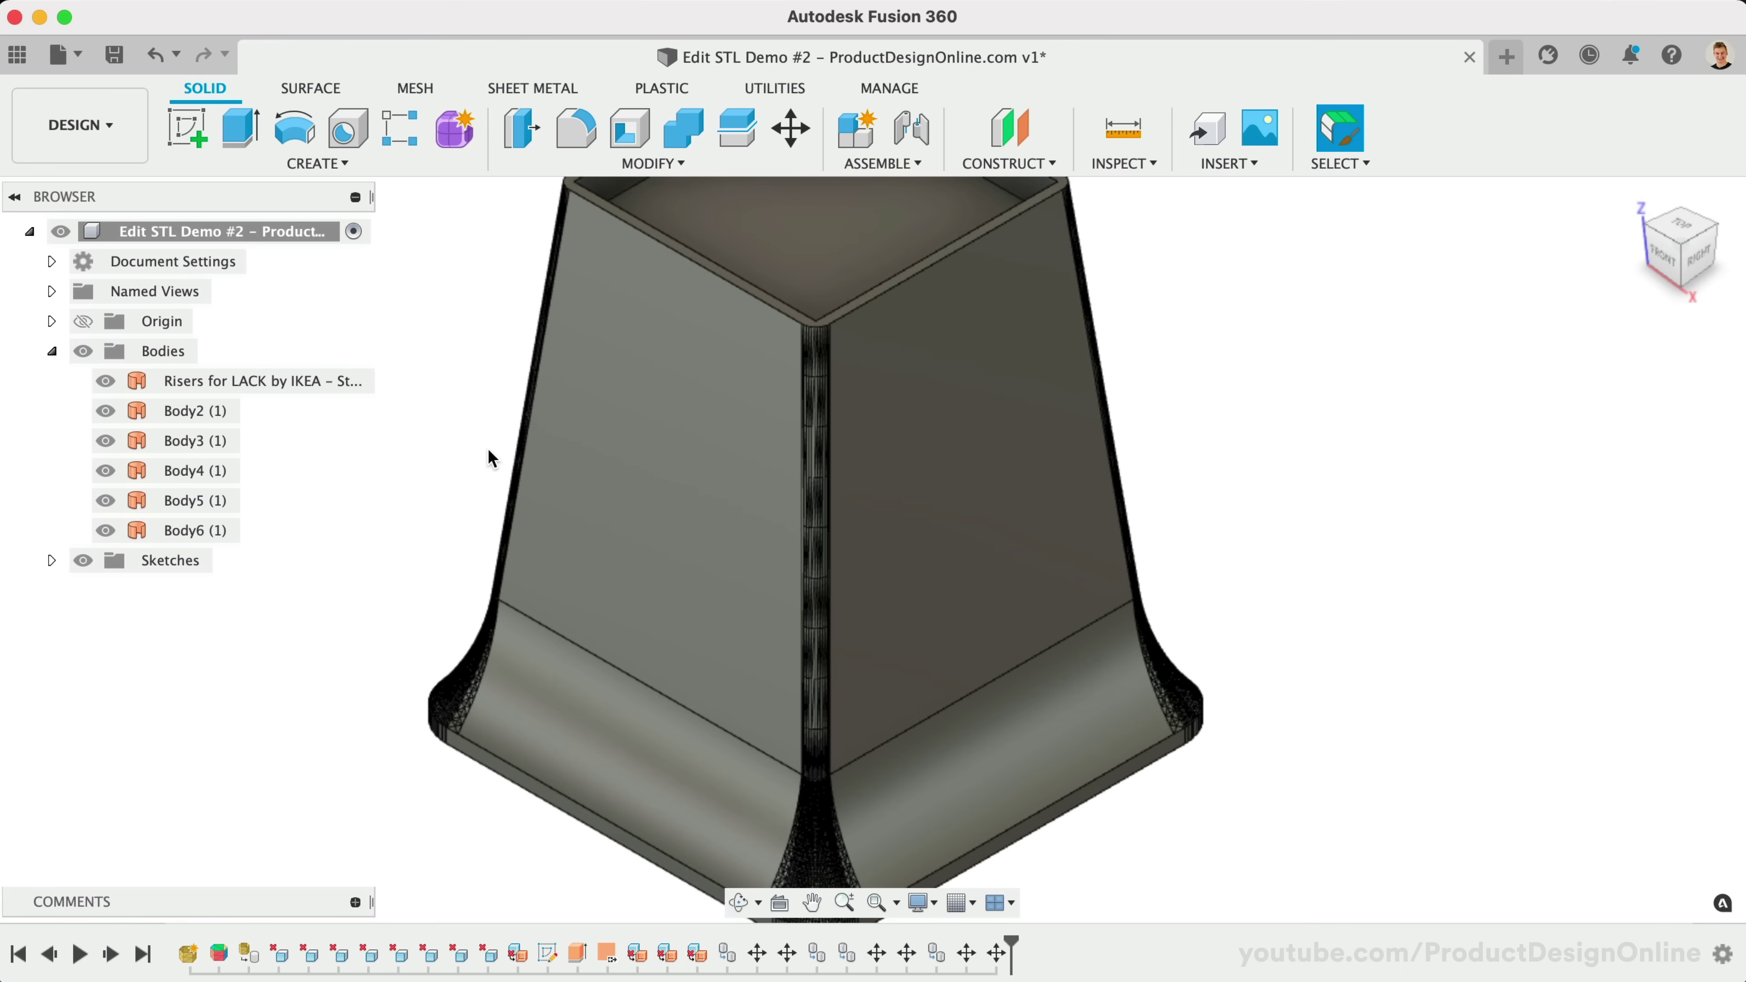
click(654, 379)
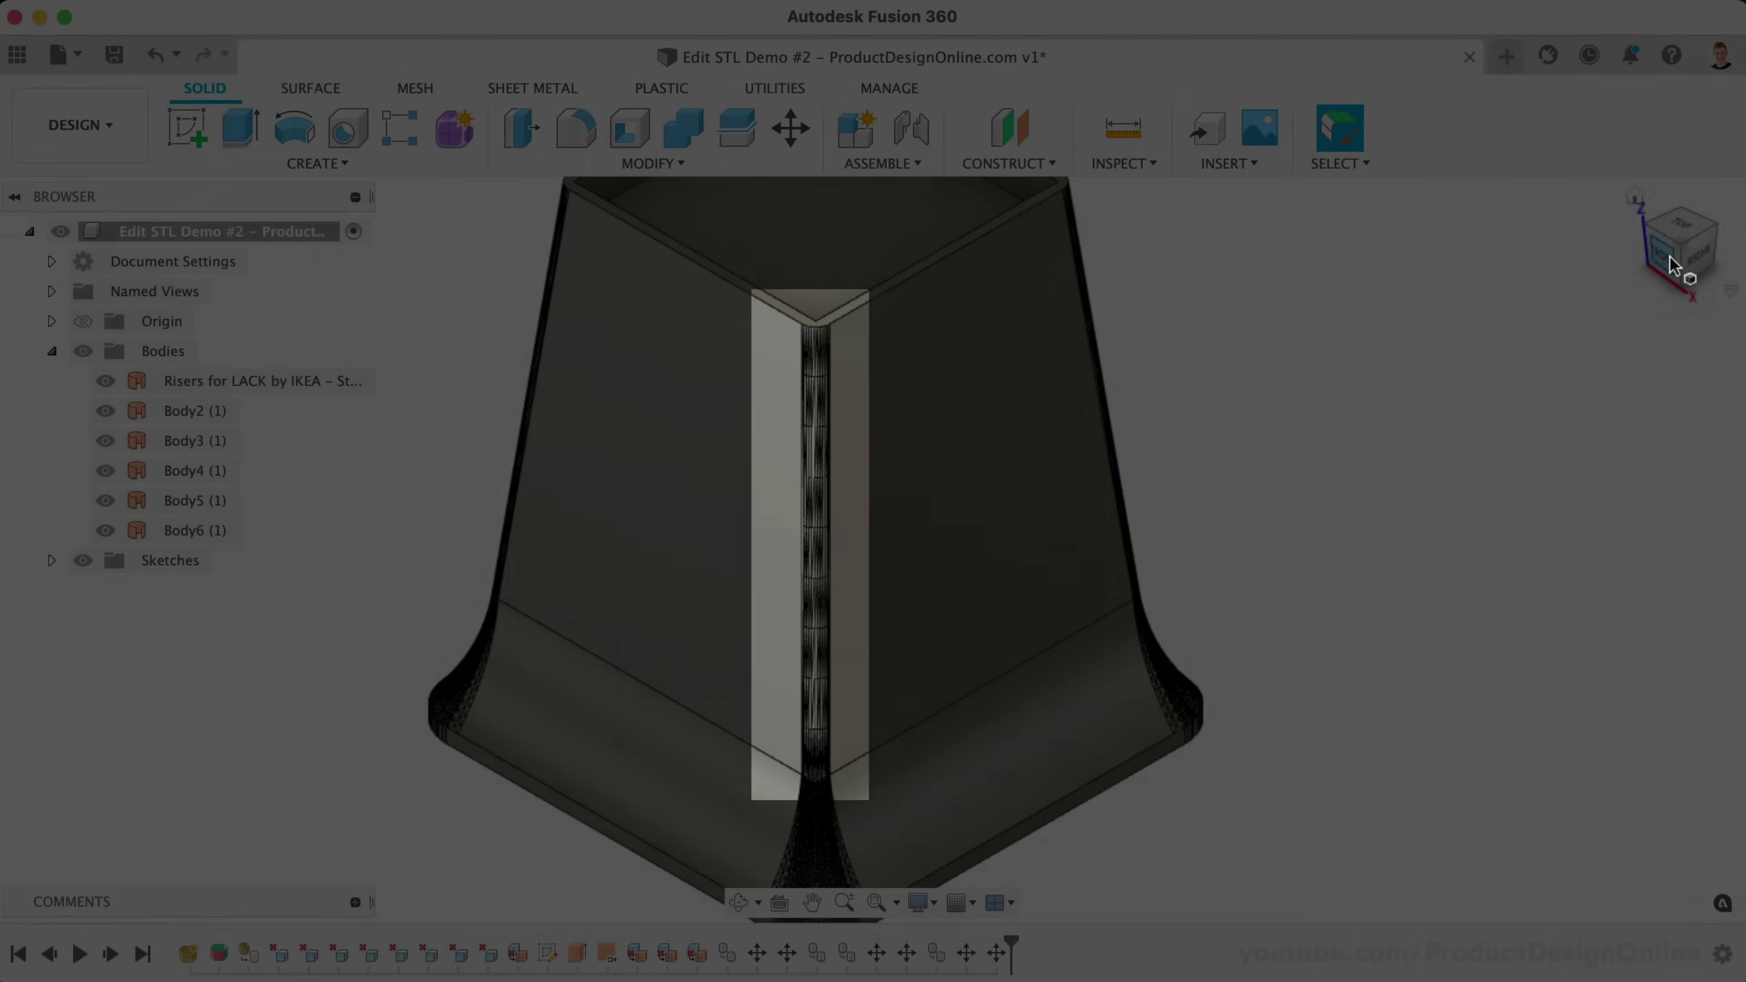
click(1674, 261)
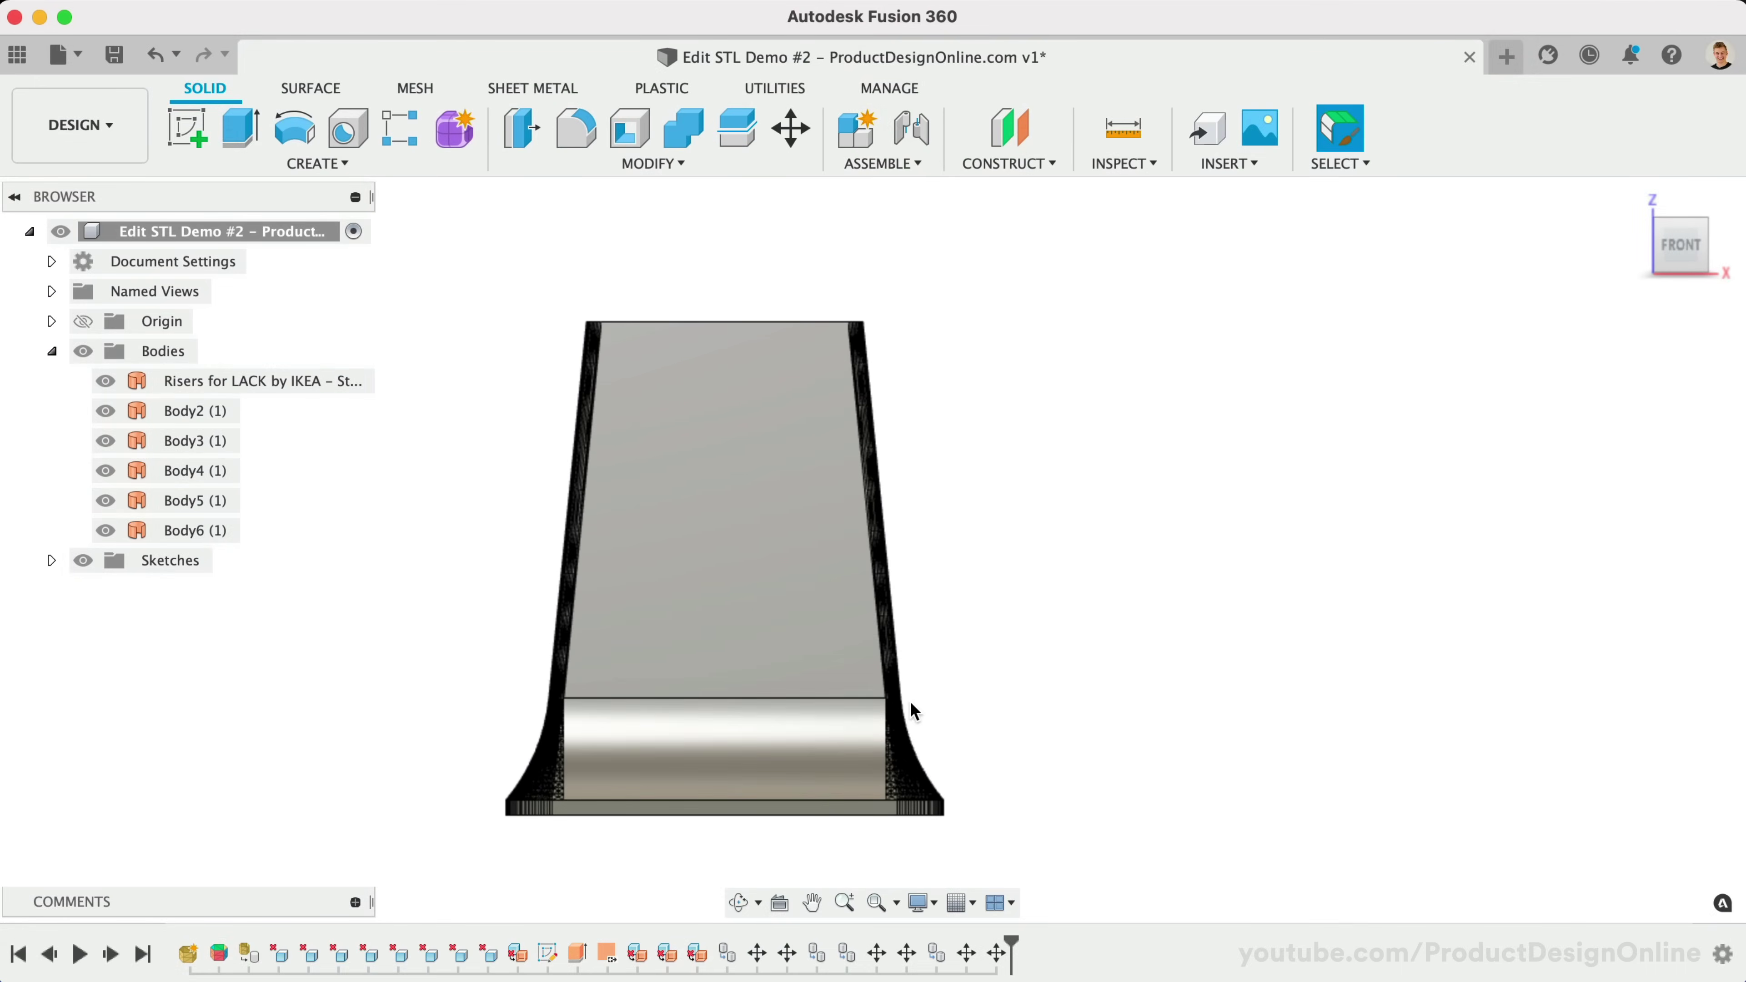
click(1705, 229)
scroll(794, 539, up, 5)
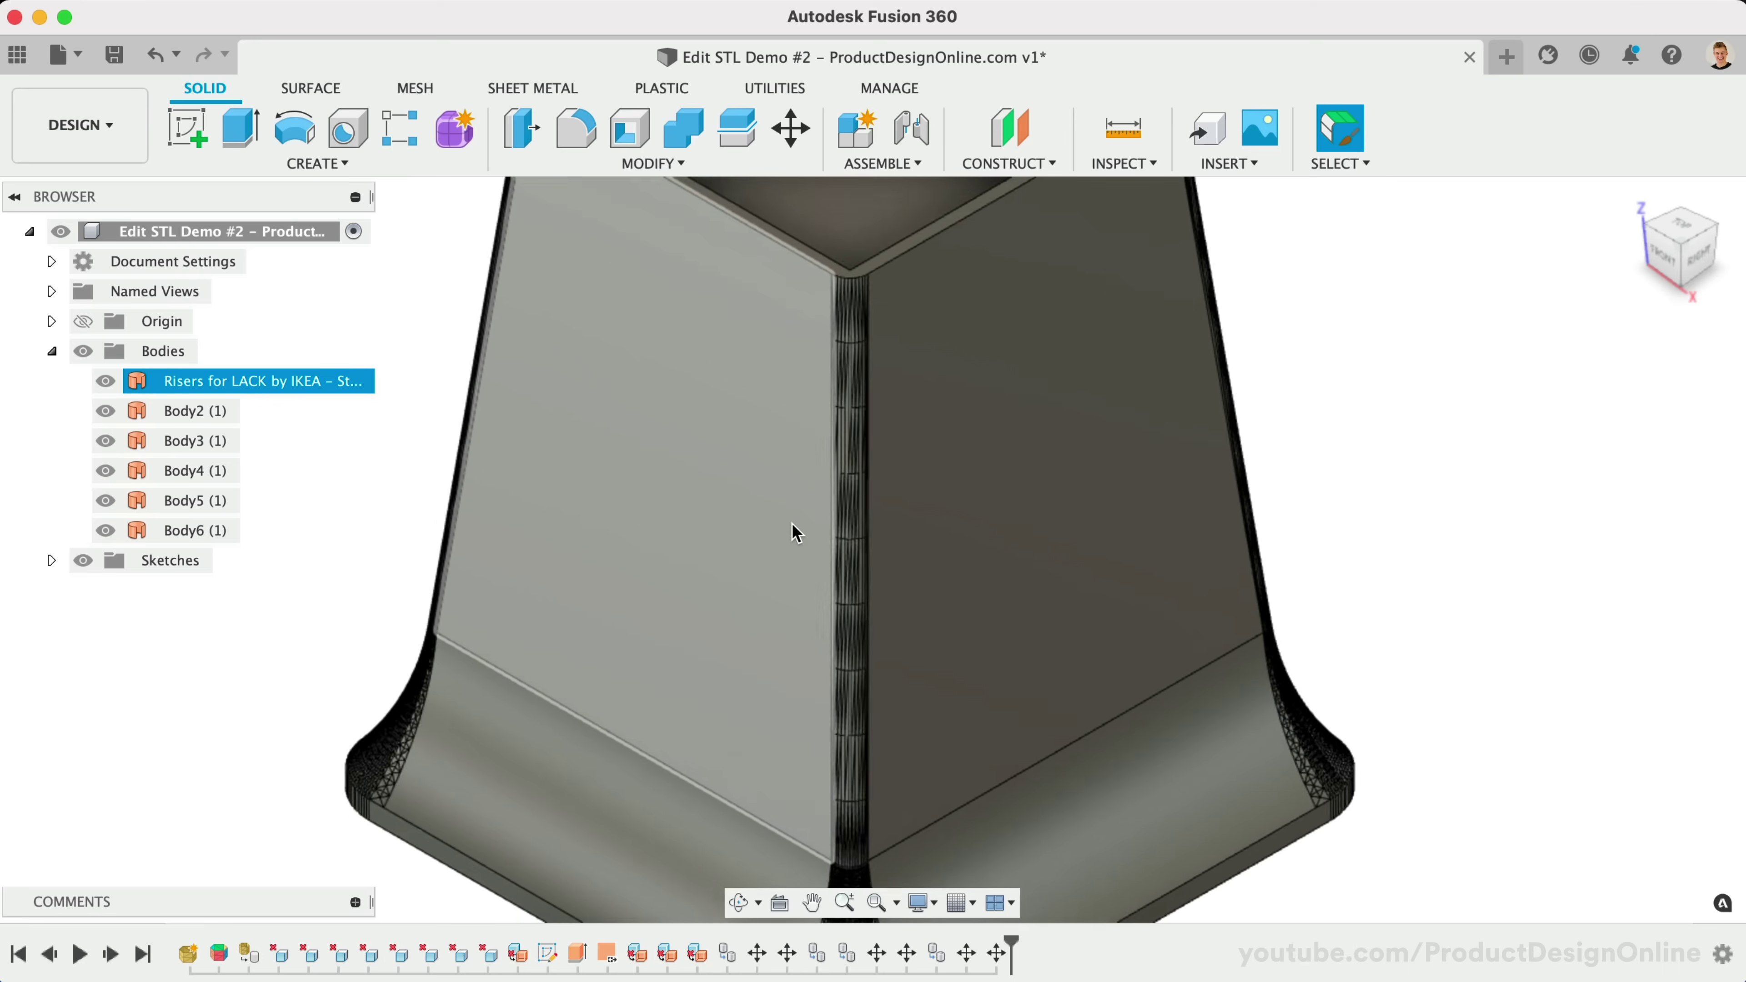
scroll(783, 516, up, 1)
Unstitch the flat front and right side faces from the riser body with Chain Selection off.
click(313, 90)
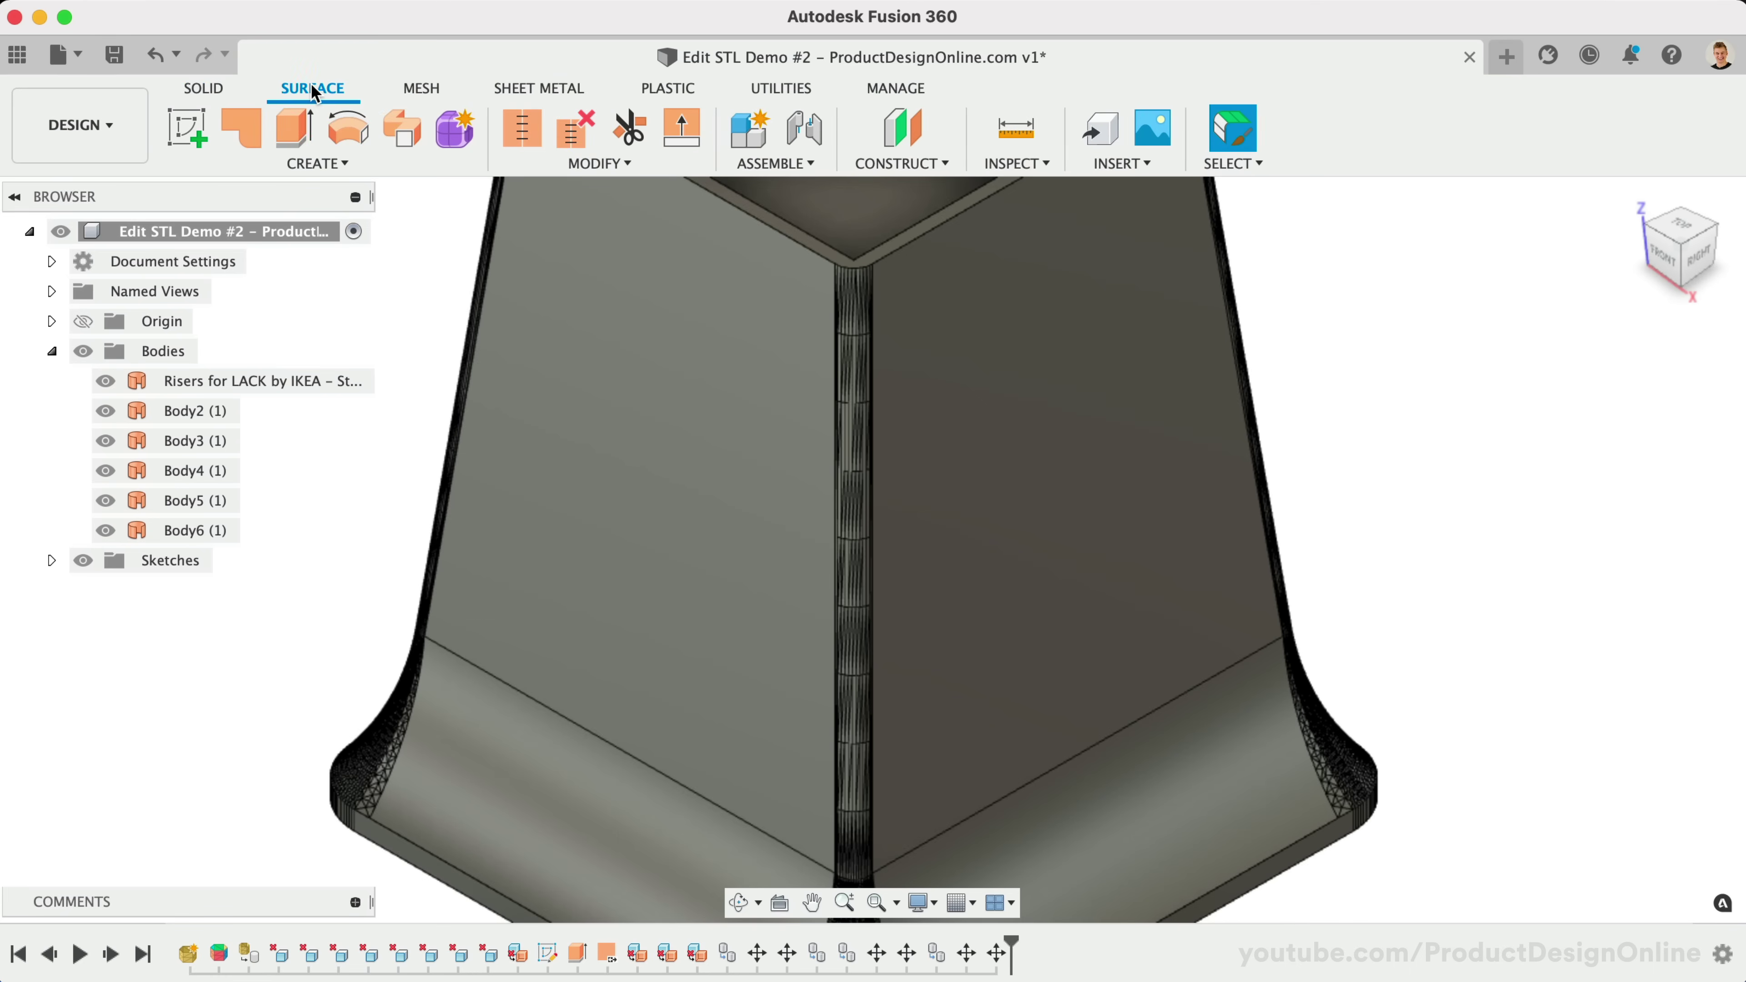
click(575, 128)
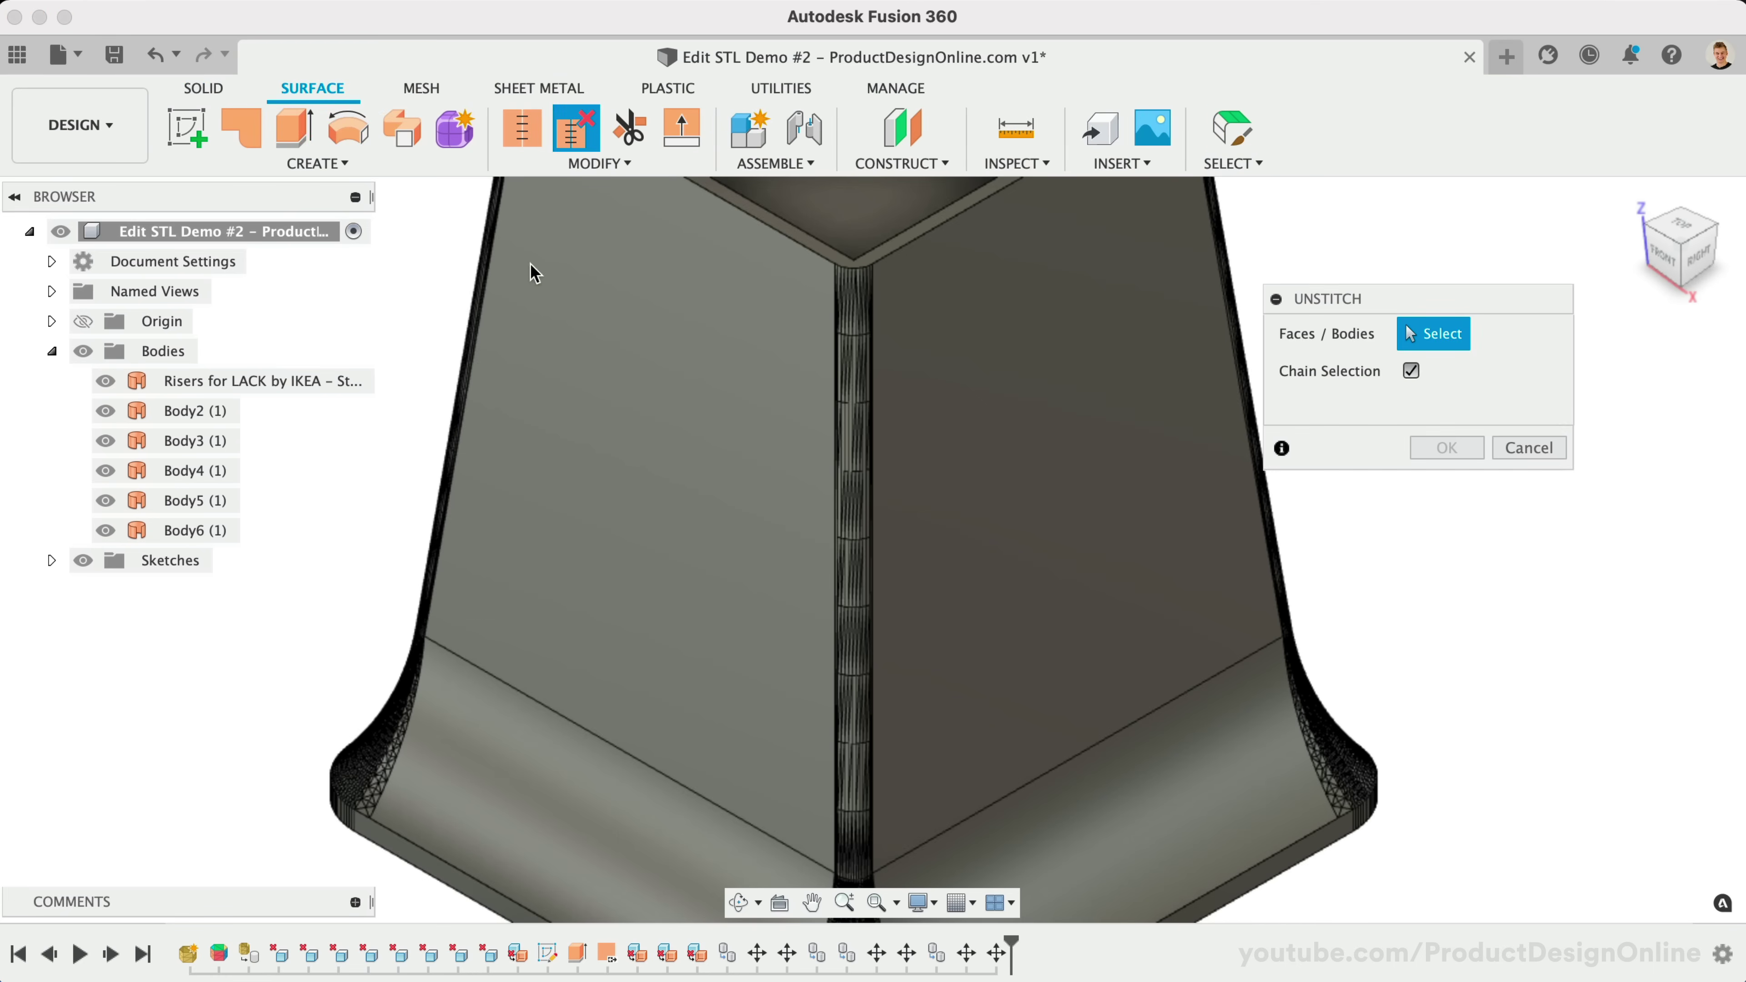
click(1411, 371)
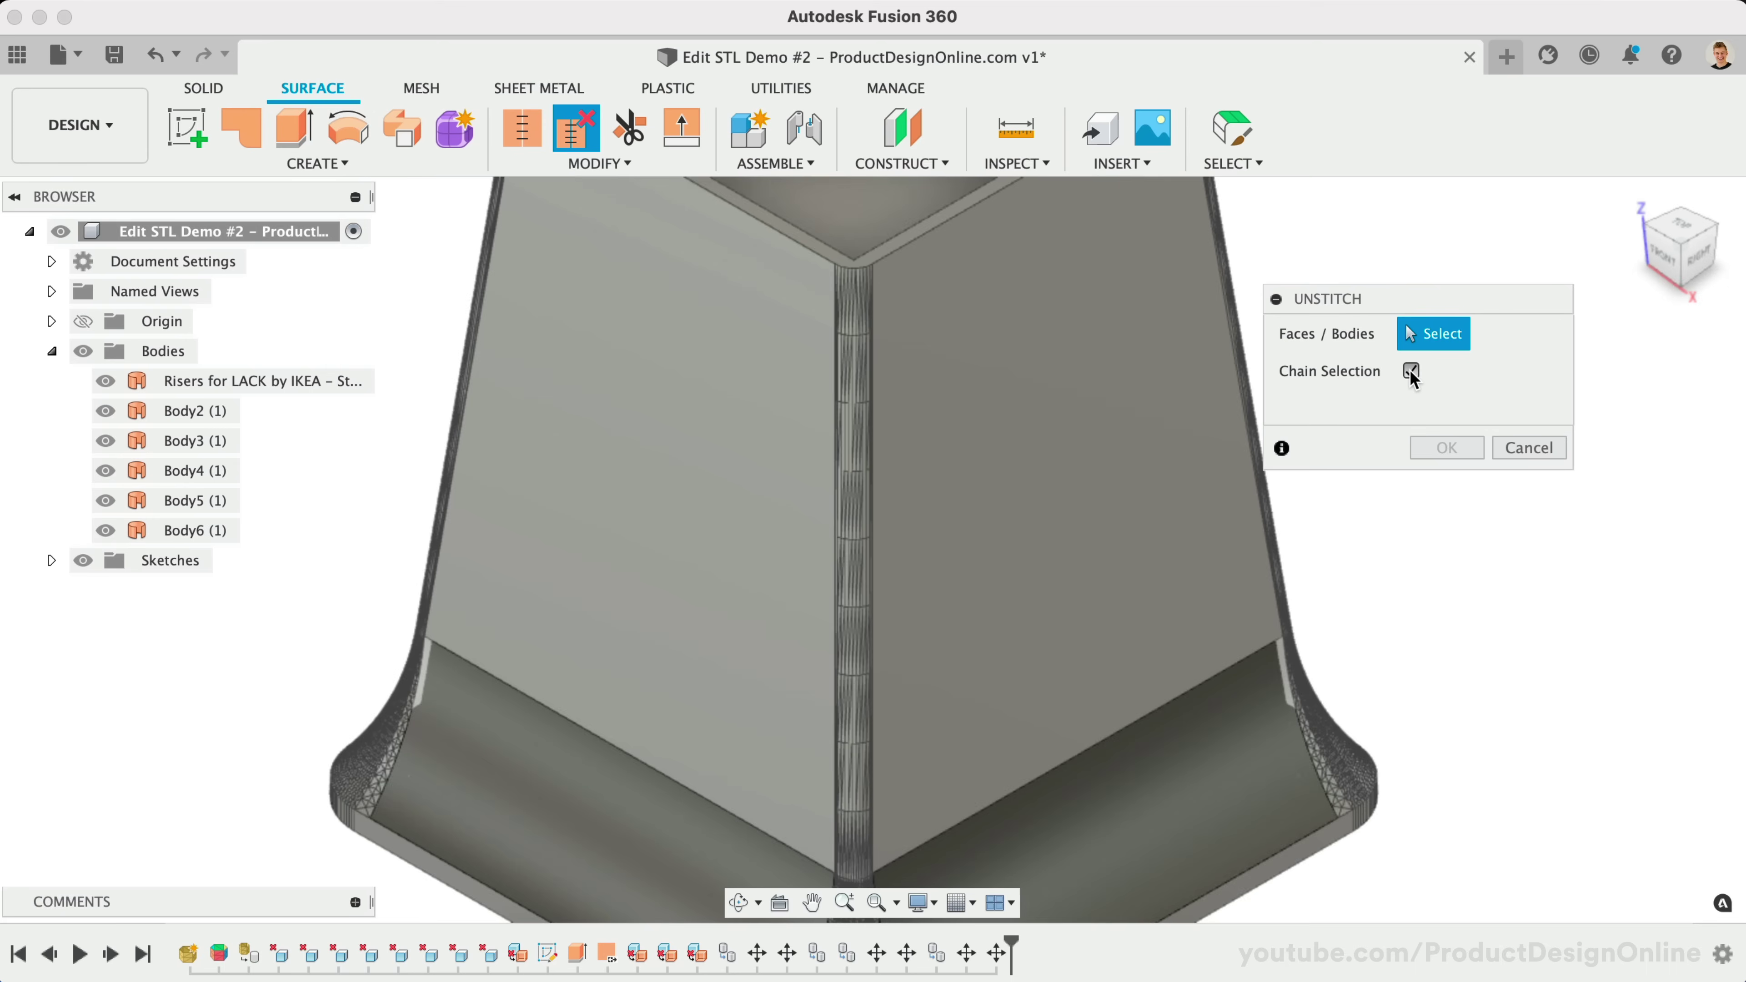
click(997, 417)
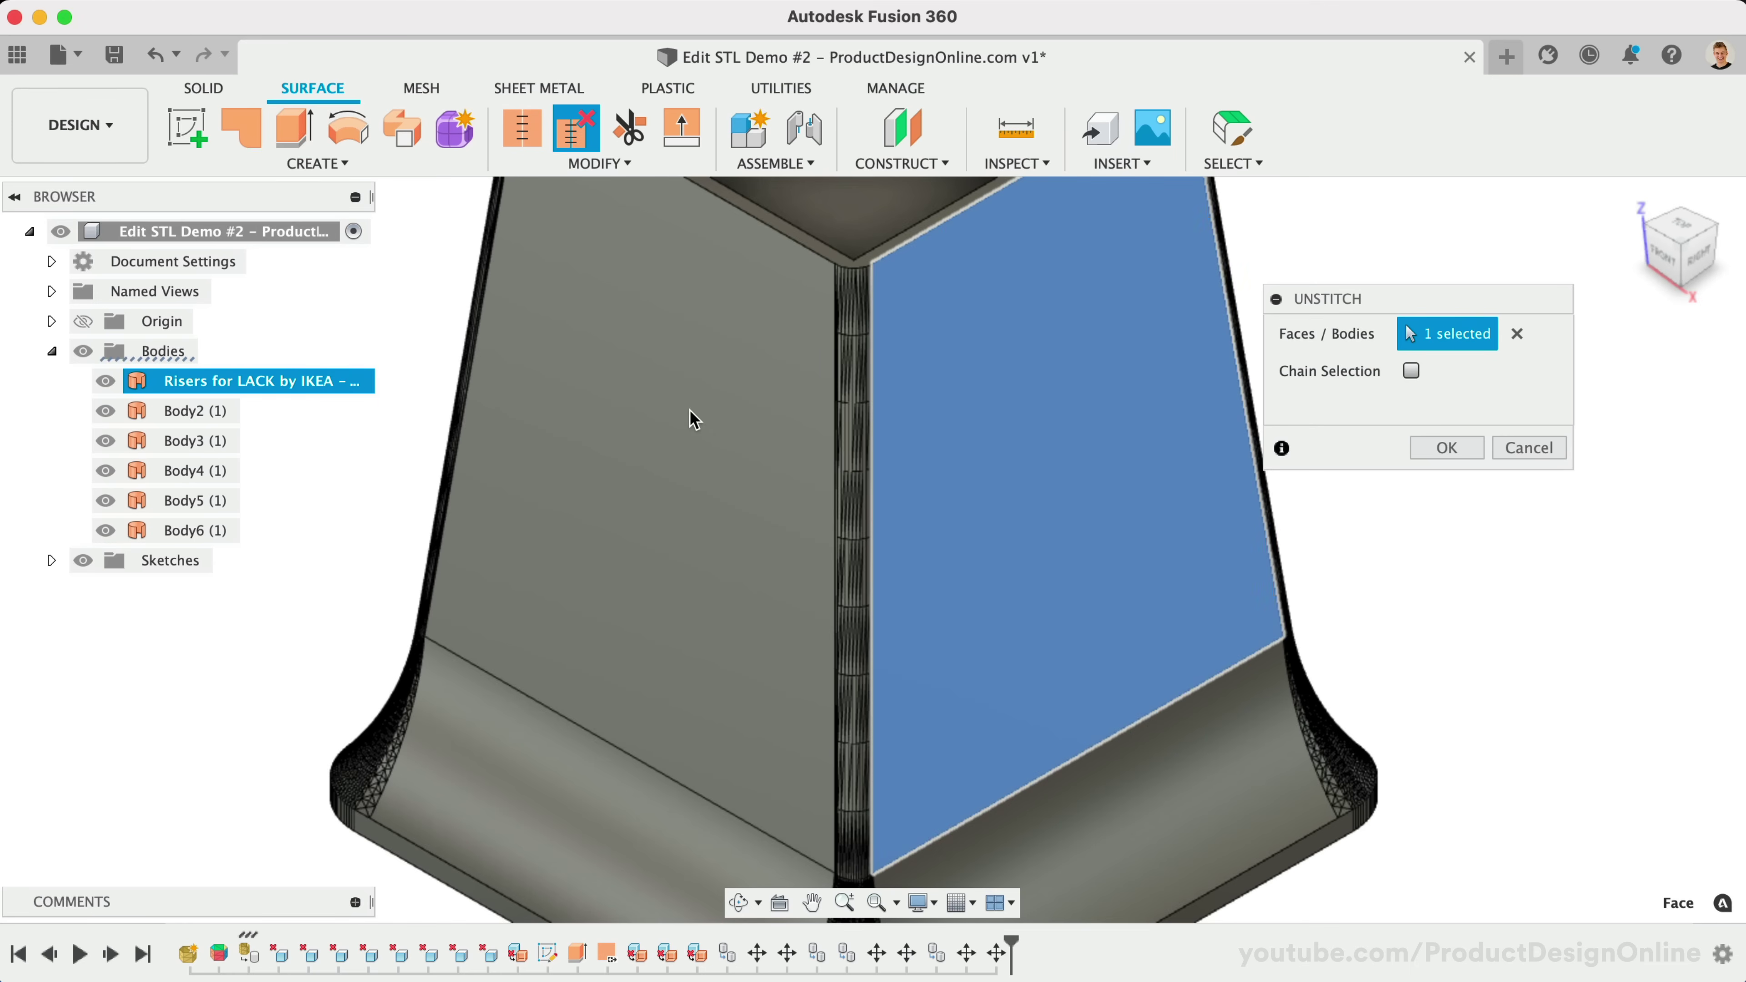
click(712, 440)
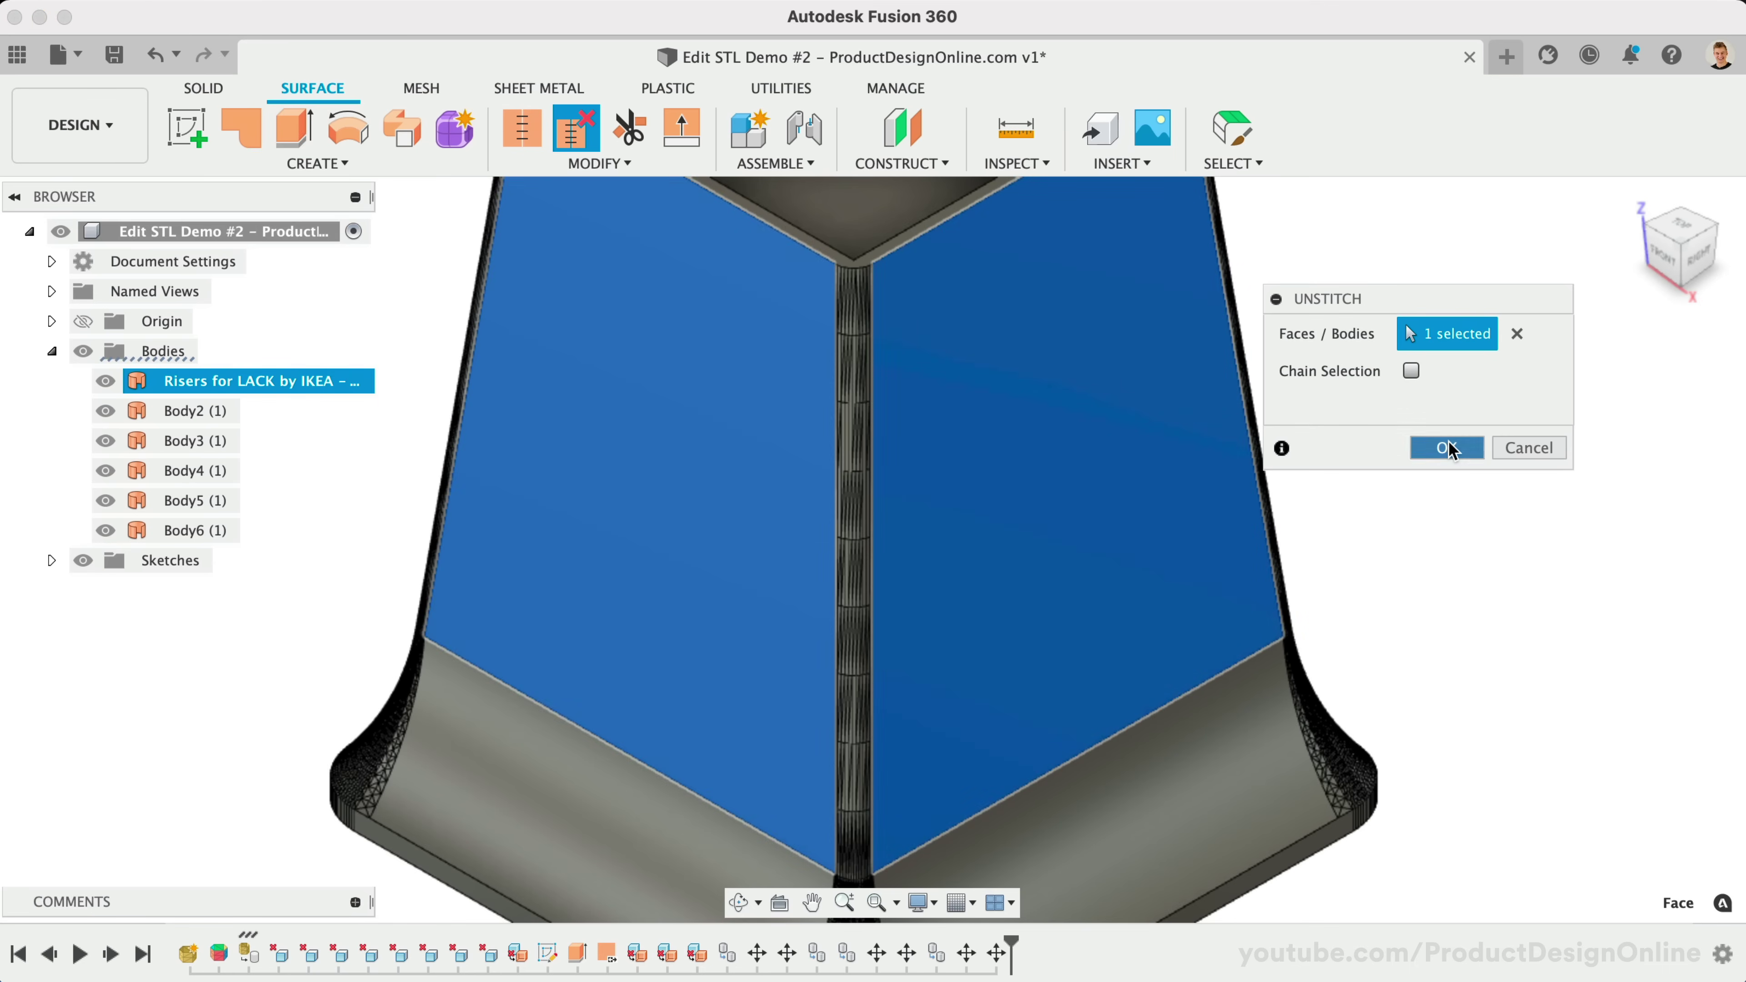
click(1446, 448)
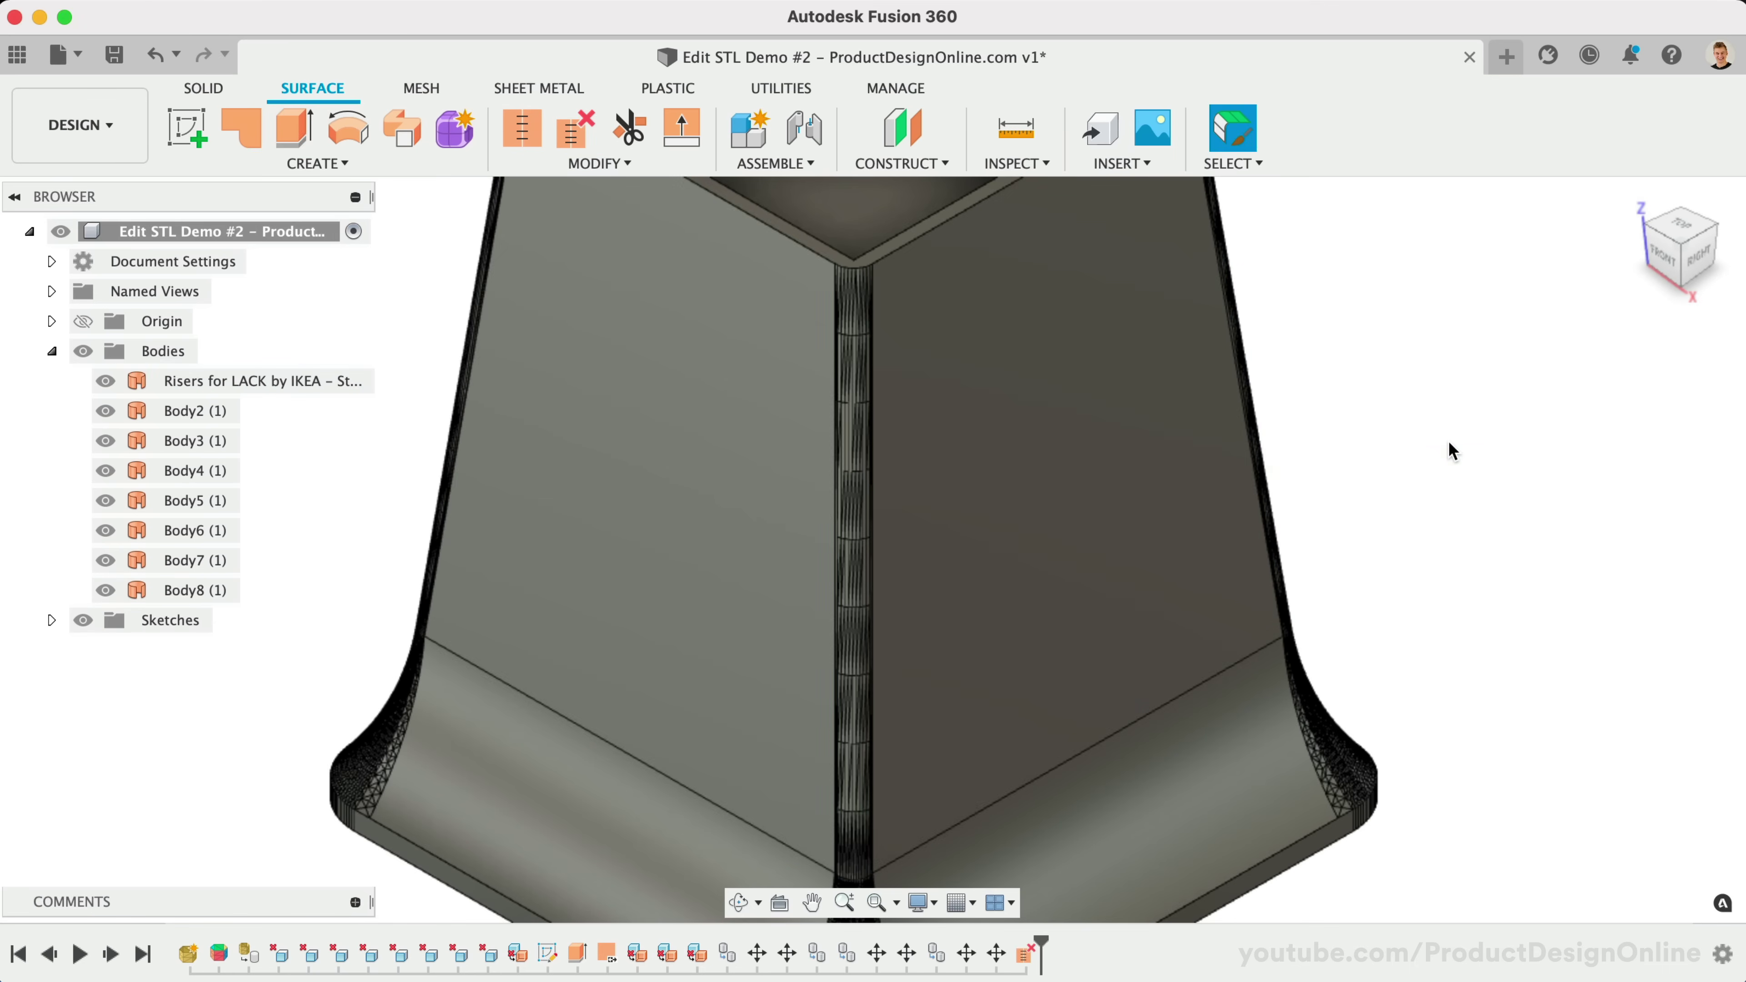
Hide surface bodies Body2 to Body8 and window-select the faceted faces at the front-right corner from the top view.
click(106, 412)
click(106, 470)
click(106, 501)
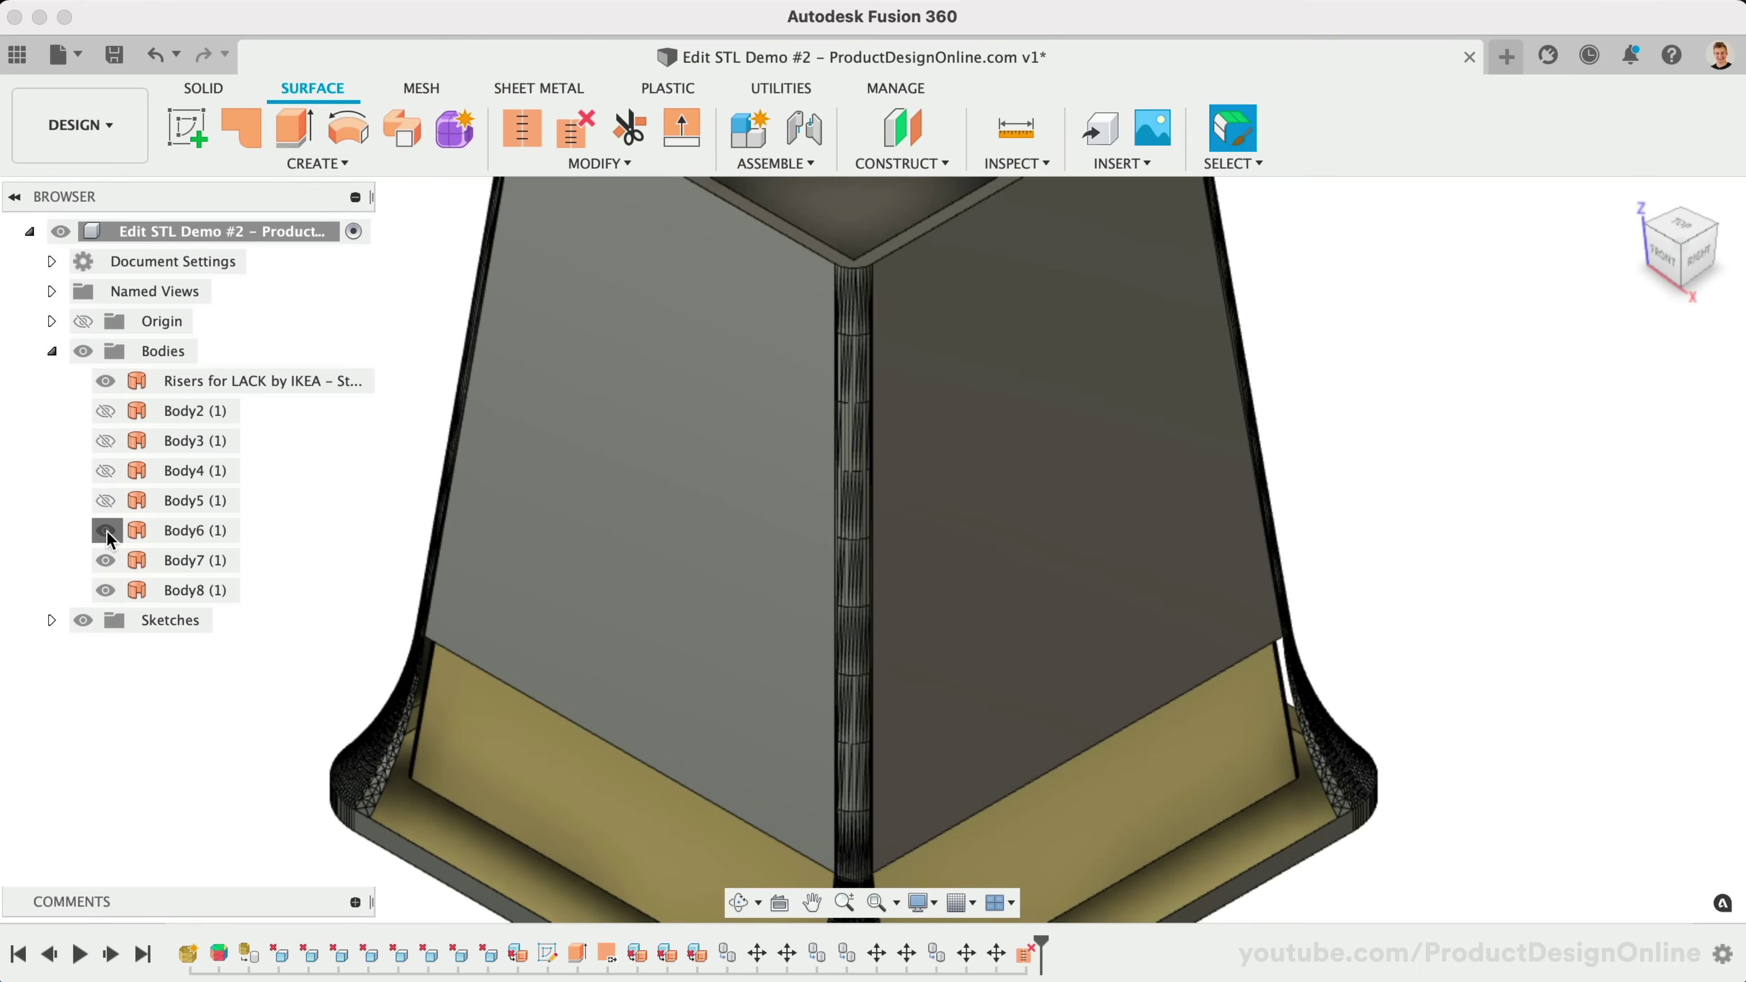
click(106, 530)
click(106, 561)
click(105, 590)
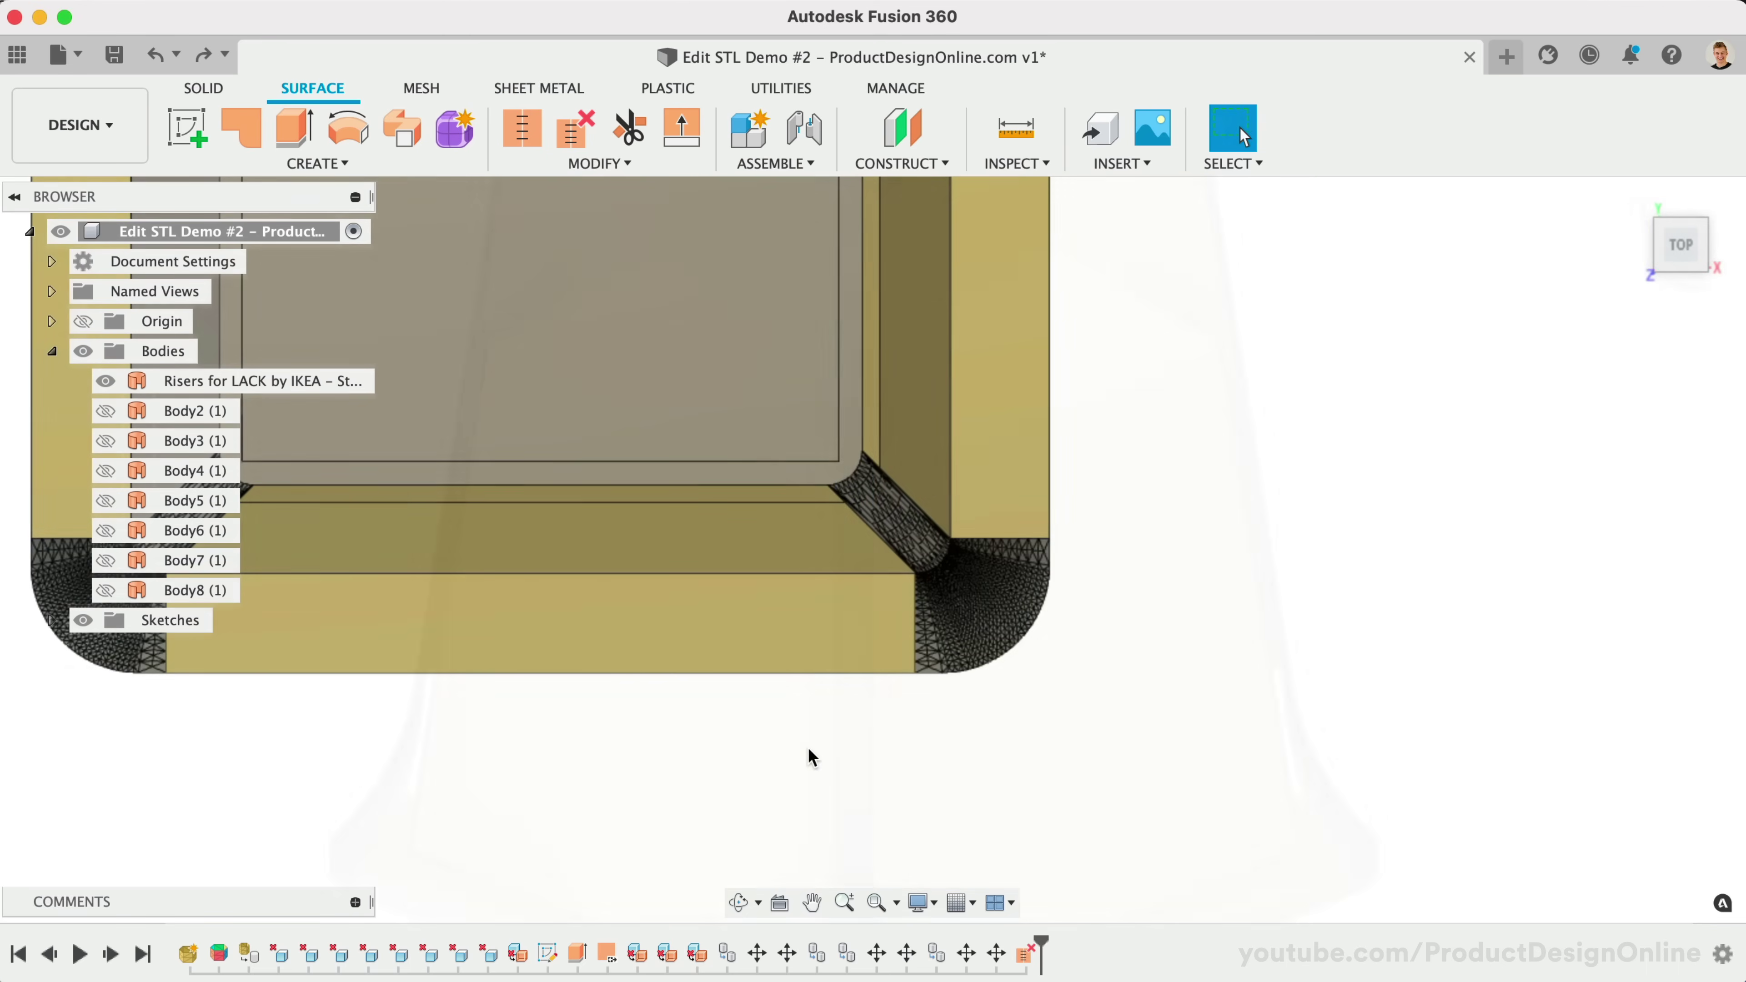
drag(794, 759, 1132, 427)
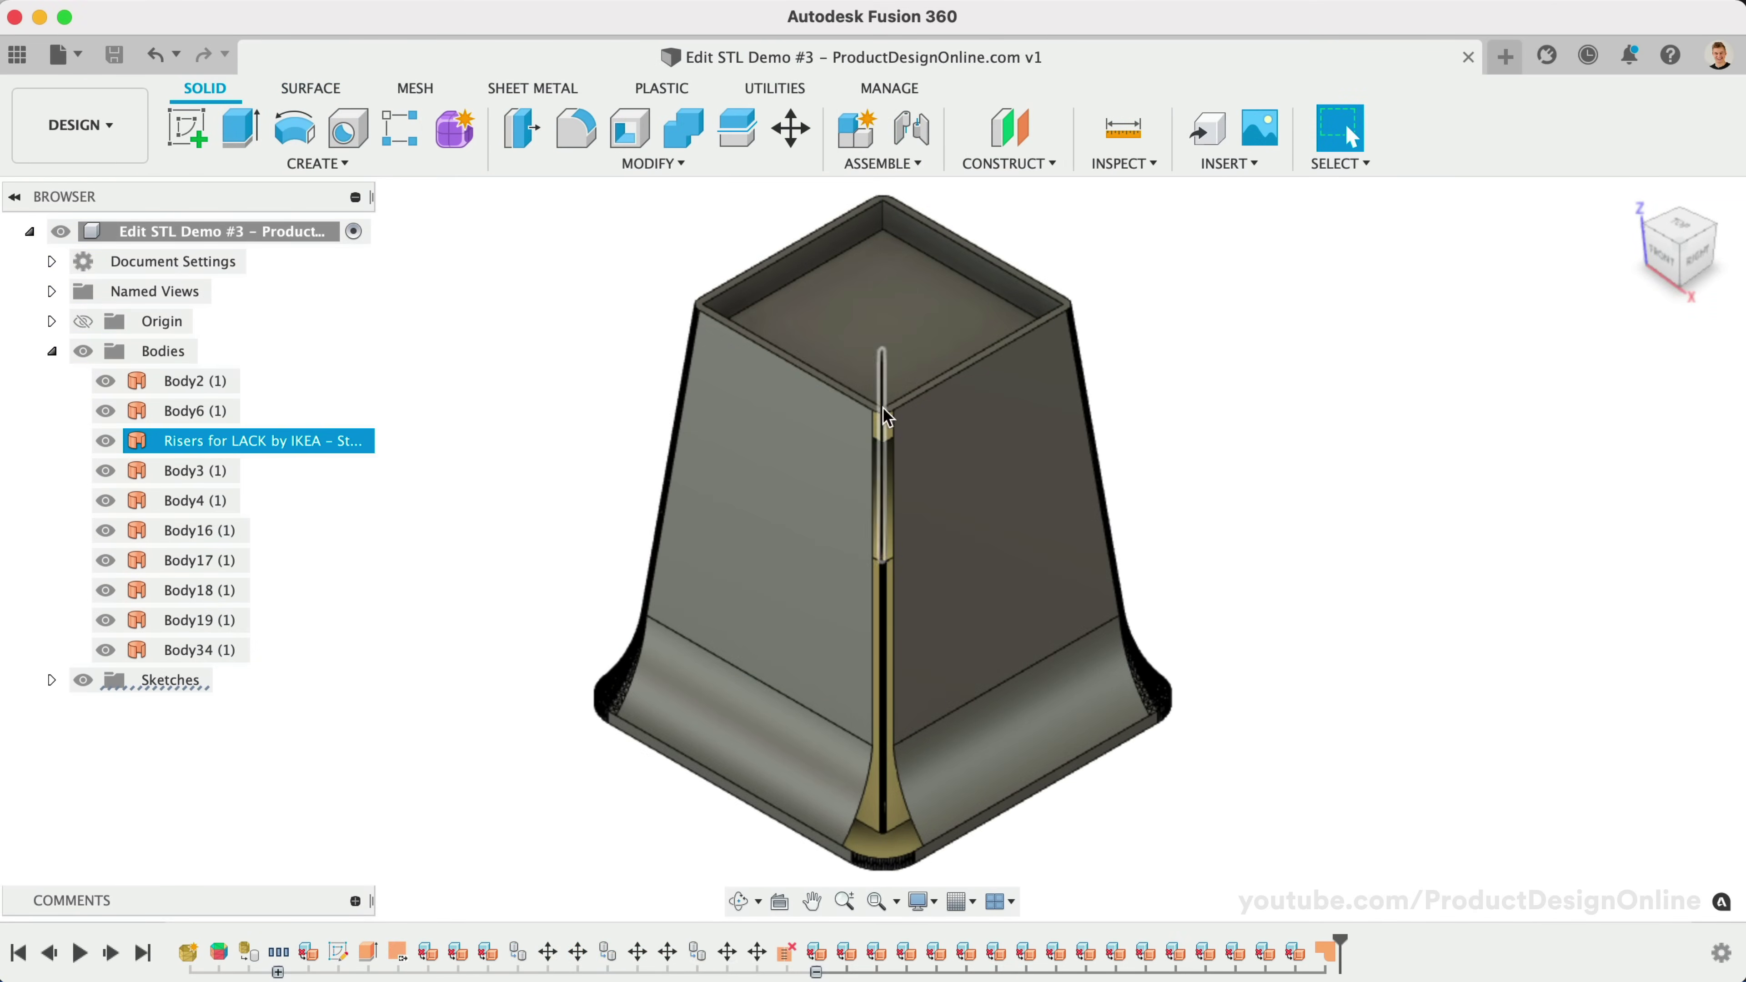
Create a sketch on the riser's top rim face and project the rim's outer front and right edges.
scroll(889, 306, up, 5)
scroll(889, 306, up, 3)
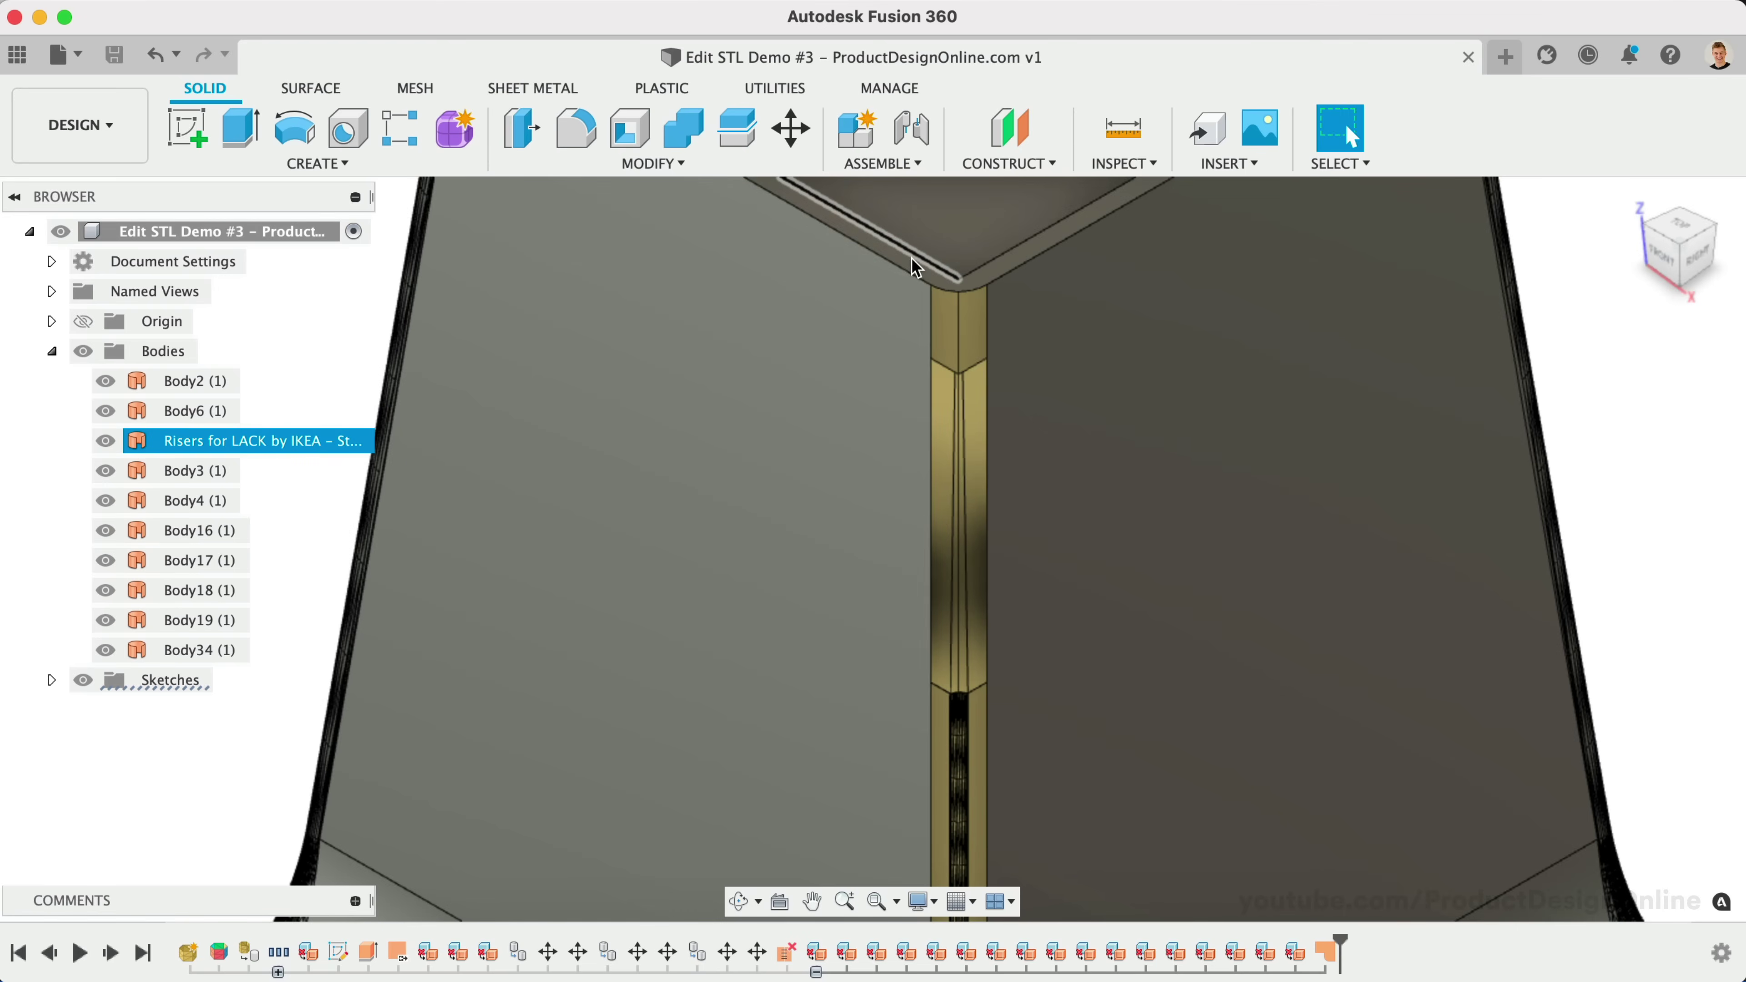
right_click(915, 271)
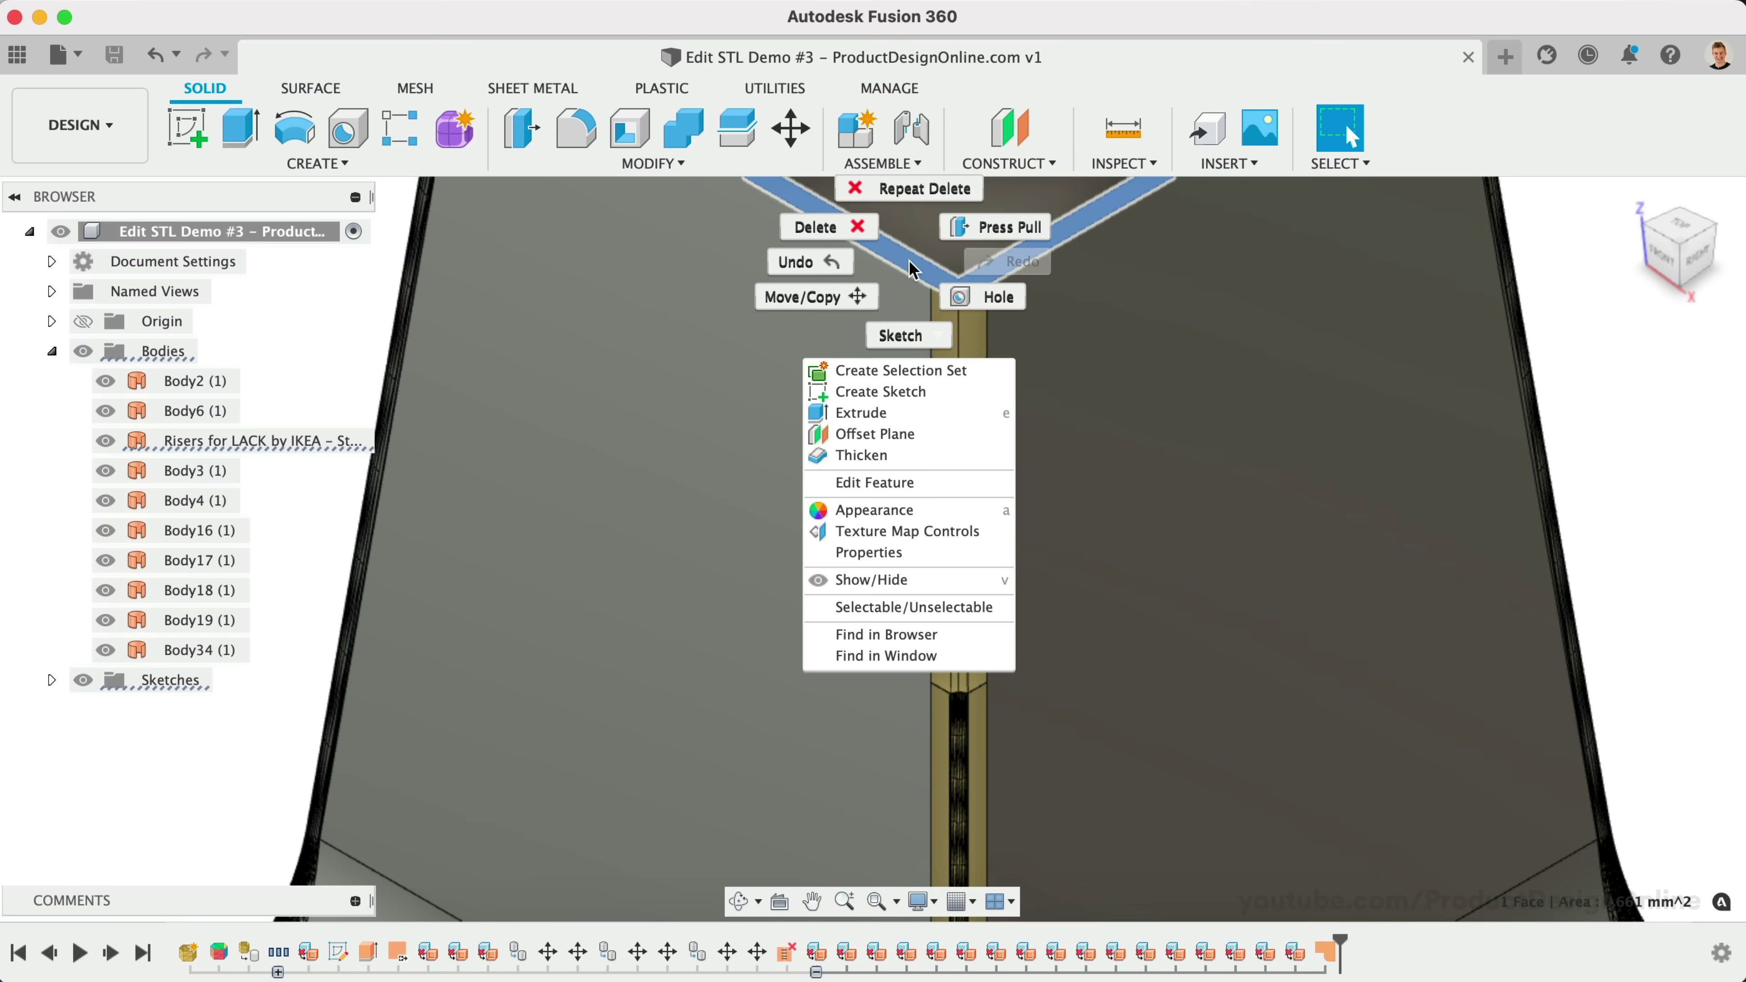
click(901, 392)
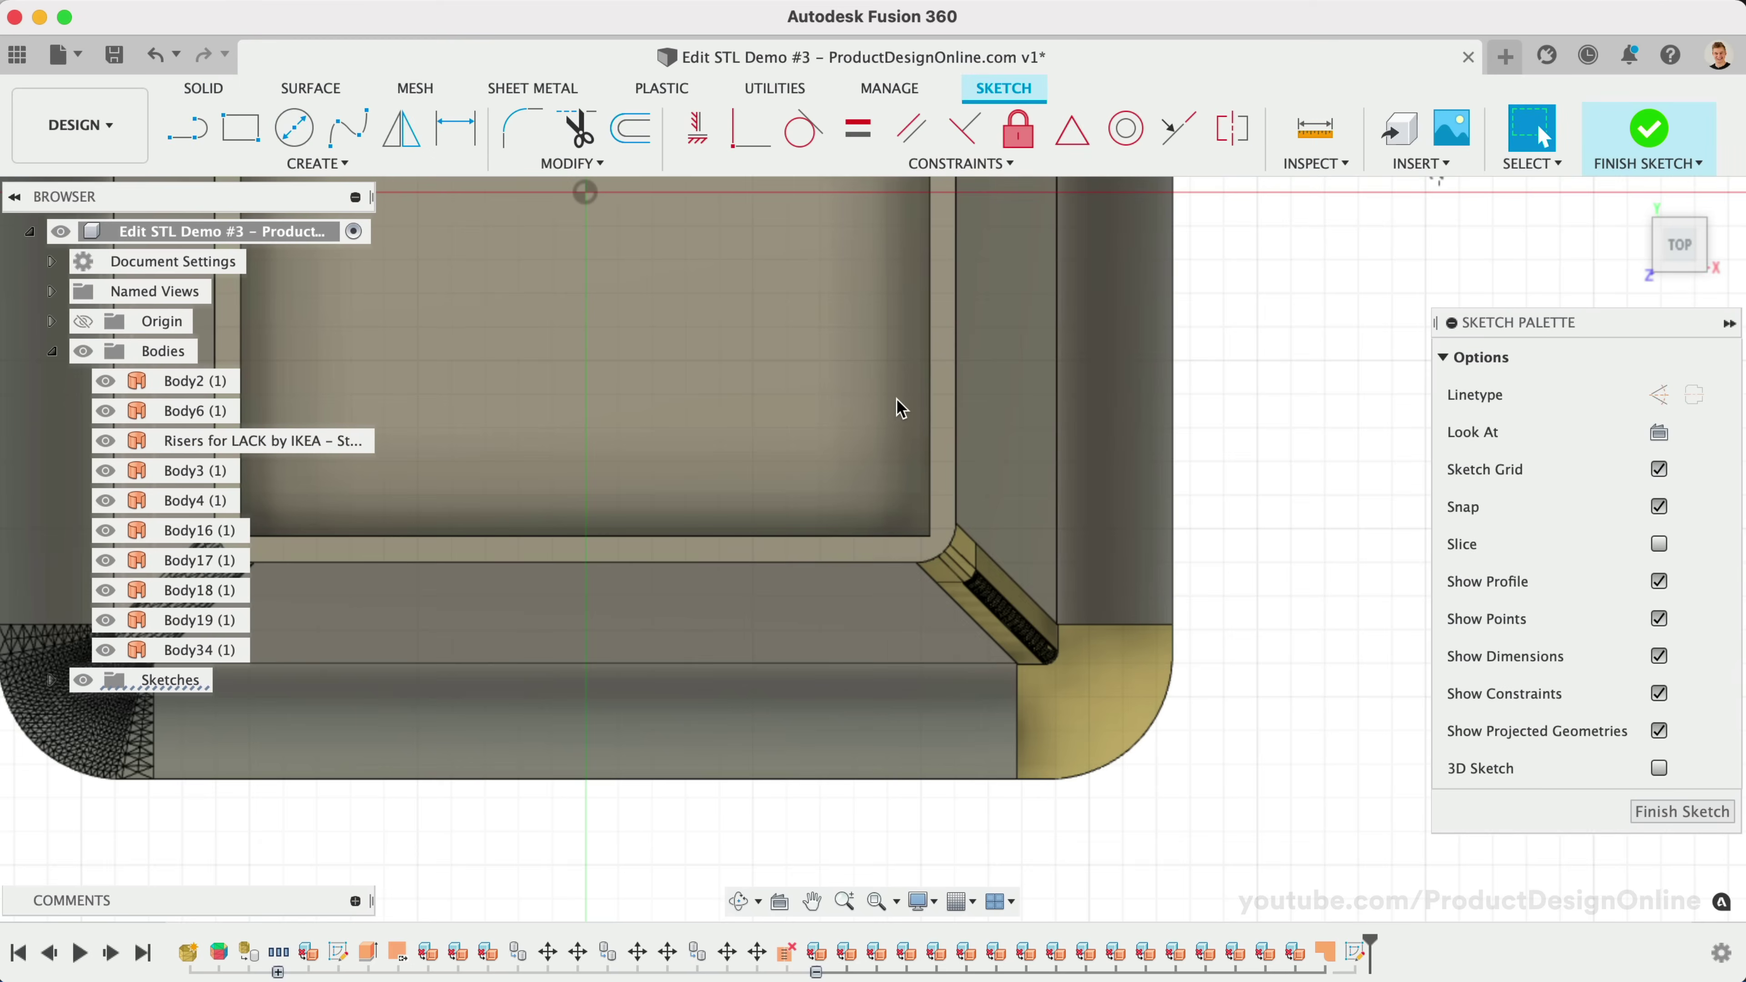
key(p)
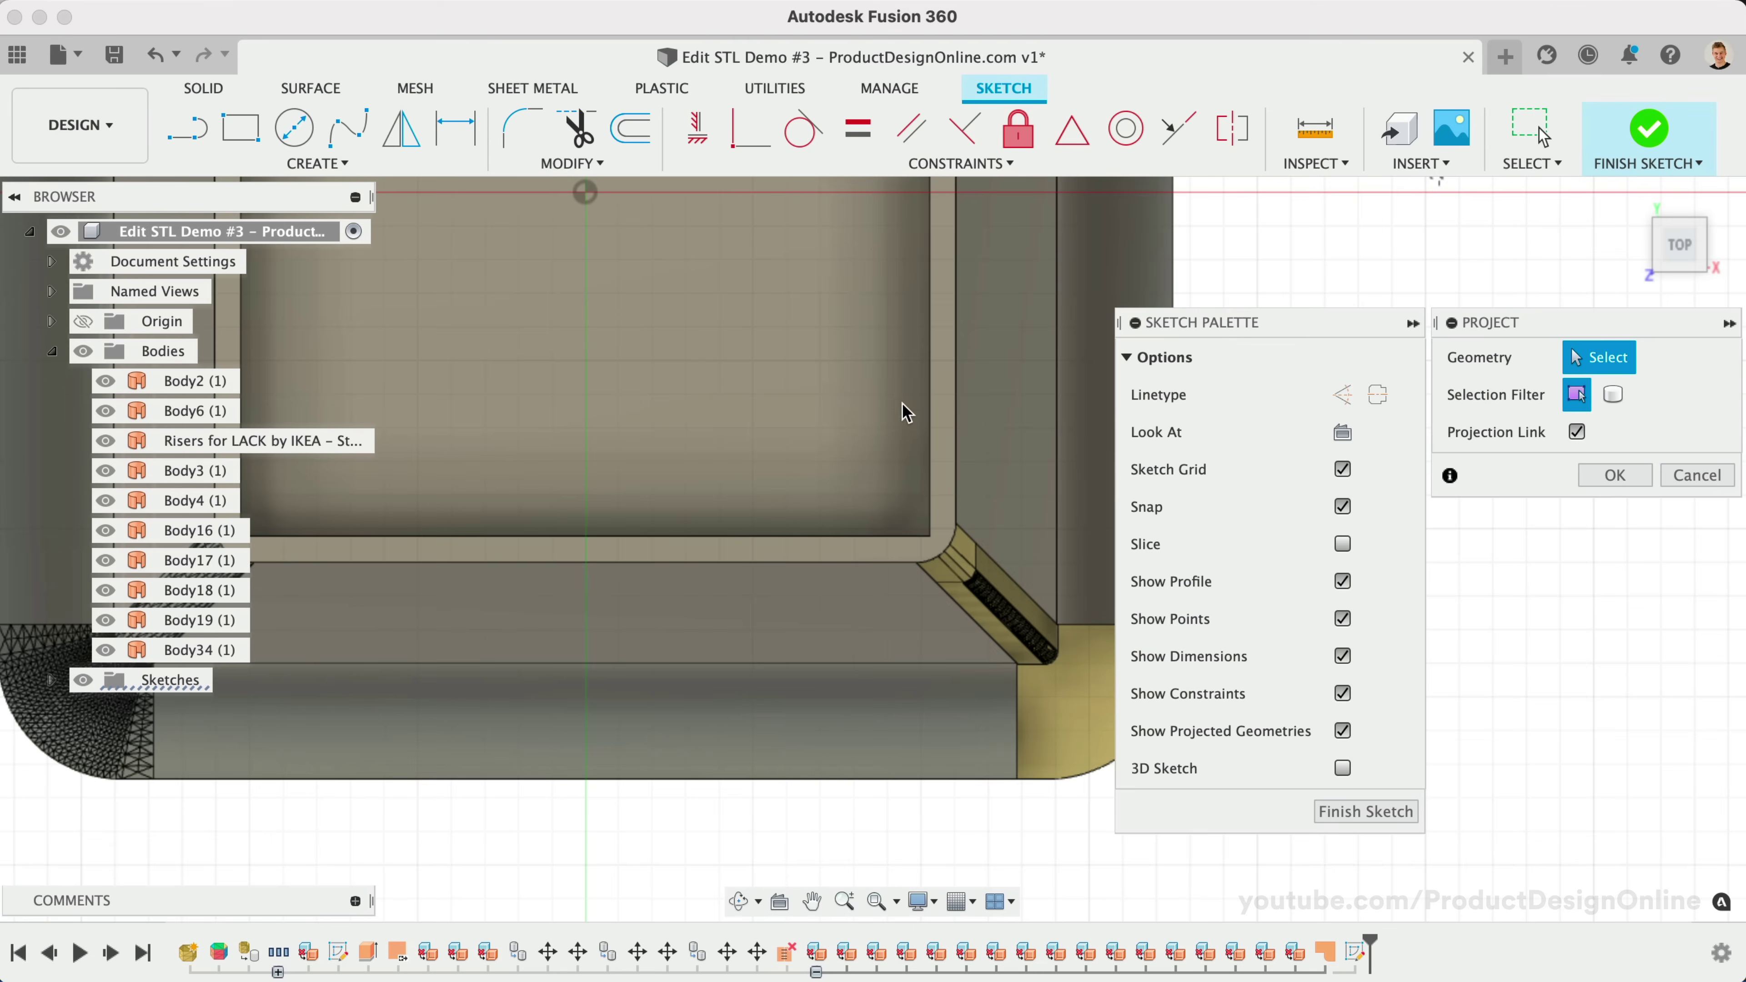
click(955, 445)
click(897, 565)
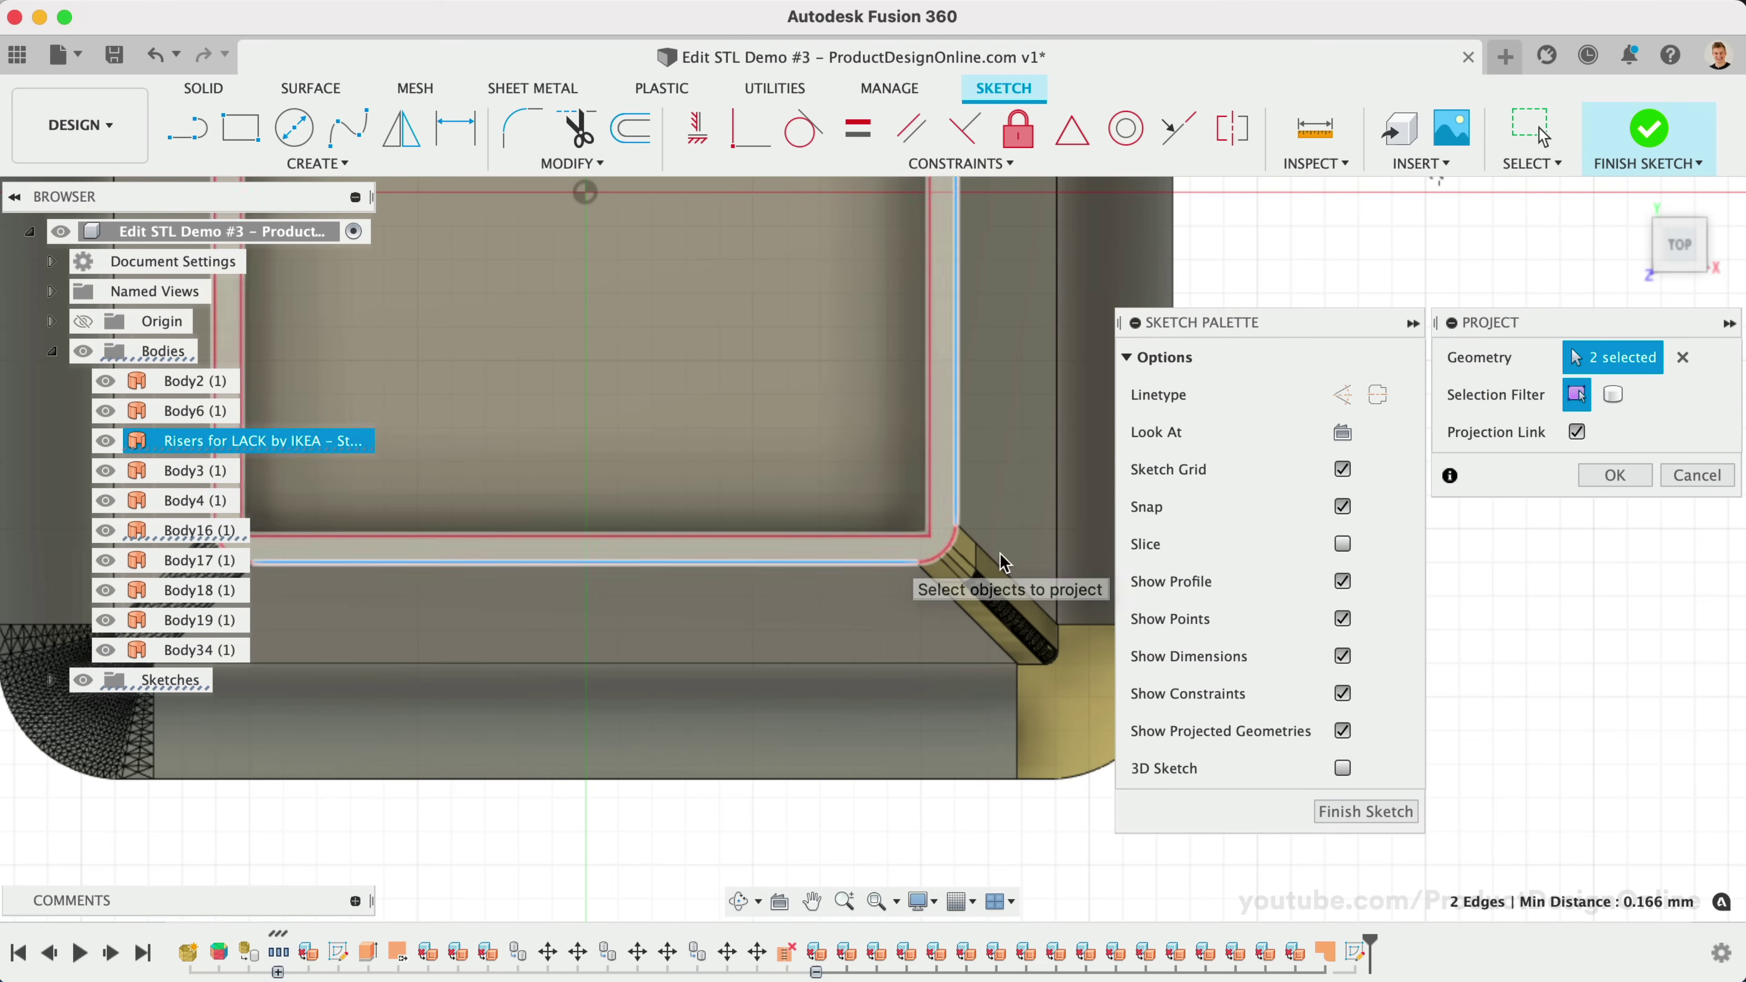
click(1614, 475)
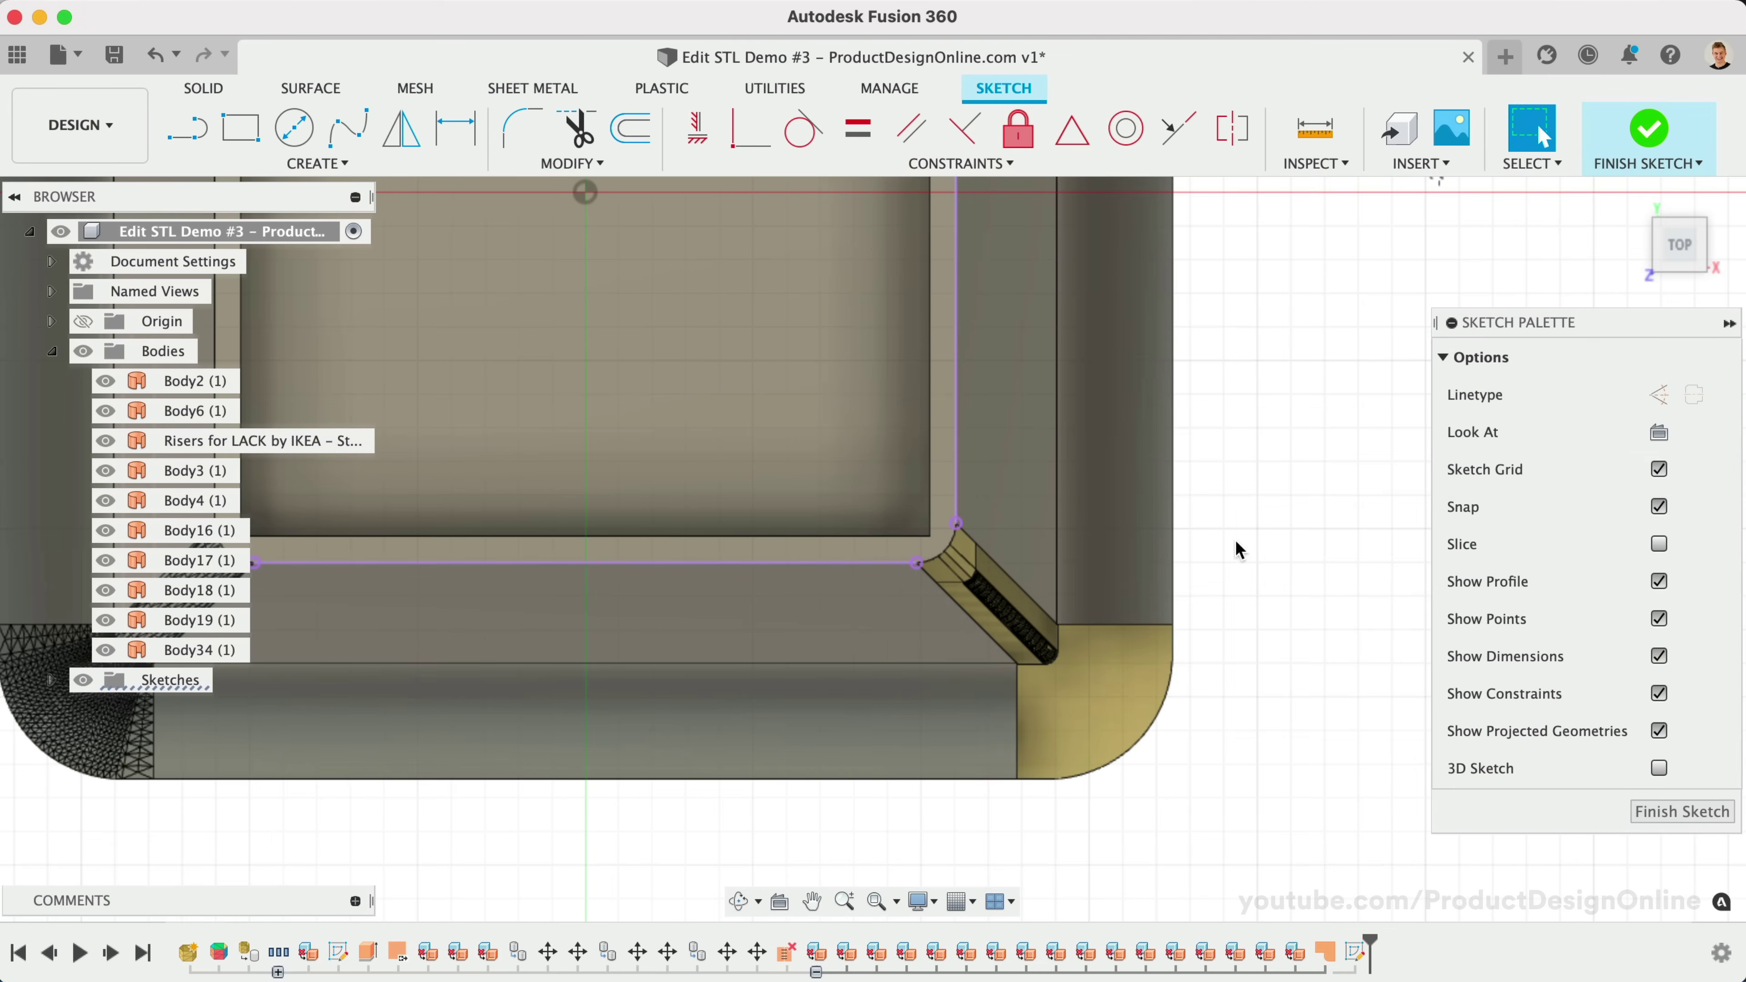
Draw a tangent arc across the front-right rim corner between the endpoints of the two projected edges.
scroll(1006, 619, up, 5)
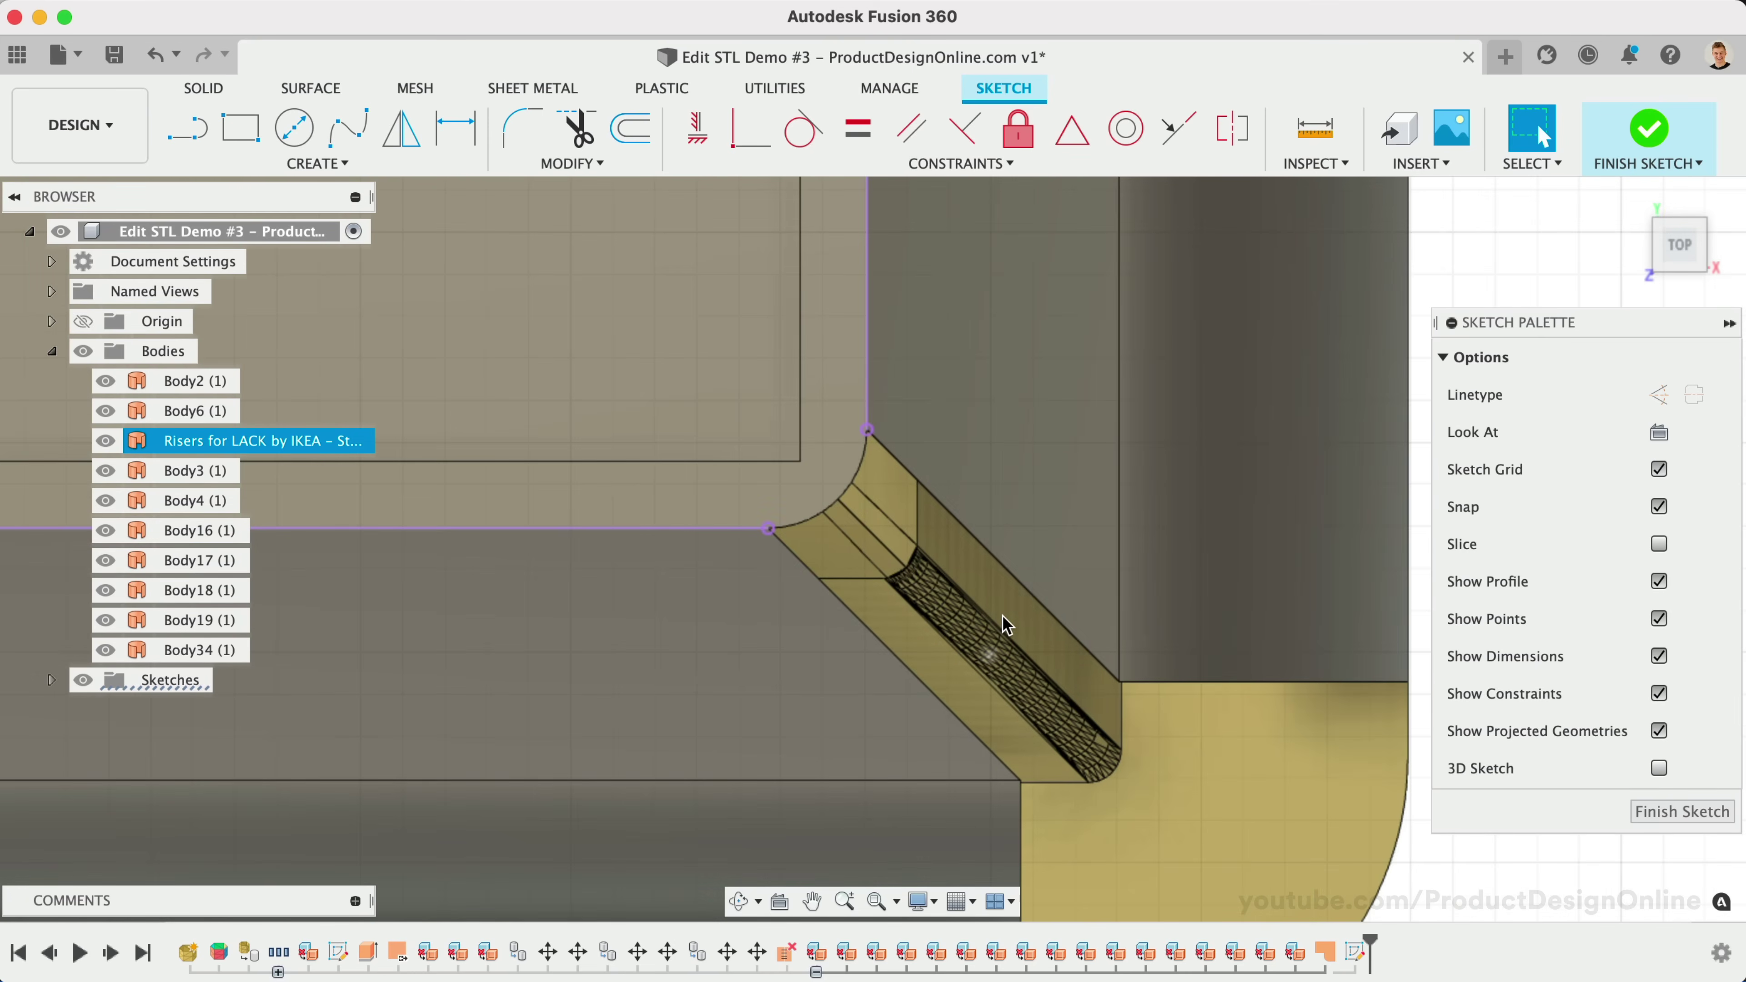
text(stang)
key(Down)
key(Return)
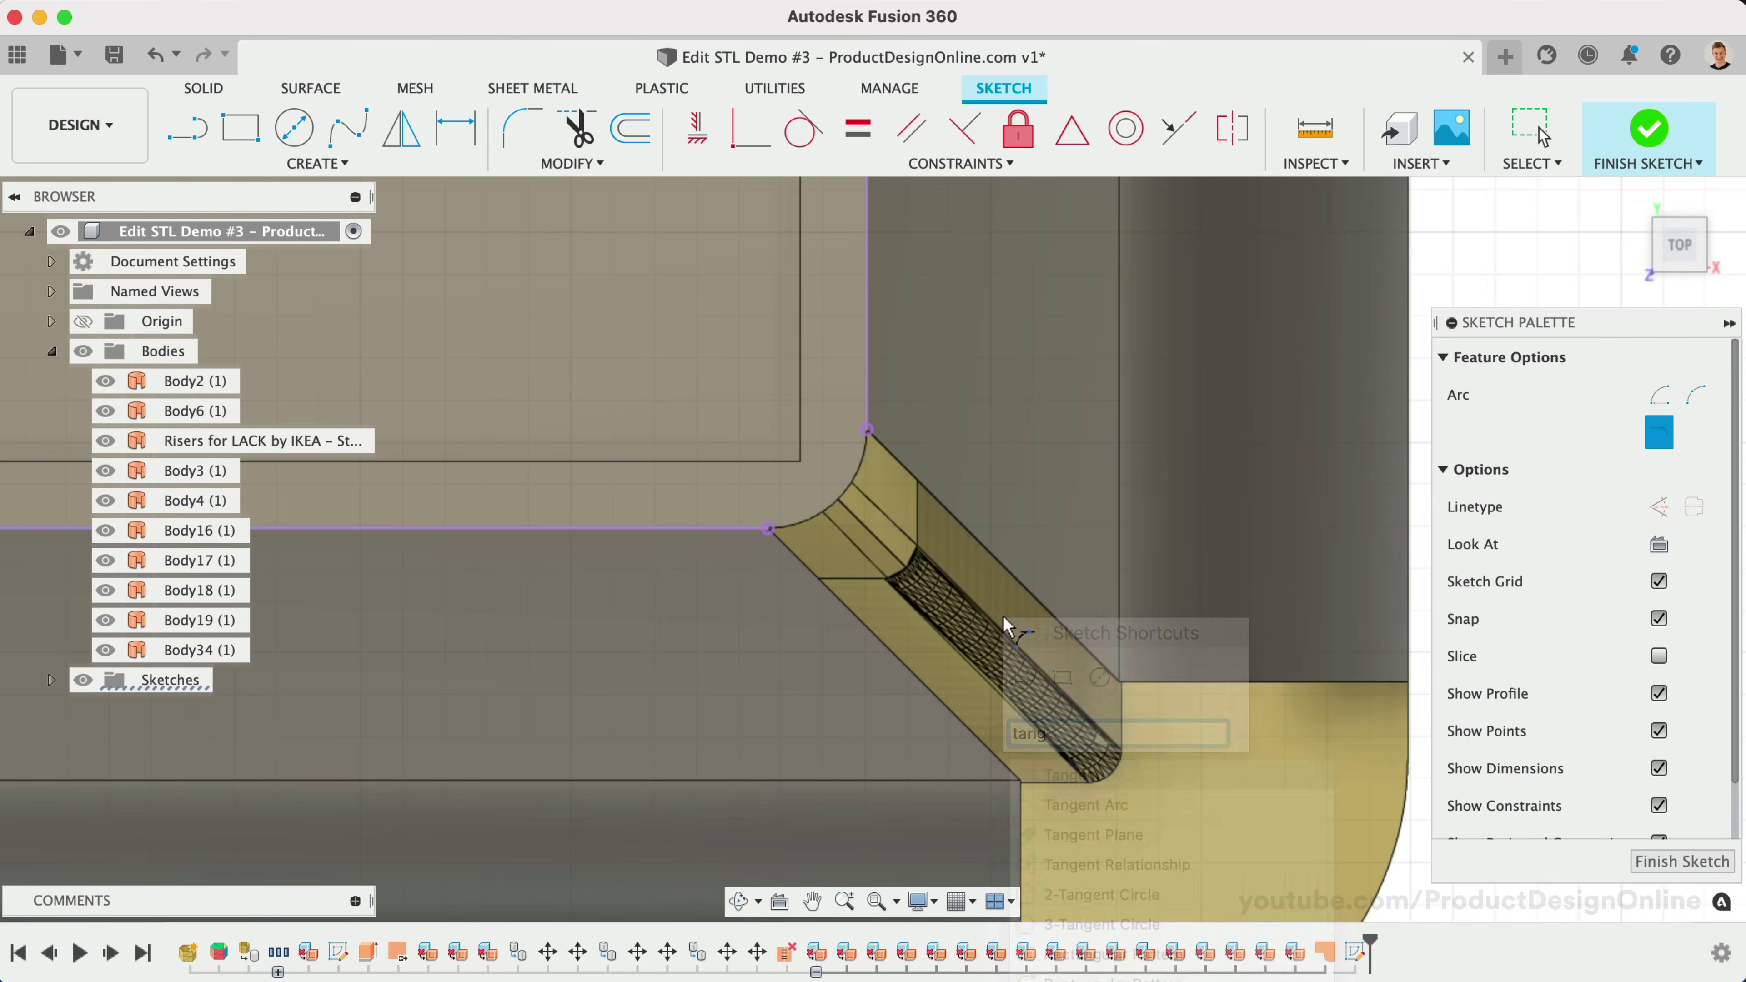
click(768, 530)
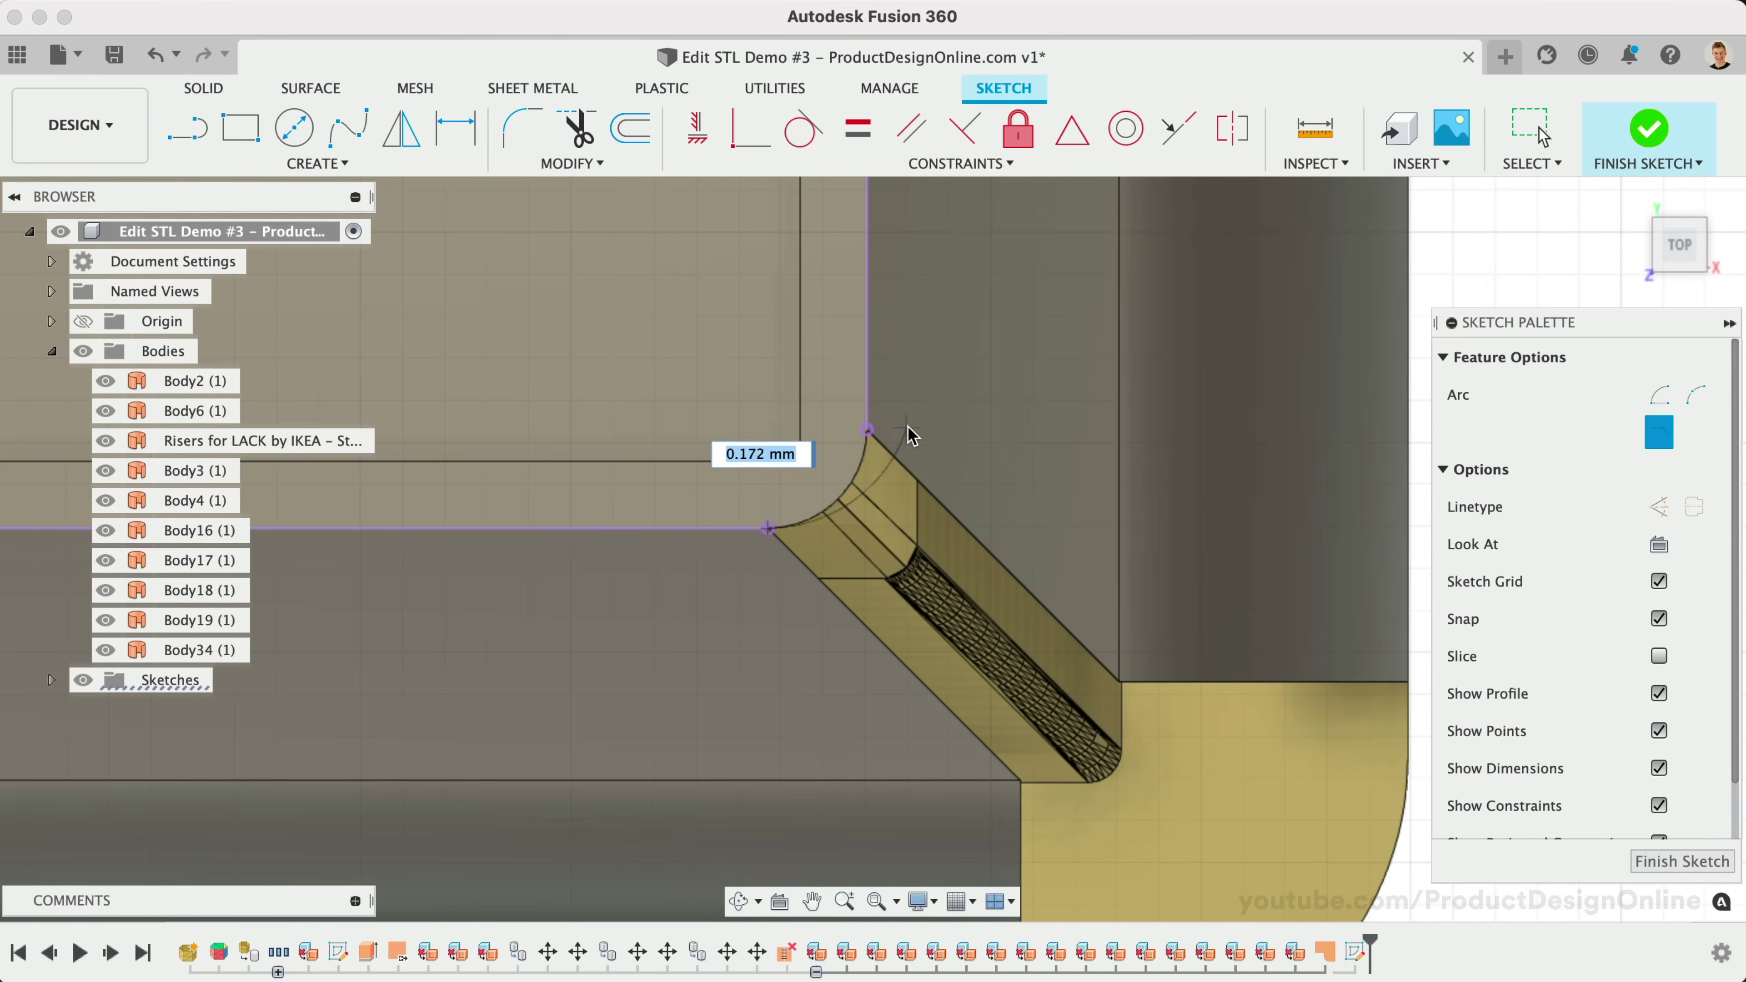
click(867, 431)
key(Escape)
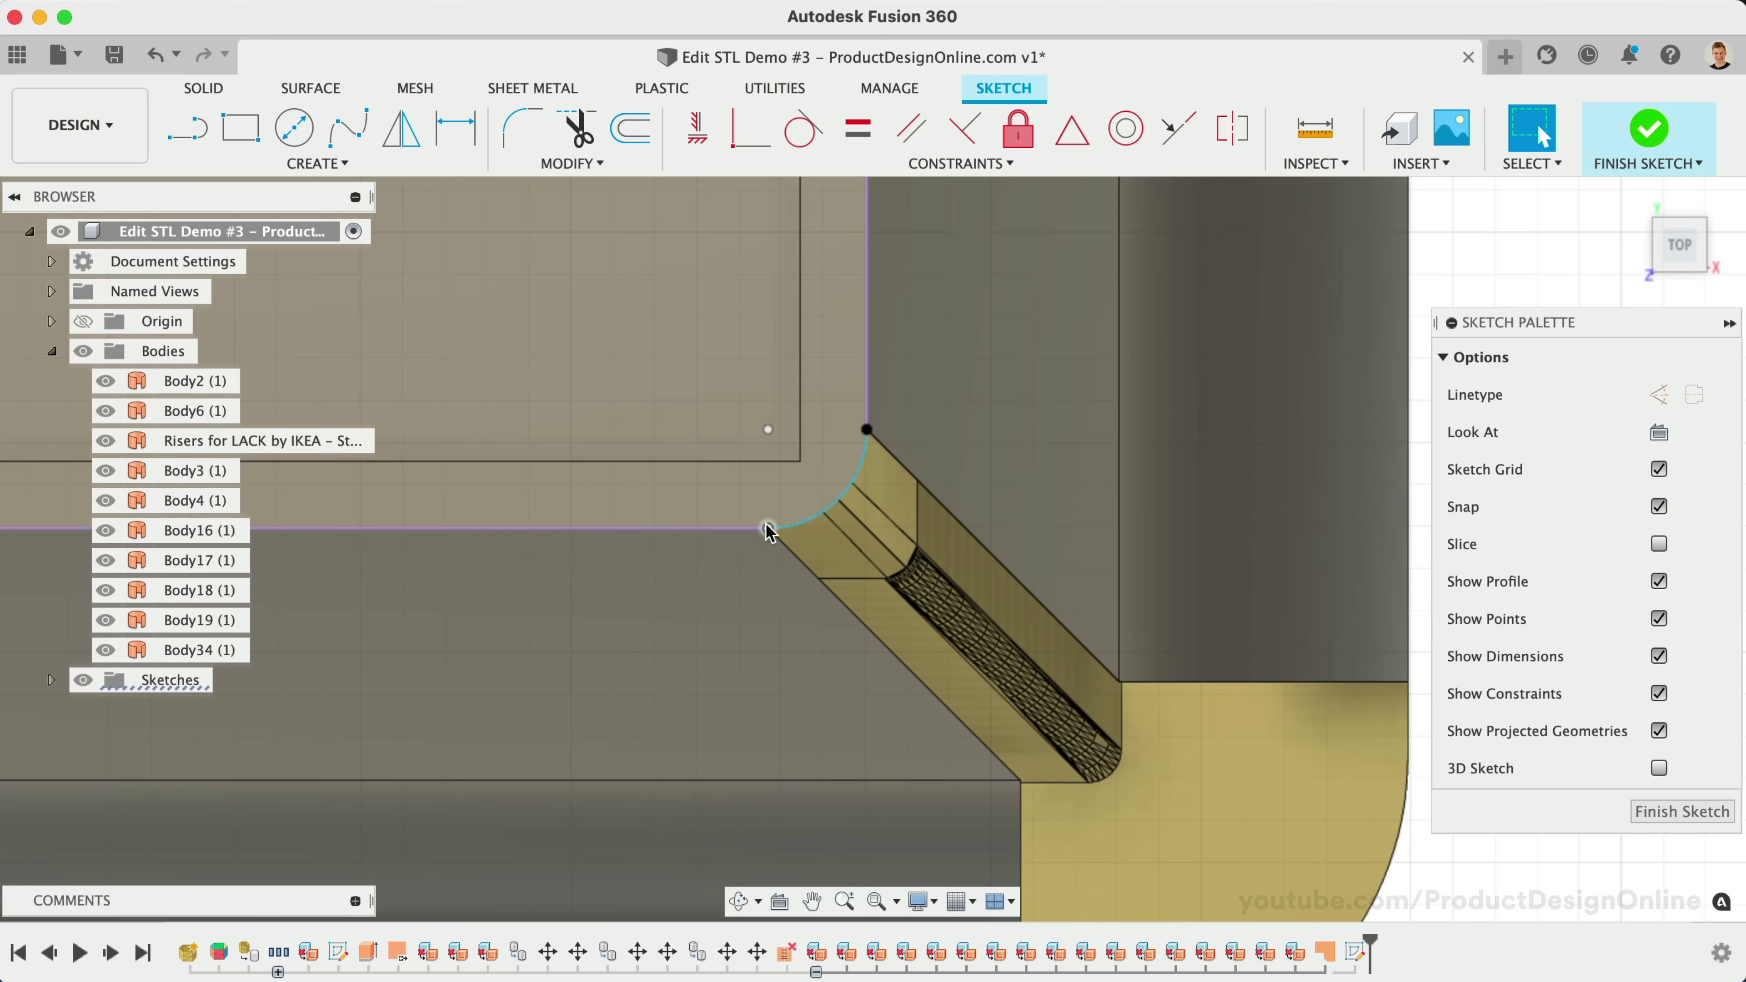
Constrain the rim corner arc tangent to the projected right edge and finish the sketch.
click(783, 513)
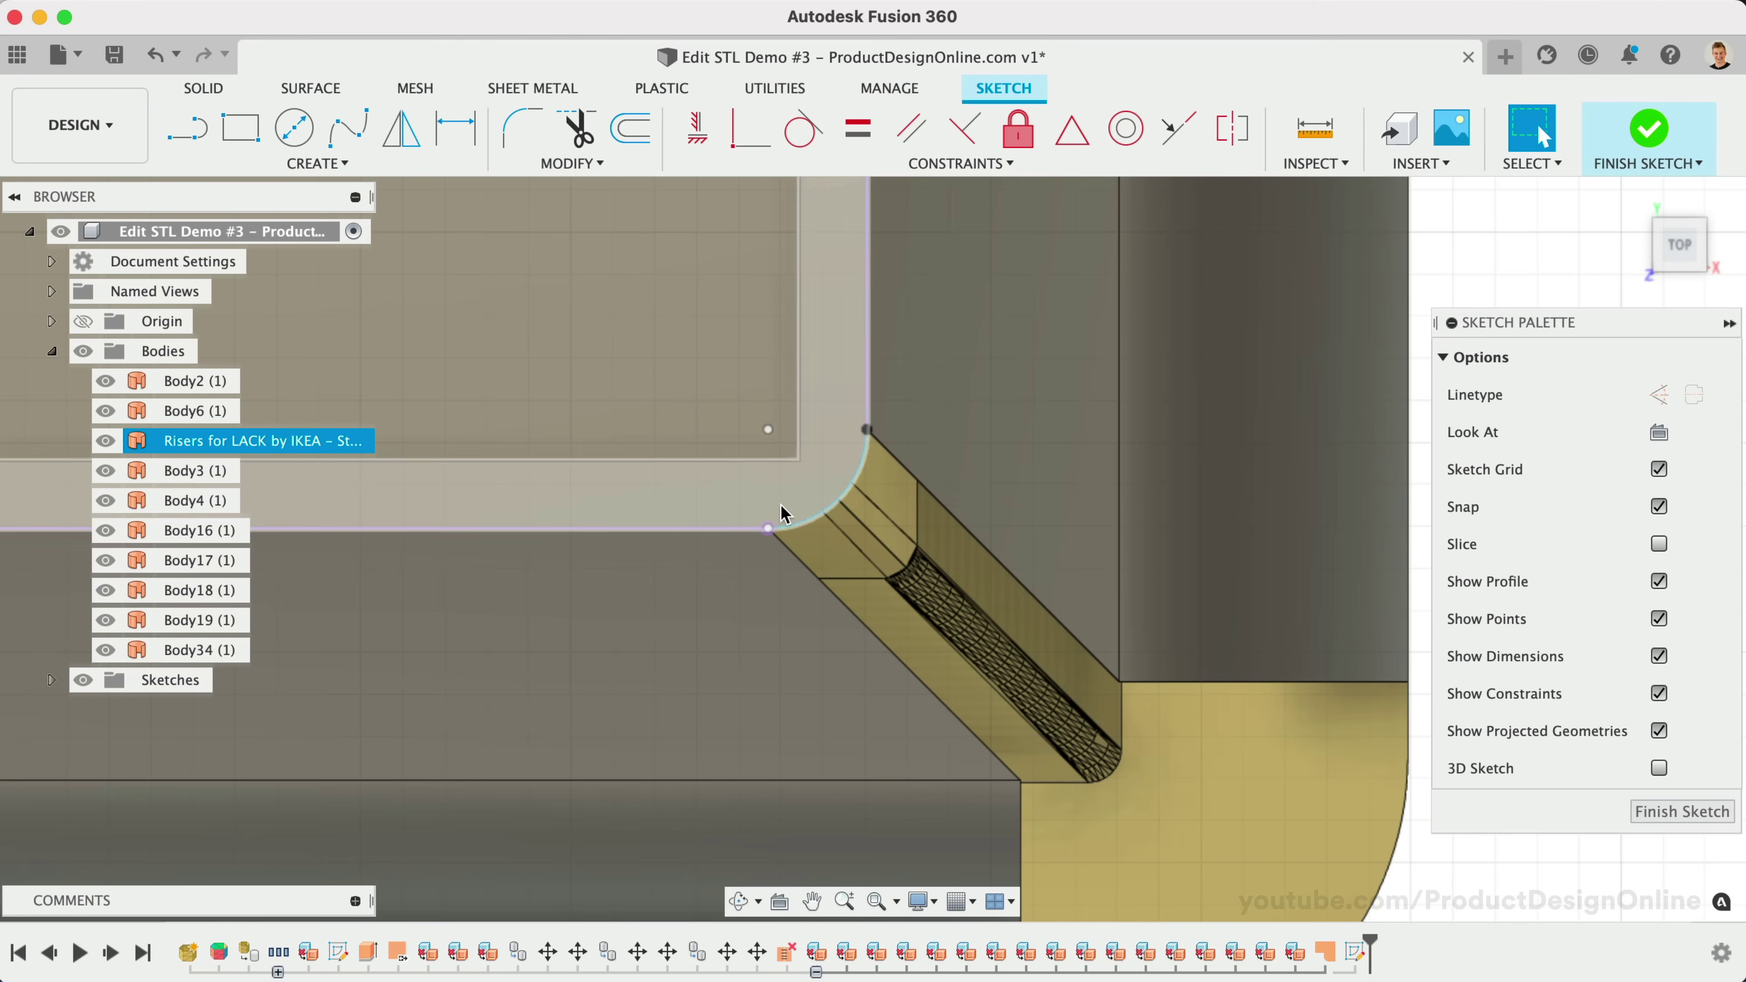
click(801, 131)
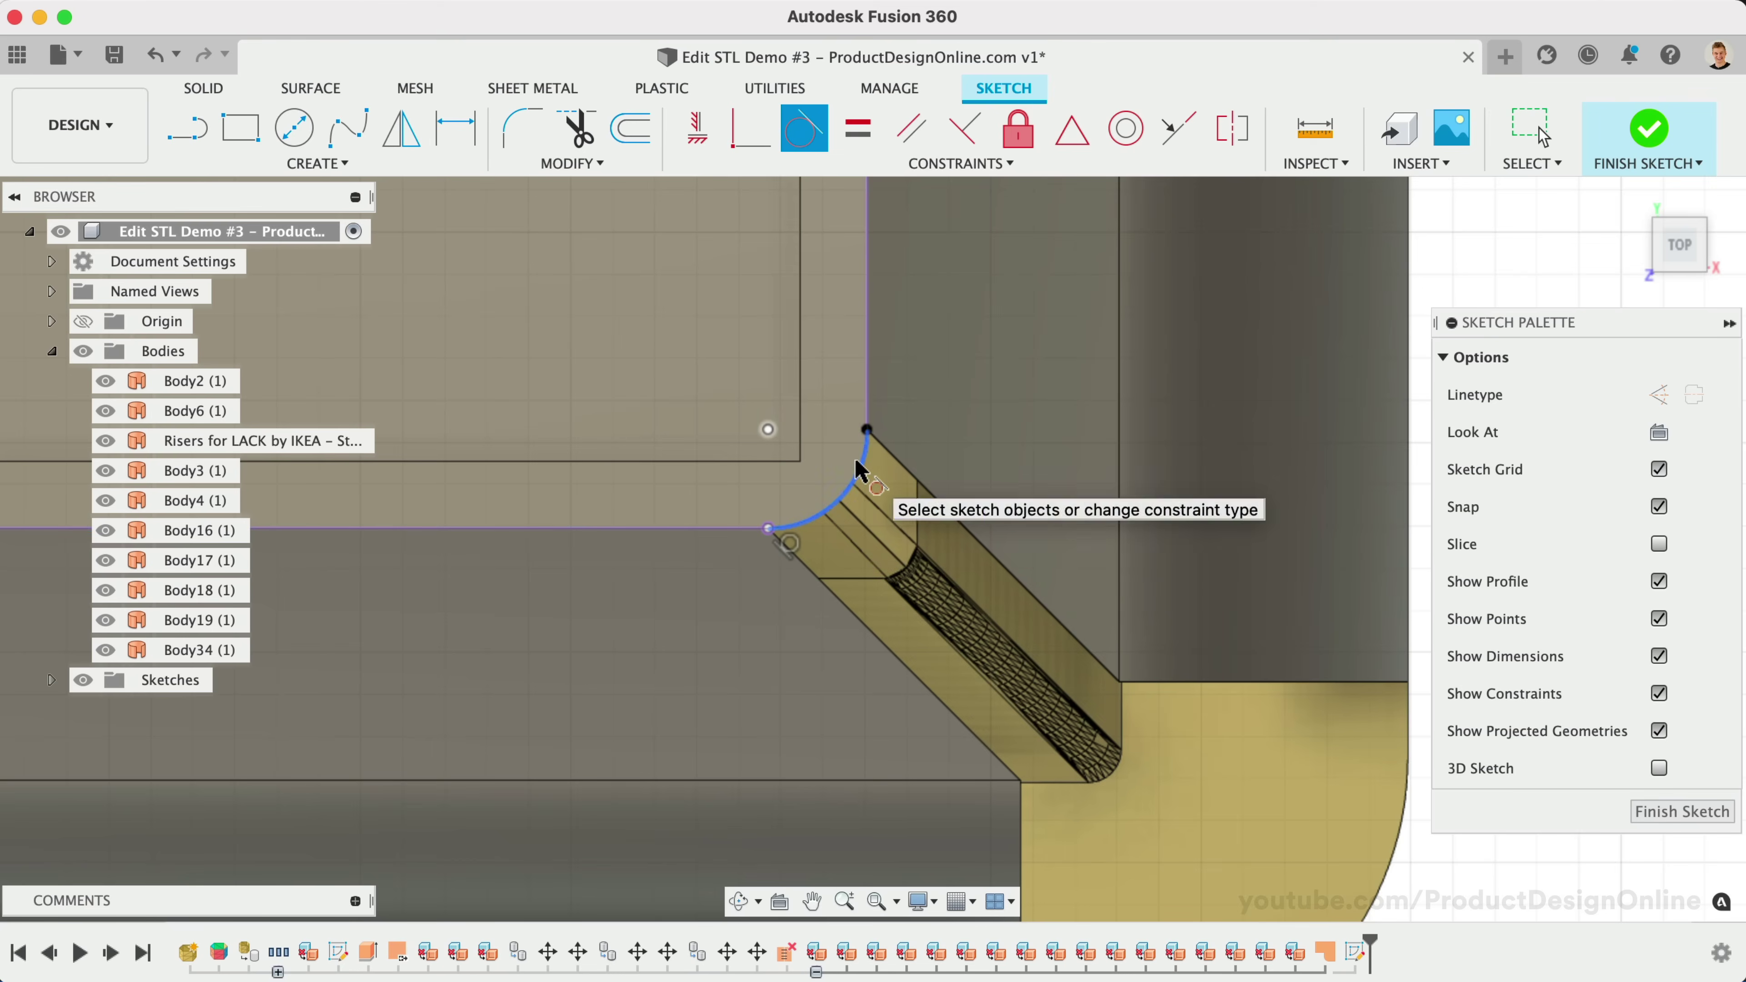
click(862, 430)
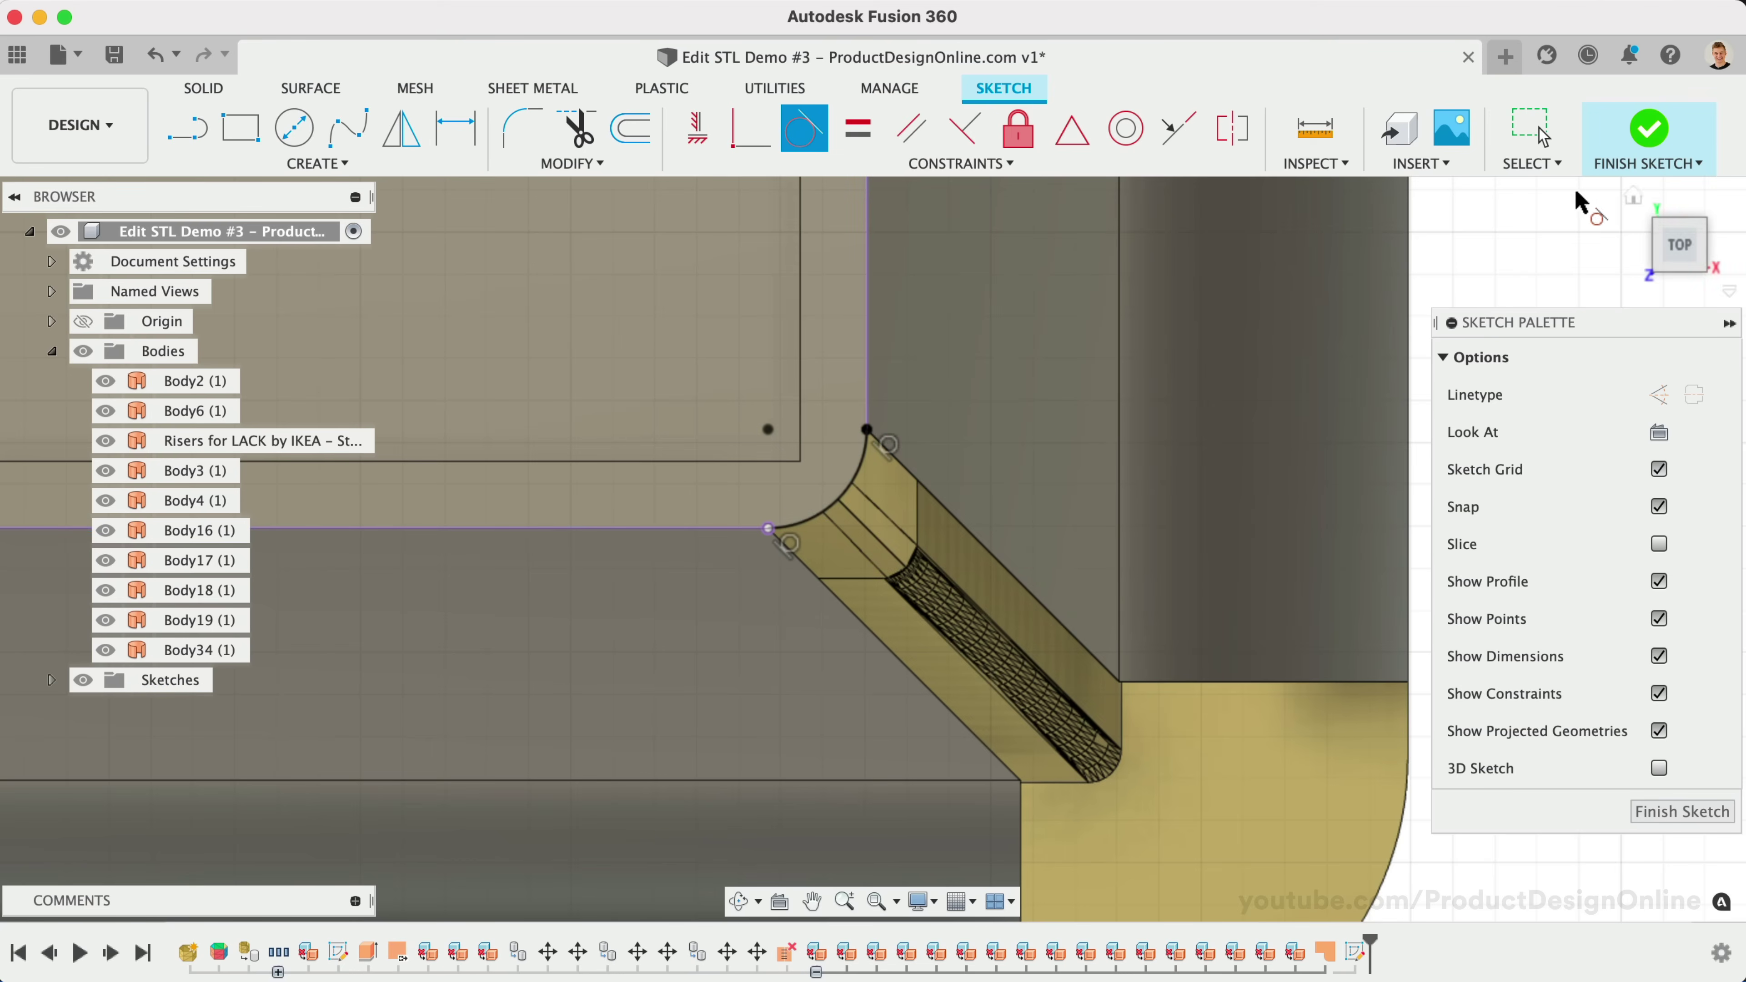
click(1646, 131)
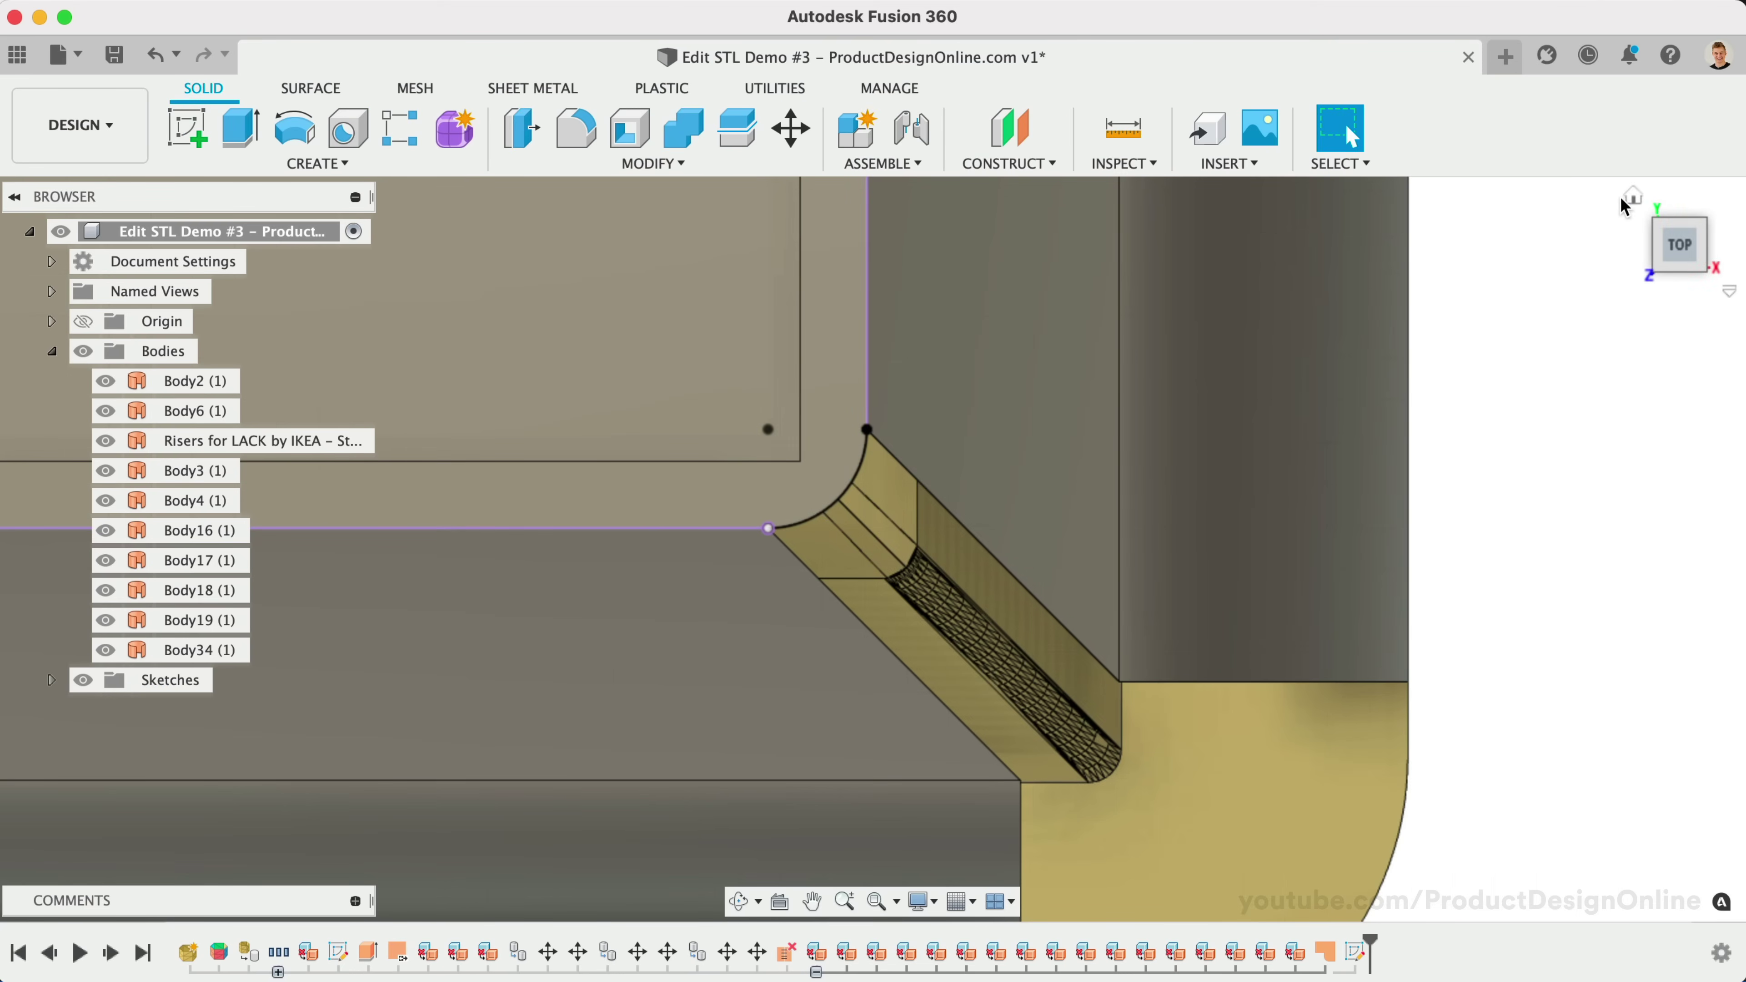
Sweep the rim corner arc as a new surface body along the front side's slanted corner edge, with Chain Selection off and Perpendicular orientation.
click(1632, 205)
scroll(924, 577, up, 5)
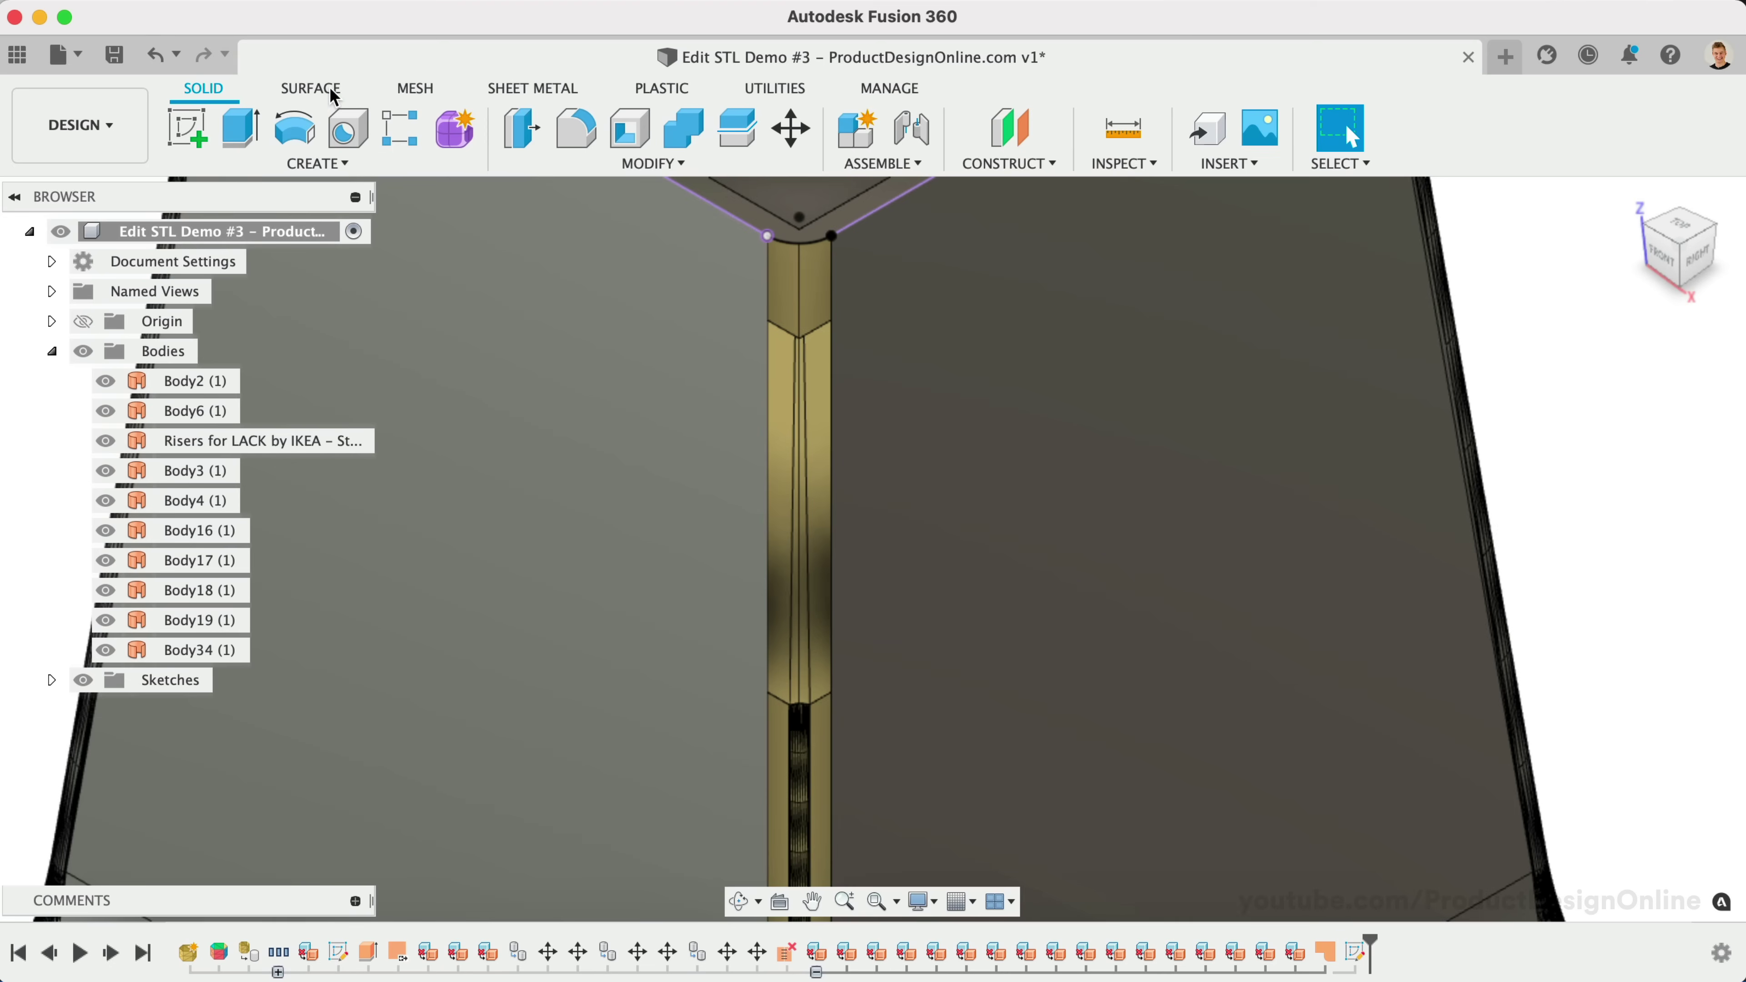
click(334, 94)
click(402, 128)
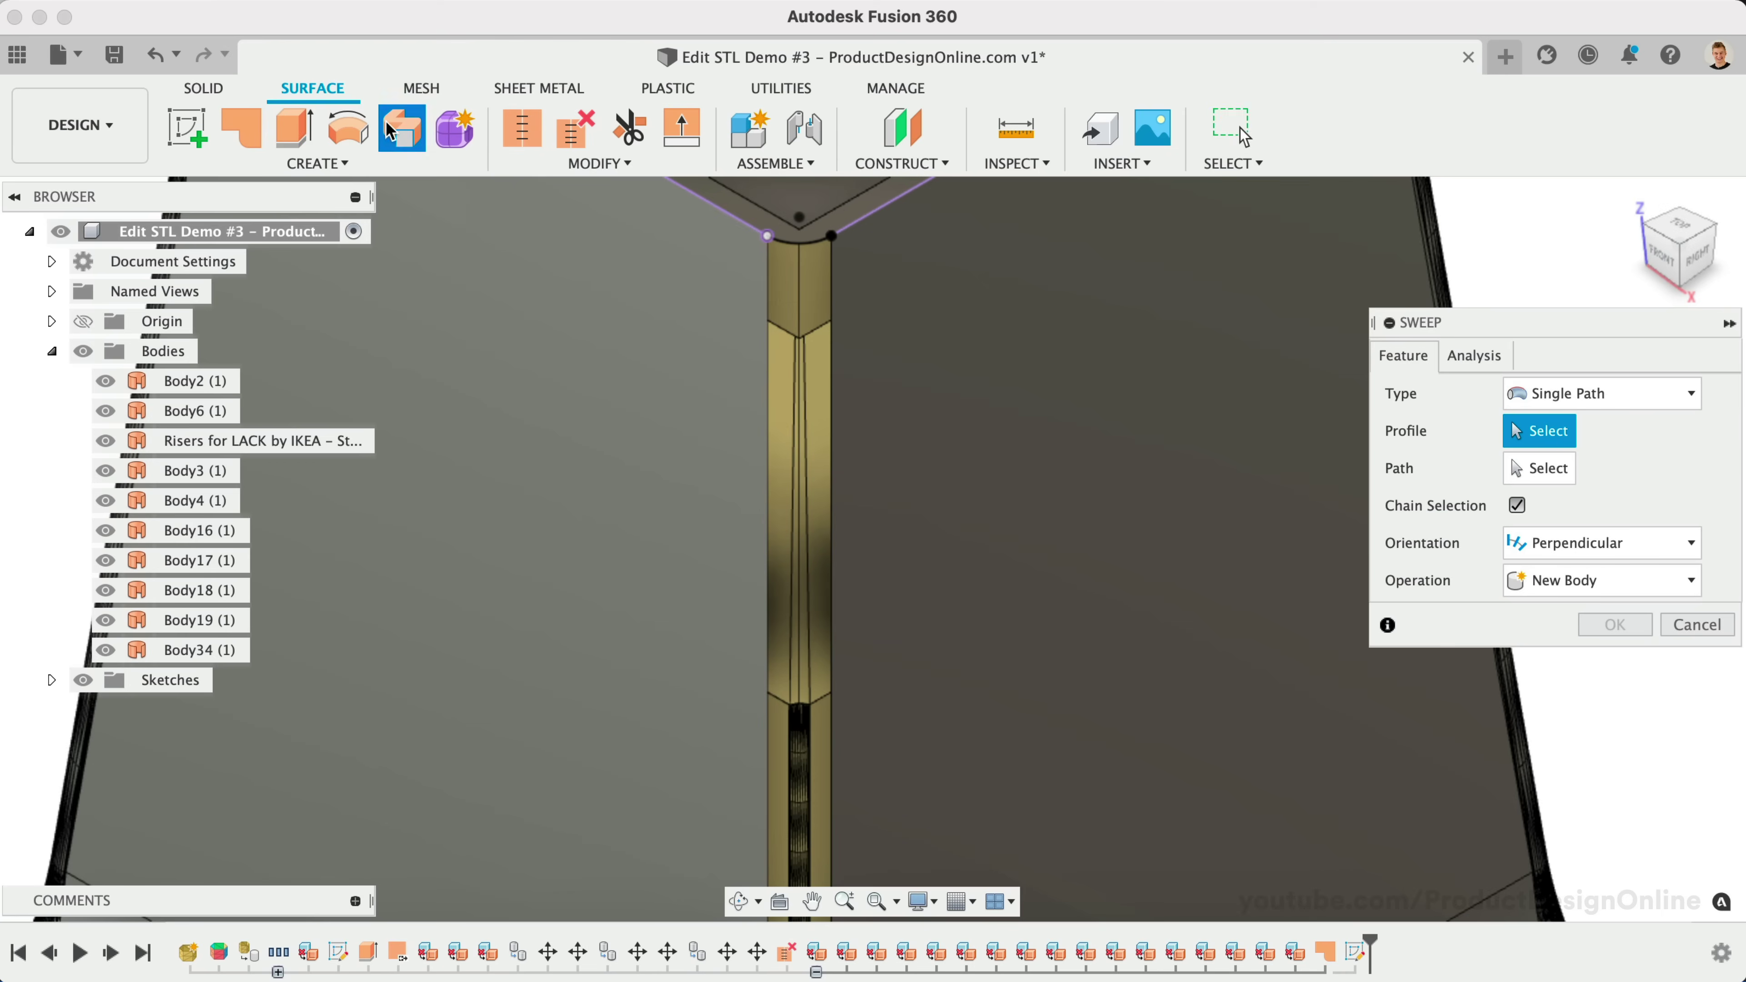
click(804, 242)
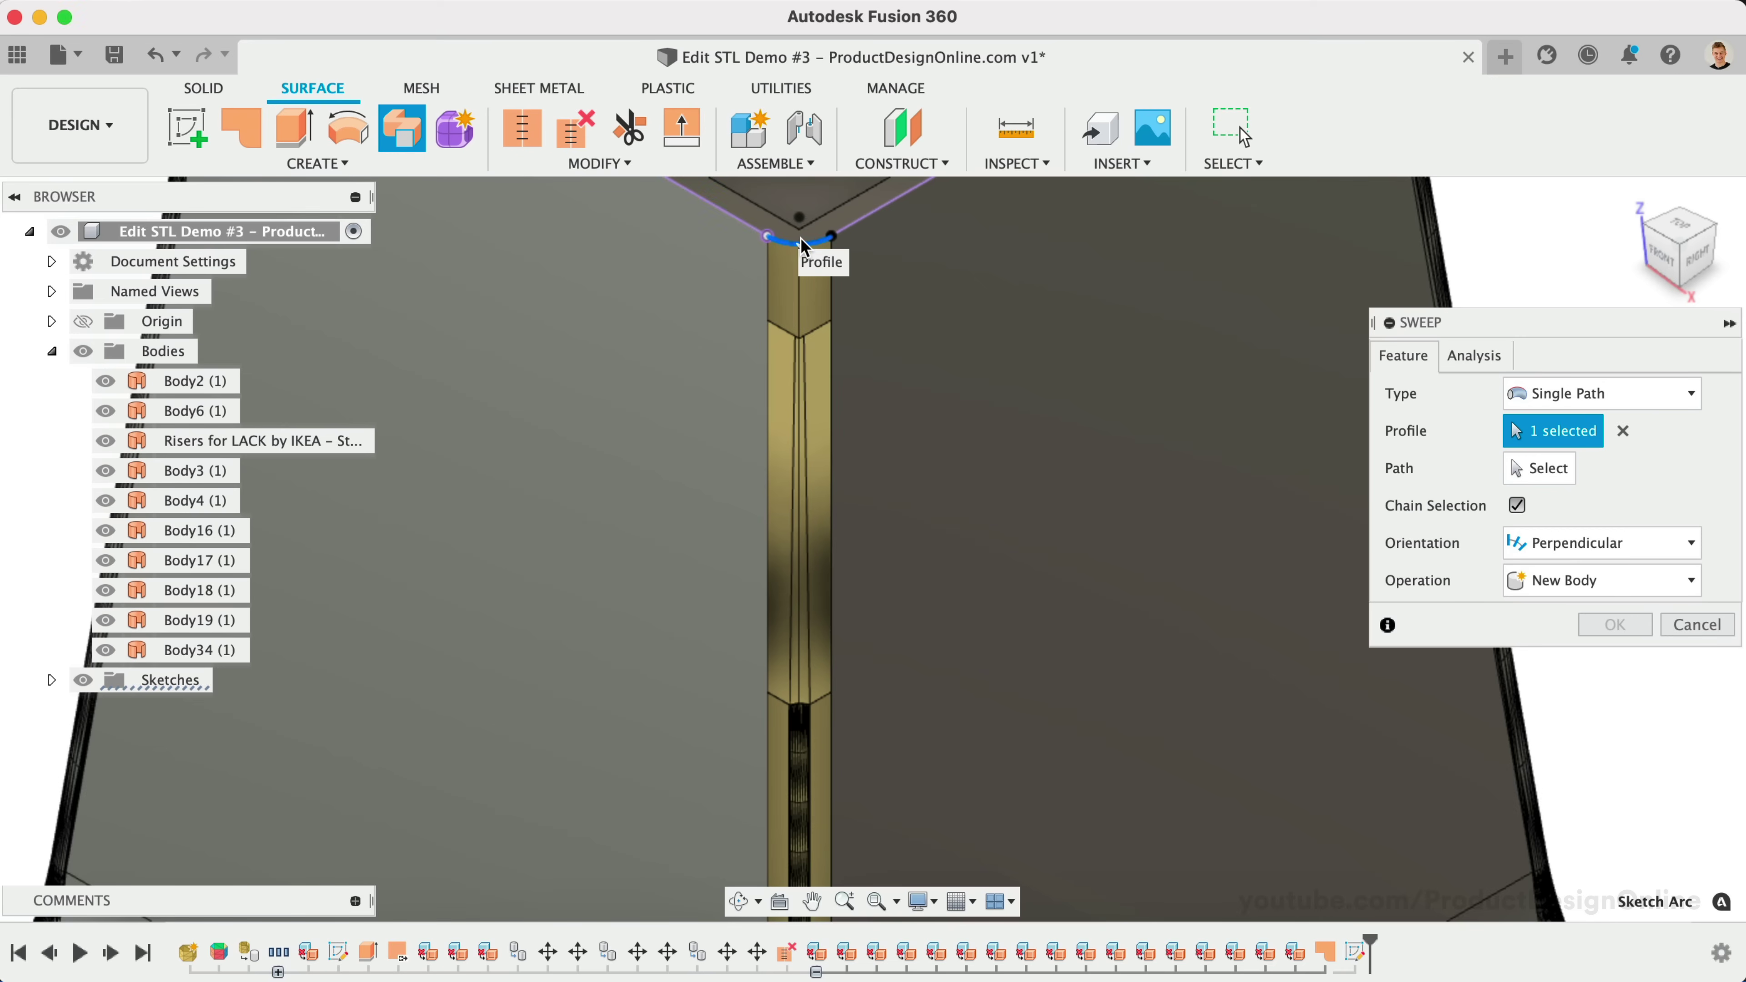
click(1533, 480)
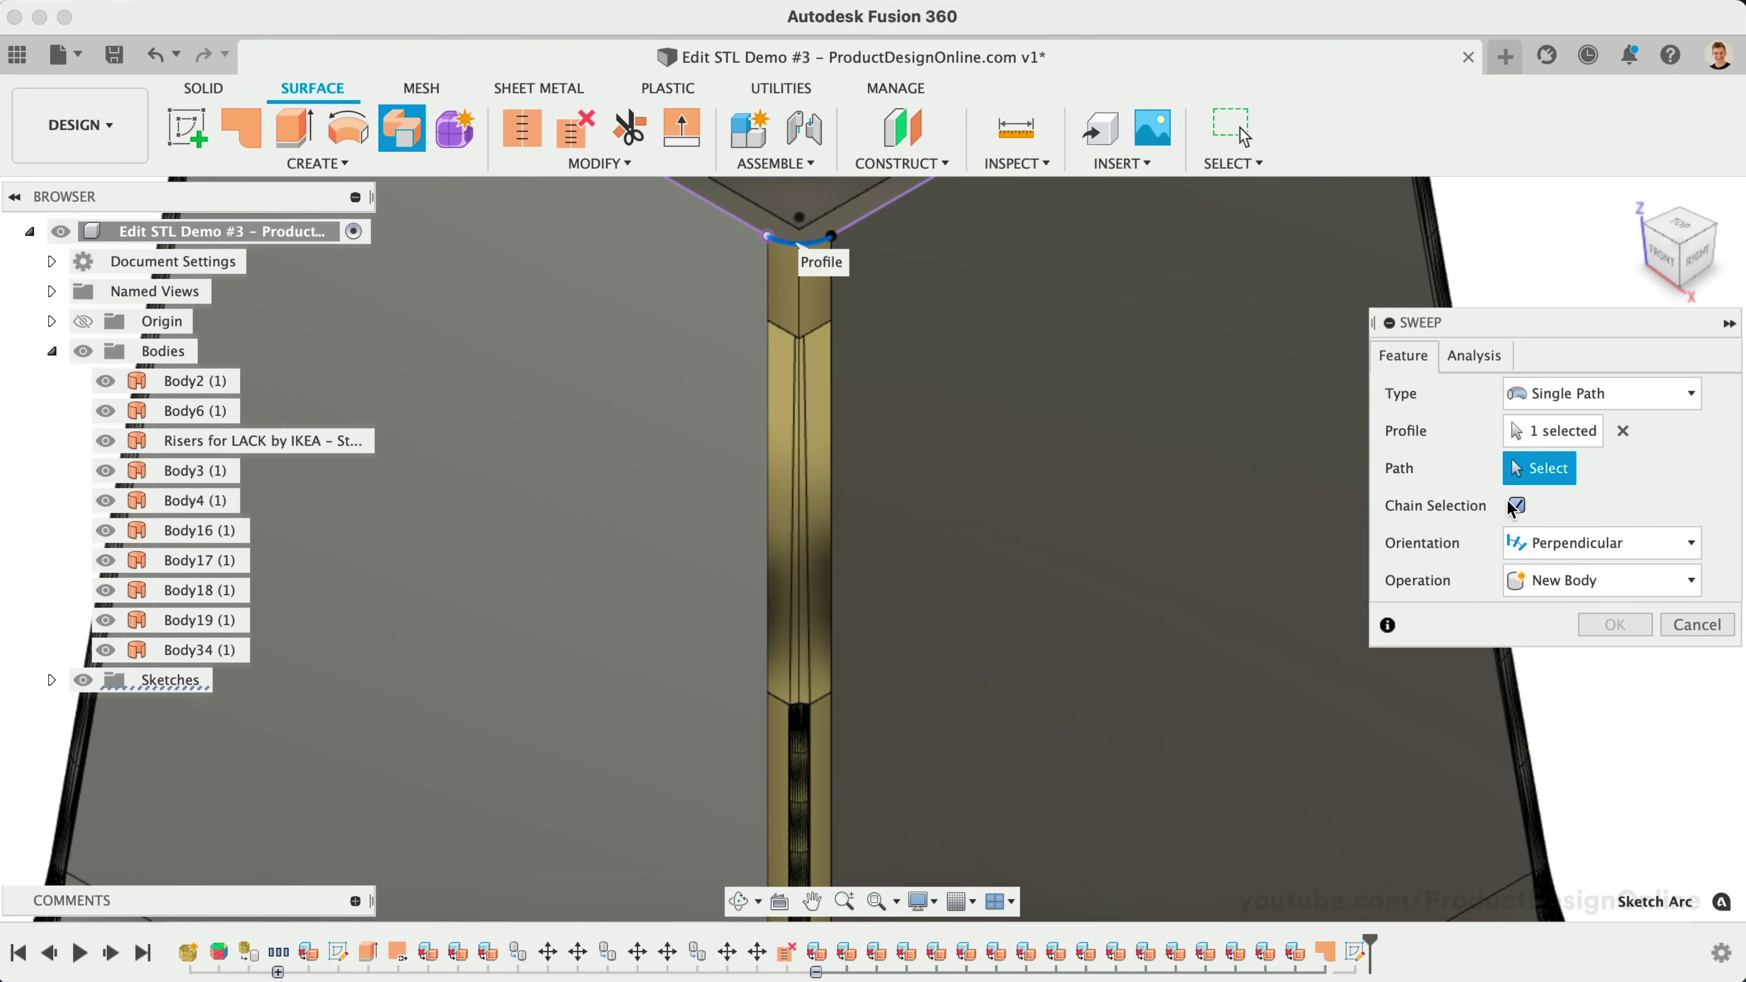
click(770, 462)
scroll(939, 417, down, 5)
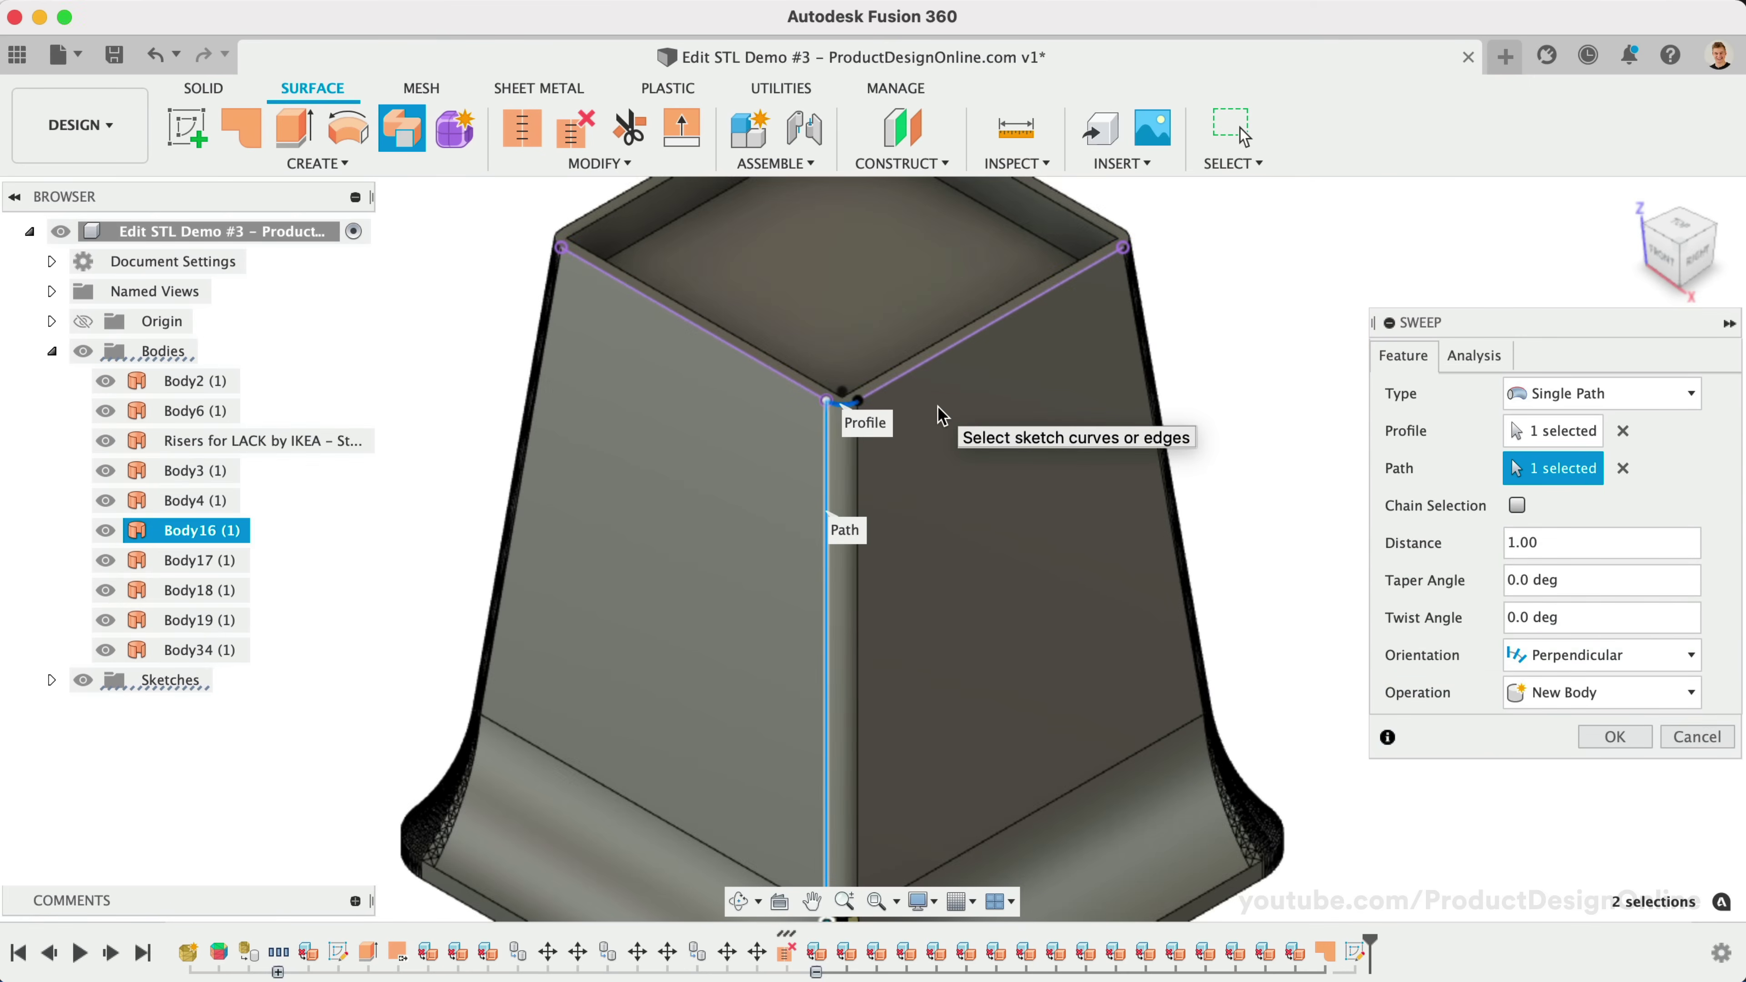
scroll(942, 416, down, 3)
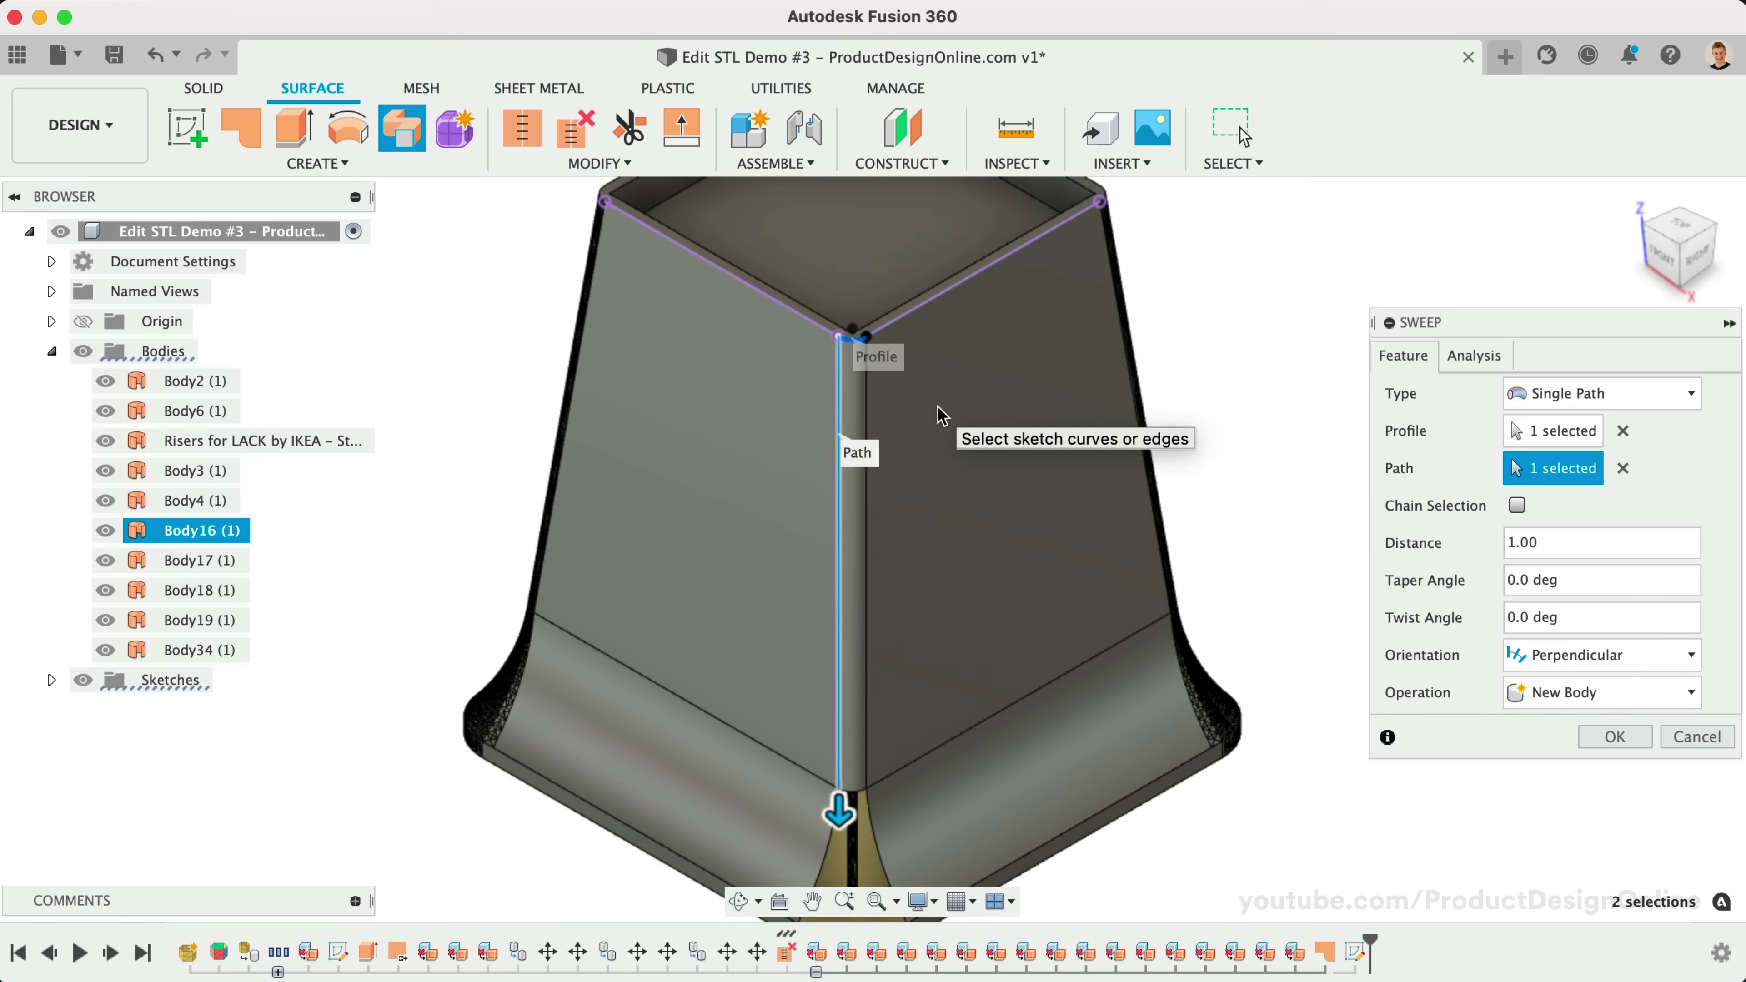
click(1612, 737)
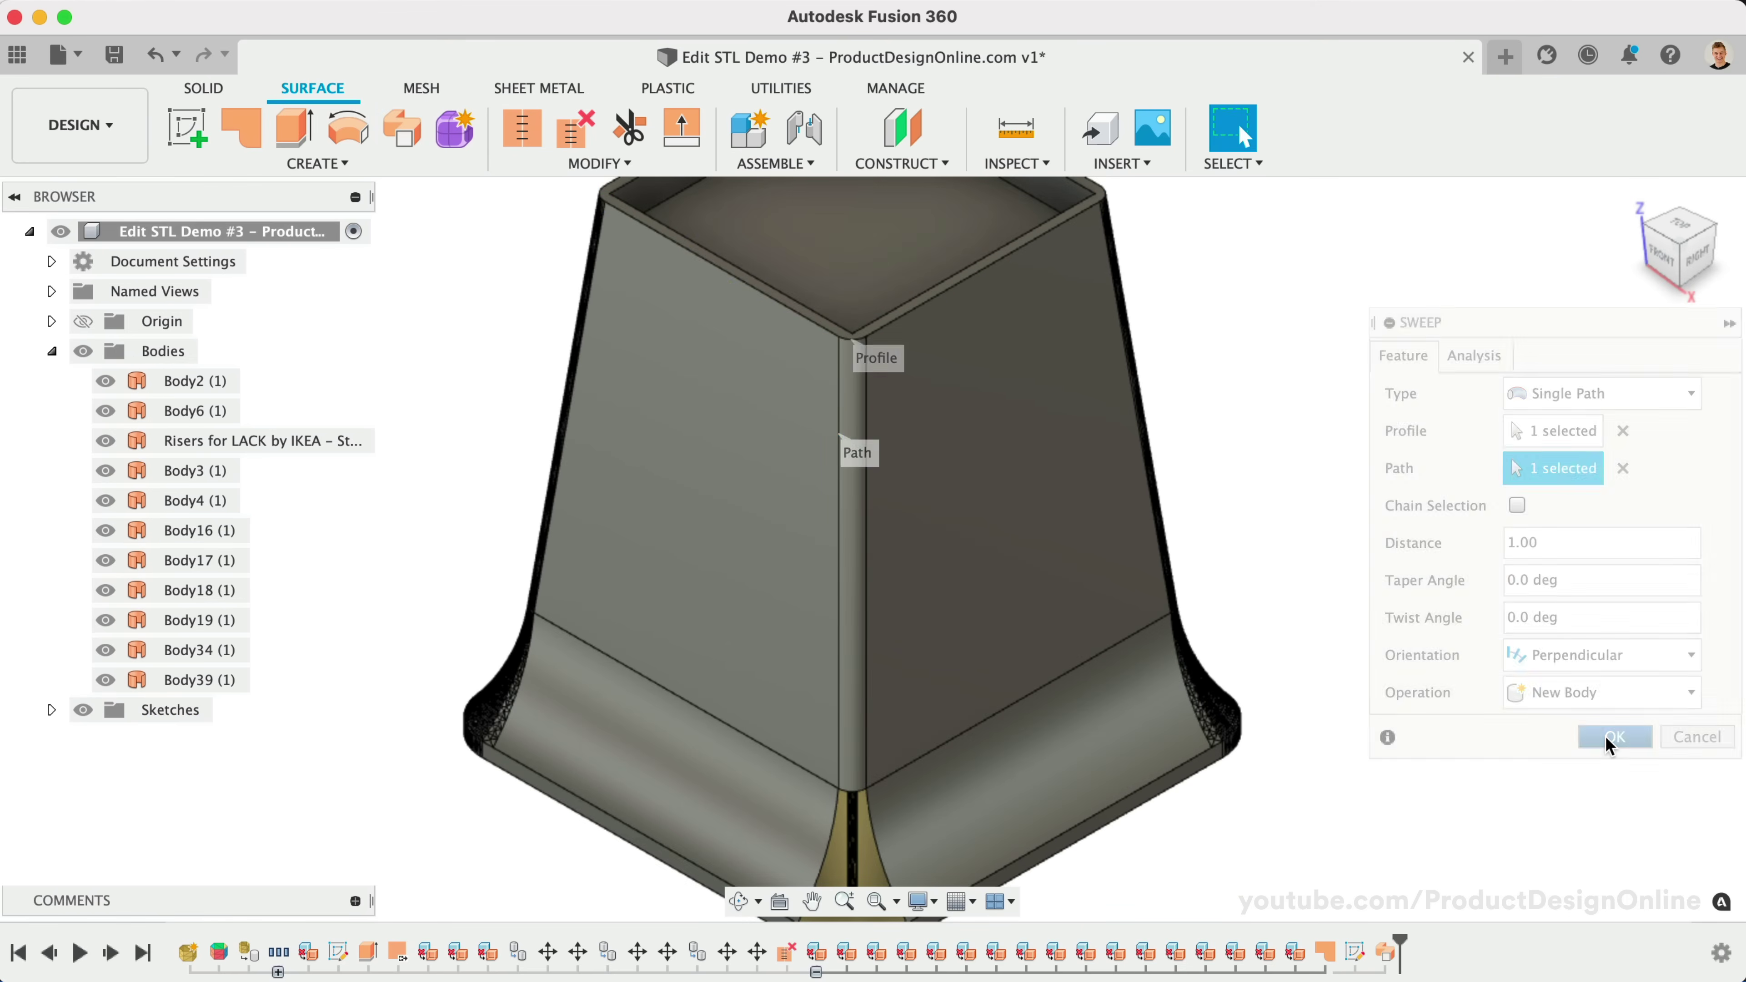
Construct a plane through three points on the base's upper edge at the front-right rounded corner.
click(1634, 199)
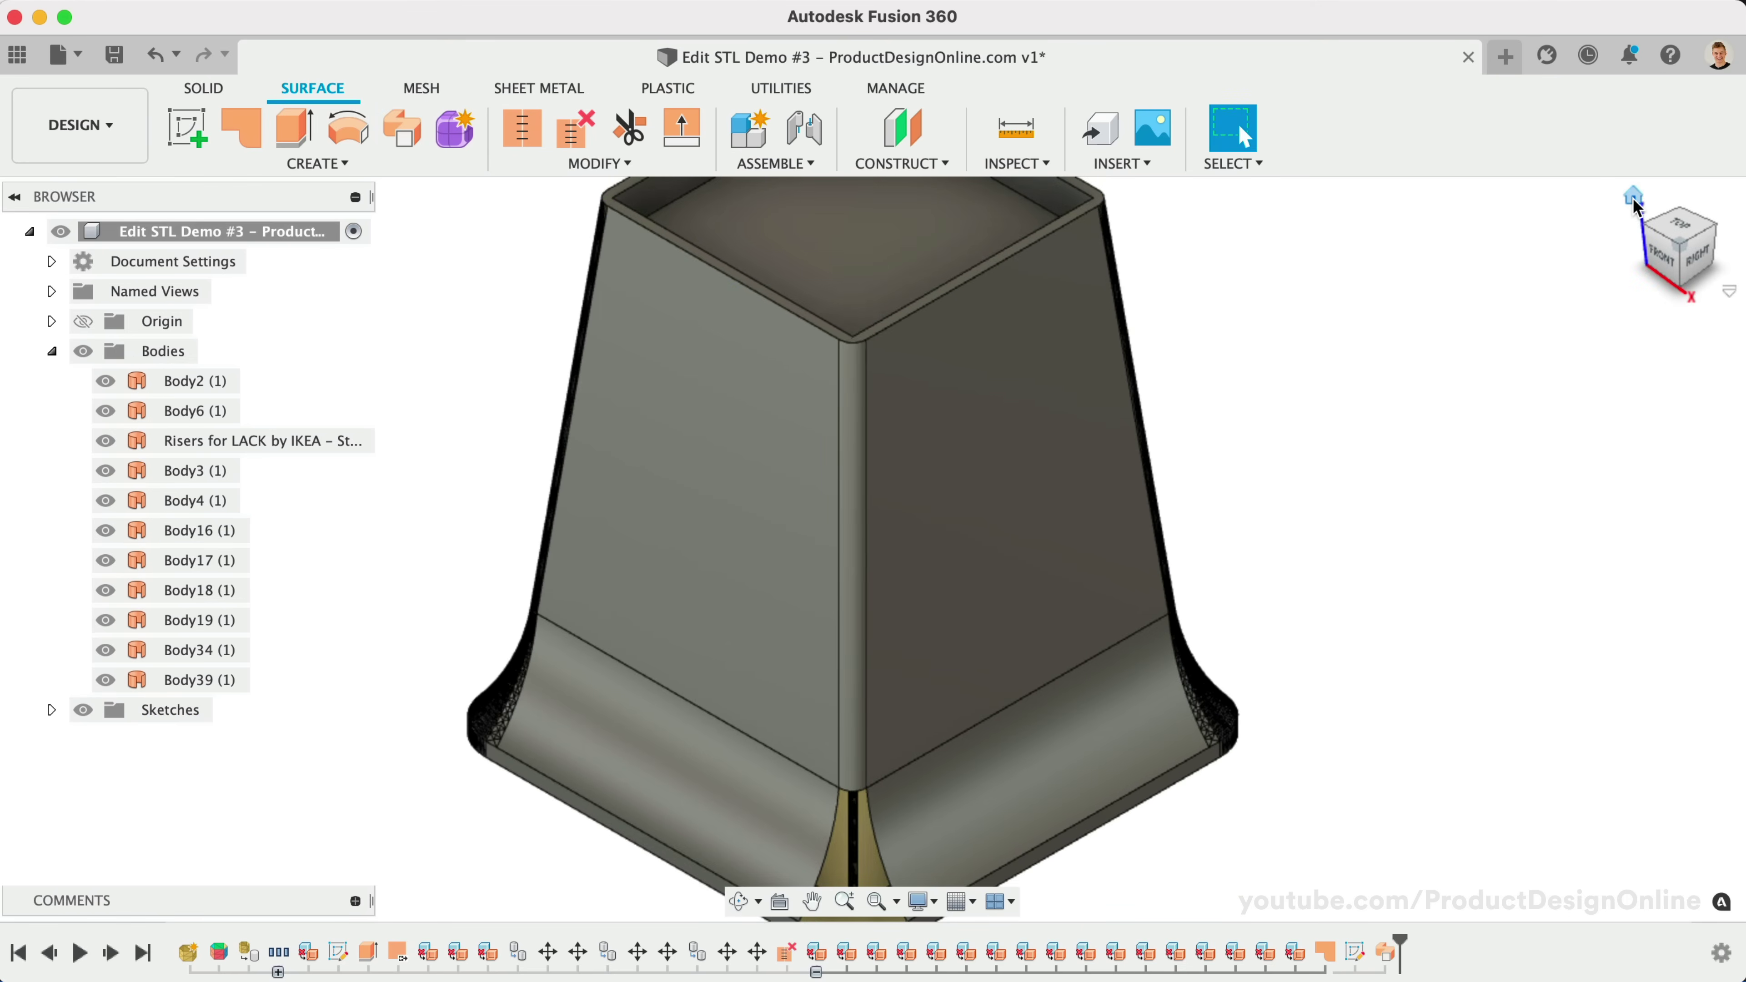
scroll(1102, 629, up, 8)
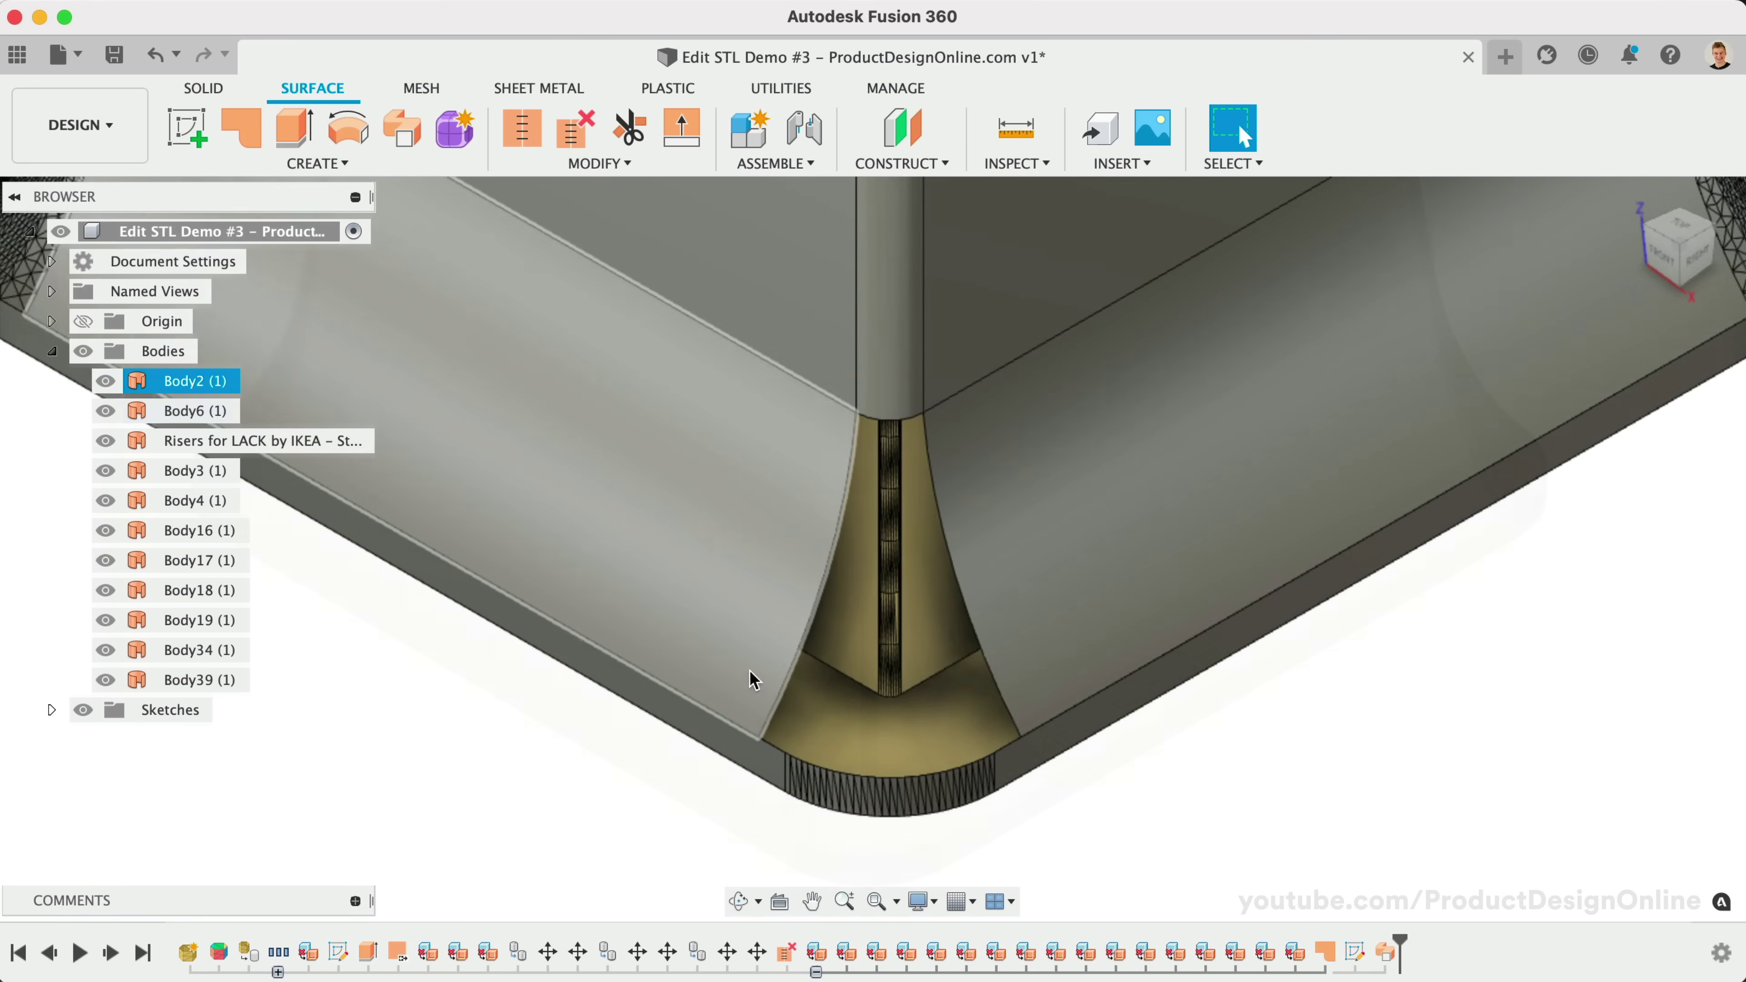
click(946, 614)
click(968, 623)
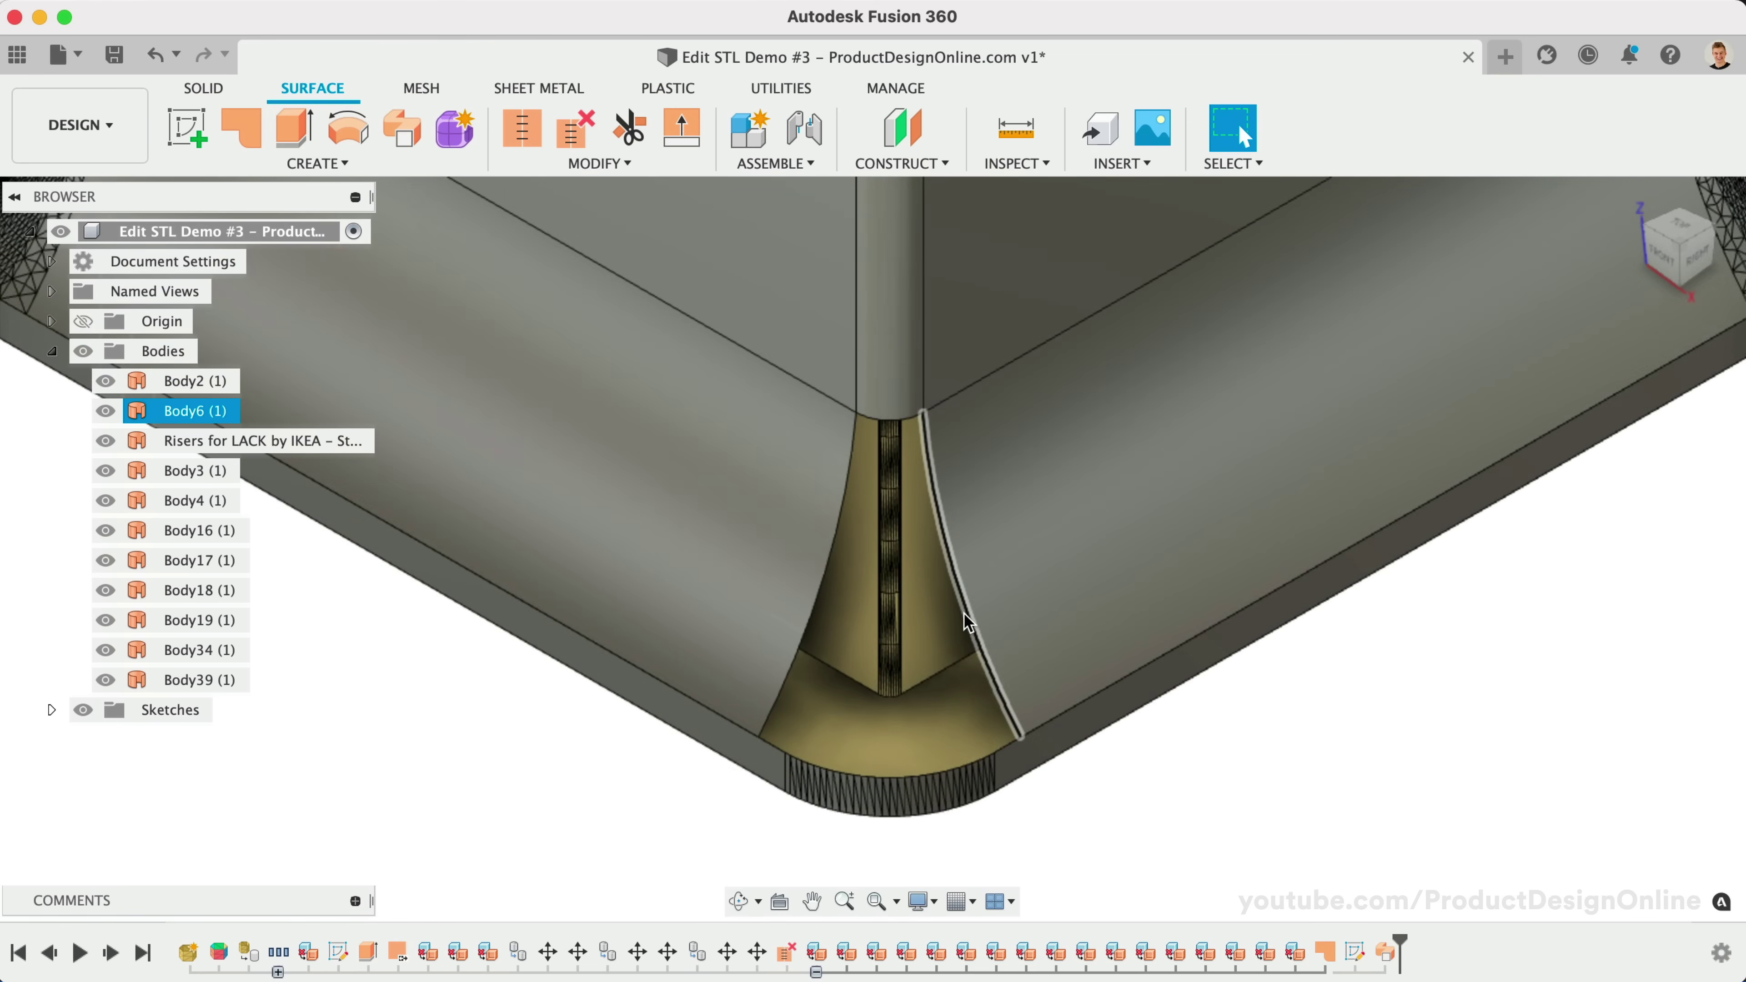
click(651, 863)
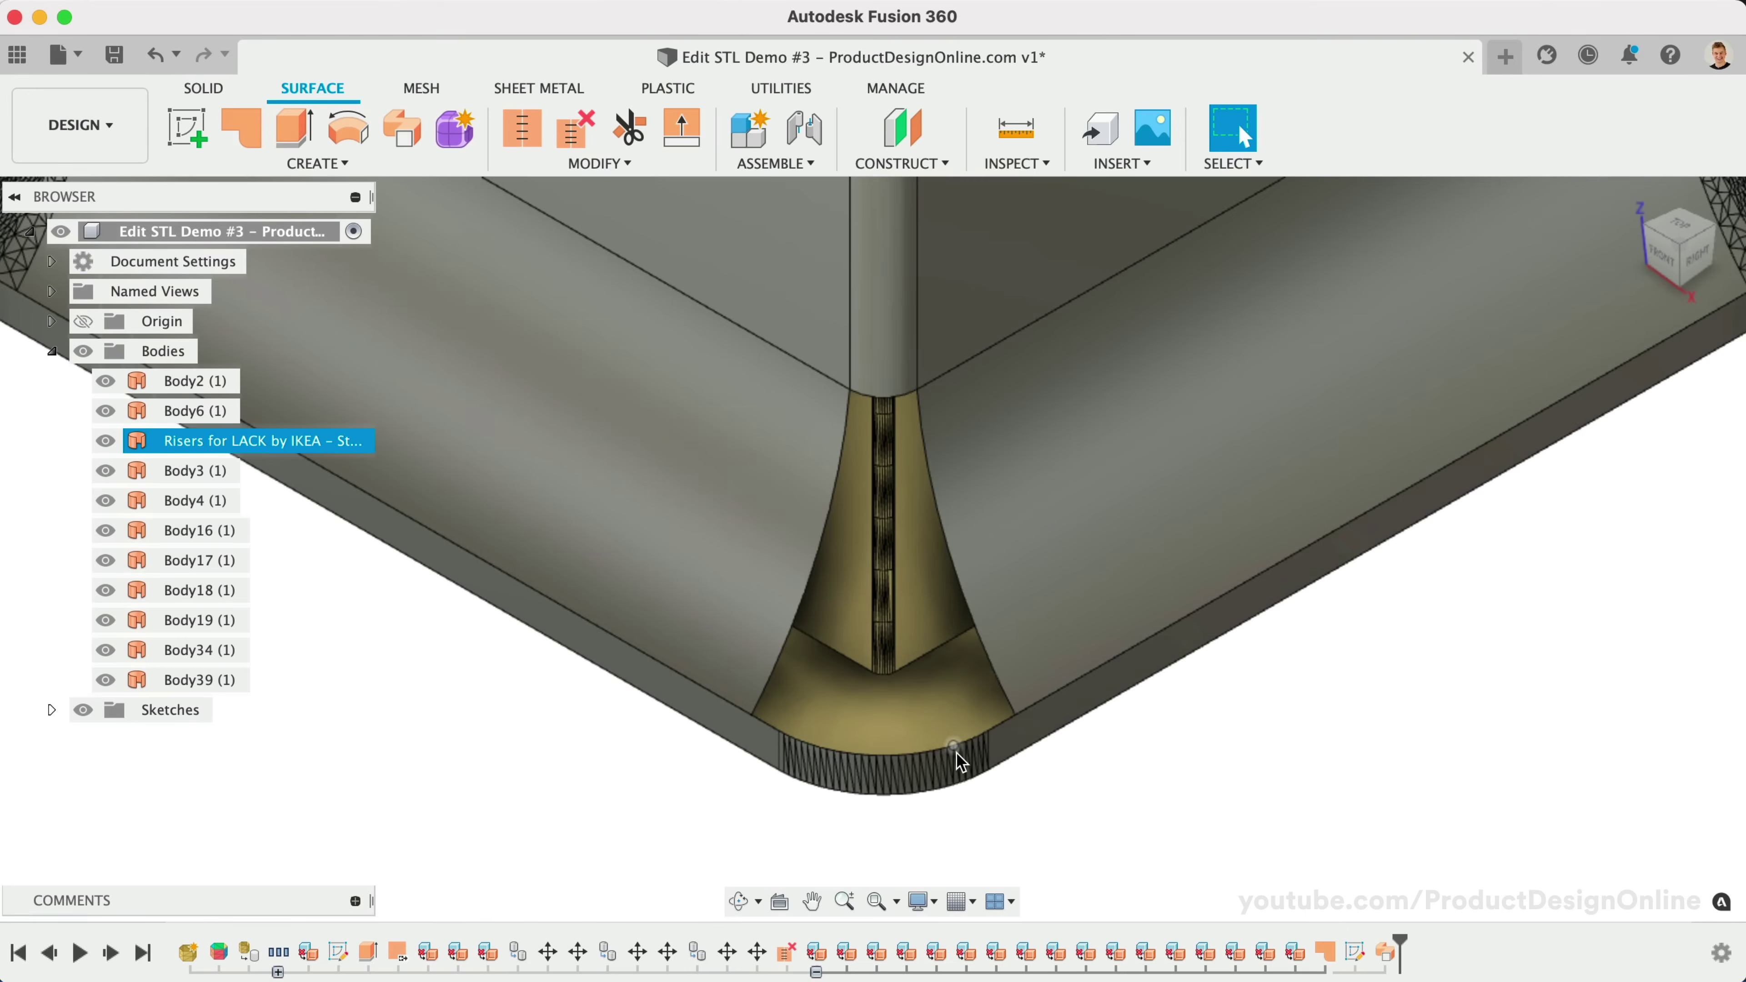
click(943, 163)
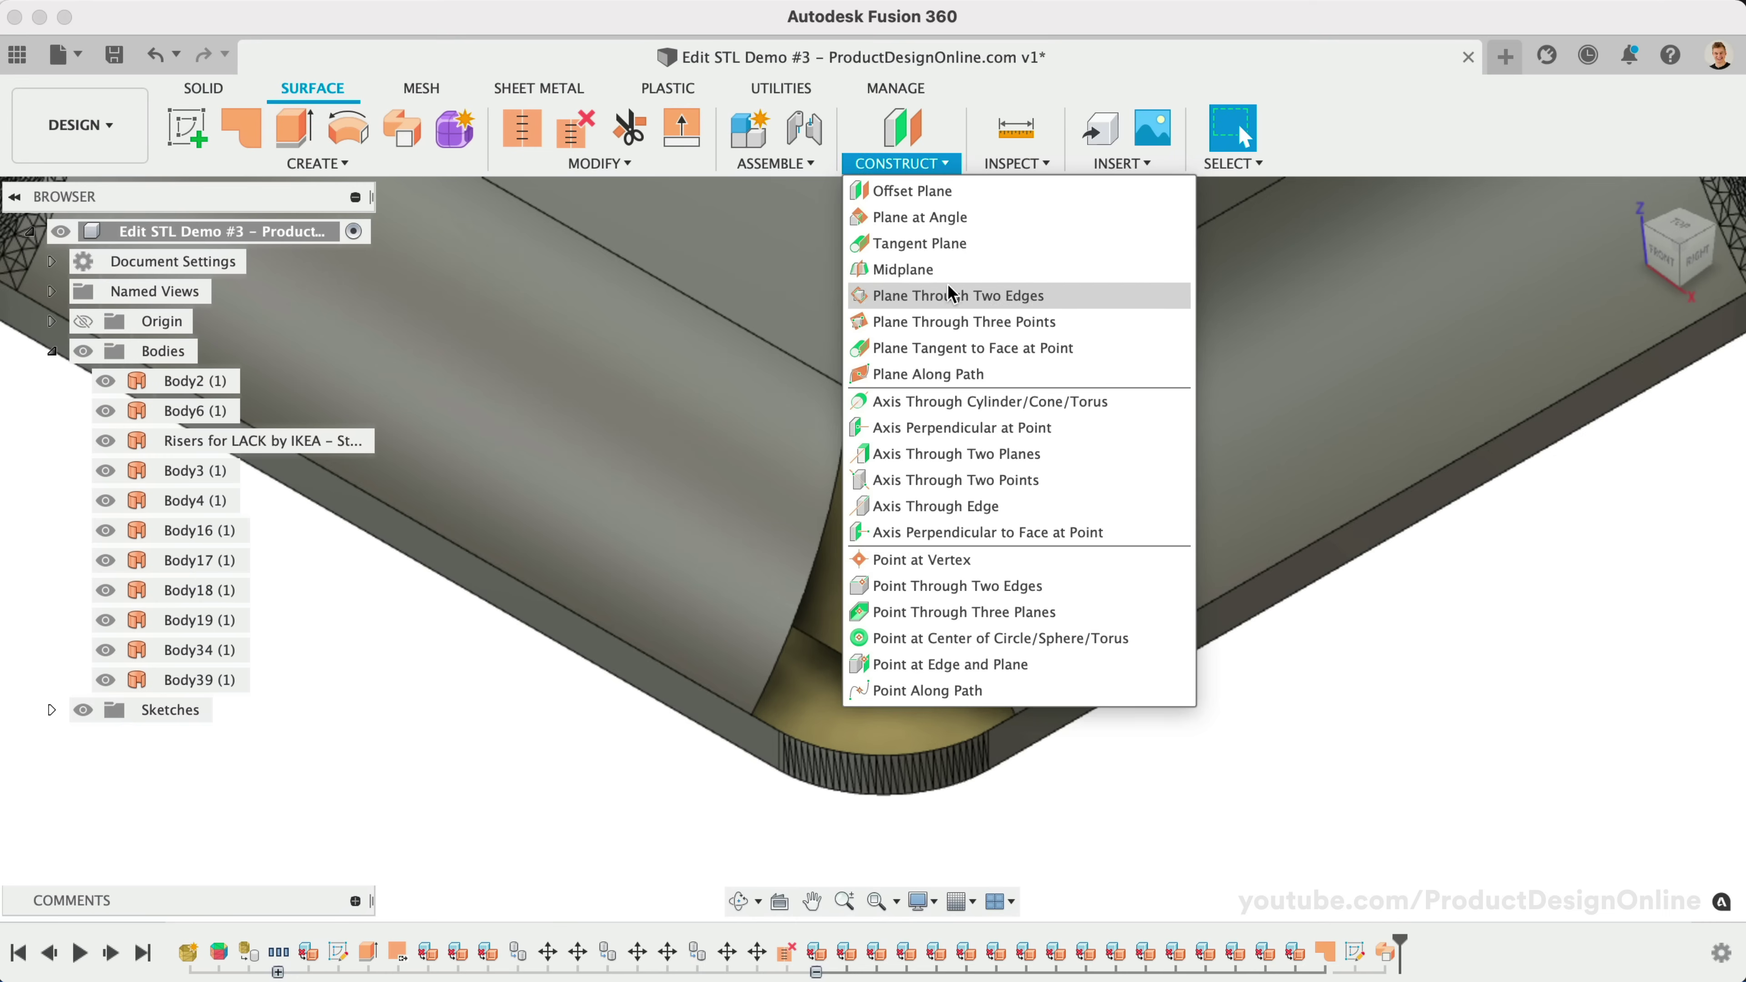
click(947, 320)
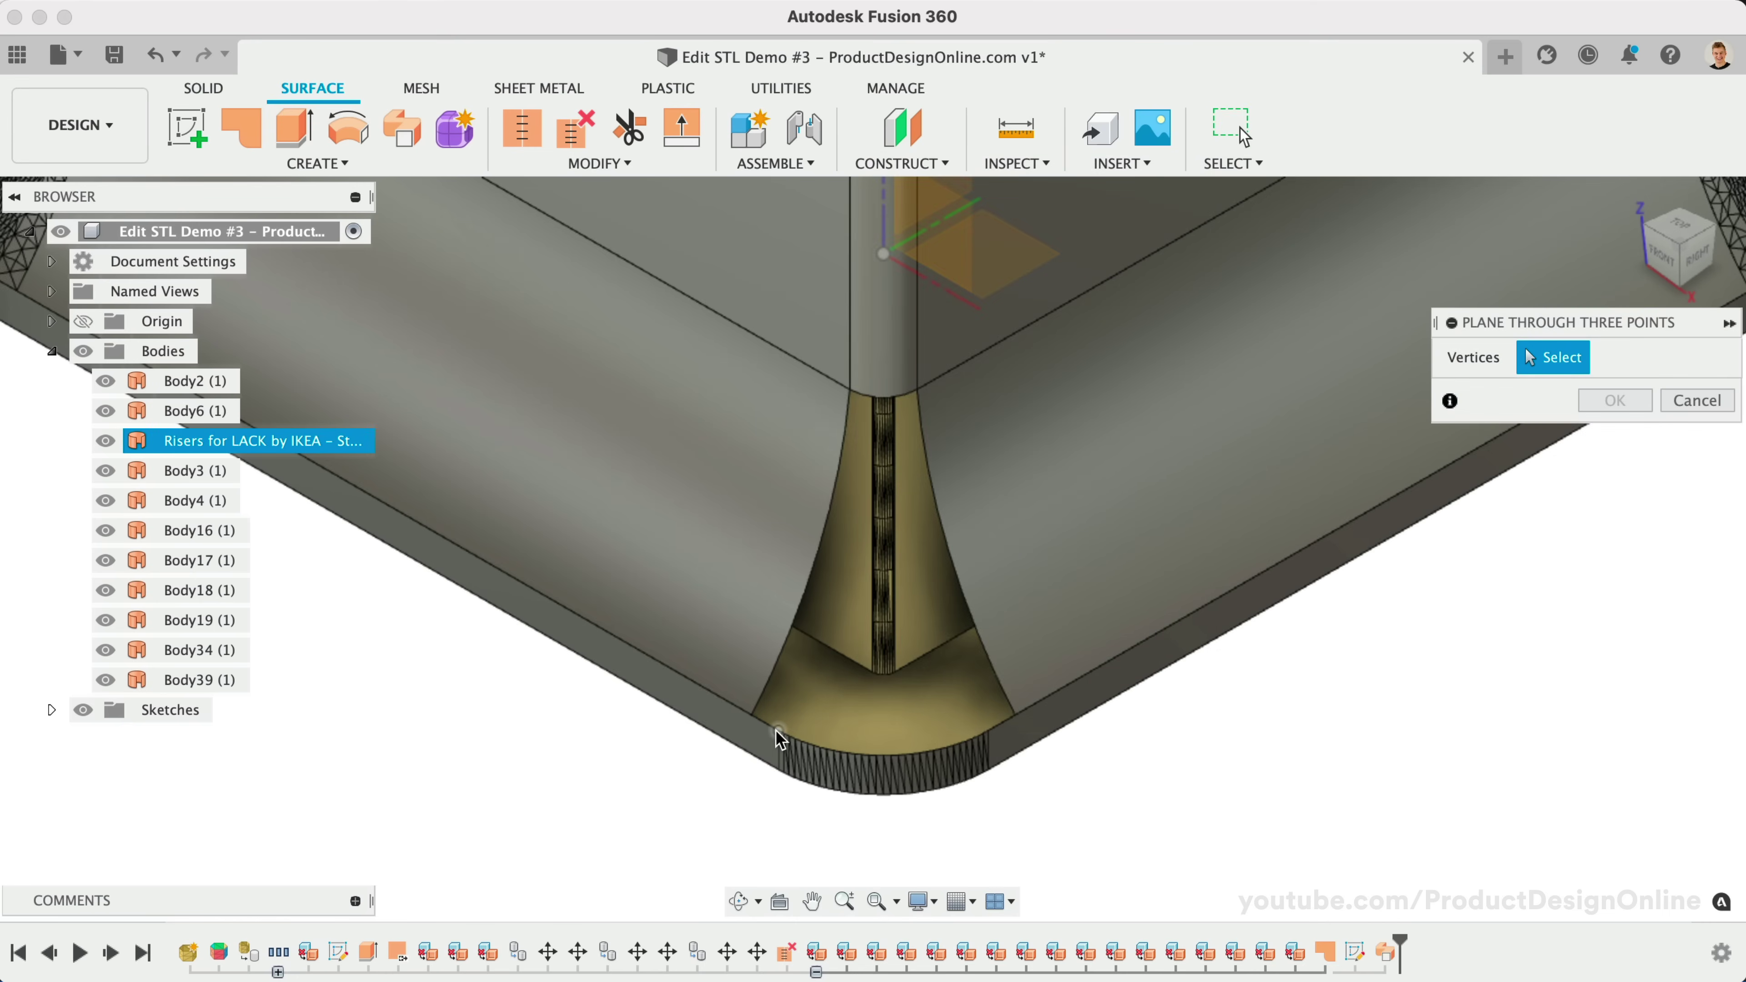
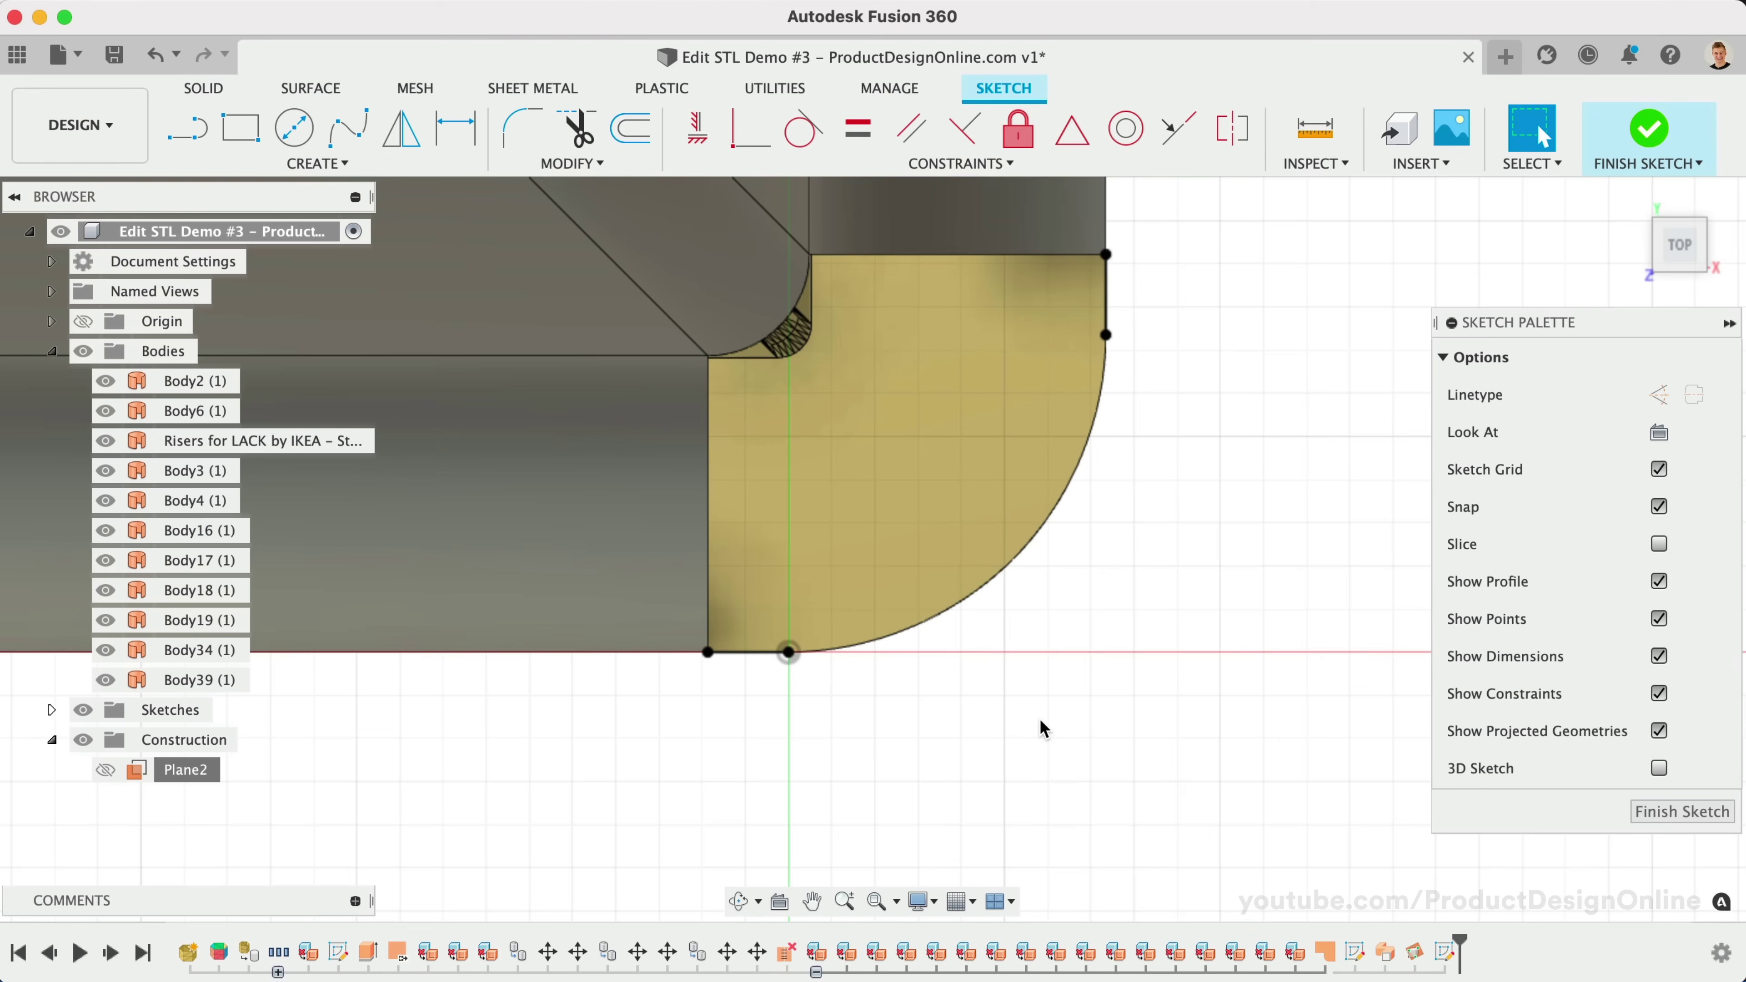
Draw a tangent arc along the base's rounded corner, starting from the end of the short right-side line.
text(stang)
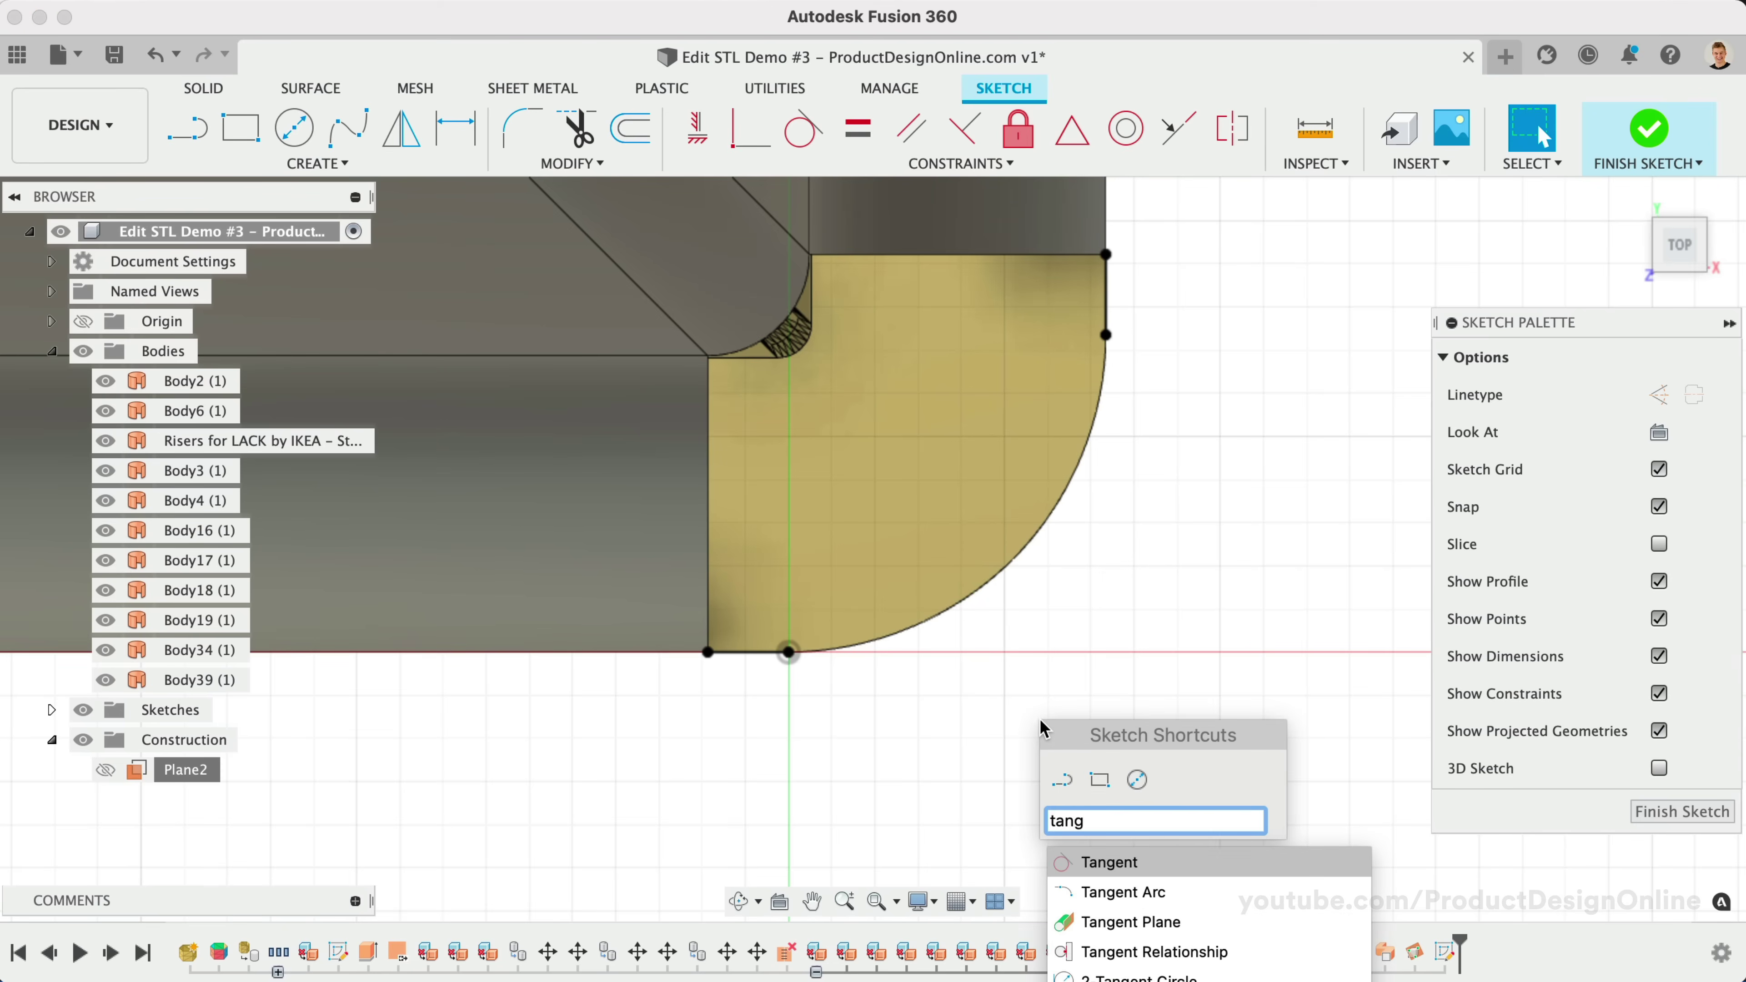
key(Down)
key(Return)
click(1105, 336)
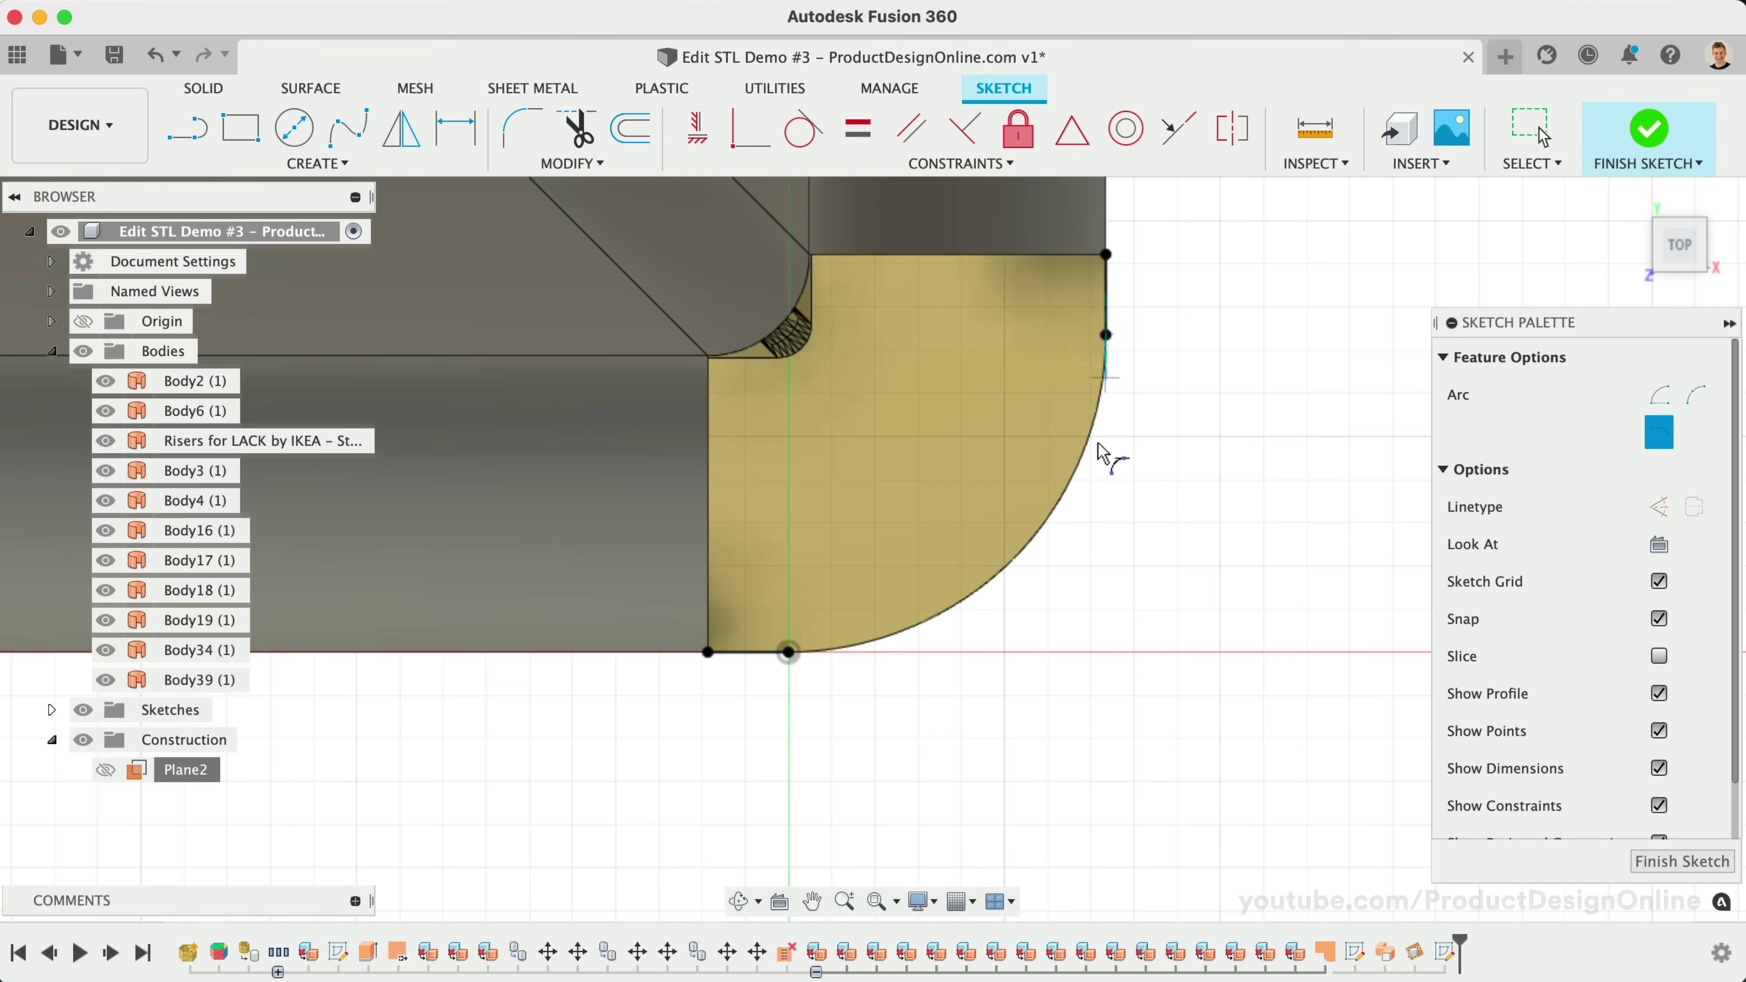
click(891, 641)
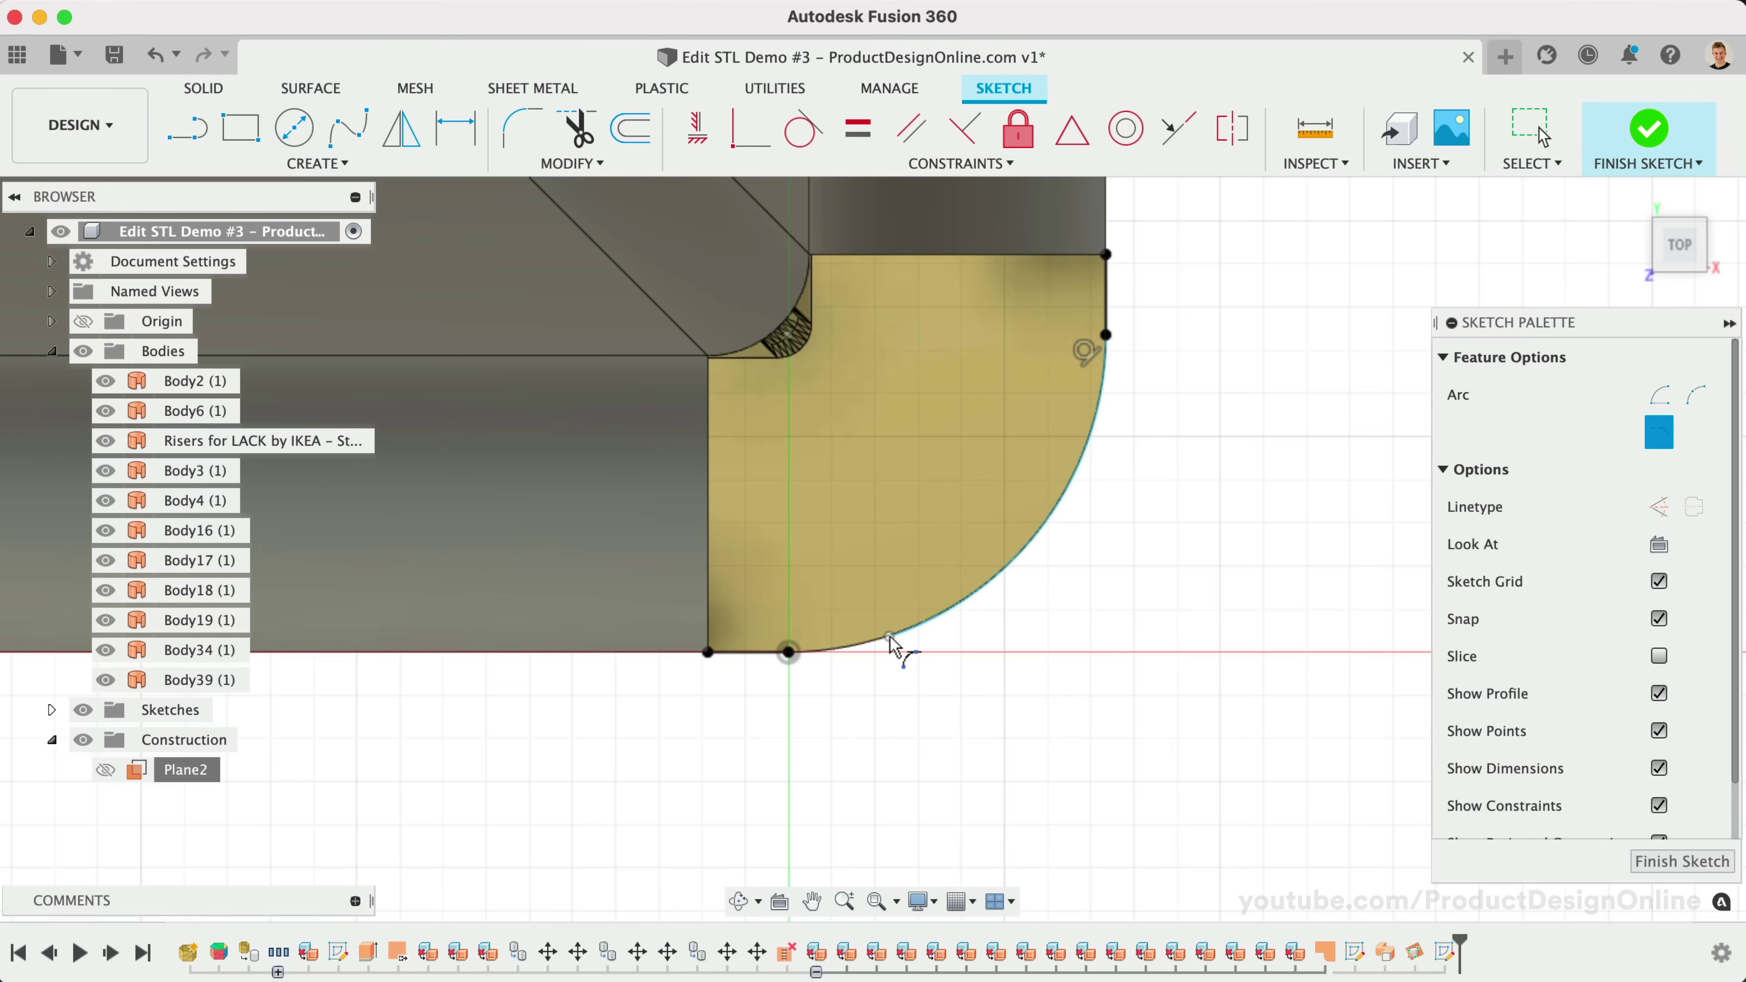
key(Escape)
Constrain the base corner arc tangent to the short front line and make its free endpoint coincident with that line's end.
click(922, 627)
shift+click(753, 652)
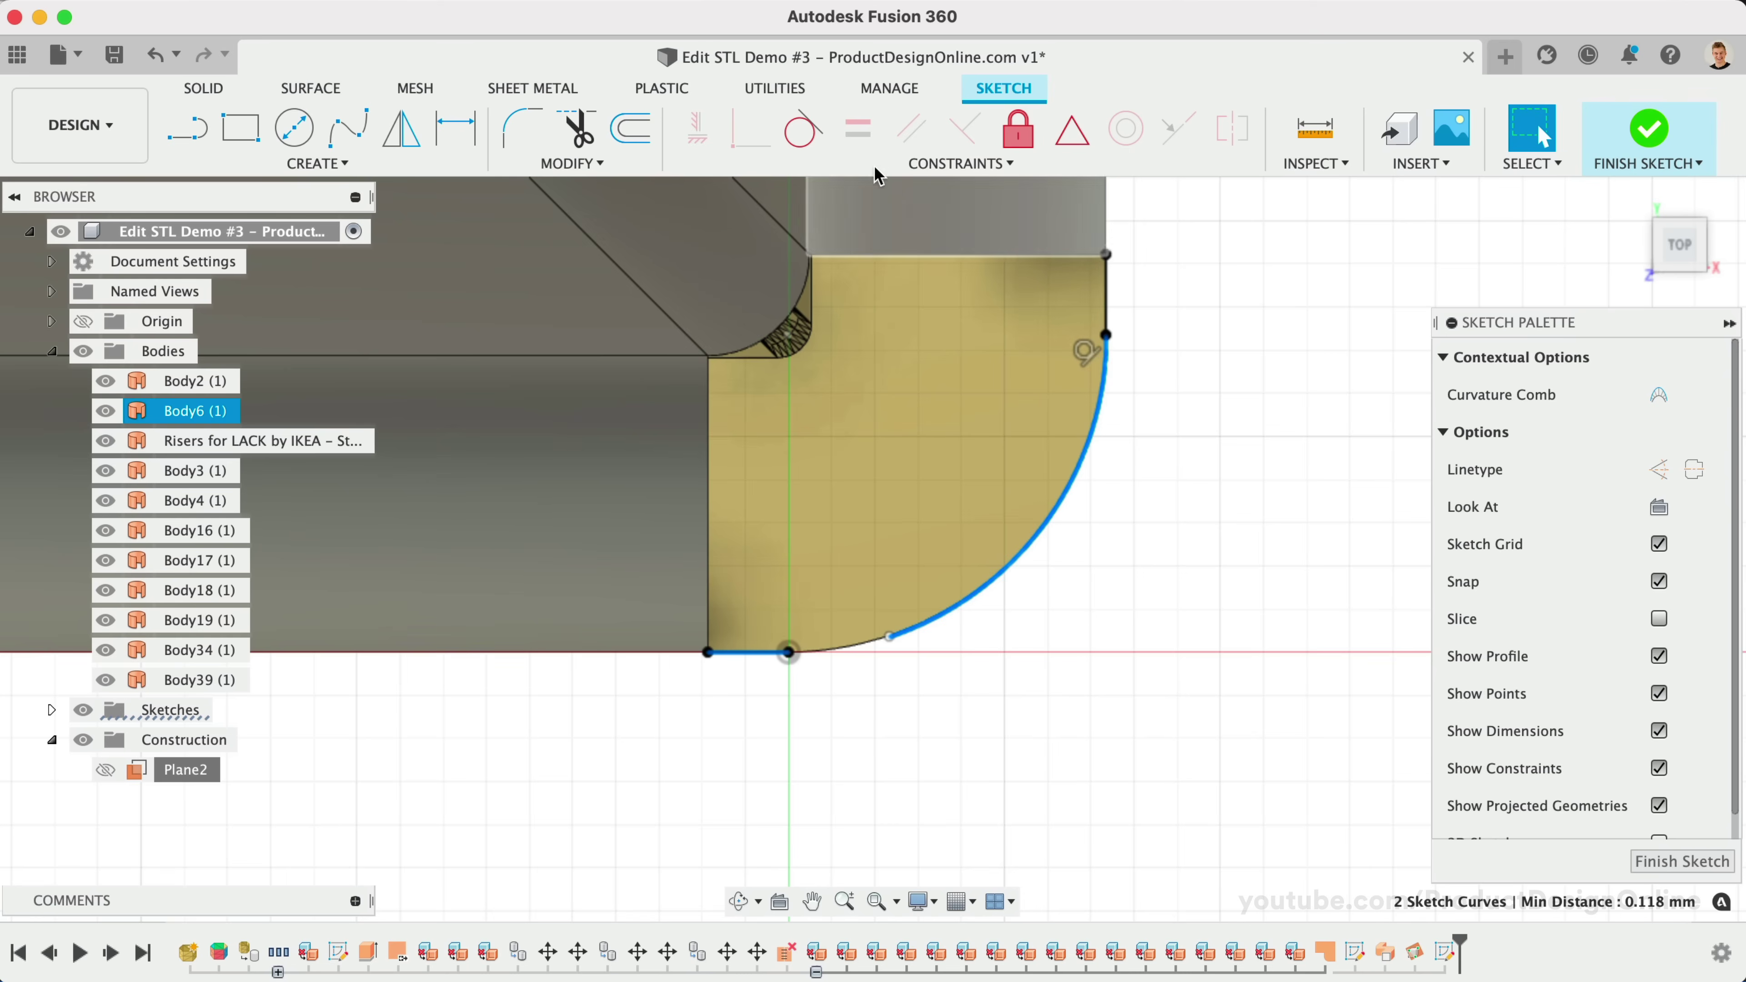
click(801, 128)
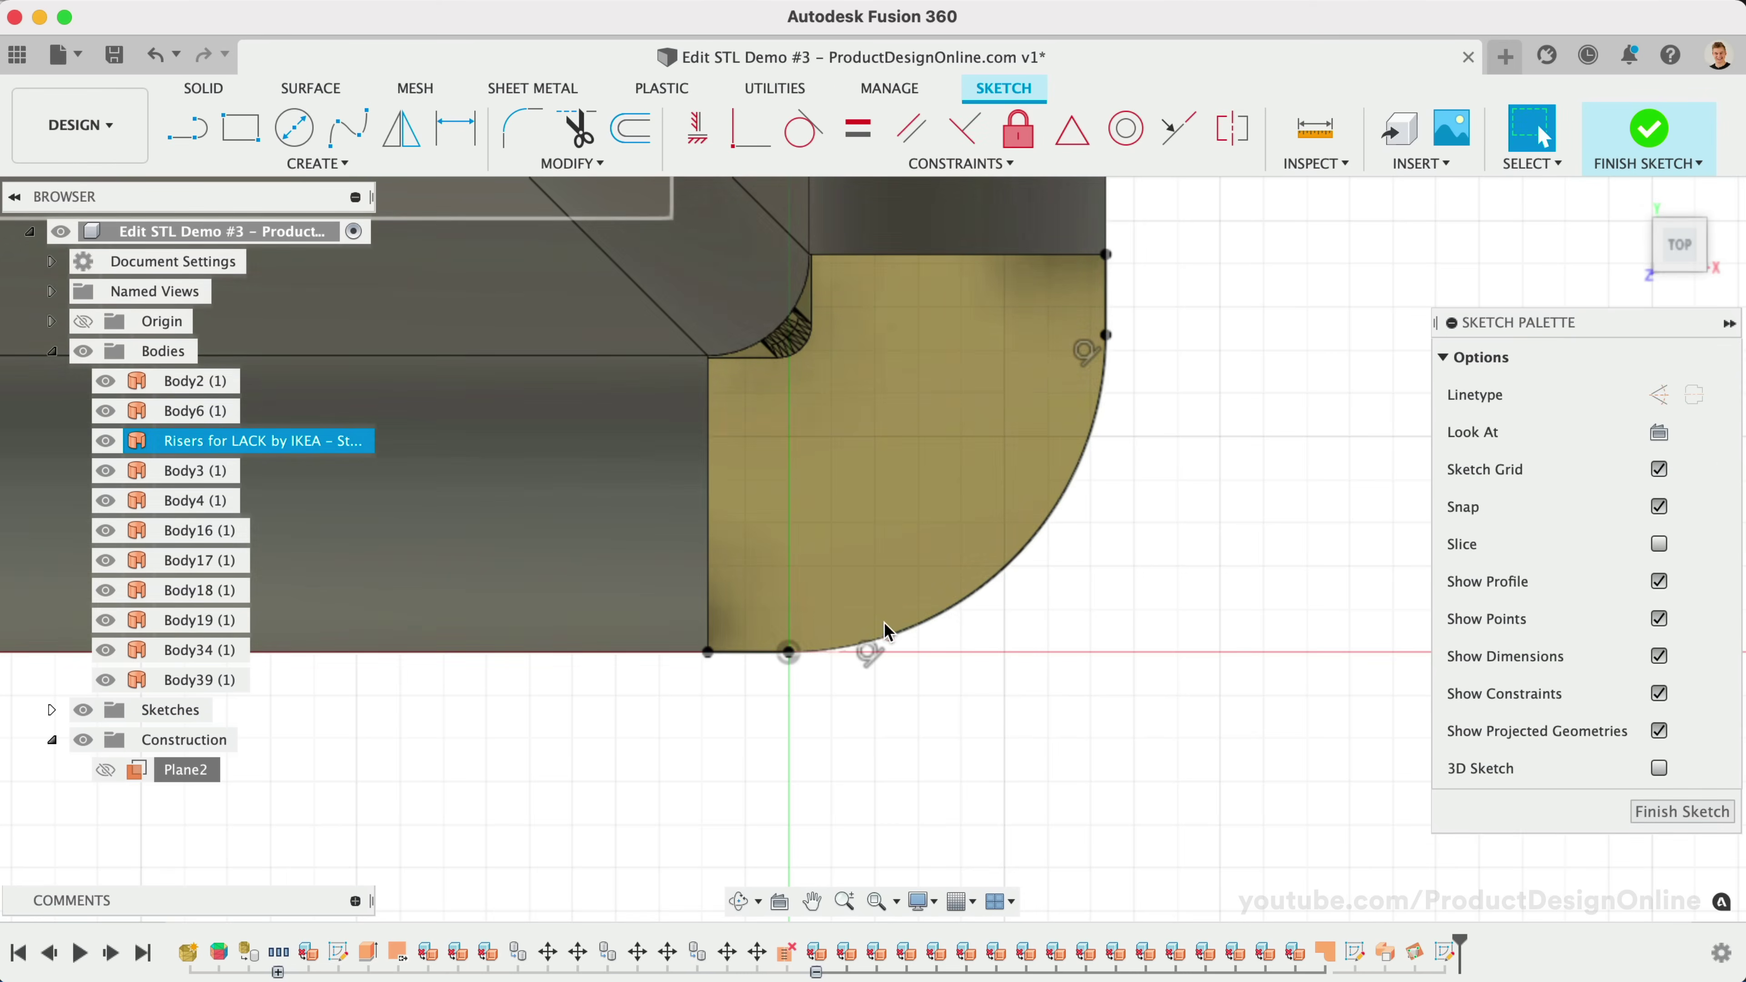
click(889, 634)
shift+click(788, 653)
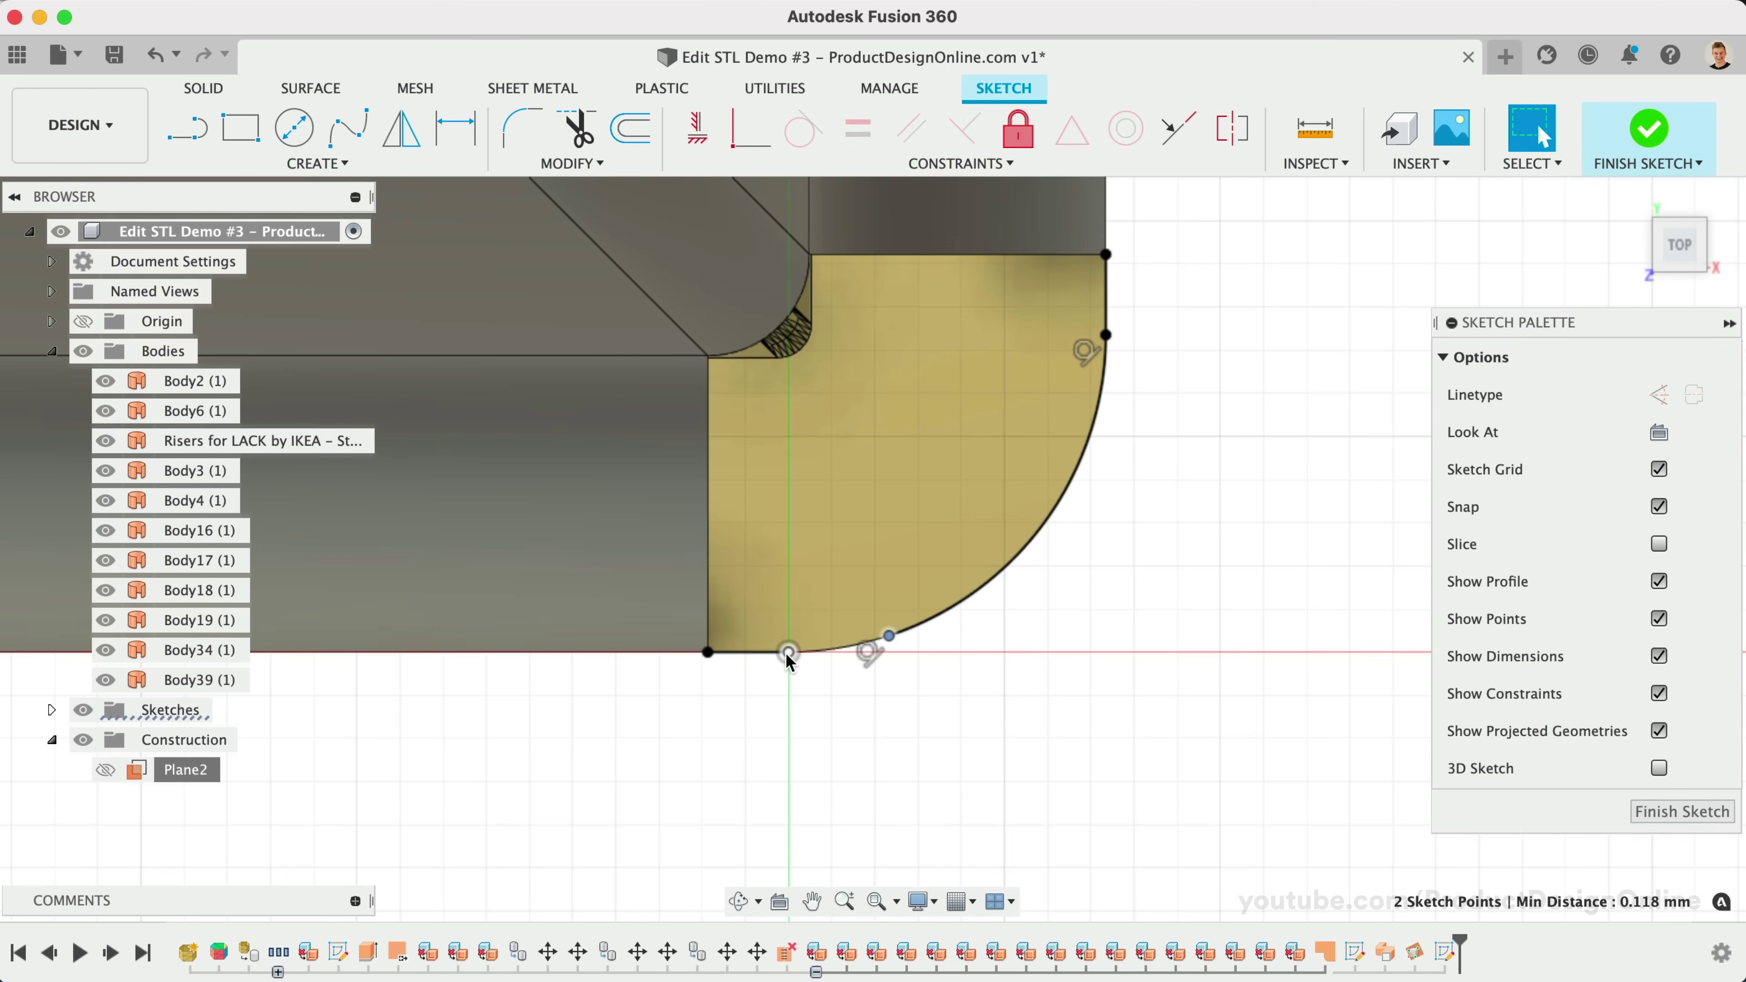
click(750, 129)
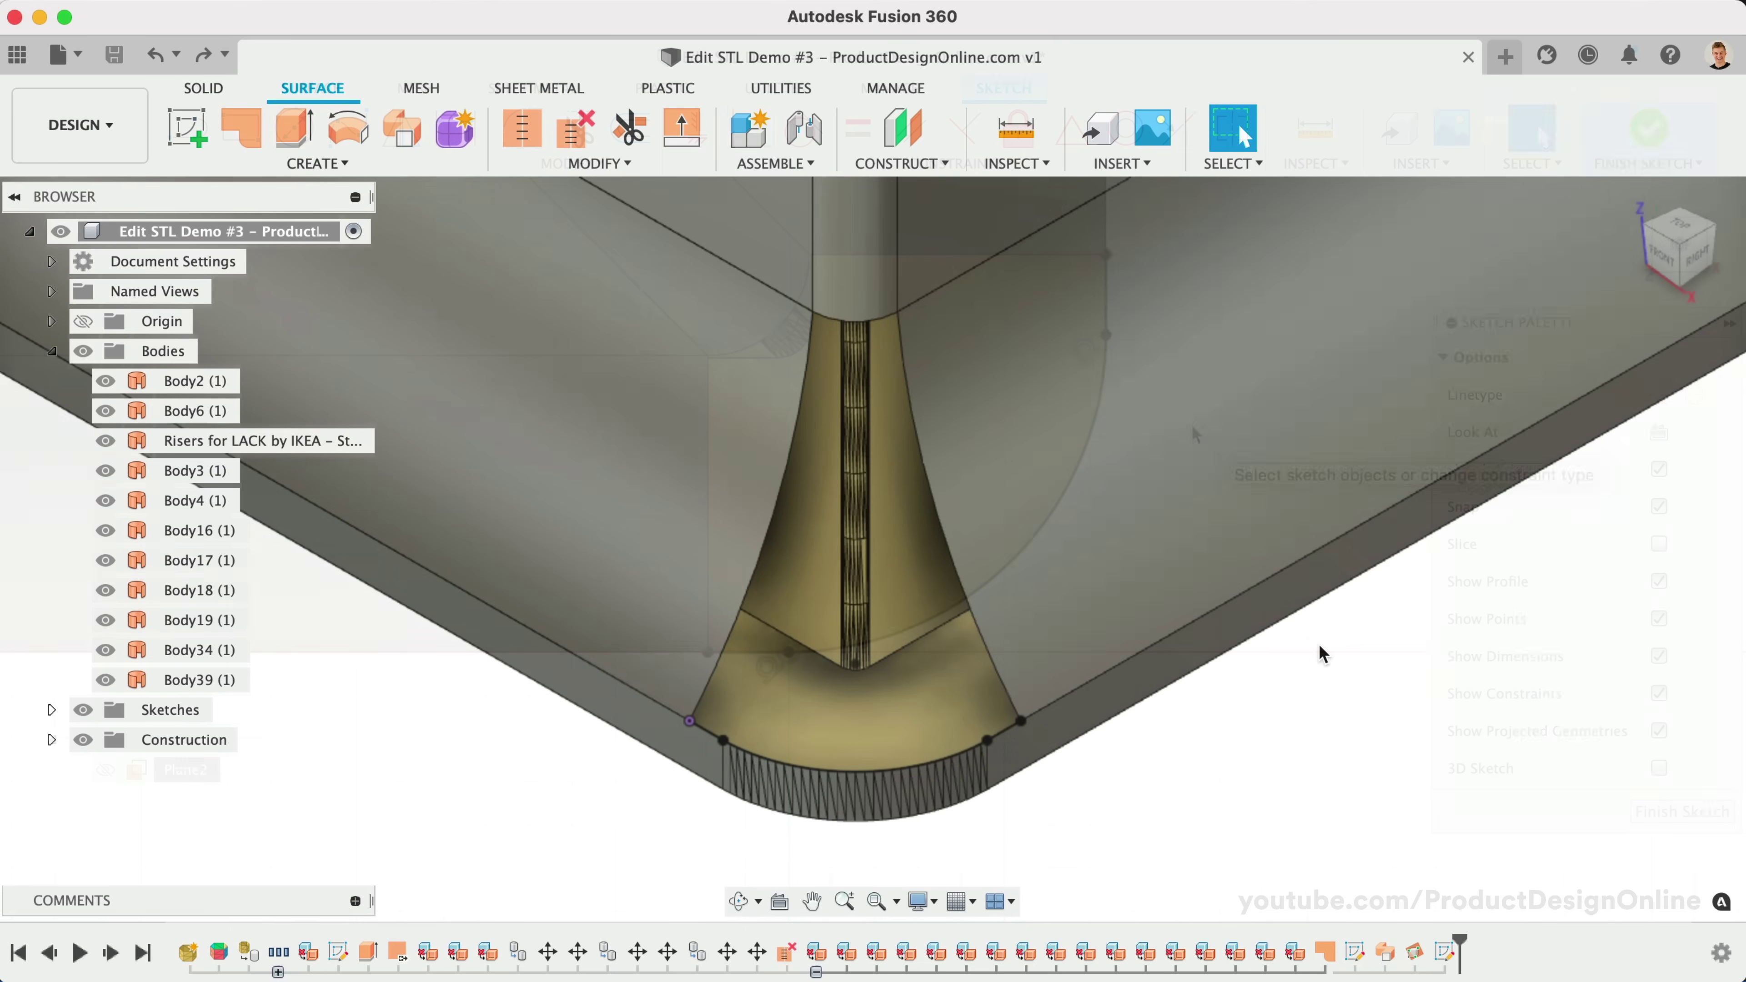
Start a surface loft between the two curved side edges bordering the faceted front-right base corner, with Chain Selection off.
text(sloft)
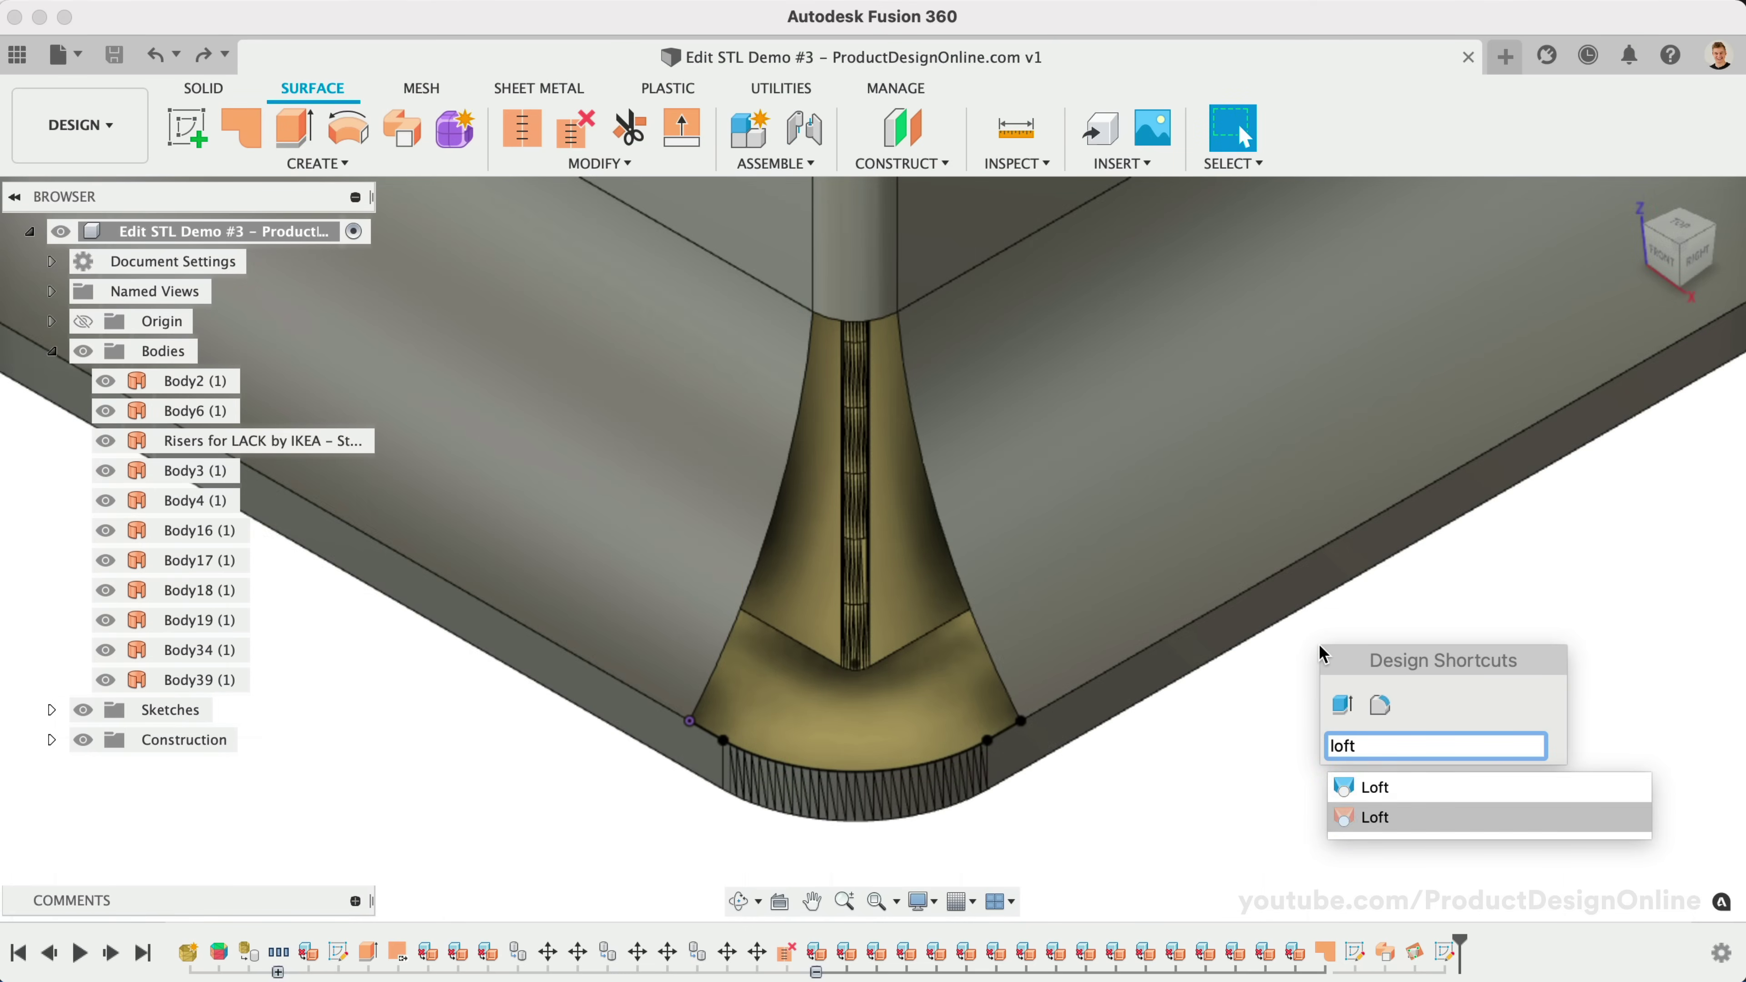
key(Return)
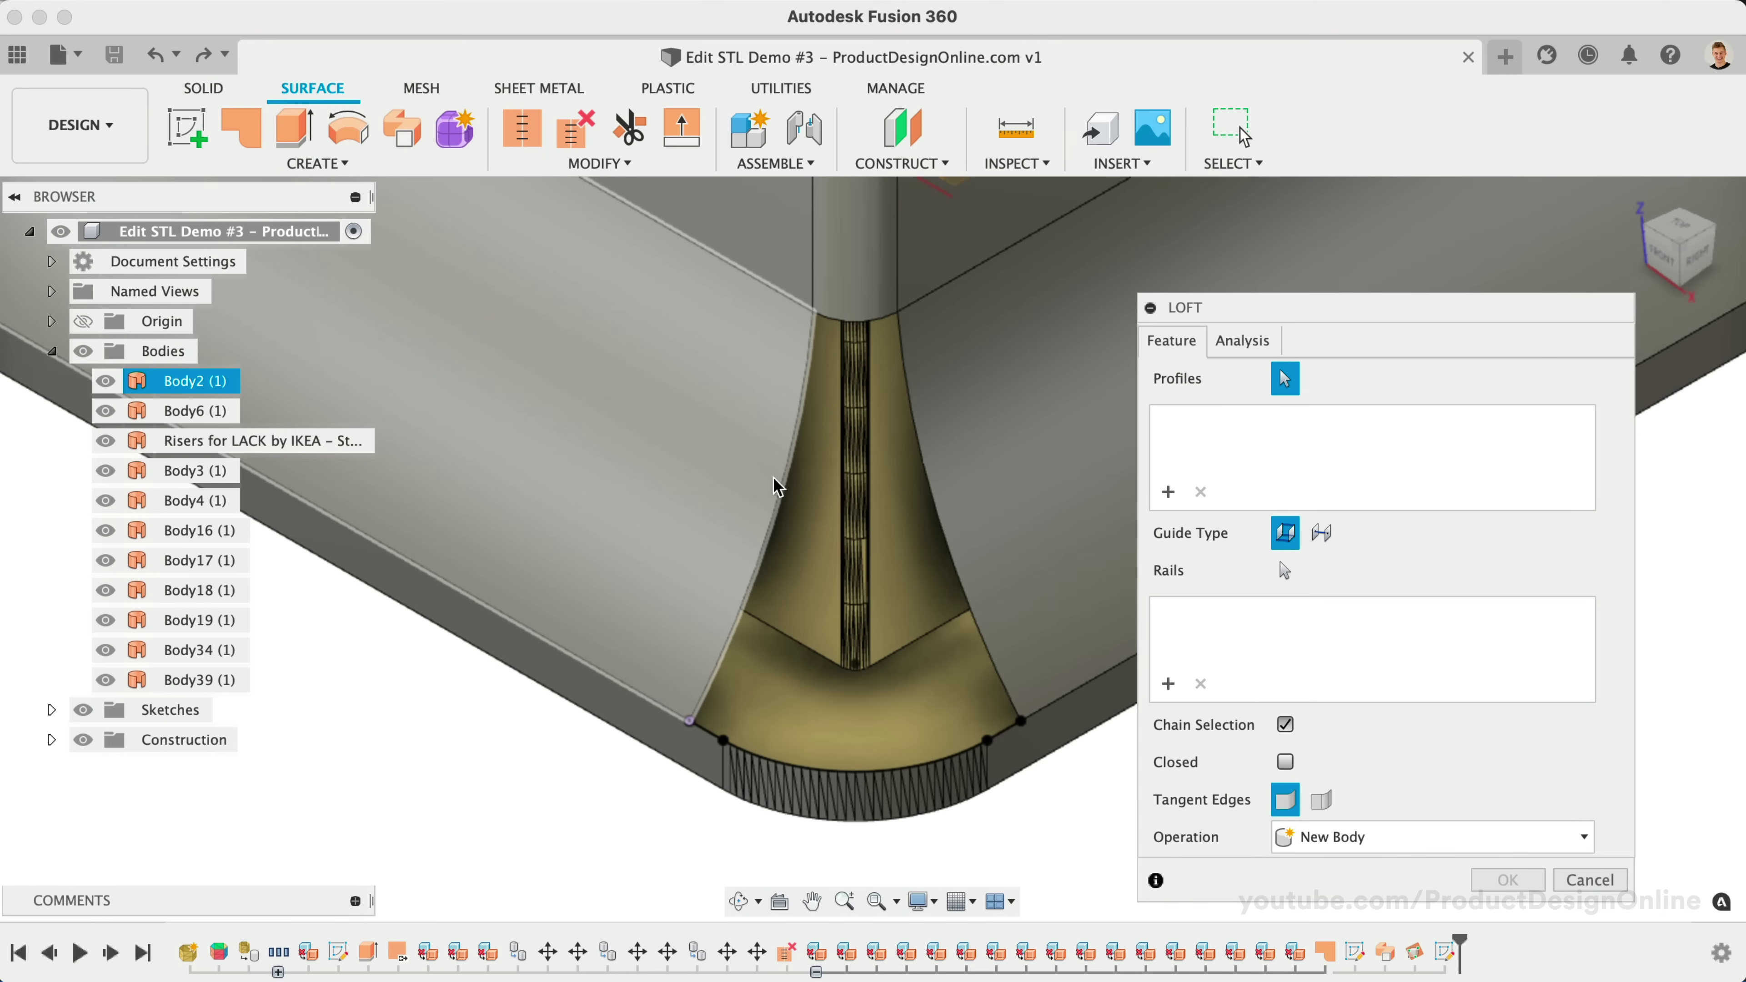
click(779, 486)
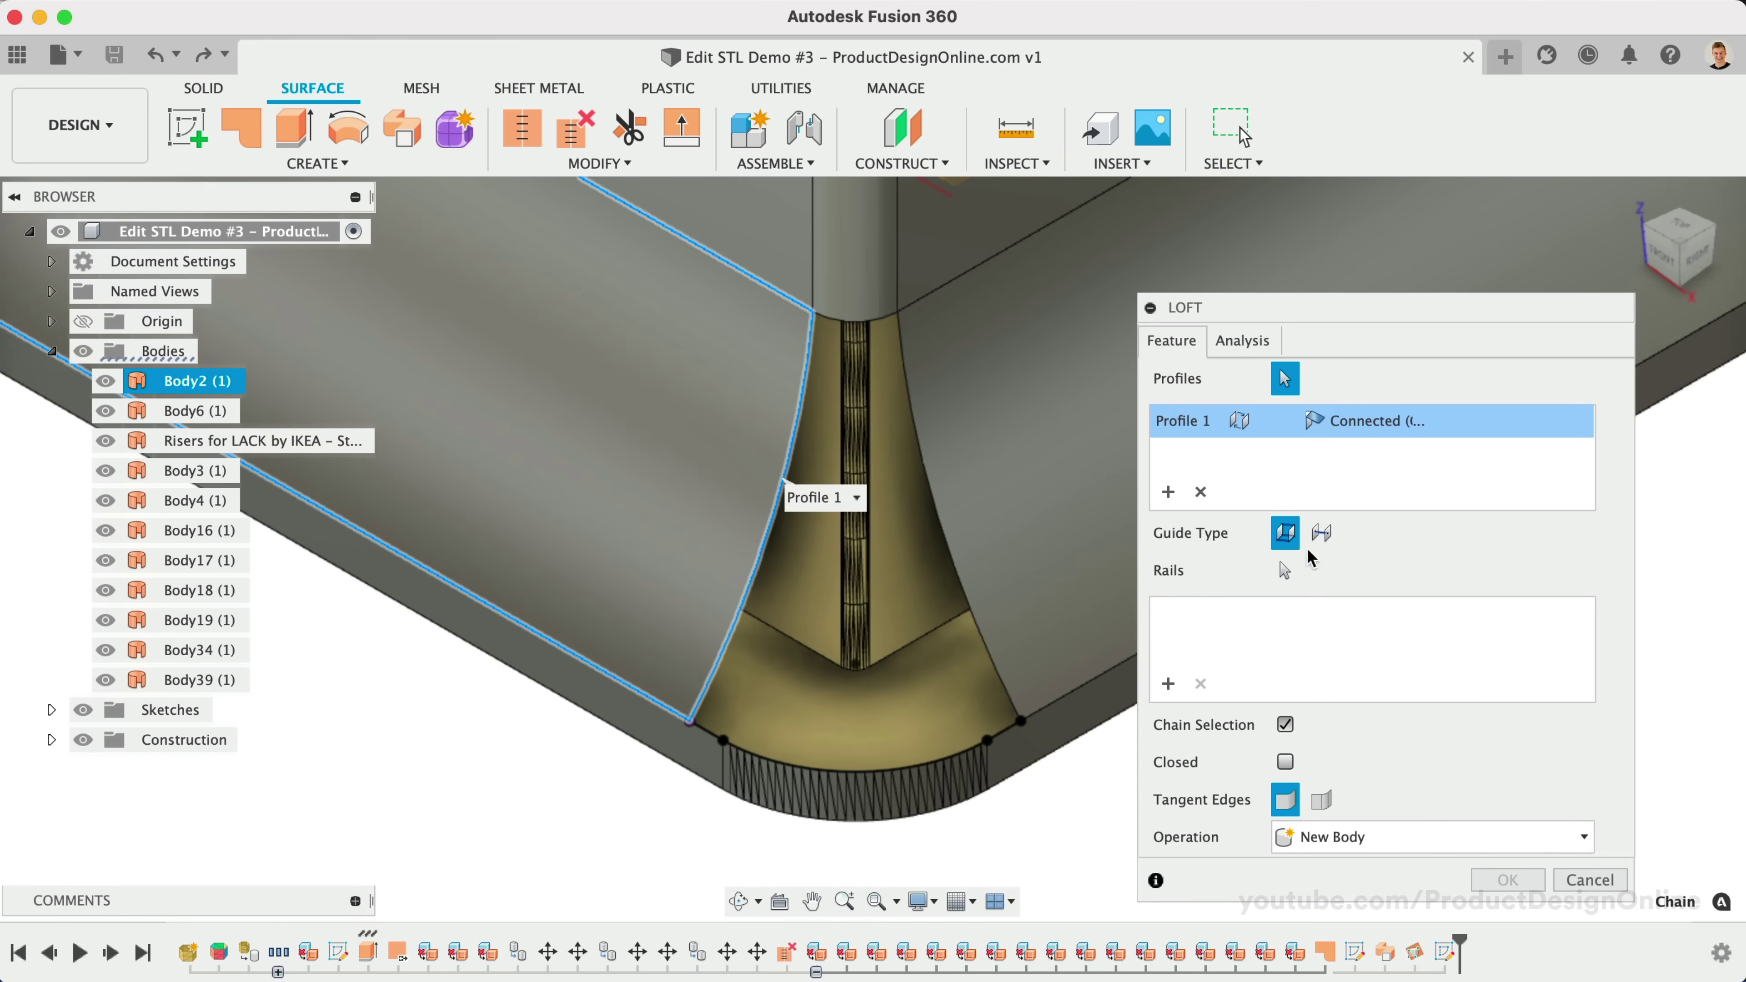
click(1201, 492)
click(1285, 725)
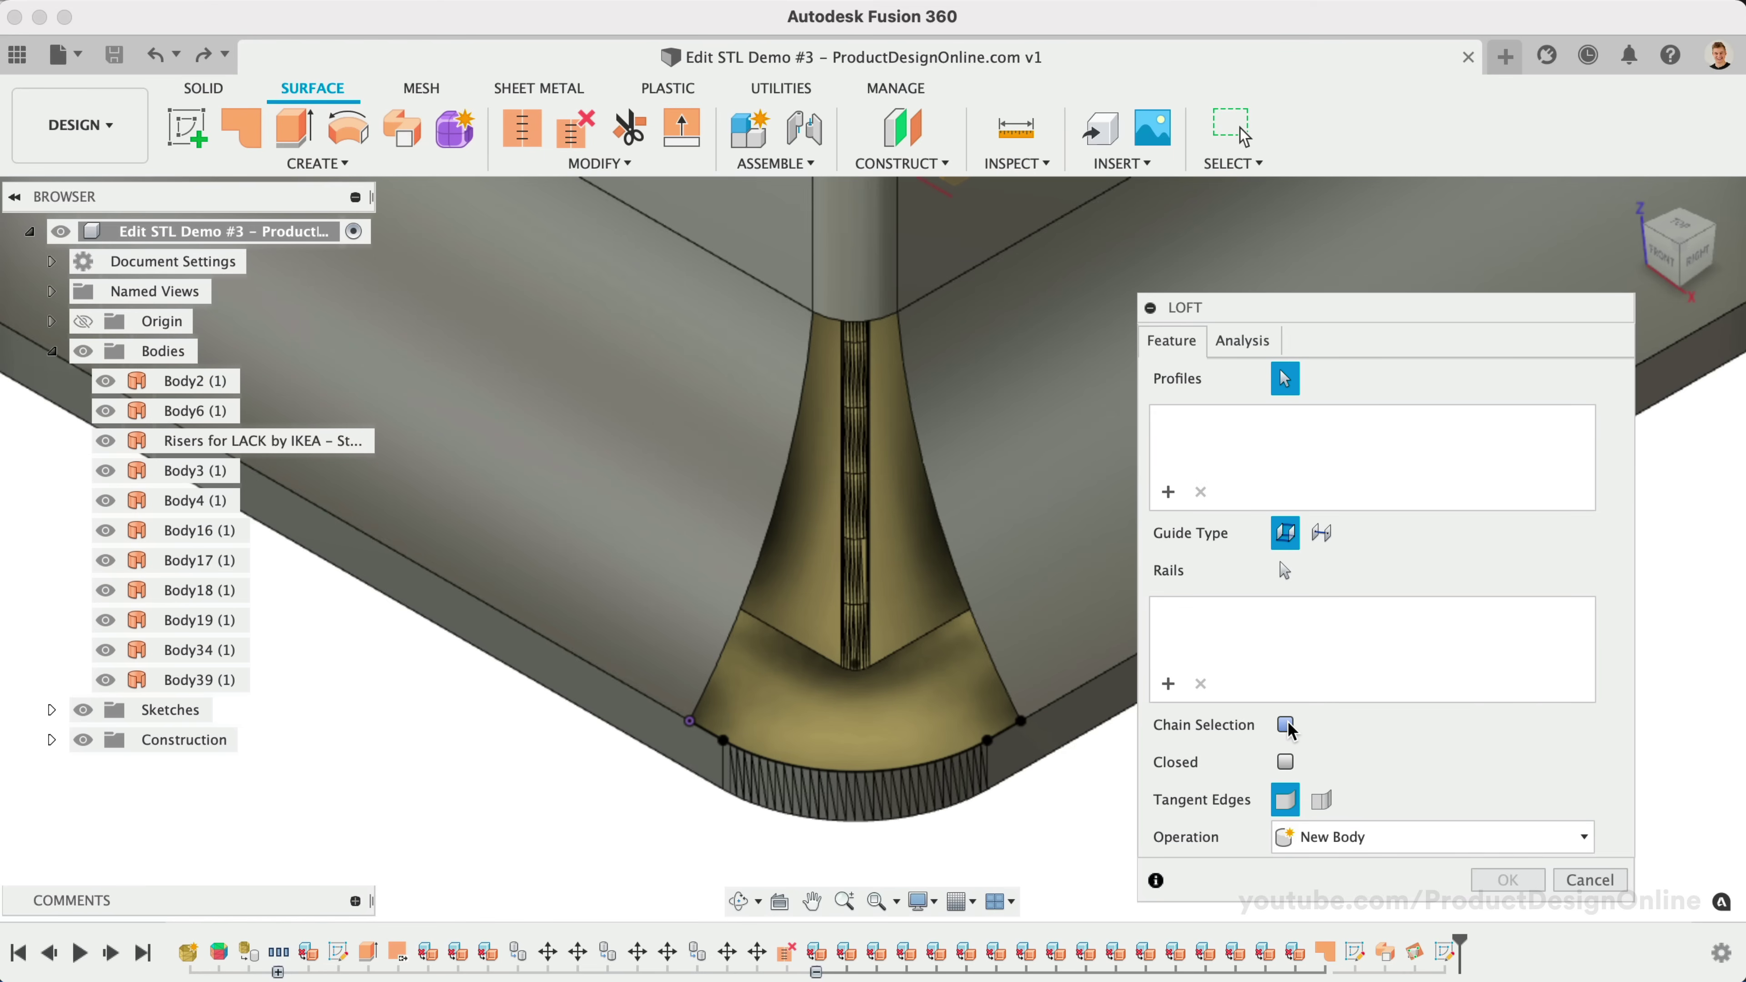
click(779, 496)
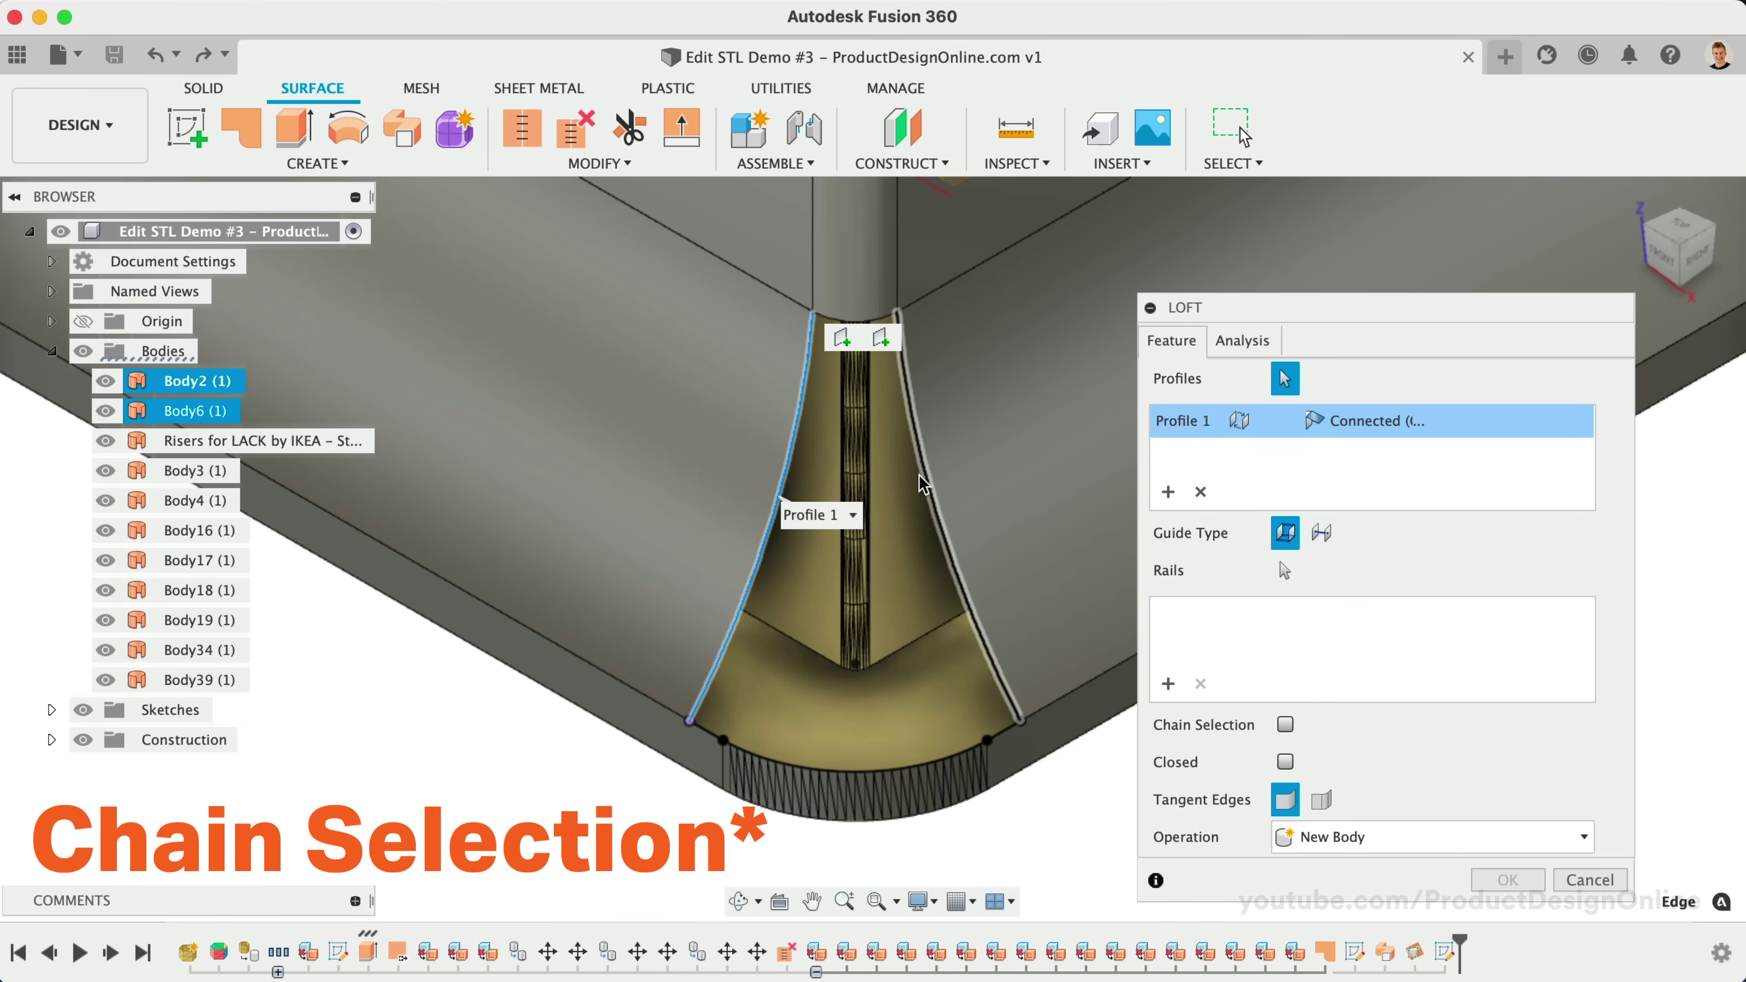
click(923, 485)
Add the upper corner arc edge as the first loft rail and, with Chain Selection on, the sketched base corner curve as the second.
click(1168, 684)
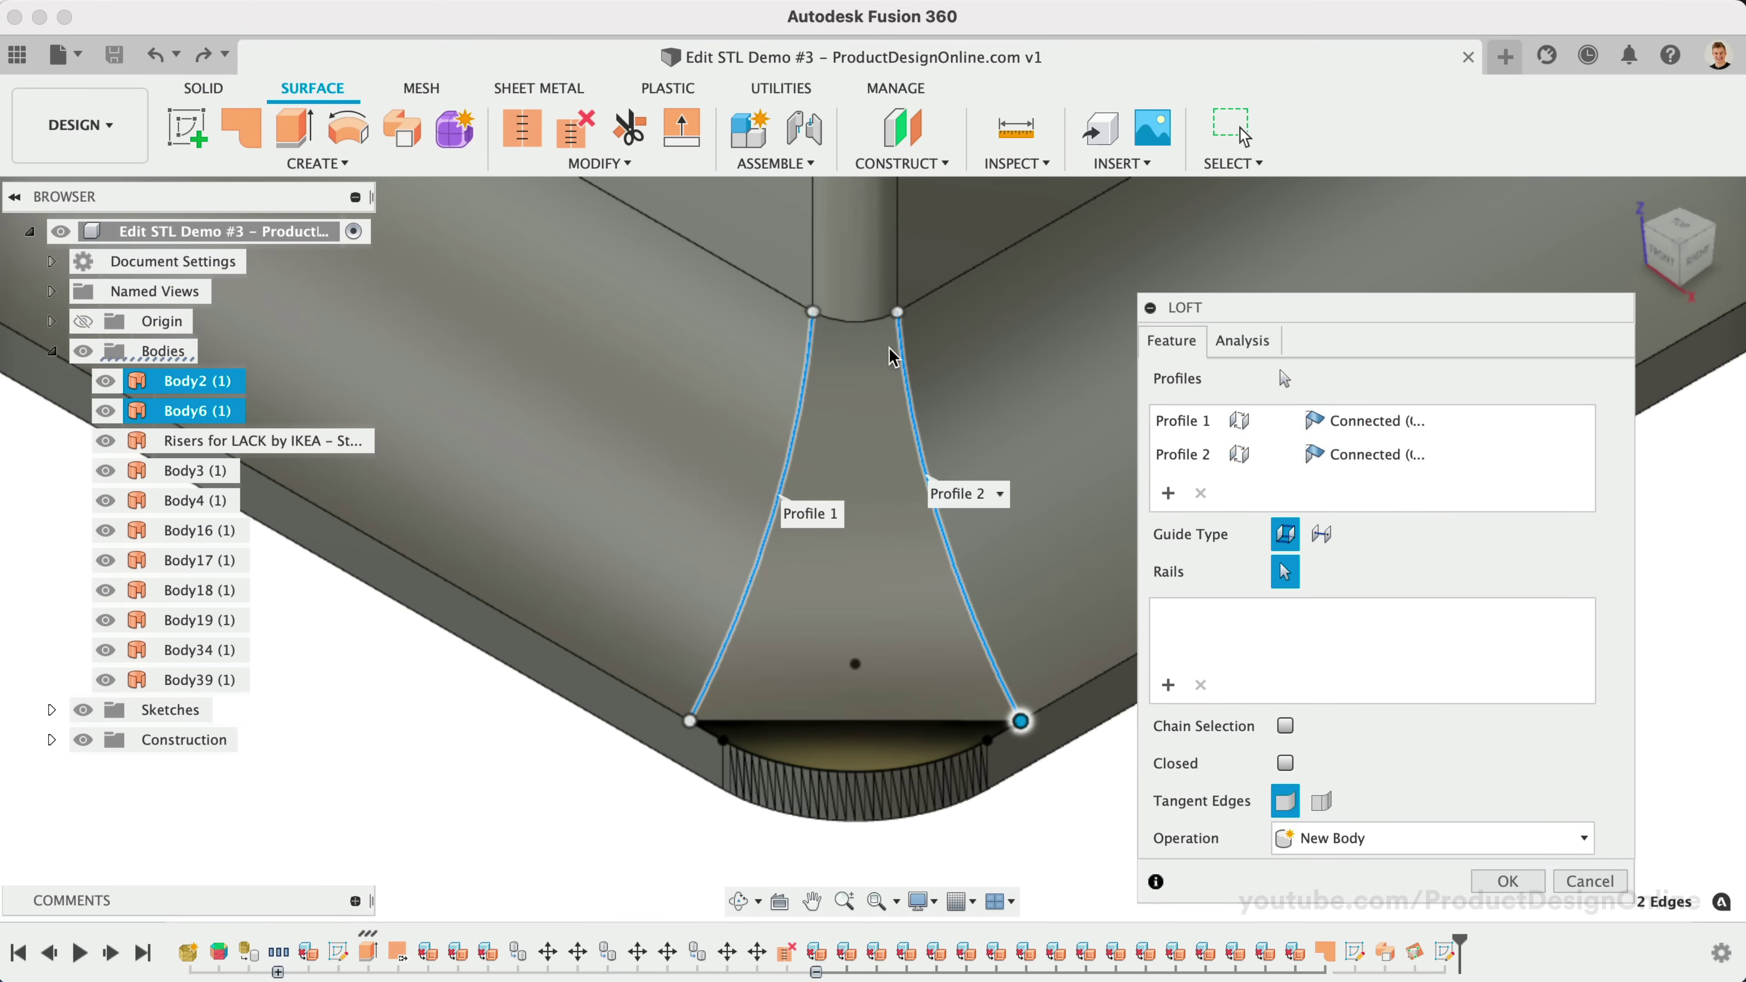
click(868, 325)
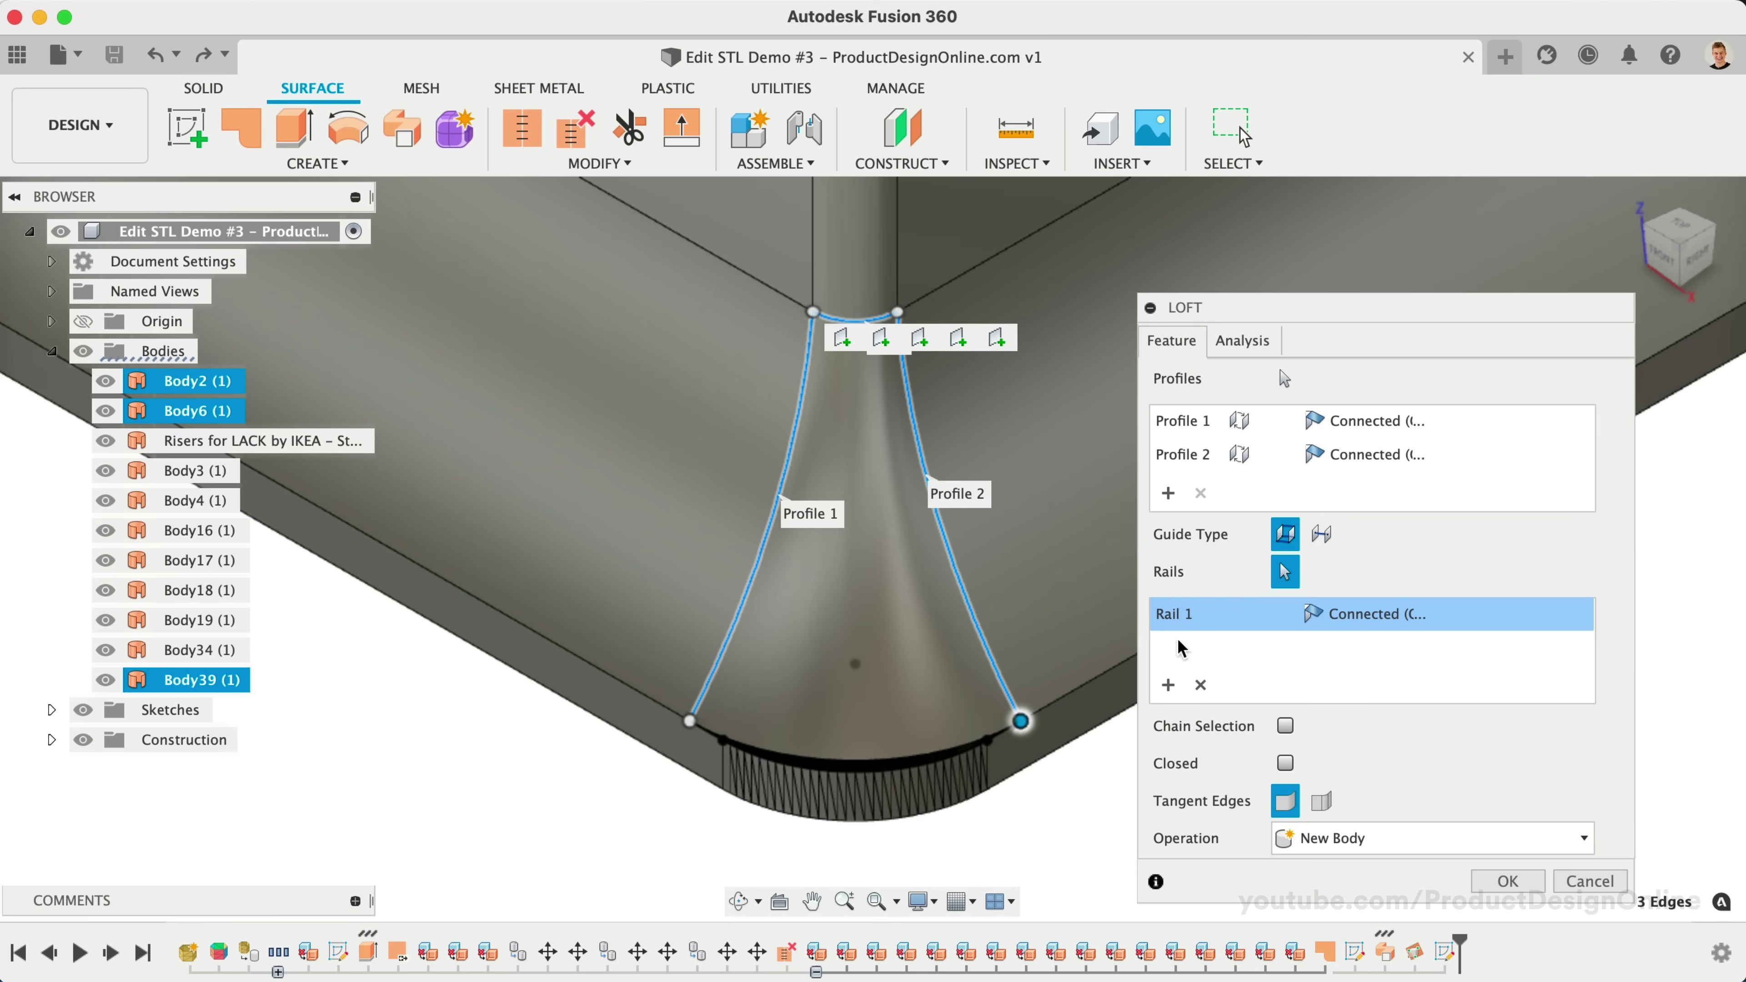
click(1285, 726)
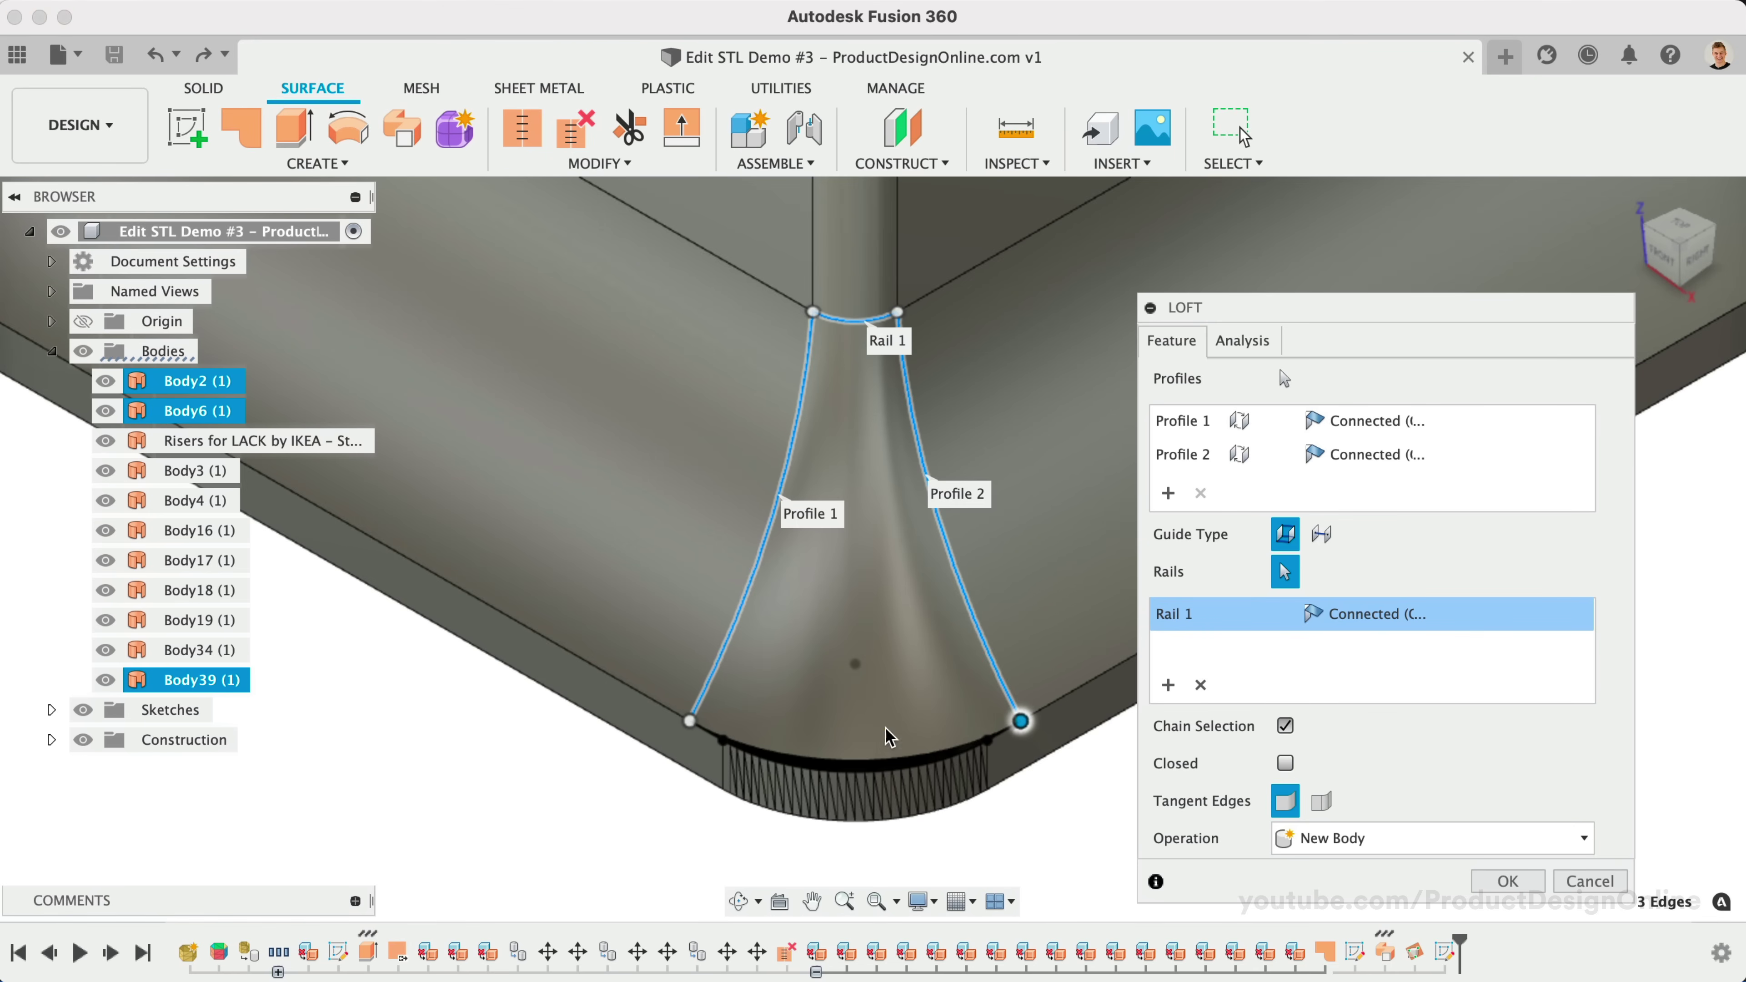
click(881, 768)
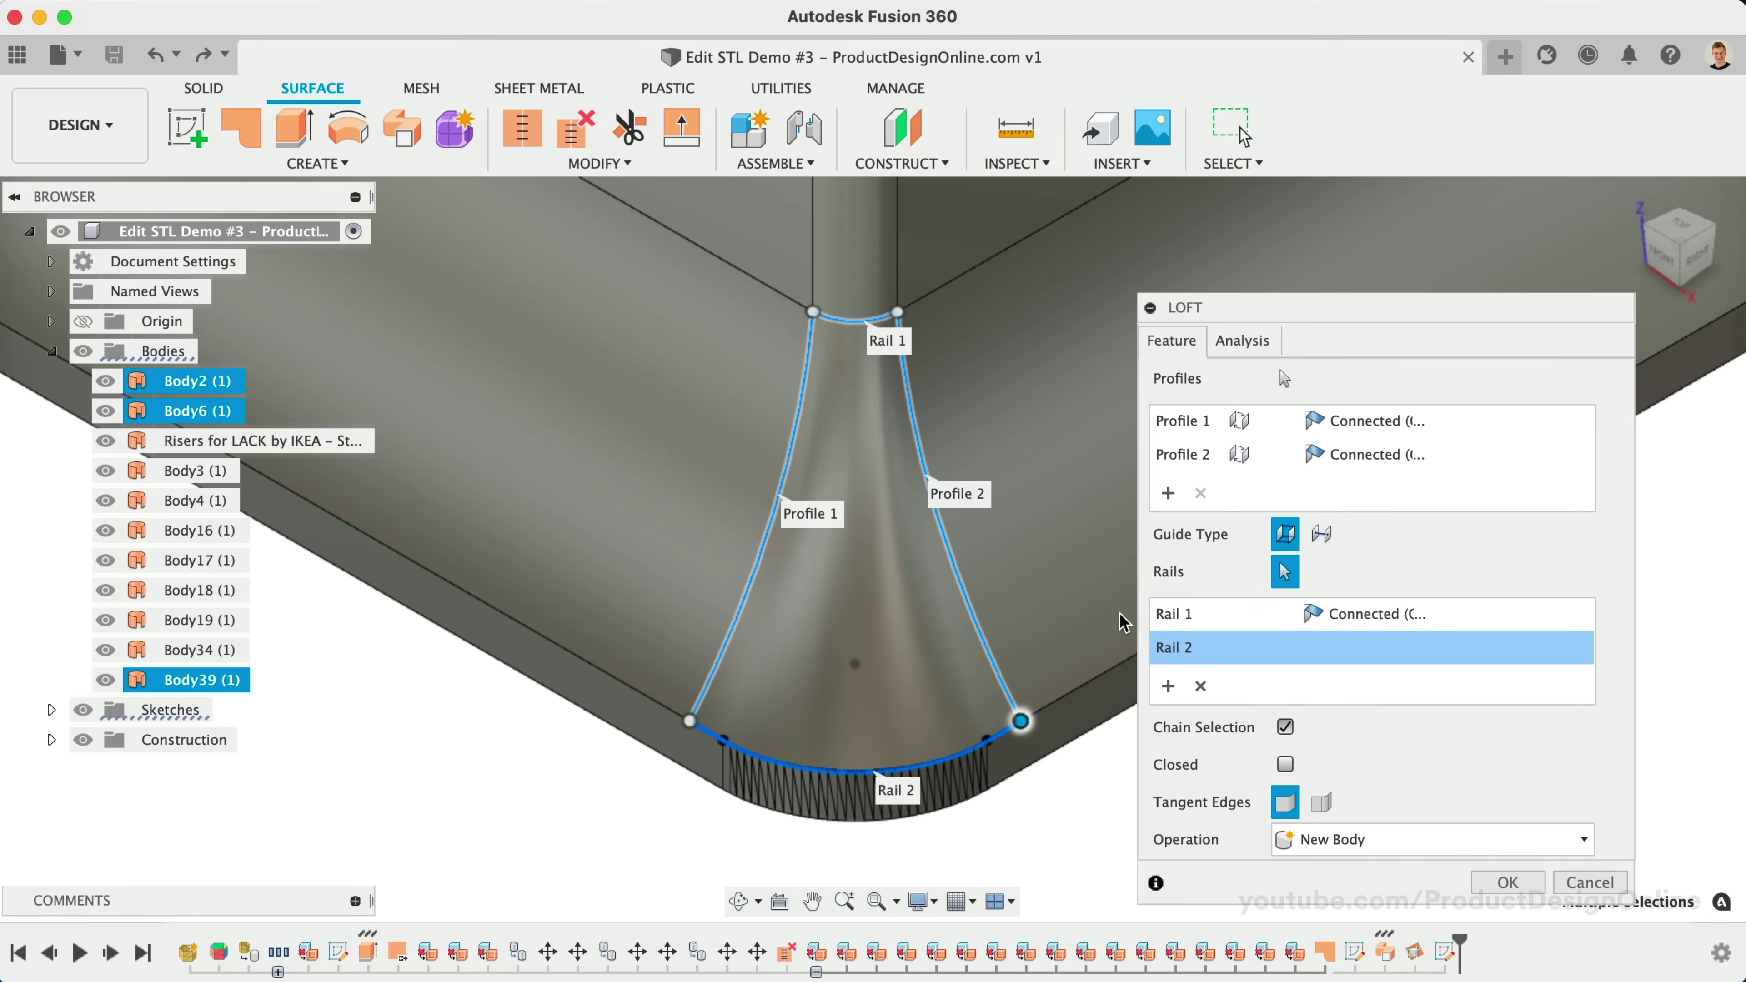
Set both corner loft profiles to Tangent (G1) continuity.
click(1377, 421)
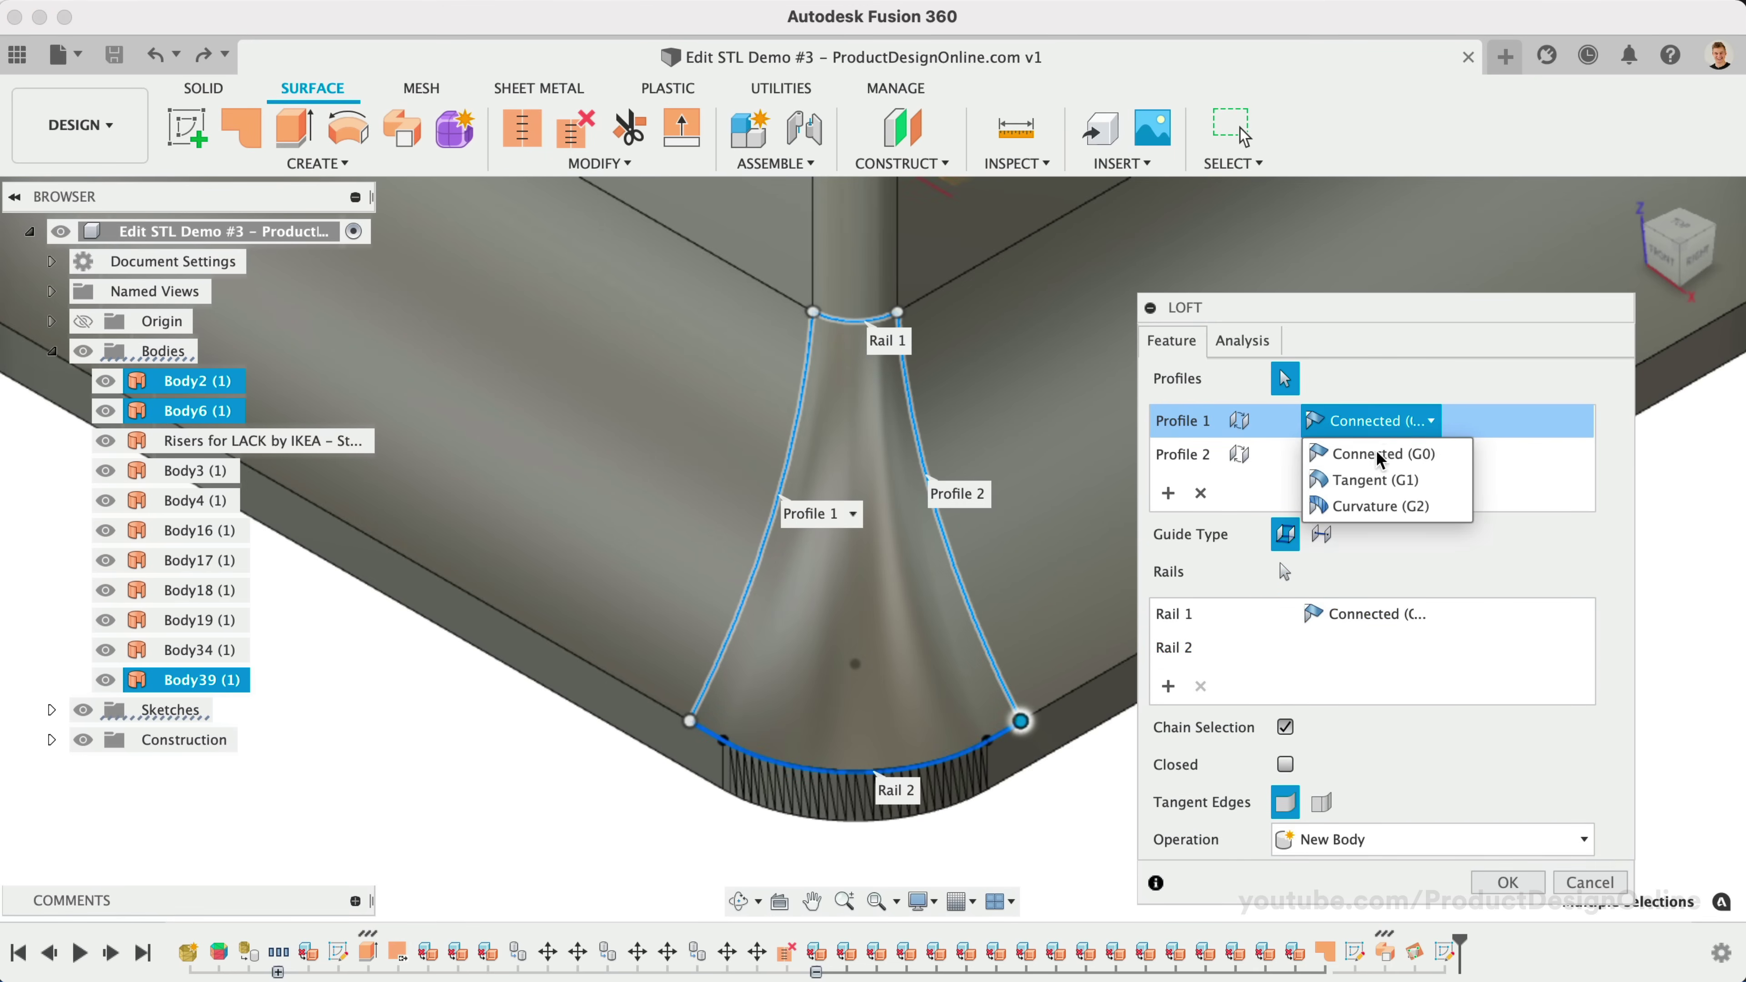
click(1374, 481)
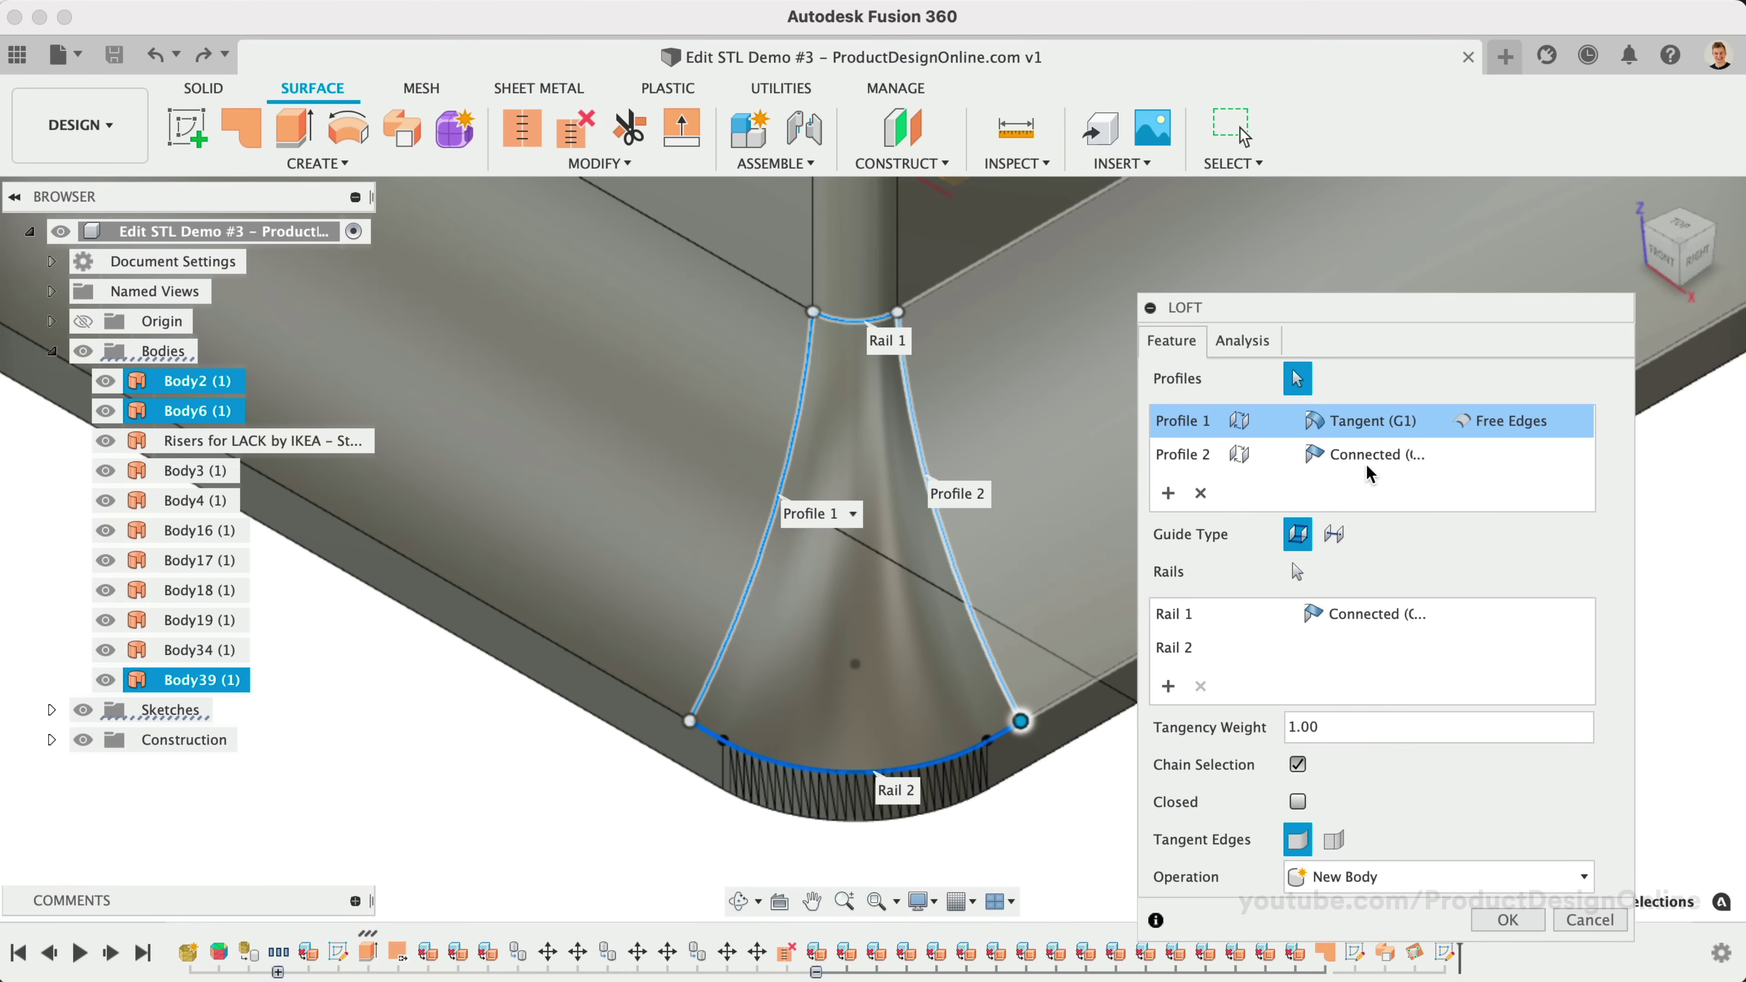
click(1375, 455)
click(1366, 512)
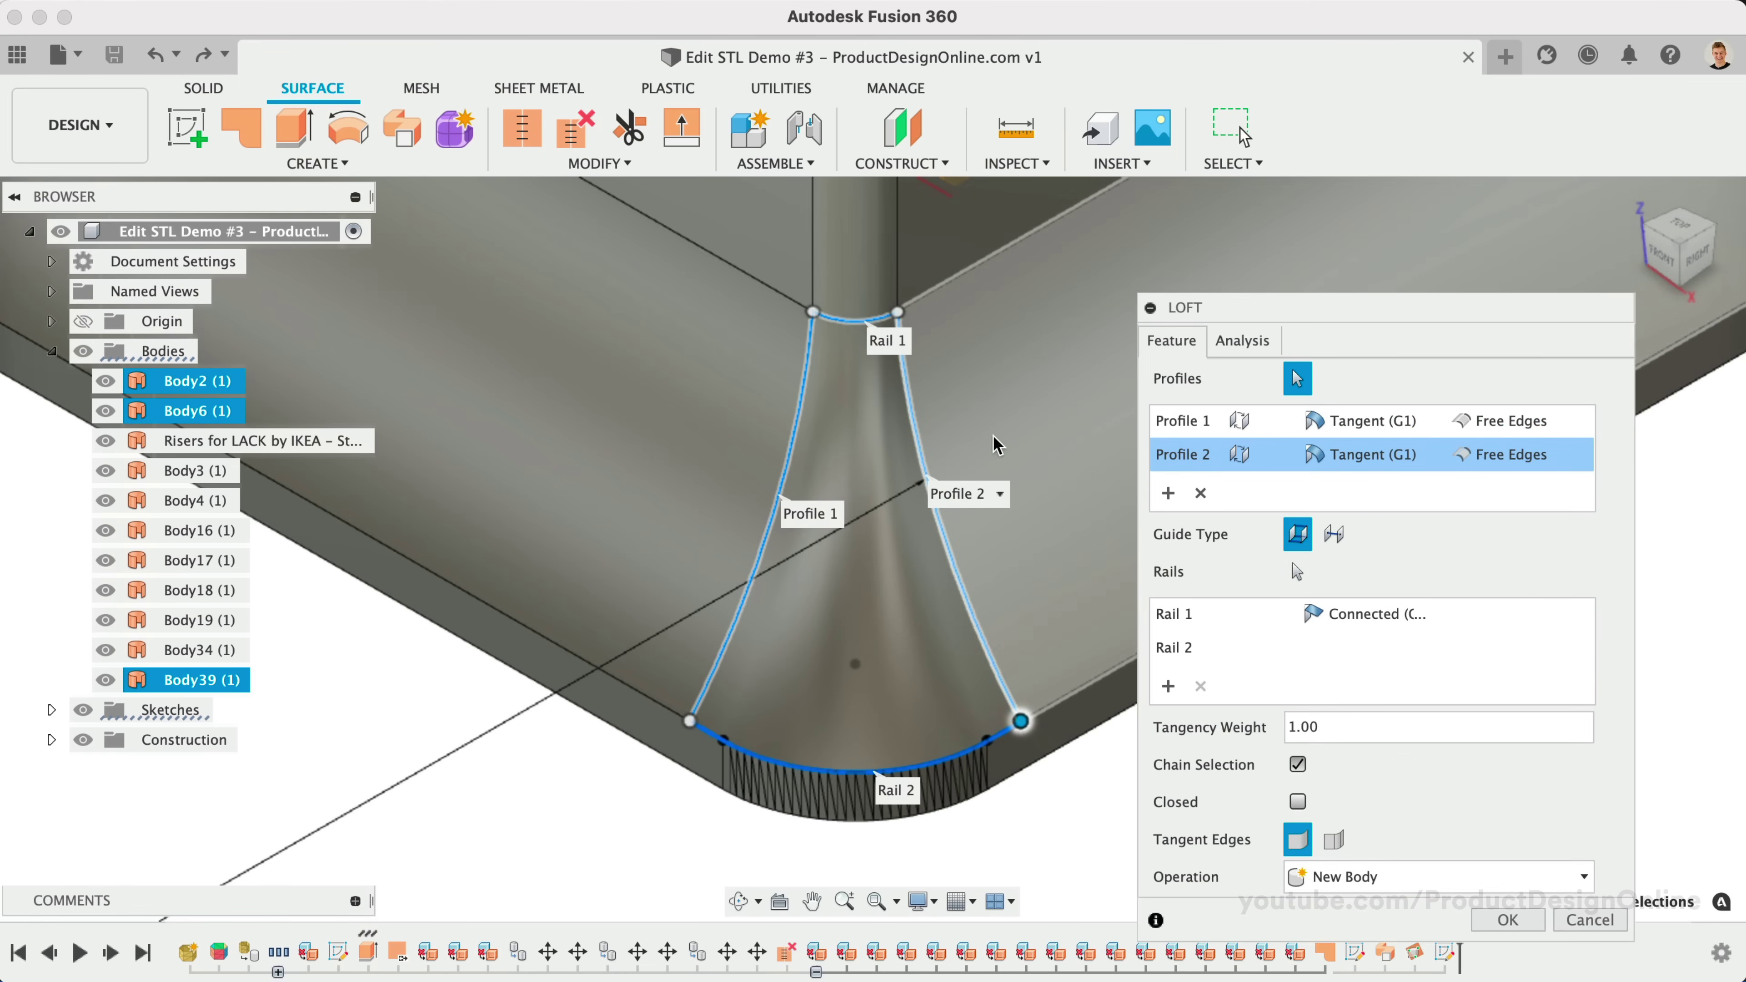
Check the corner loft with the isocurve analysis and create it as a new body.
click(1258, 340)
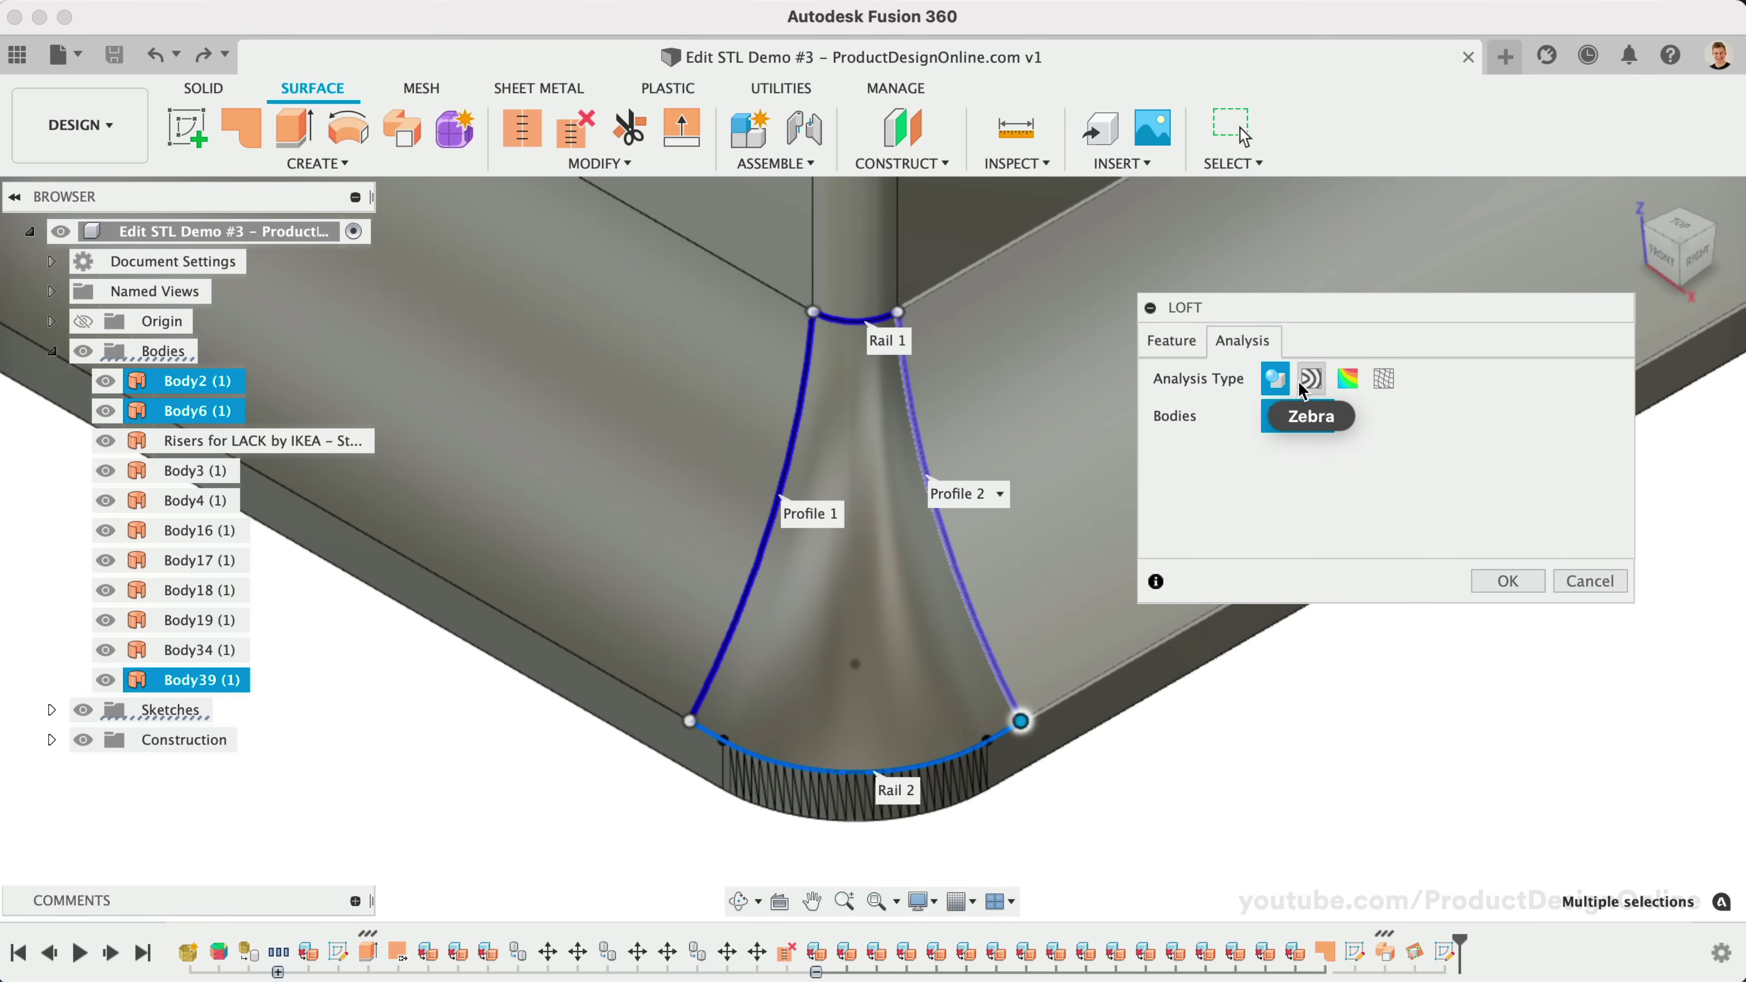
click(1380, 381)
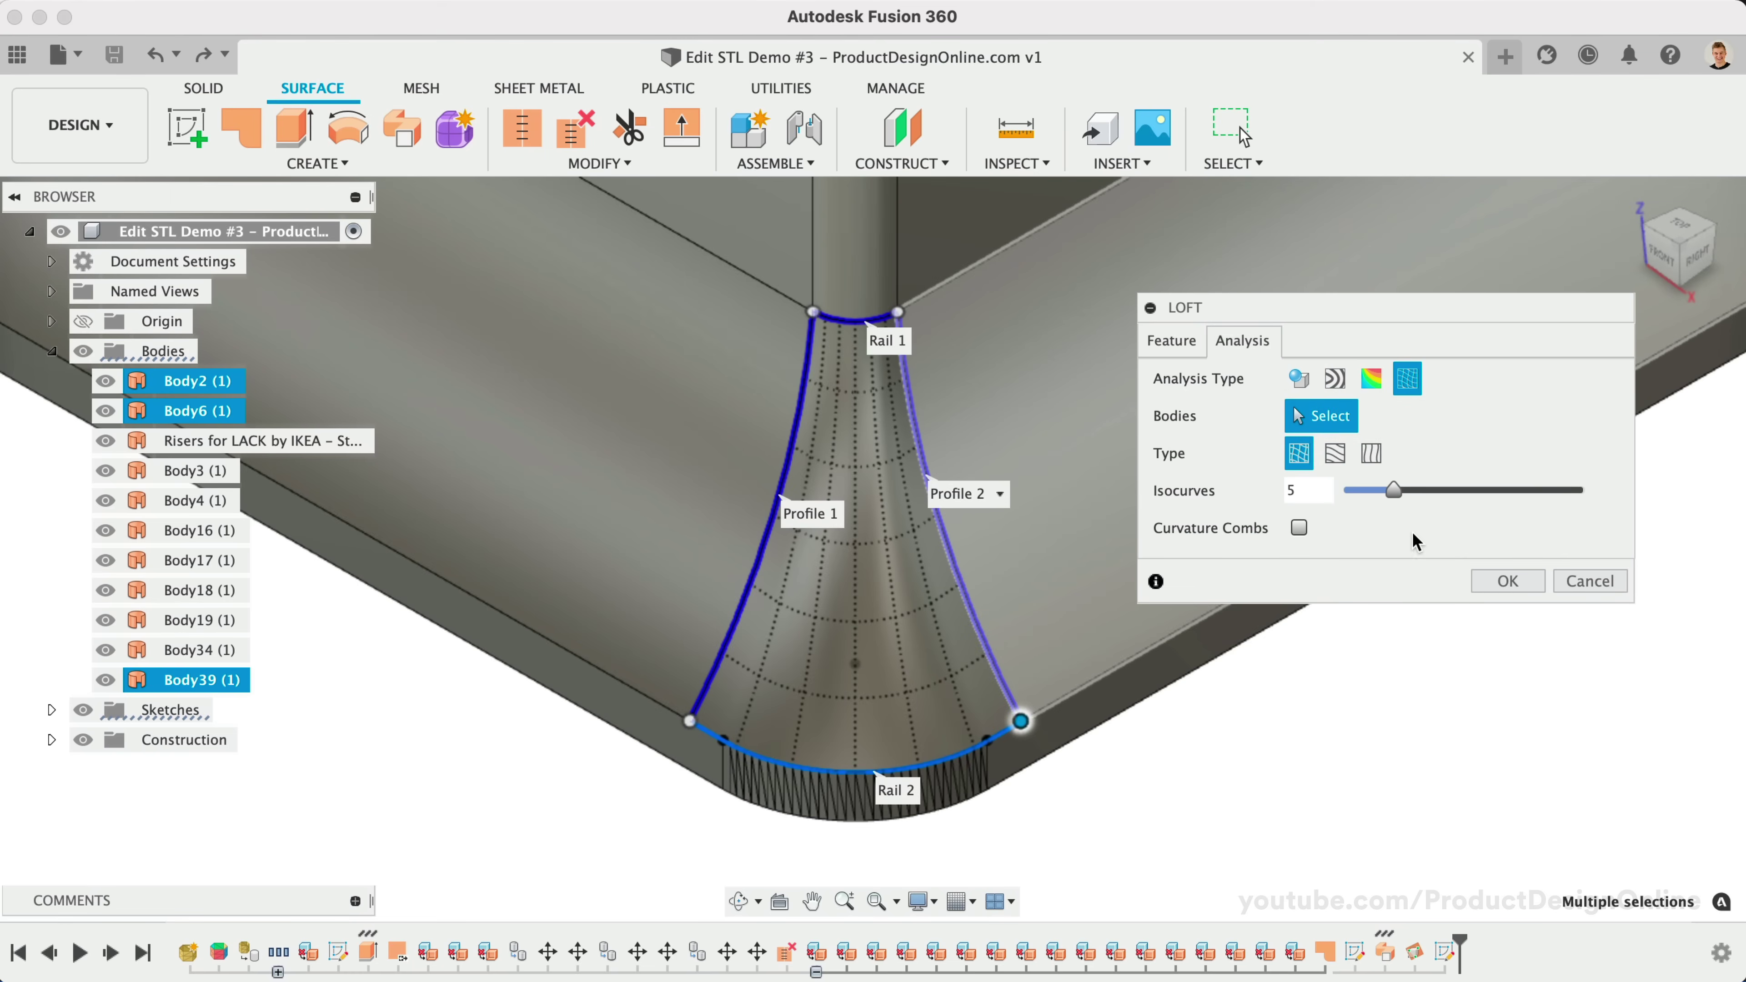
click(1169, 341)
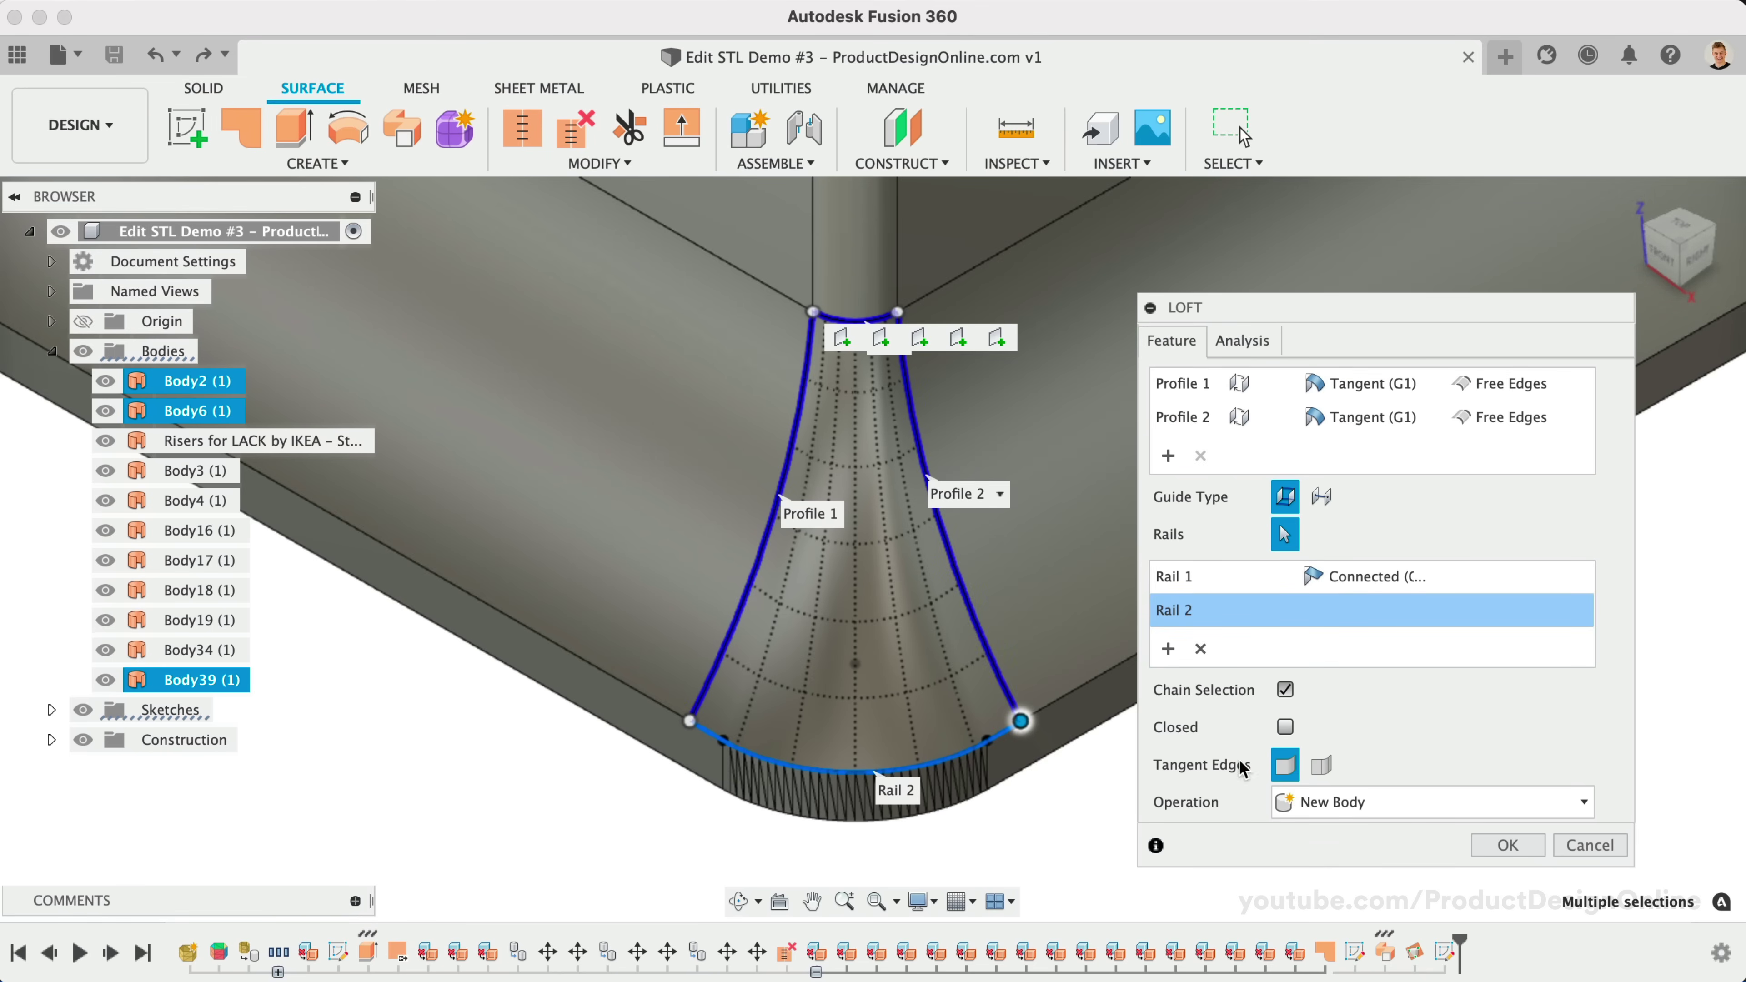
click(1502, 844)
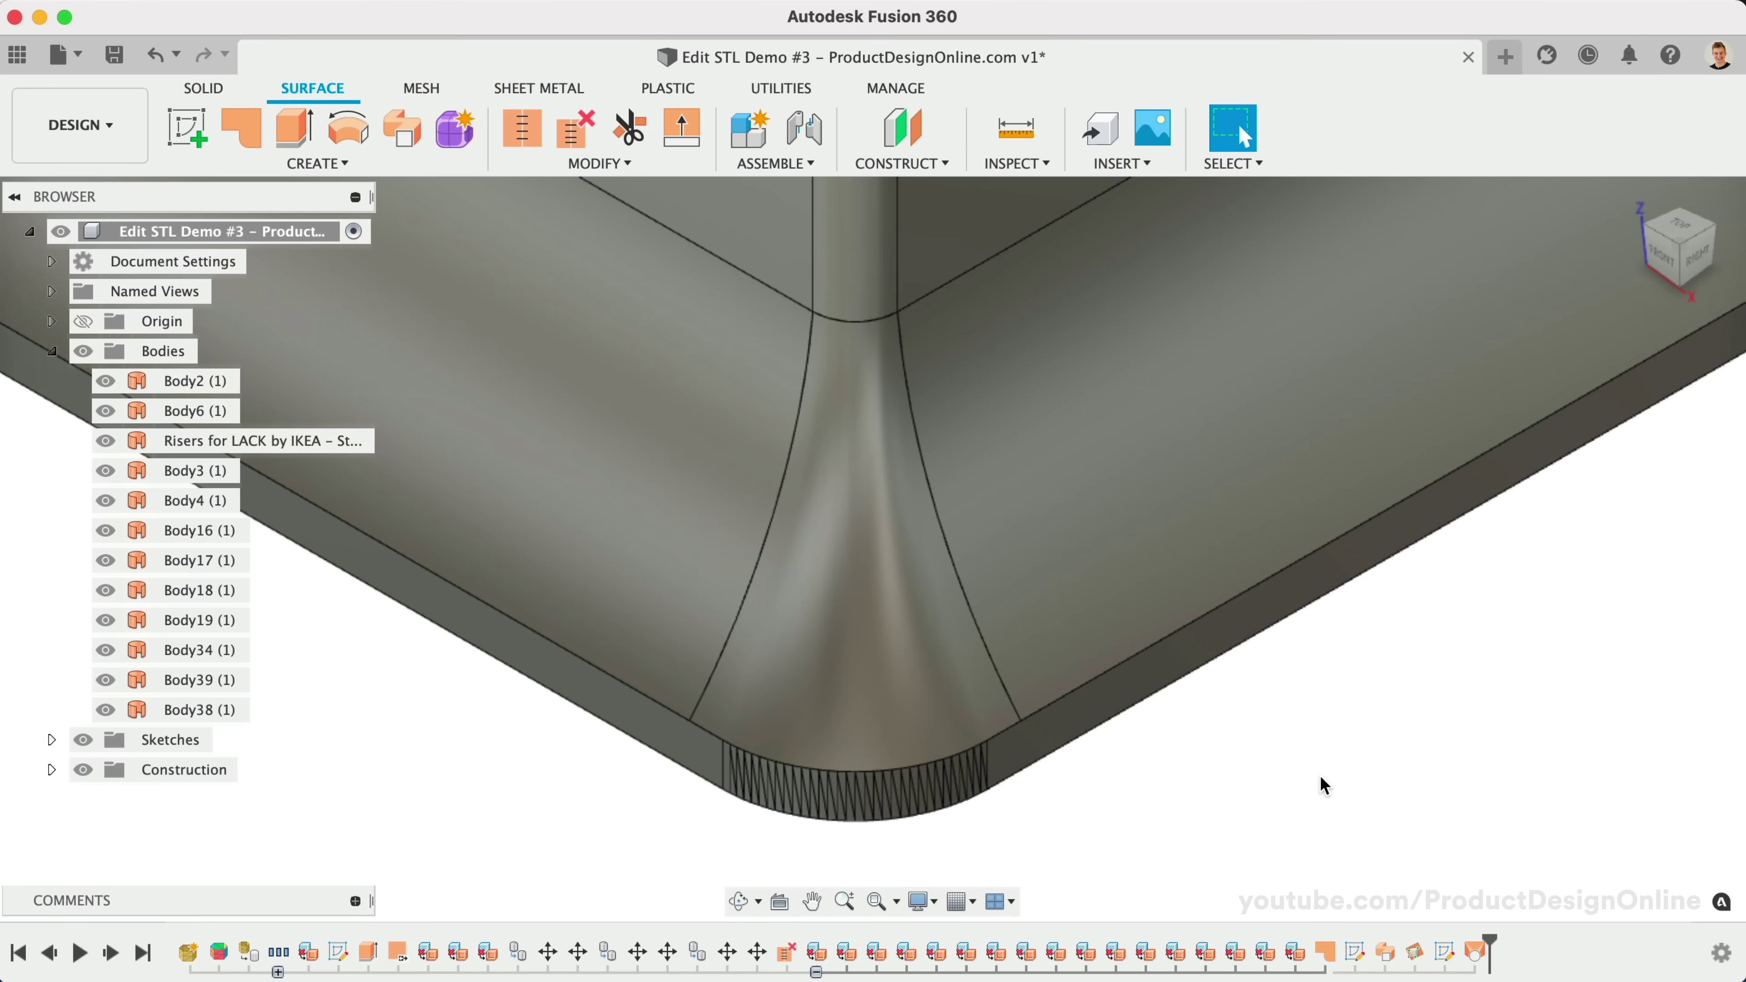
Start a Stitch with the New Body operation and select all 12 surface bodies, including the imported riser.
click(523, 132)
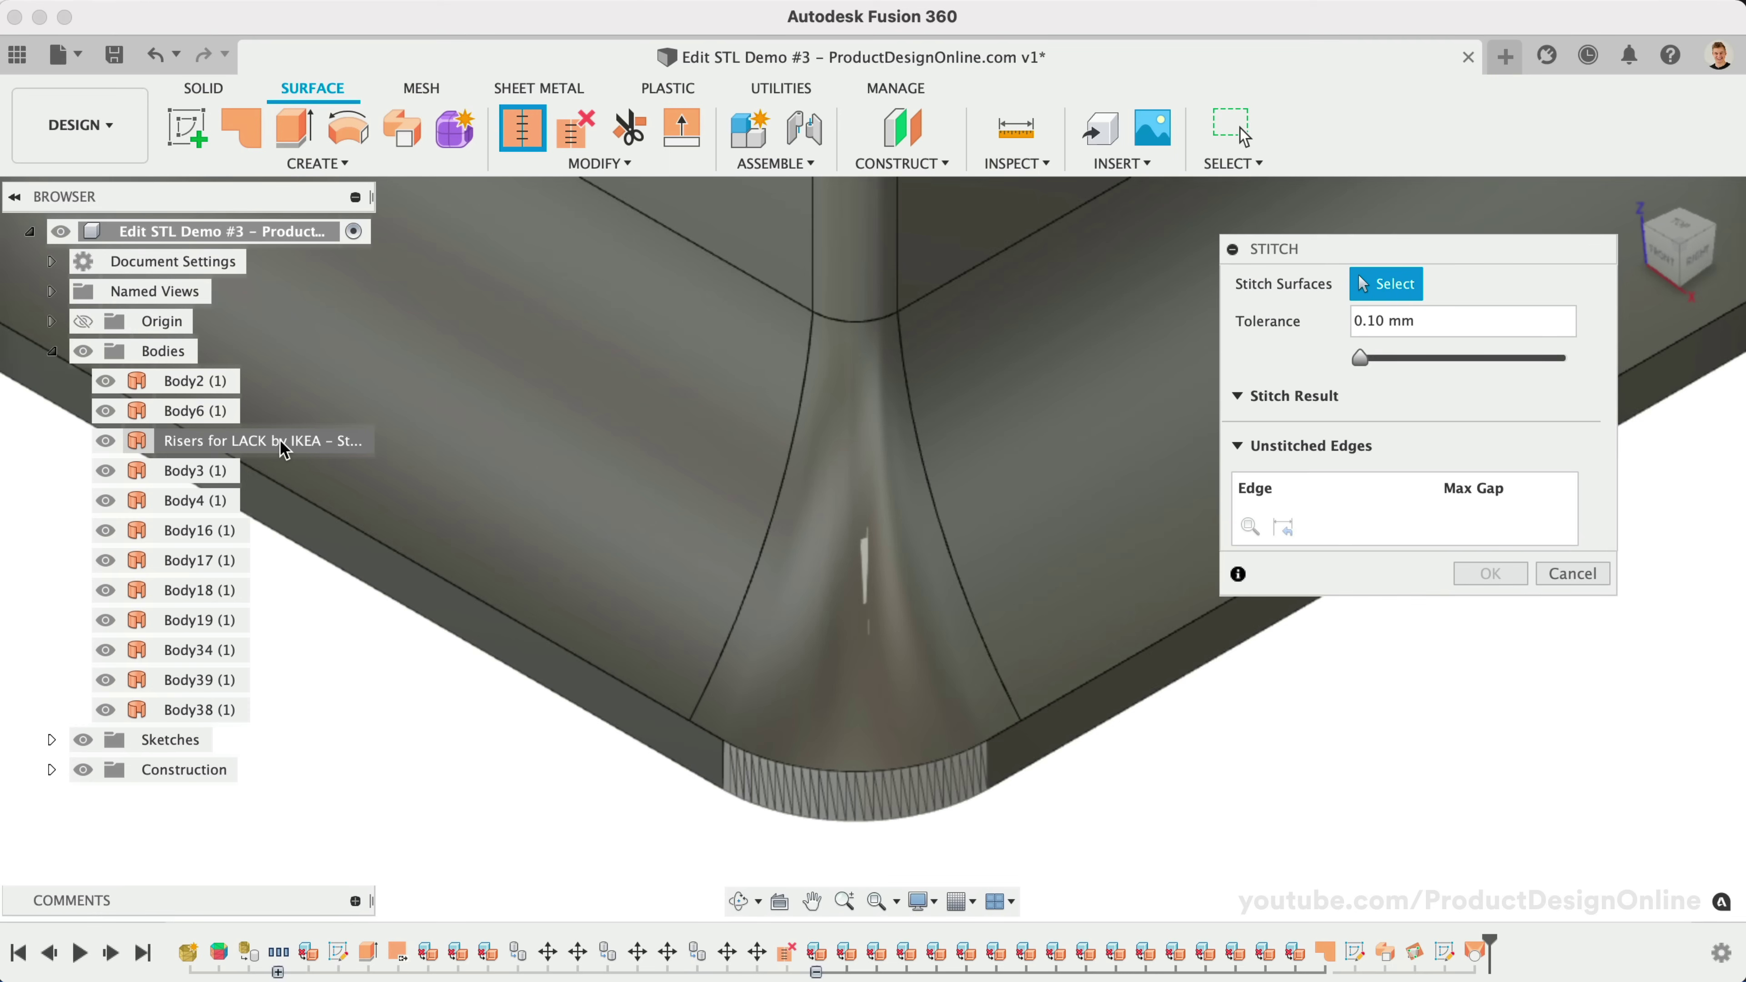
click(285, 443)
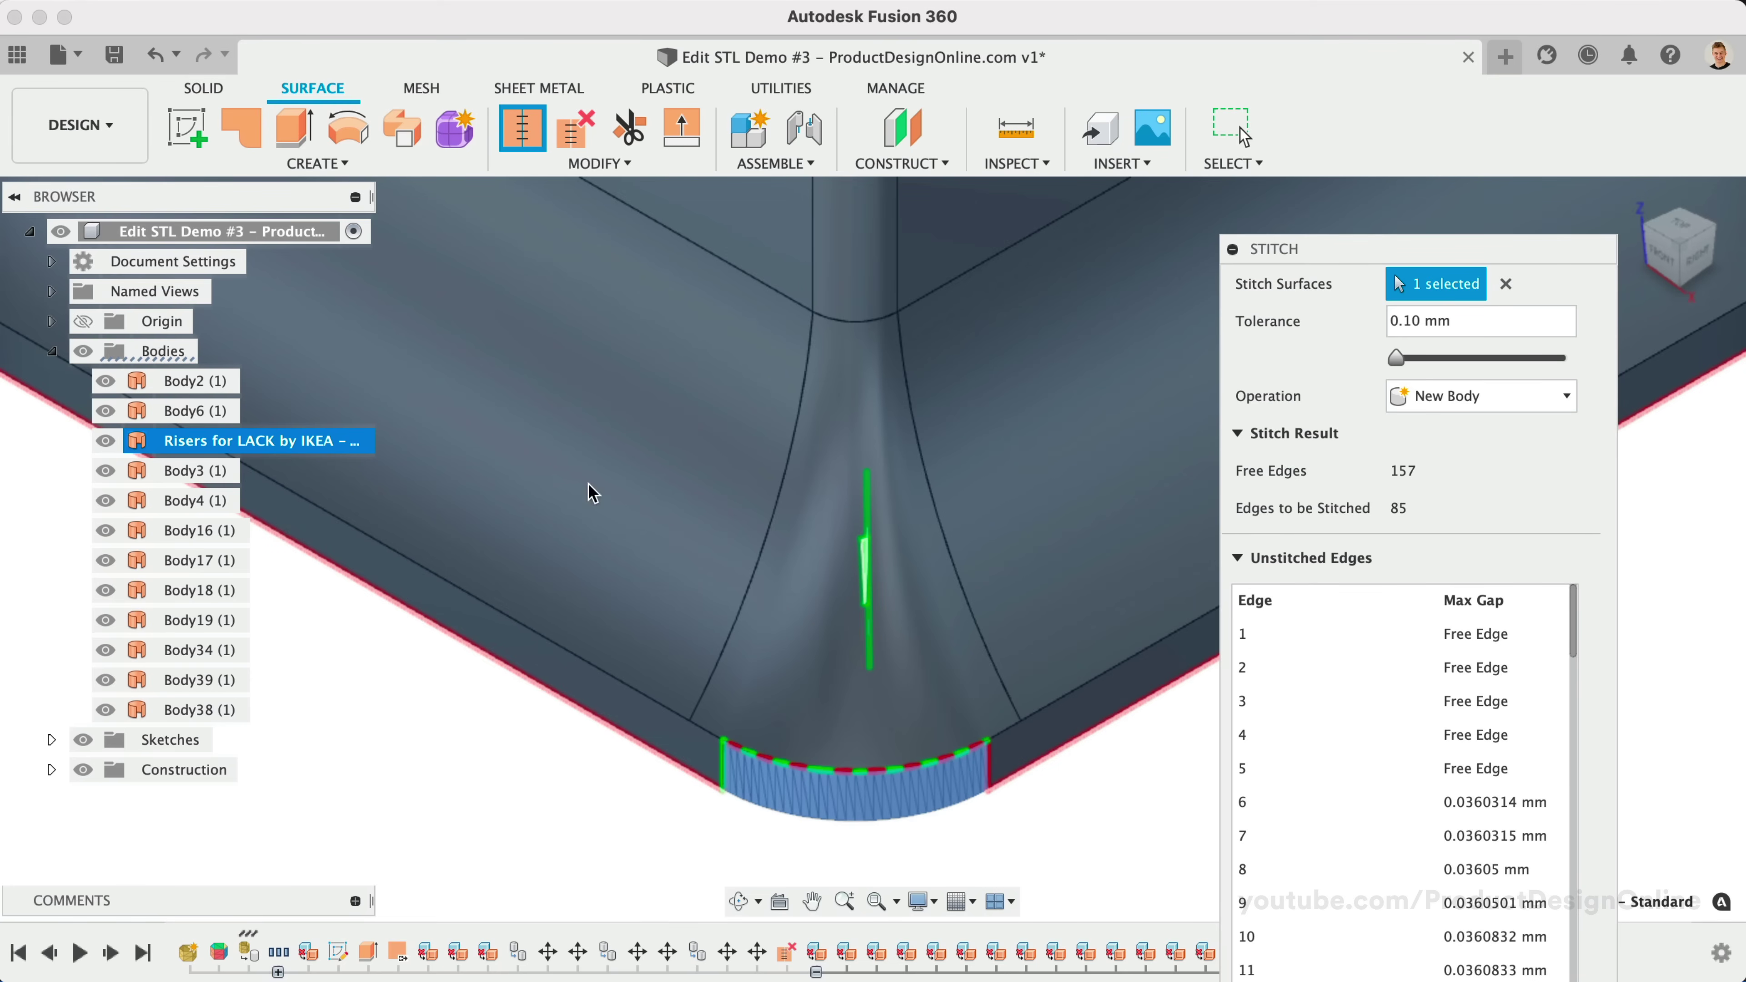
click(660, 507)
scroll(657, 505, down, 3)
scroll(656, 504, up, 5)
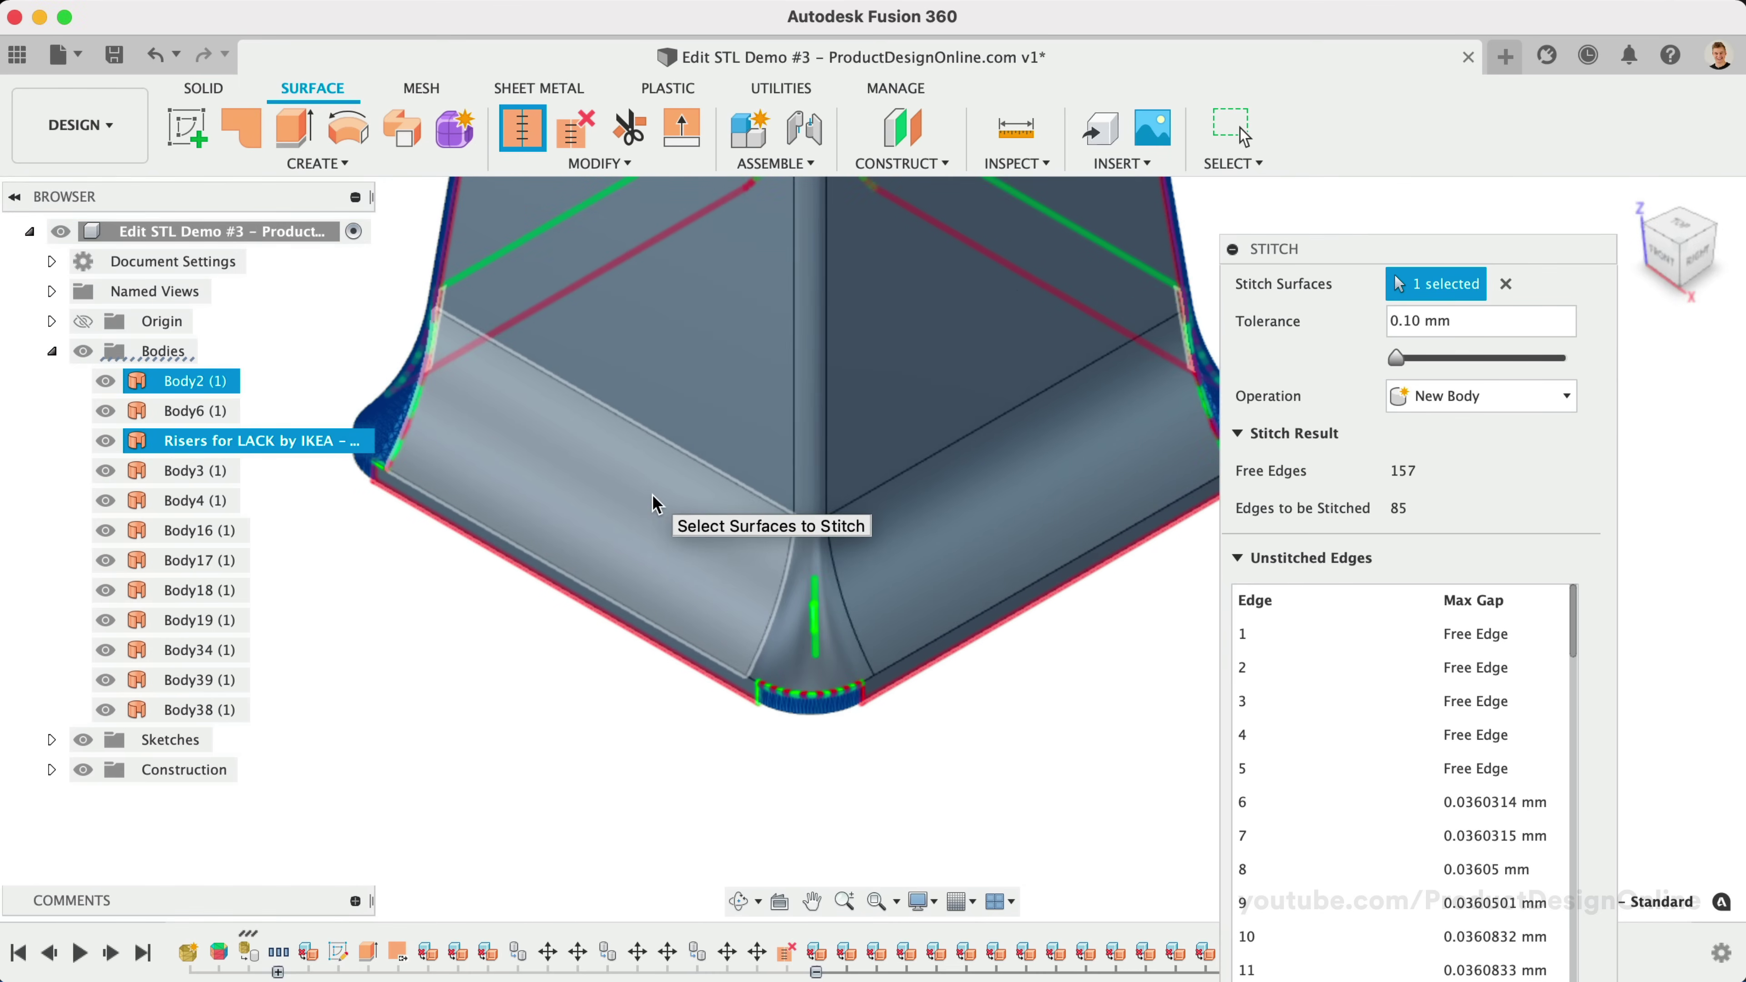
scroll(656, 504, down, 3)
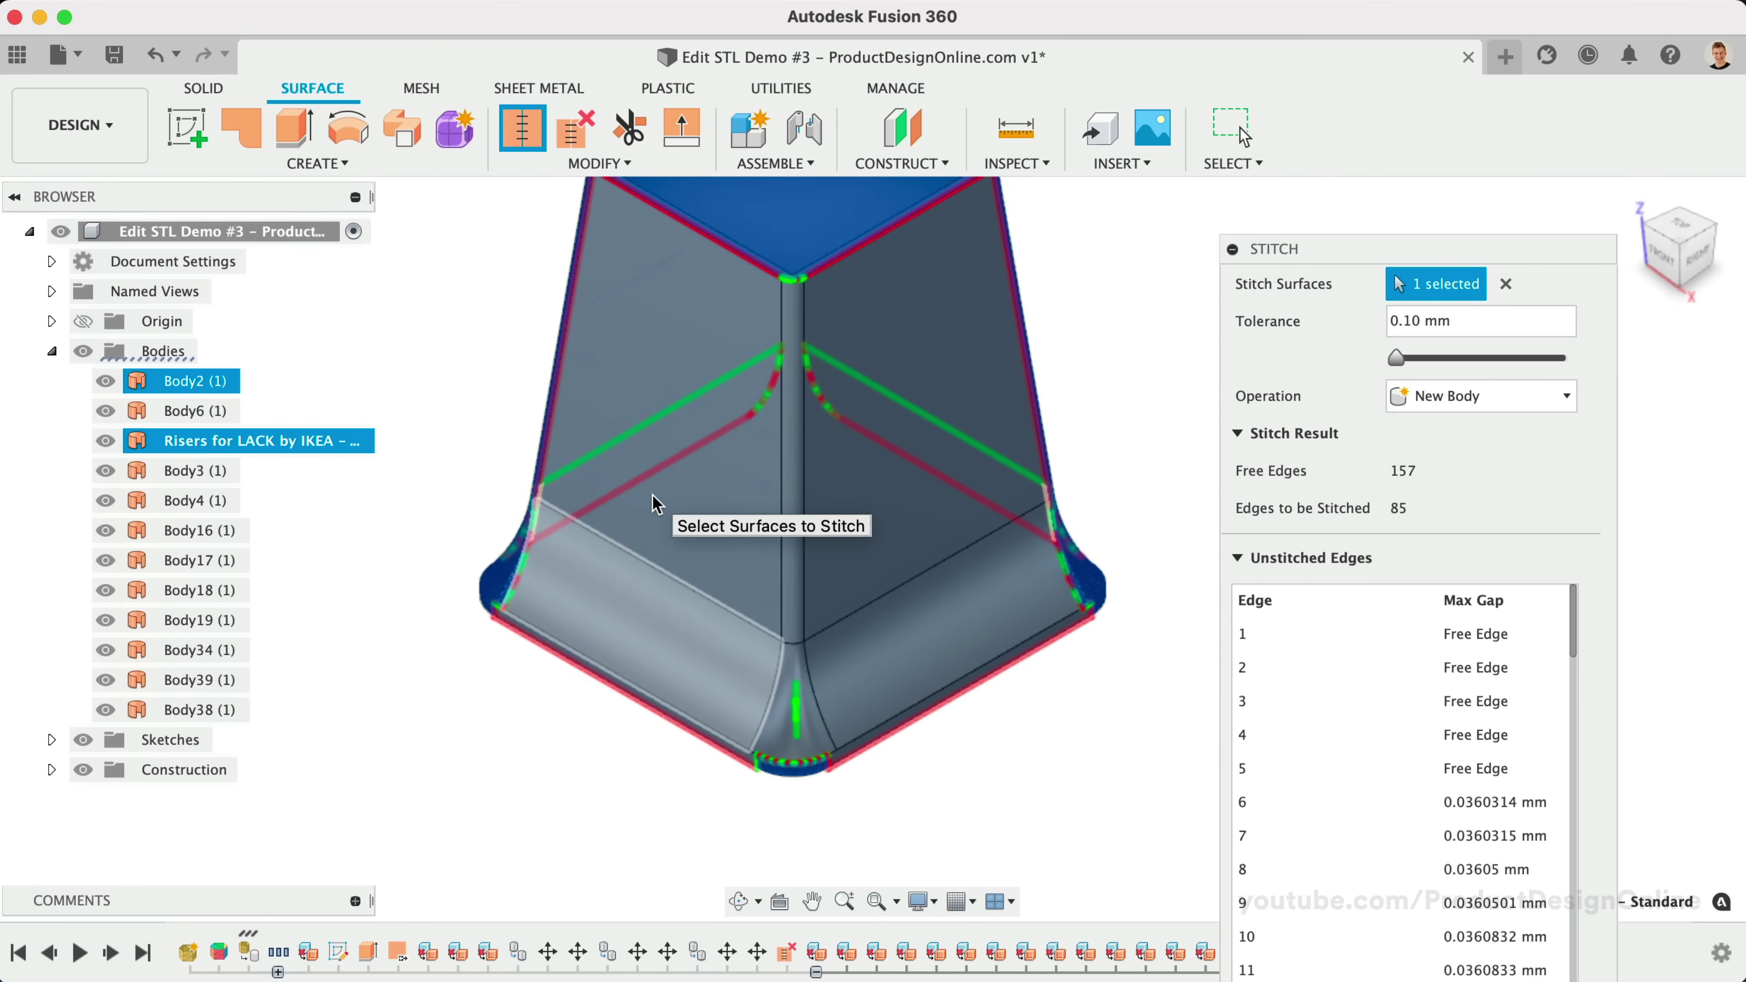
click(192, 381)
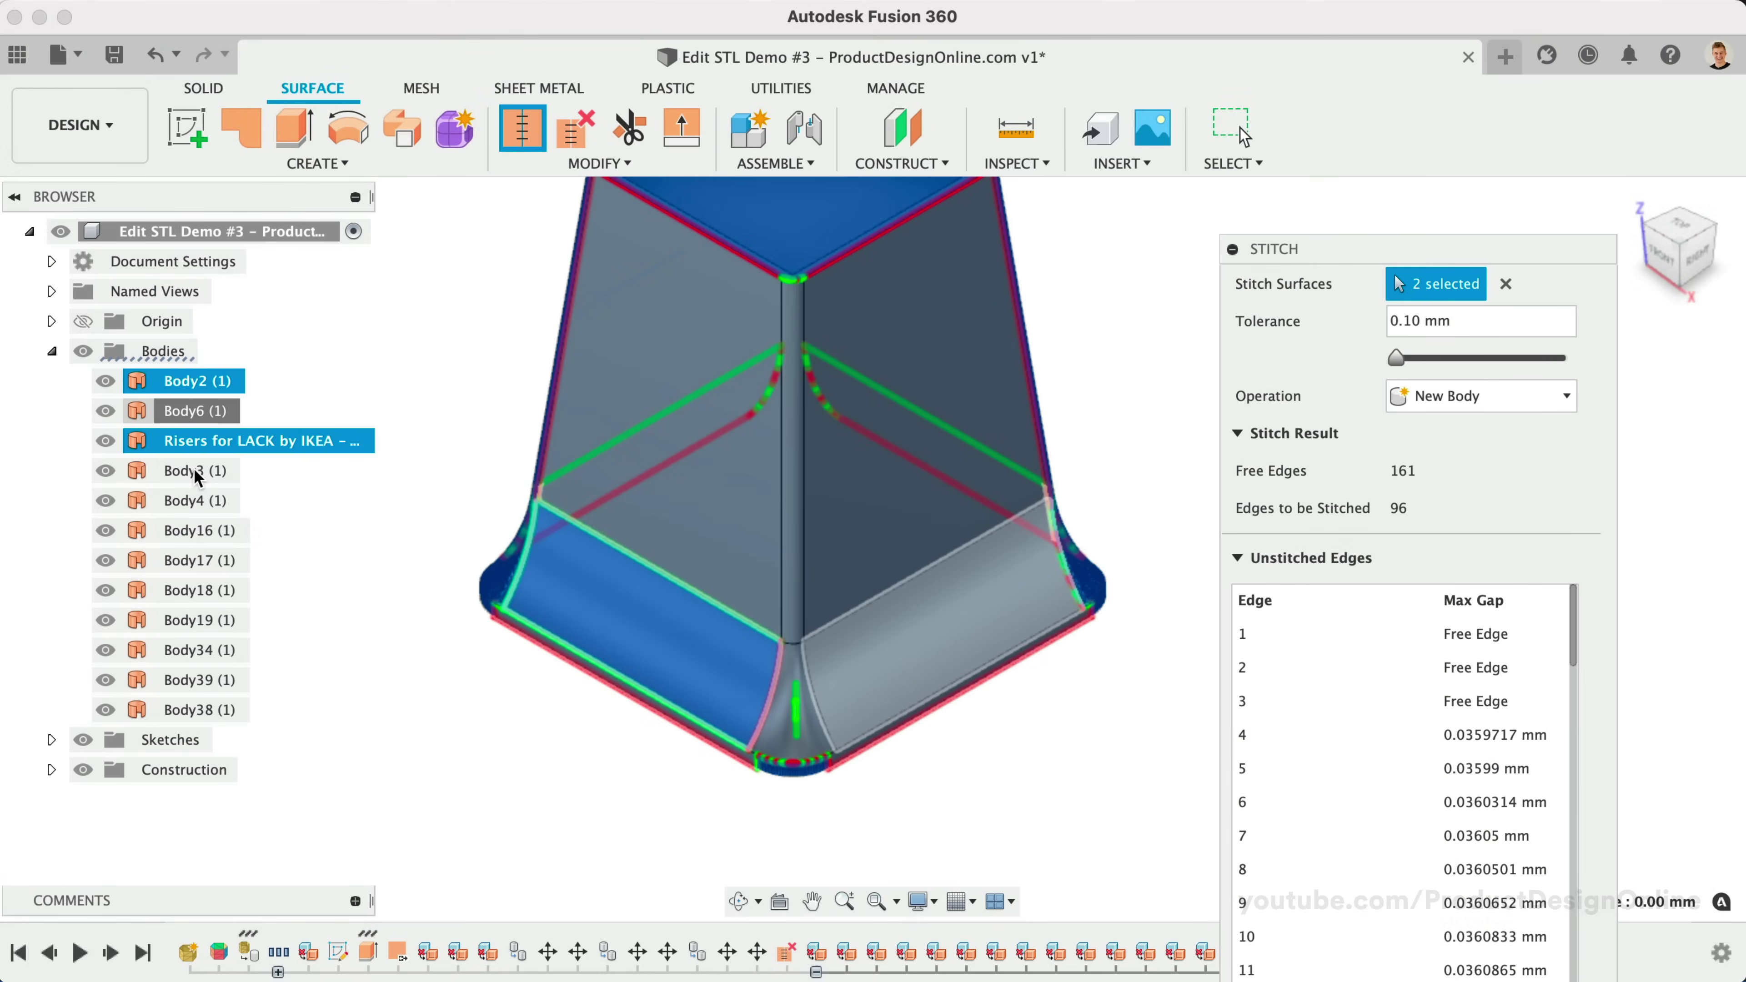
shift+click(199, 709)
click(200, 649)
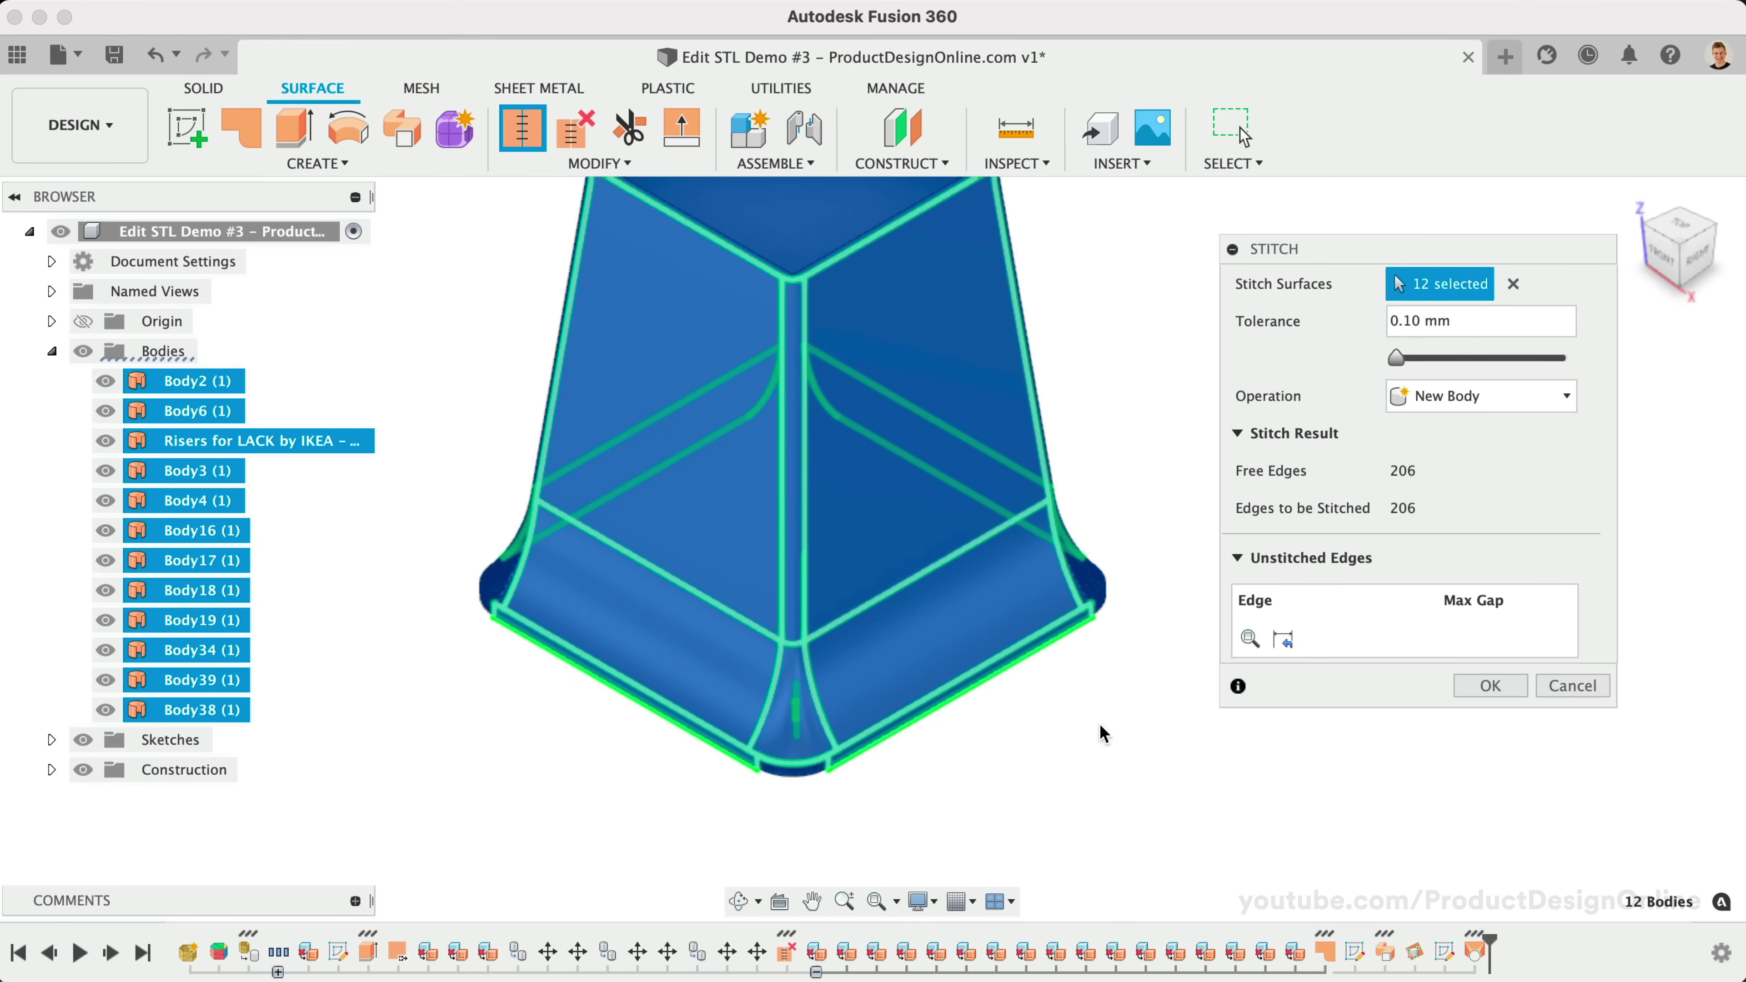
Set the stitch tolerance to 0.010 mm and stitch the selected surfaces together.
click(1404, 321)
text(0)
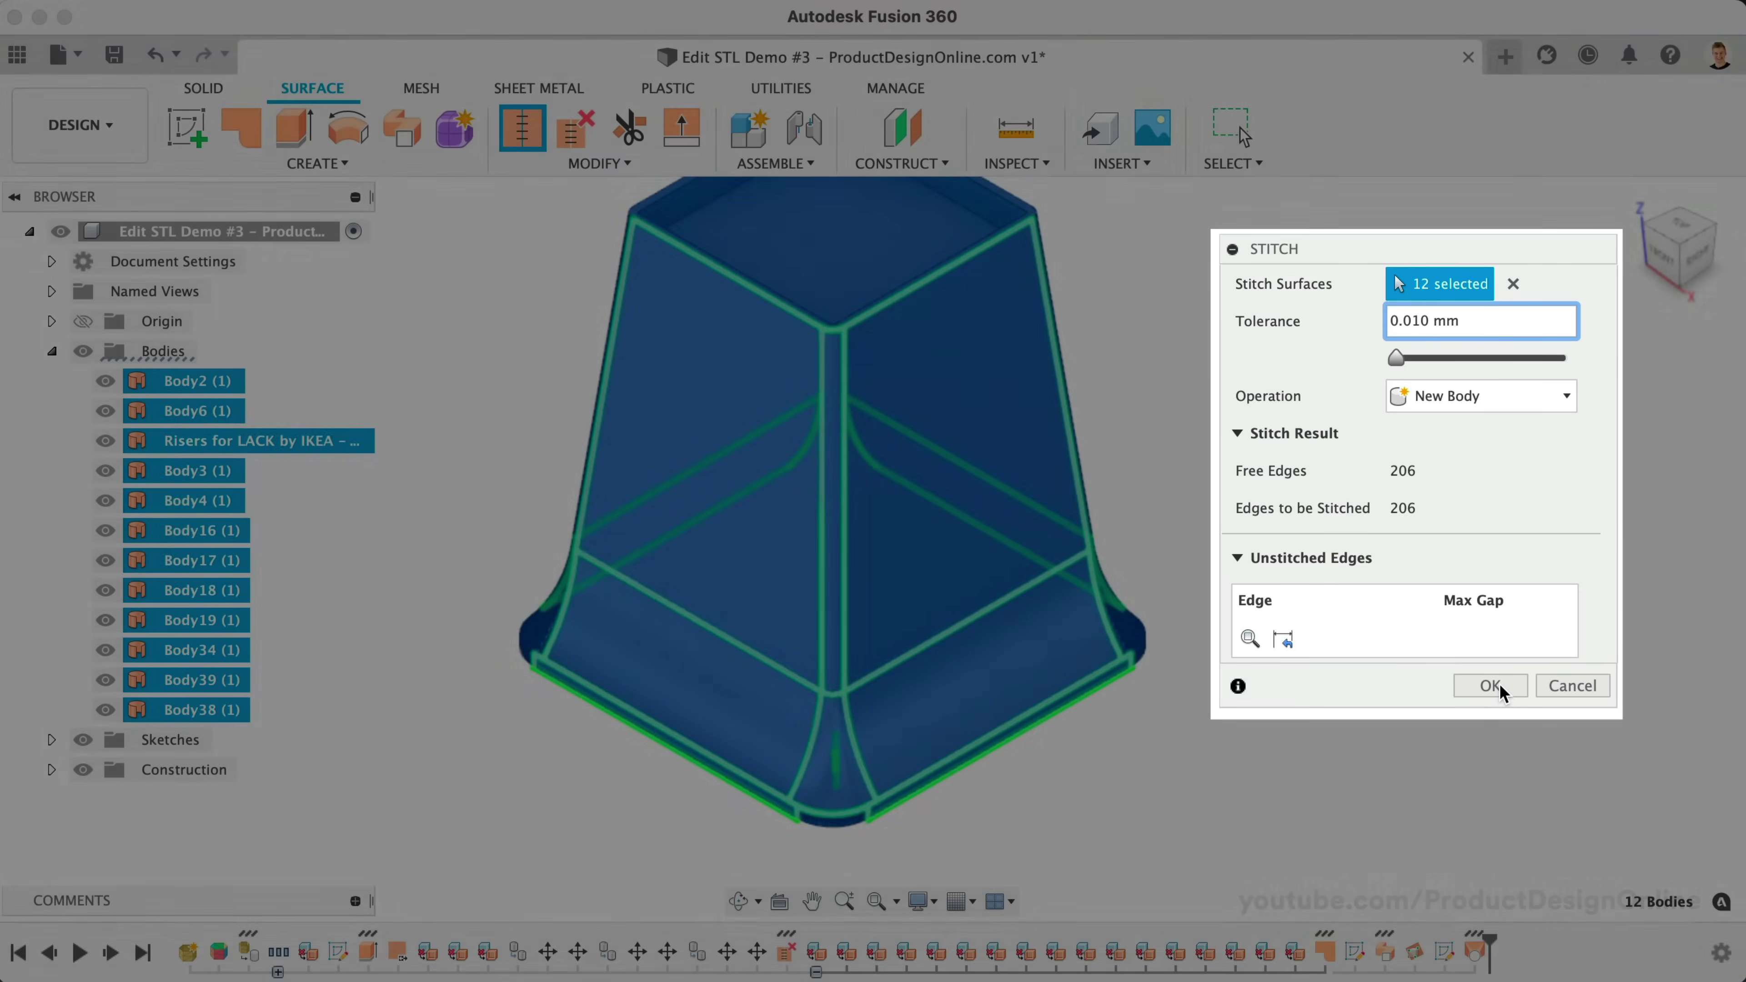
click(1490, 686)
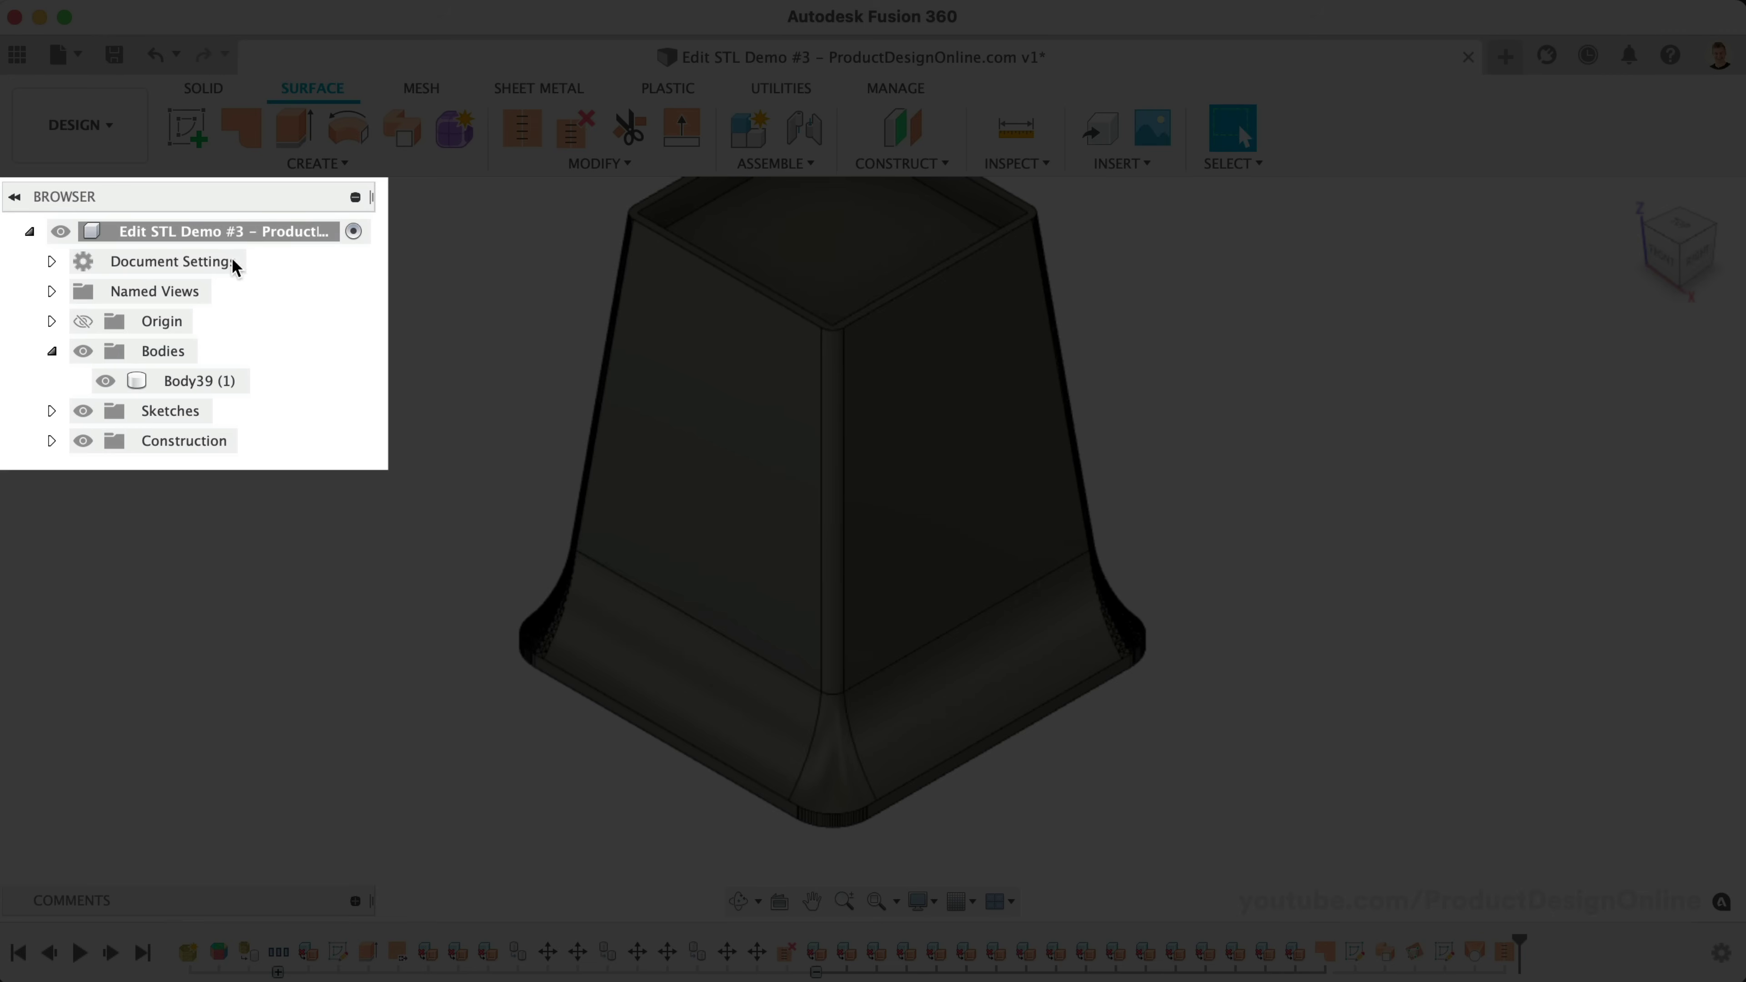
Switch to solid modeling and run Find Features on the stitched body with all feature types included.
click(191, 380)
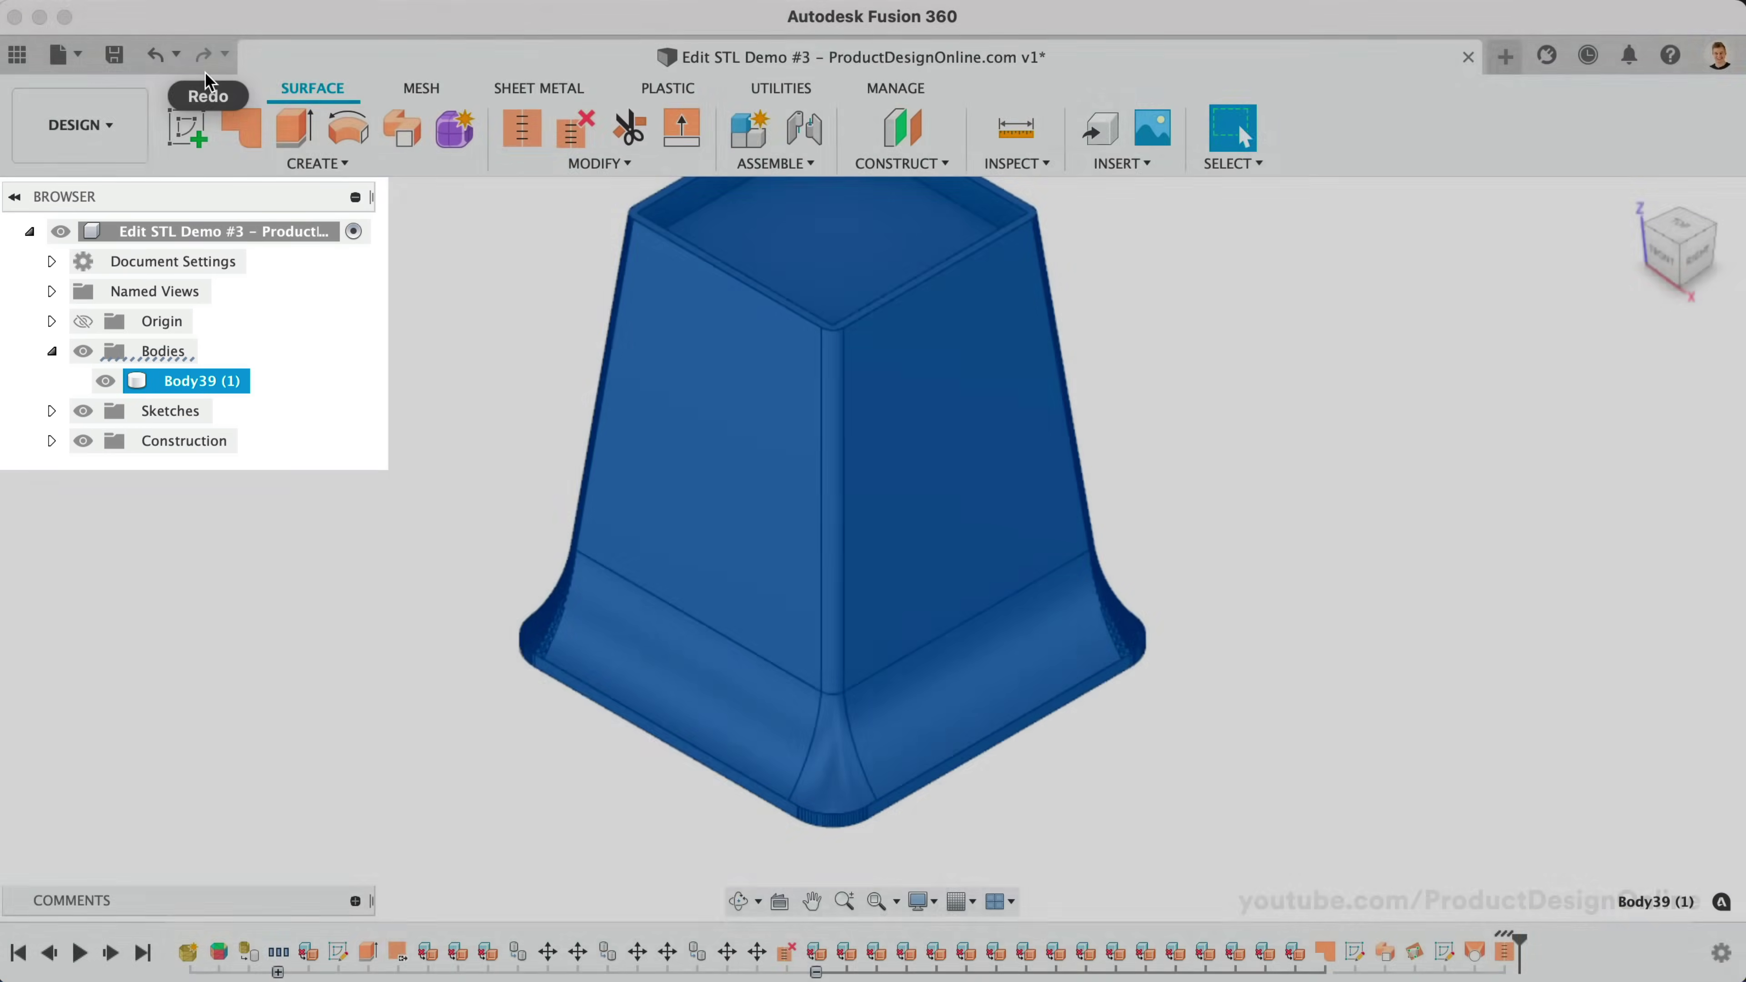
click(204, 88)
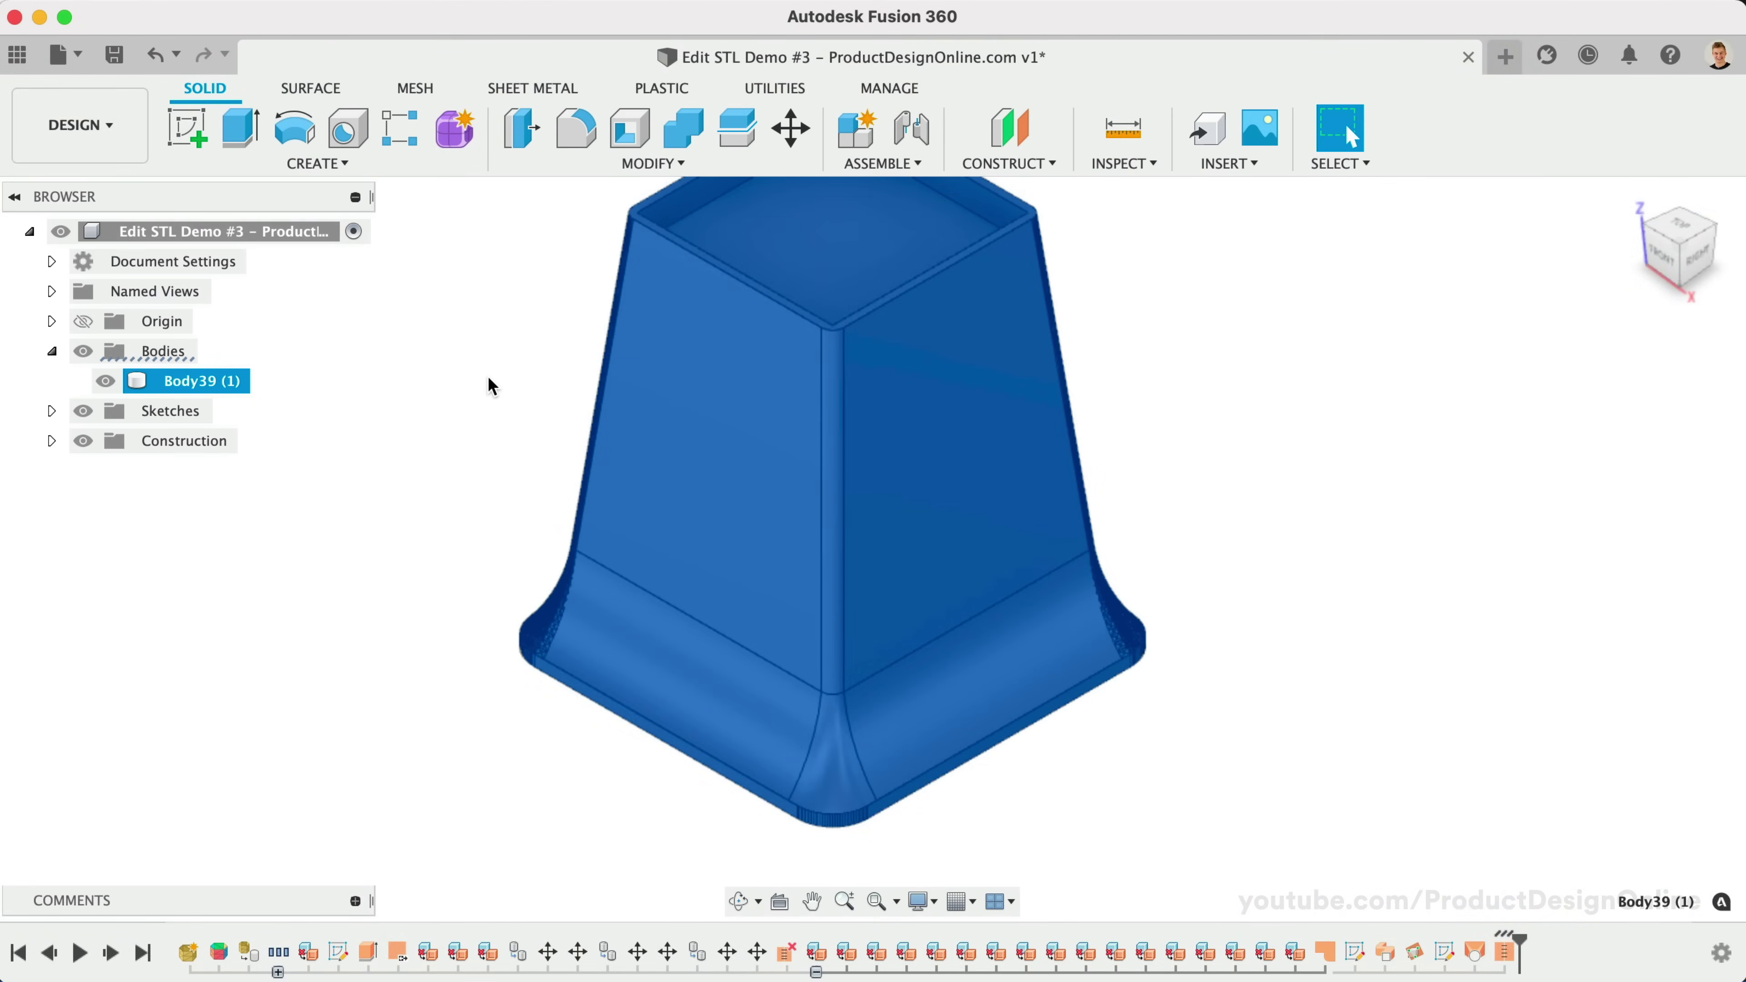
click(454, 418)
scroll(454, 418, up, 3)
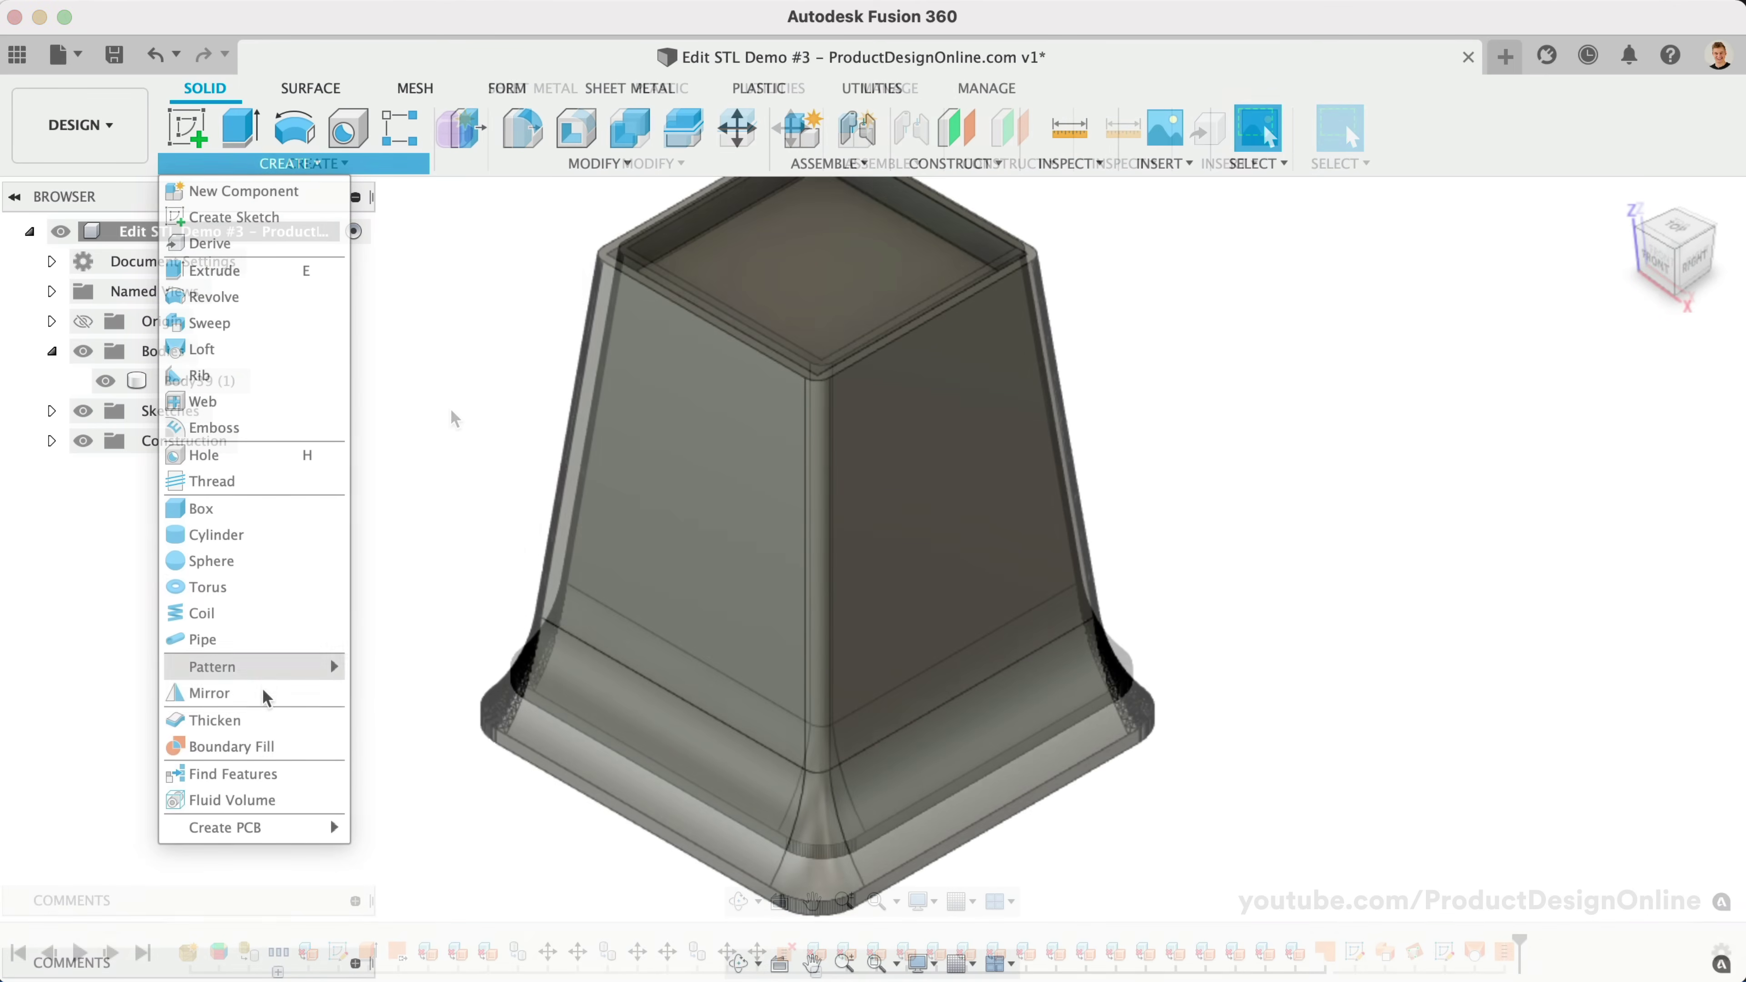
click(263, 777)
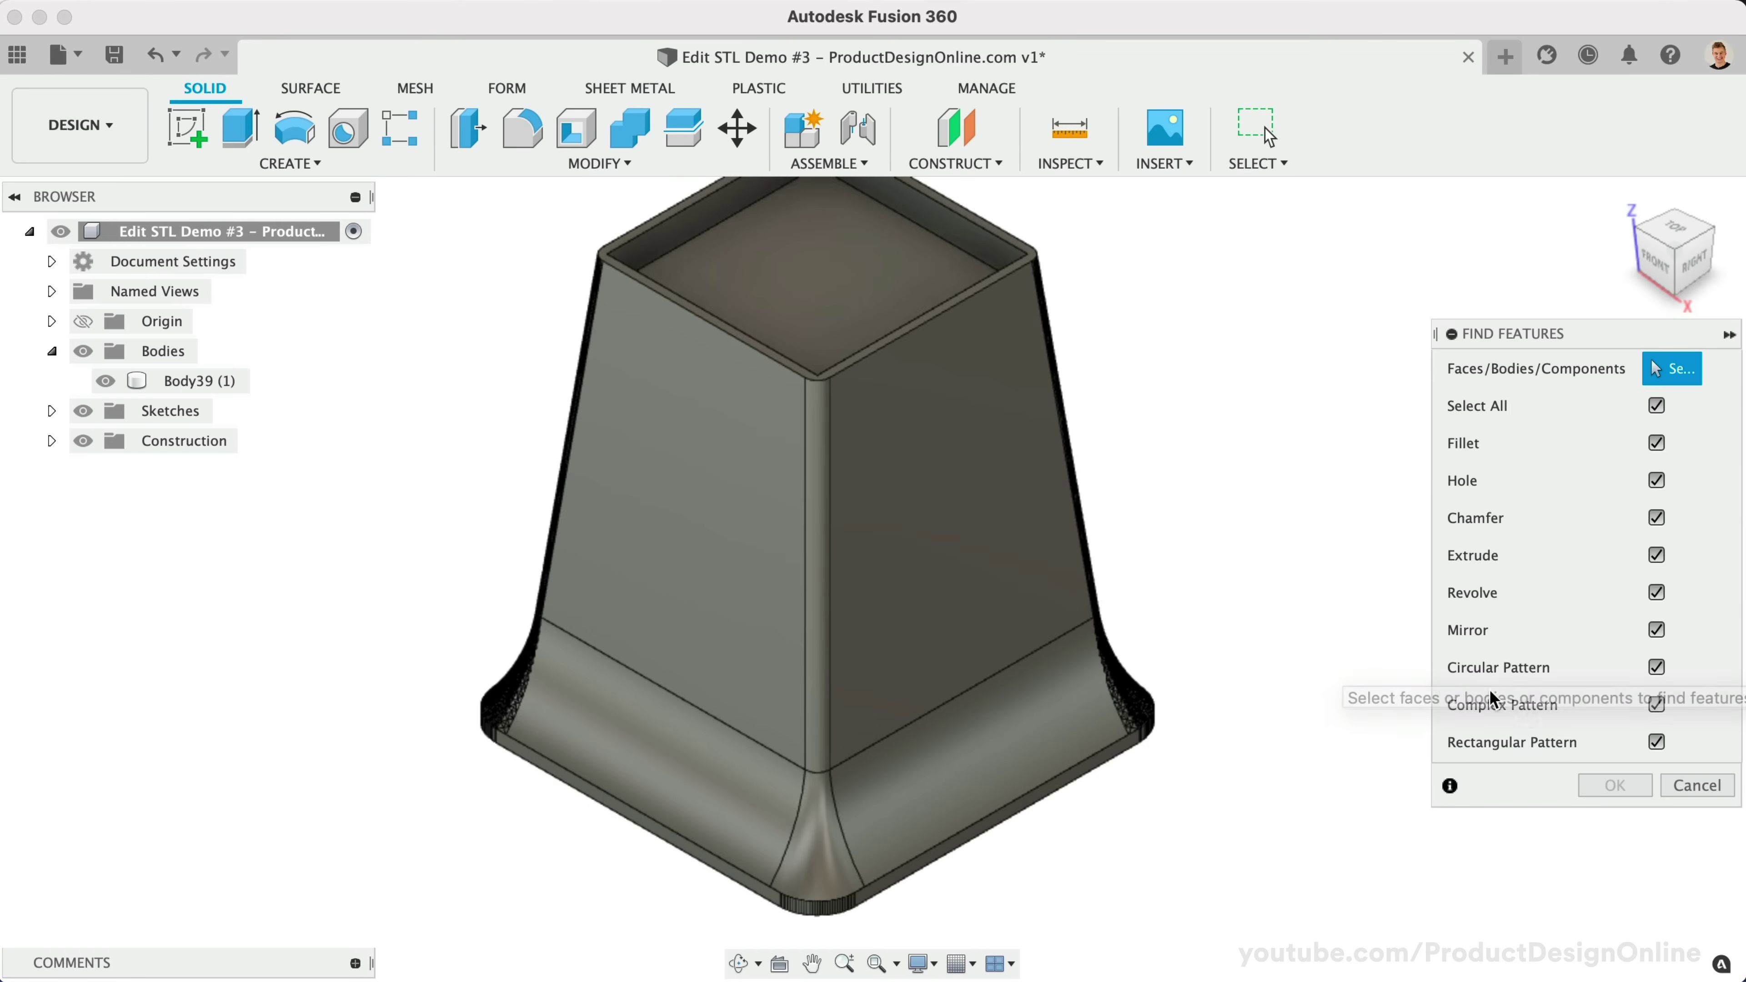
drag(1595, 334, 1311, 297)
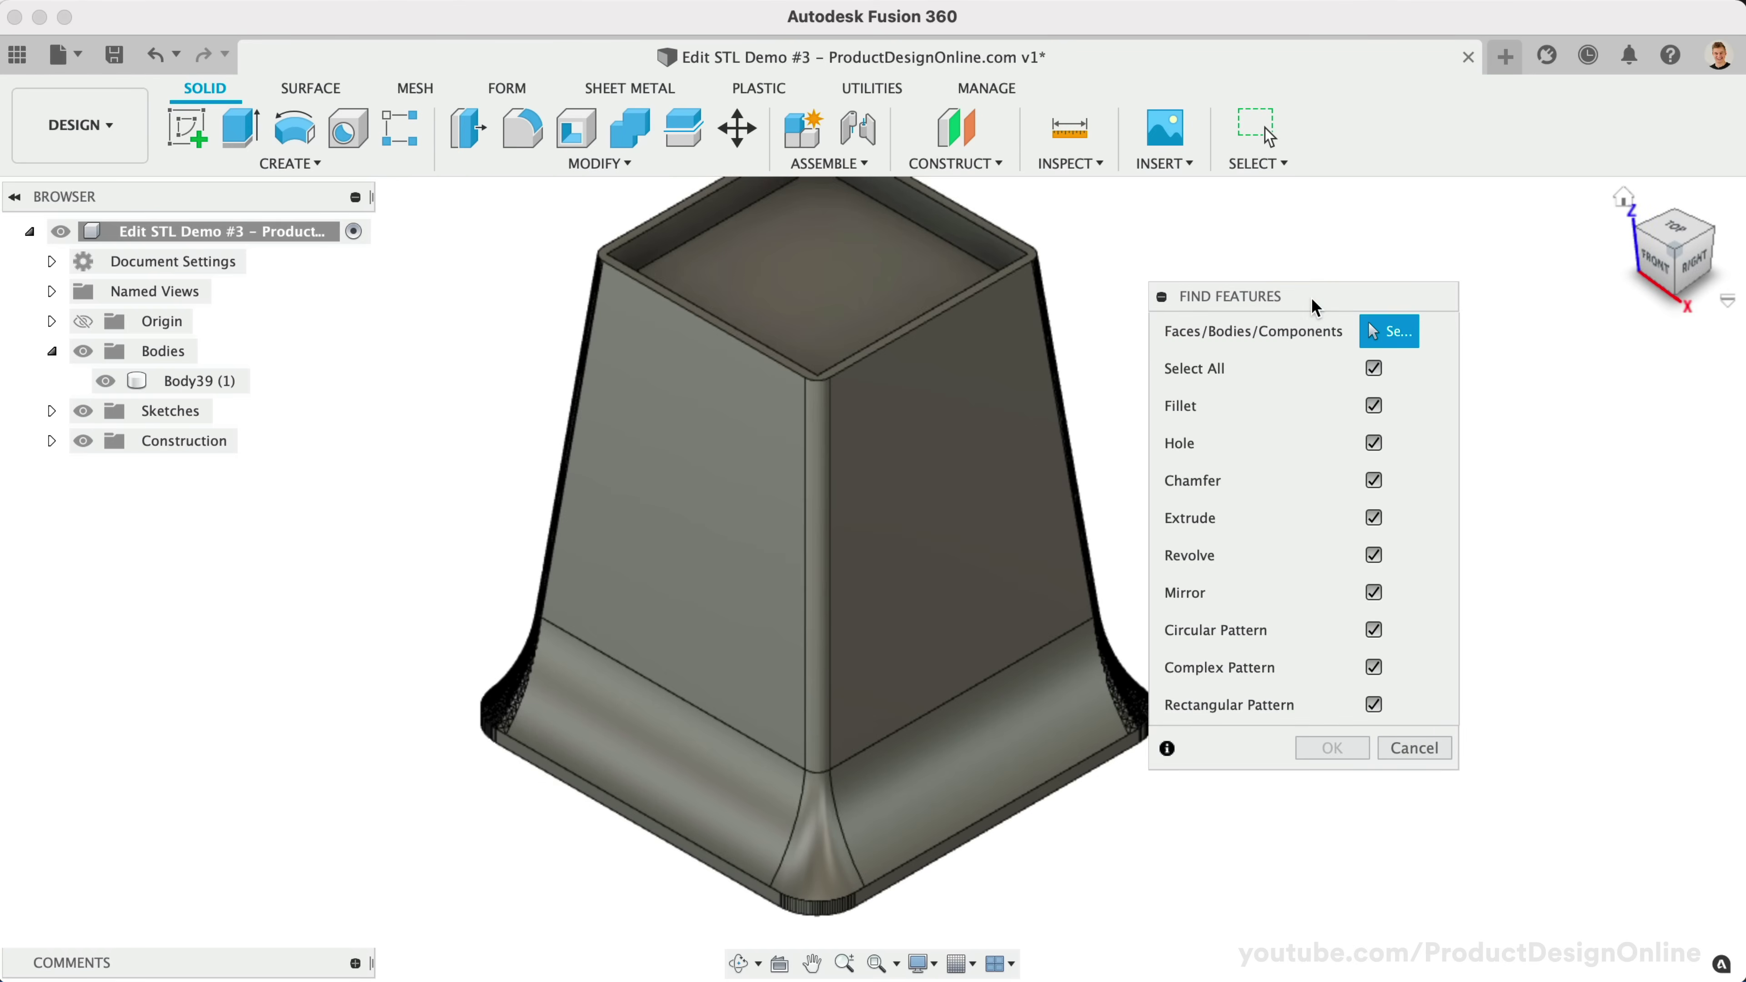
click(1001, 389)
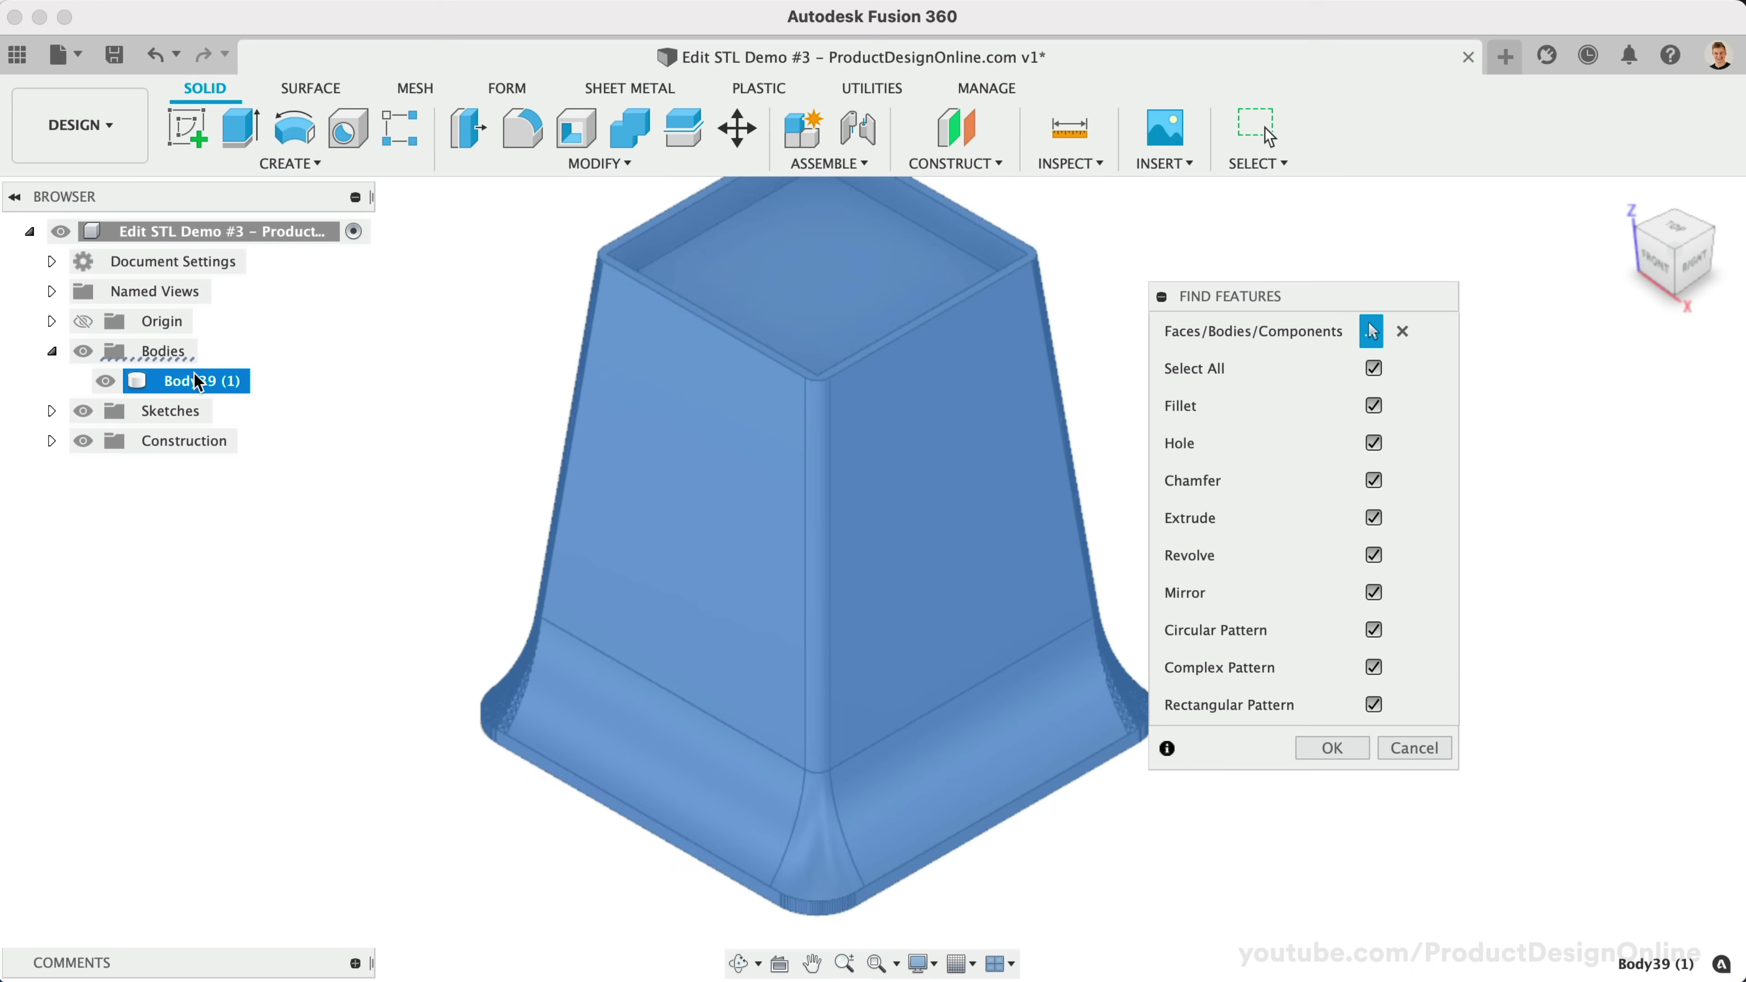
click(1333, 749)
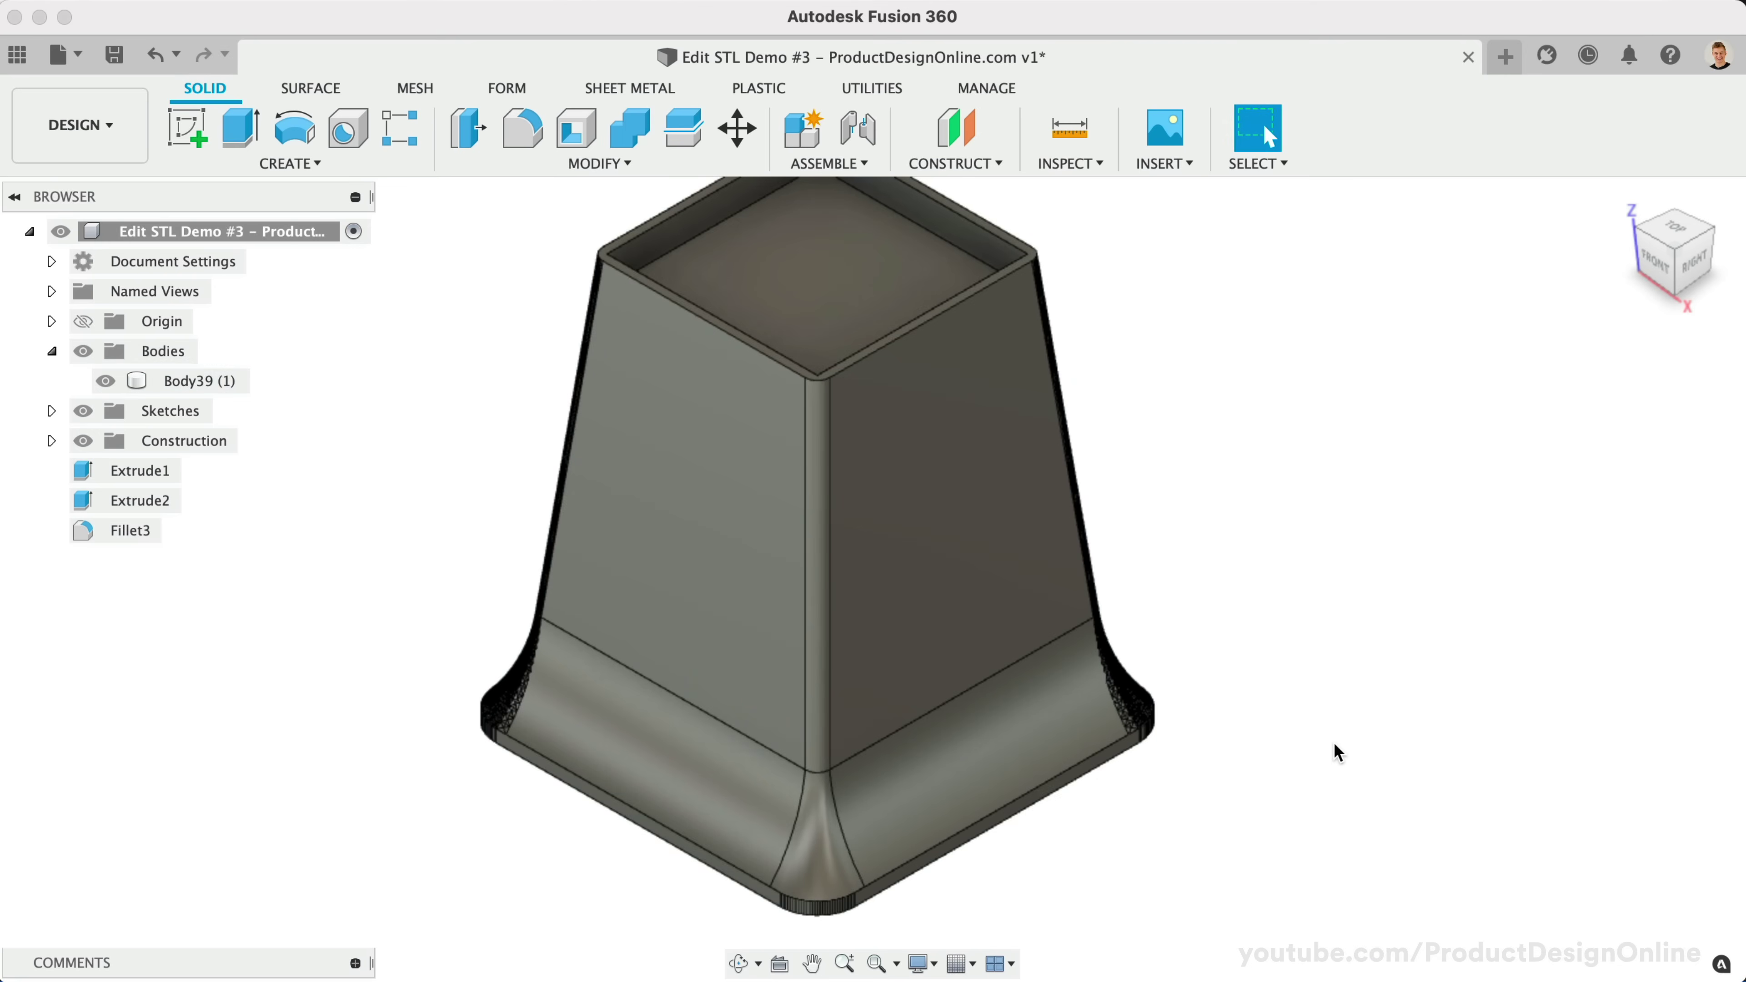
Examine which parts of the riser each recognized extrude and fillet feature covers.
click(141, 472)
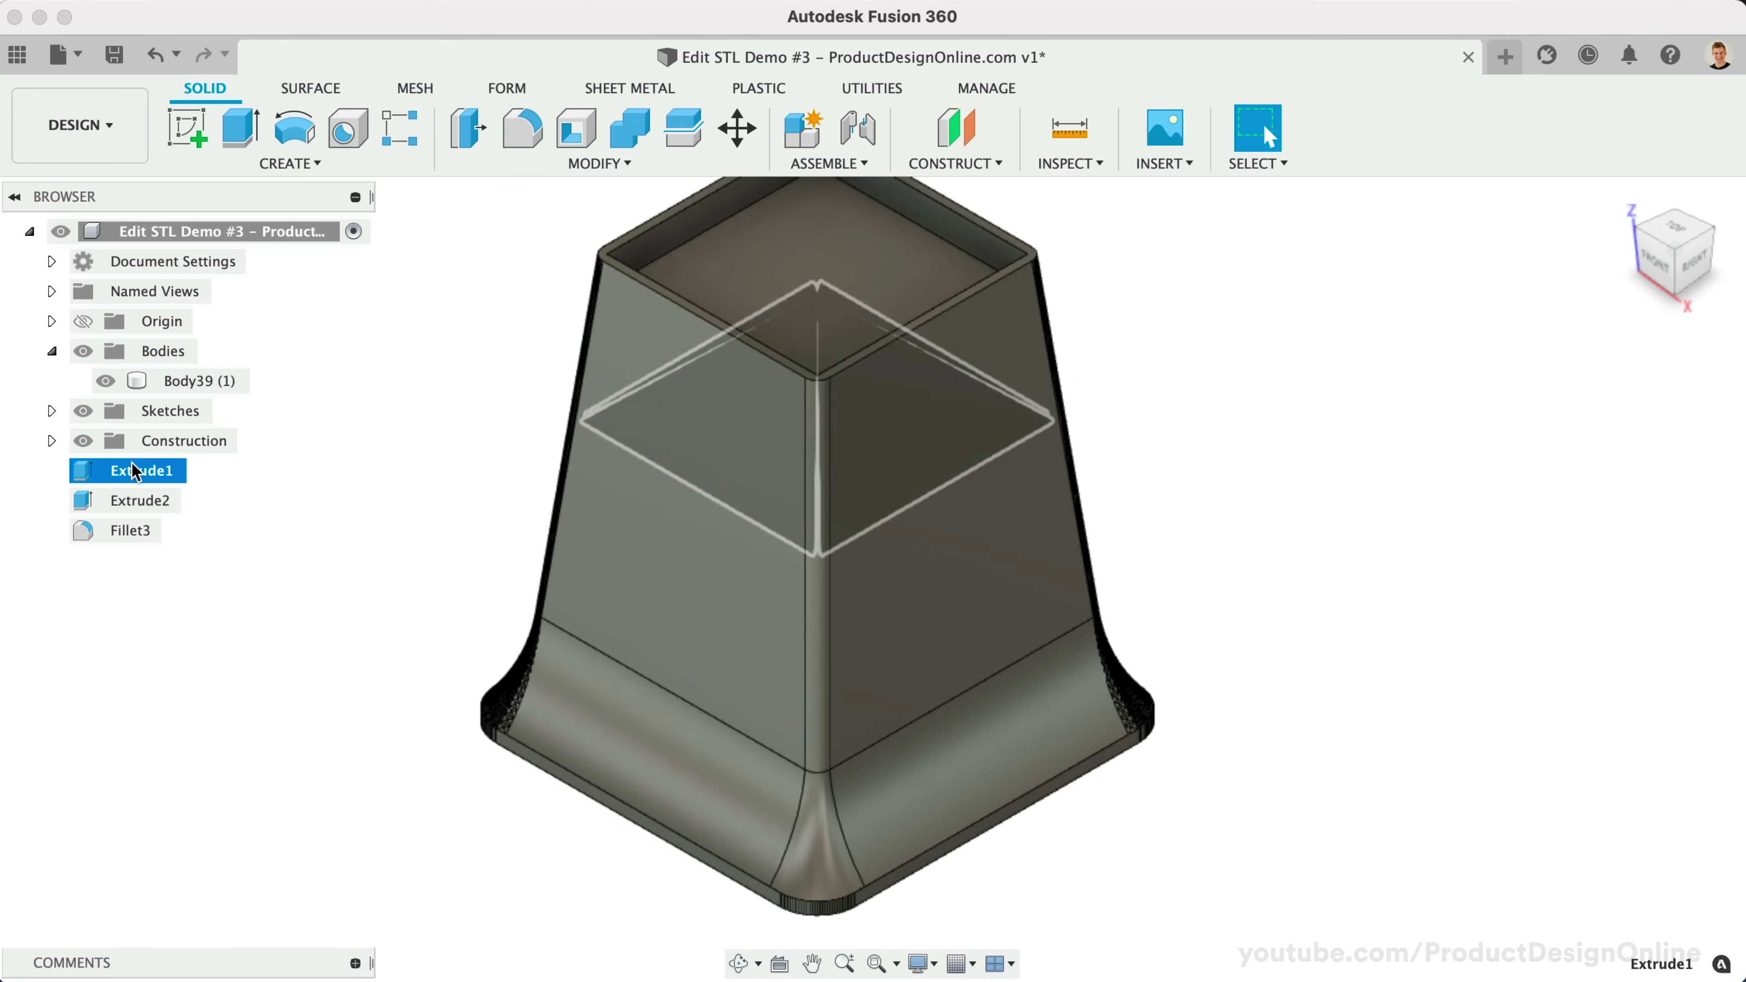
click(123, 507)
right_click(122, 507)
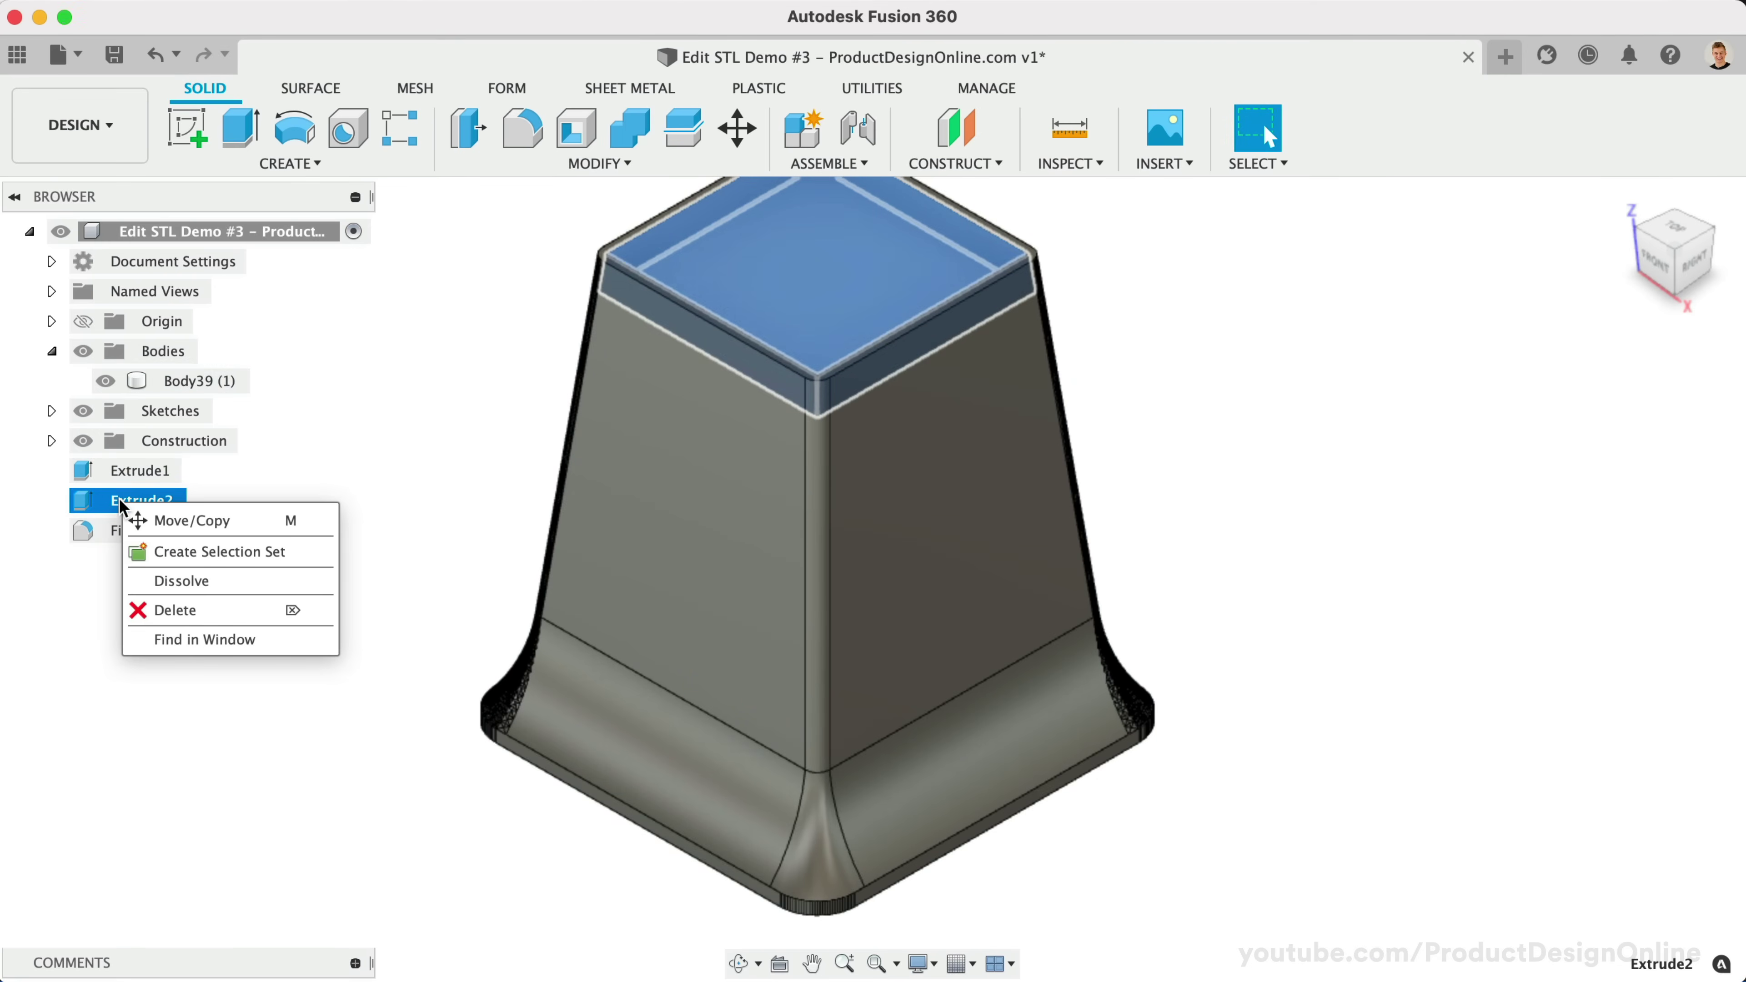
key(Escape)
click(131, 531)
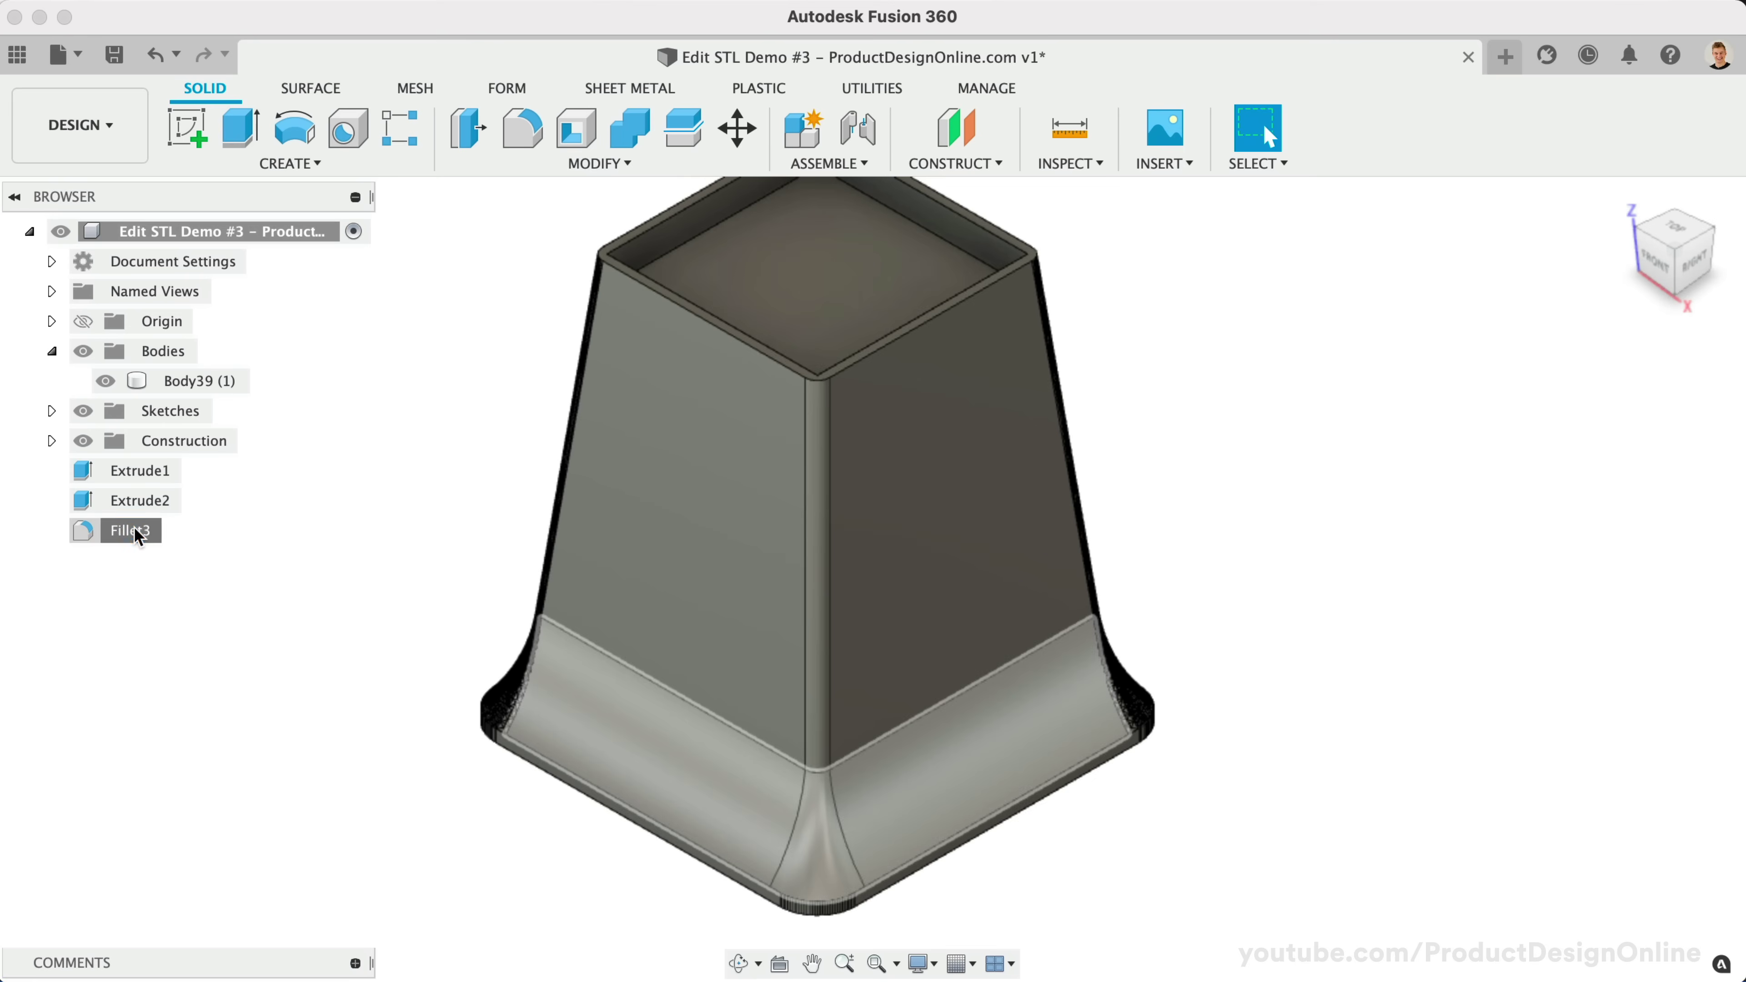
click(248, 677)
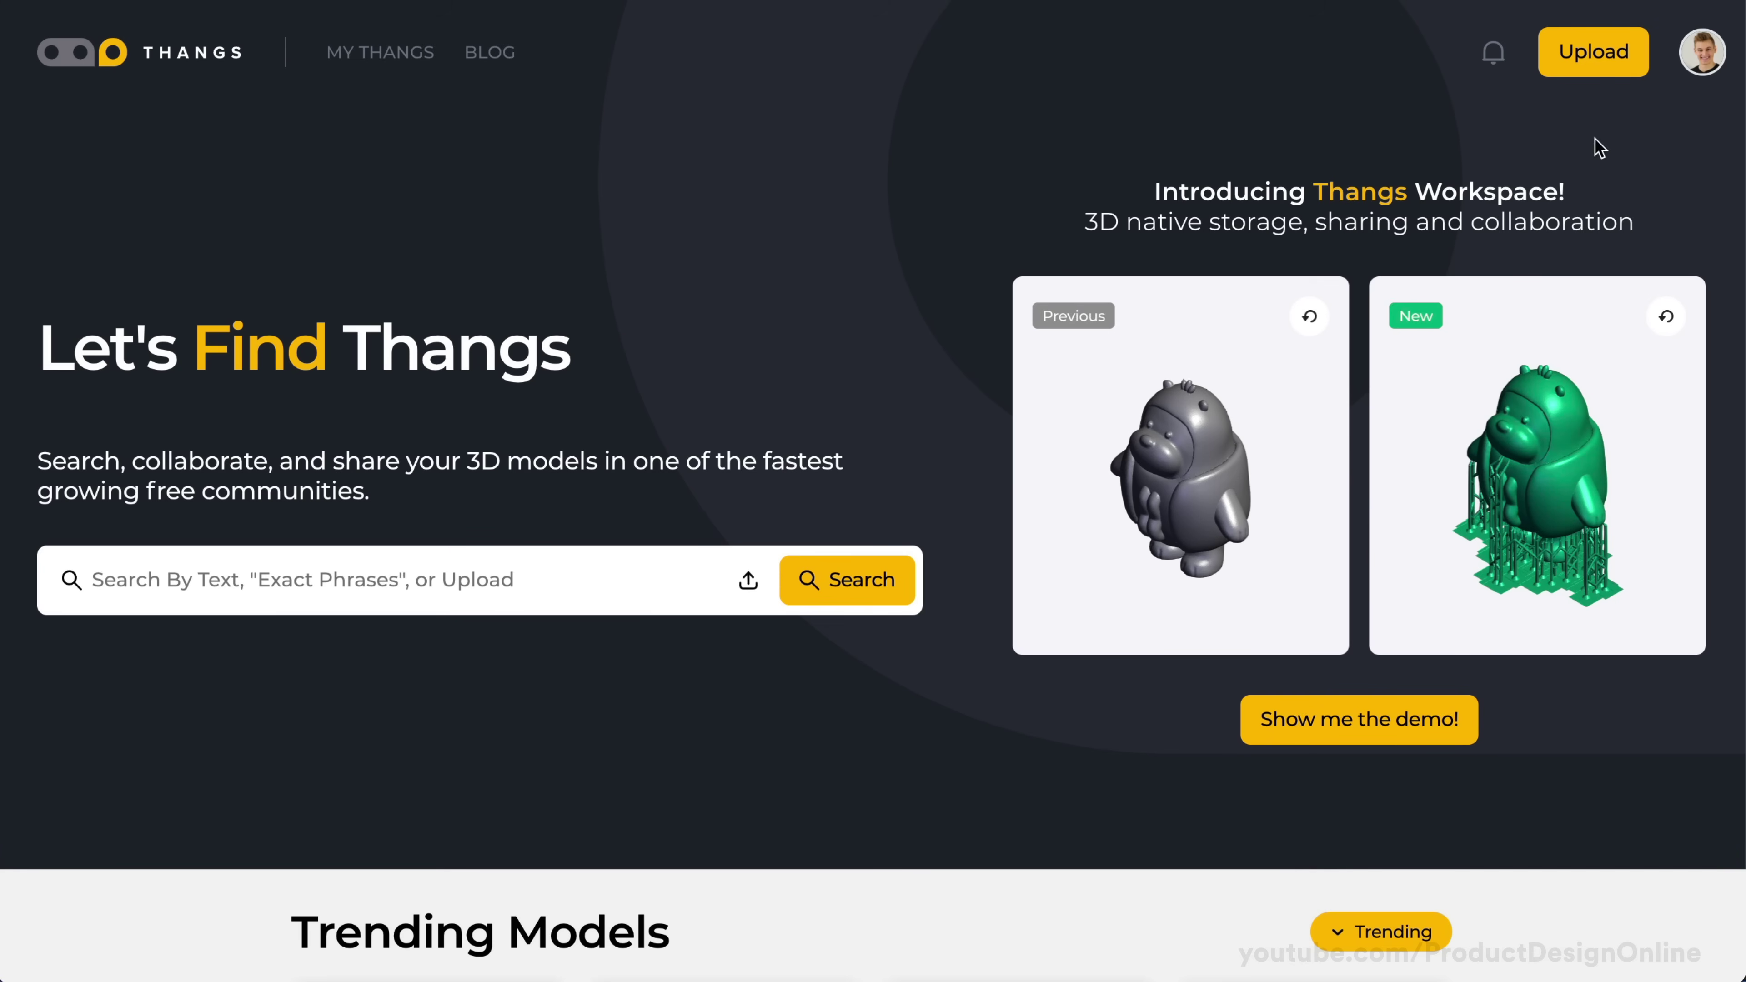
Switch to Thangs and open pardo_hollow.stl from the account's own files in the Workspace.
click(1710, 77)
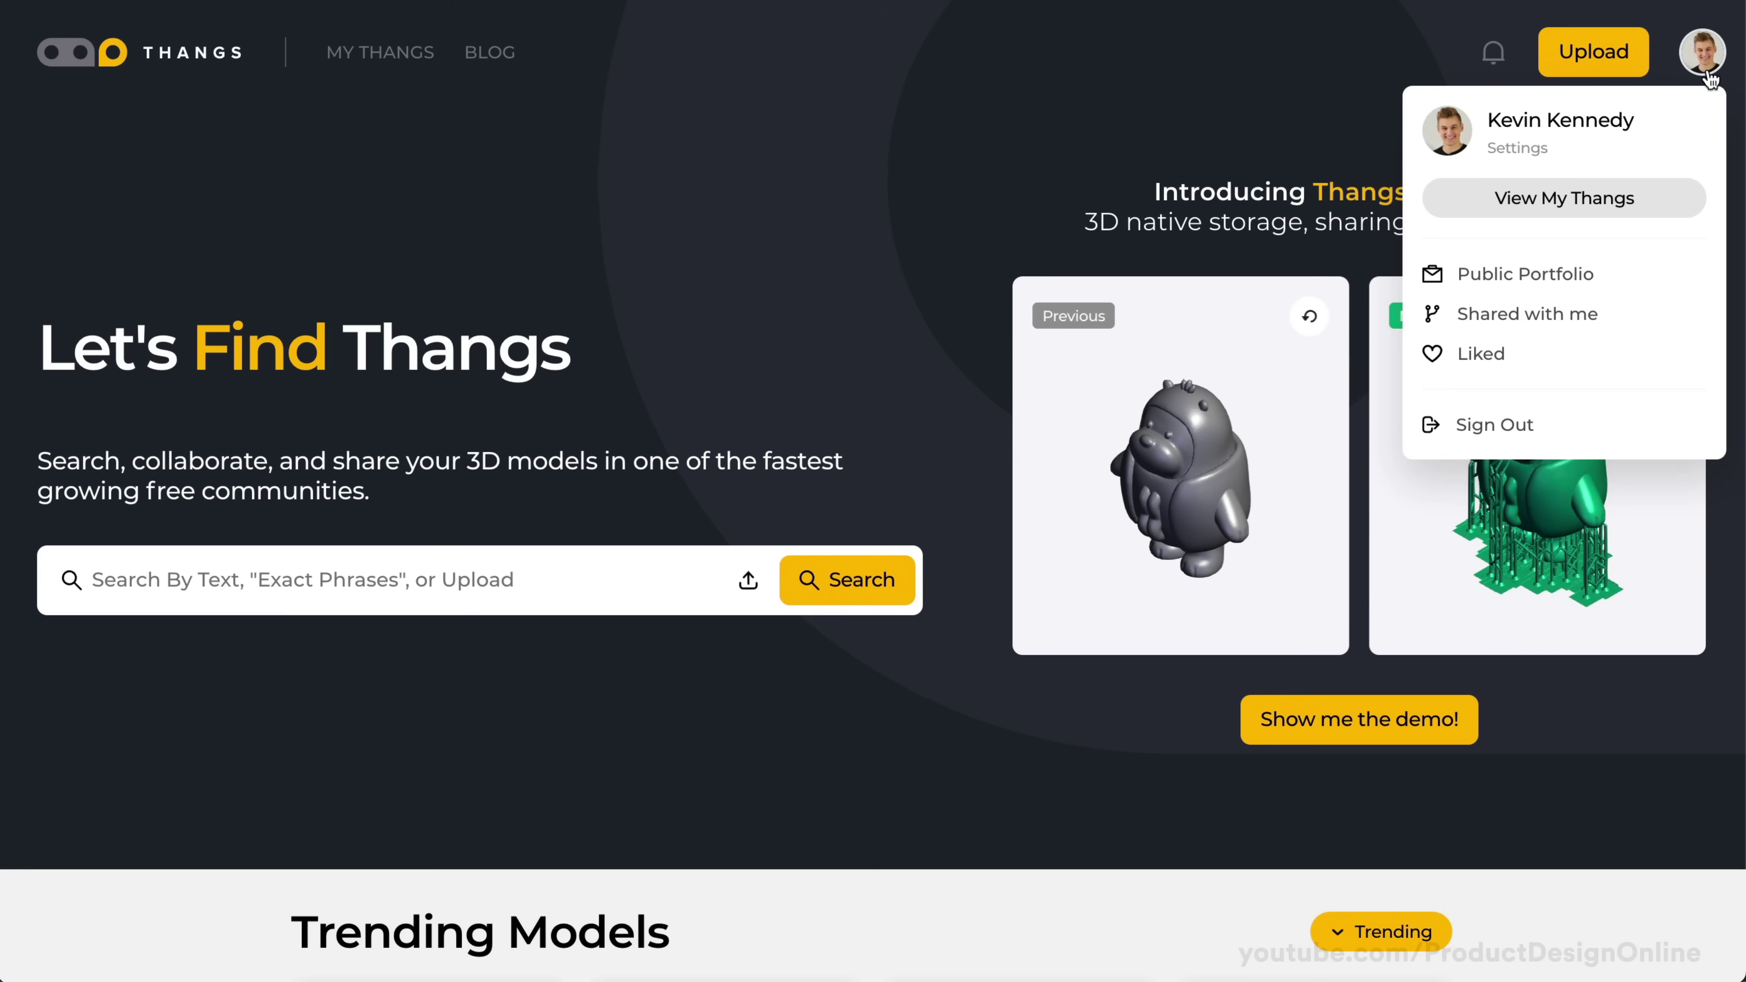
click(1639, 193)
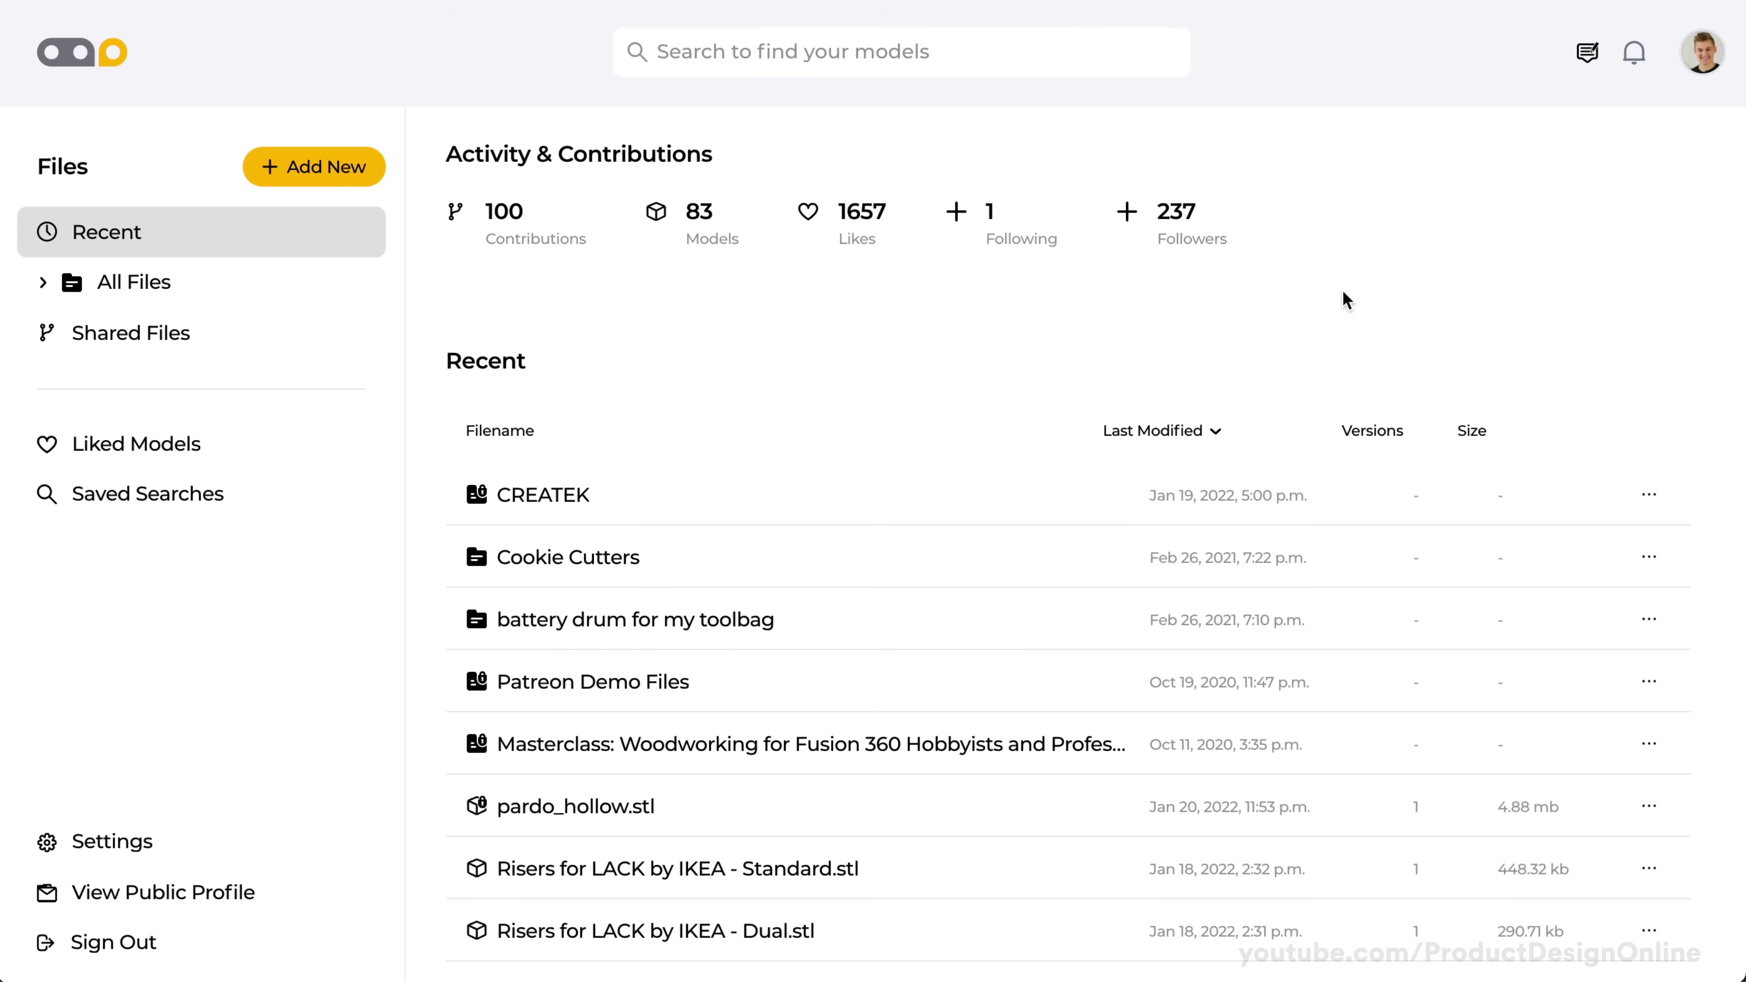
click(633, 821)
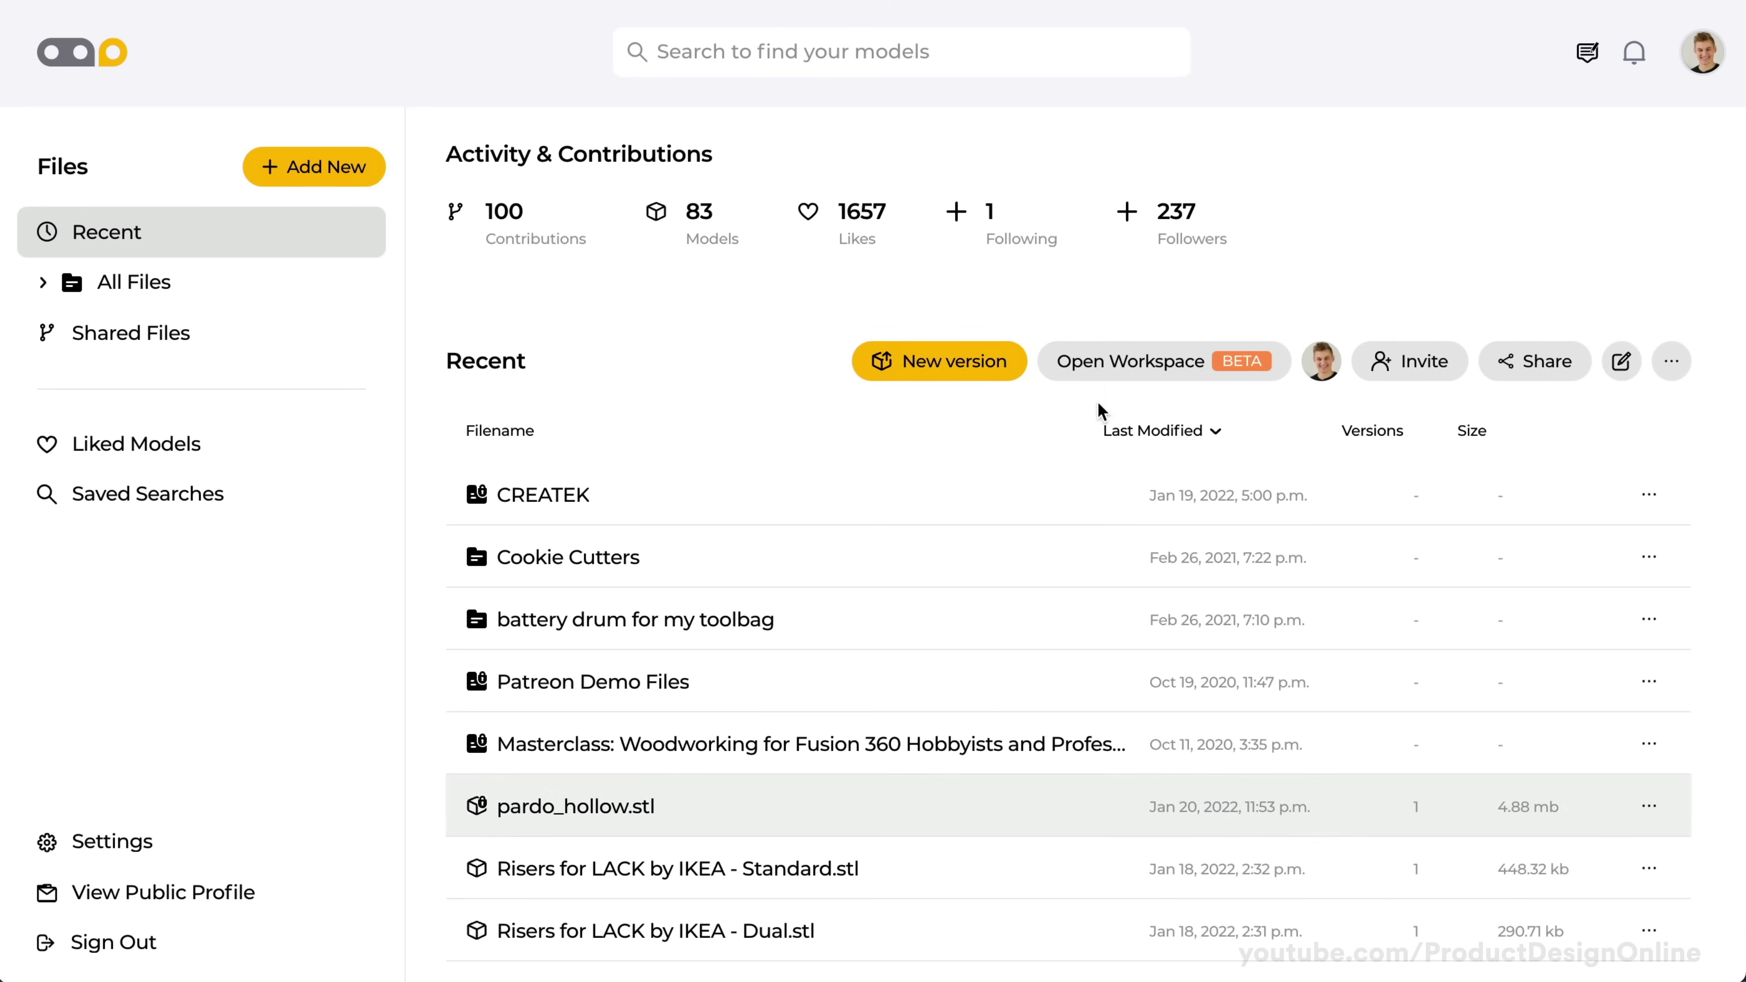
click(1119, 374)
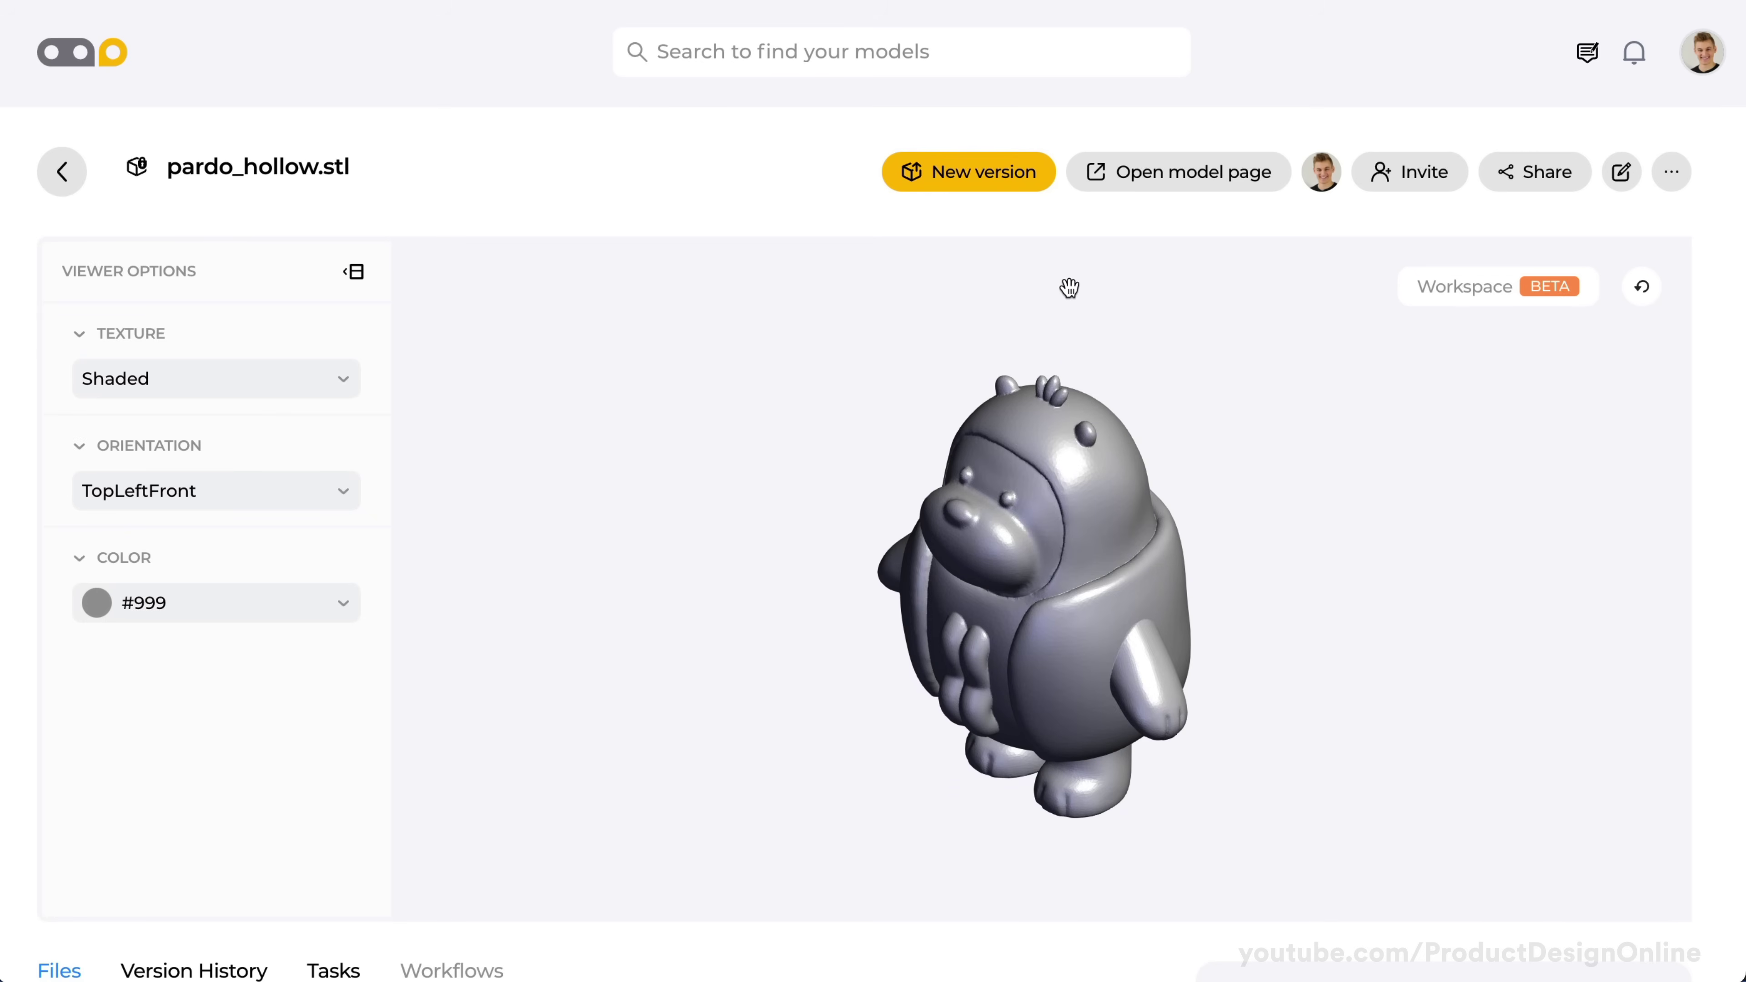
Upload pardo_hollow_supports.stl as a new version of pardo_hollow.stl and continue to the review stage.
click(989, 178)
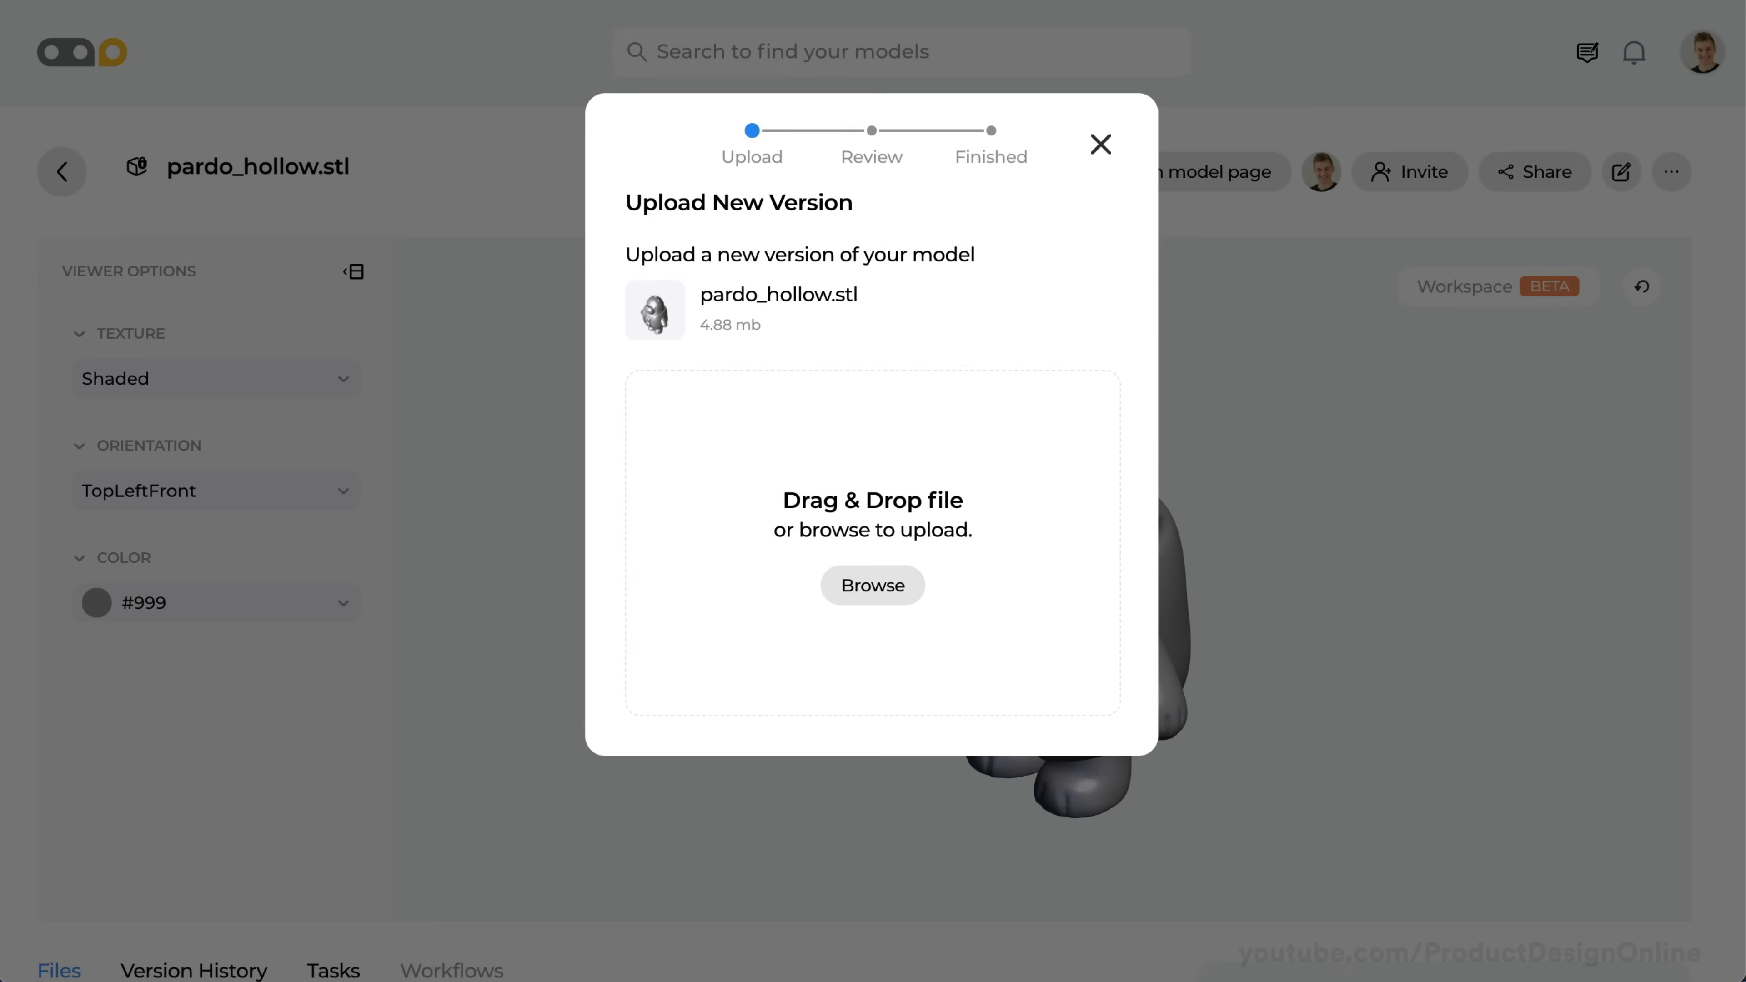
drag(1059, 977, 918, 543)
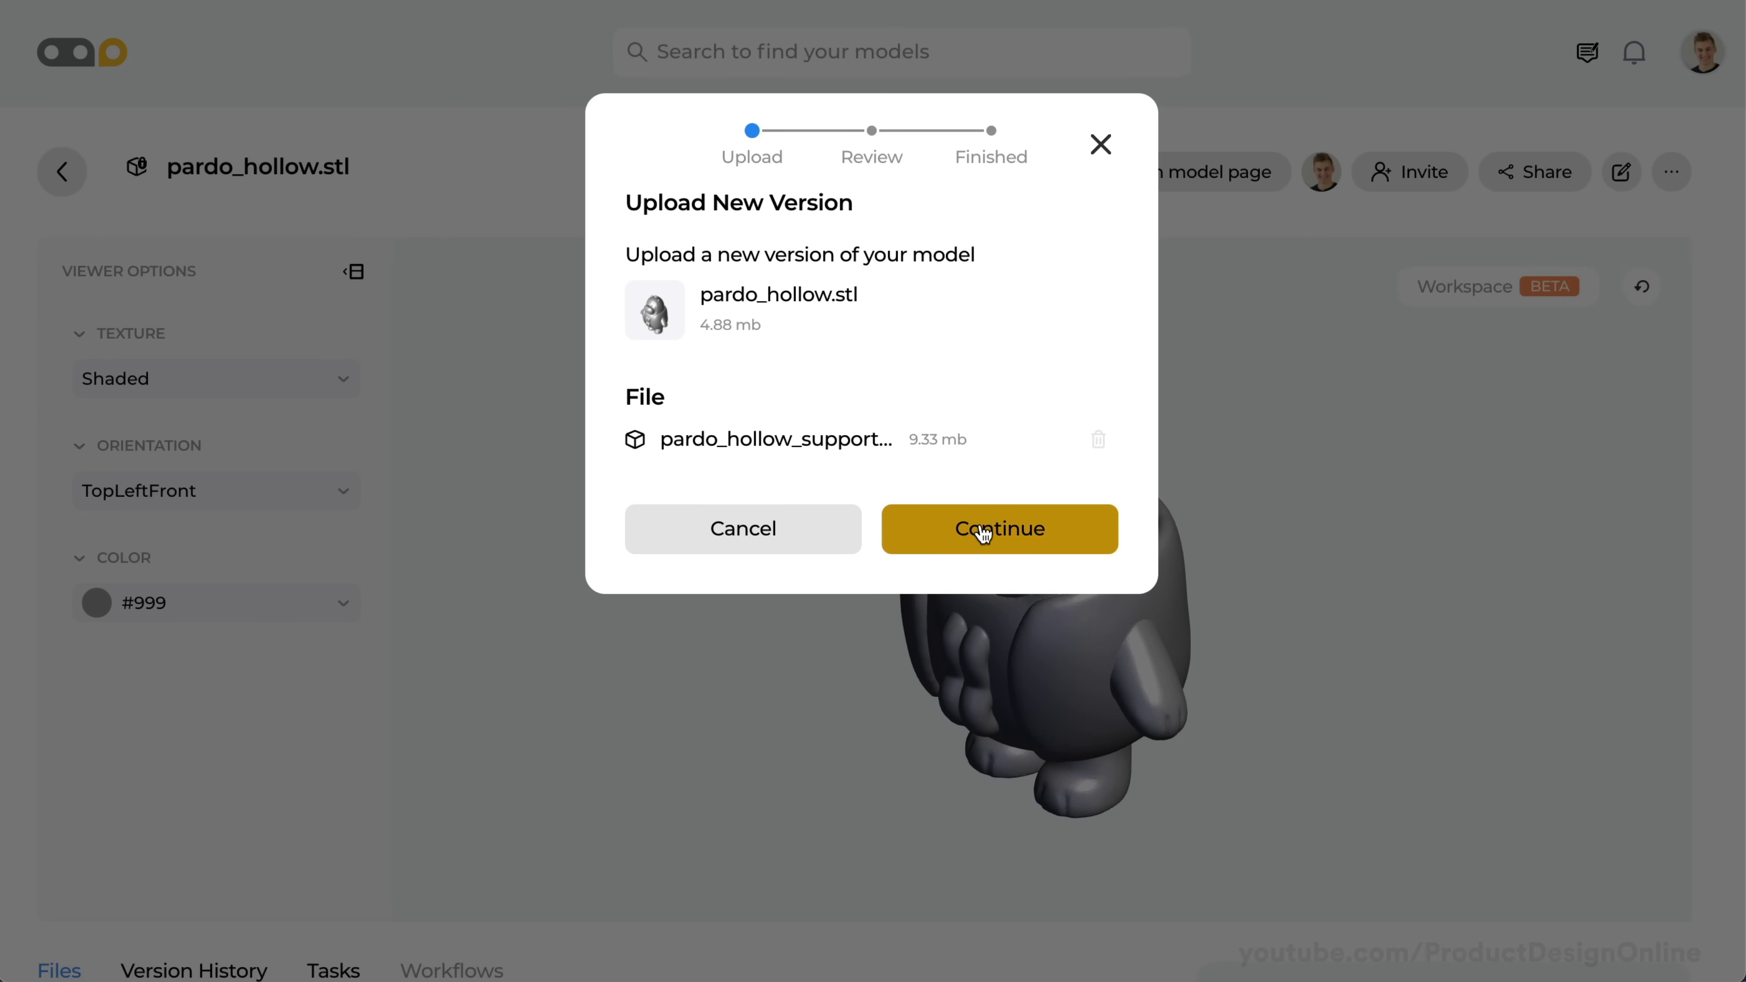
click(983, 533)
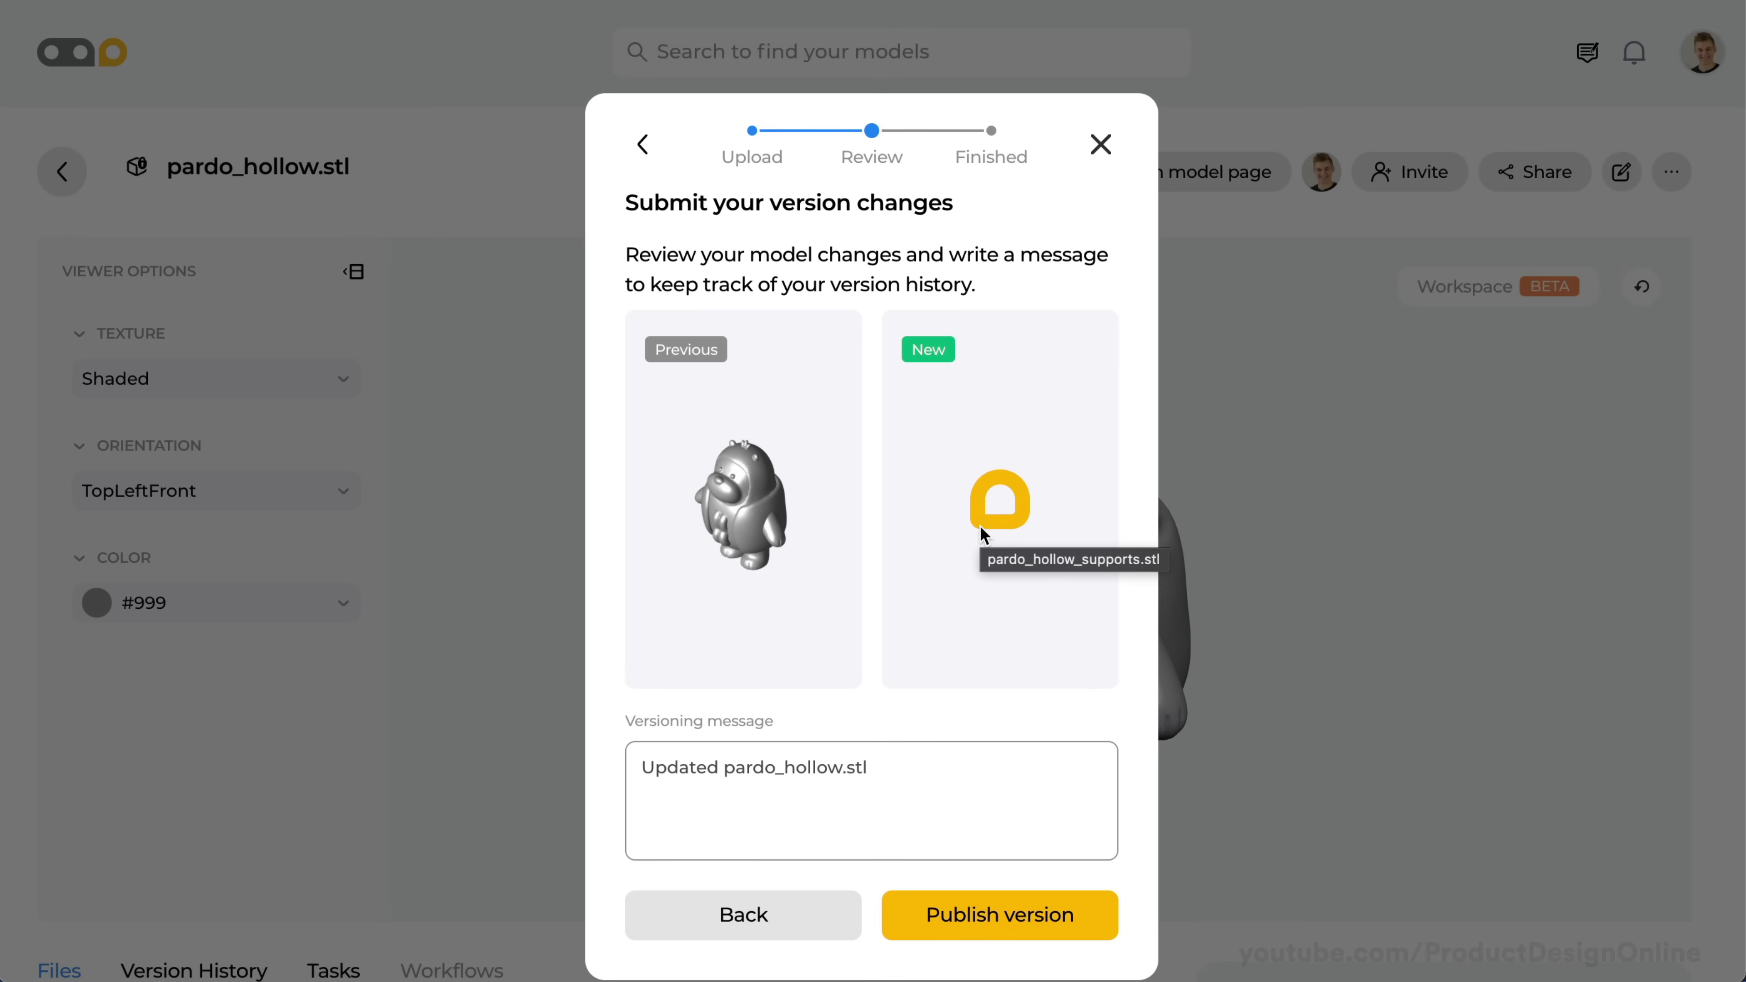
Replace the versioning message with "Added supports for Resin printer" and publish the new version.
drag(955, 762, 626, 766)
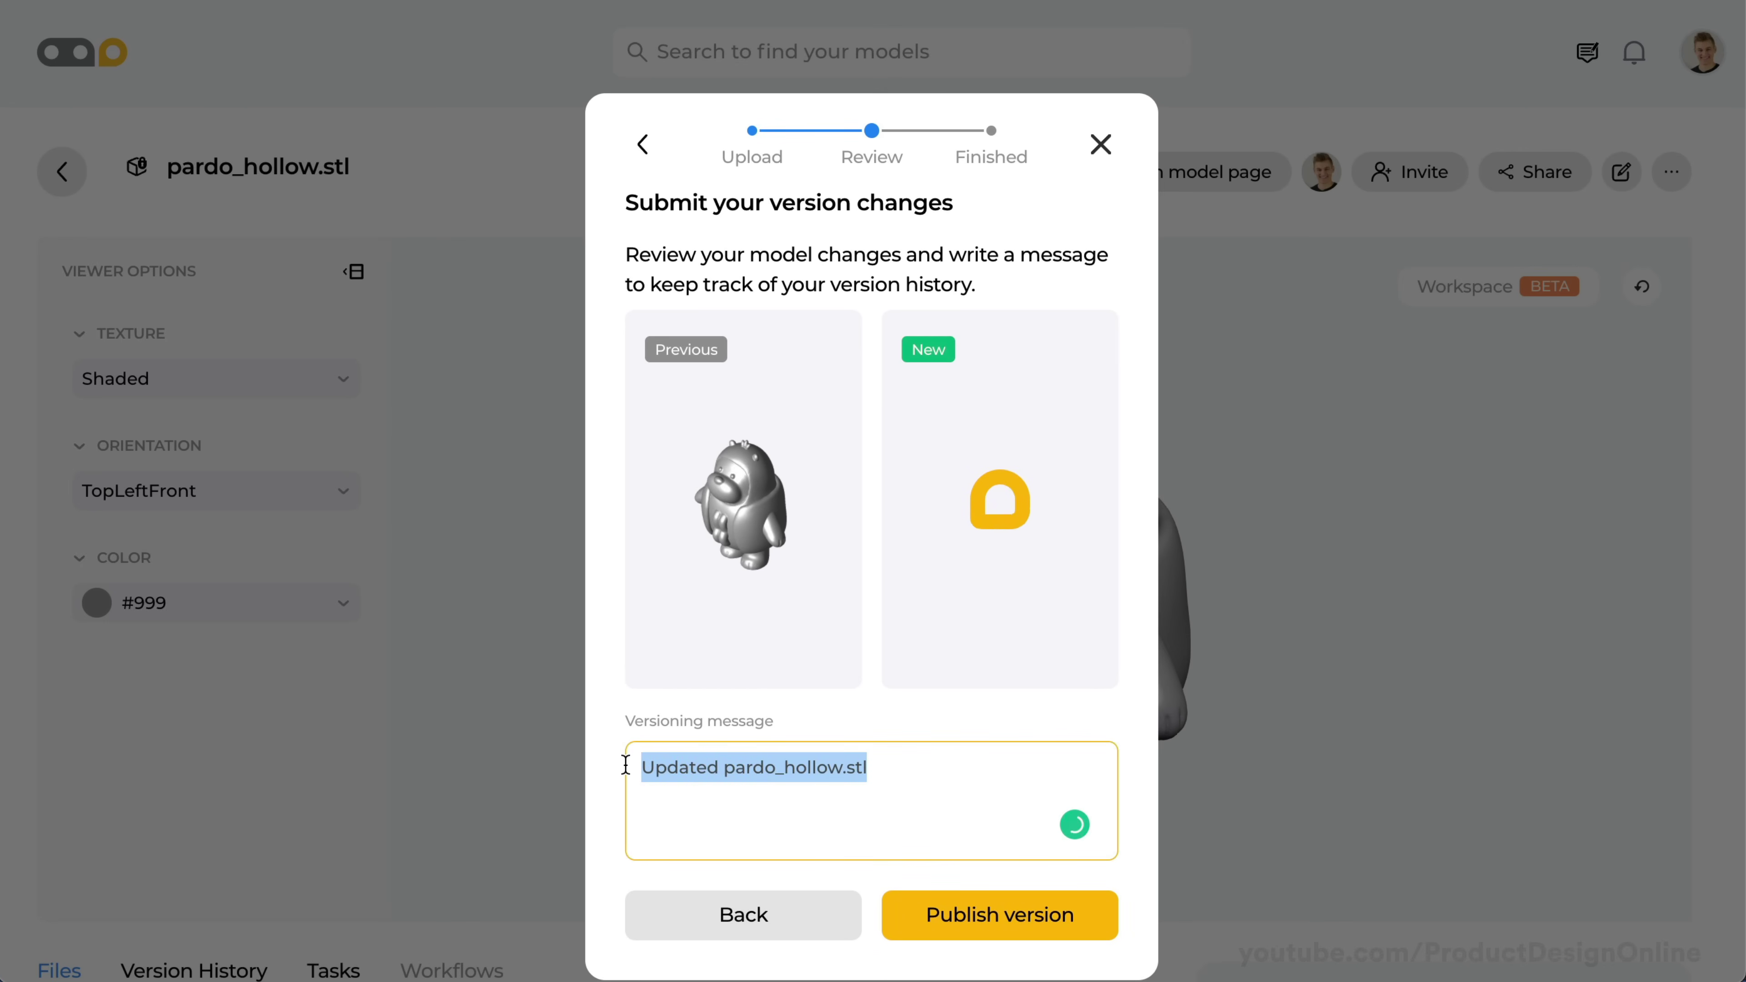
text(Added support s fo)
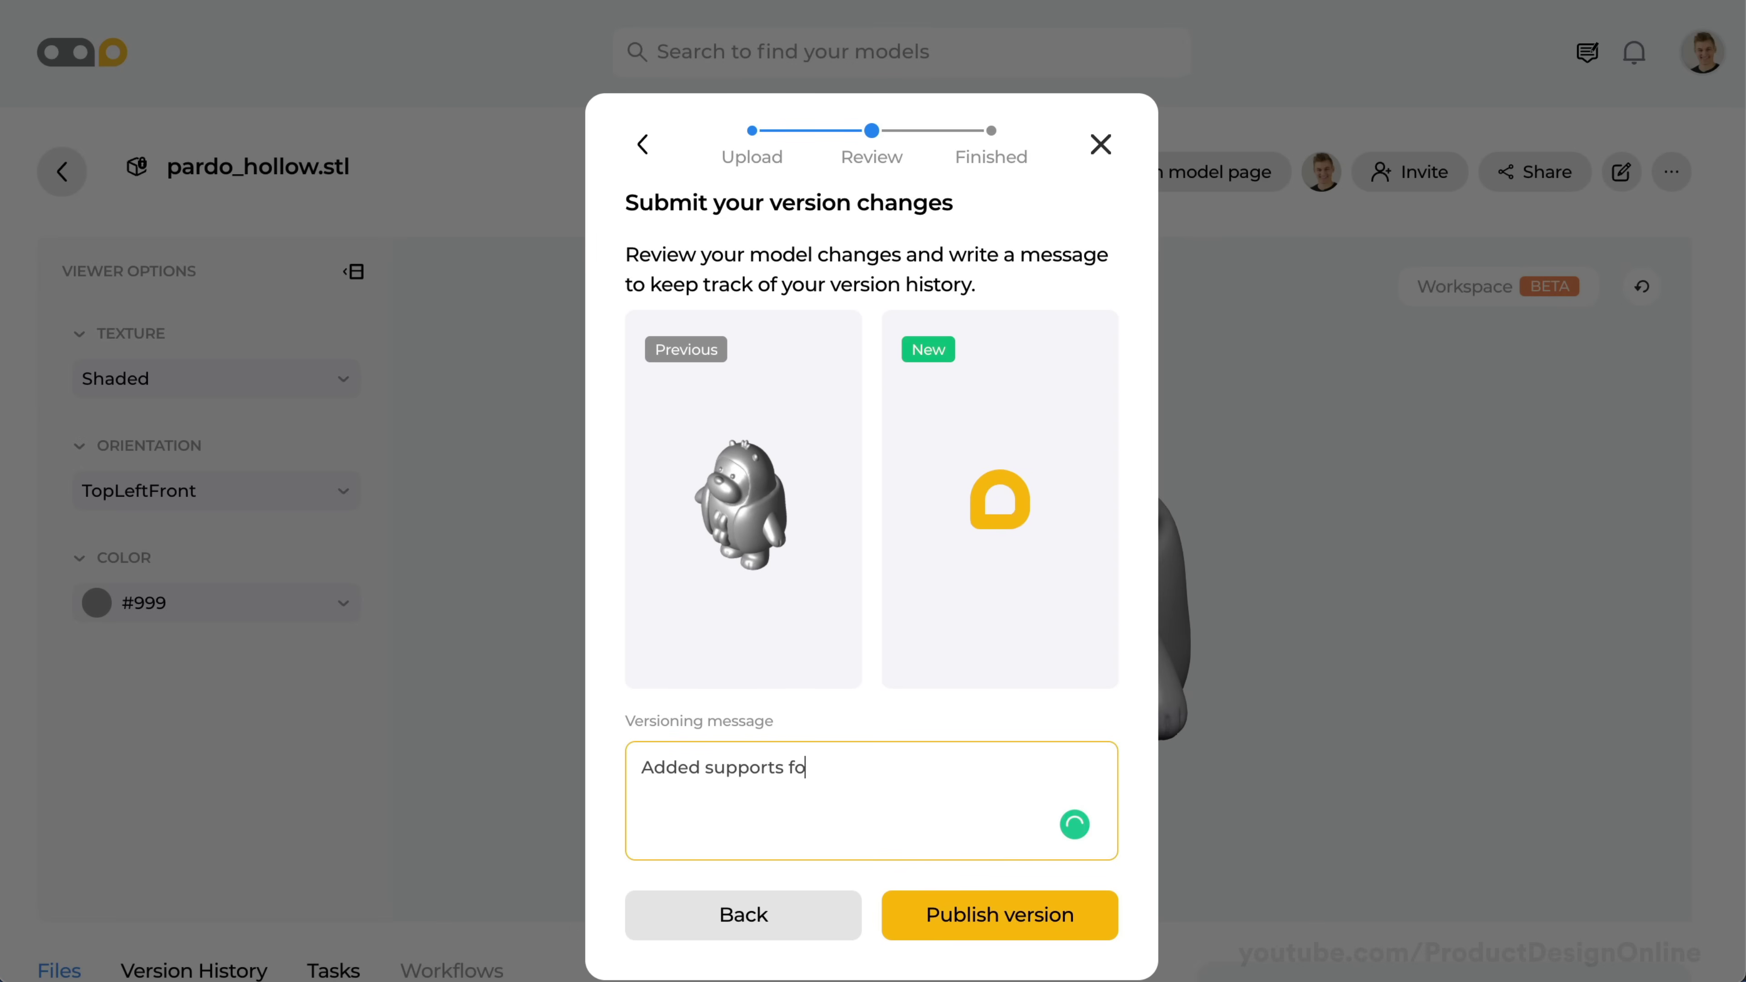
text(r Resin printer)
click(978, 921)
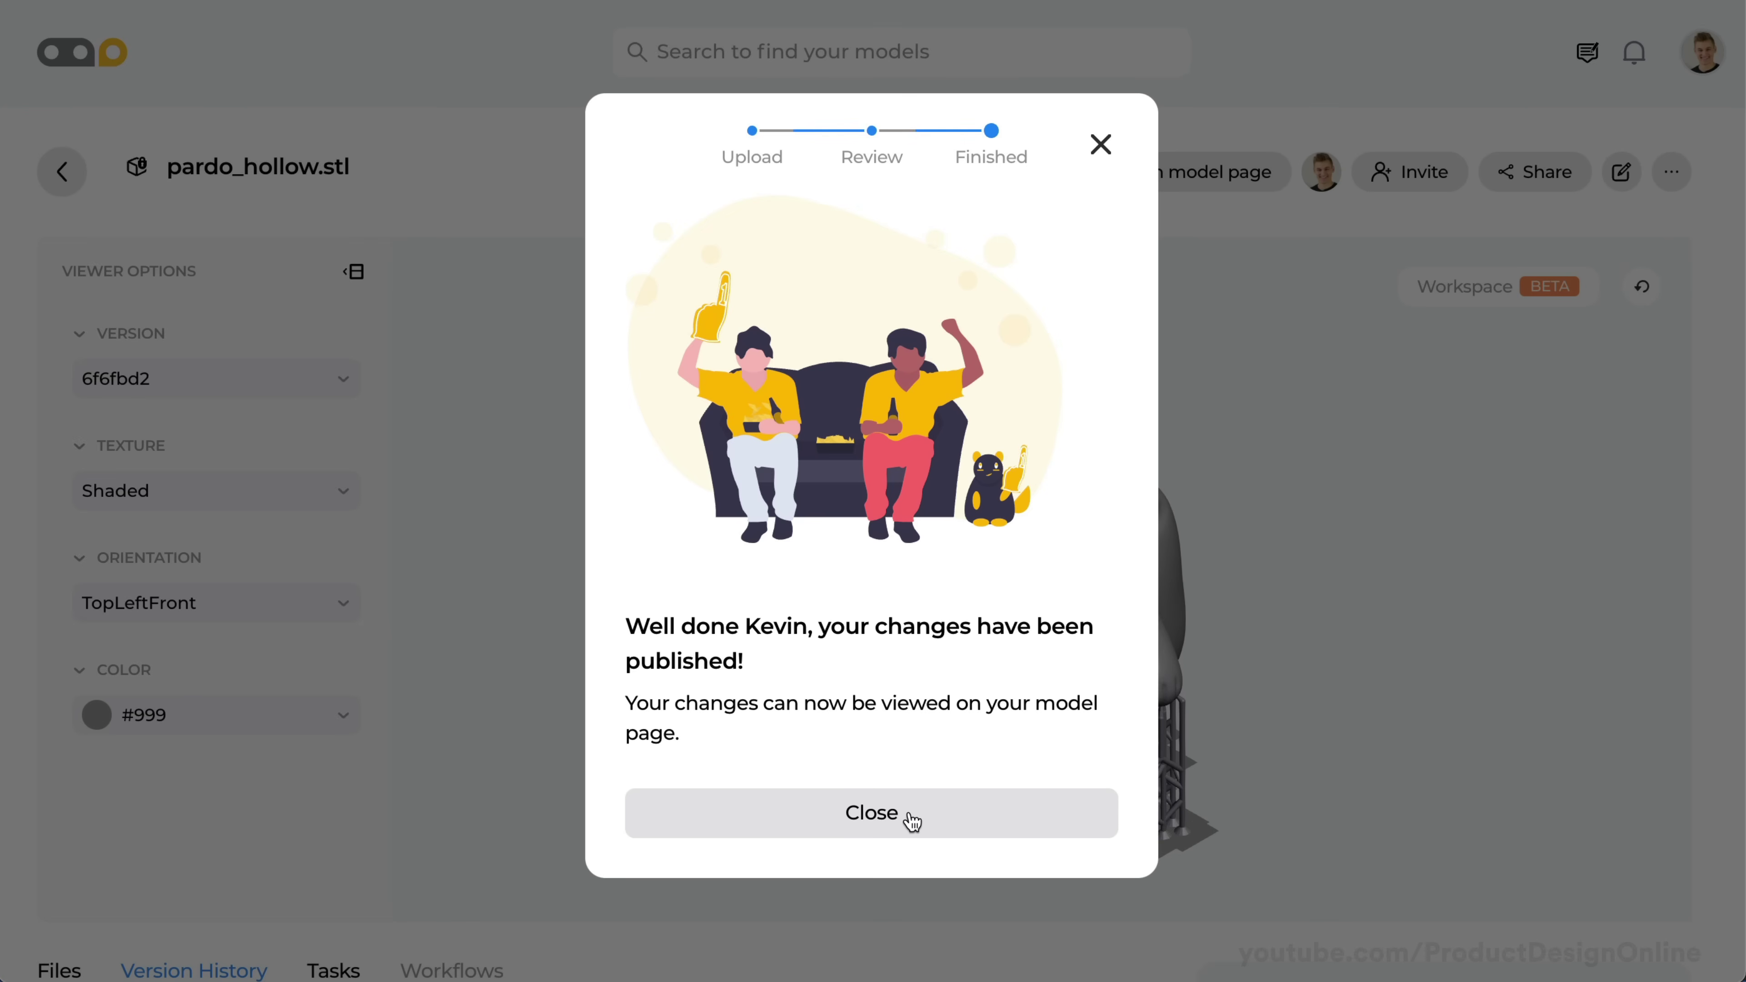
click(910, 817)
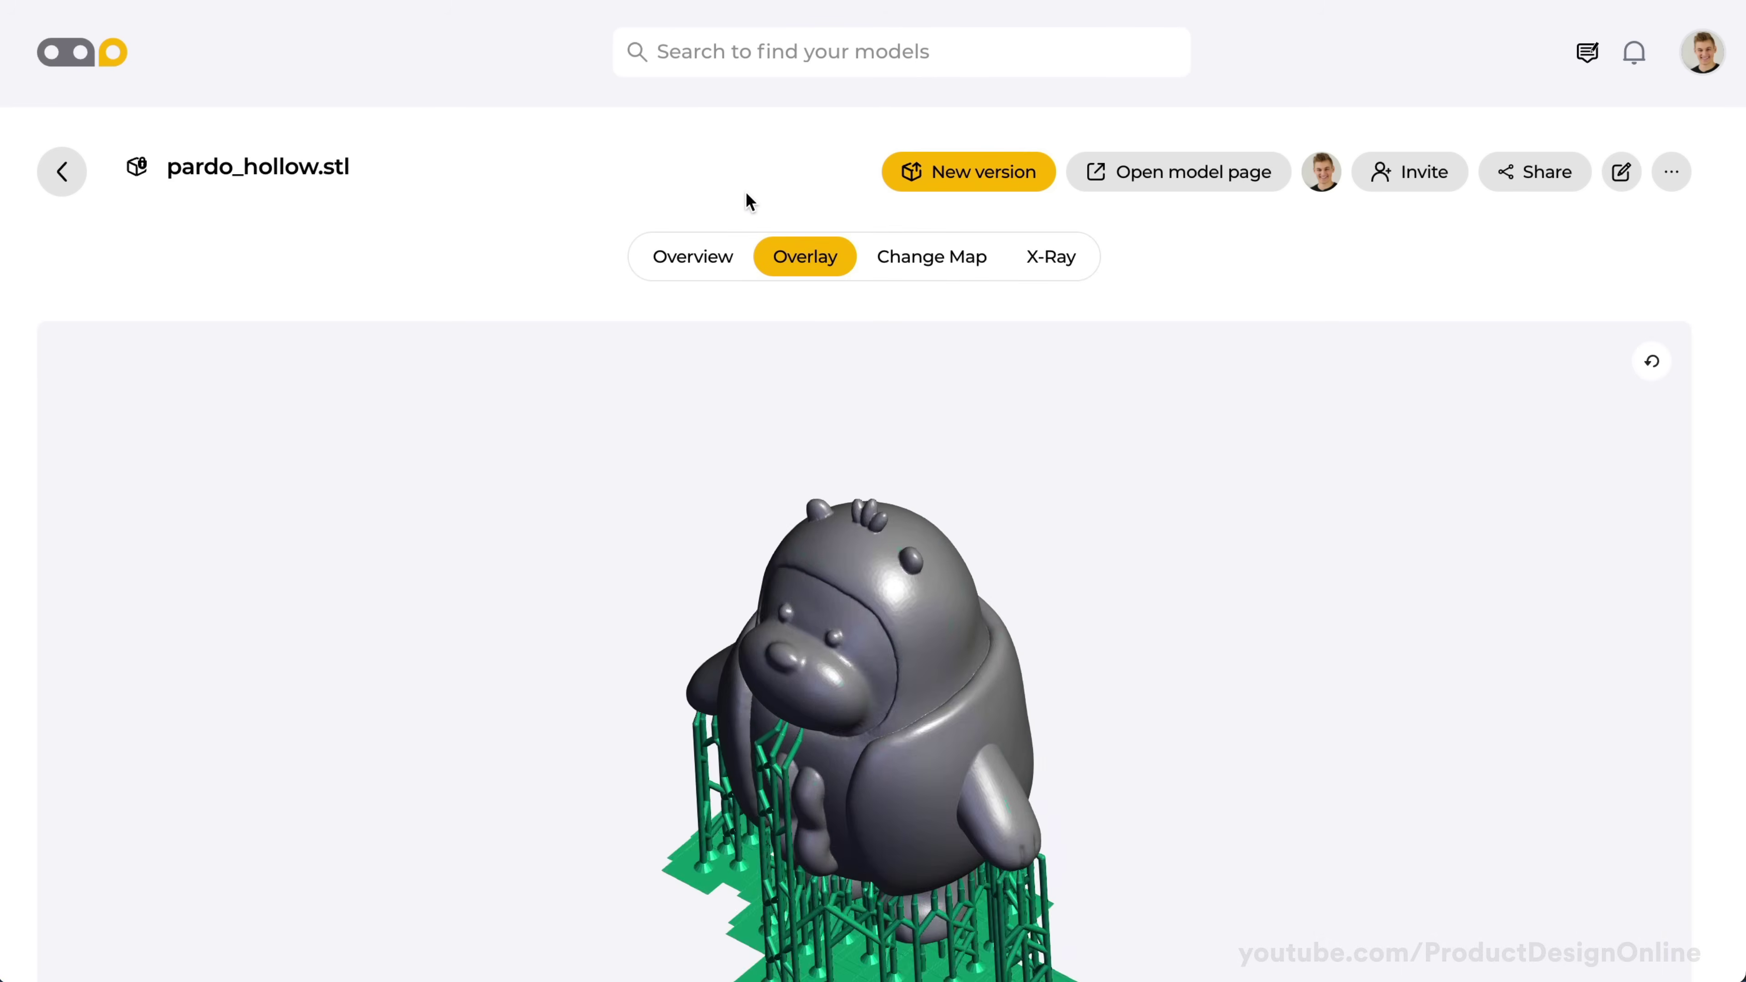
Compare the two model versions side by side in Overview, then in Overlay blended fully to After.
click(673, 256)
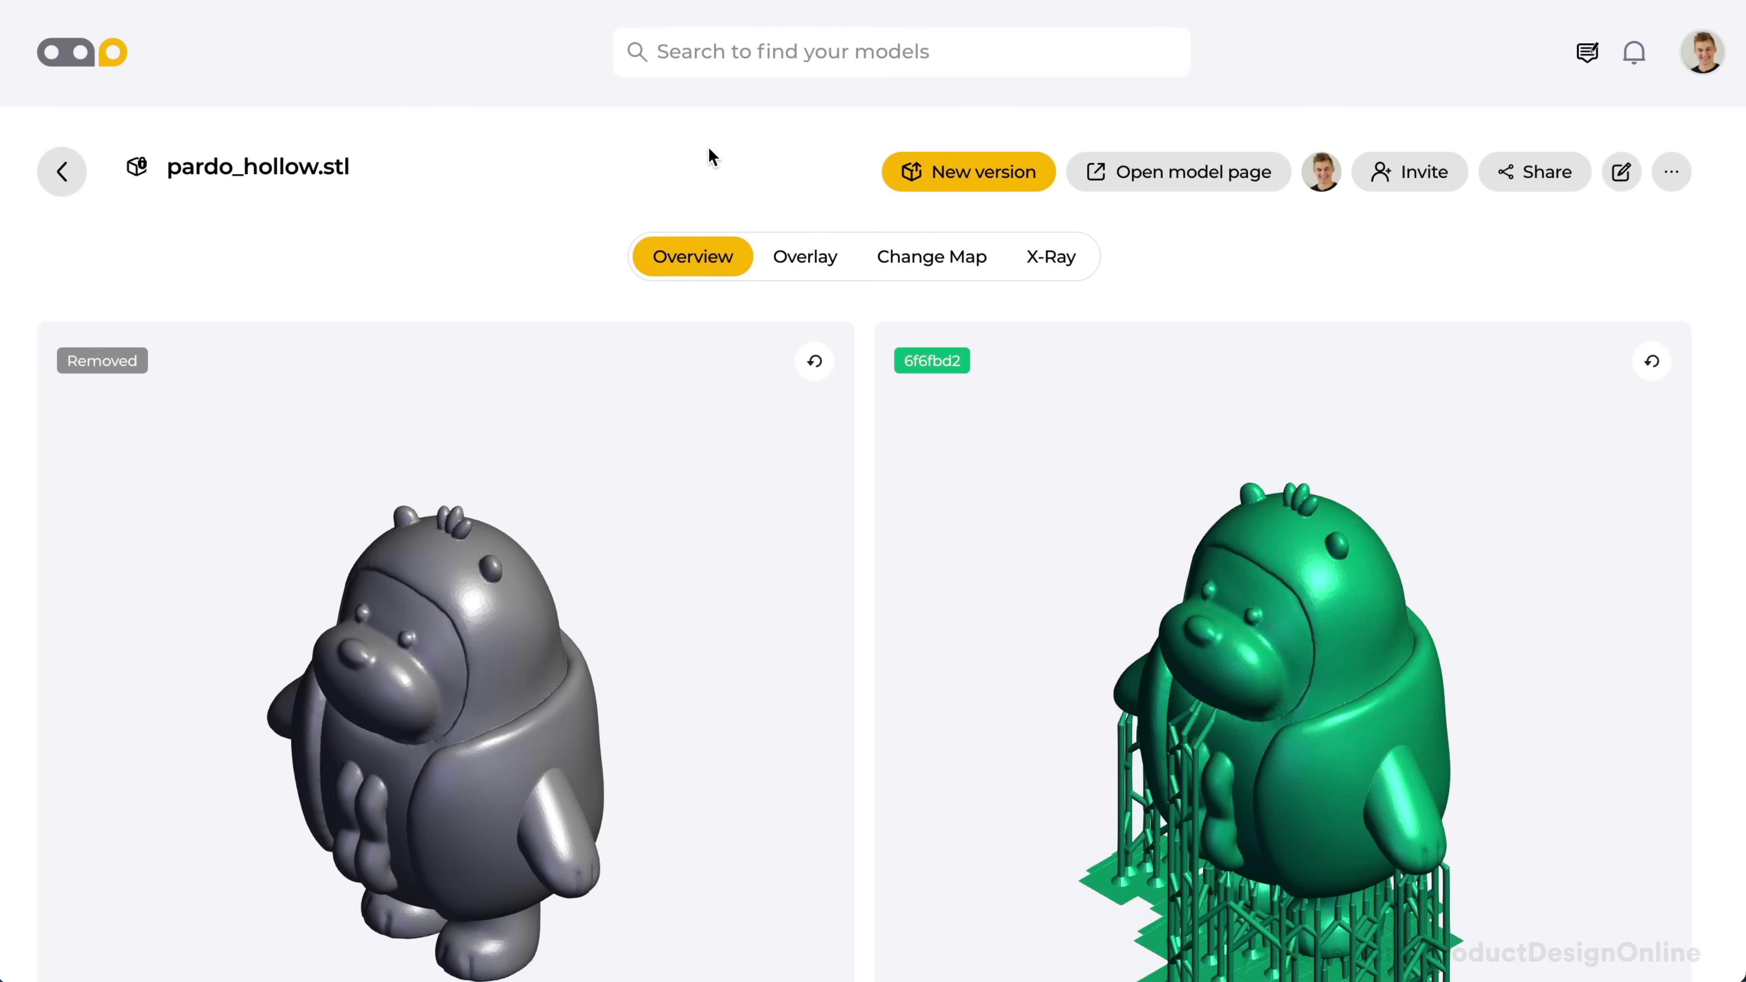
scroll(709, 150, down, 1)
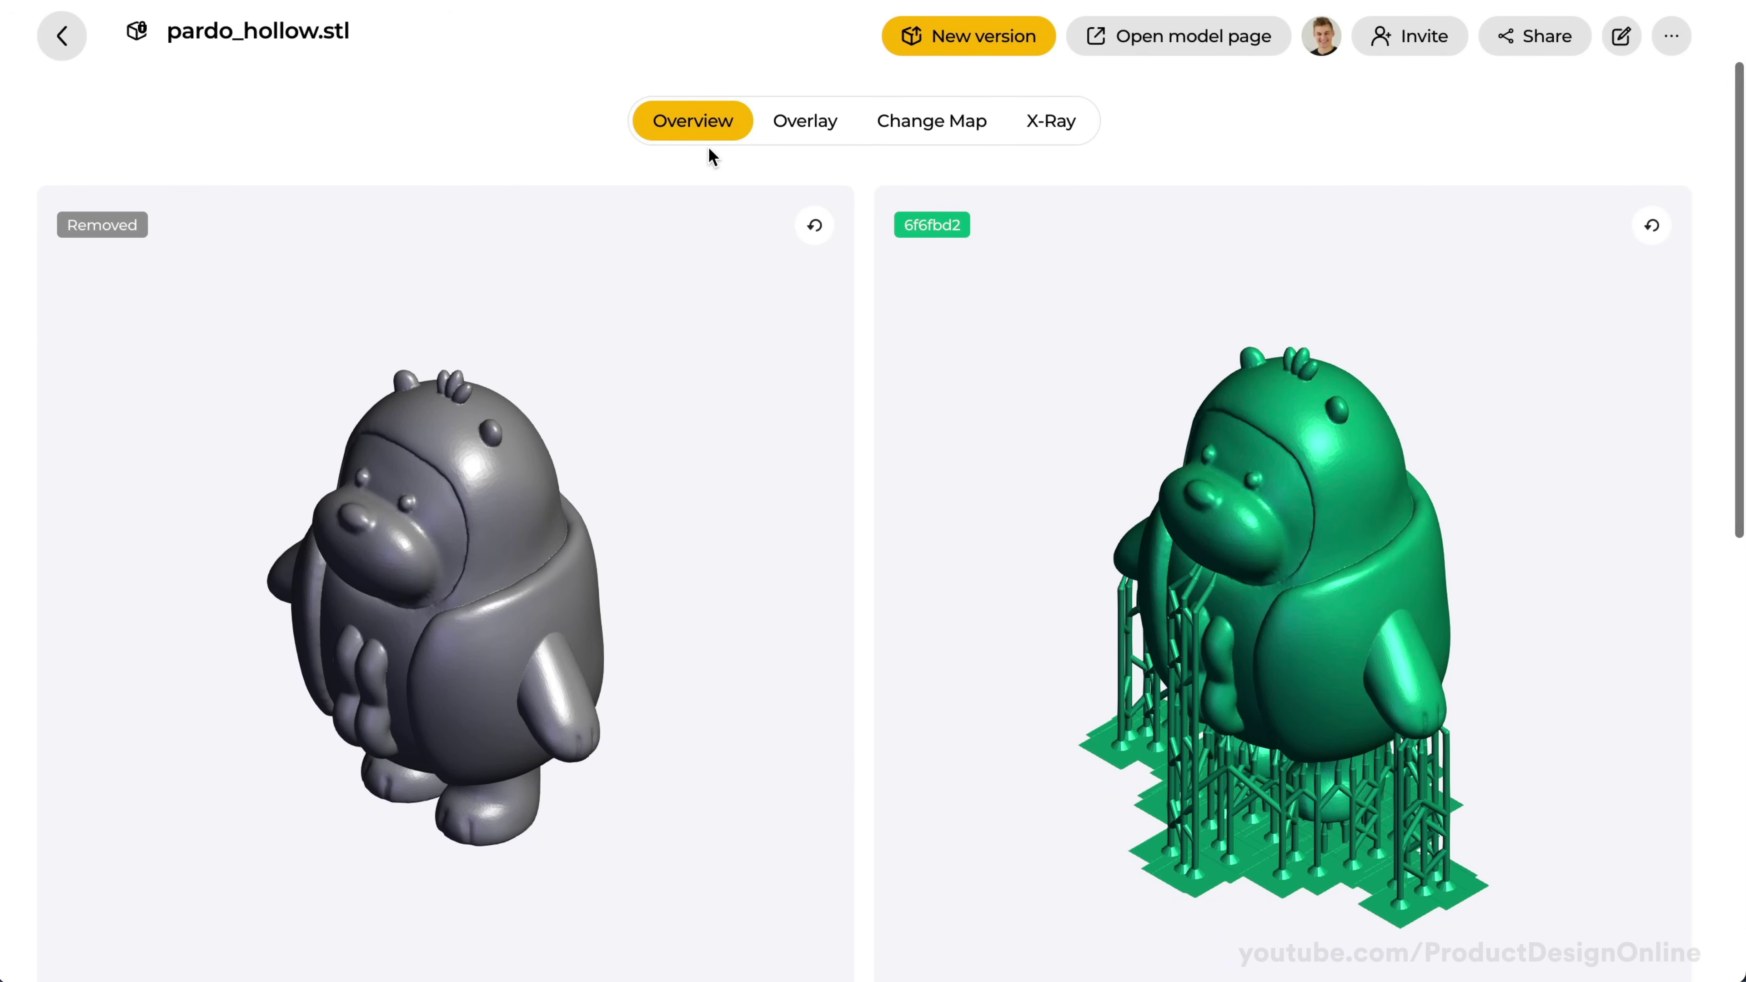
scroll(619, 62, down, 1)
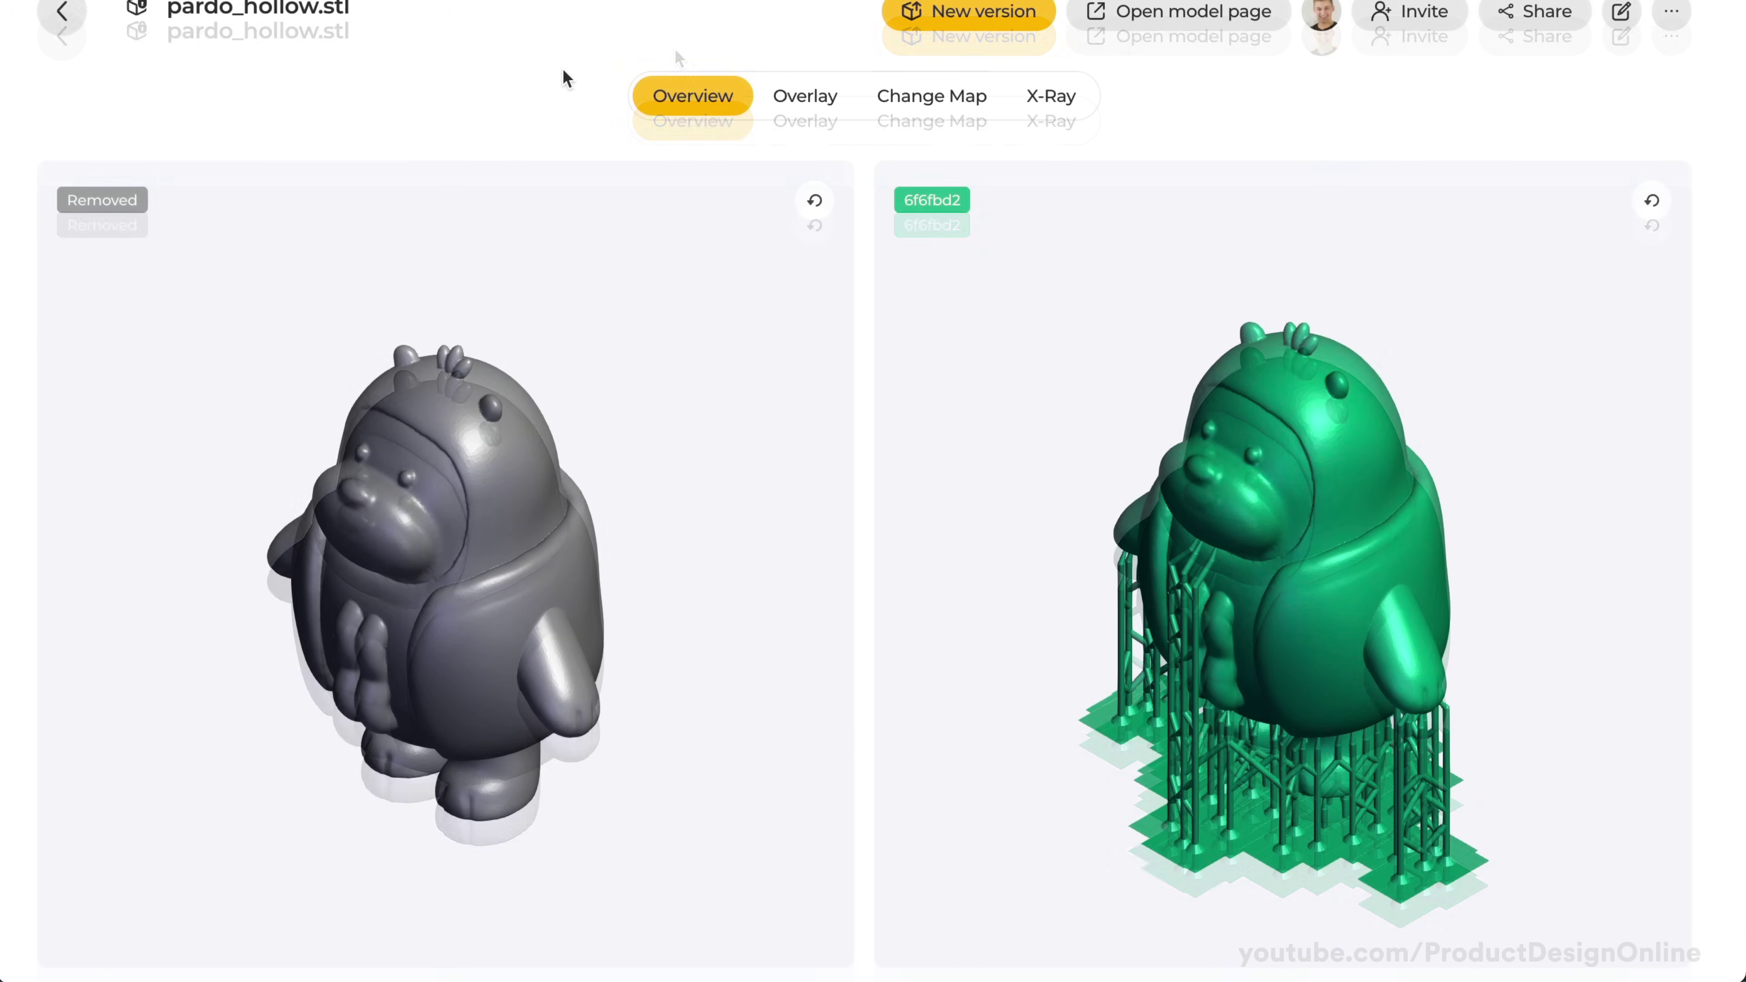
click(793, 98)
scroll(497, 96, down, 1)
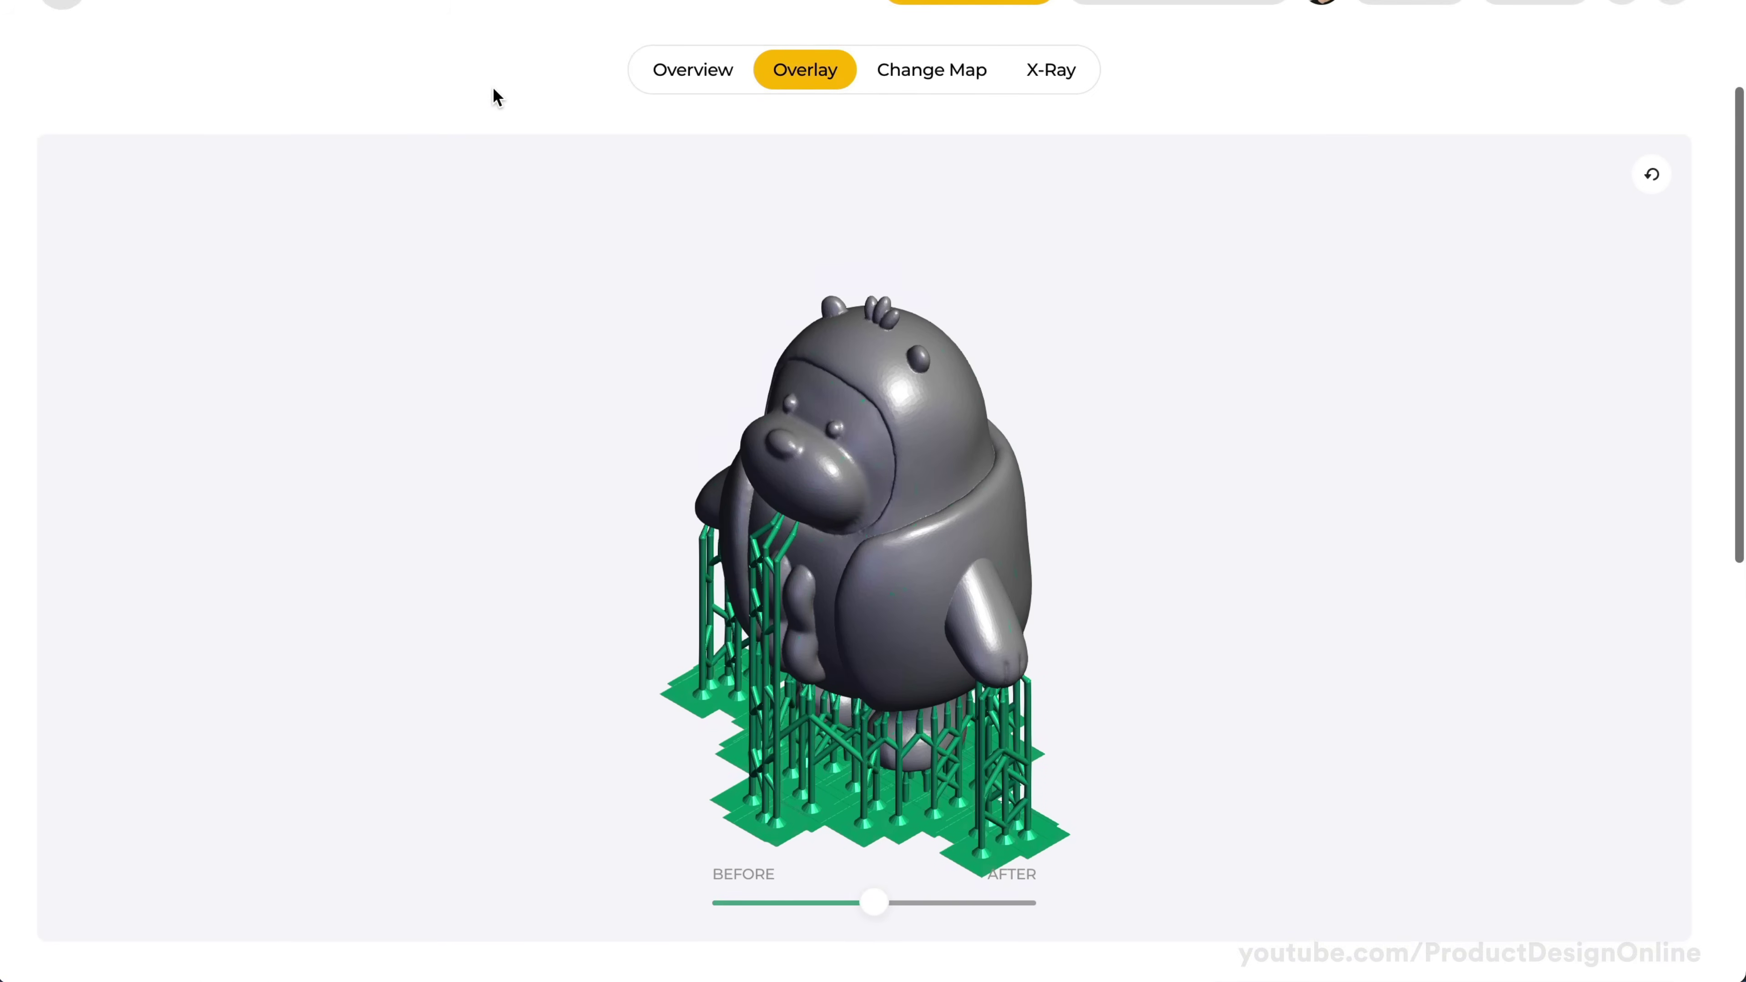
drag(874, 897, 1032, 904)
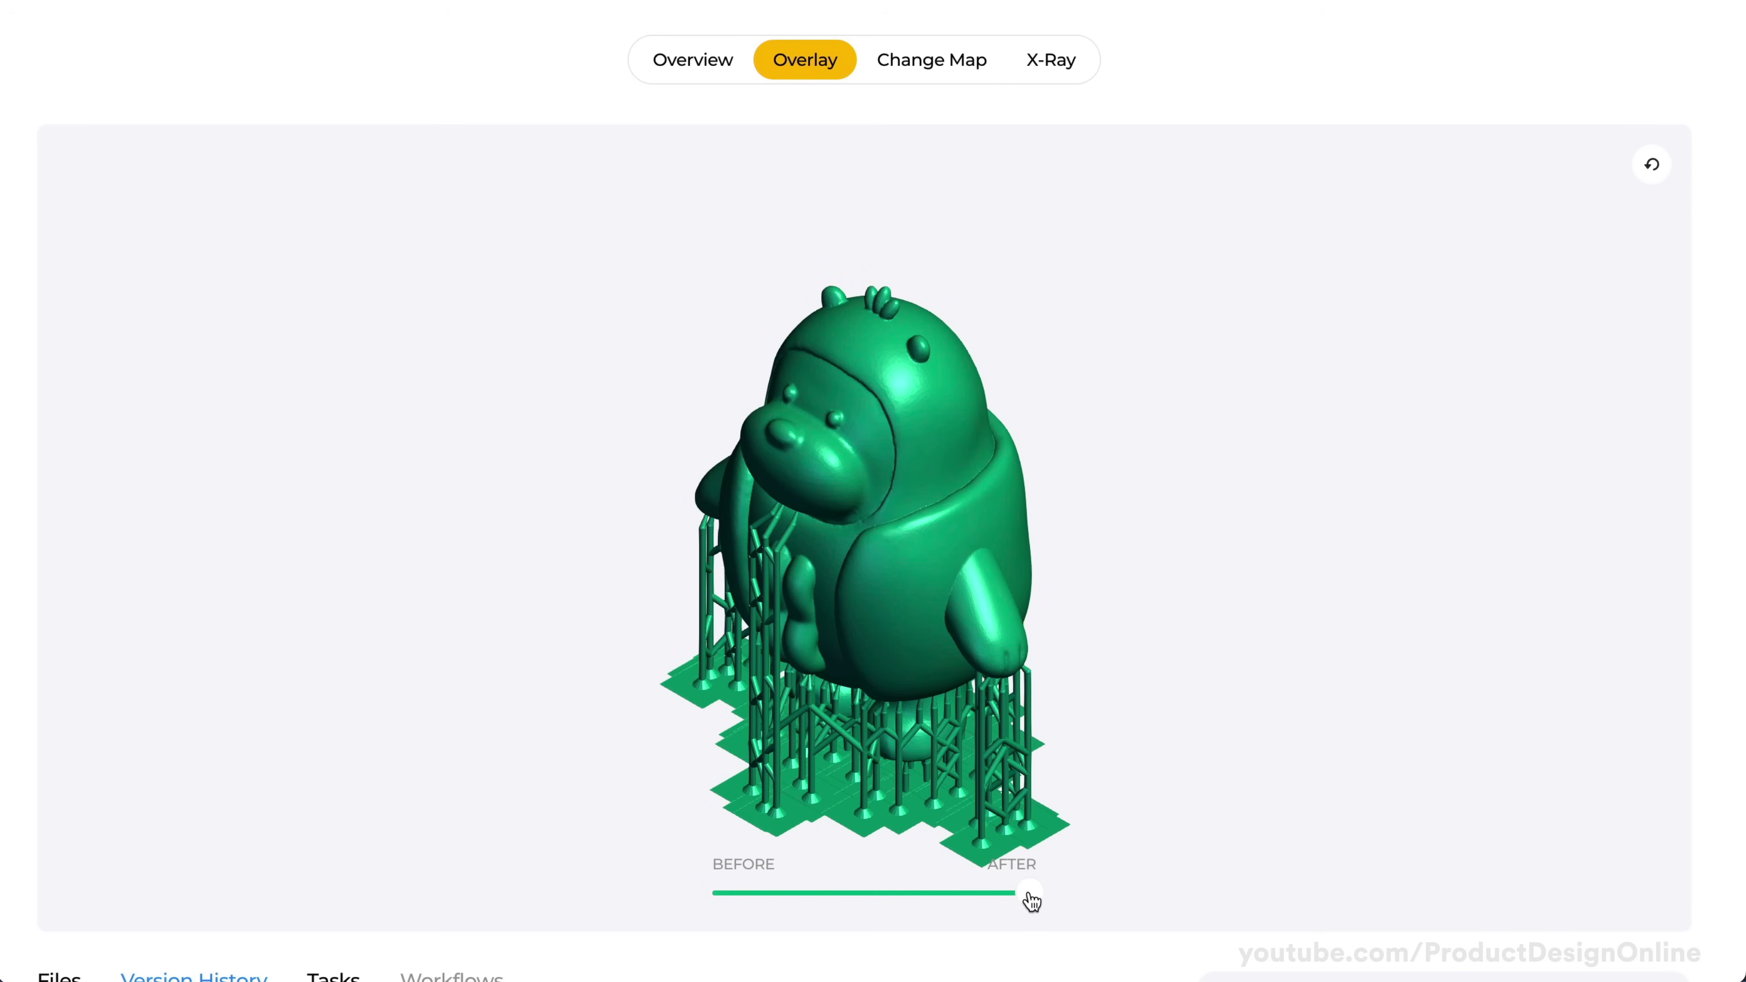
Inspect the version differences in X-Ray, toggling the display of added, removed and updated parts.
click(1050, 65)
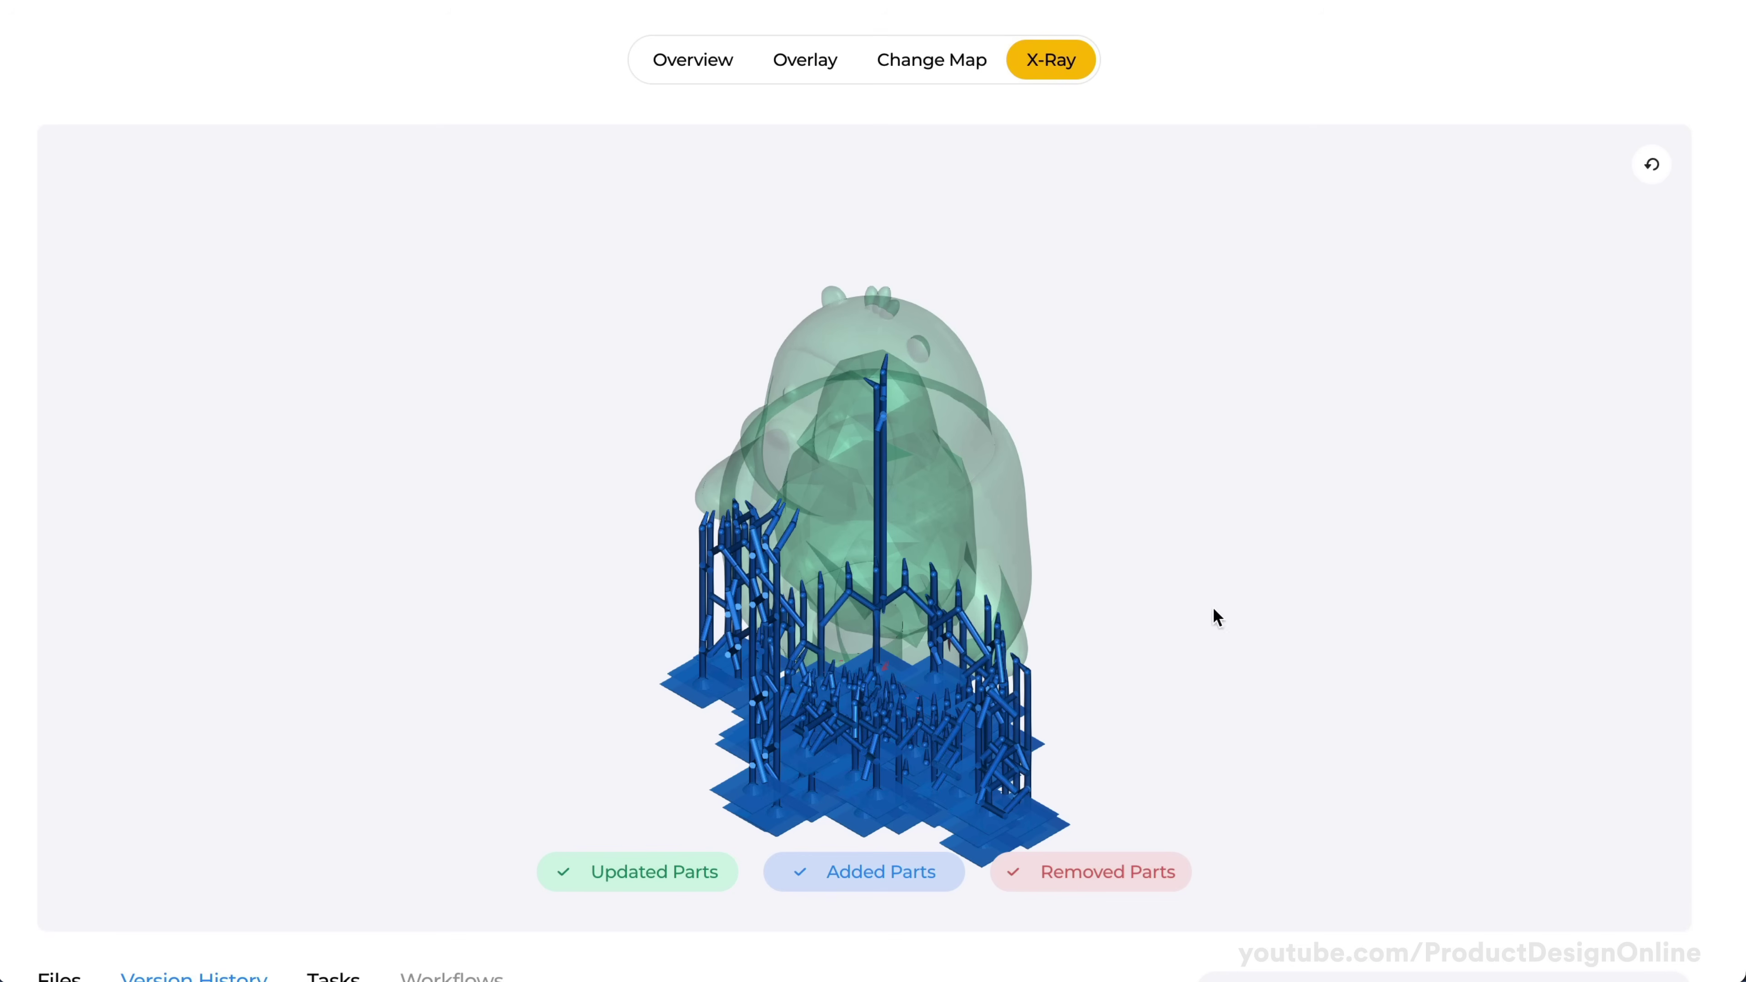
click(858, 875)
click(858, 875)
click(858, 875)
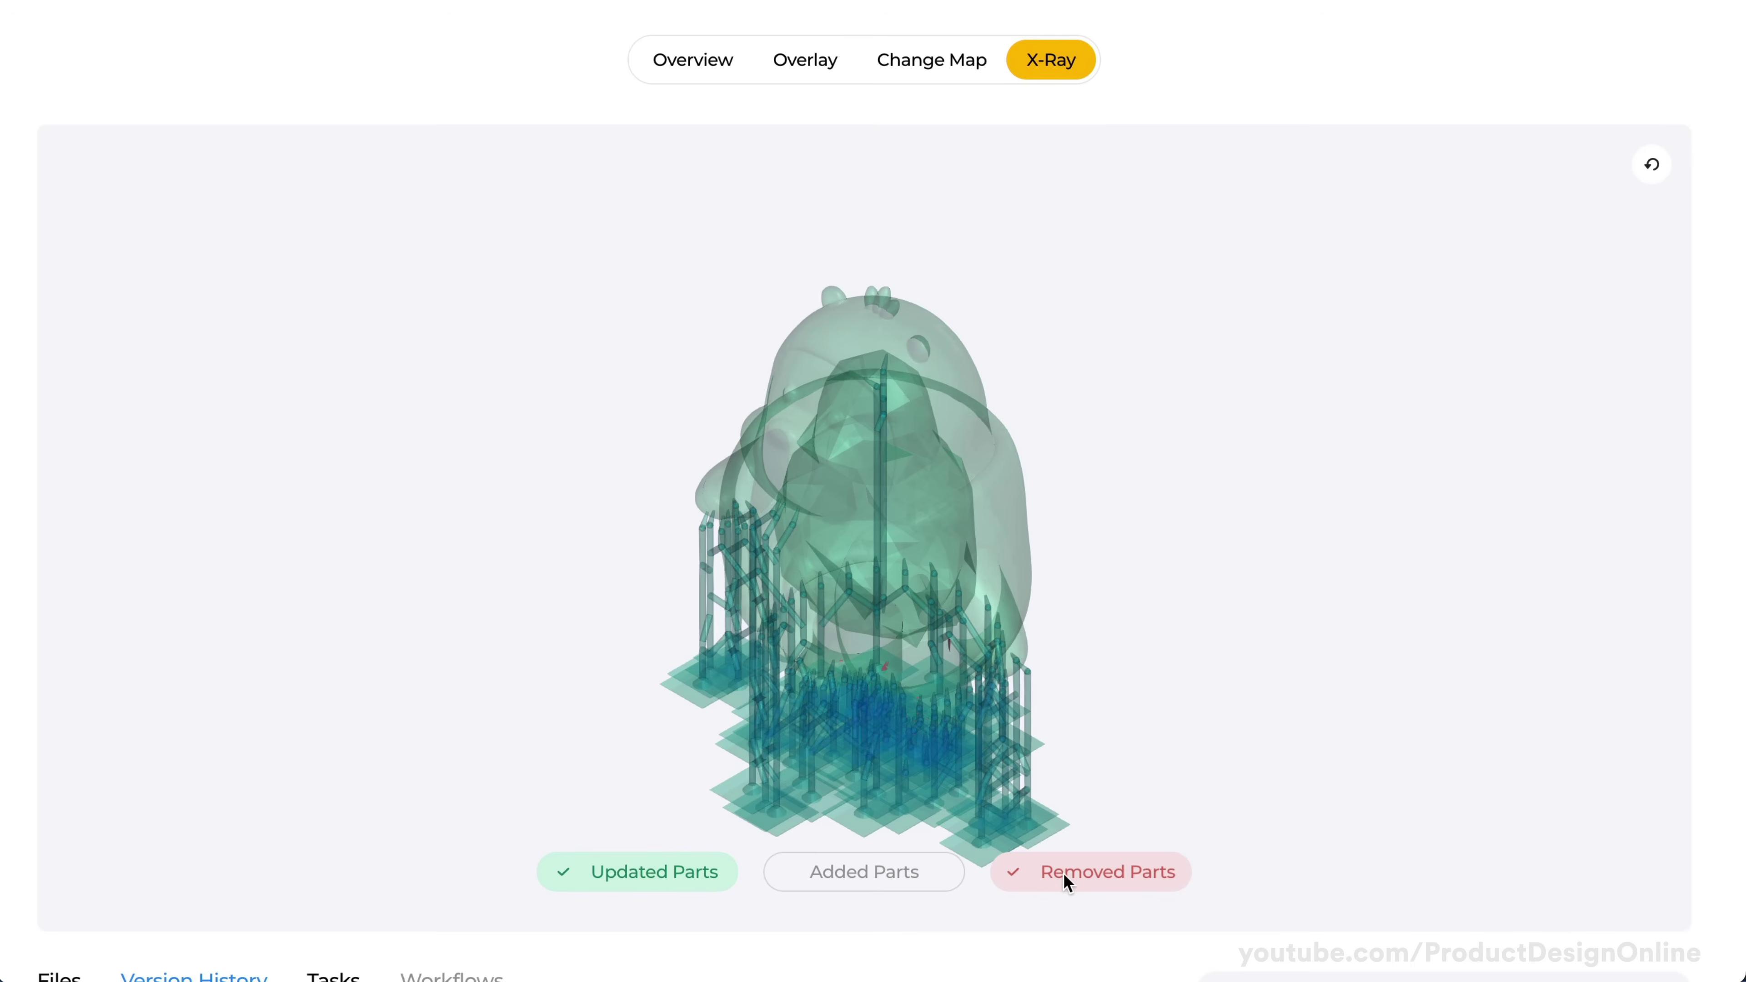
click(1062, 875)
click(1063, 875)
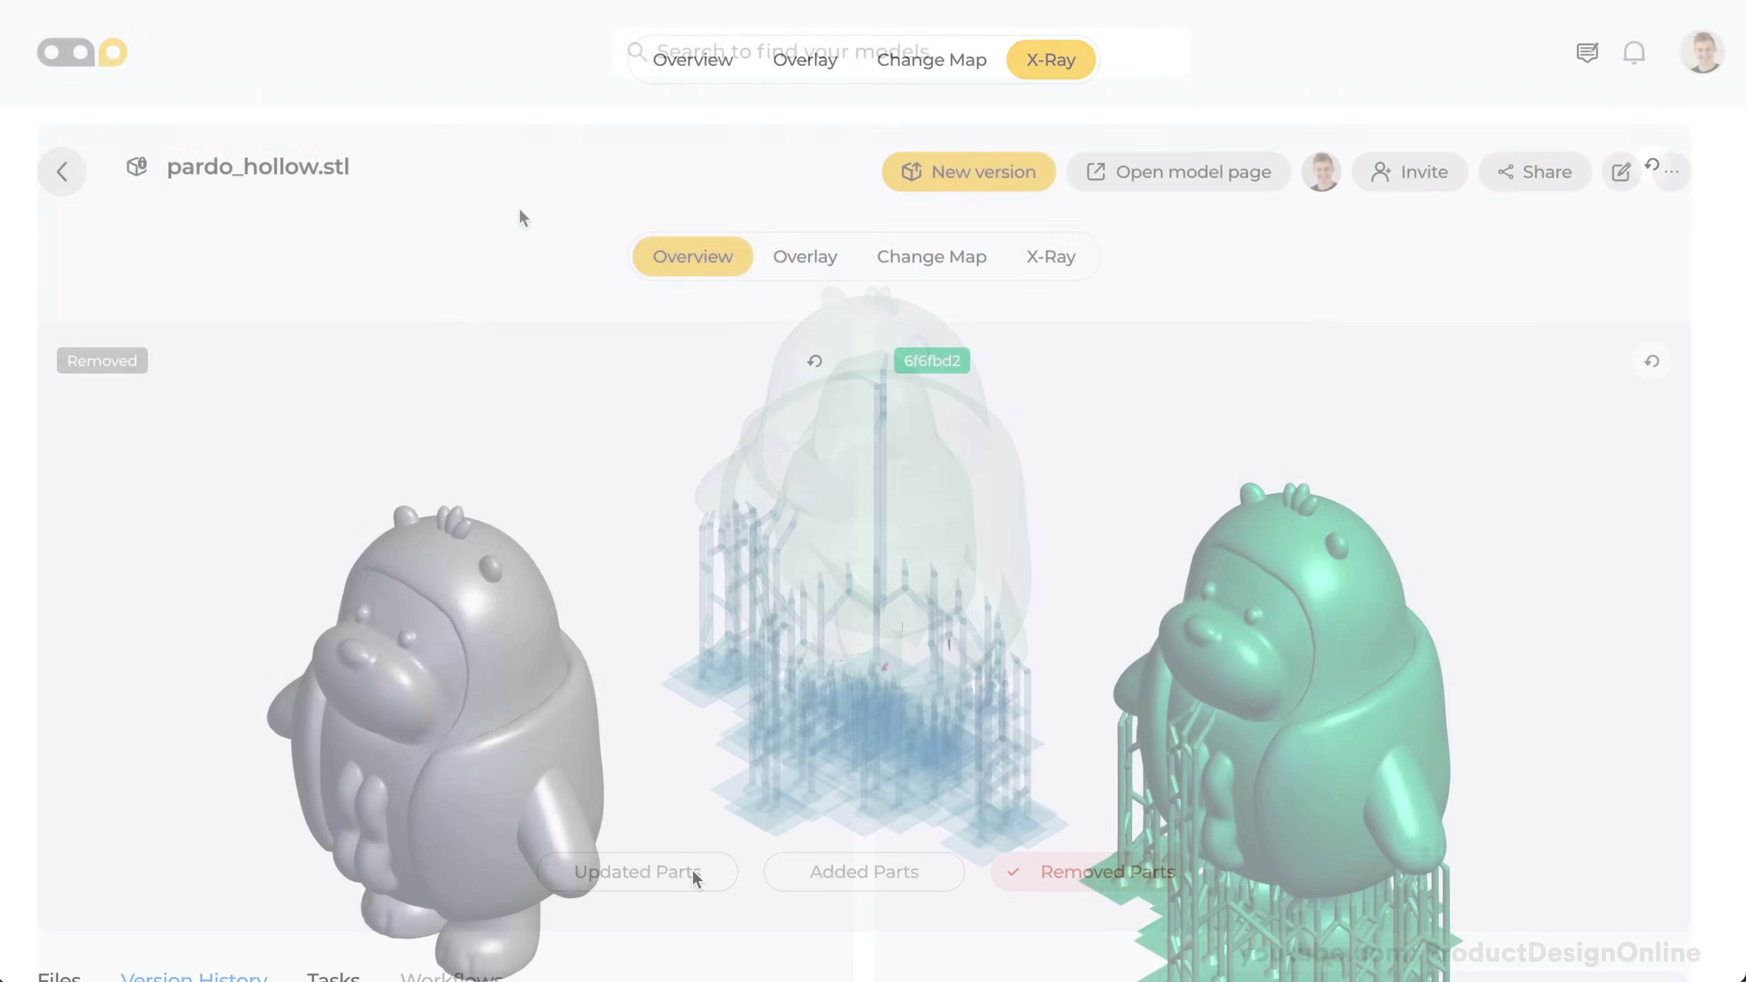
View the difference from the previous version for the "Added supports for Resin printer" entry in the version history.
scroll(519, 207, down, 5)
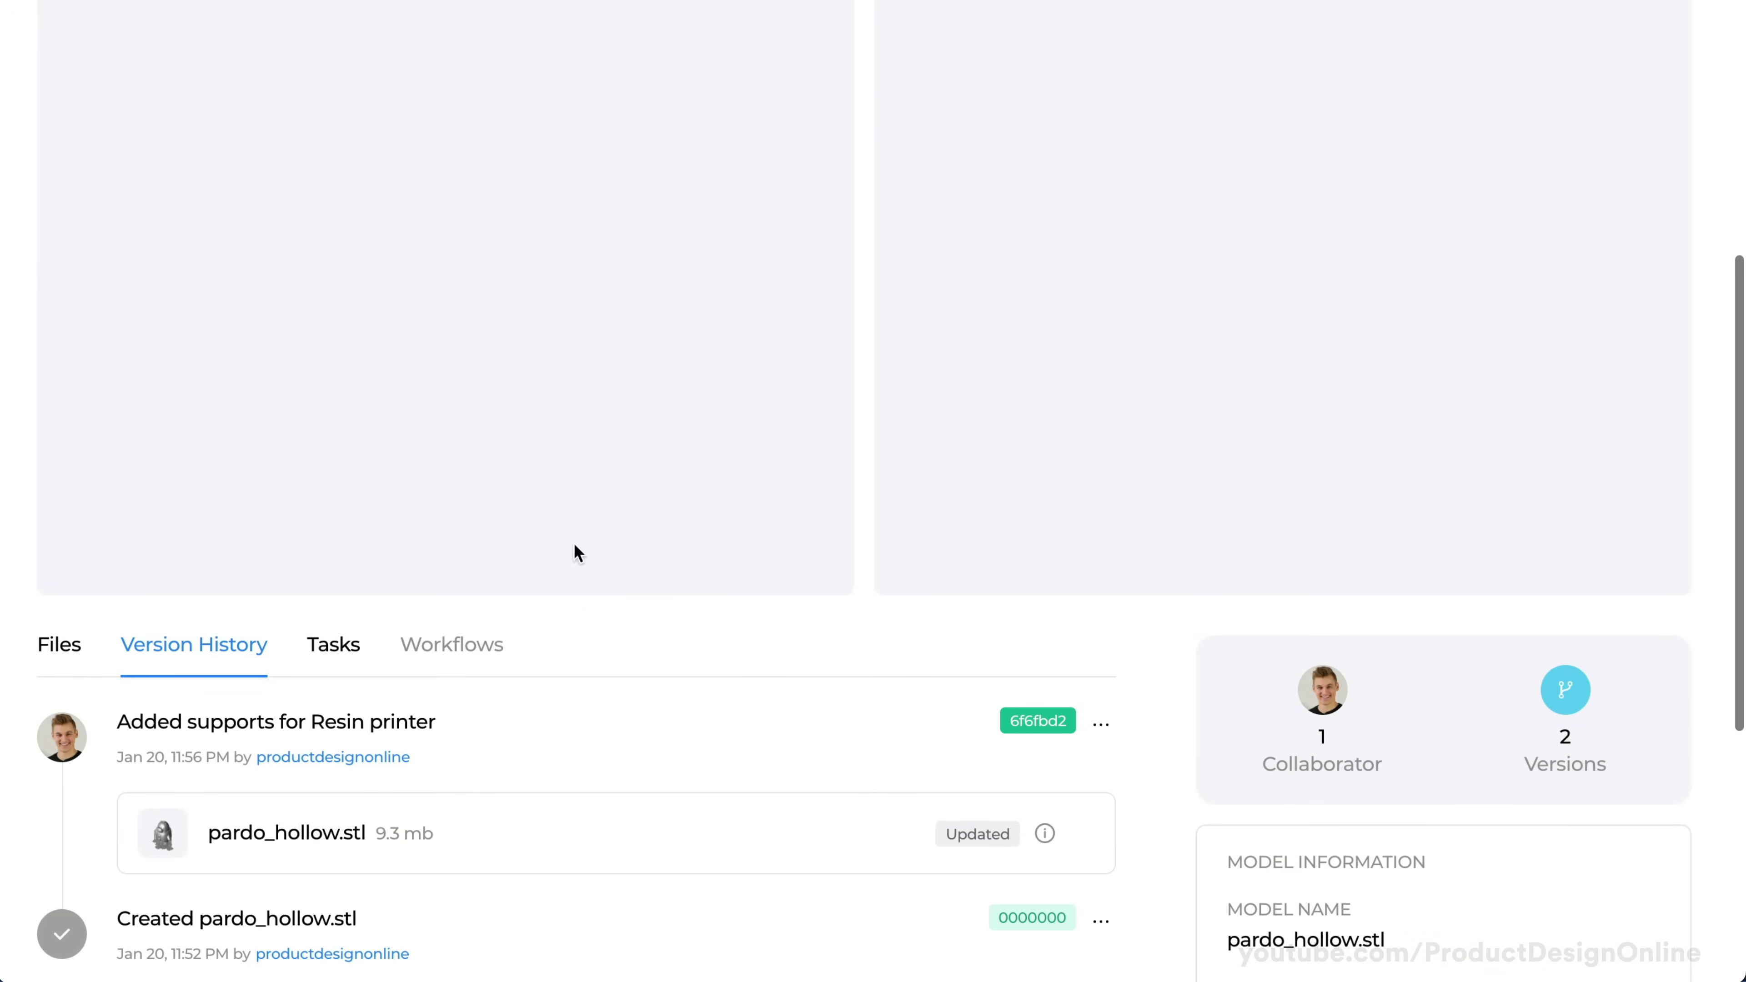
scroll(584, 613, down, 5)
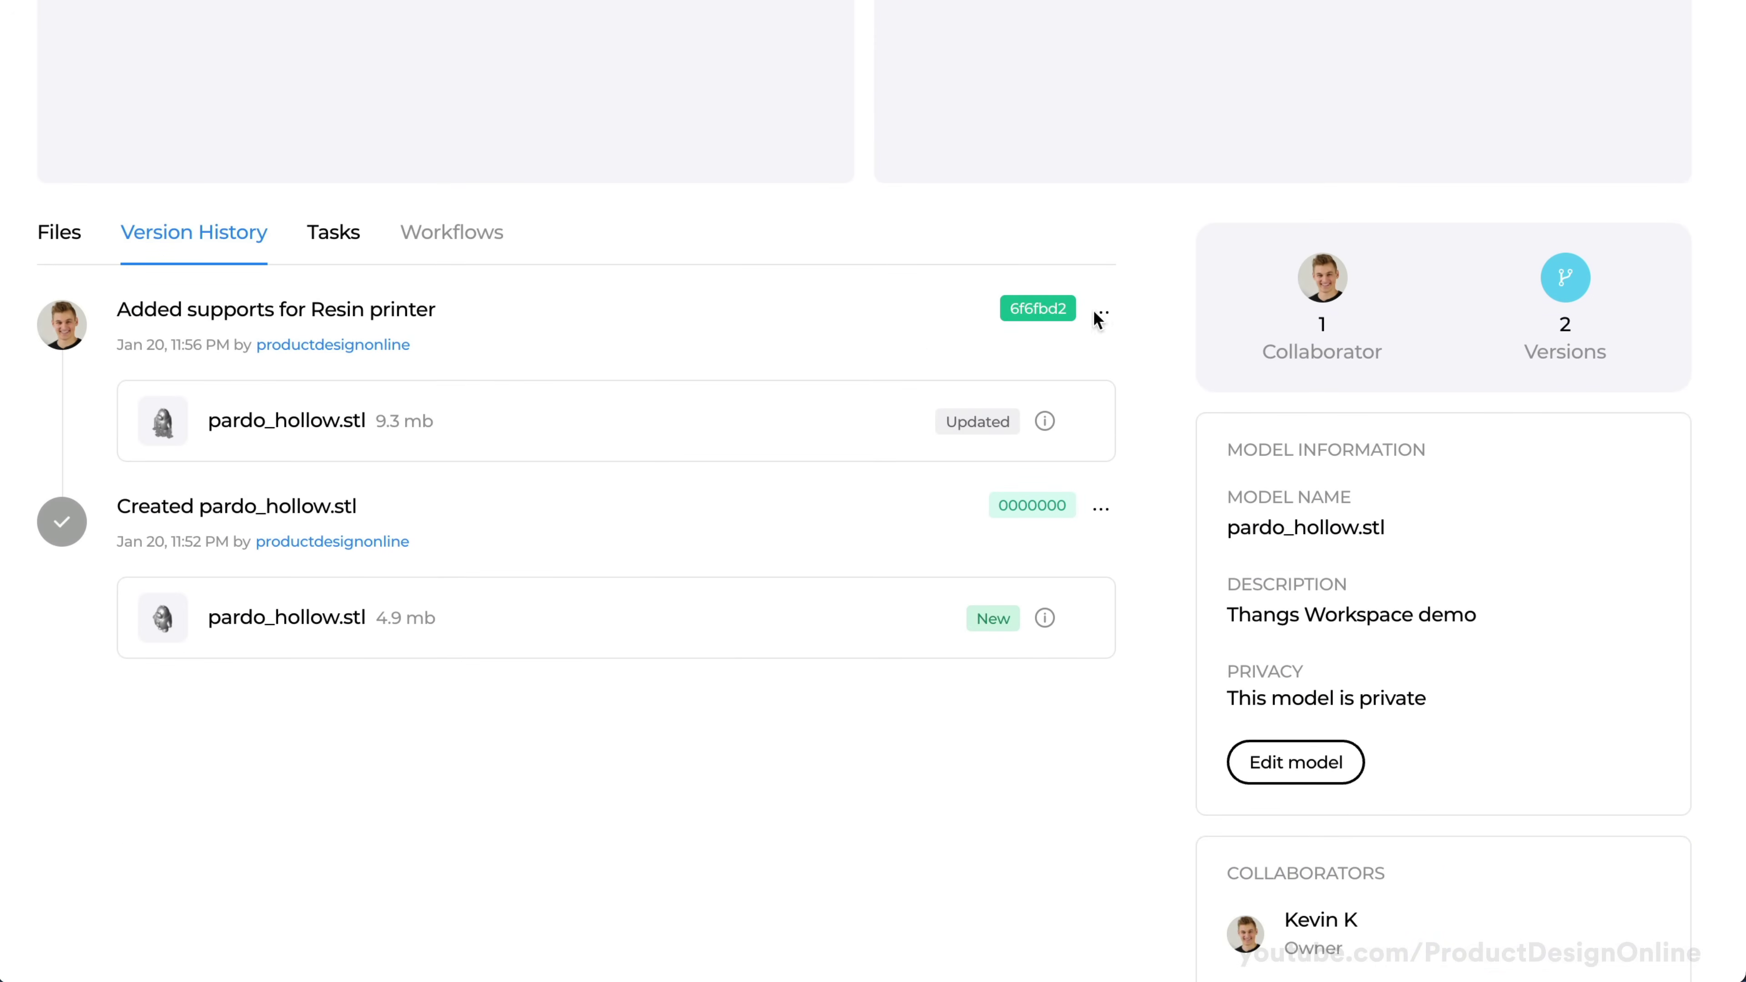
click(1101, 313)
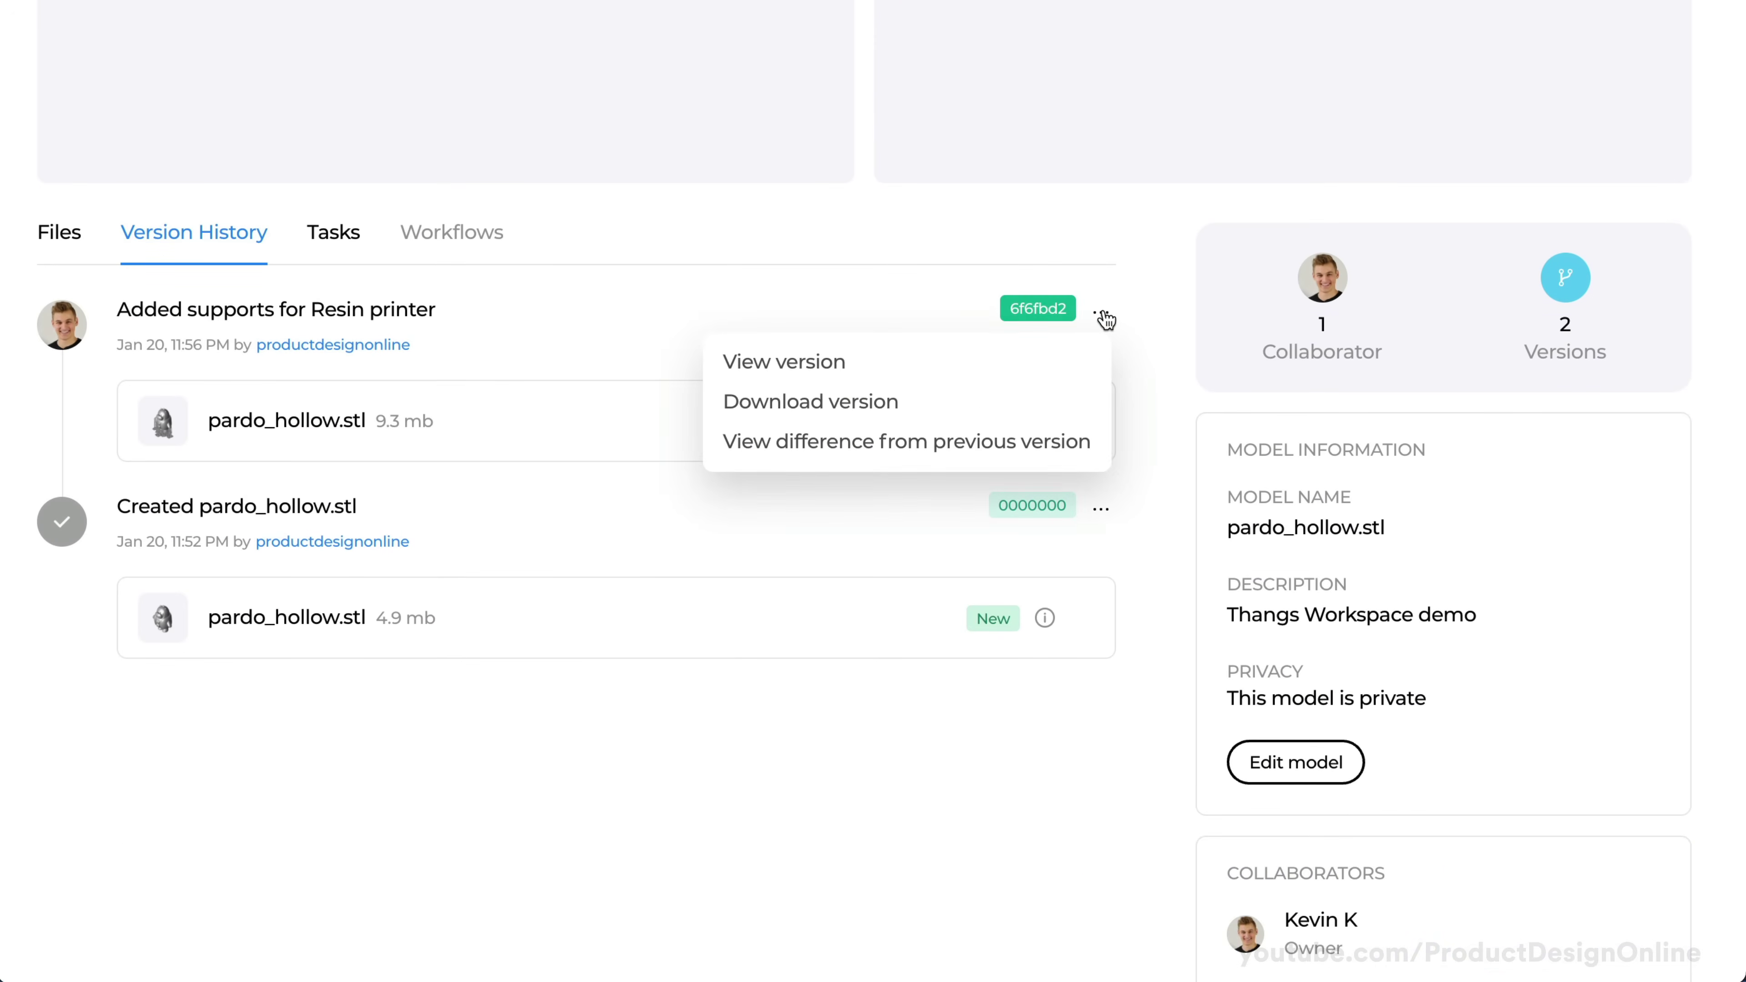
click(886, 454)
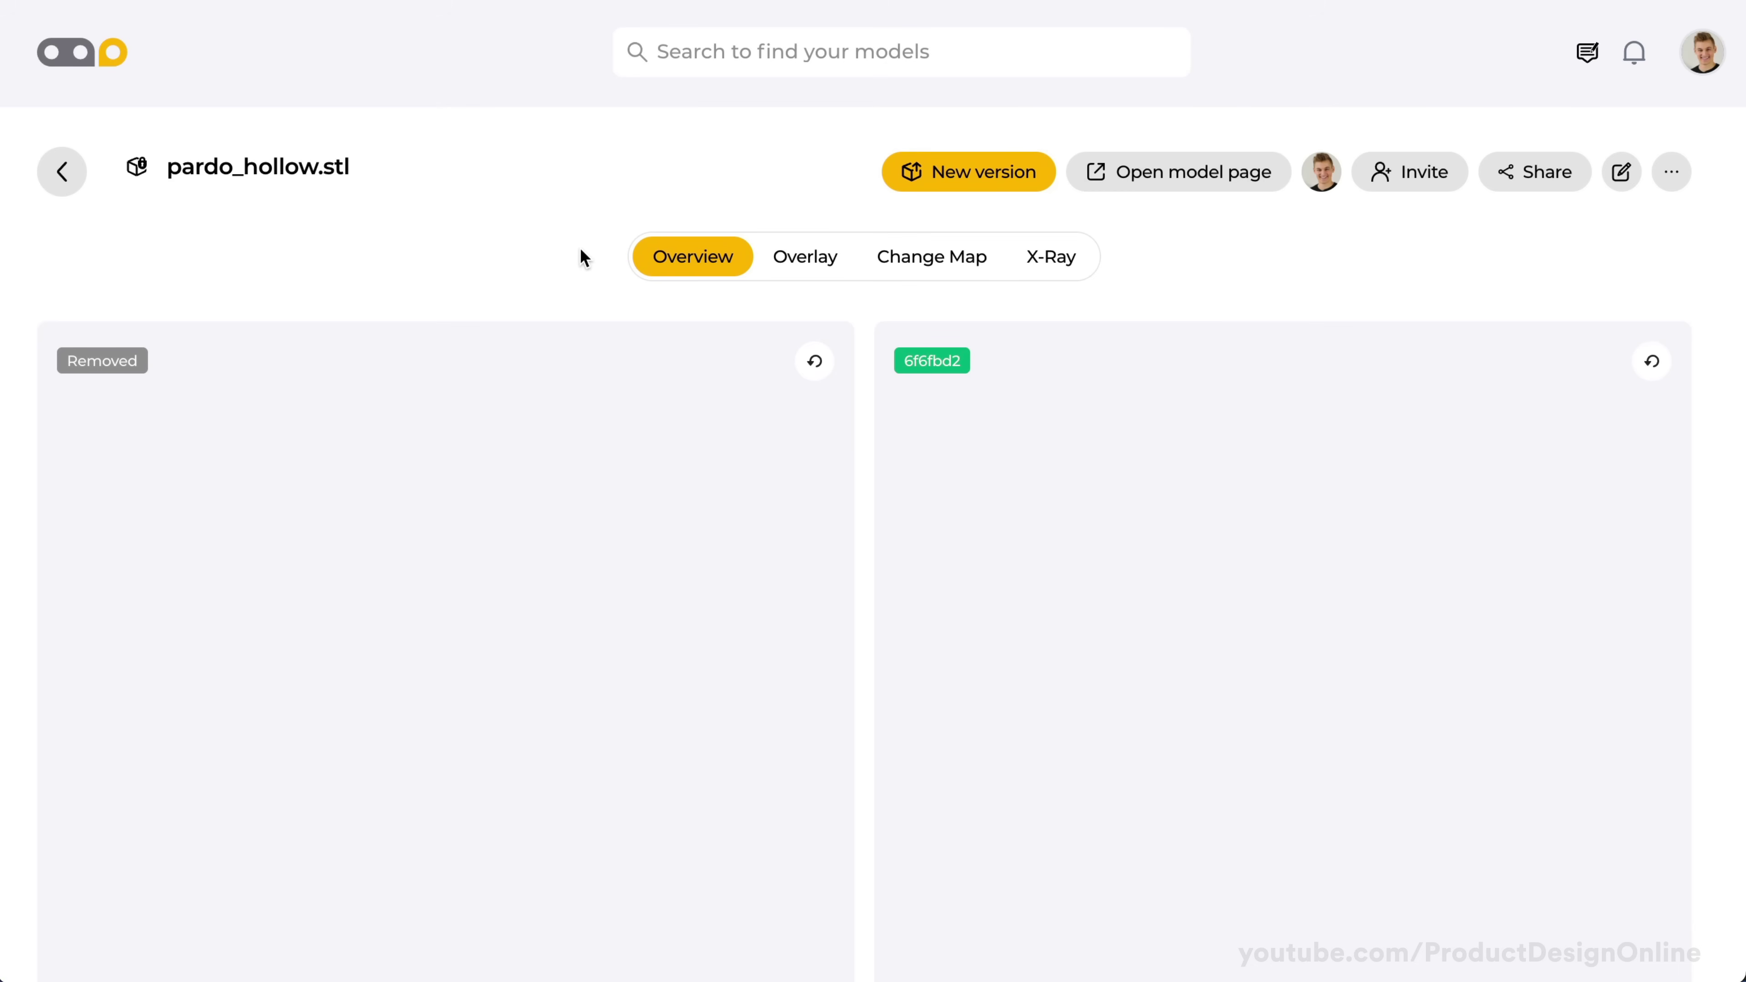
Check the model's privacy information and look at its editing form with the name, folder and permission settings.
scroll(581, 250, down, 8)
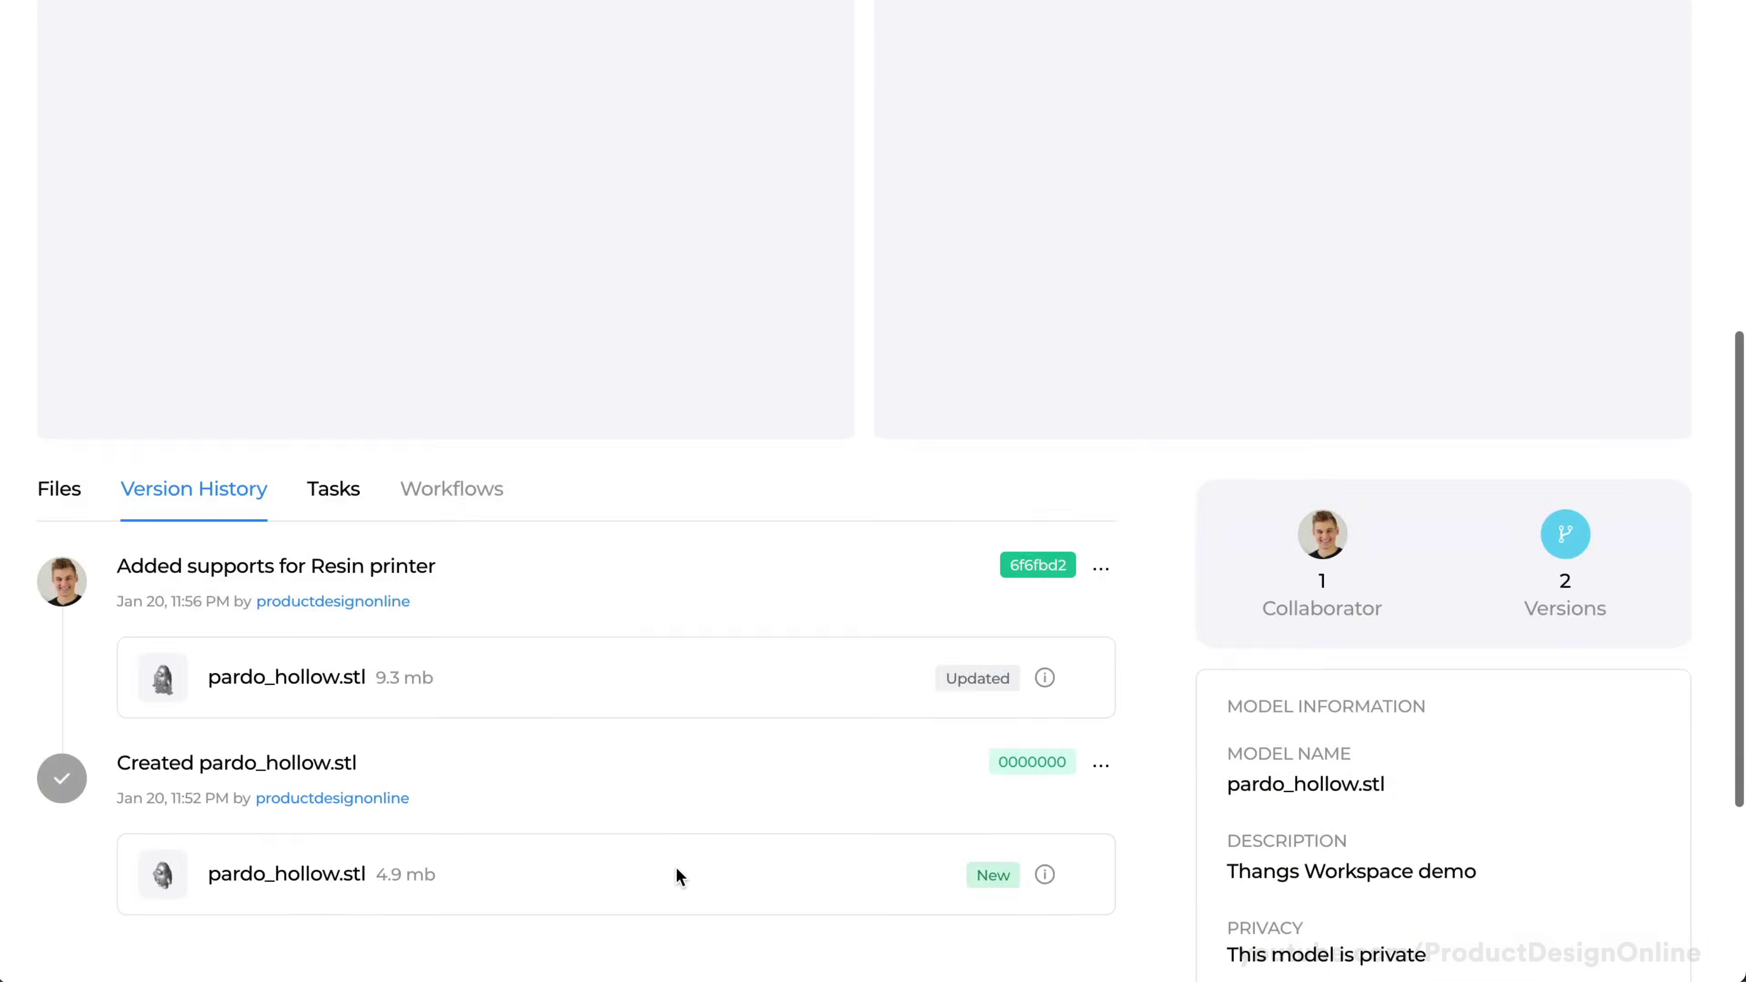
scroll(675, 867, down, 6)
drag(1227, 600, 1444, 607)
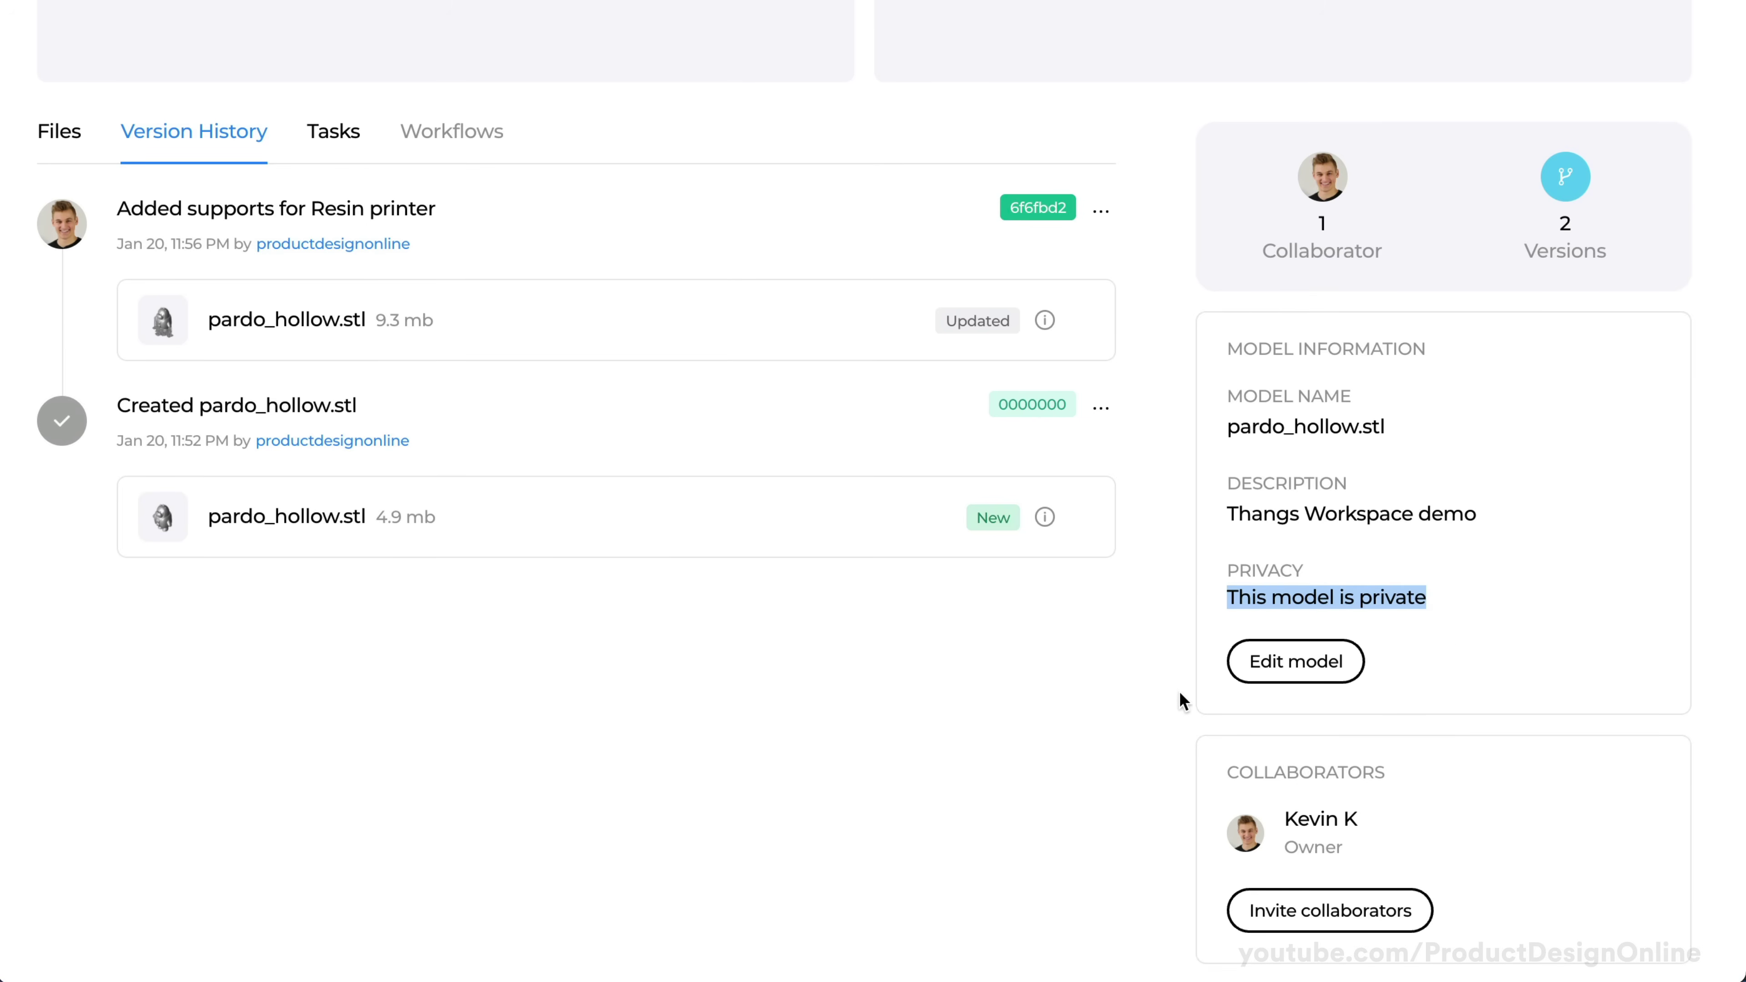
click(1288, 662)
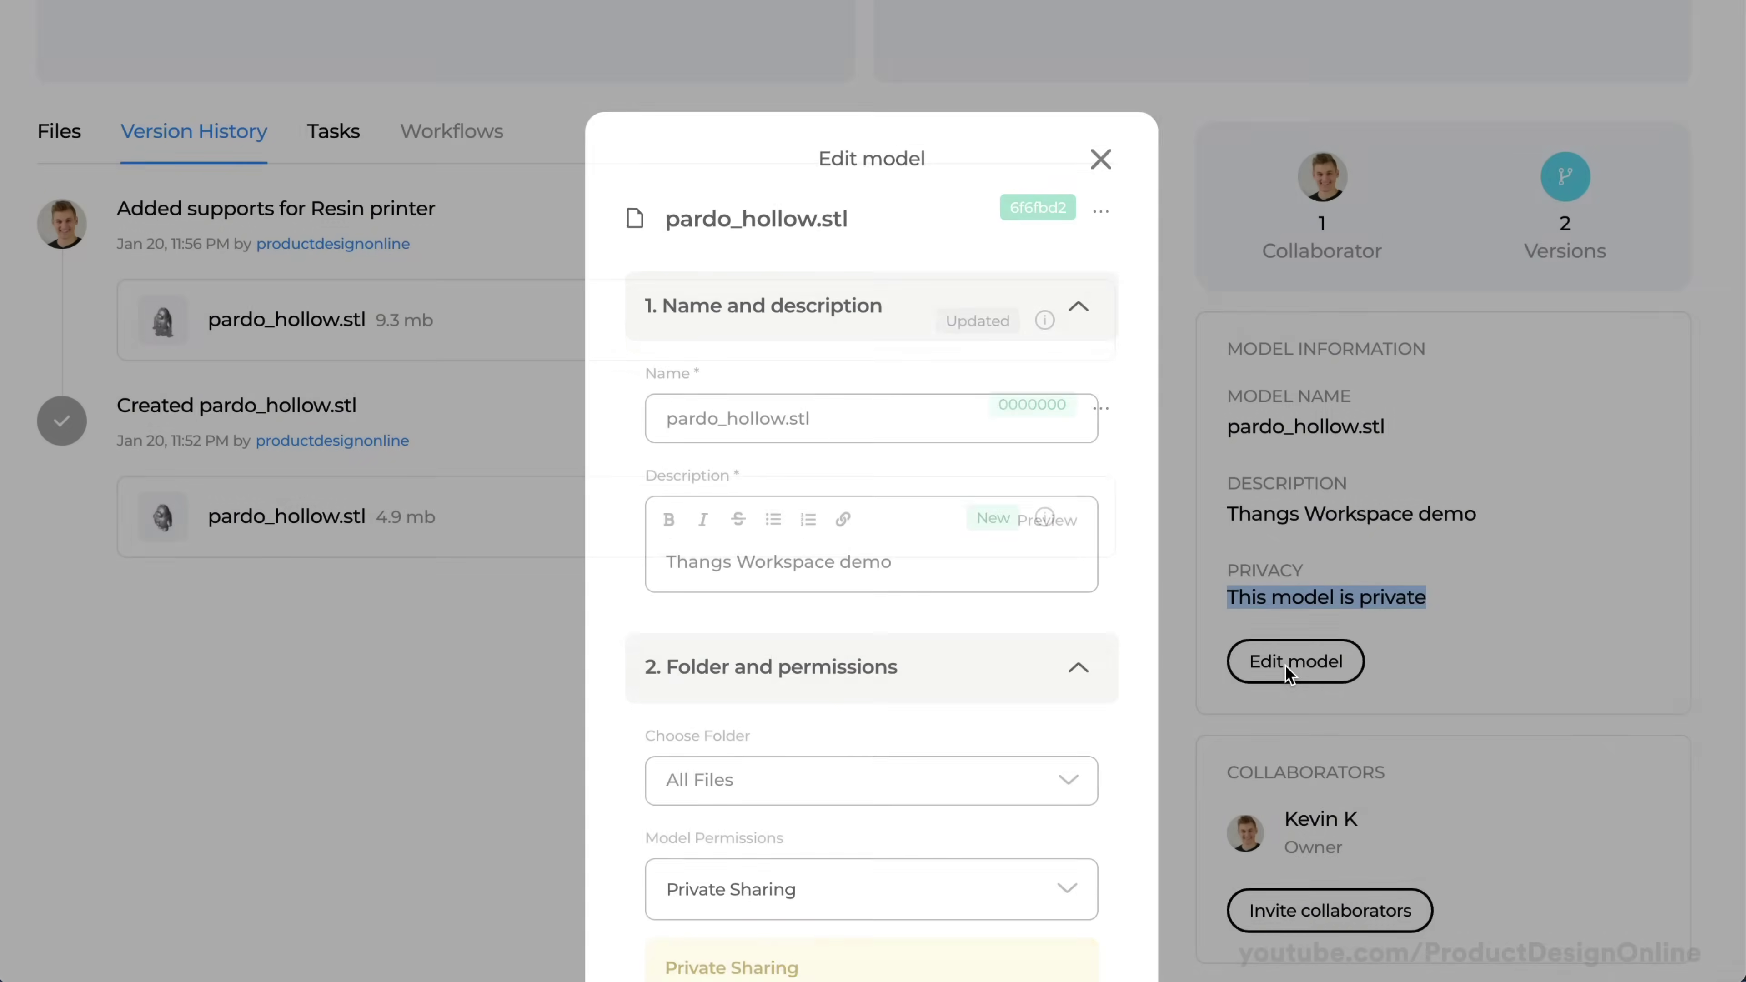
click(1188, 702)
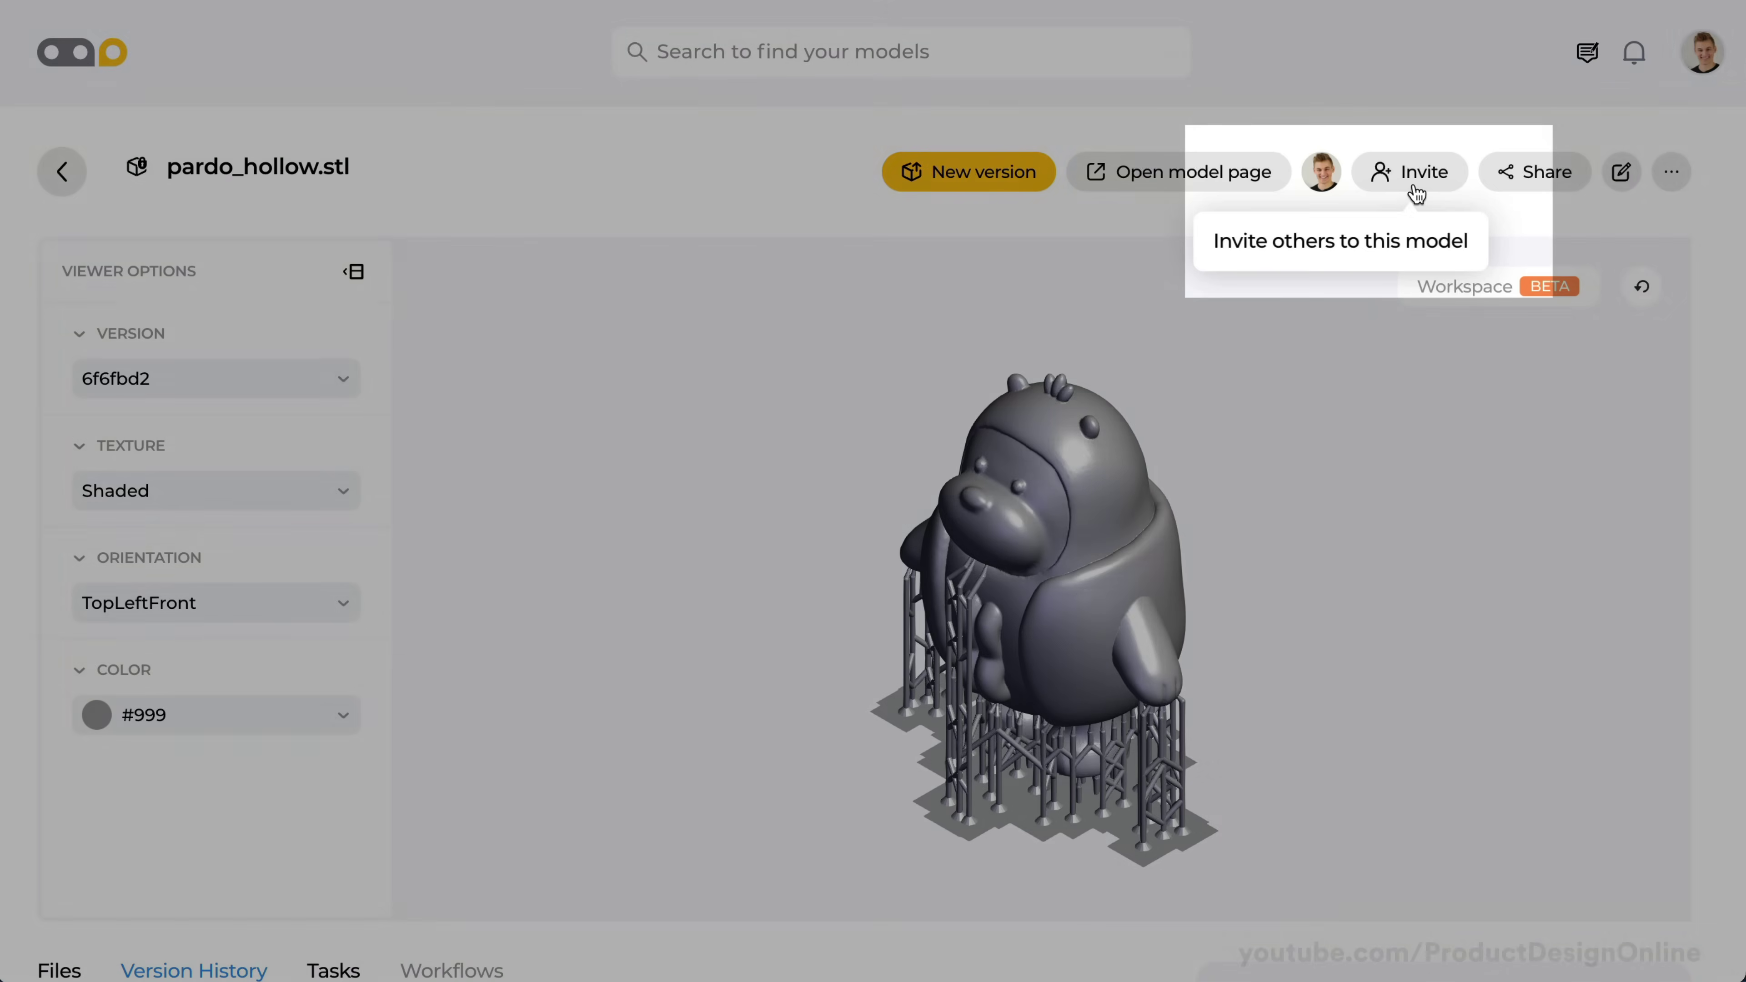
Look at the model's task list and the form for creating a new task, then close the form without saving.
scroll(706, 195, down, 10)
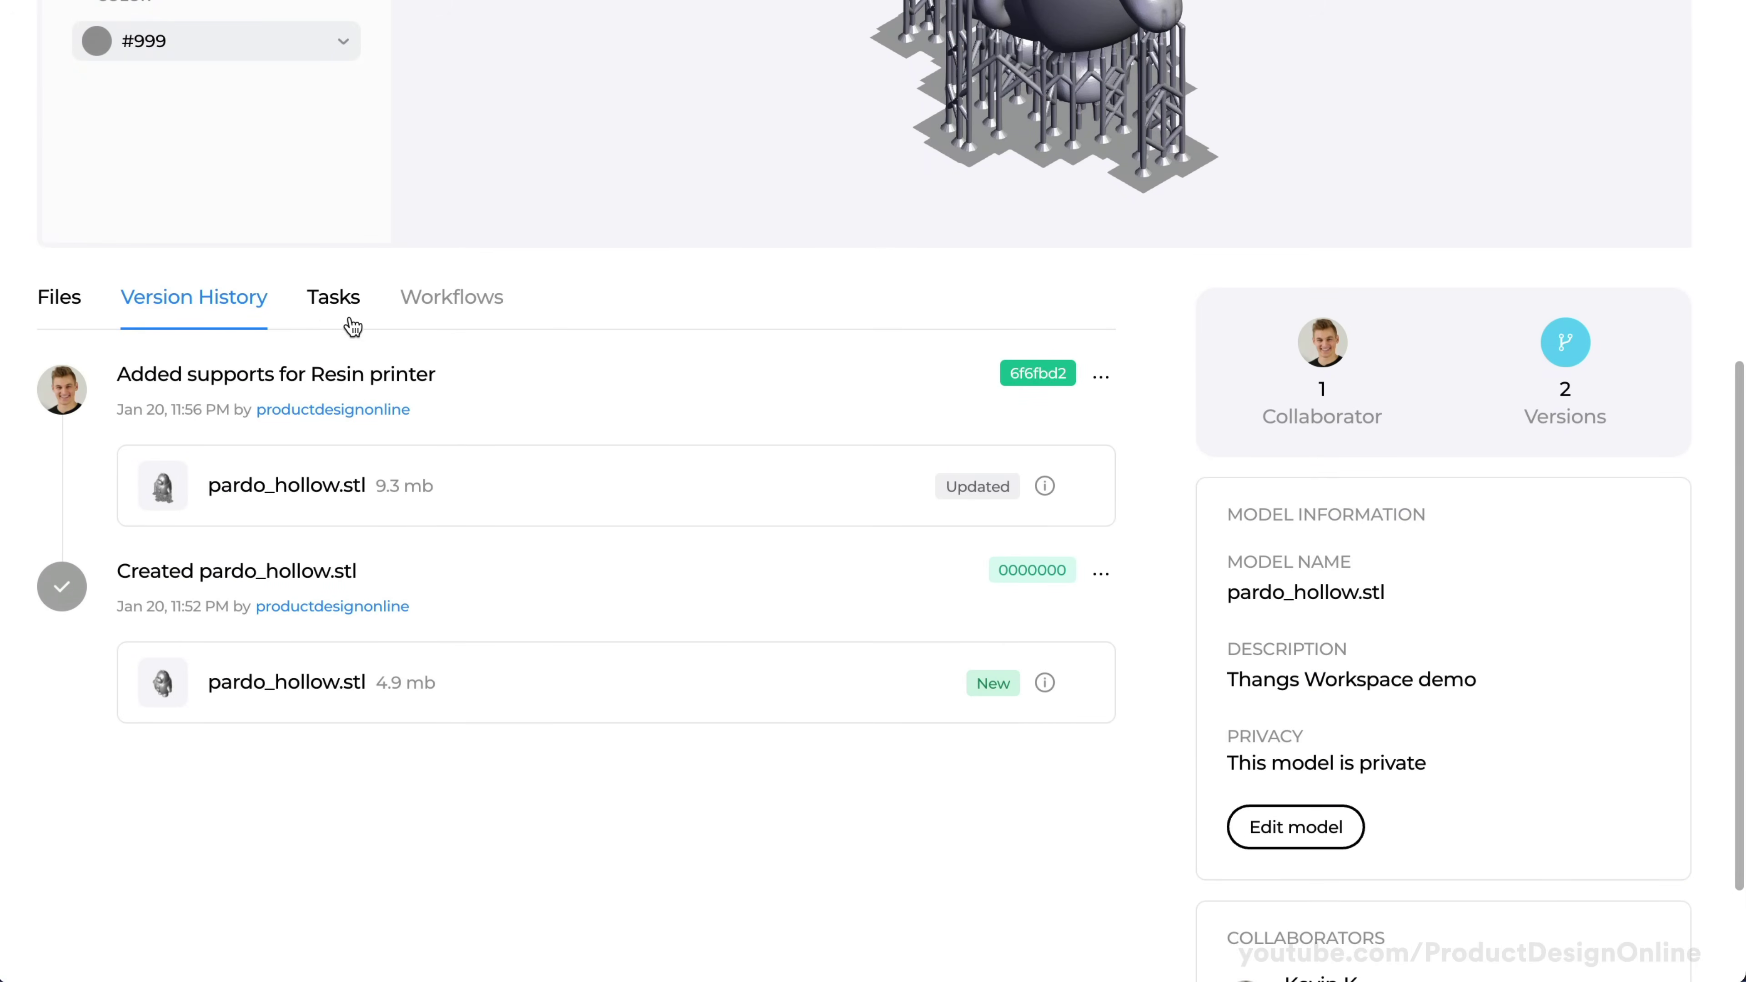
click(322, 308)
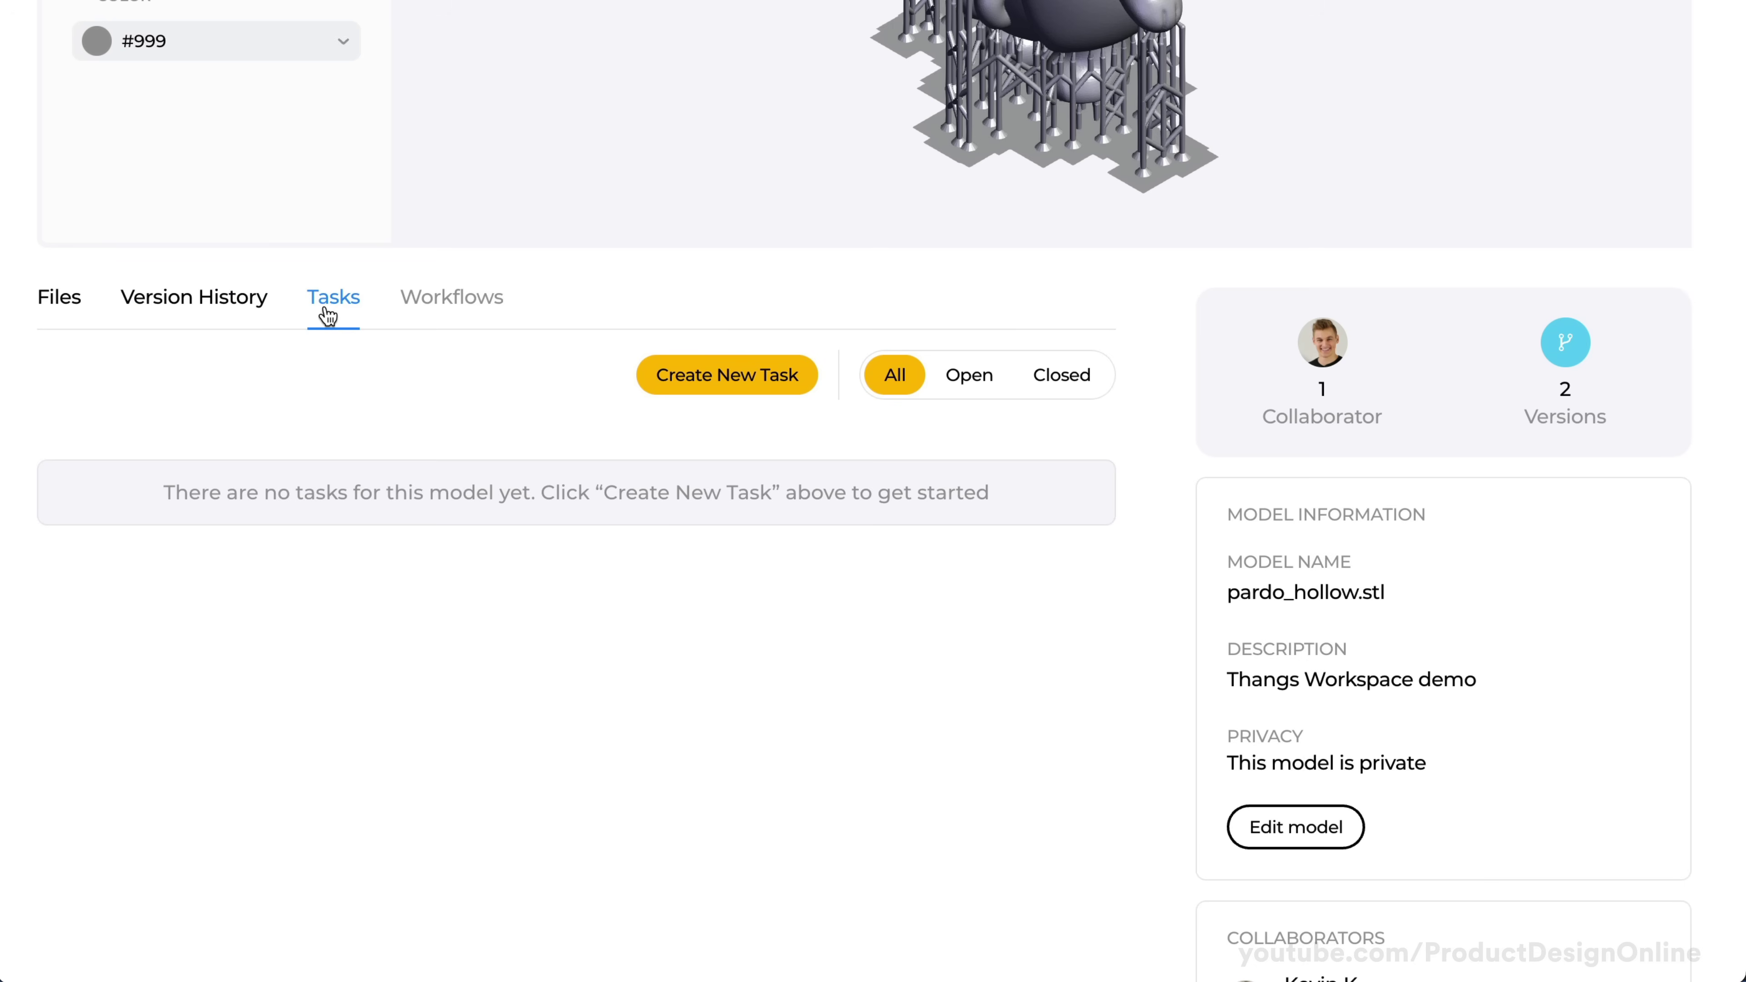
click(733, 387)
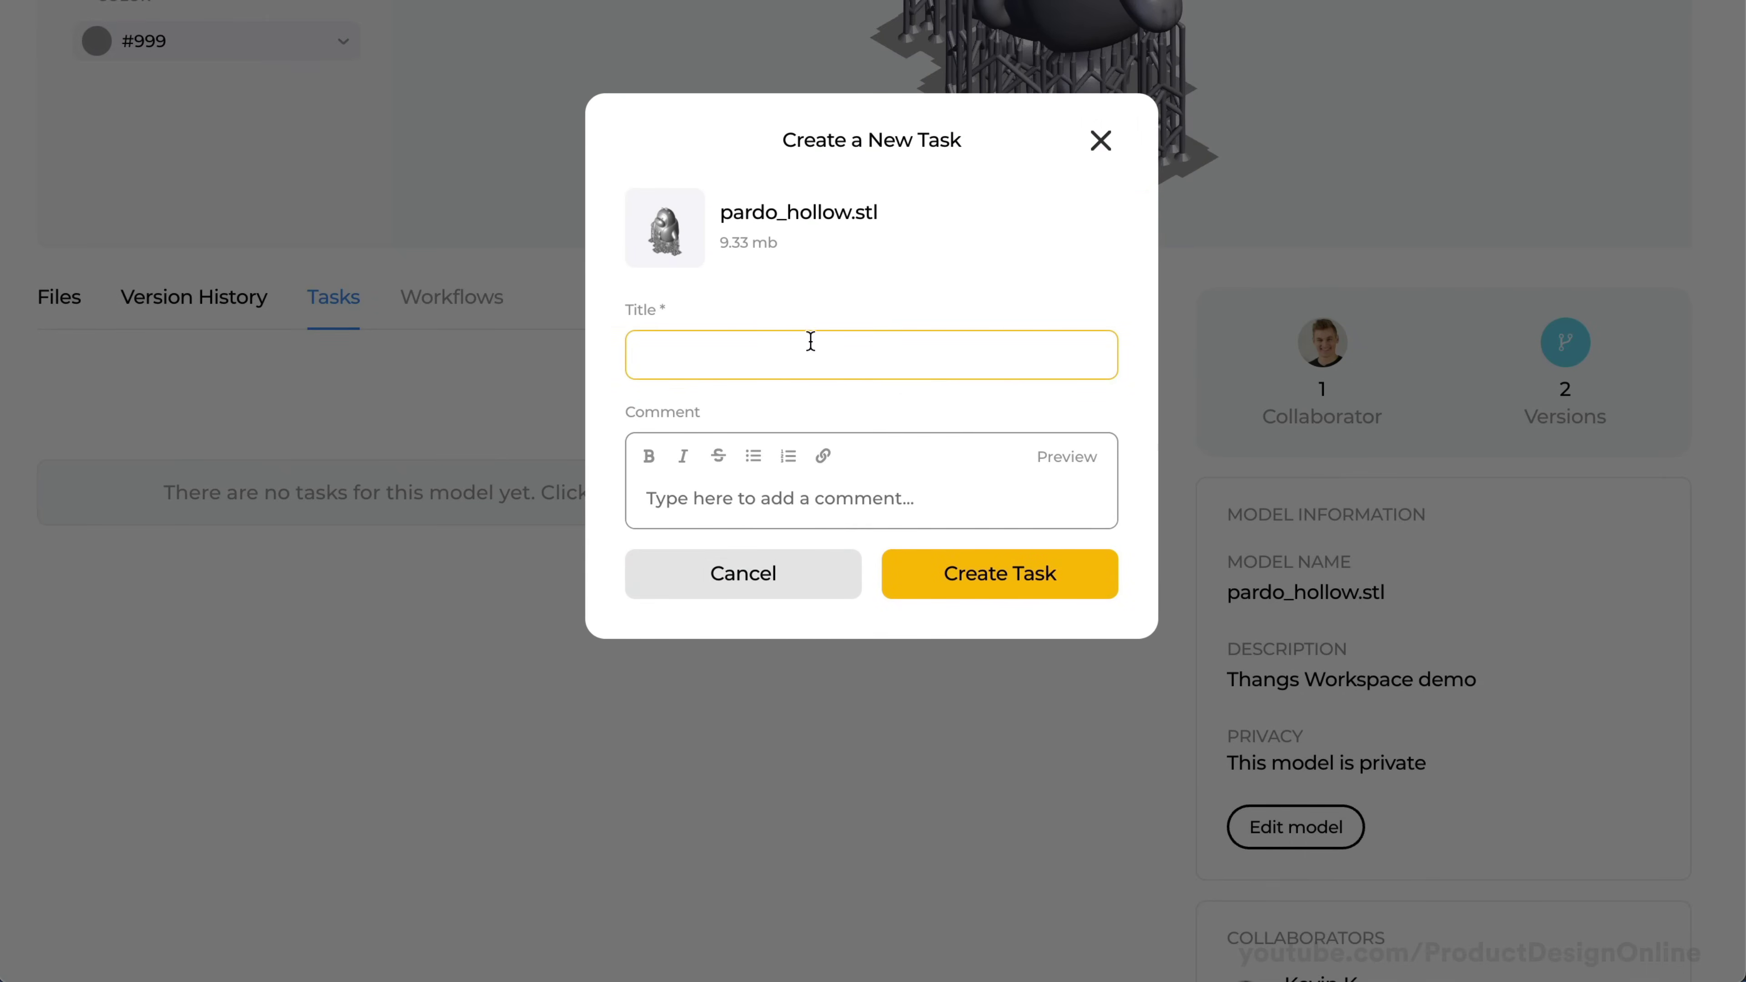
click(1095, 137)
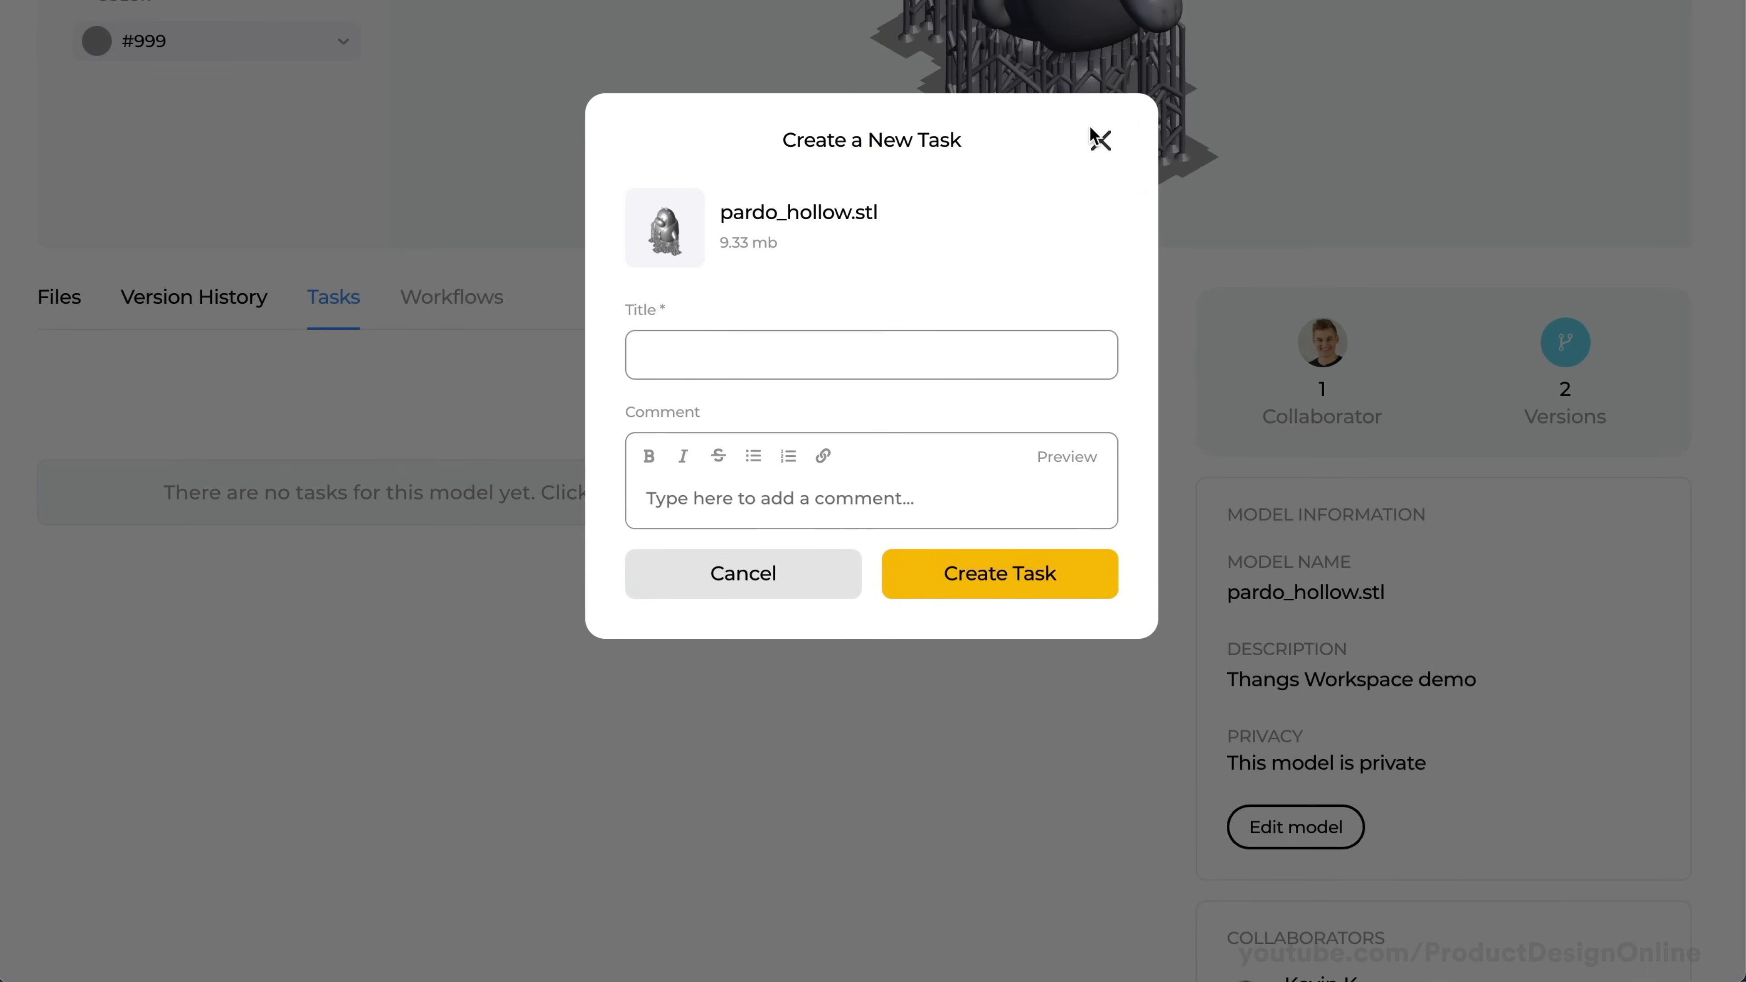